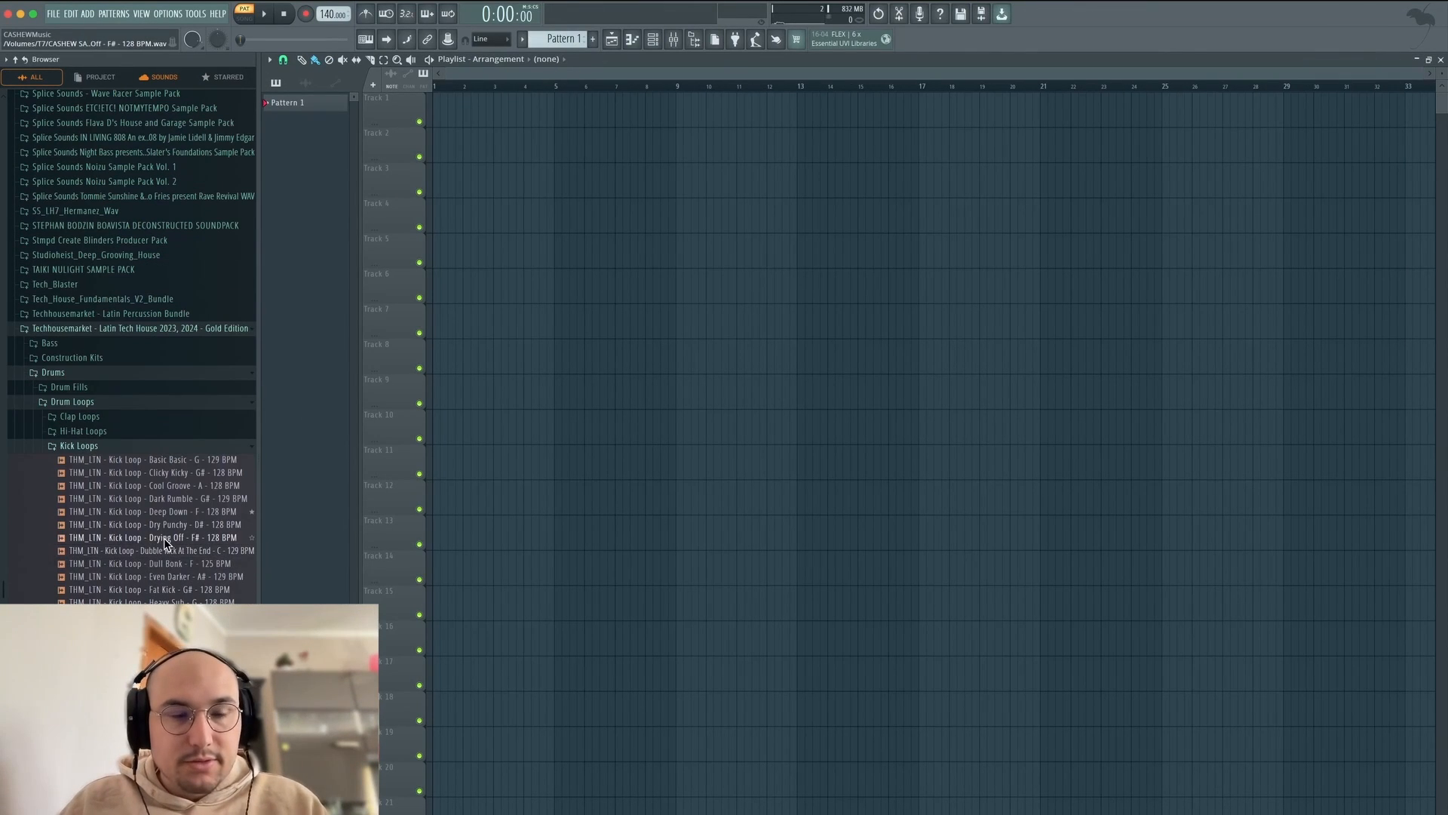
# - Preview the kick loops and fill bars 9 to 17 of Track 5 with the Deep Down kick loop
pyautogui.click(164, 538)
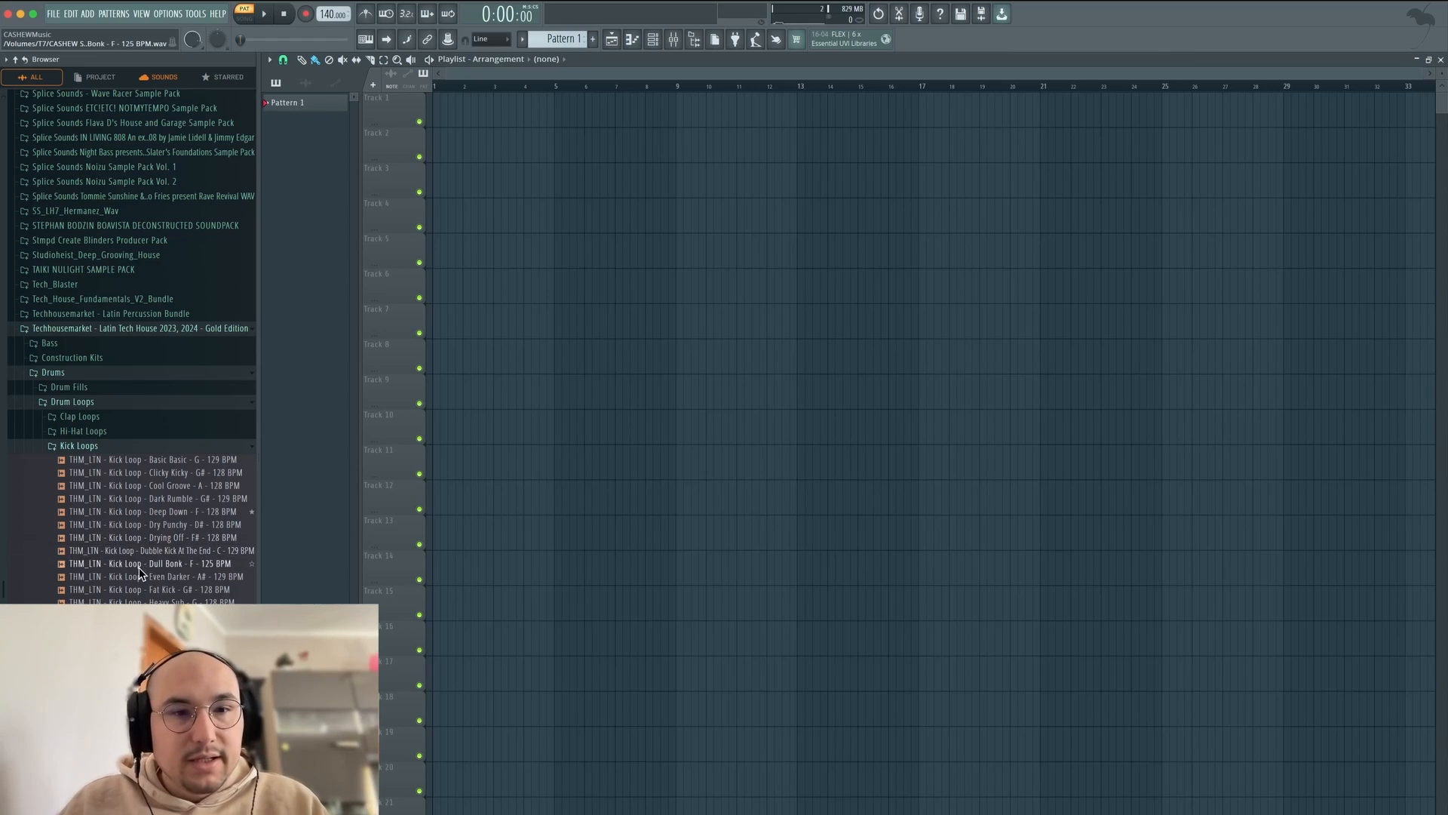
pyautogui.click(174, 513)
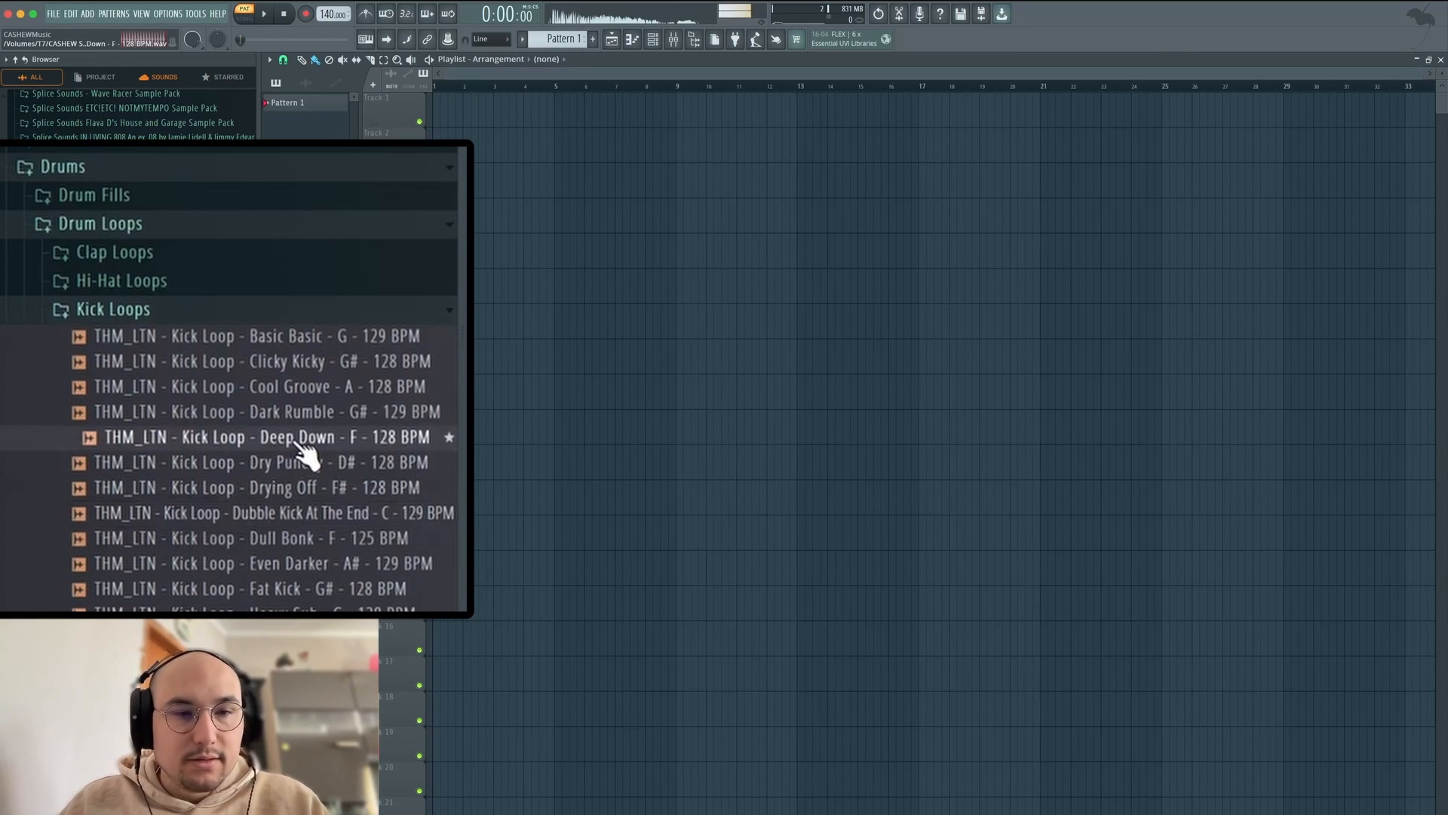
pyautogui.moveTo(173, 515); pyautogui.dragTo(898, 295)
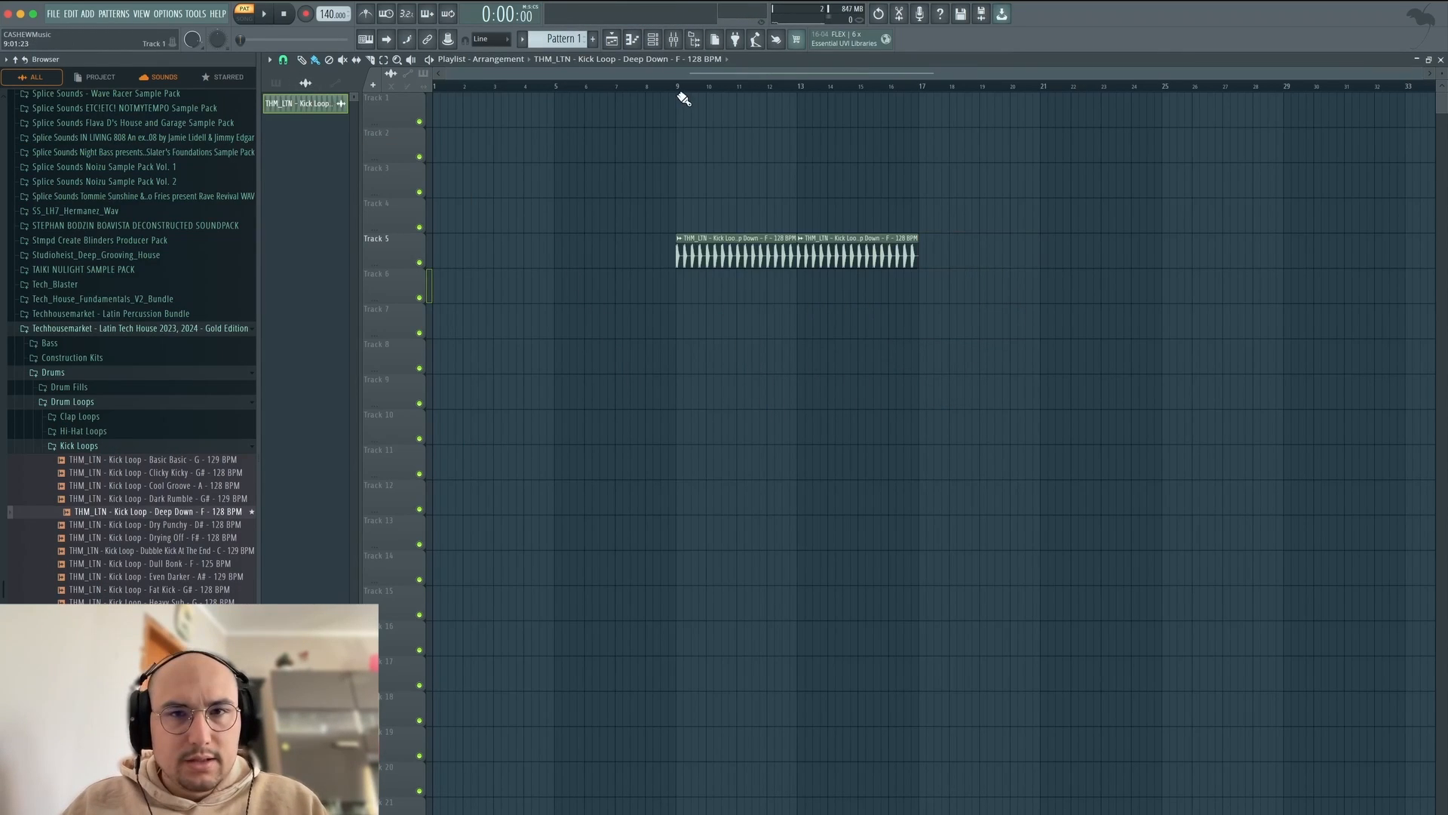
pyautogui.moveTo(677, 87); pyautogui.dragTo(915, 119)
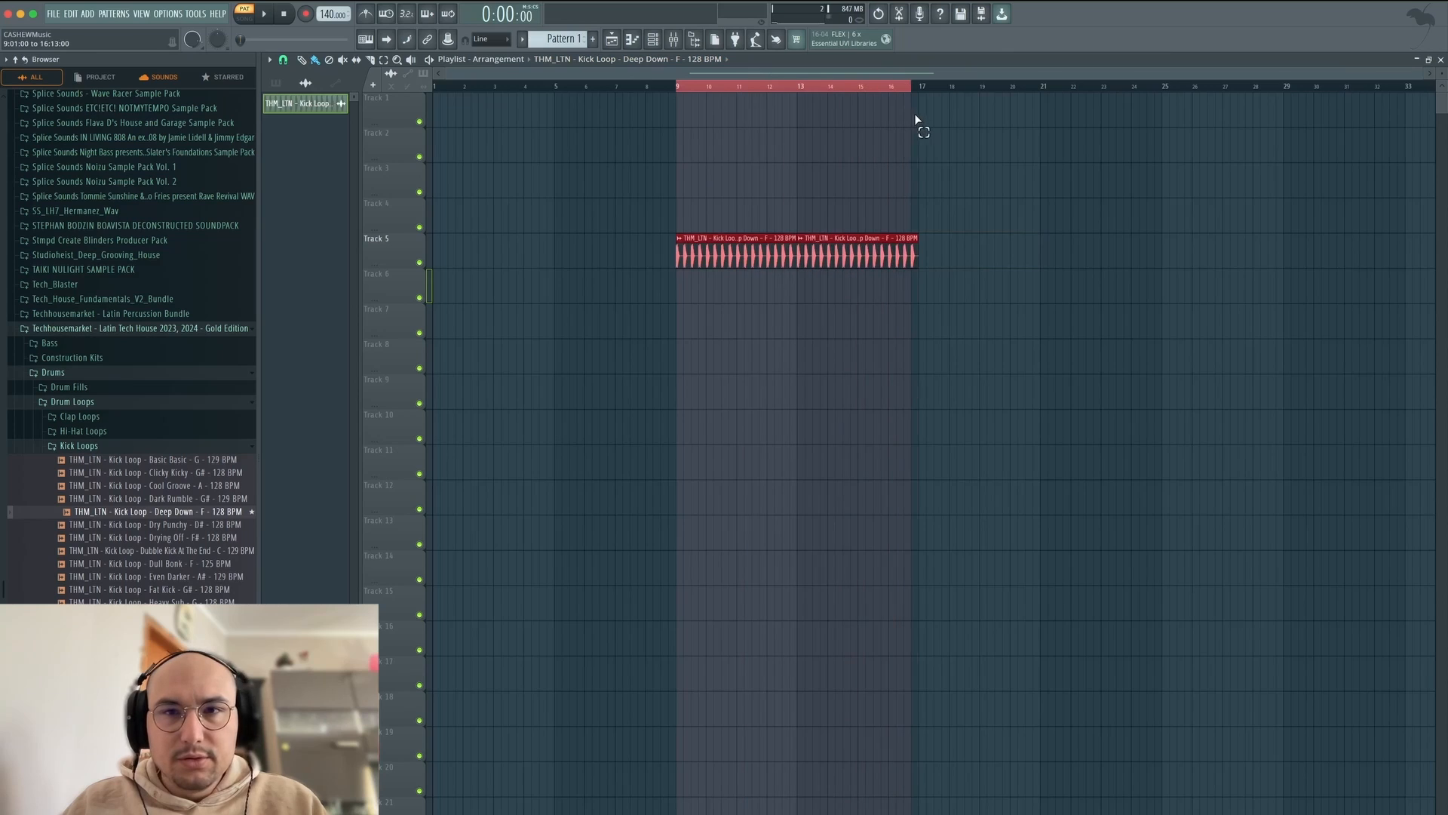
# - Set the project tempo to 129 BPM and fill bars 9 to 17 of Track 6 with the Fat Fantasy clap loop
pyautogui.click(91, 446)
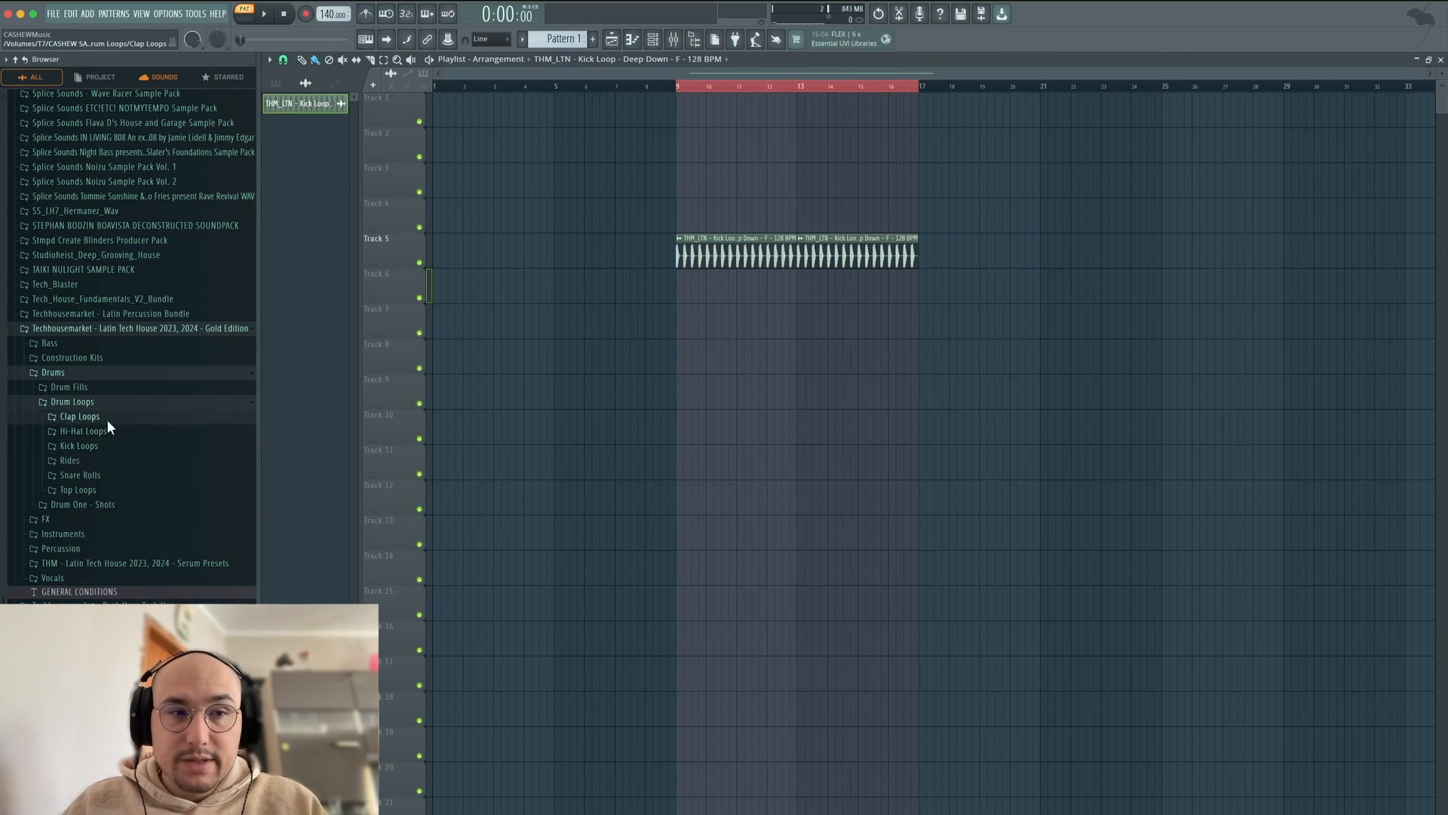
pyautogui.click(107, 418)
pyautogui.click(114, 496)
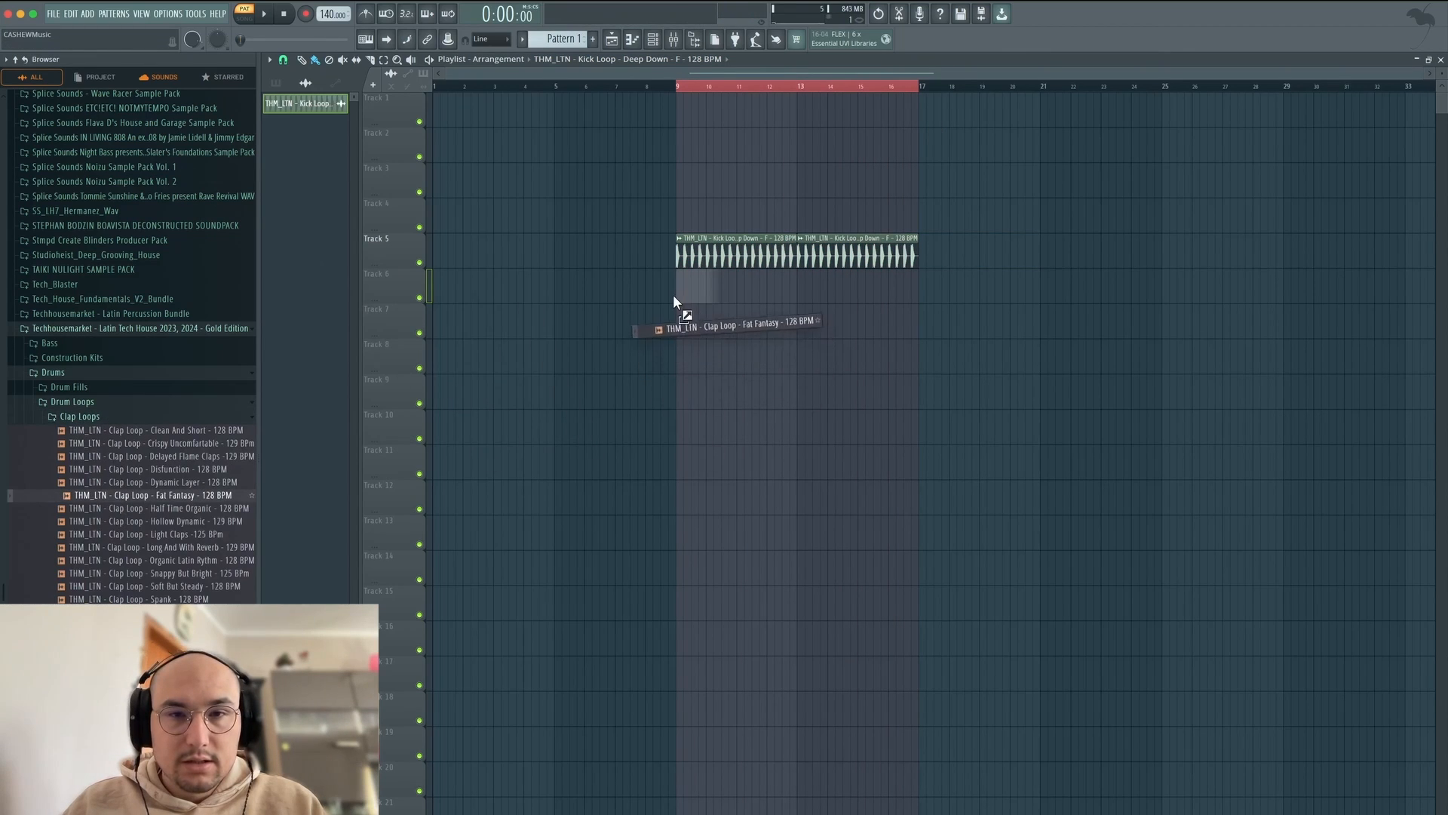
pyautogui.moveTo(673, 294); pyautogui.dragTo(676, 291)
pyautogui.press('space')
pyautogui.hotkey('ctrl', 'b')
# - Fill bars 9 to 17 of Track 7 with the Mr Ghost Kick top loop, time-stretched to four bars per clip
pyautogui.click(79, 416)
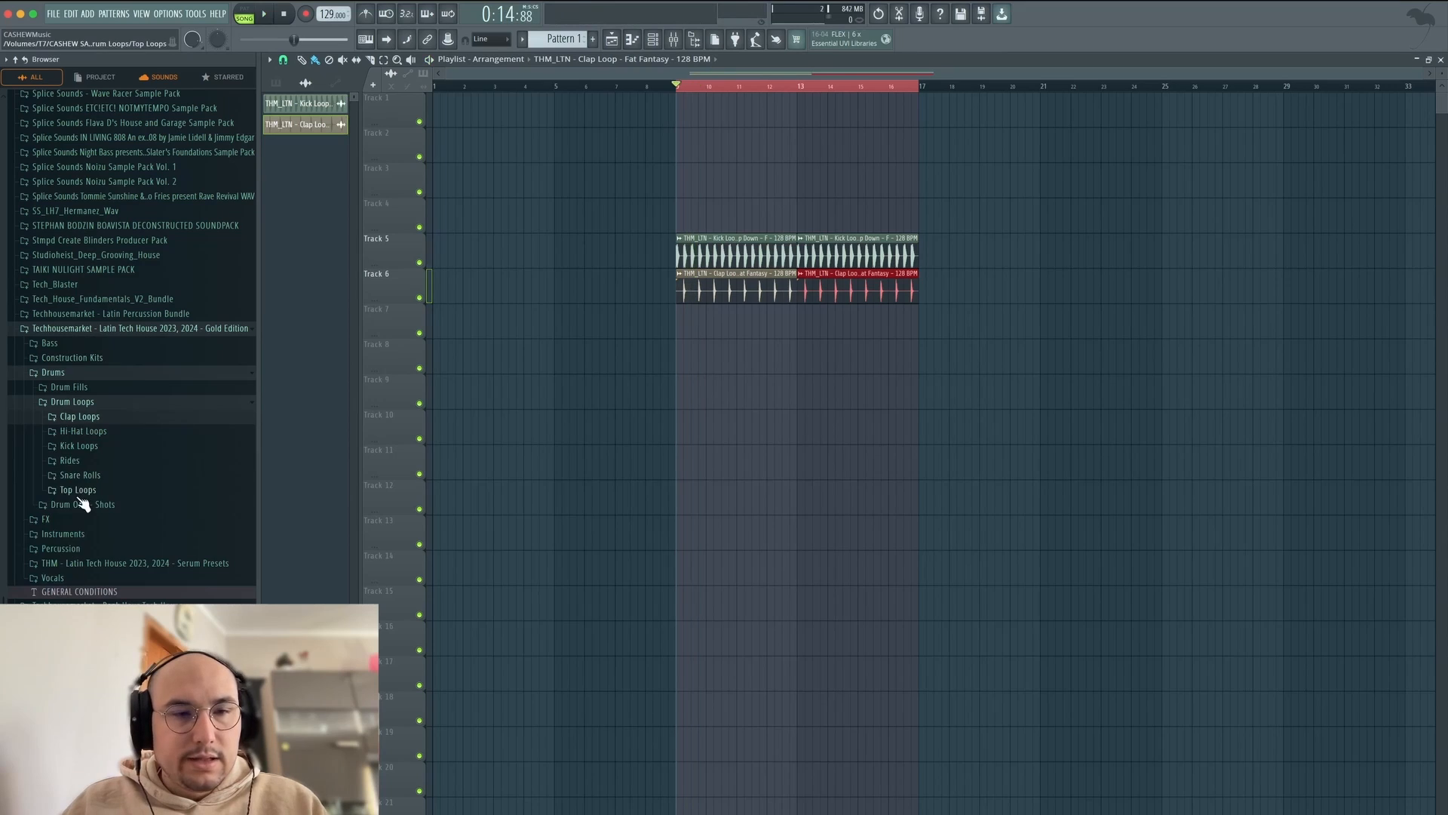
pyautogui.click(79, 494)
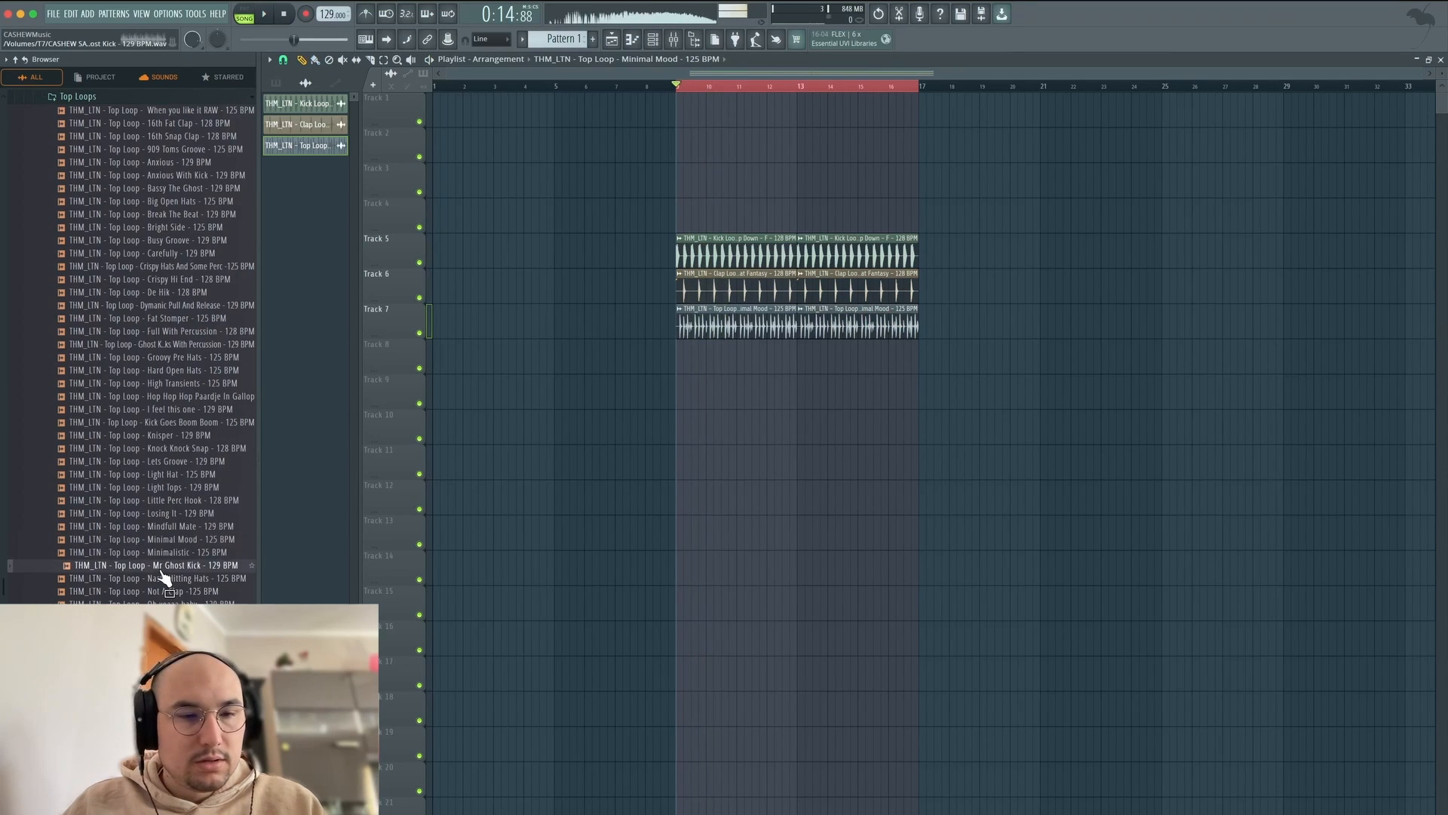
pyautogui.moveTo(645, 304); pyautogui.dragTo(684, 319)
pyautogui.press('space')
pyautogui.doubleClick(693, 318)
pyautogui.press('space')
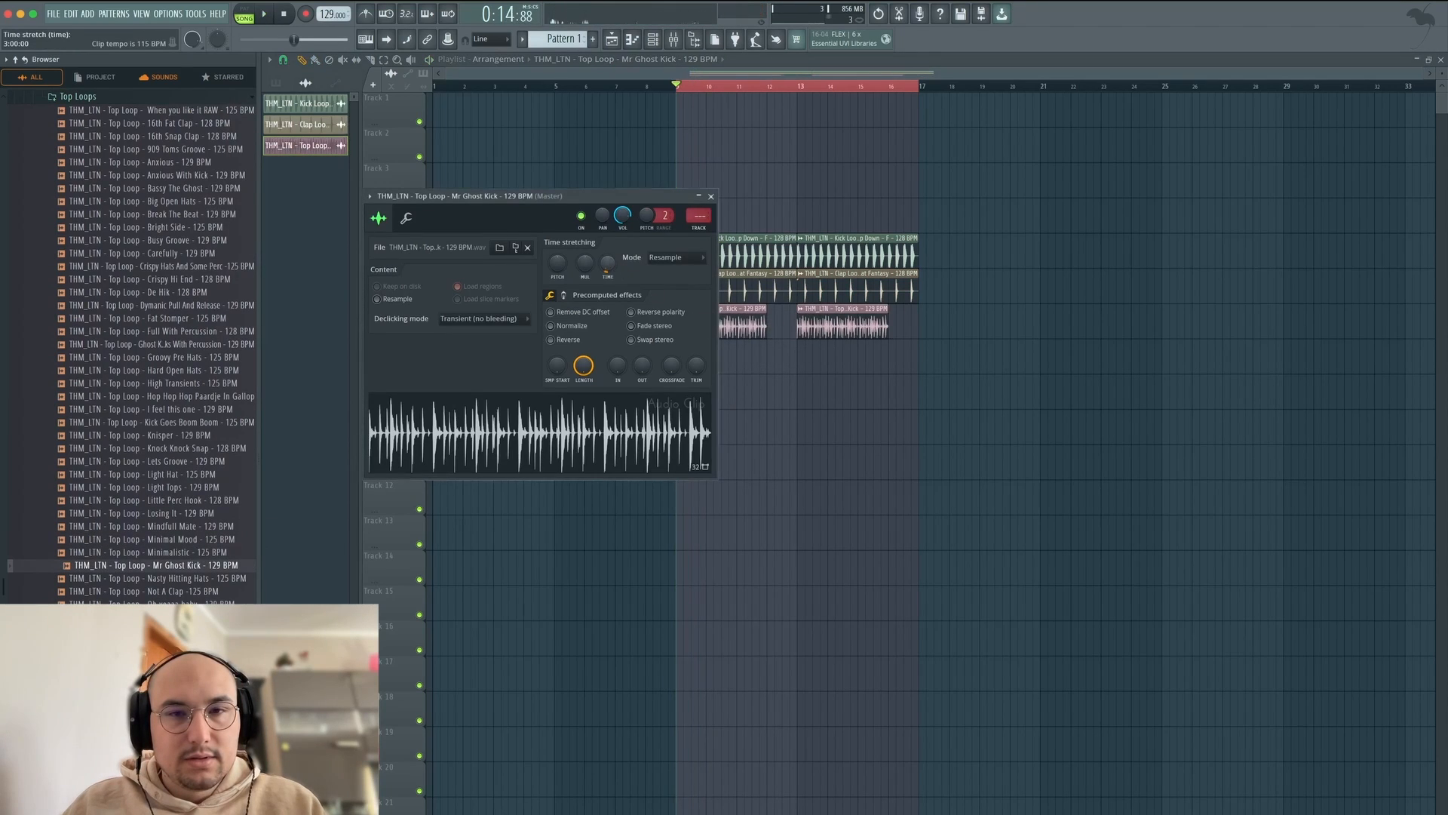
pyautogui.moveTo(608, 264); pyautogui.dragTo(611, 258)
pyautogui.press('space')
pyautogui.press('Escape')
# - Place the Always Safe bass loop on Track 8 at bar 9 and time-stretch it to four bars
pyautogui.scroll(4, 111, 160)
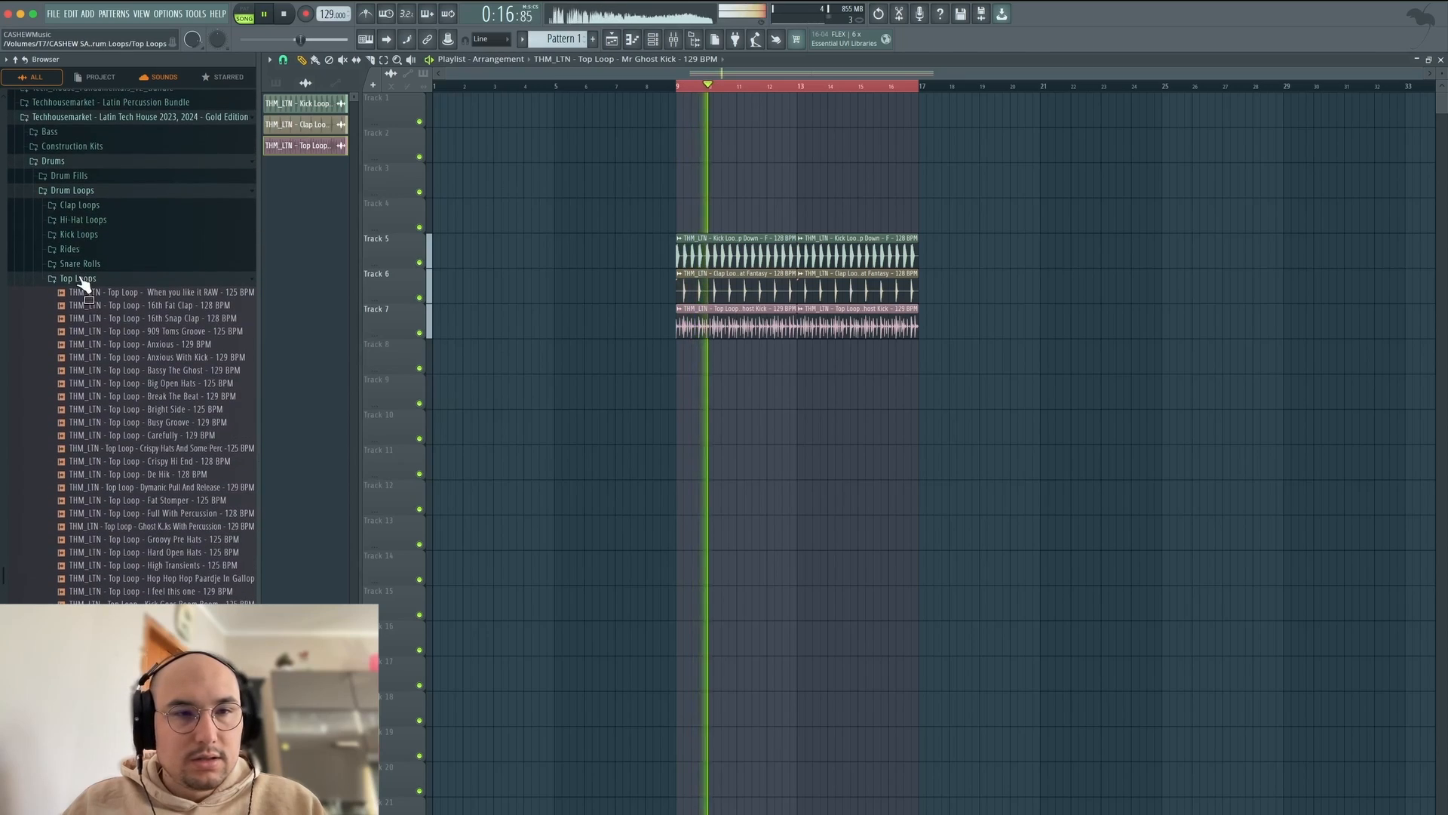
pyautogui.click(80, 280)
pyautogui.press('space')
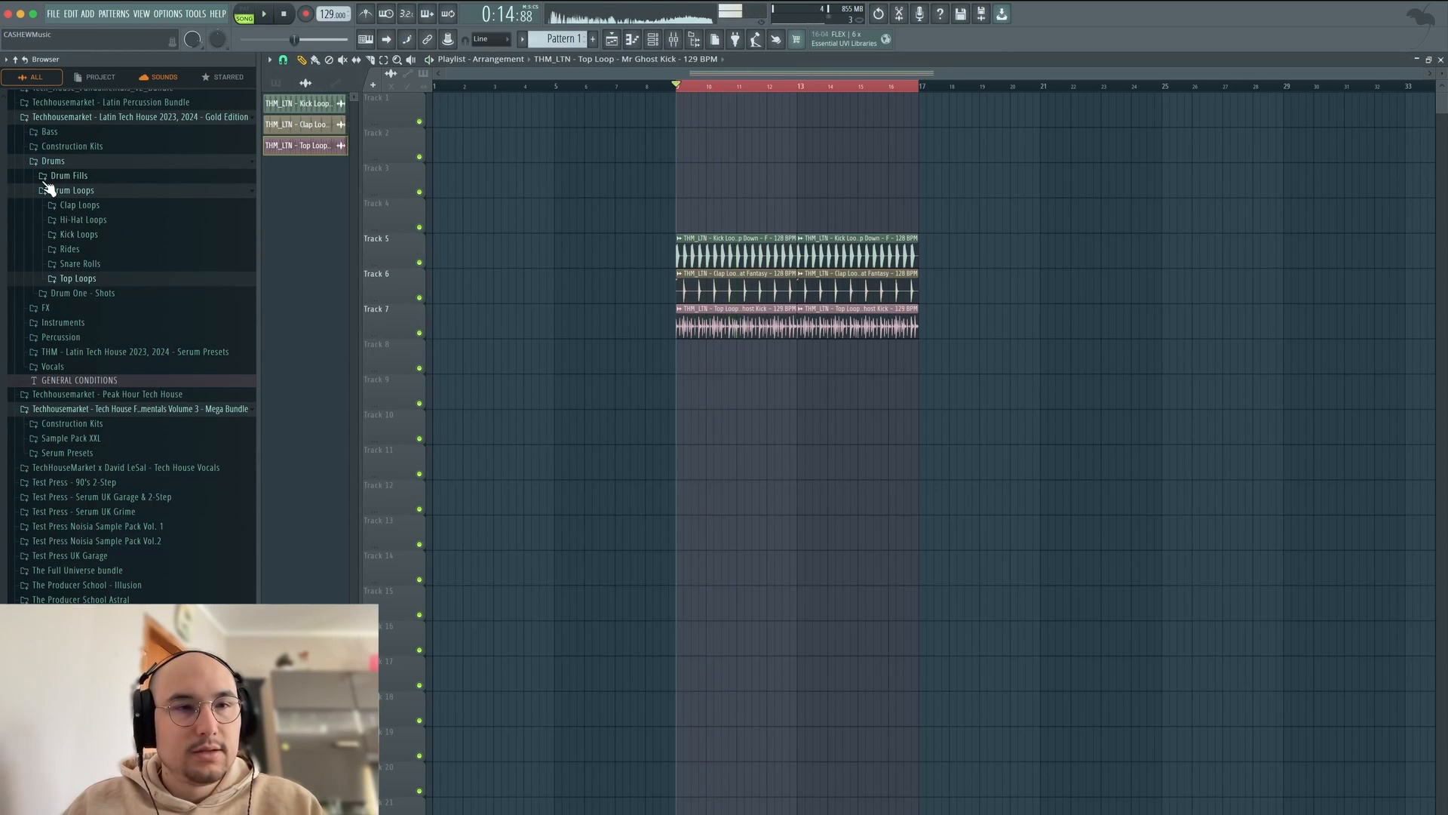
pyautogui.click(88, 134)
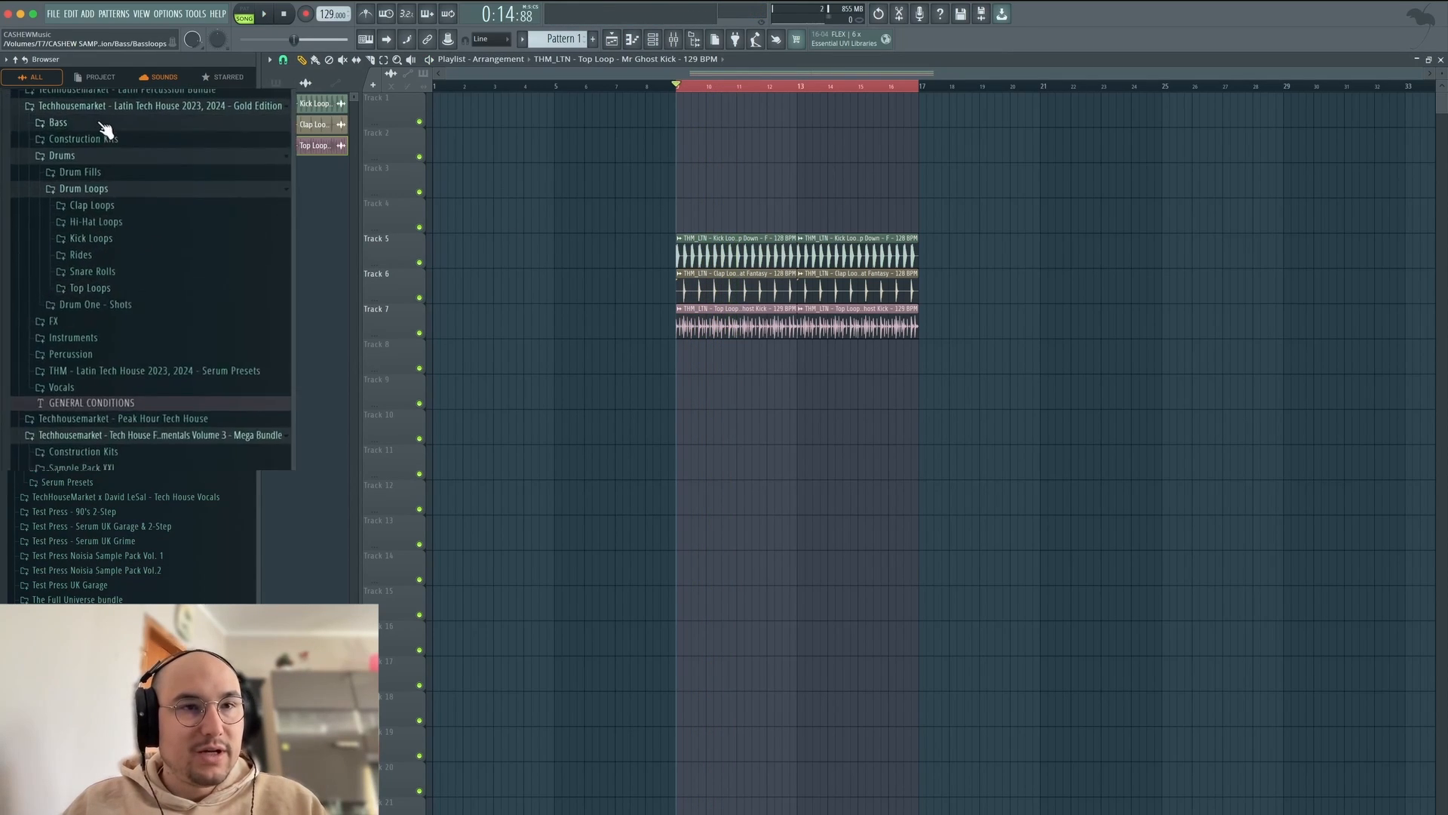
pyautogui.click(81, 161)
pyautogui.click(169, 258)
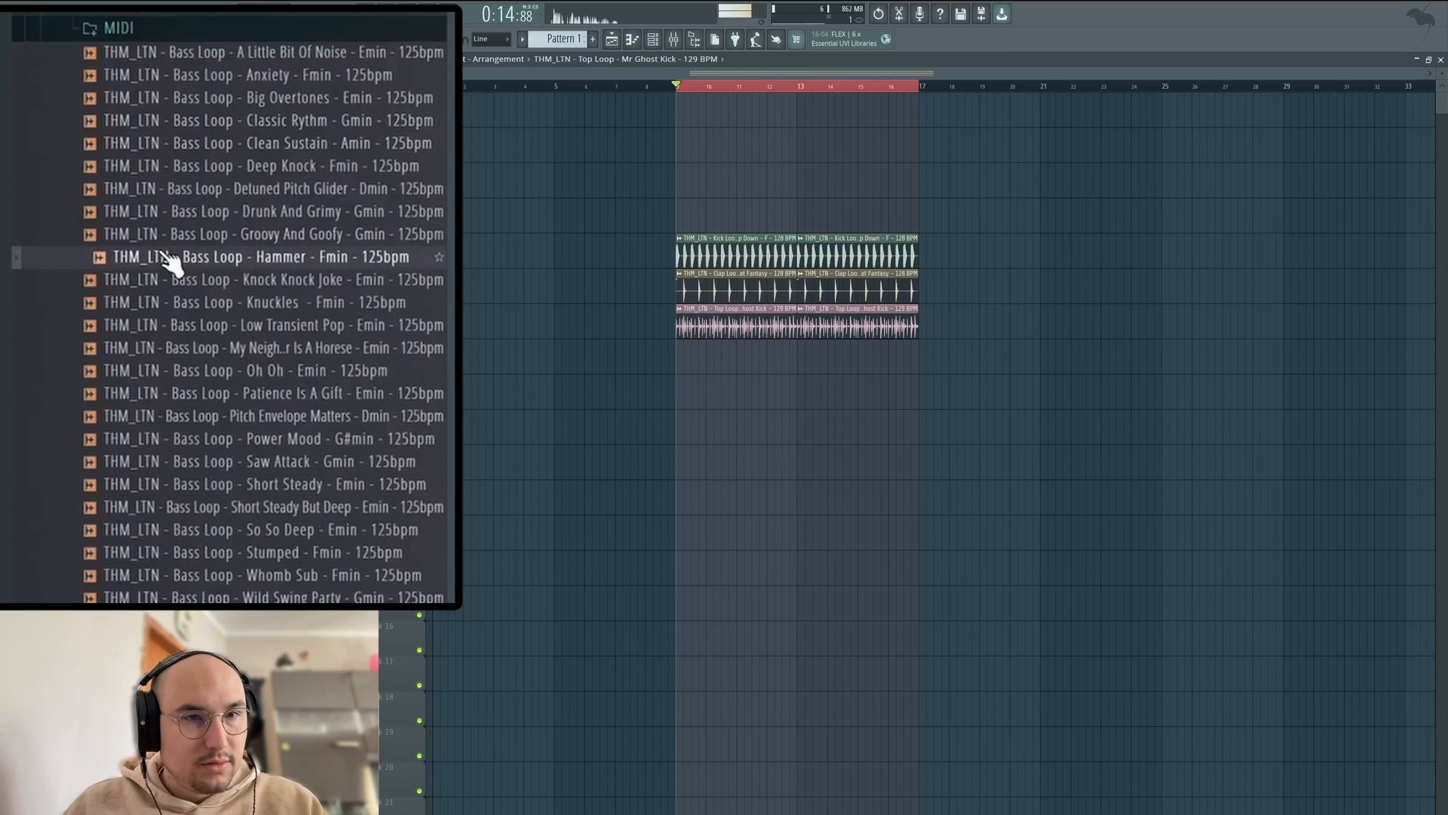
pyautogui.click(175, 281)
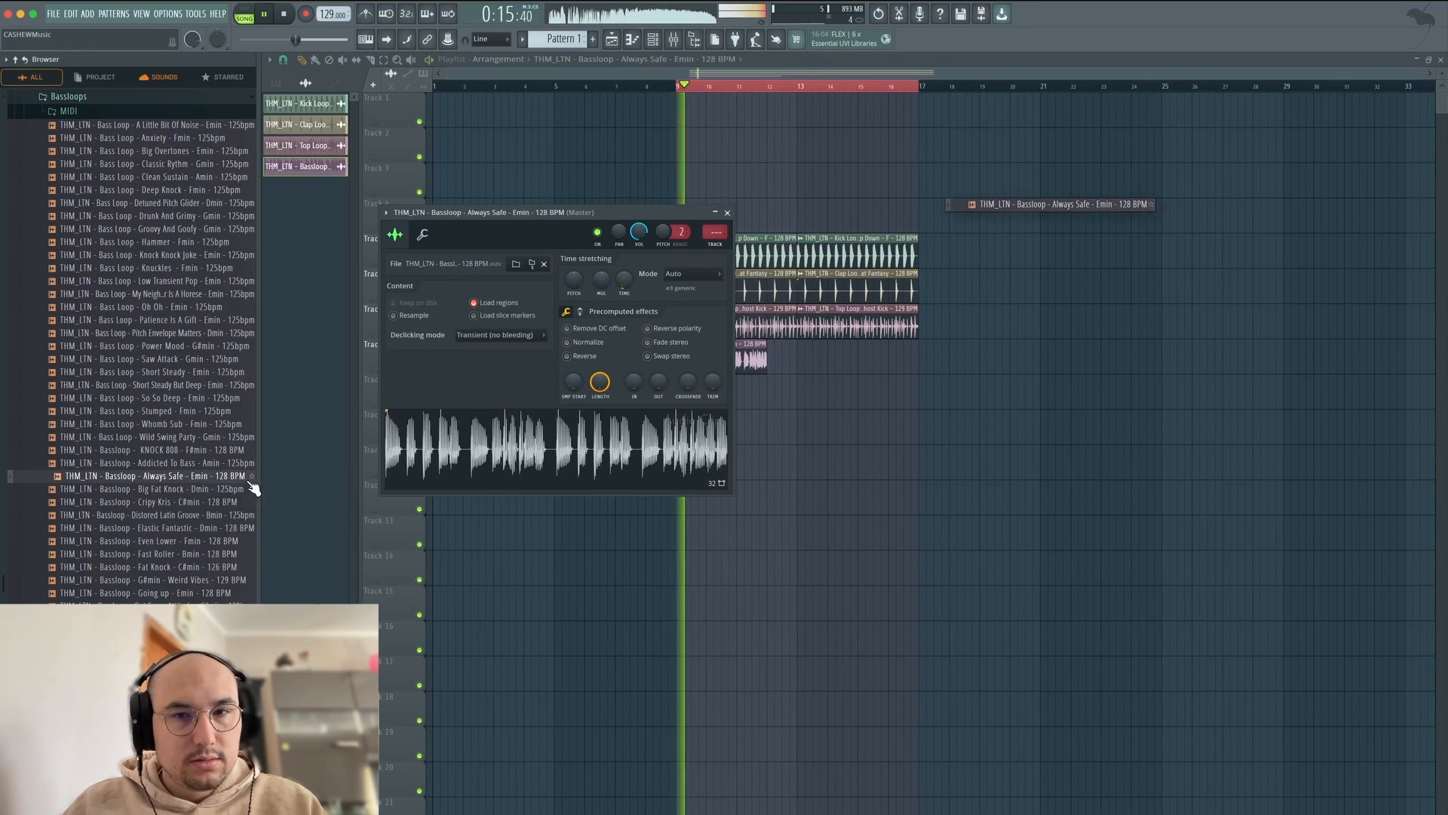
pyautogui.press('space')
pyautogui.moveTo(624, 280); pyautogui.dragTo(624, 269)
pyautogui.press('space')
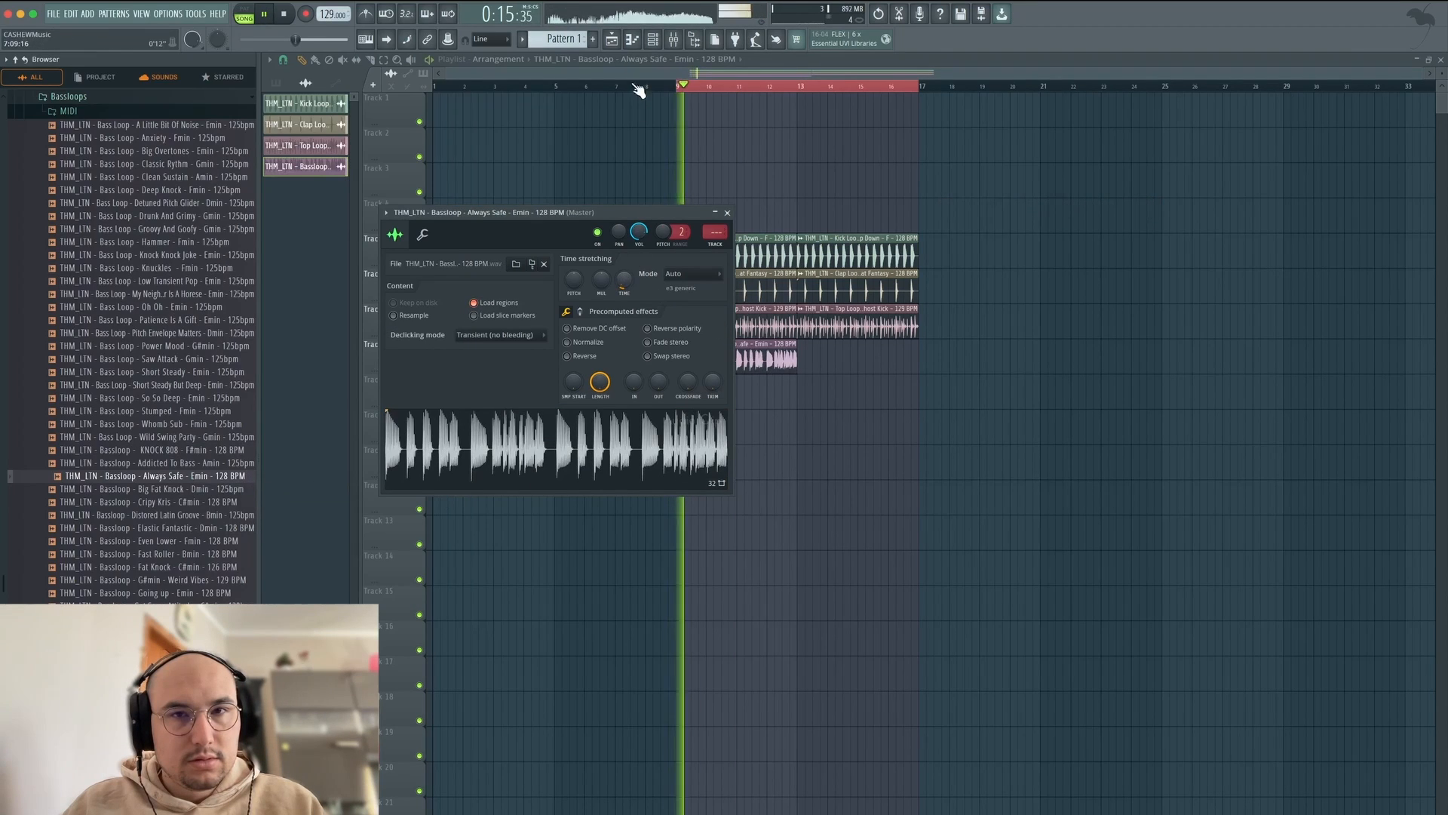
pyautogui.click(672, 39)
pyautogui.click(699, 292)
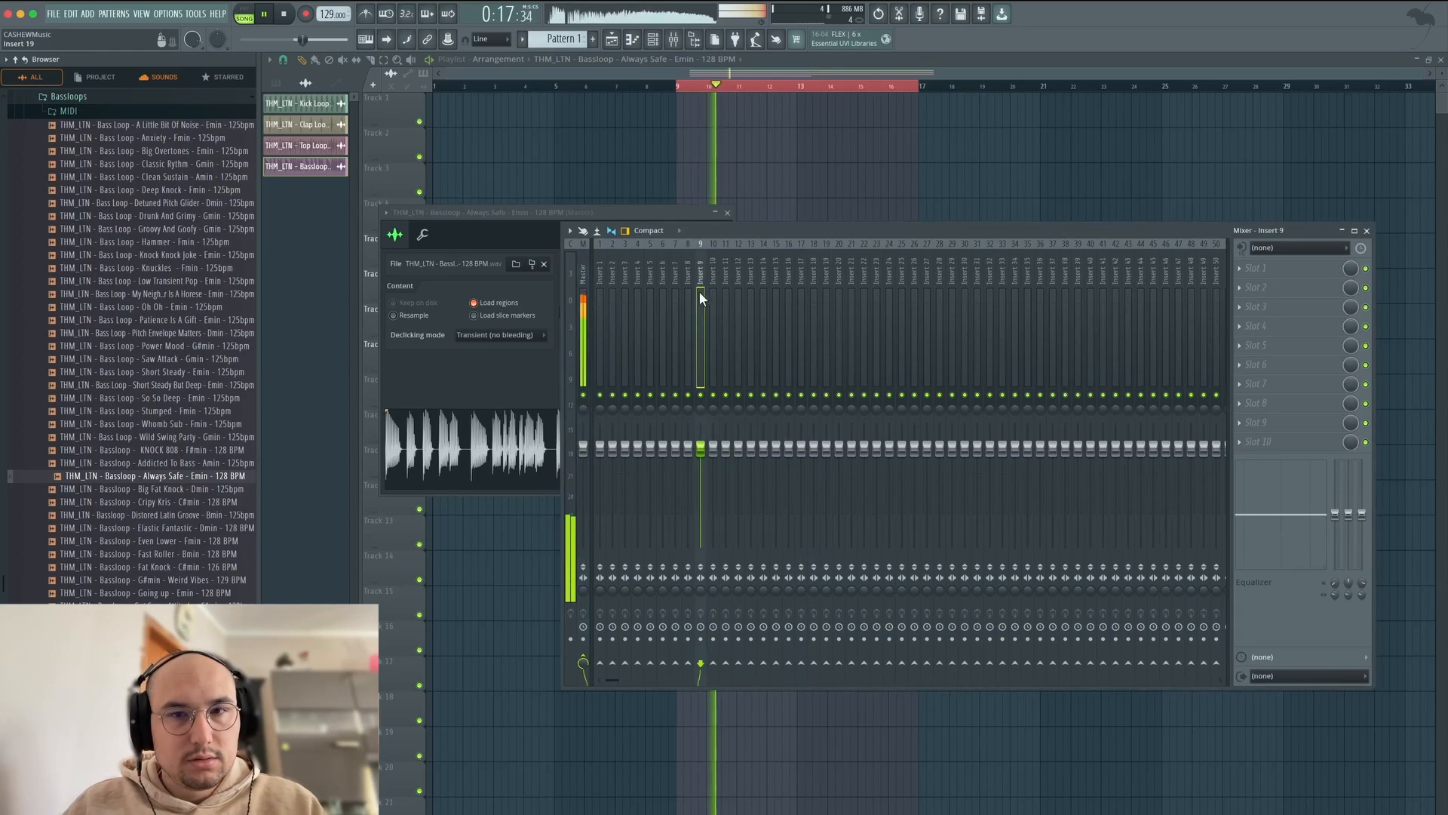
pyautogui.press('Escape')
pyautogui.press('Escape')
# - Route the Deep Down kick loop to mixer insert 1
pyautogui.doubleClick(708, 257)
pyautogui.press('space')
pyautogui.click(682, 39)
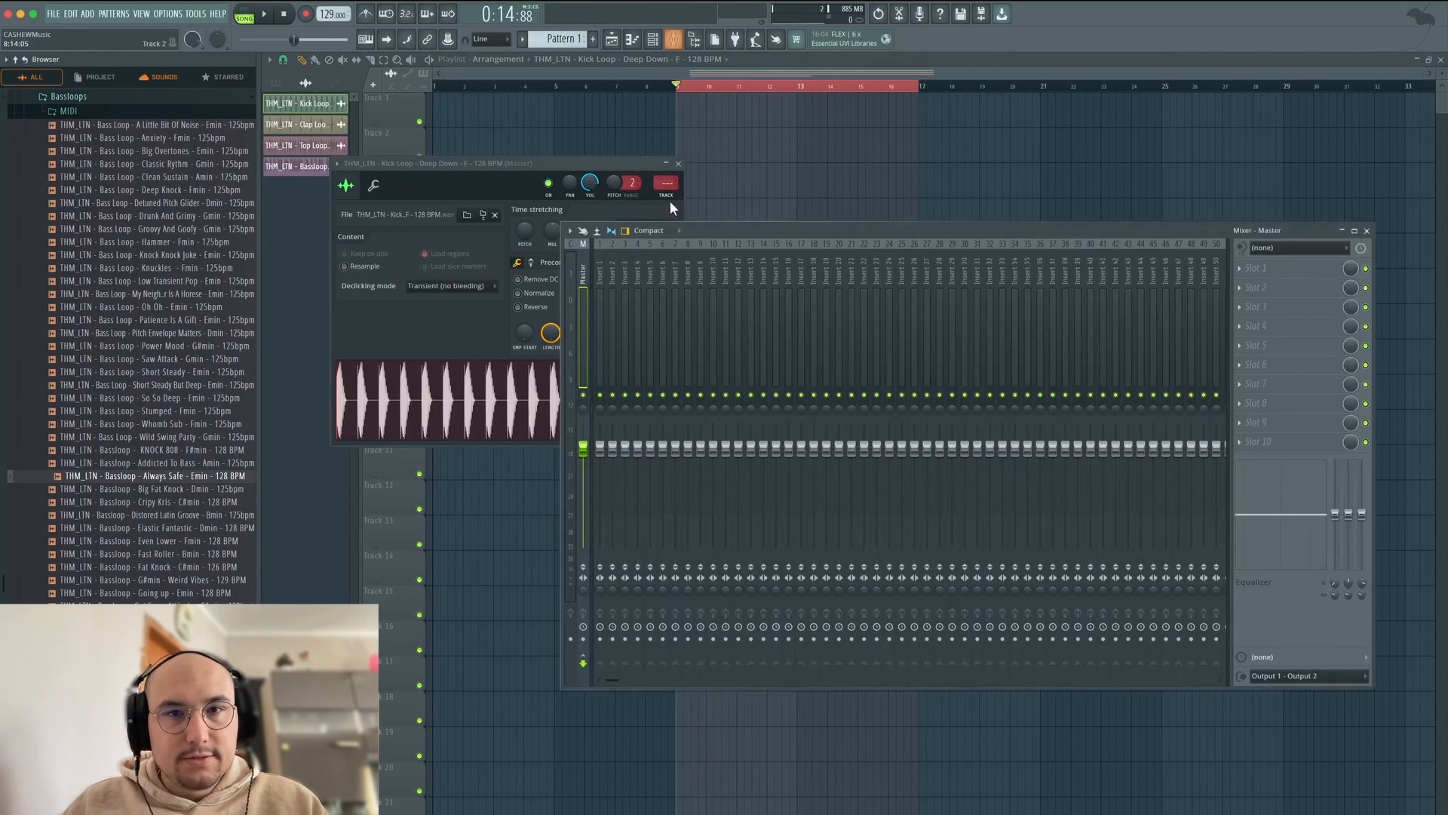
pyautogui.click(602, 273)
pyautogui.hotkey('ctrl', 'l')
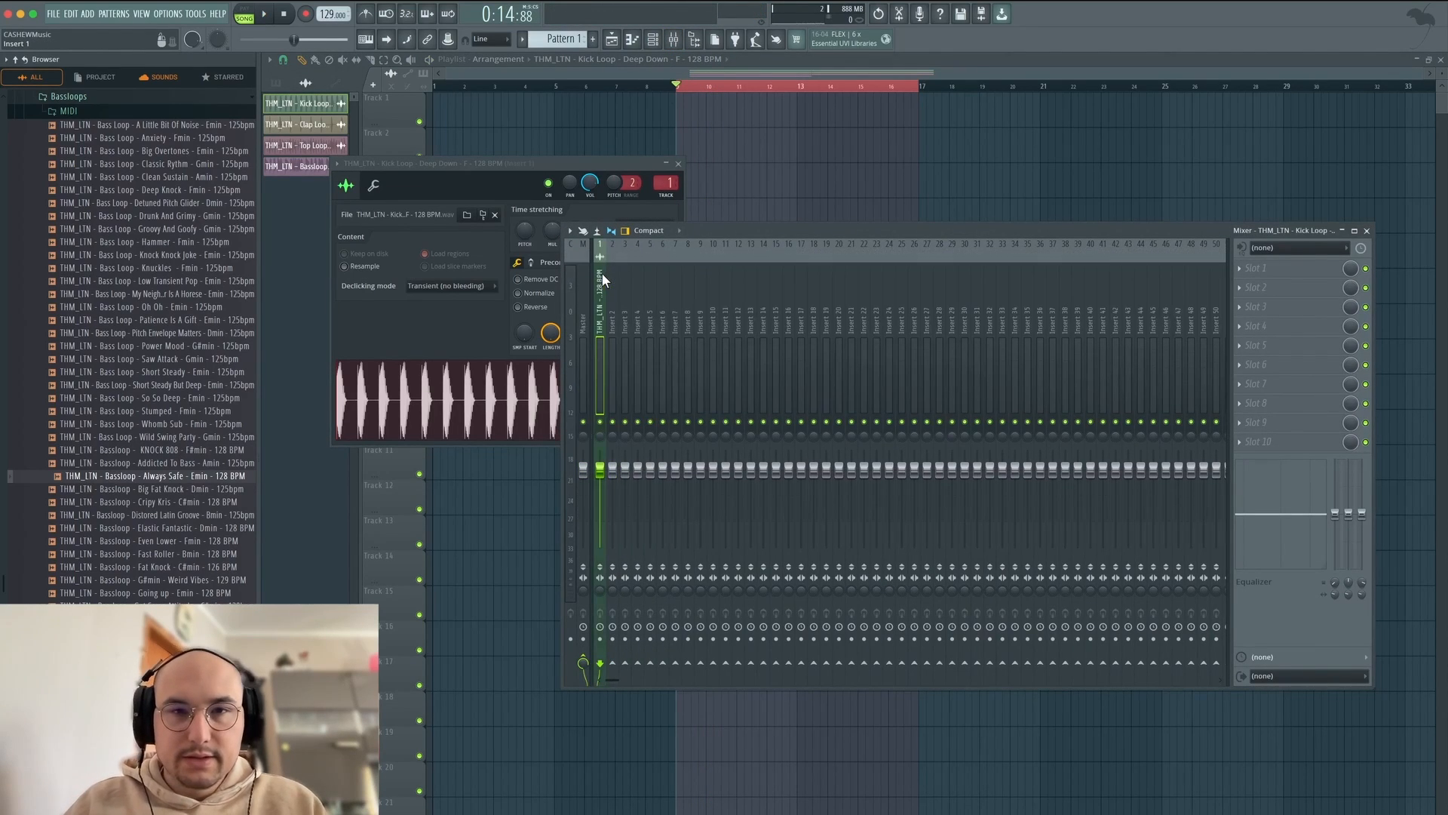
pyautogui.press('Escape')
pyautogui.press('Escape')
# - Route the Always Safe bass loop to mixer insert 2 and add Kickstart 2 there, synced at 1/4 with 100% mix
pyautogui.click(296, 166)
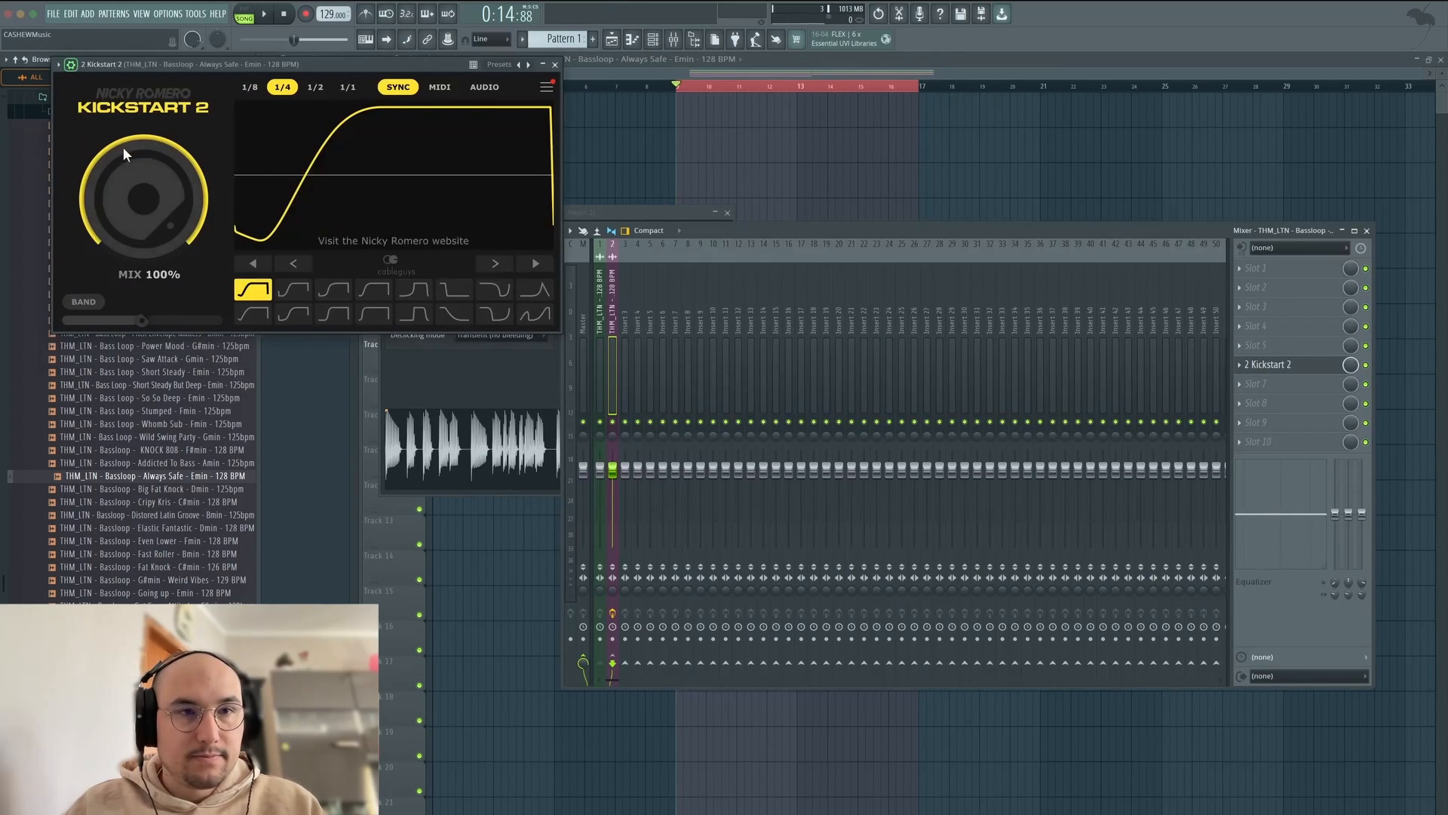
pyautogui.press('space')
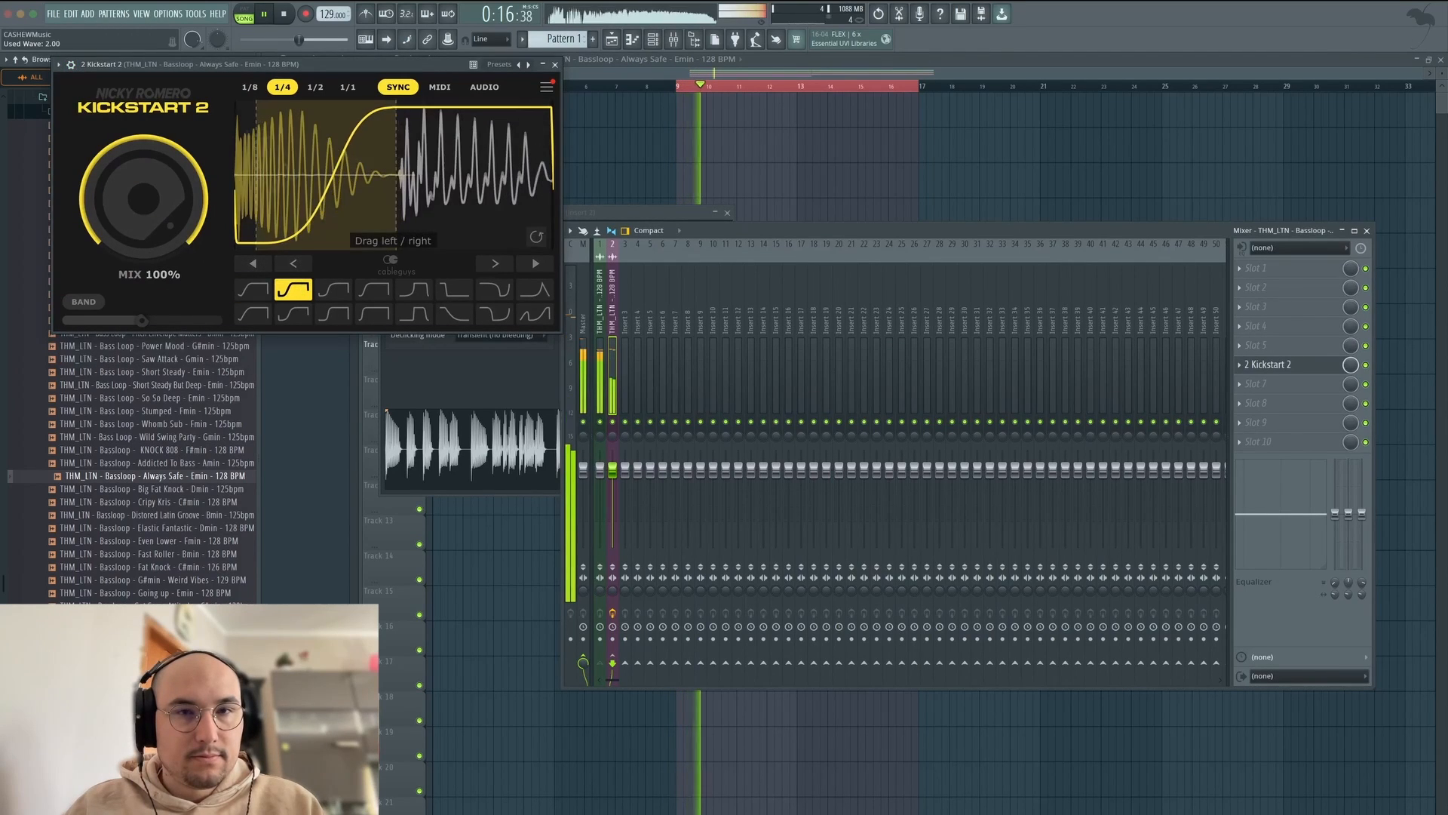
pyautogui.press('Escape')
pyautogui.press('Escape')
pyautogui.press('Escape')
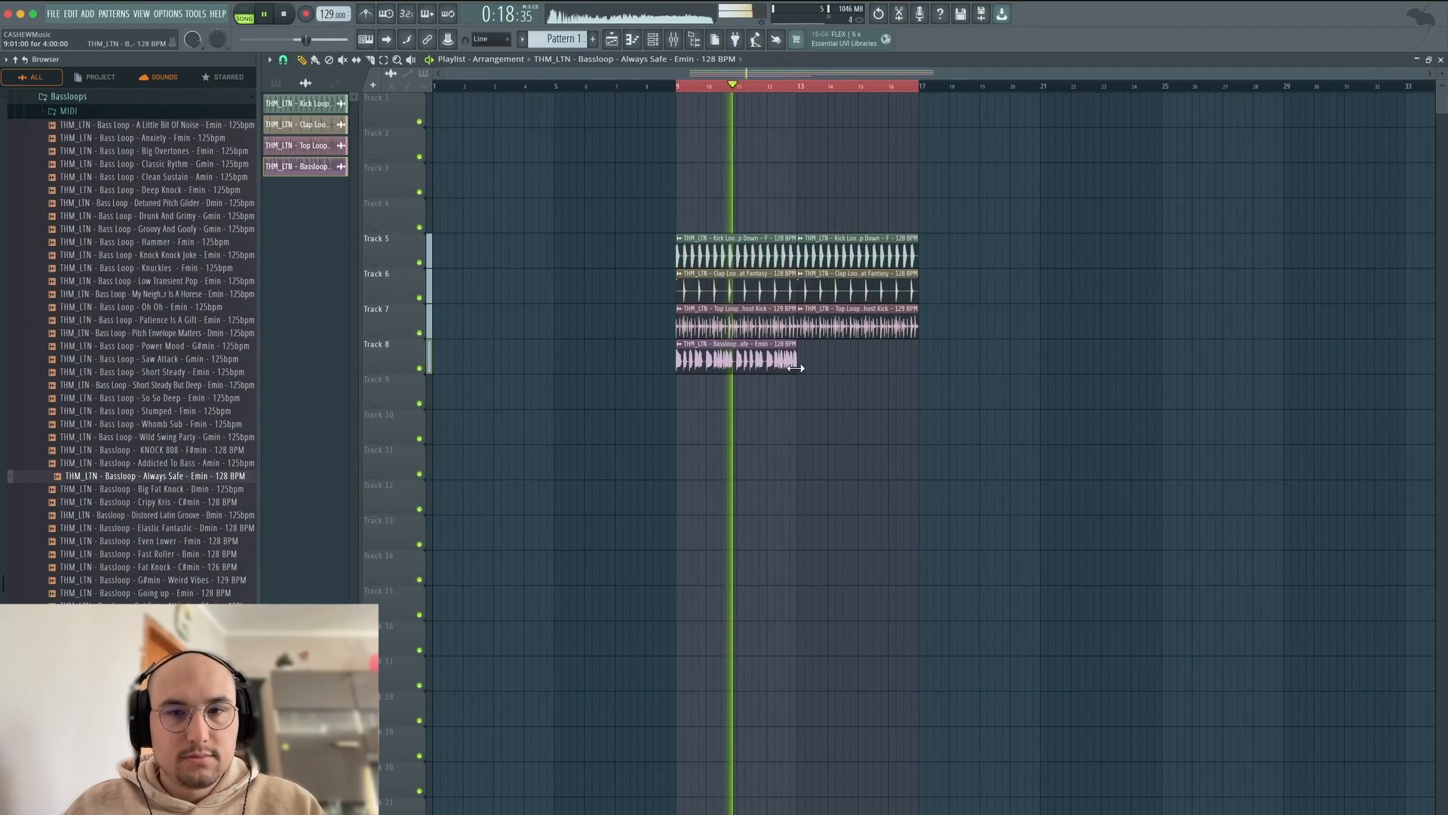
# - Repeat the bass loop up to bar 17 on Track 8 and play back the drop
pyautogui.press('space')
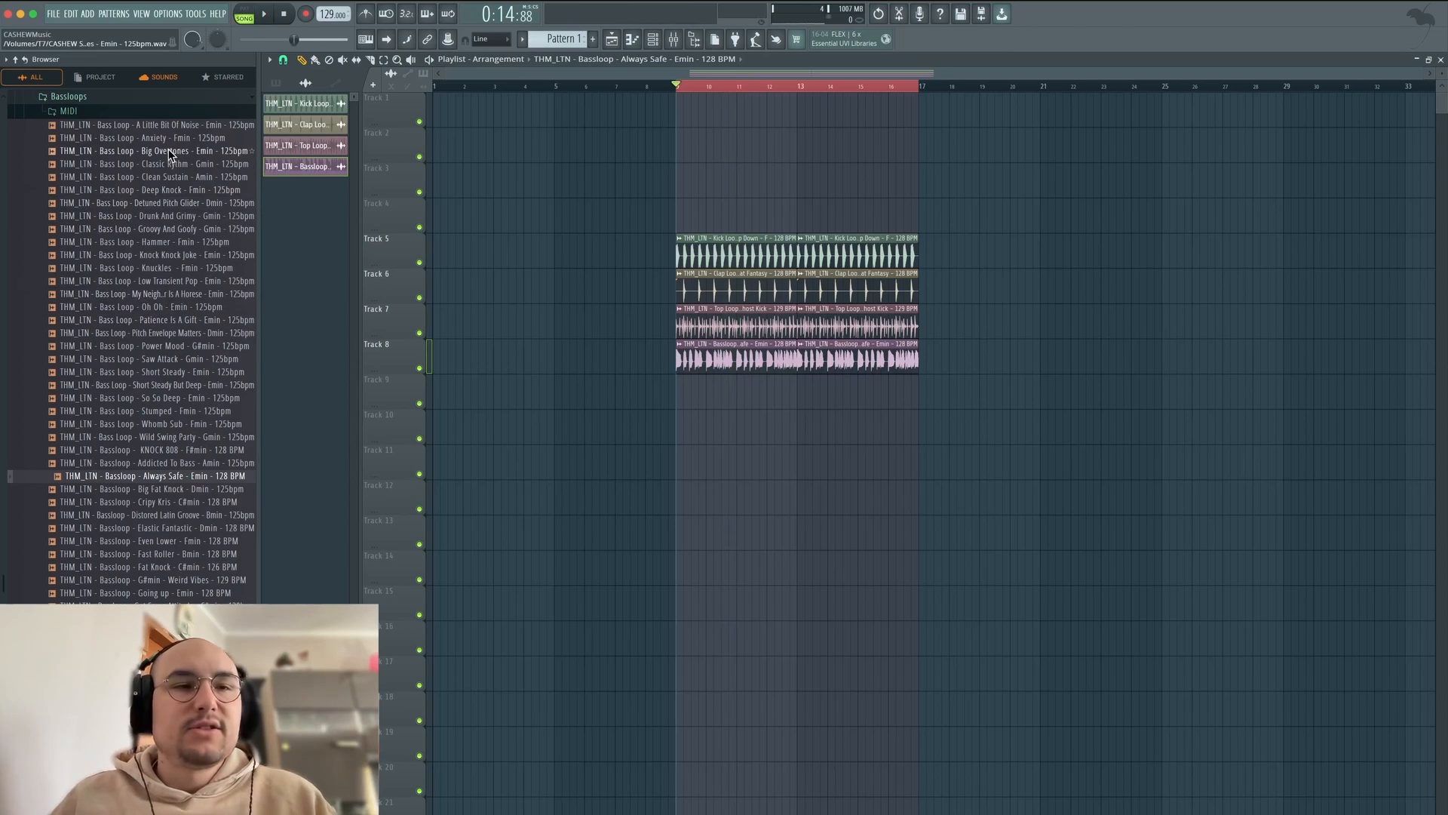
pyautogui.press('space')
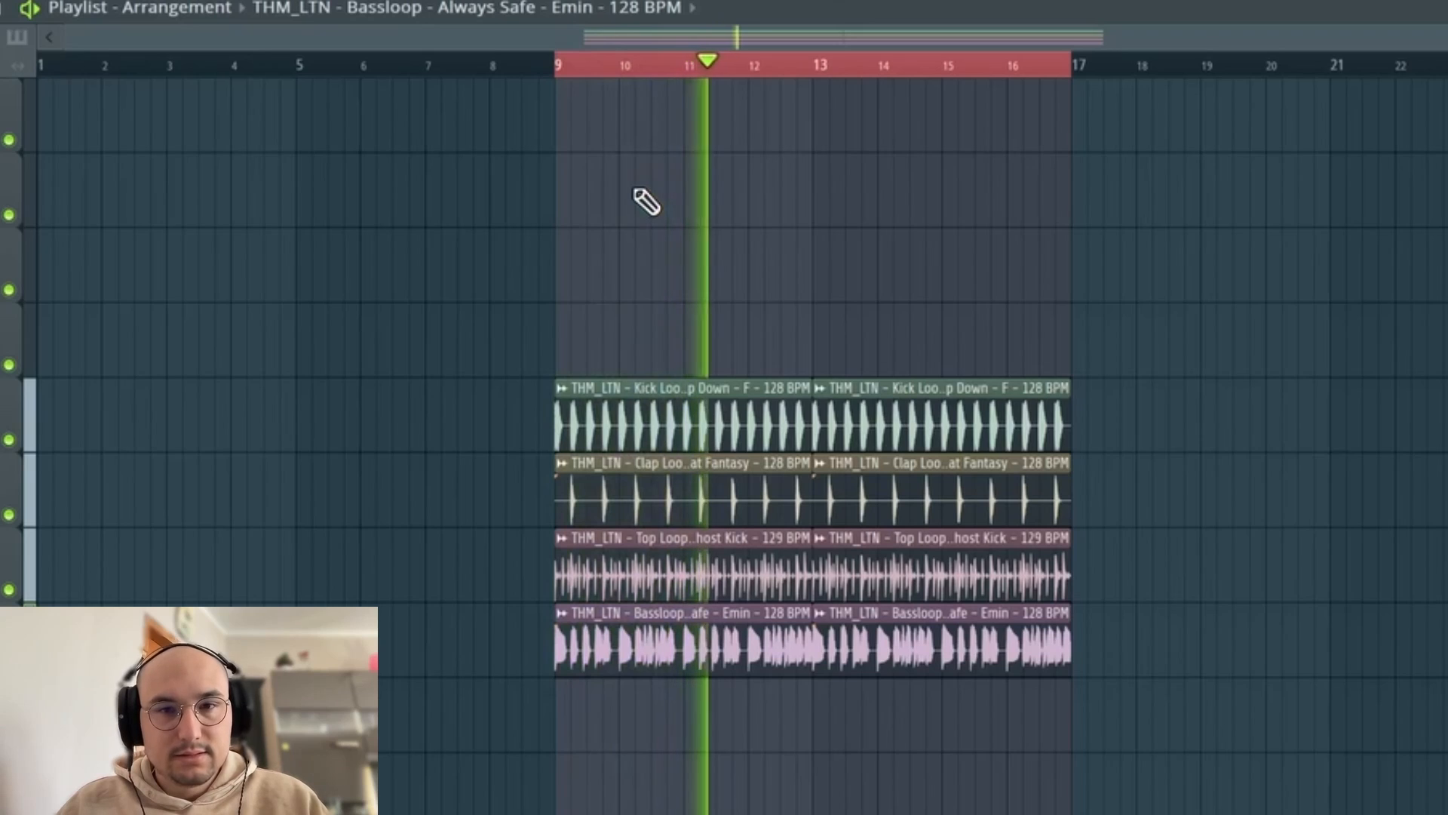
pyautogui.press('space')
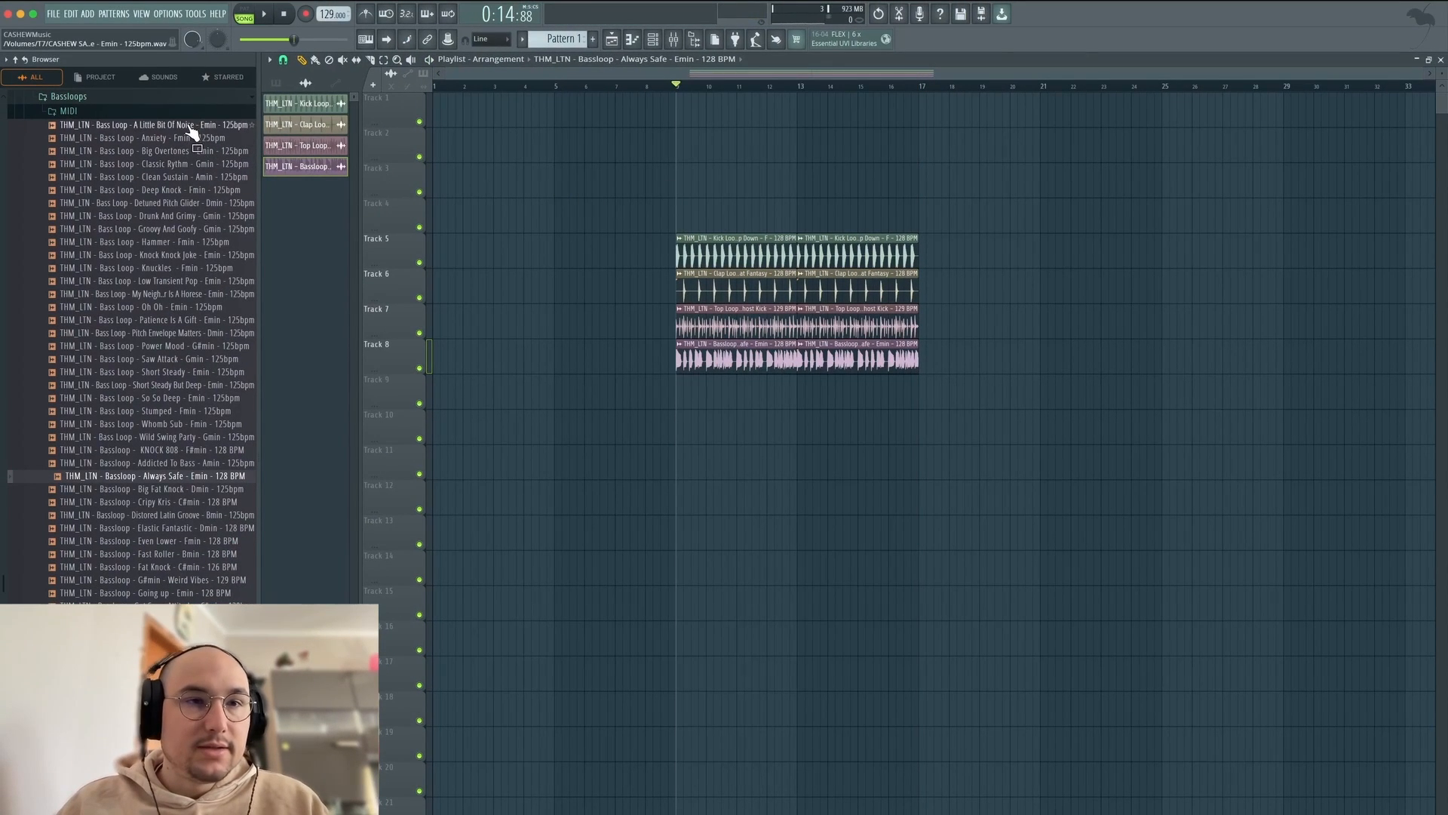
# - Place an empty Pattern 1 clip on Track 3 in bar 8, directly before the drop
pyautogui.scroll(1, 190, 133)
pyautogui.click(567, 42)
pyautogui.click(575, 50)
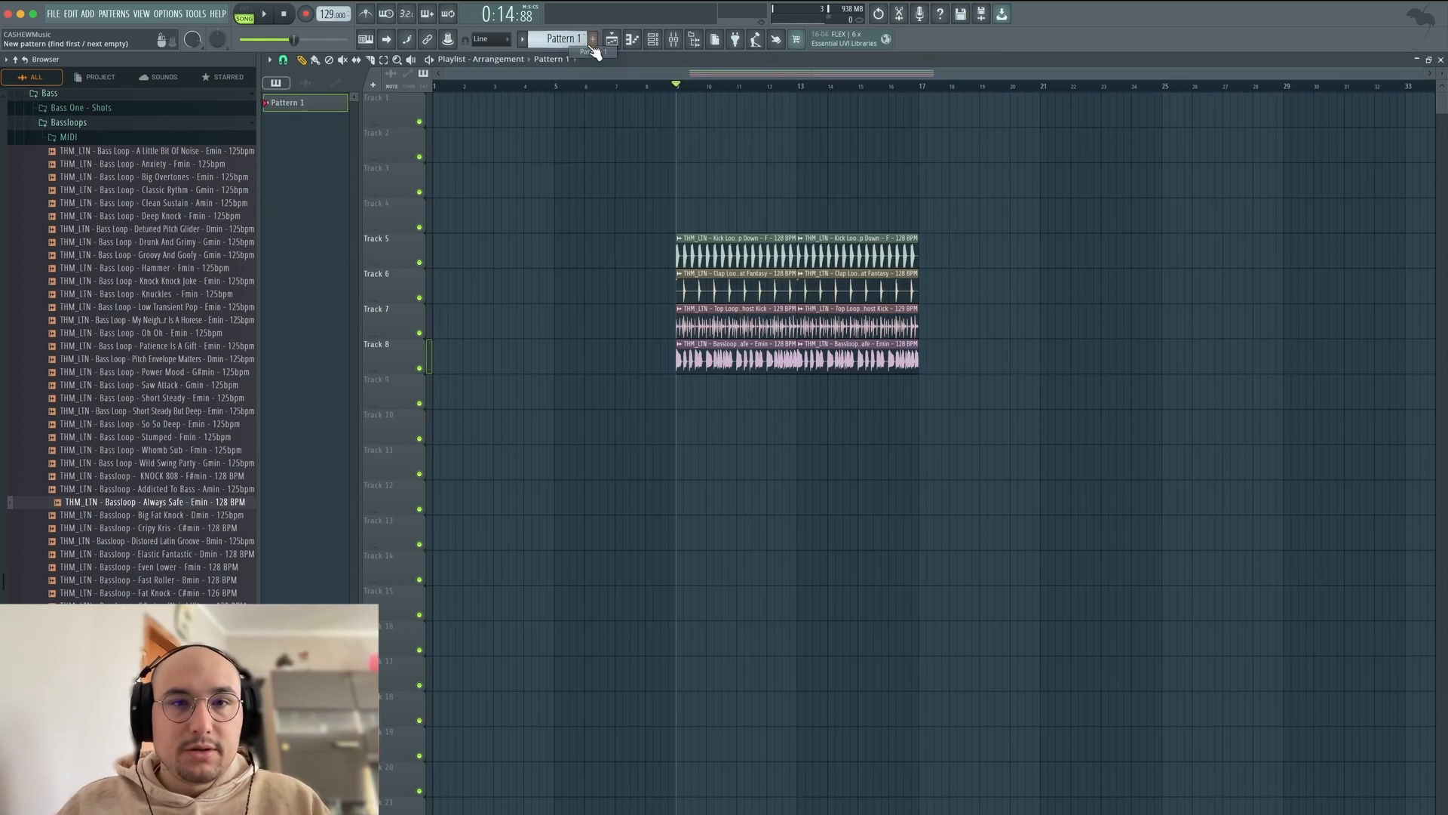
pyautogui.click(588, 172)
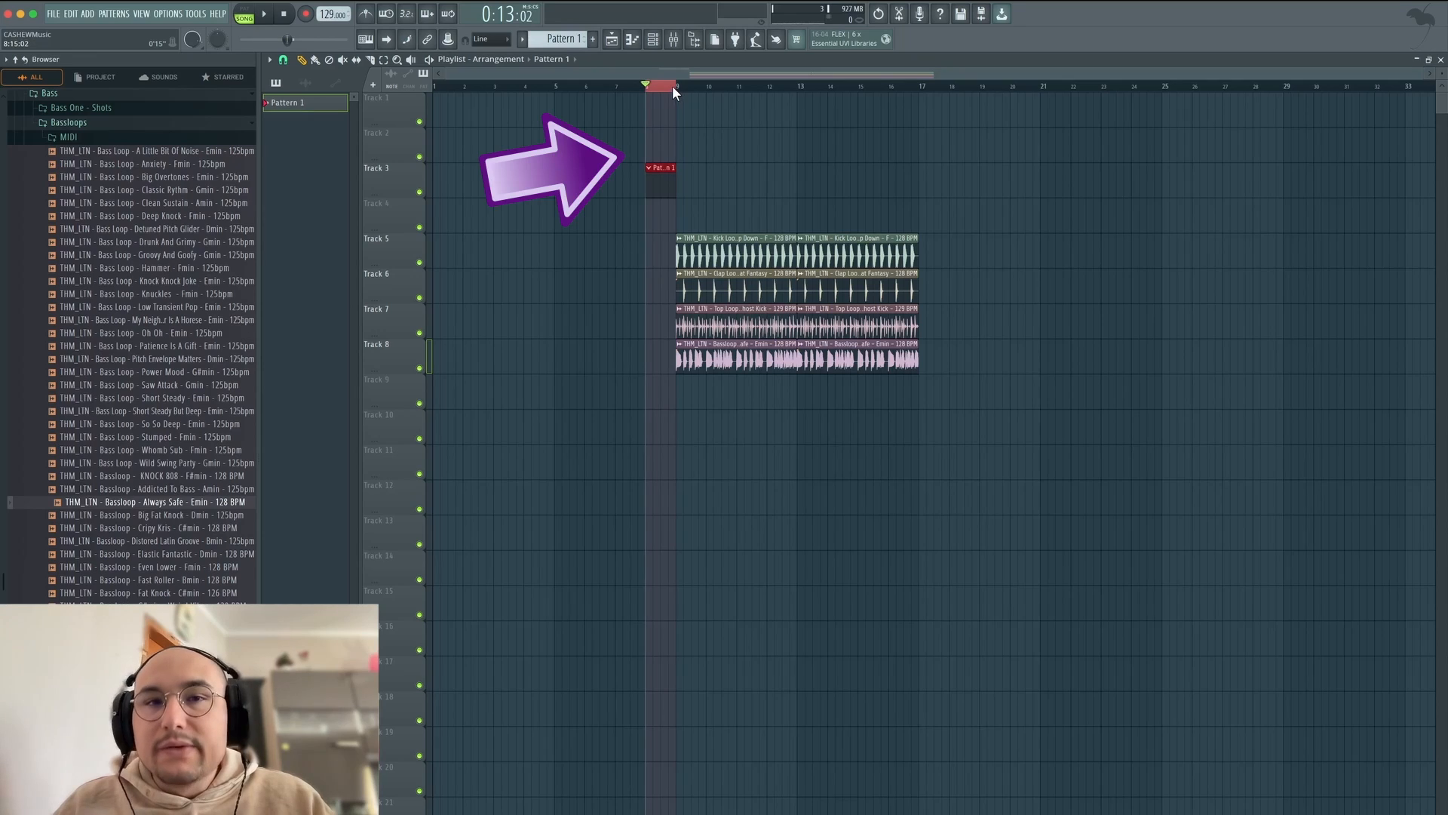
# - Copy the clap and top loops from the drop to bar 1 on Tracks 6 and 7, ending them at bar 8
pyautogui.click(616, 85)
pyautogui.moveTo(676, 280); pyautogui.dragTo(538, 317)
pyautogui.hotkey('ctrl', 'b')
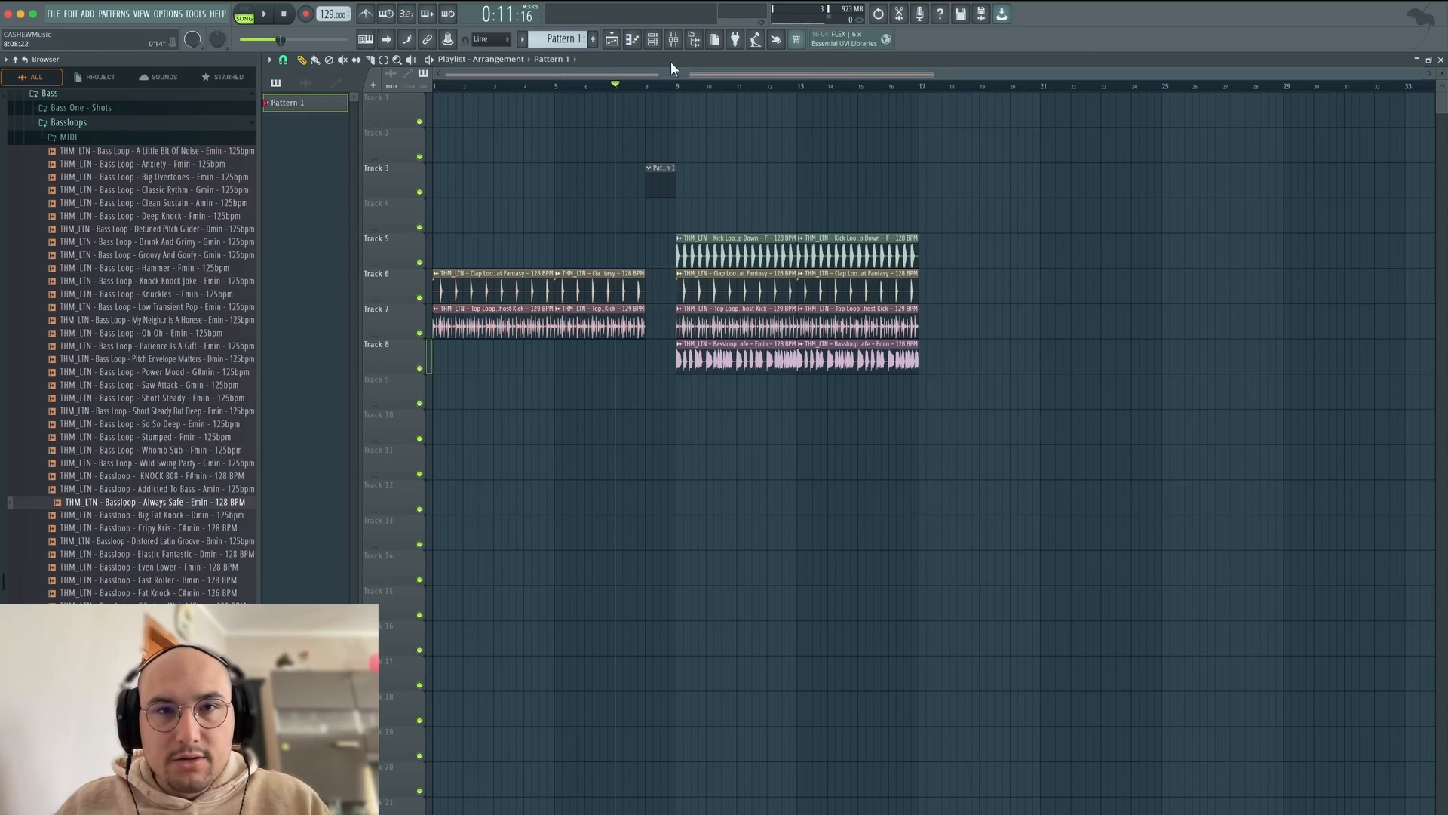
# - Add the Endless Smile effect to the first slot of the Master mixer channel
pyautogui.press('F9')
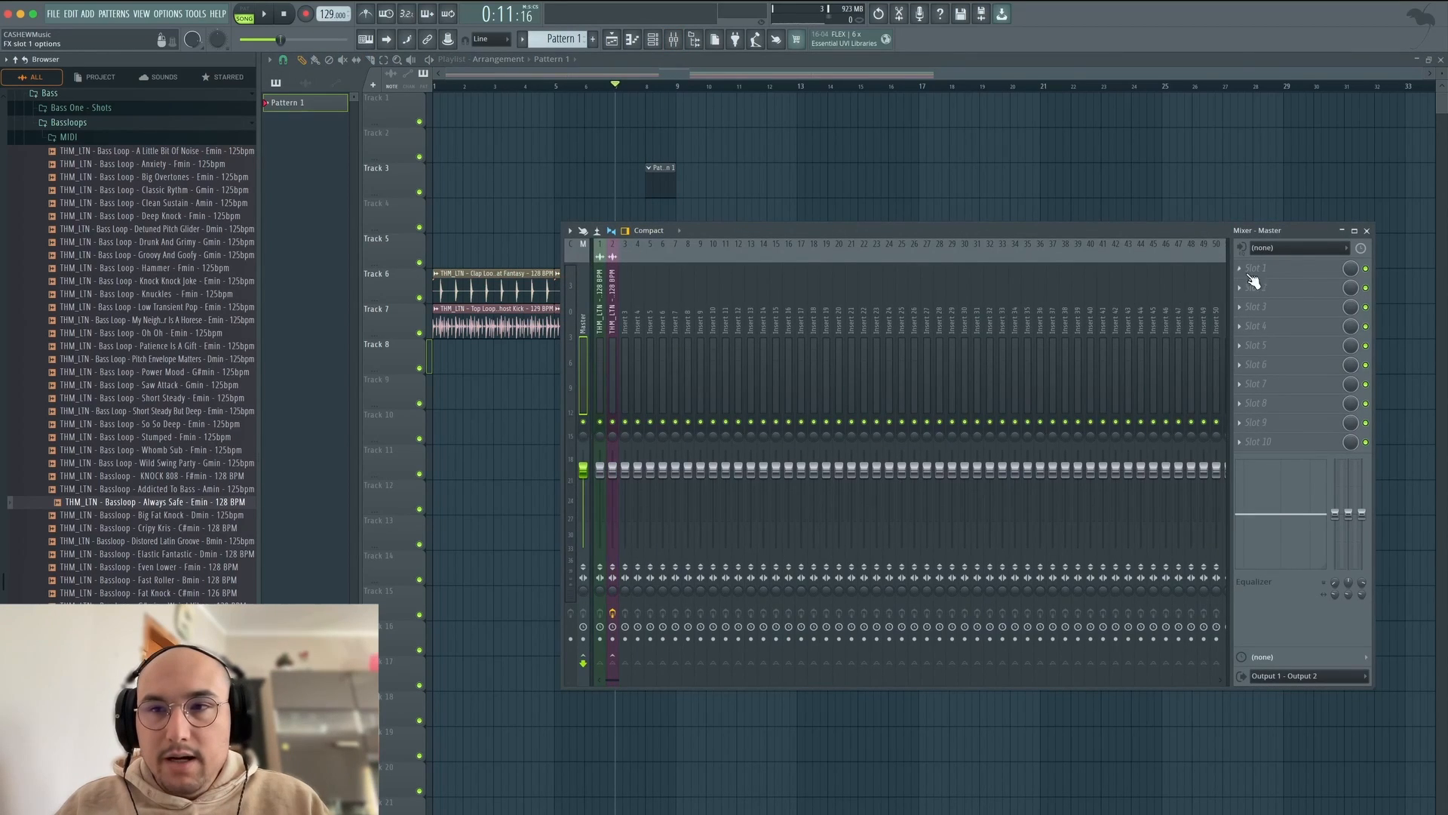
pyautogui.click(1252, 273)
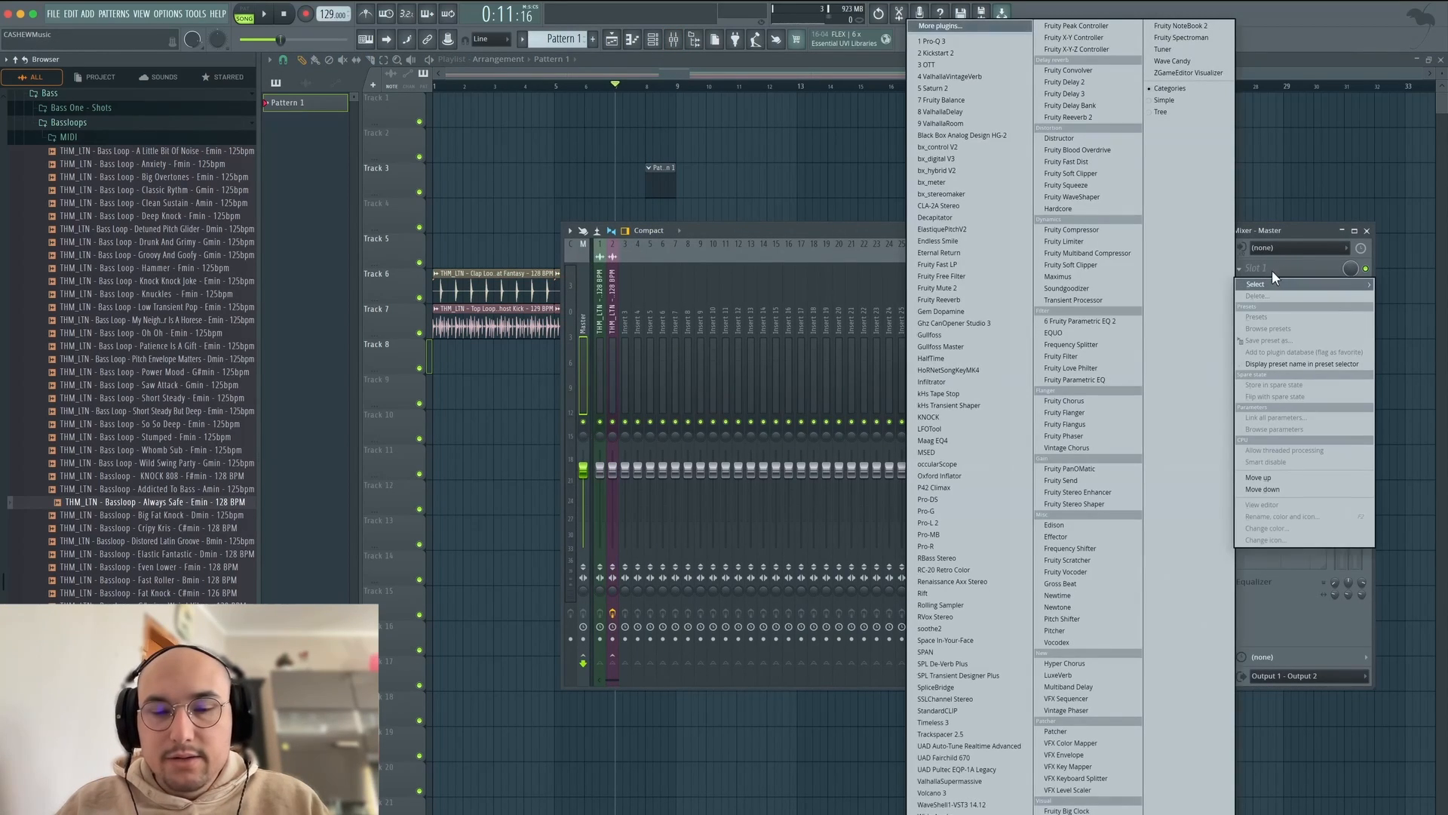
pyautogui.click(936, 279)
pyautogui.press('F8')
pyautogui.write('eng')
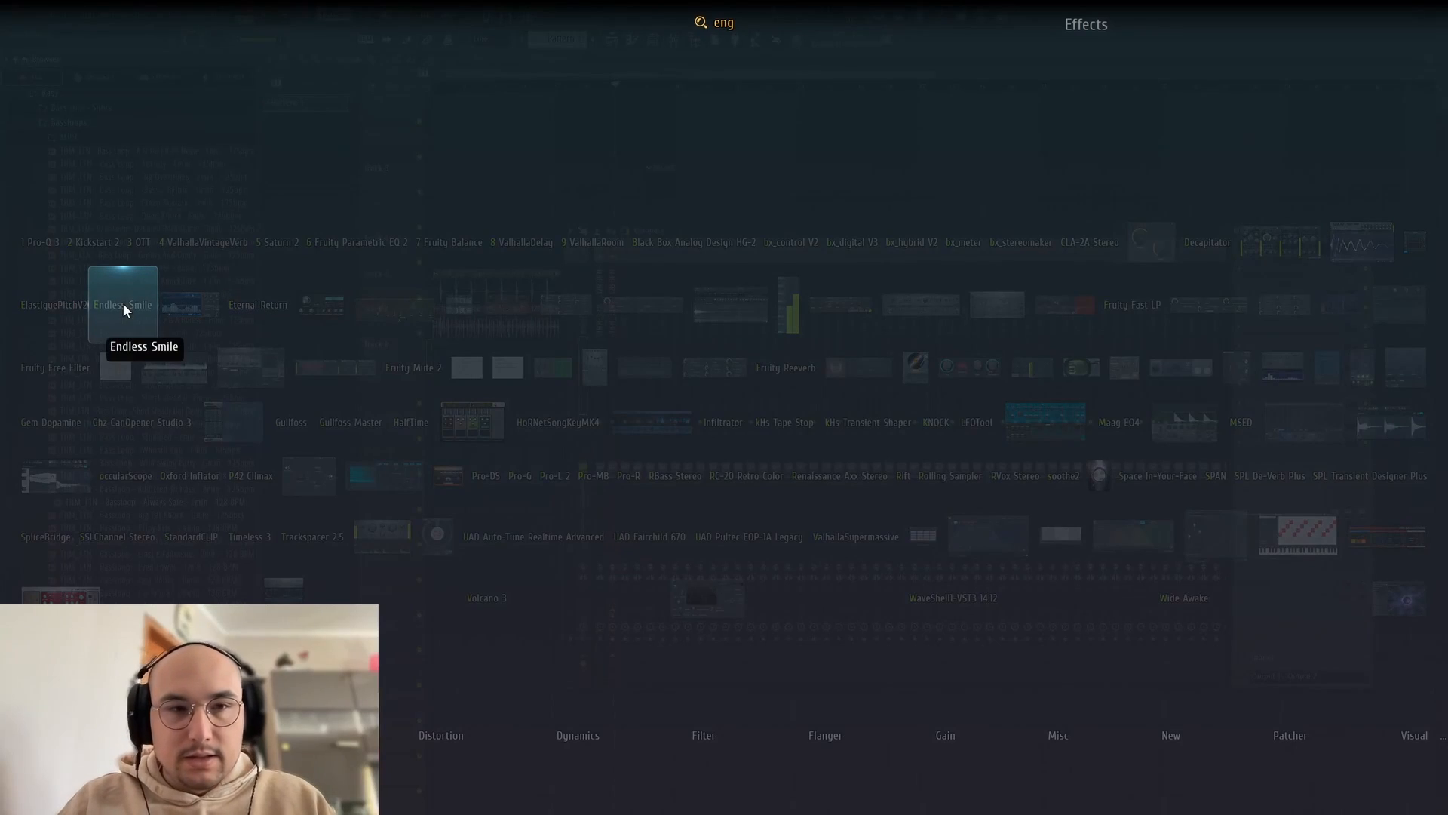
pyautogui.click(124, 303)
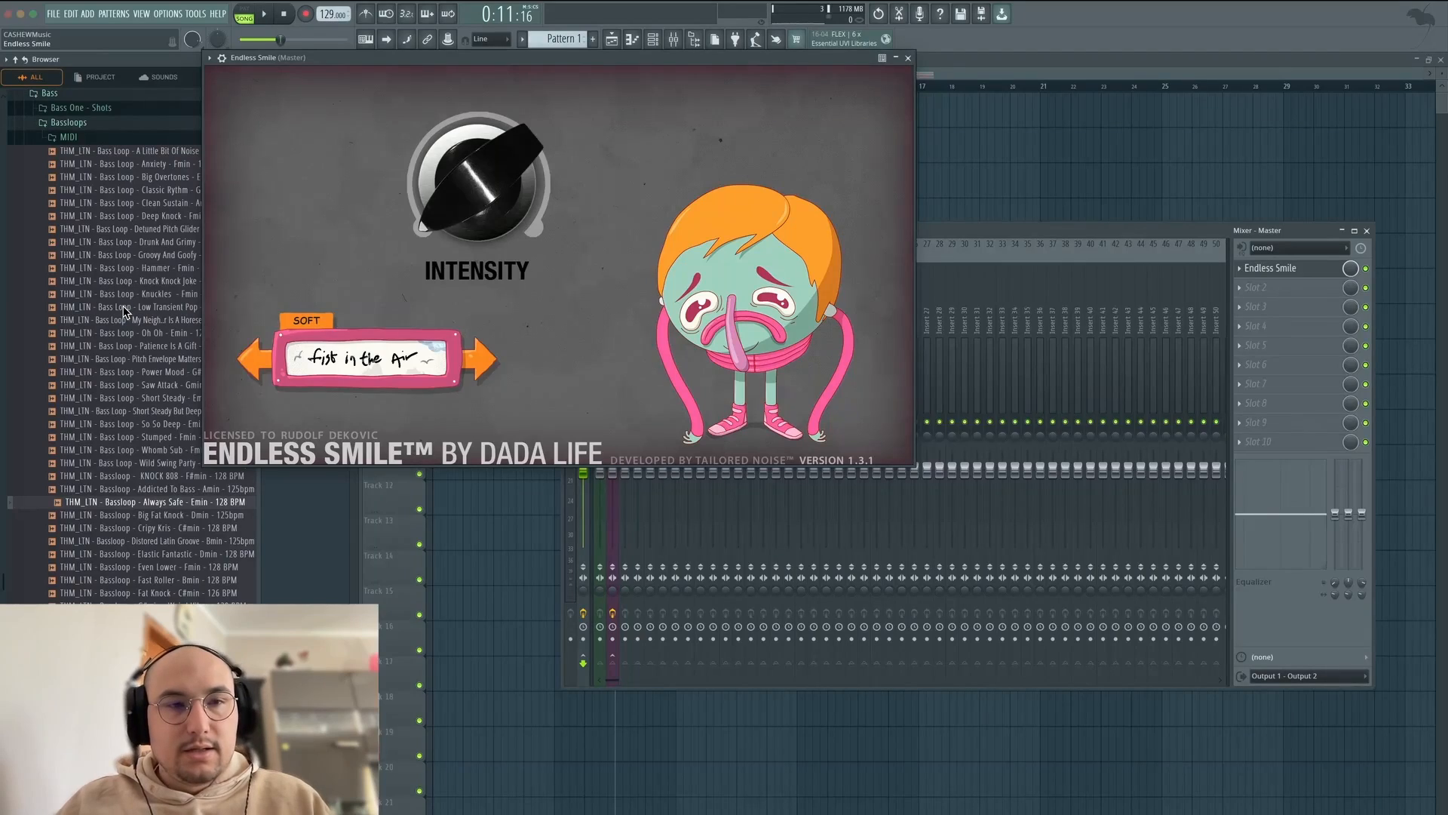
pyautogui.press('Escape')
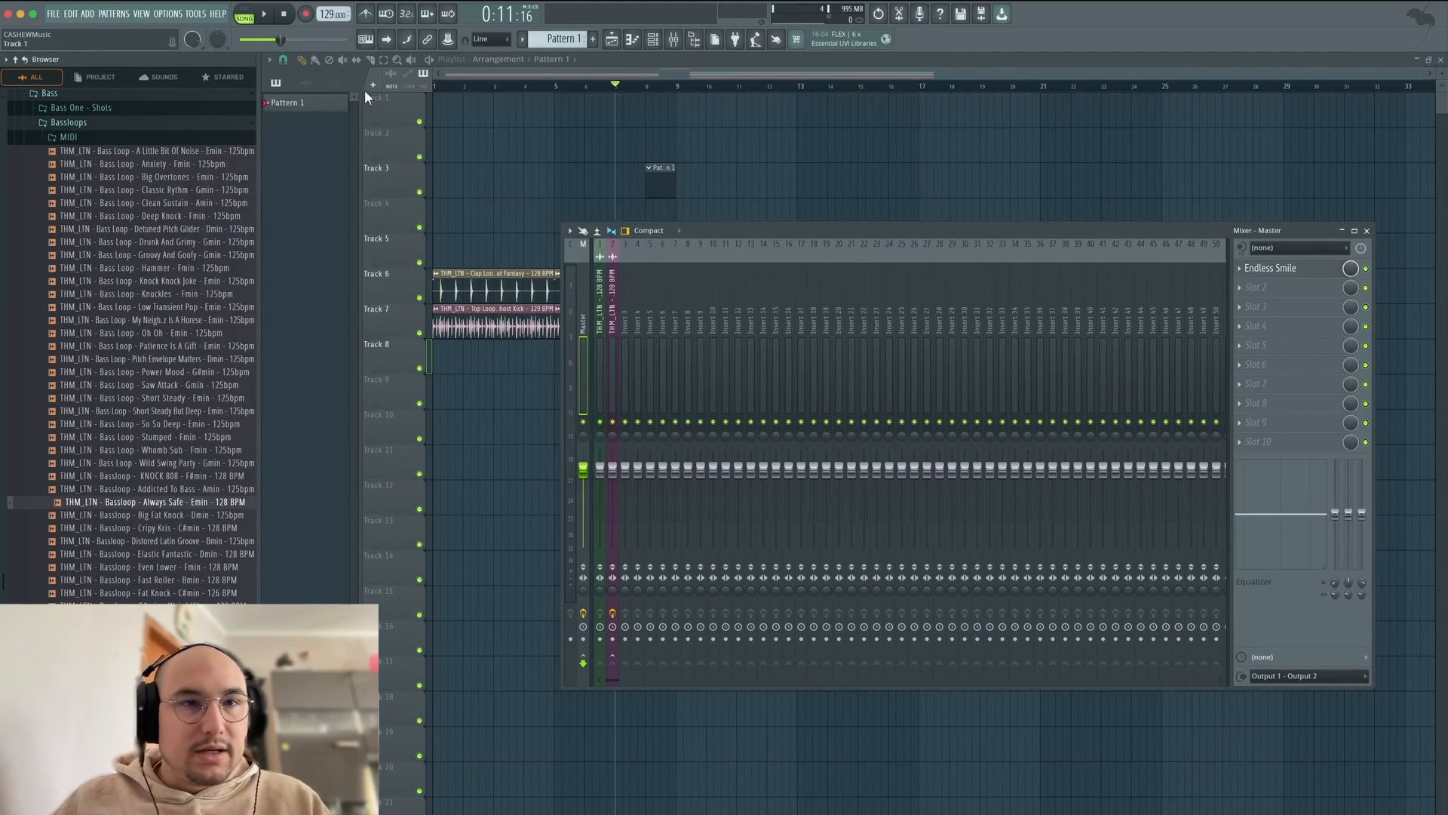
# - Create an automation clip for Endless Smile's Intensity and move it to bar 1 on Track 1
pyautogui.click(83, 15)
pyautogui.click(162, 76)
pyautogui.press('F9')
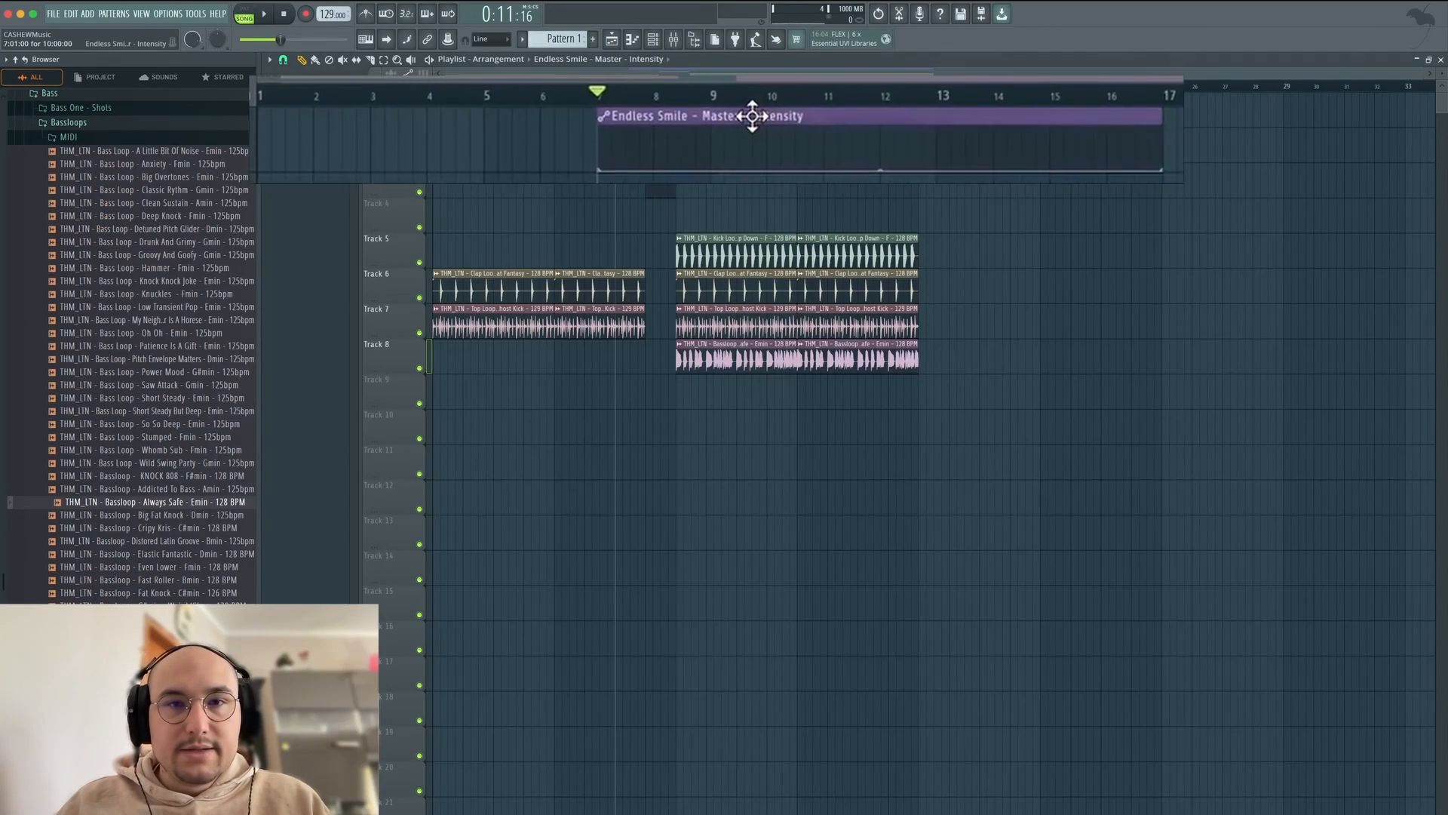
pyautogui.moveTo(698, 97); pyautogui.dragTo(516, 97)
# - Shape the Intensity automation as a curved rise from bar 1 that drops to zero at bar 8, and extend the clip to bar 17
pyautogui.moveTo(511, 200); pyautogui.dragTo(678, 168)
pyautogui.moveTo(771, 186); pyautogui.dragTo(771, 216)
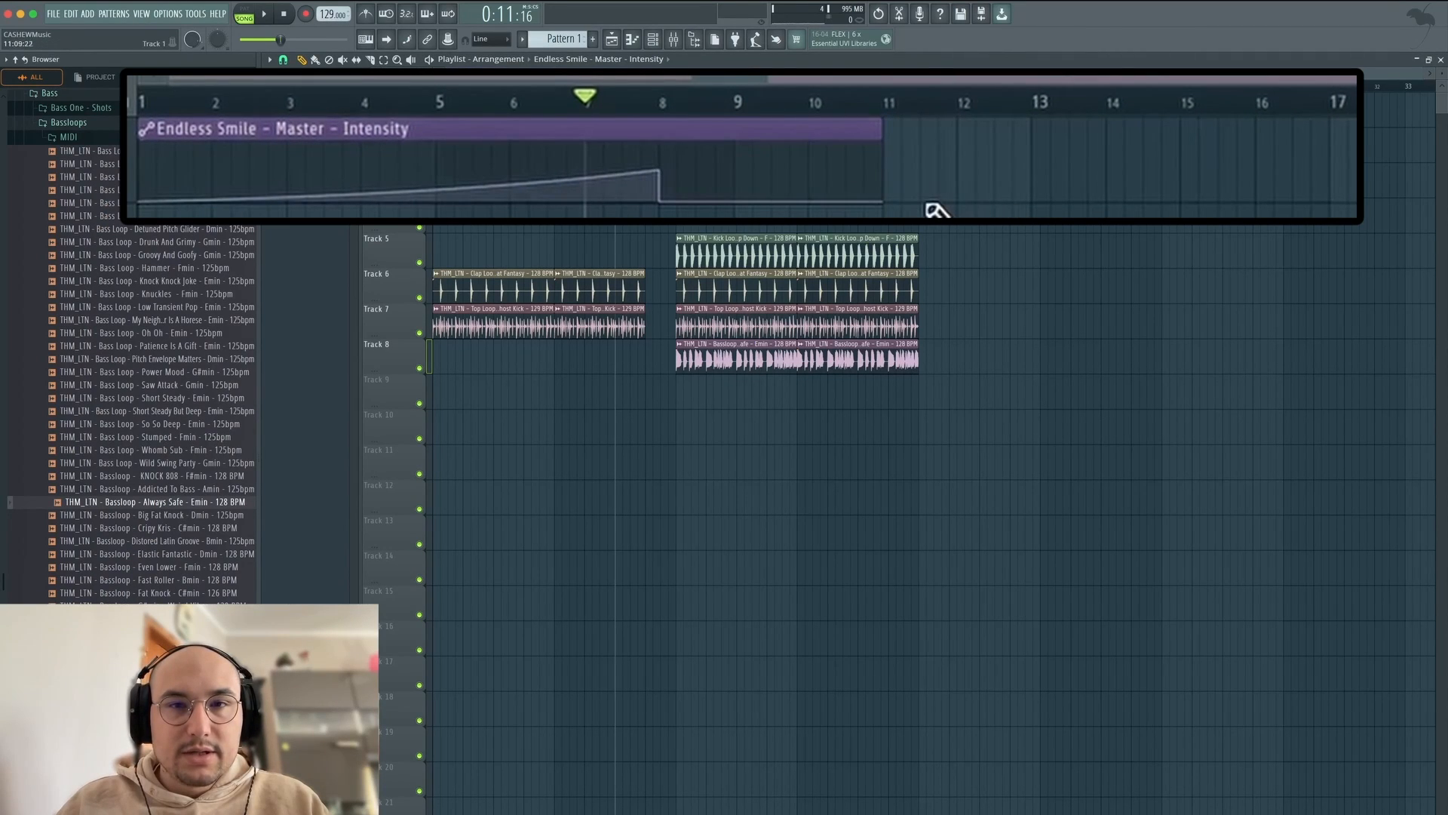
pyautogui.moveTo(890, 200); pyautogui.dragTo(1308, 200)
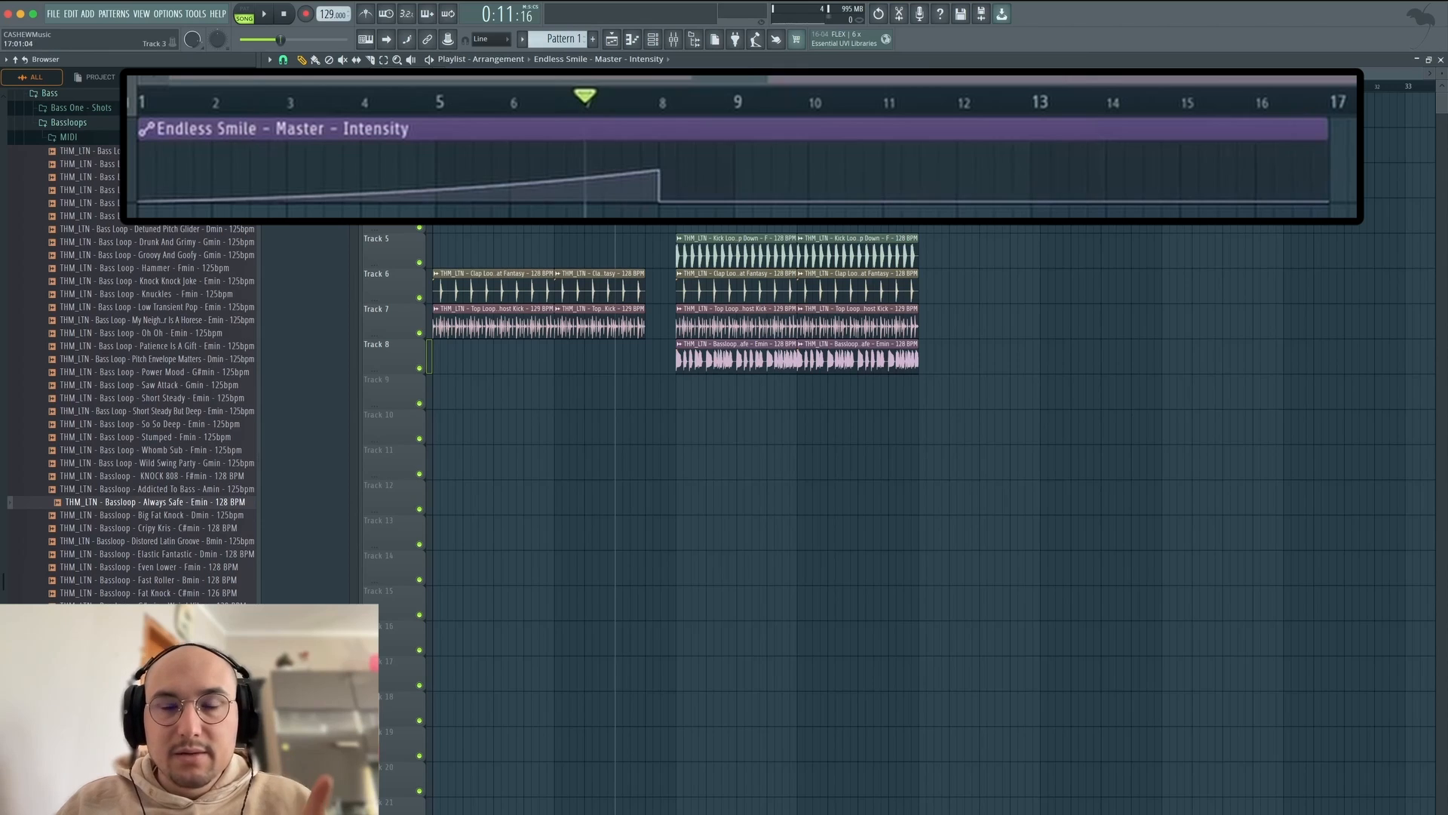
# - Copy the kick loops from the drop to bar 1 on Track 5 and cut them off at bar 8
pyautogui.moveTo(659, 114); pyautogui.dragTo(586, 124)
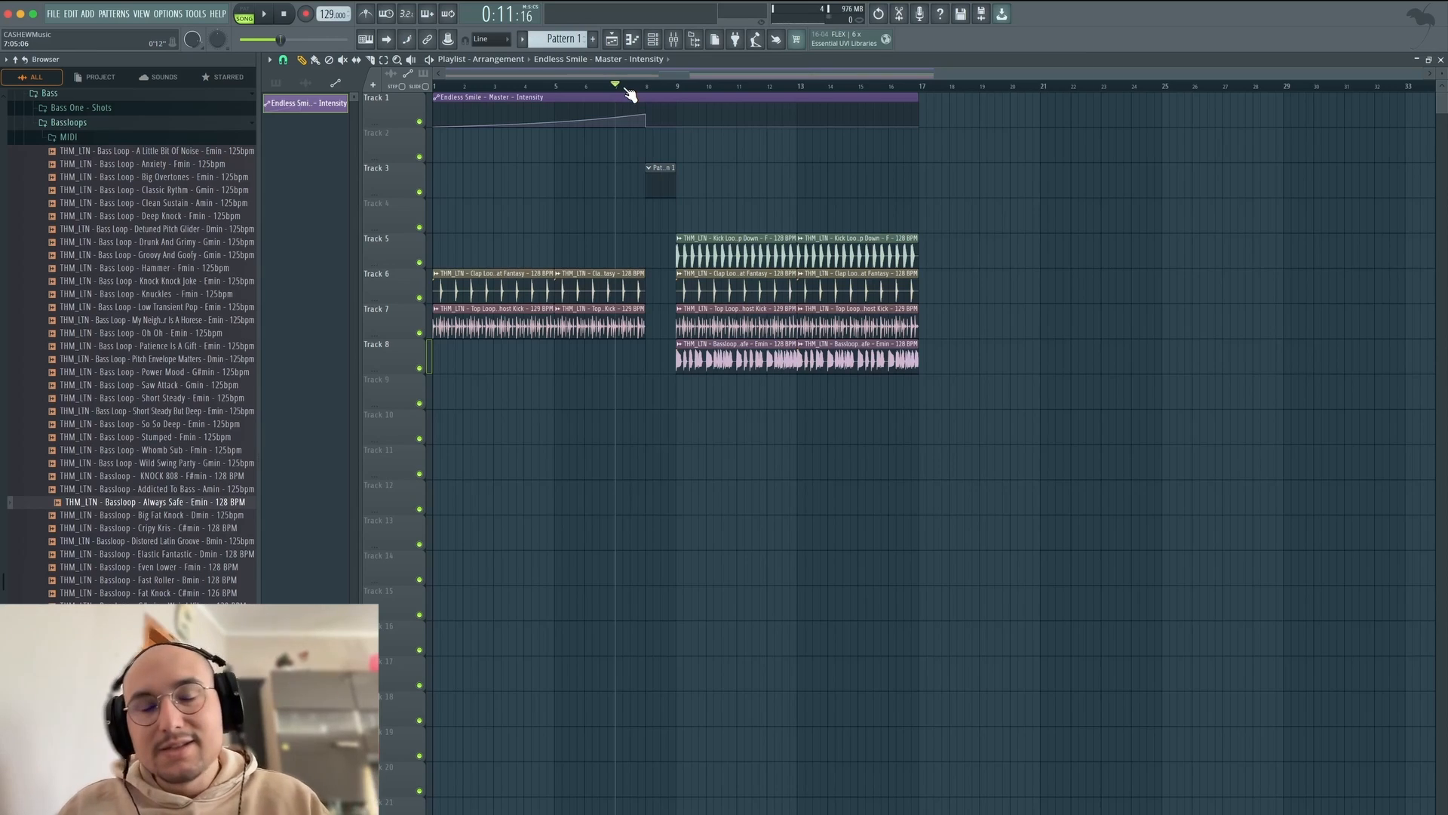
pyautogui.click(693, 252)
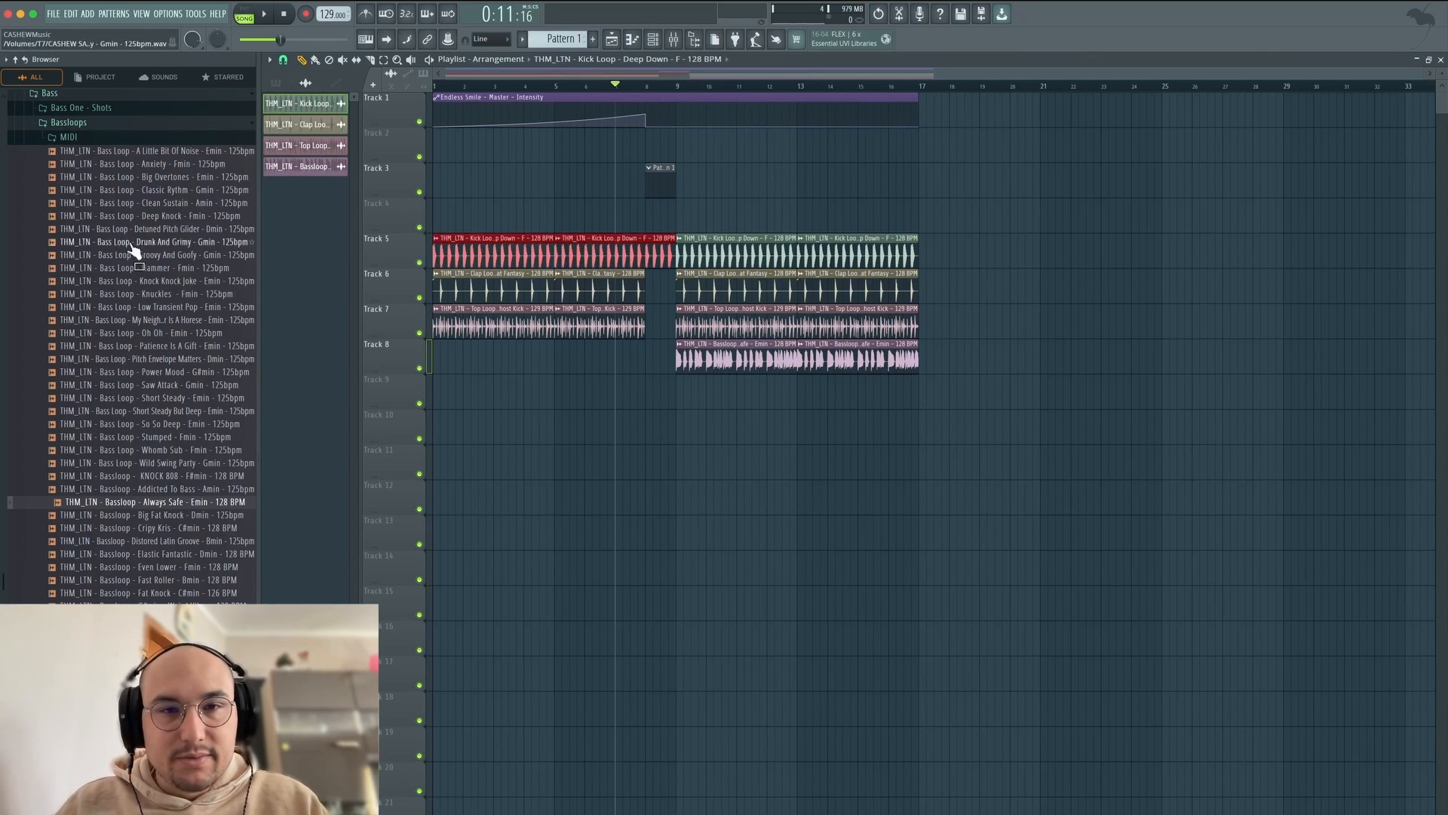
pyautogui.click(647, 253)
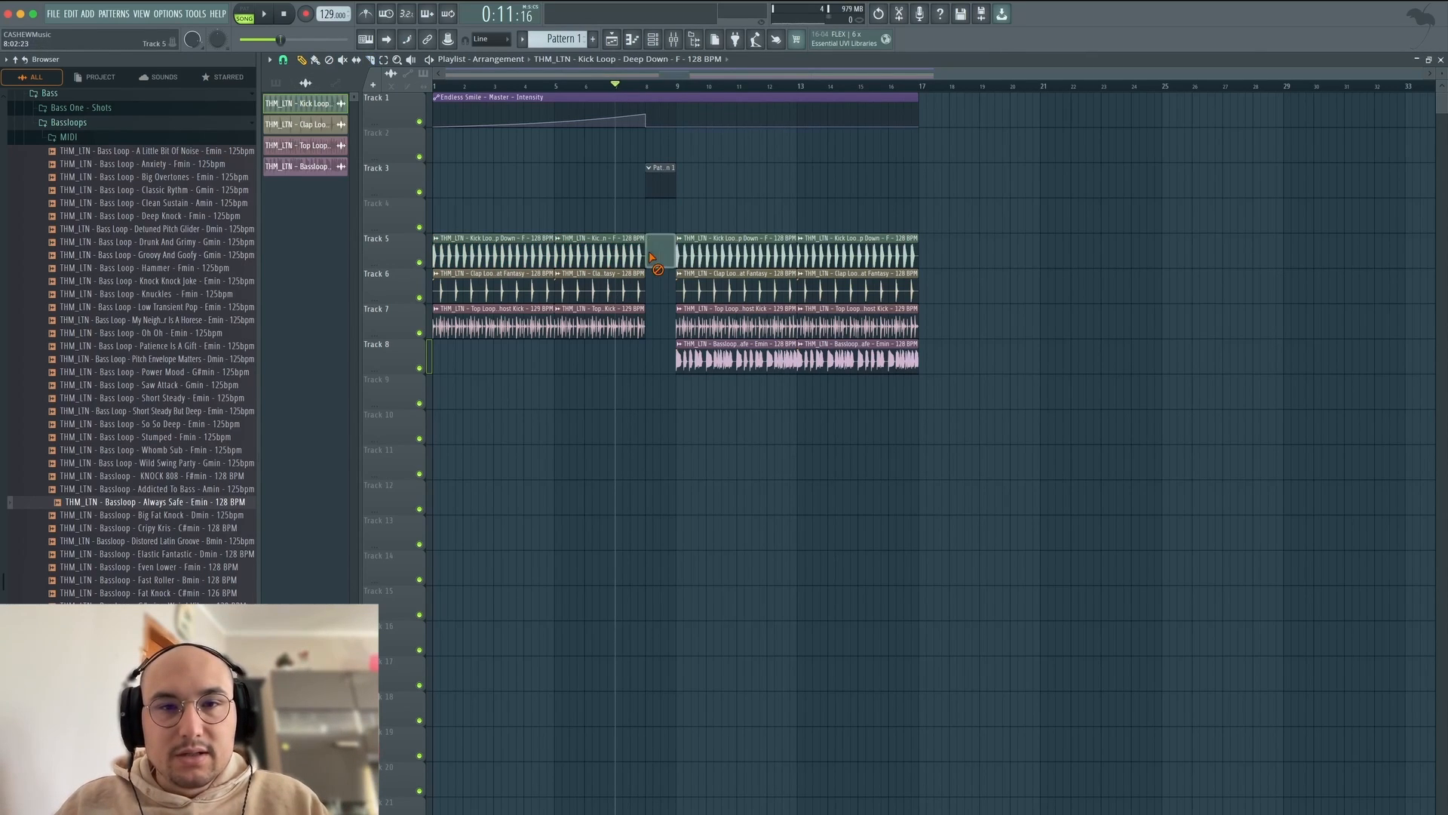
# - Open the build-up kick loop's channel settings and show its mixer track
pyautogui.doubleClick(639, 245)
pyautogui.click(682, 44)
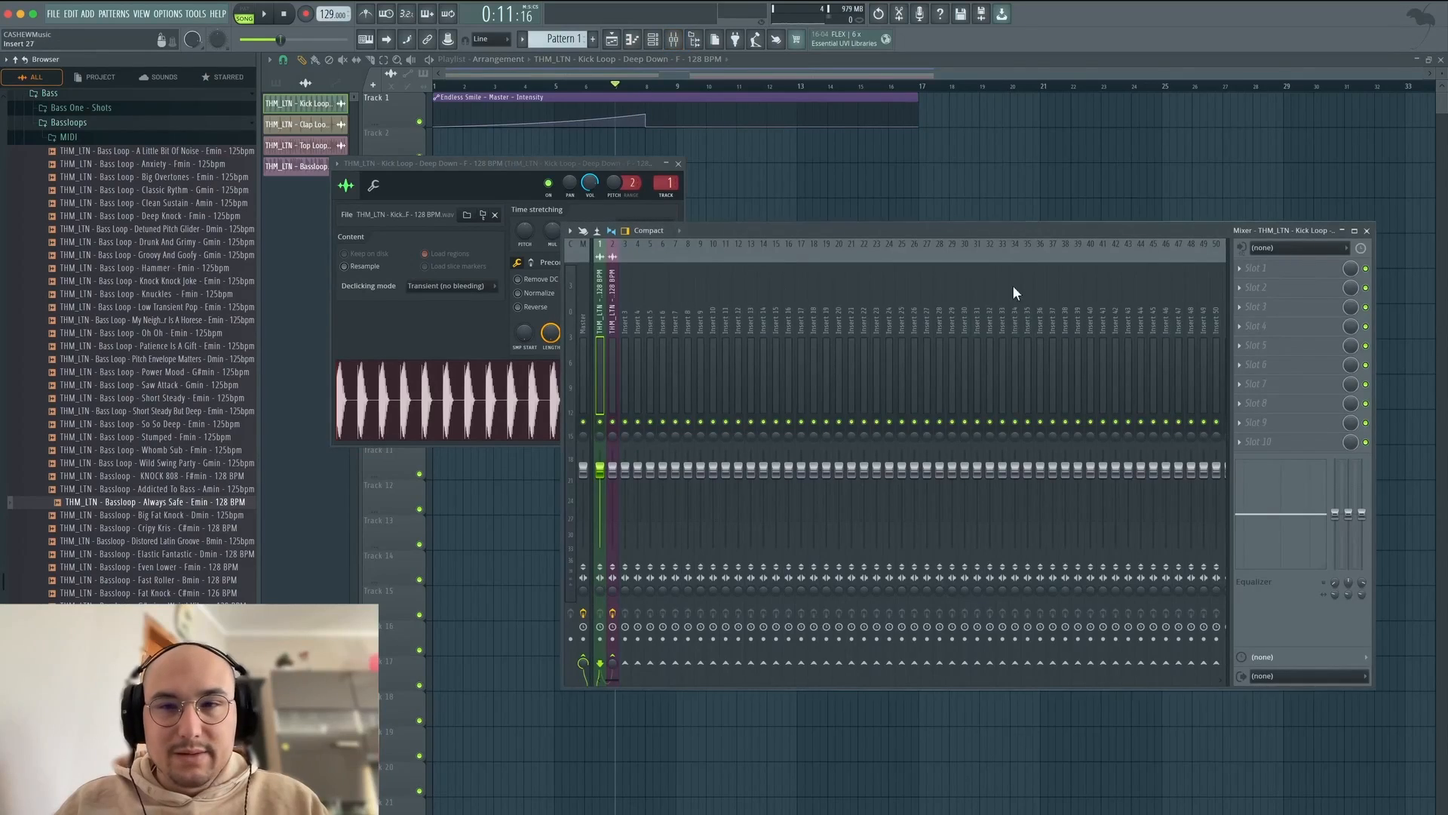
pyautogui.click(1259, 283)
pyautogui.click(969, 90)
pyautogui.click(1249, 288)
pyautogui.click(1248, 288)
pyautogui.click(1242, 287)
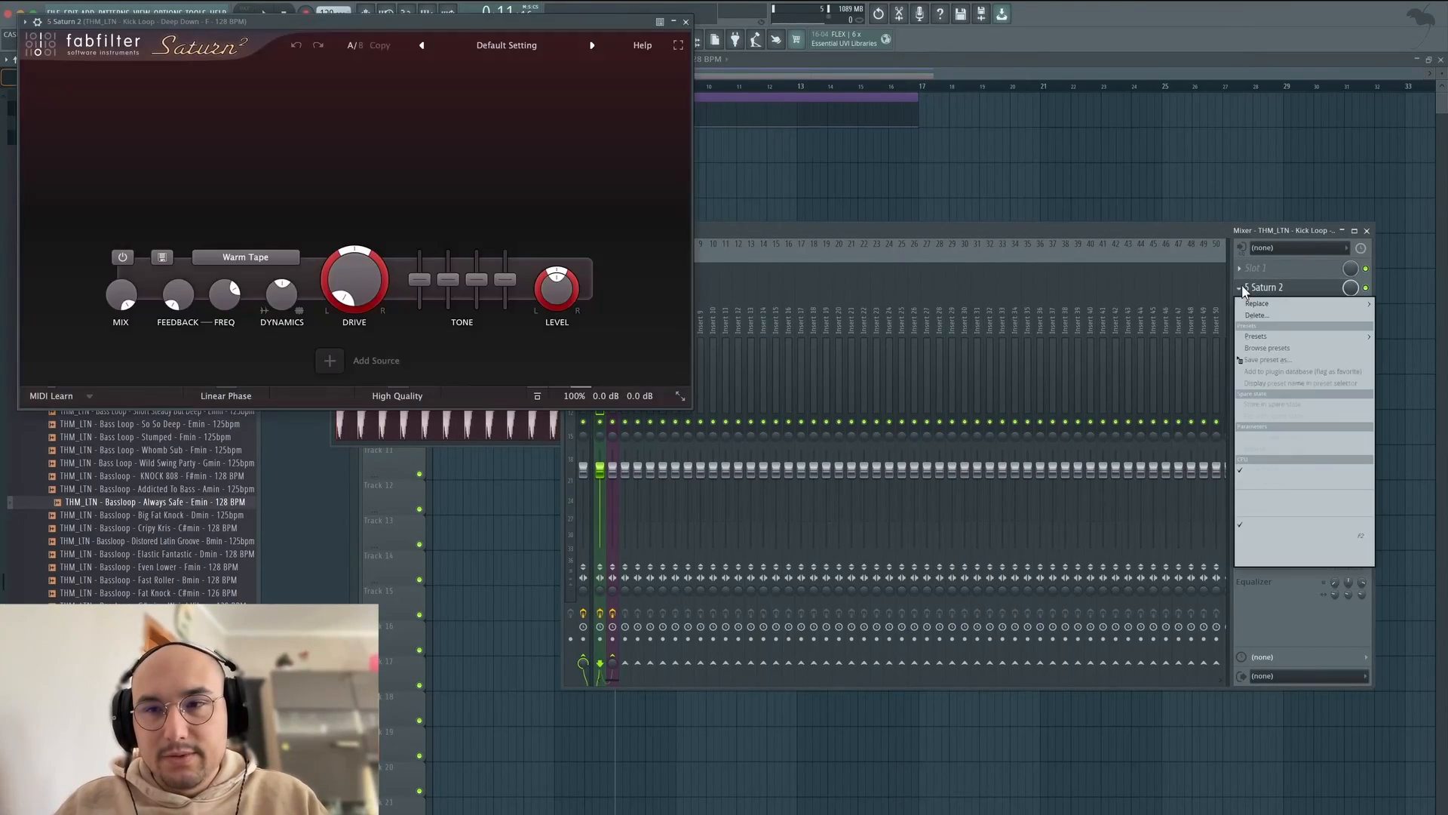
pyautogui.click(1258, 316)
# - Add Fruity Parametric EQ 2 to the second slot of the kick loop's mixer track with a low-cut curve on band 1
pyautogui.click(1267, 289)
pyautogui.click(1086, 322)
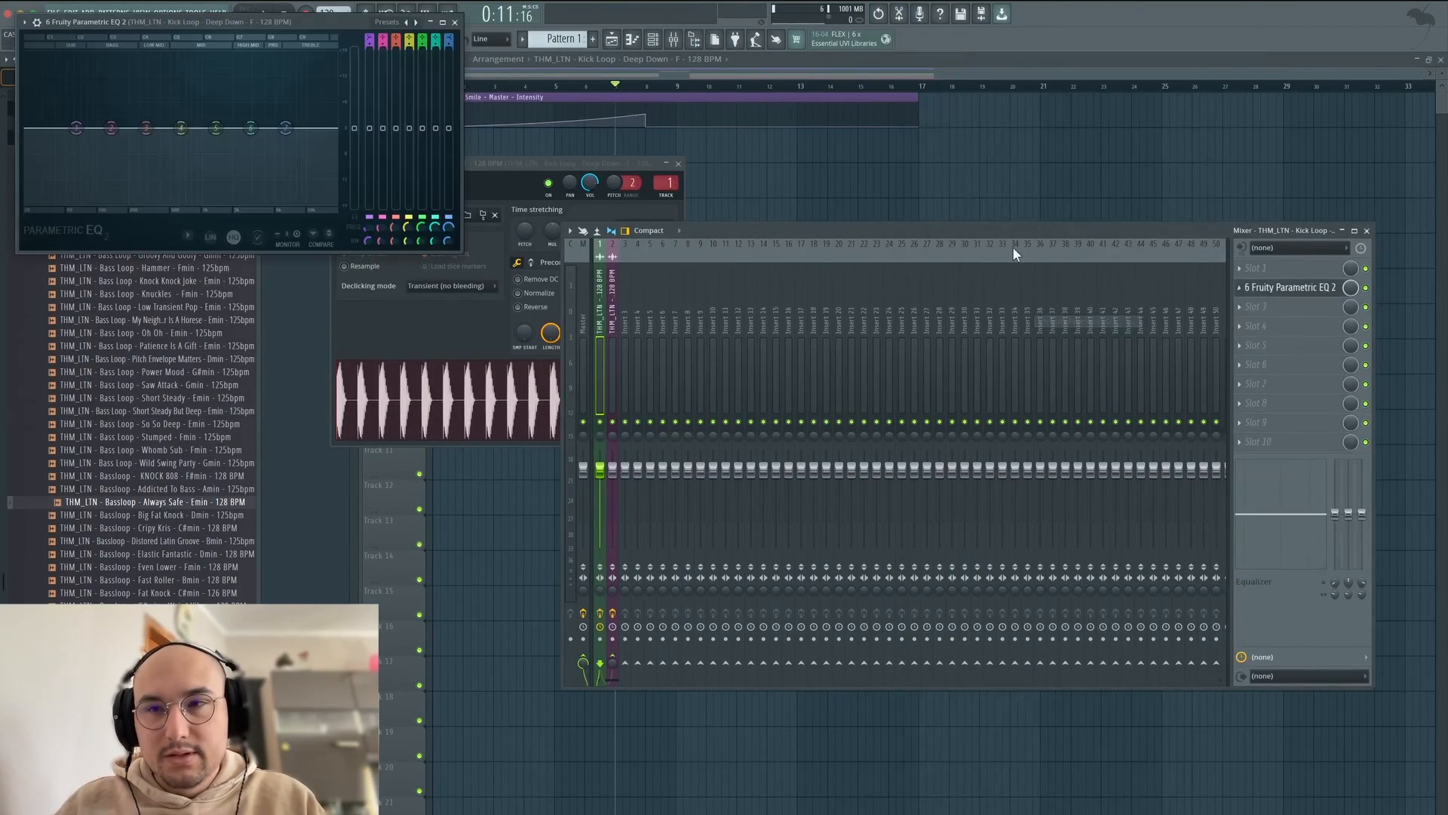
pyautogui.click(394, 23)
pyautogui.click(392, 25)
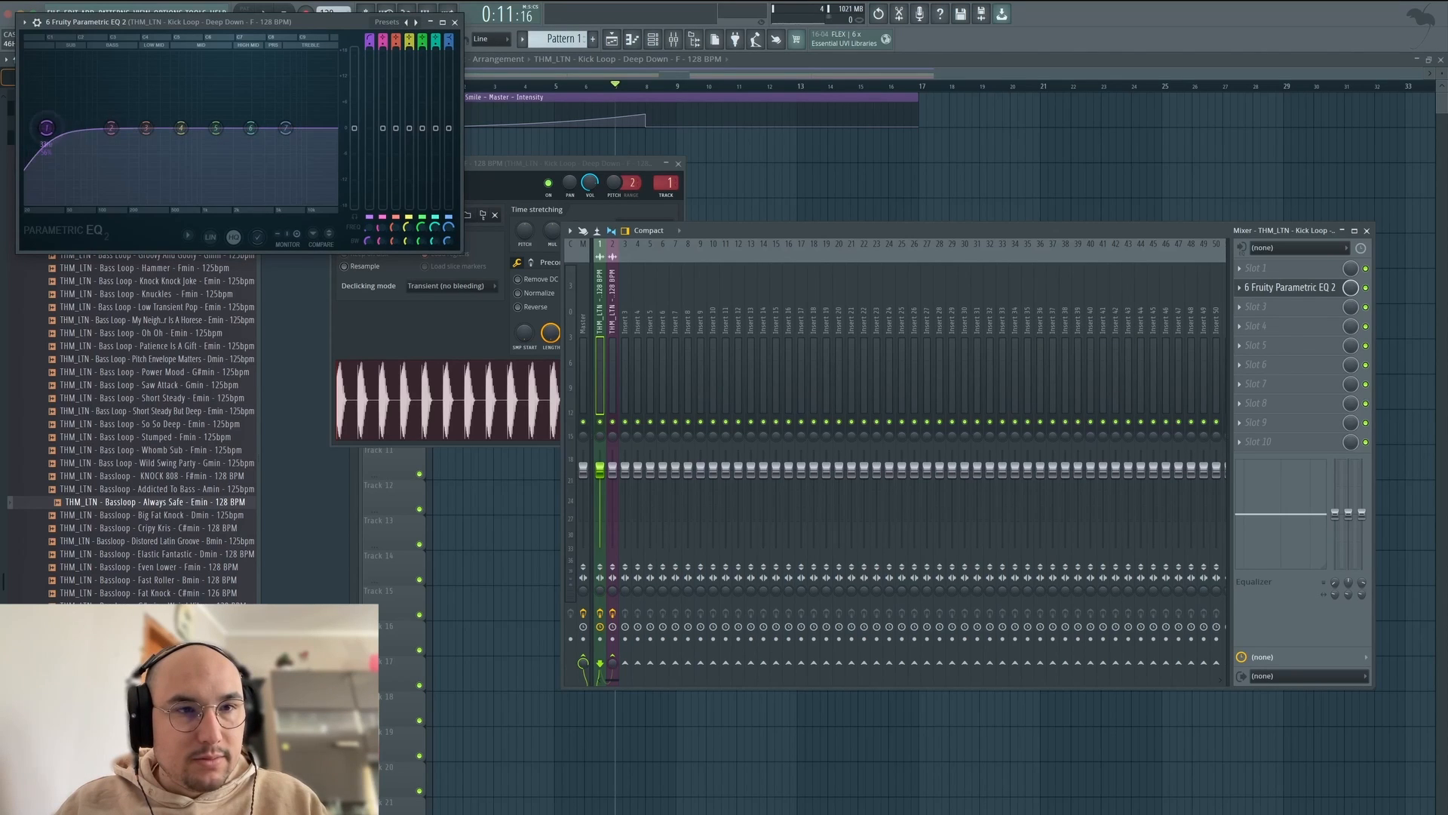
# - Raise the cutoff of the EQ's band 1 to remove more of the kick's low end and play the build-up to check it
pyautogui.moveTo(46, 128); pyautogui.dragTo(134, 128)
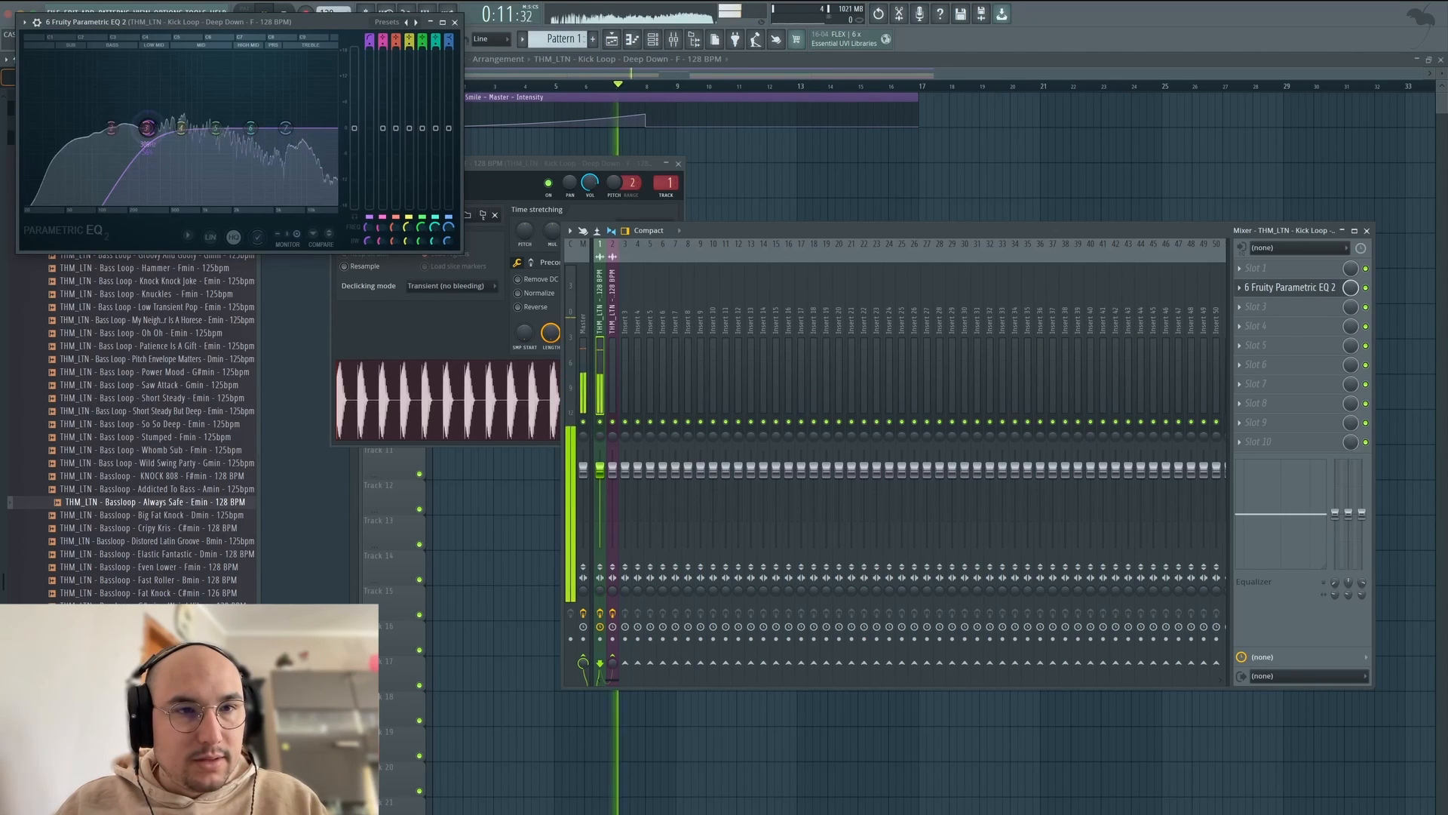
pyautogui.click(491, 74)
pyautogui.press('space')
pyautogui.press('space')
pyautogui.press('space')
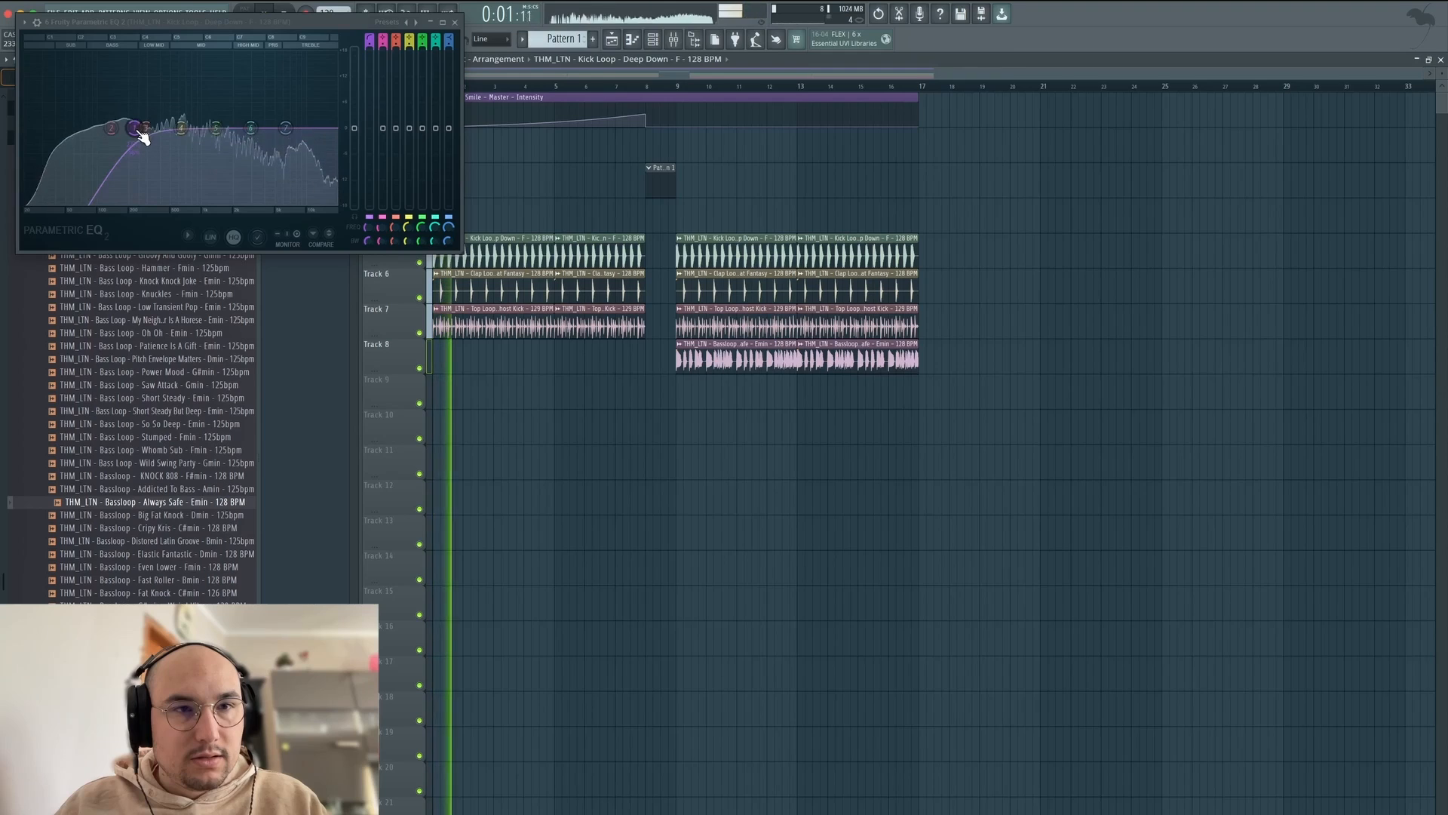
# - Create an automation clip for Fruity Parametric EQ 2's mix level on Track 2, spanning bar 1 to bar 17
pyautogui.click(693, 40)
pyautogui.press('space')
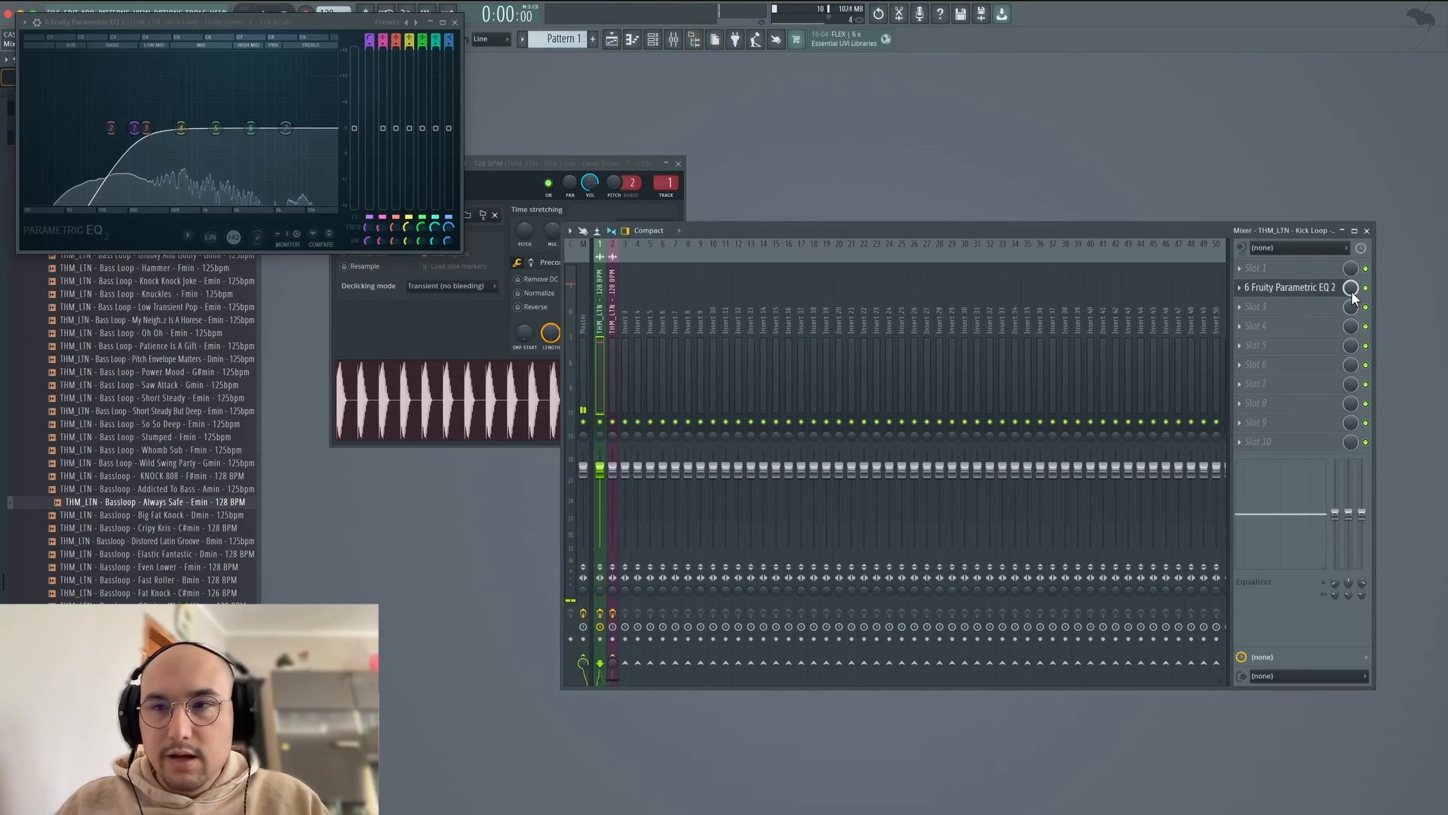
pyautogui.click(1367, 231)
pyautogui.click(678, 164)
pyautogui.click(613, 40)
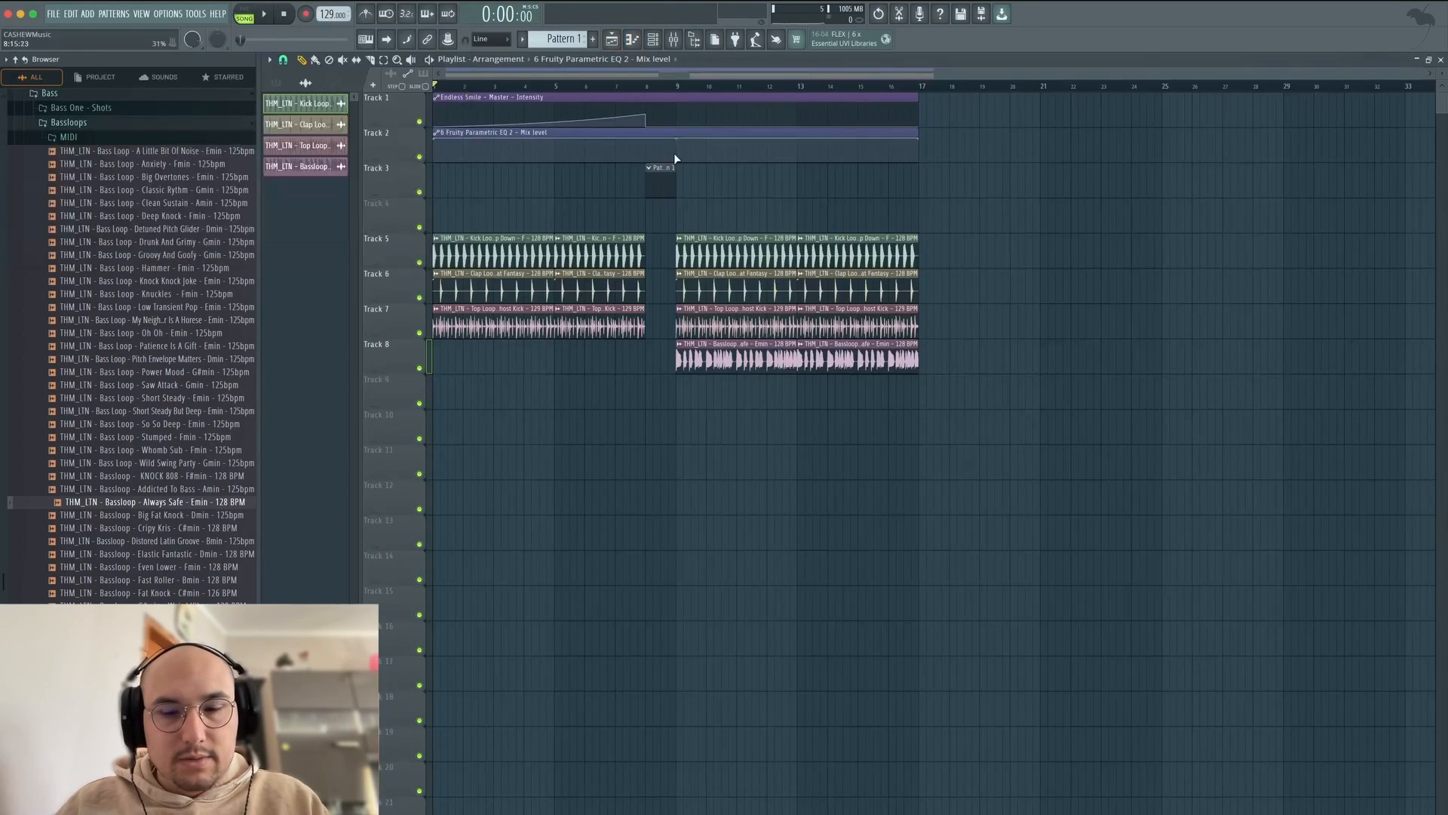
# - Shape the EQ mix level automation to stay high from bar 1 and drop straight to zero at bar 9
pyautogui.rightClick(676, 155)
pyautogui.click(698, 192)
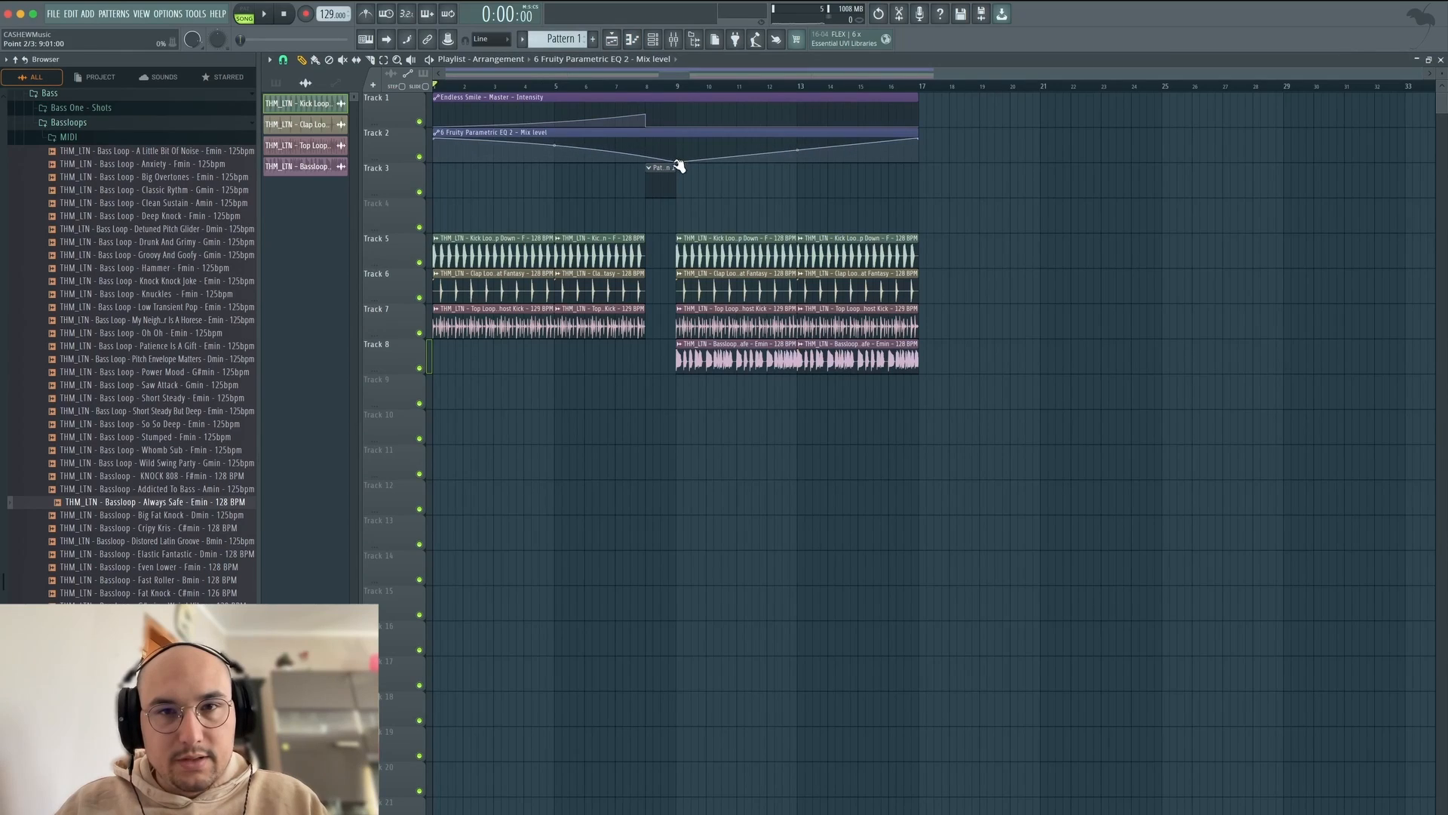
pyautogui.moveTo(844, 223); pyautogui.dragTo(920, 222)
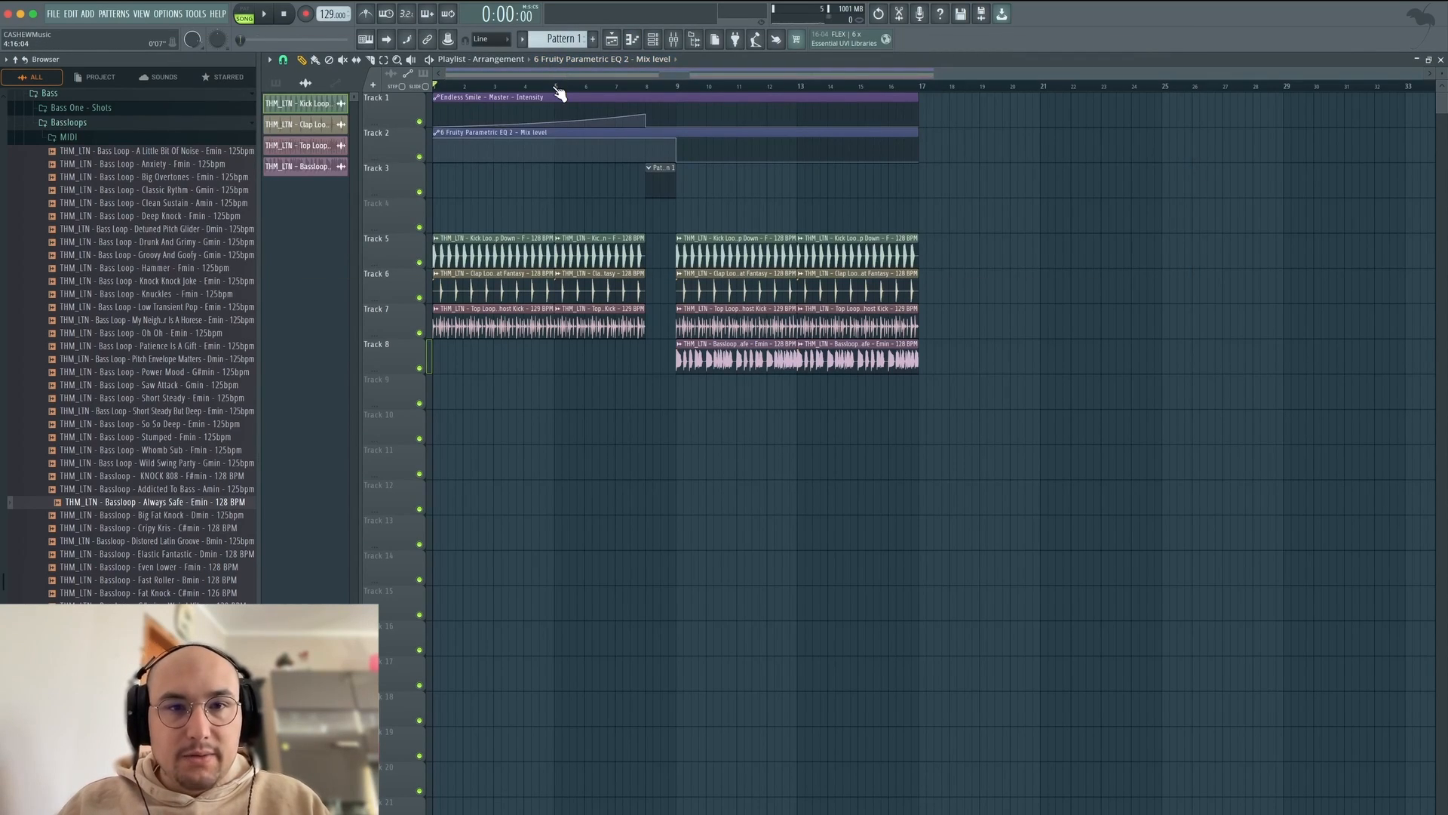
pyautogui.click(486, 78)
pyautogui.click(541, 116)
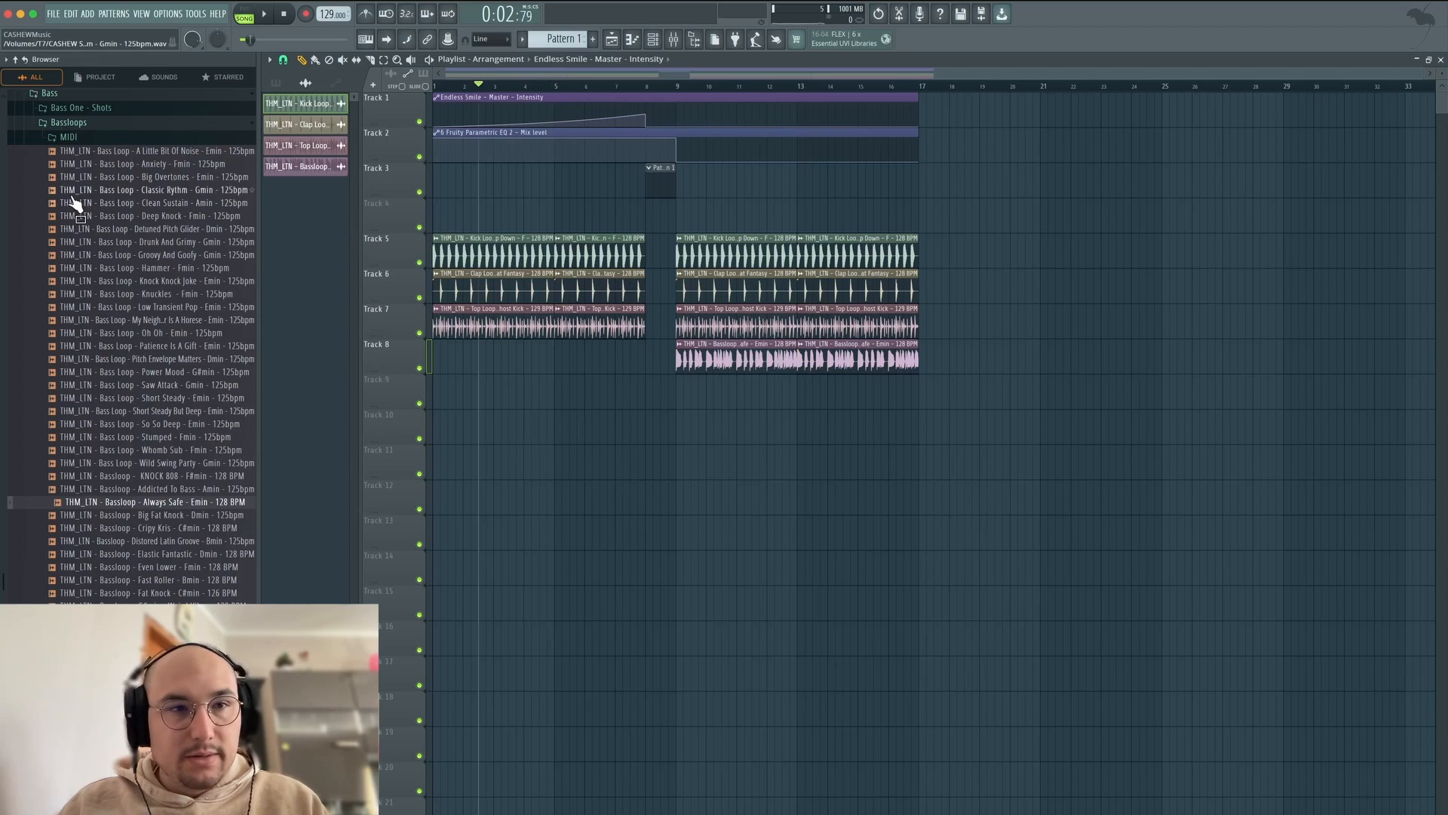
# - Find the Snare Rolls samples and place "8 Snare Roll - Min 1 bar 126 BPM" at bar 1 on Track 9
pyautogui.click(93, 112)
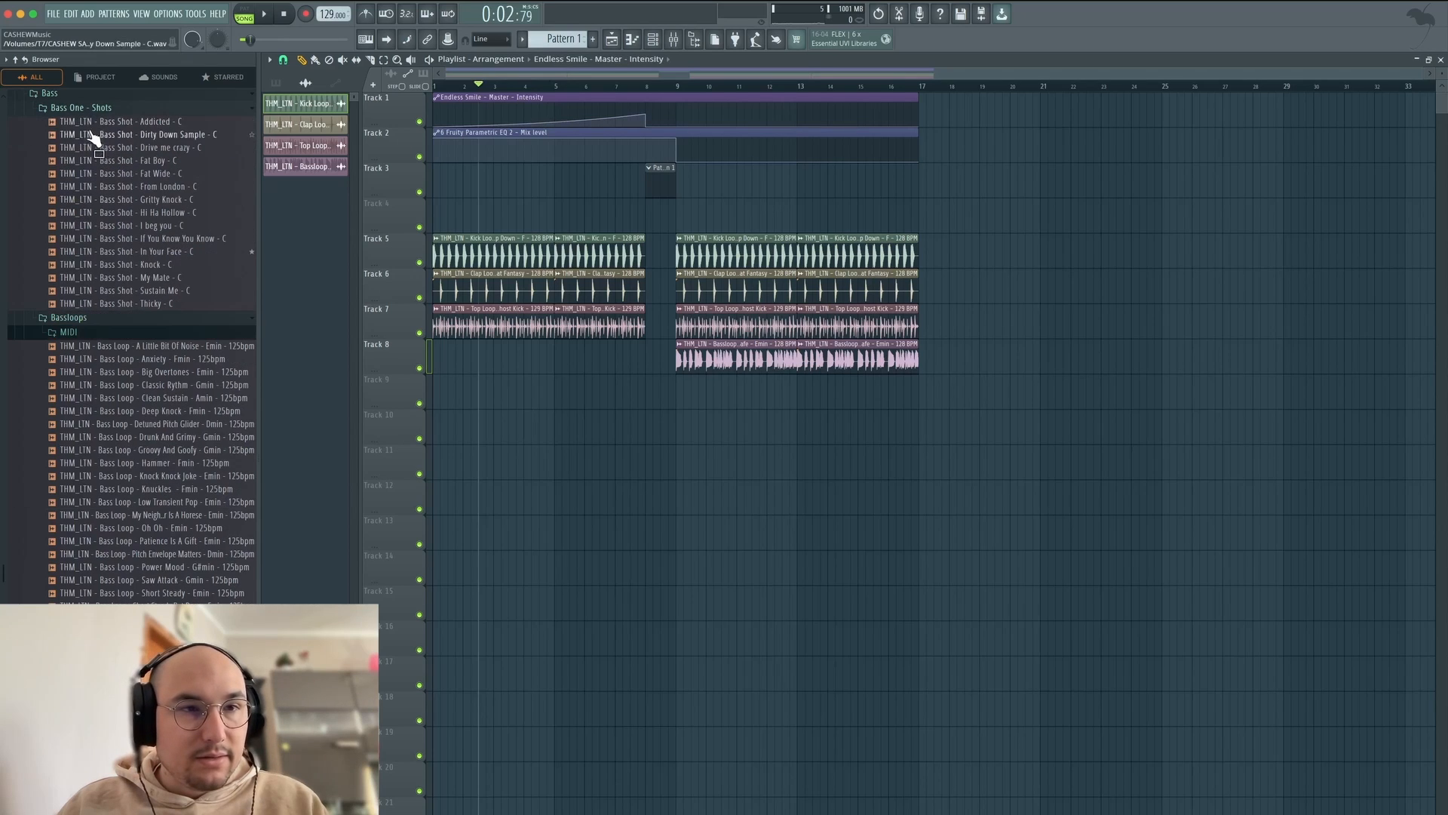
pyautogui.click(97, 318)
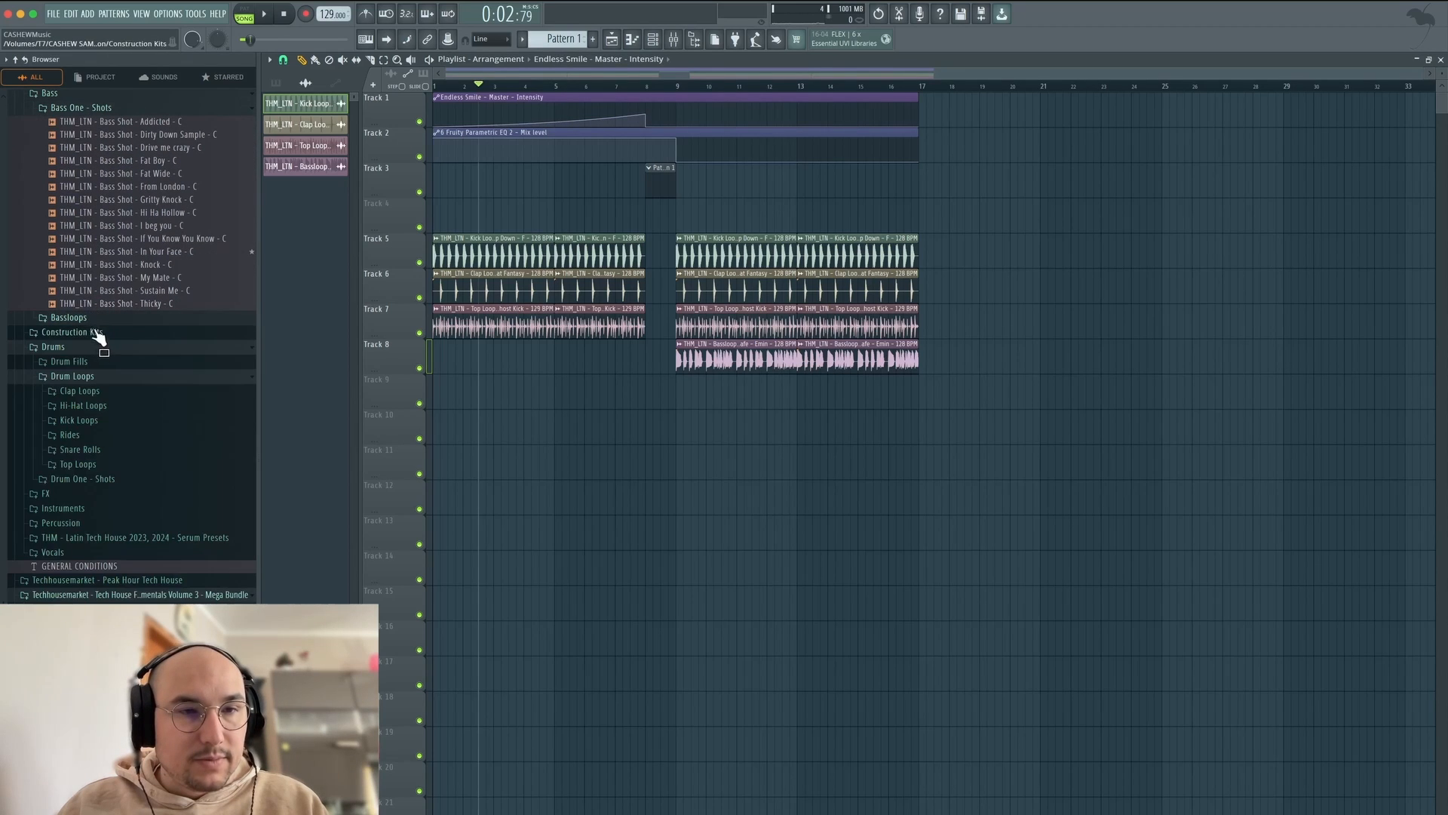
pyautogui.click(110, 451)
pyautogui.click(114, 477)
pyautogui.moveTo(514, 429); pyautogui.dragTo(529, 378)
# - Time-stretch the snare roll so its clip spans bar 1 to bar 9, and play it with the build-up
pyautogui.doubleClick(573, 381)
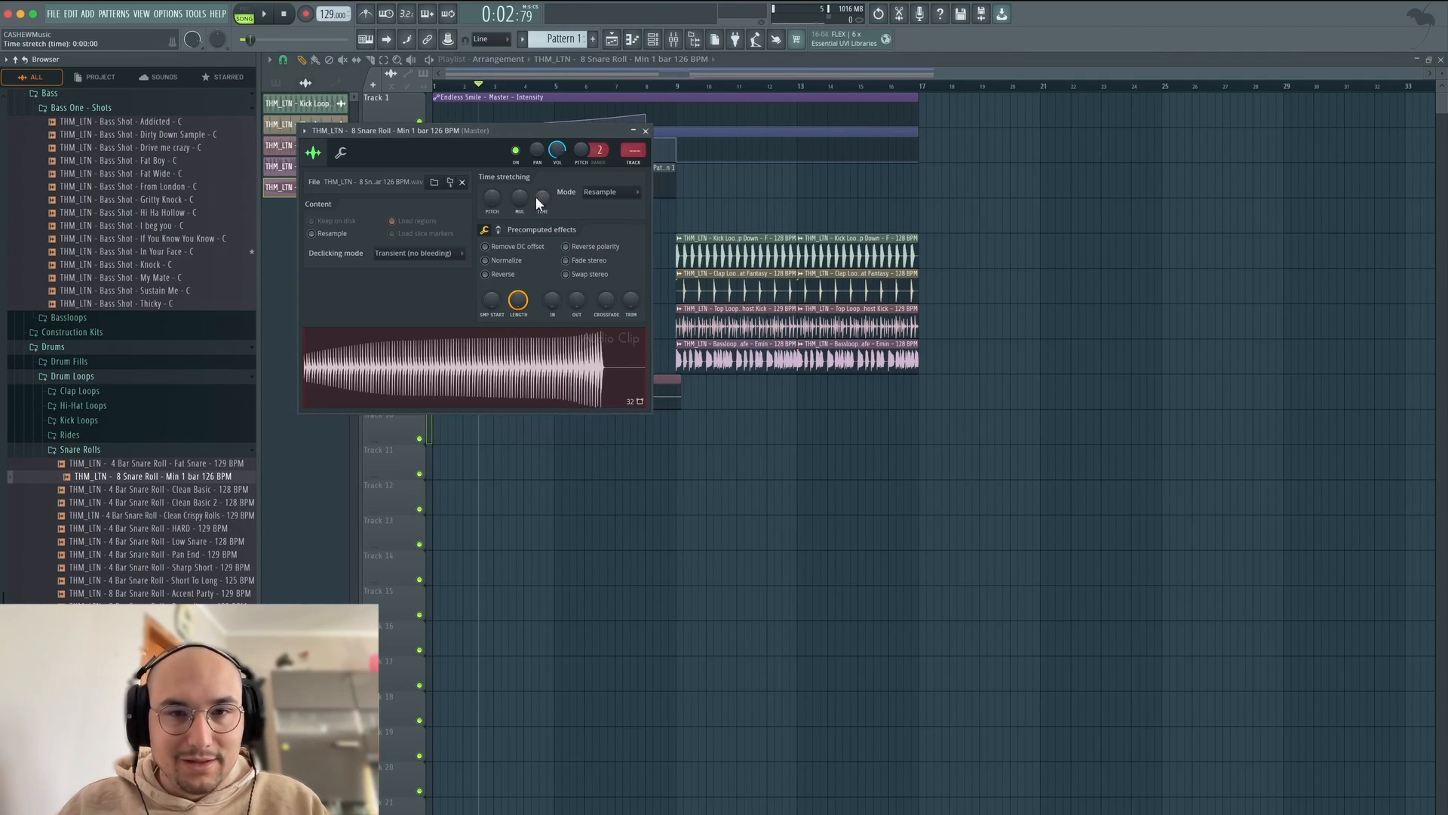
pyautogui.moveTo(537, 197); pyautogui.dragTo(542, 200)
pyautogui.press('Escape')
pyautogui.press('space')
pyautogui.doubleClick(561, 380)
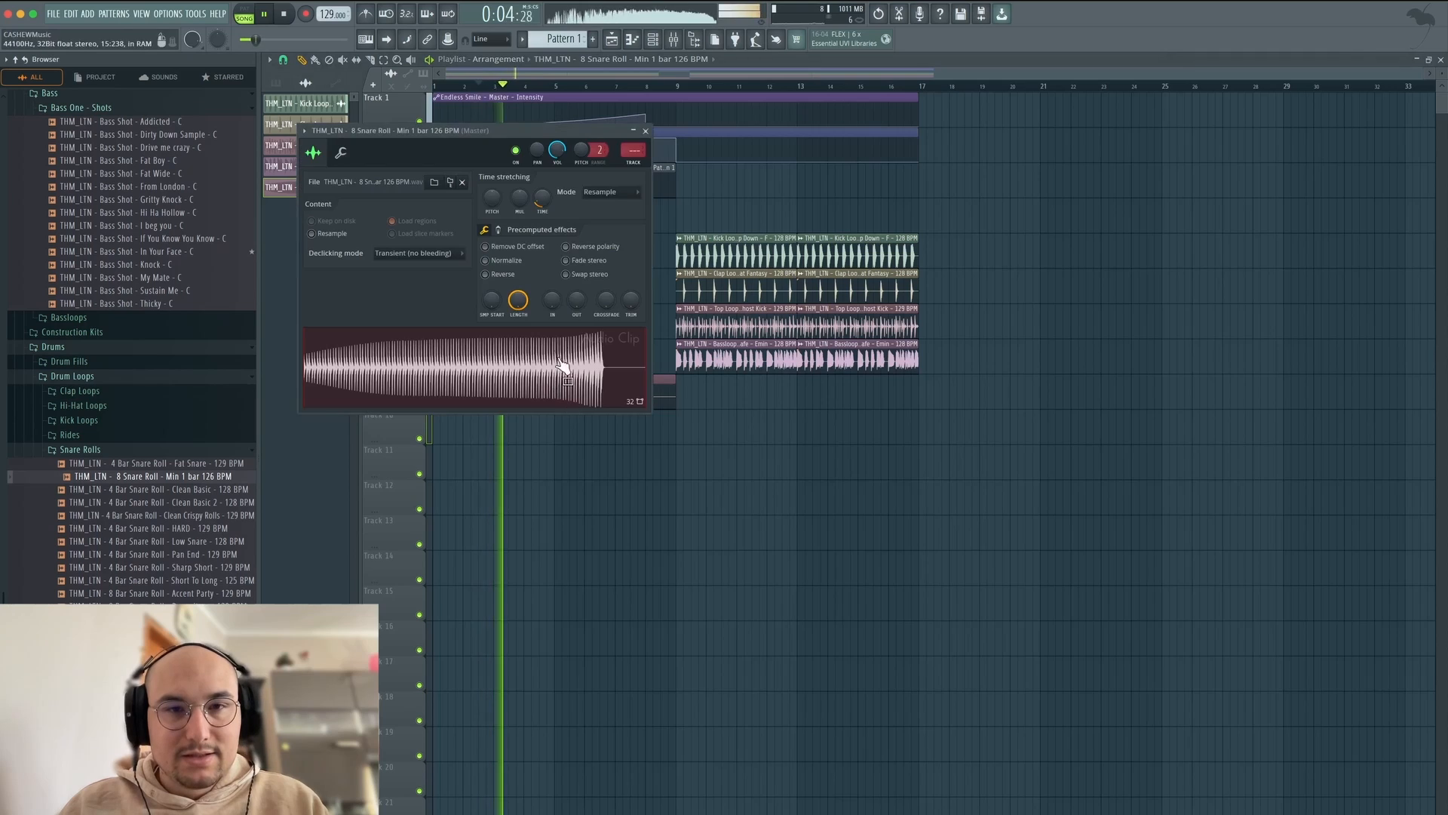
pyautogui.press('Escape')
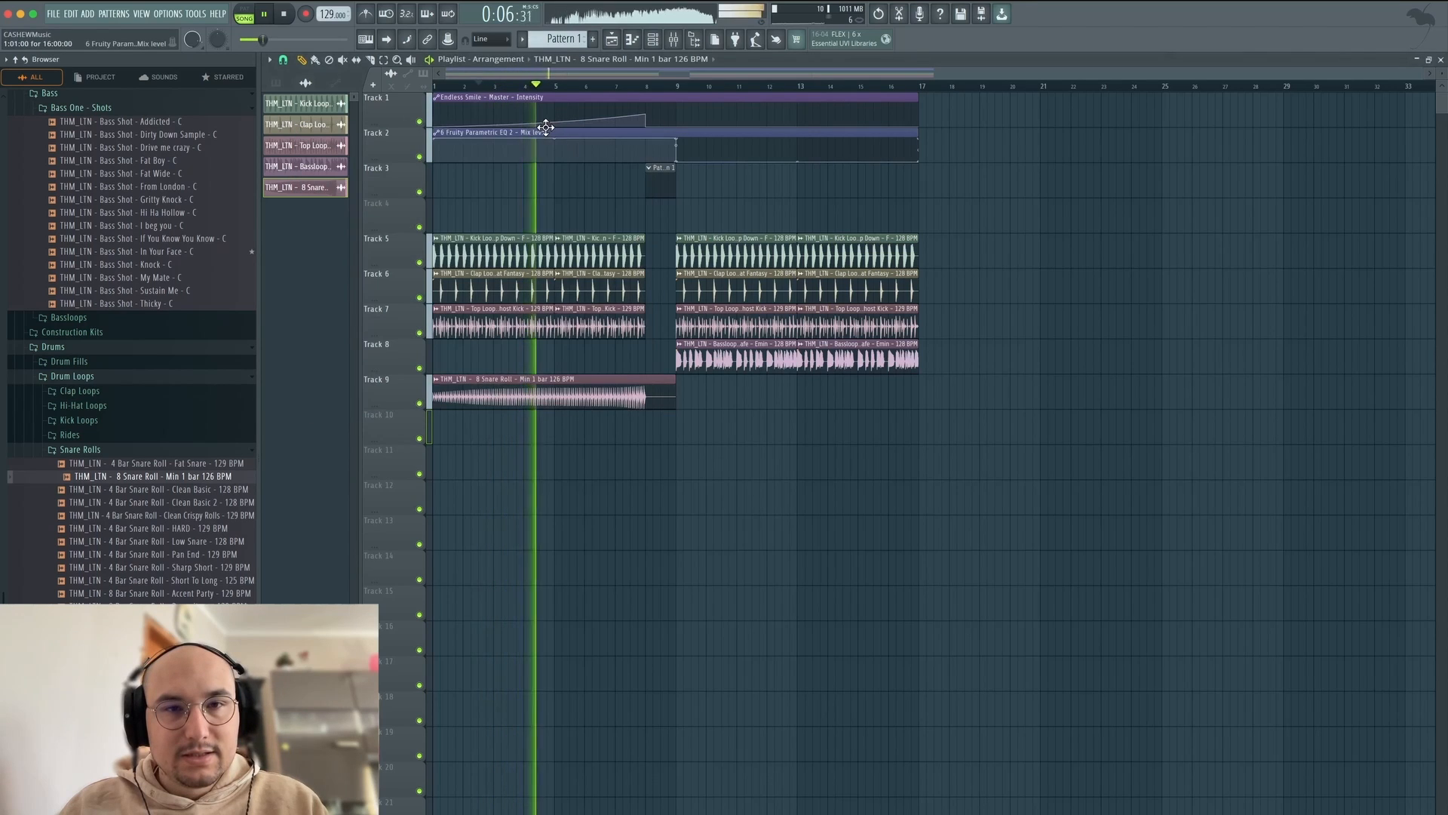
# - Make the Endless Smile Intensity rise more curved and extend the build-up kick loop on Track 5 slightly past bar 8
pyautogui.moveTo(541, 123); pyautogui.dragTo(540, 125)
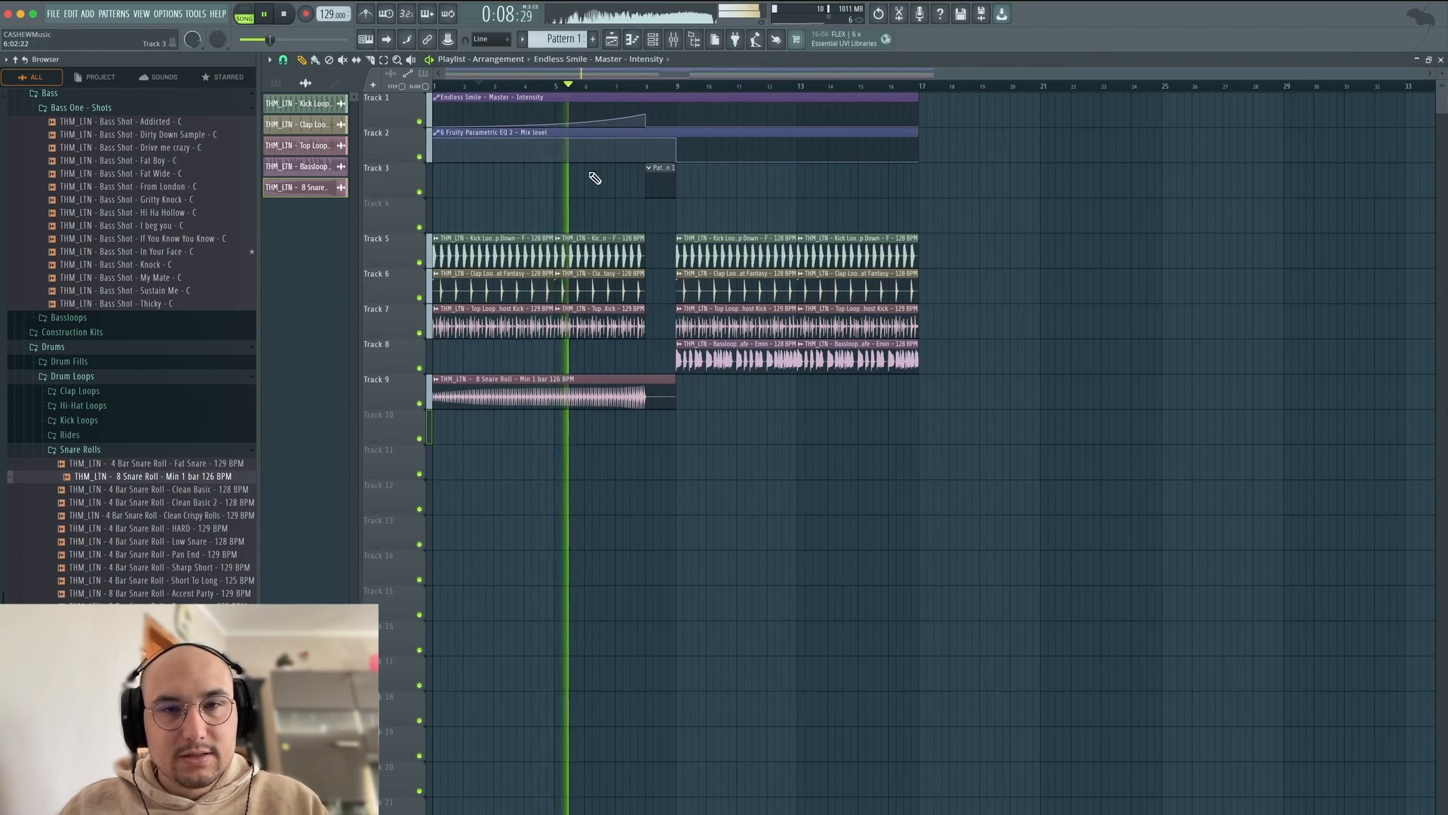
pyautogui.scroll(5, 638, 253)
pyautogui.moveTo(653, 261); pyautogui.dragTo(670, 261)
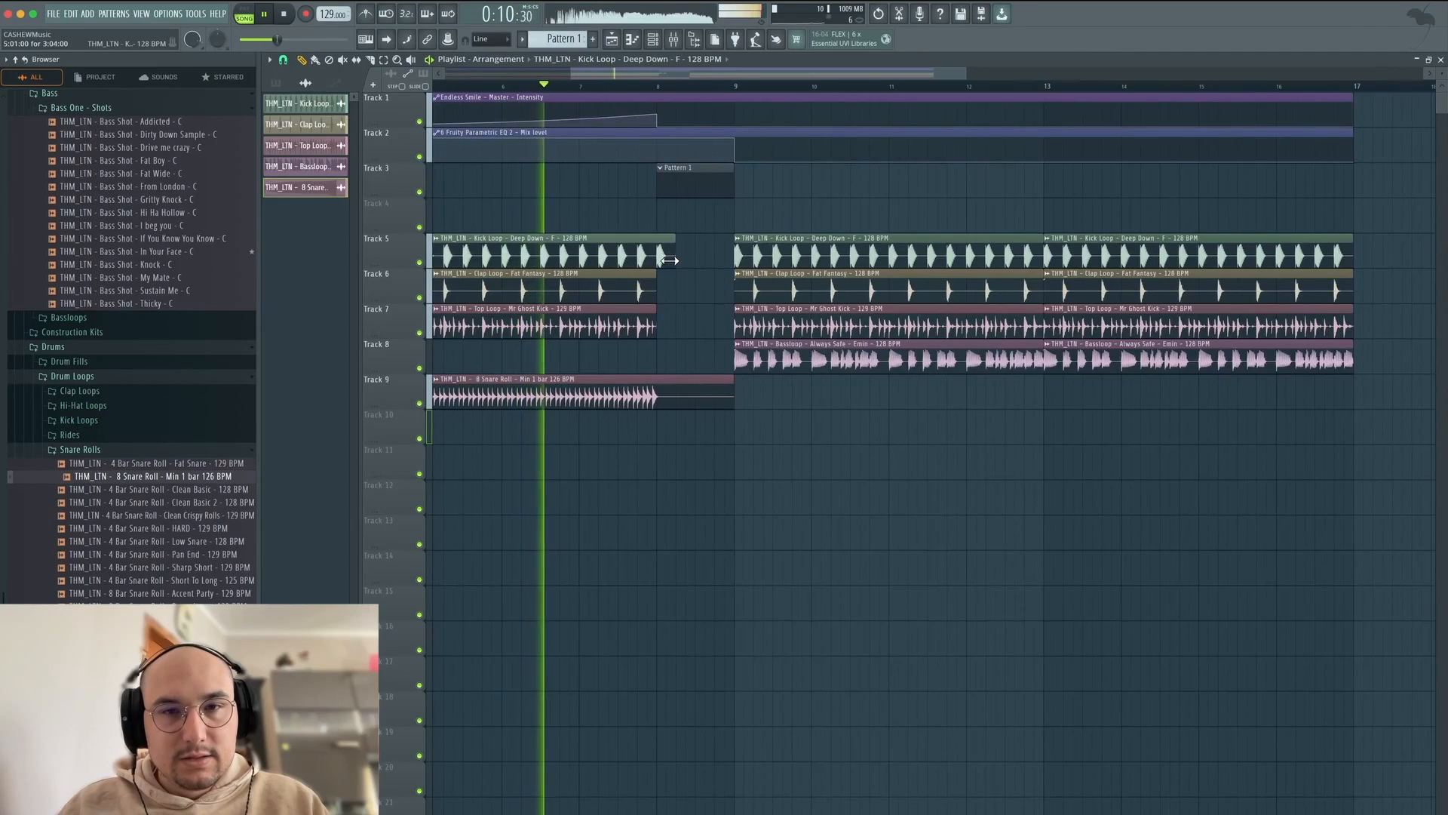
# - Move the EQ mix level automation's drop to bar 8 and play the transition into the drop
pyautogui.moveTo(734, 139); pyautogui.dragTo(661, 115)
pyautogui.moveTo(735, 161); pyautogui.dragTo(636, 200)
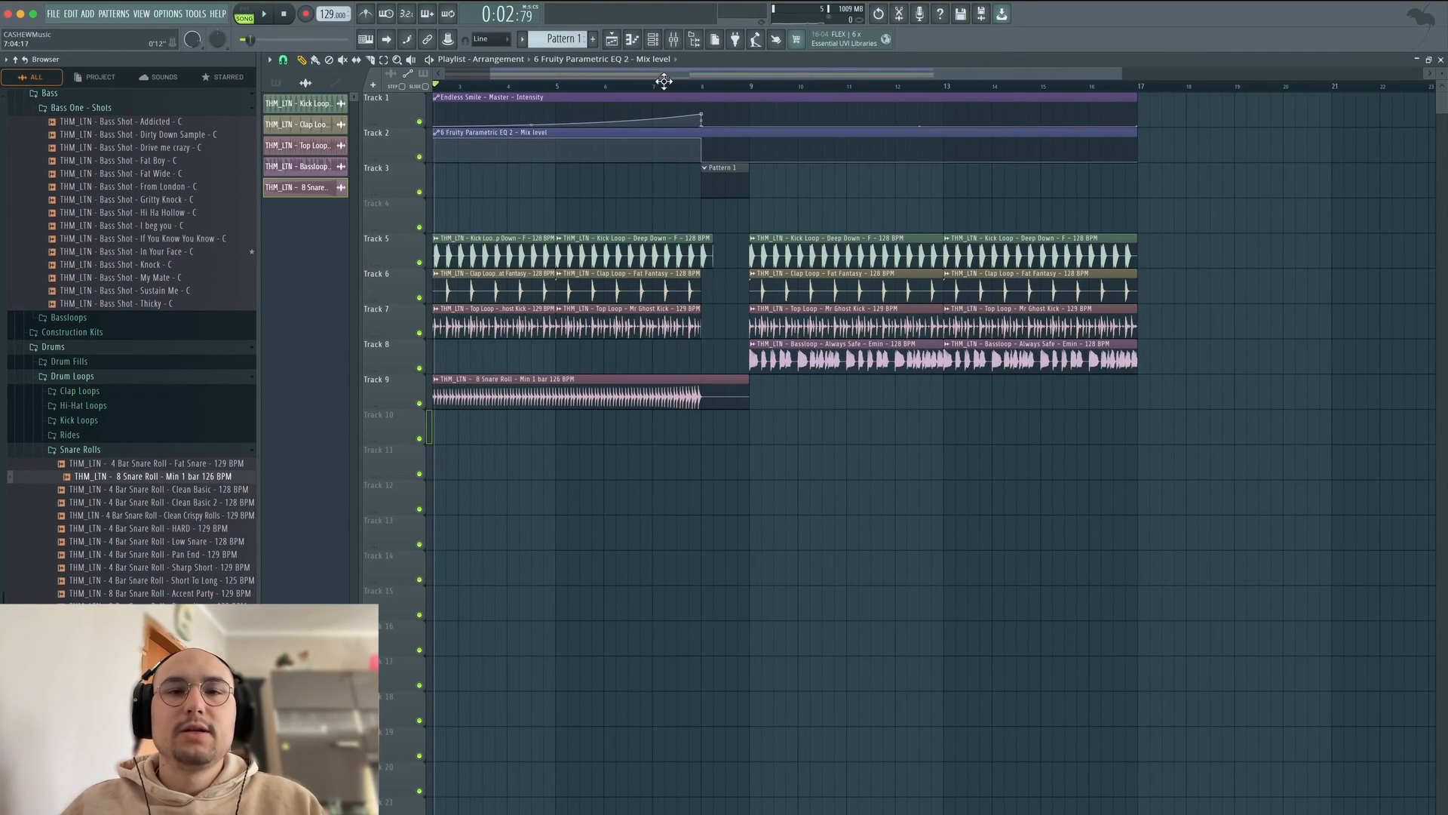
pyautogui.click(664, 81)
pyautogui.press('space')
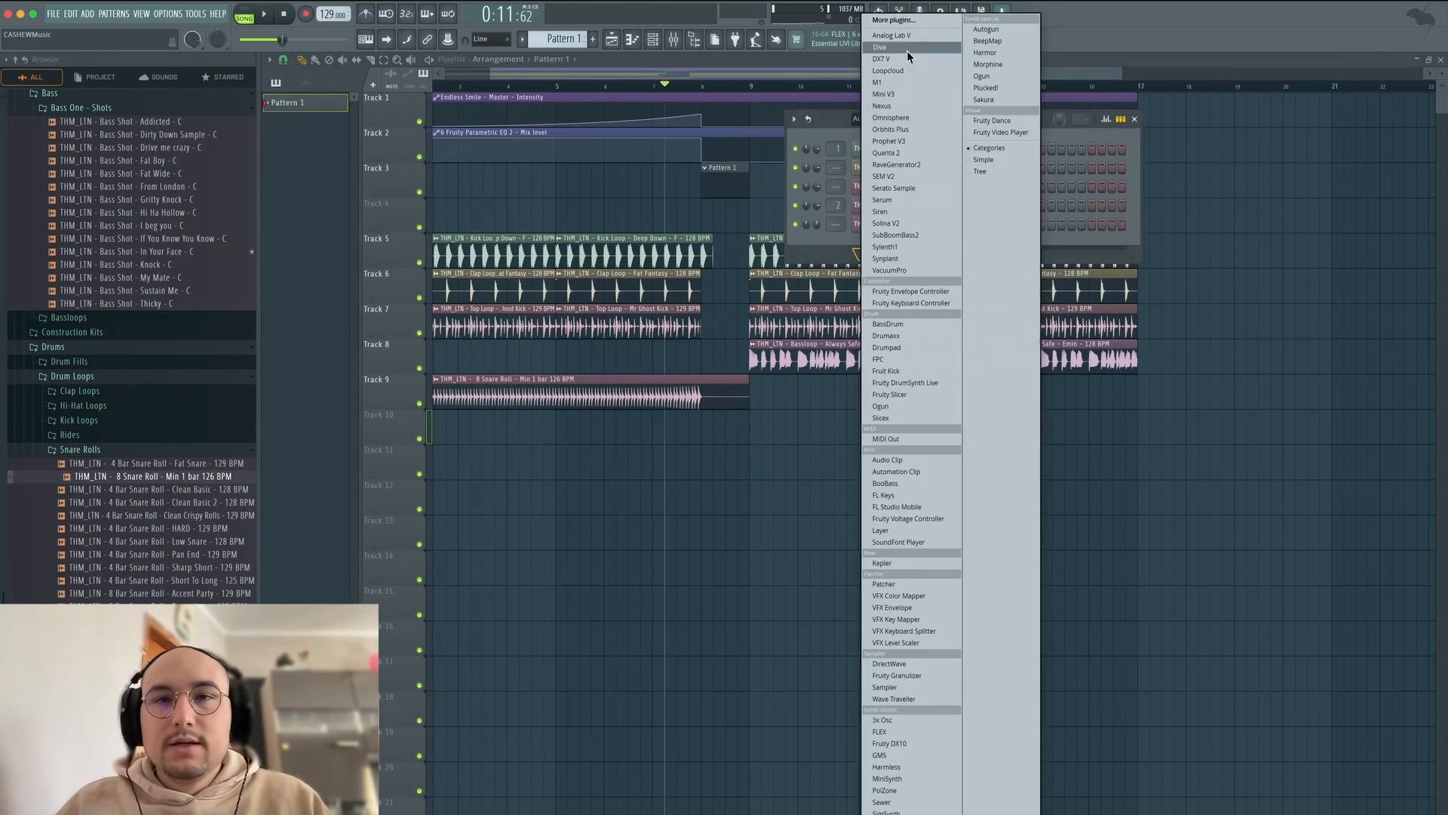
# - Add the Diva synth as a channel and open the THM - Fractals Tech House preset folder in its preset browser
pyautogui.click(907, 51)
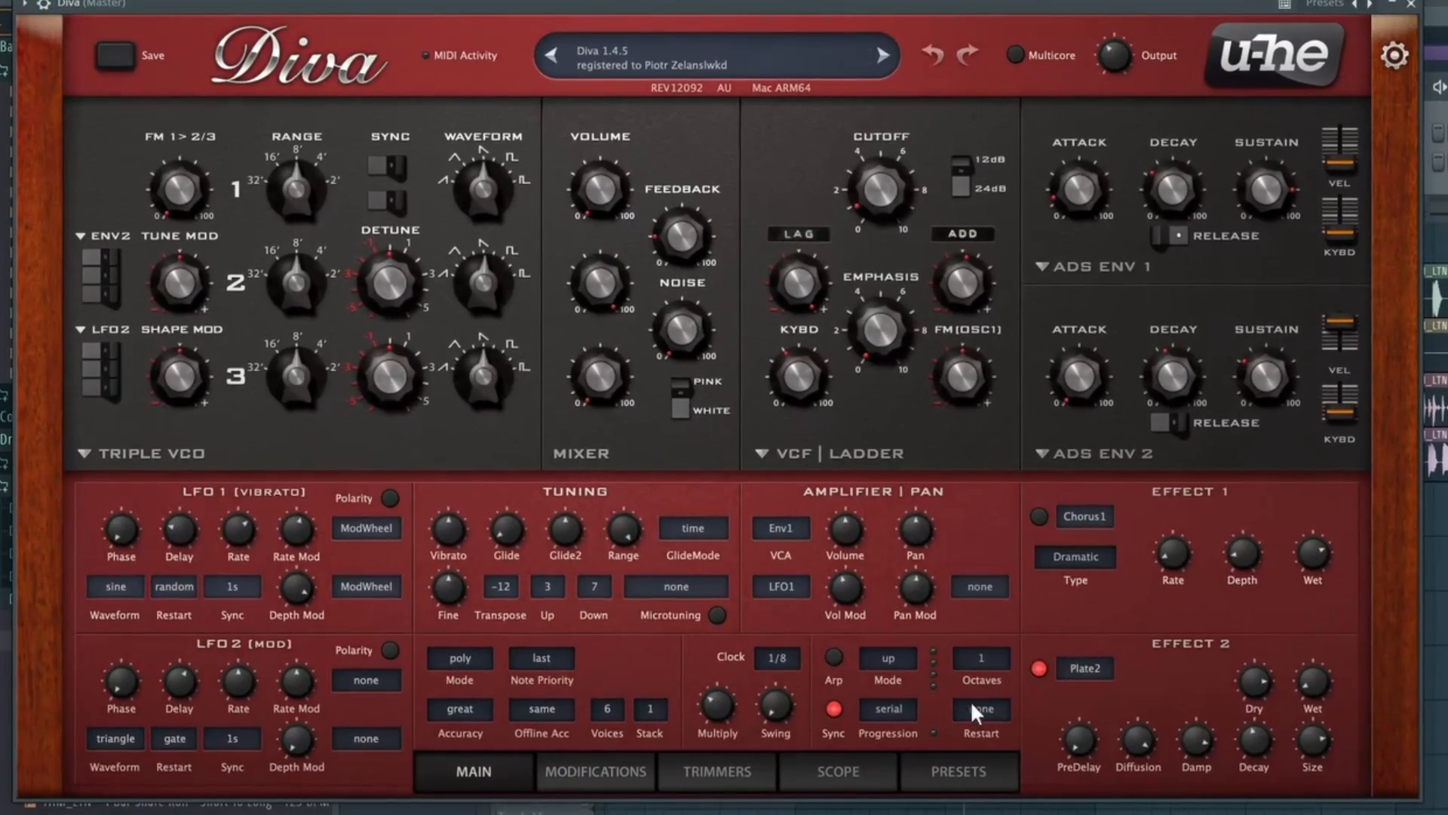
pyautogui.click(682, 589)
pyautogui.scroll(-20, 265, 519)
pyautogui.click(226, 598)
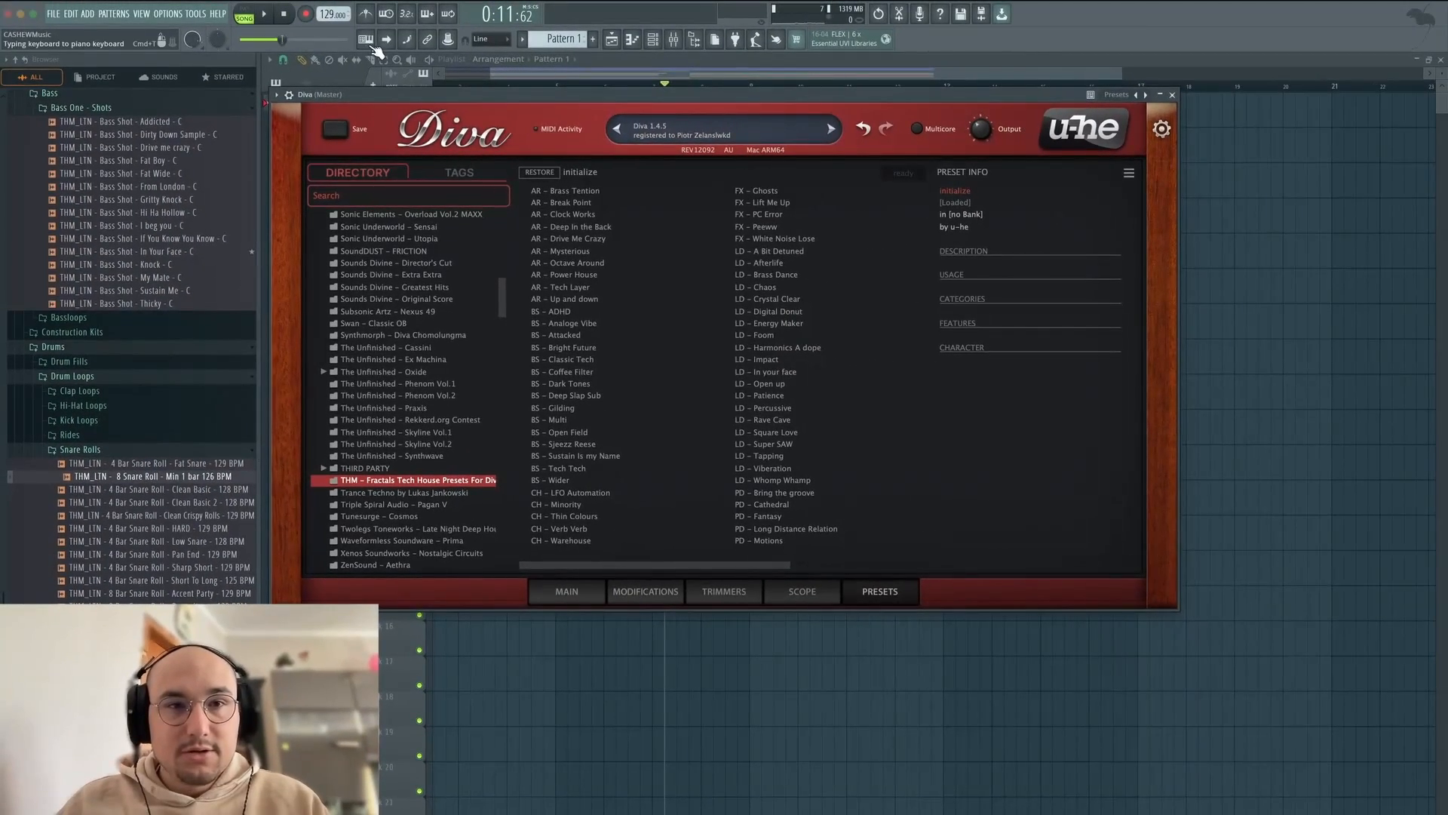
# - Enable the typing keyboard as a piano, audition Diva's lead presets from LD - A Bit Detuned, and load LD - Brass Dance
pyautogui.click(366, 40)
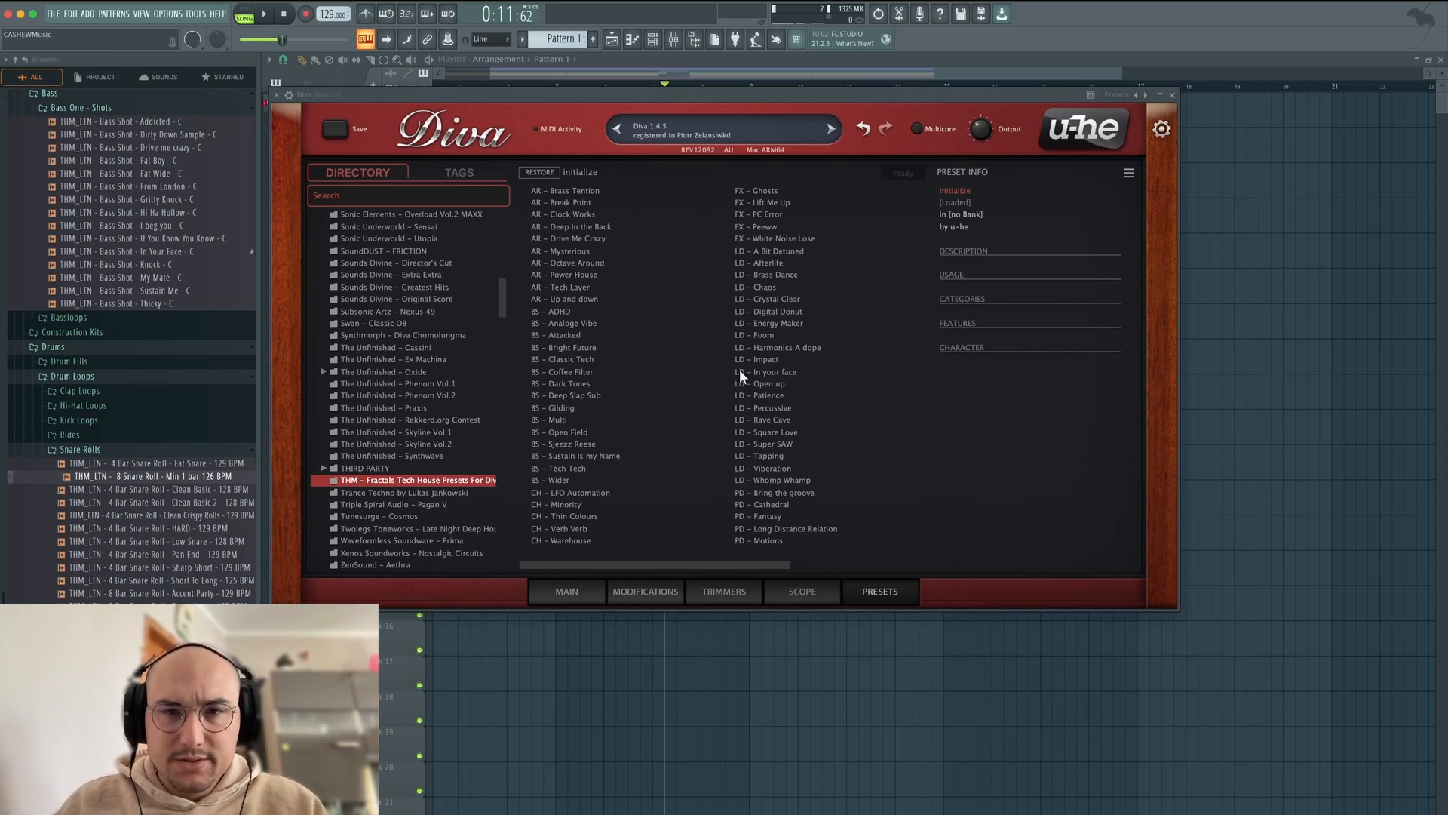
pyautogui.click(778, 251)
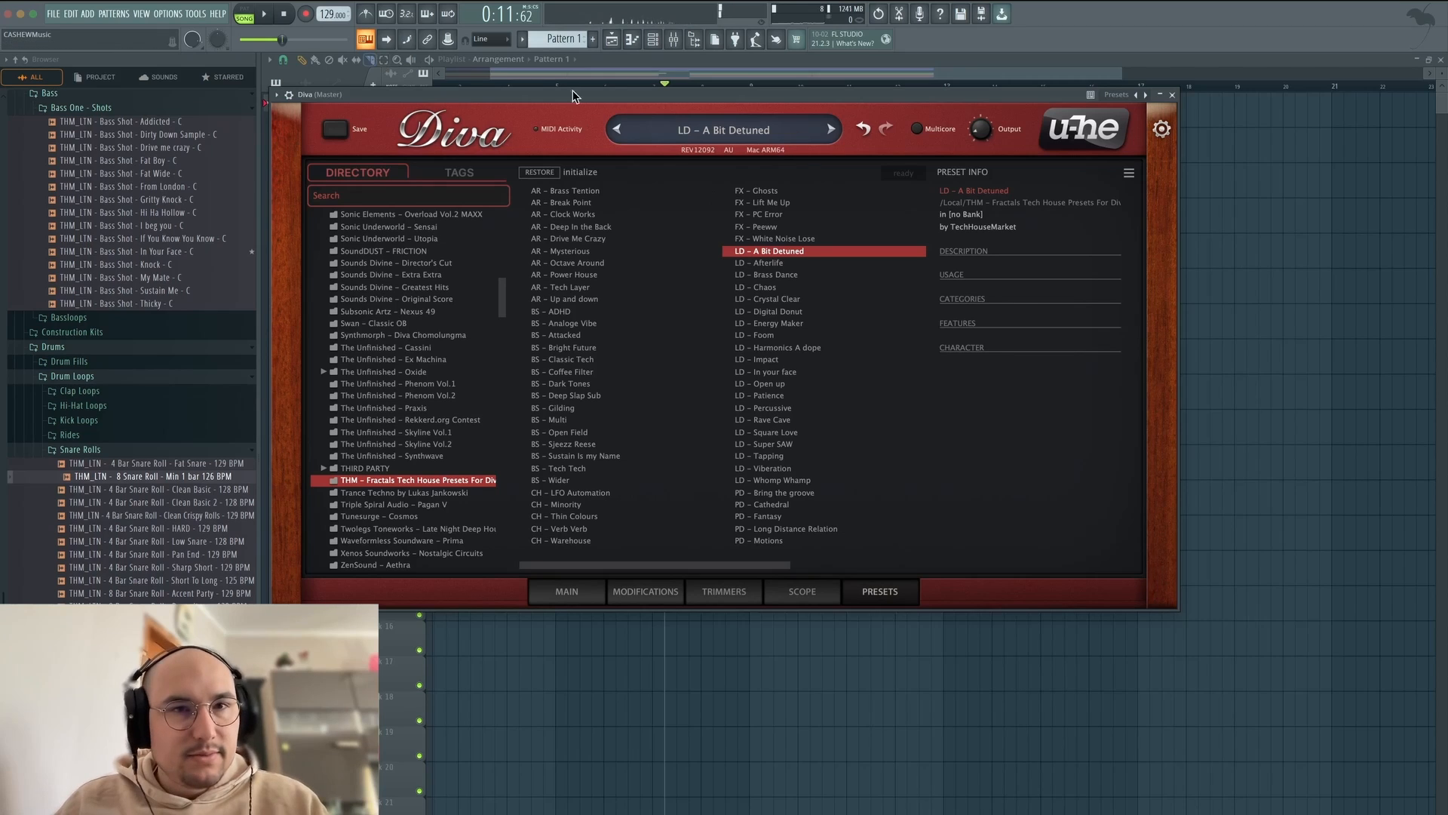
pyautogui.click(829, 129)
pyautogui.click(829, 129)
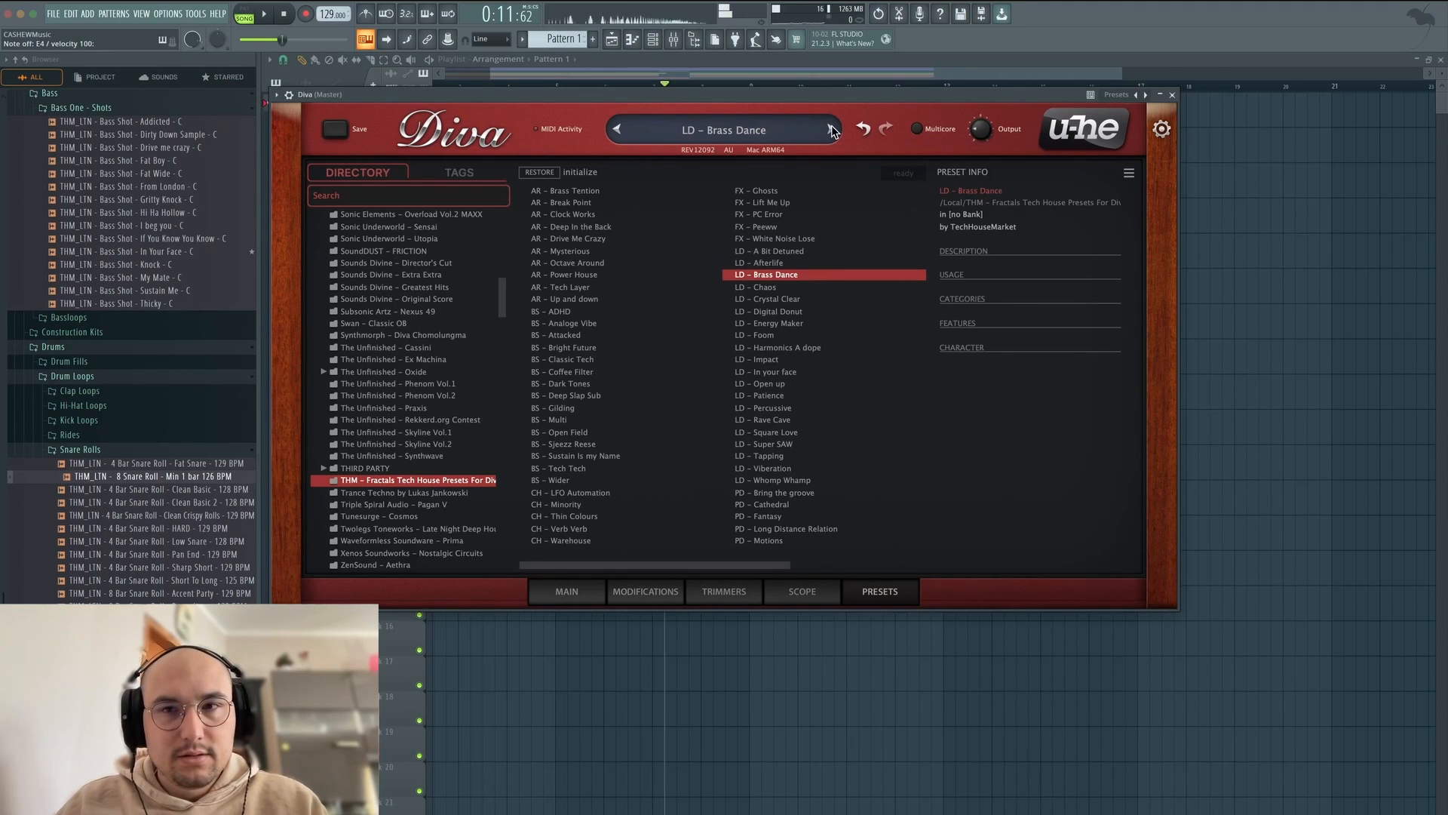
pyautogui.moveTo(879, 95); pyautogui.dragTo(909, 123)
pyautogui.press('Escape')
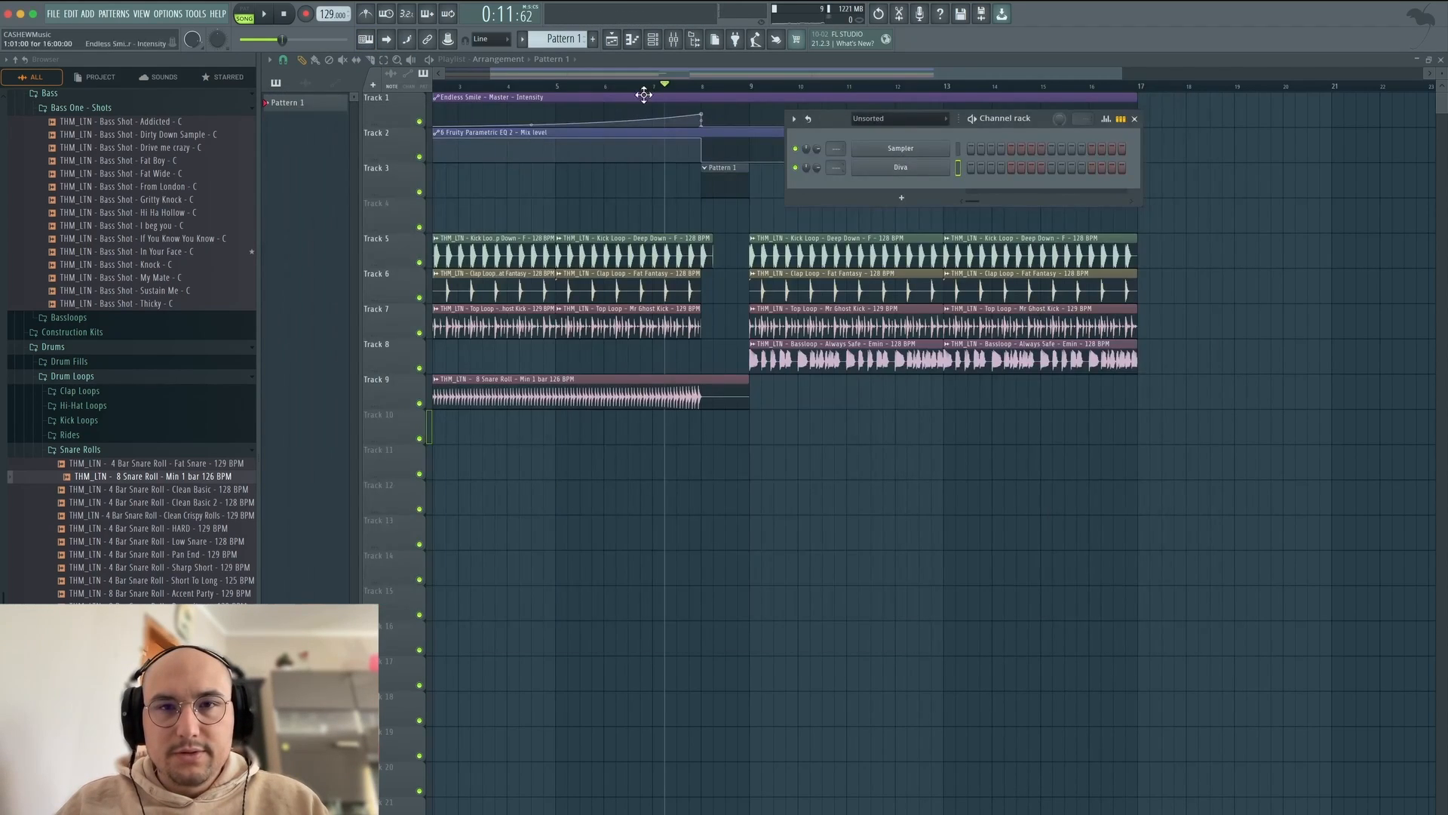
# - Add Serum as a new channel below Diva in the channel rack
pyautogui.rightClick(932, 168)
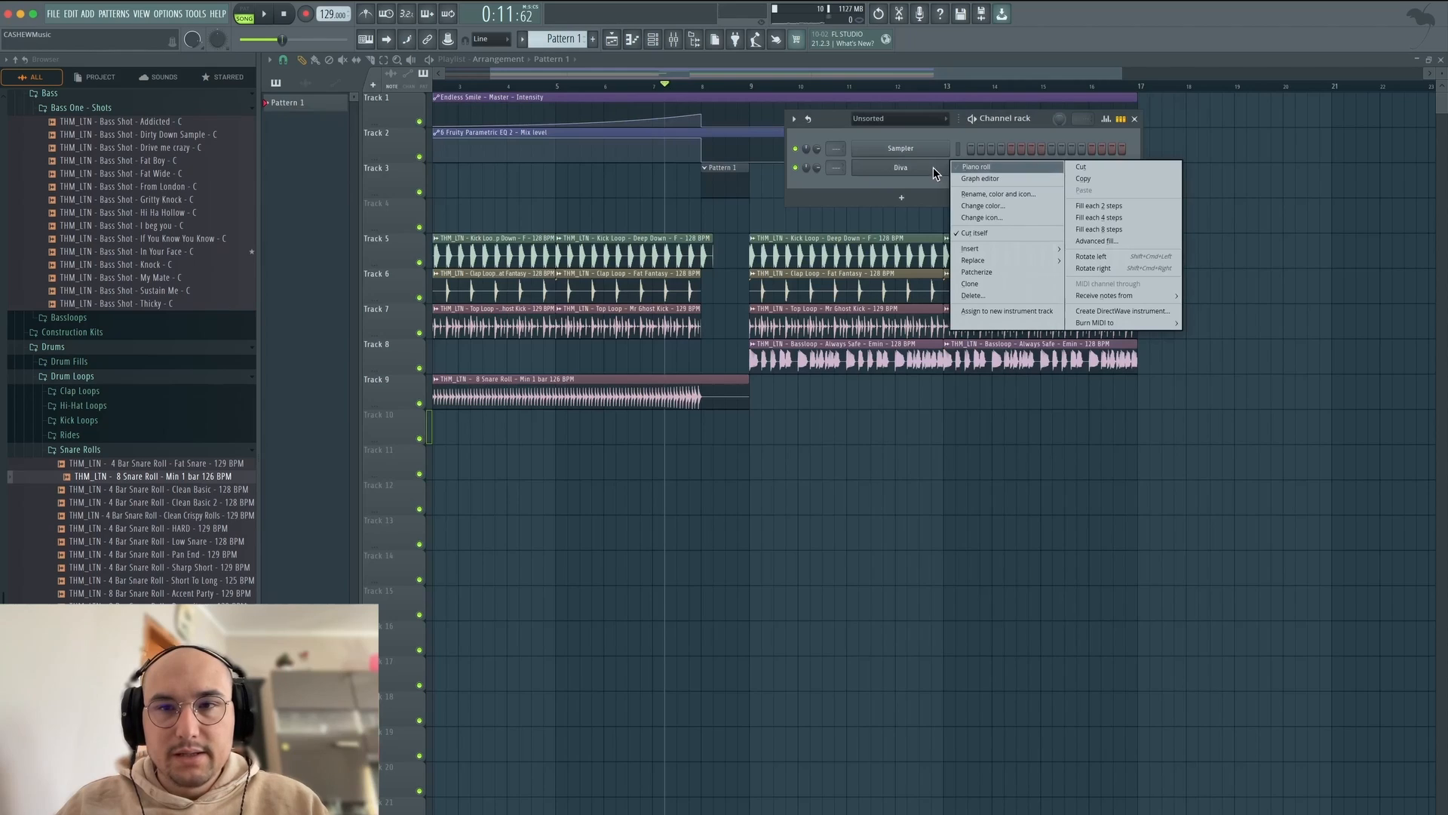
pyautogui.click(935, 168)
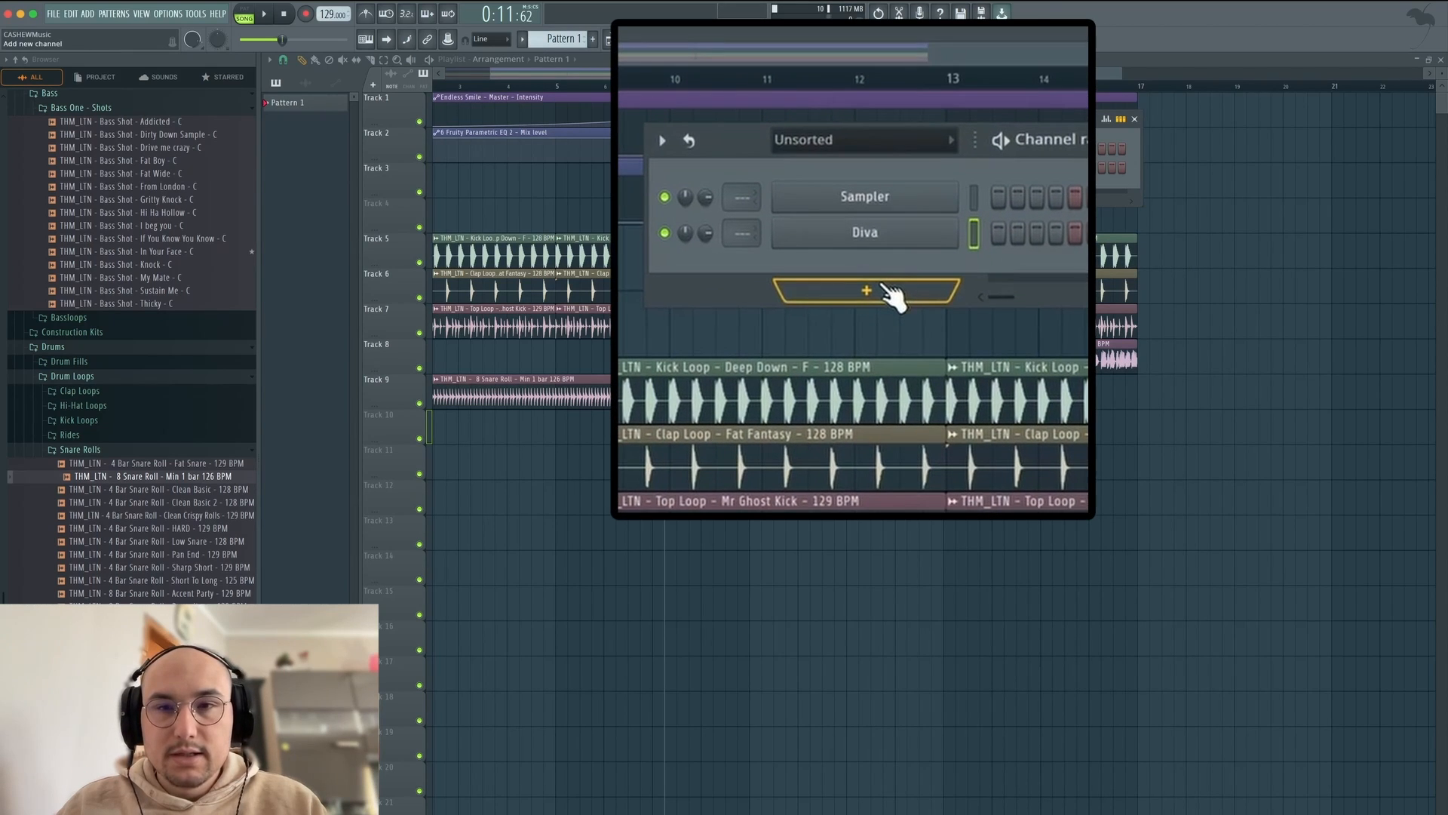
pyautogui.click(905, 198)
pyautogui.click(872, 290)
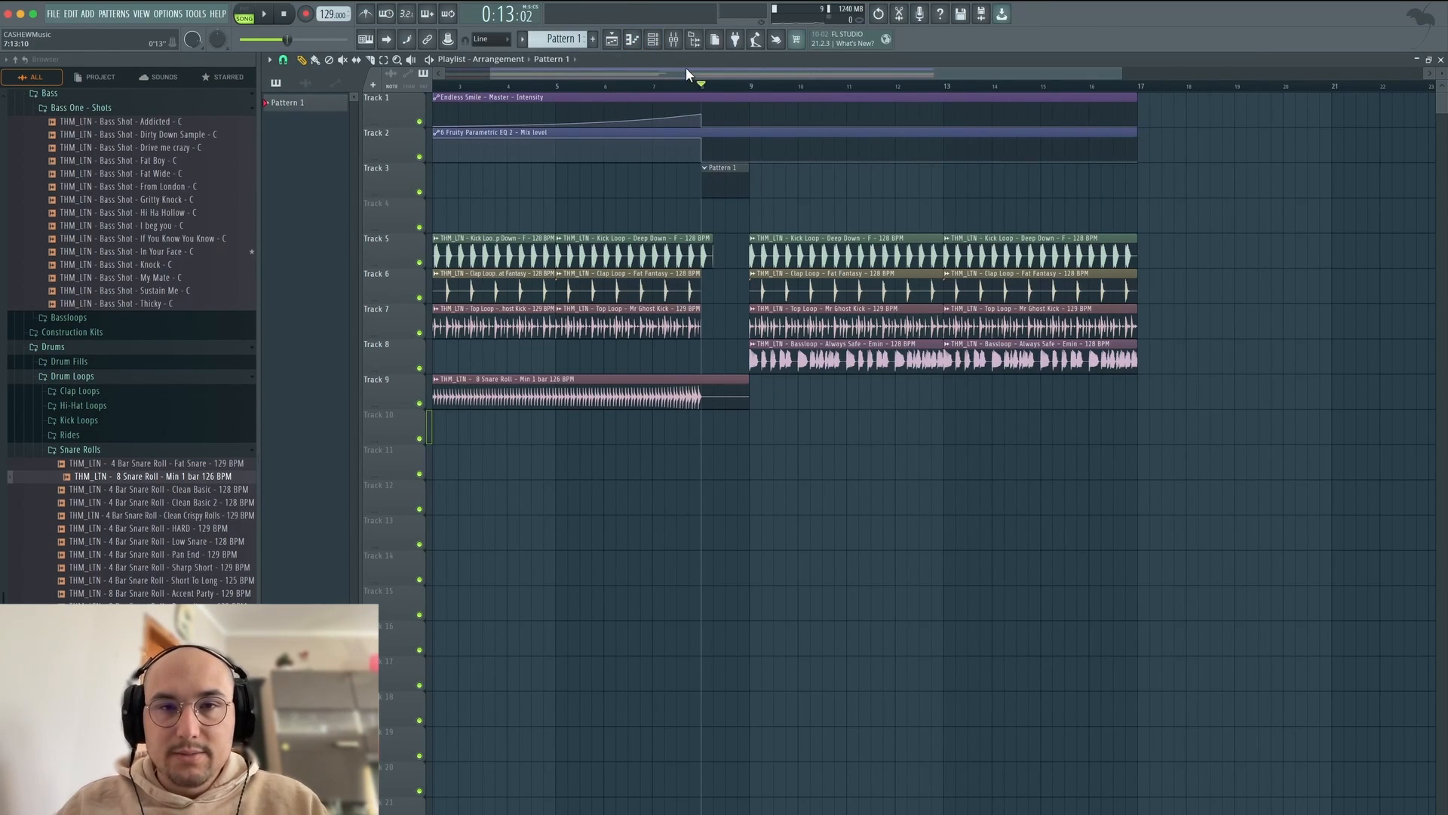
pyautogui.click(656, 43)
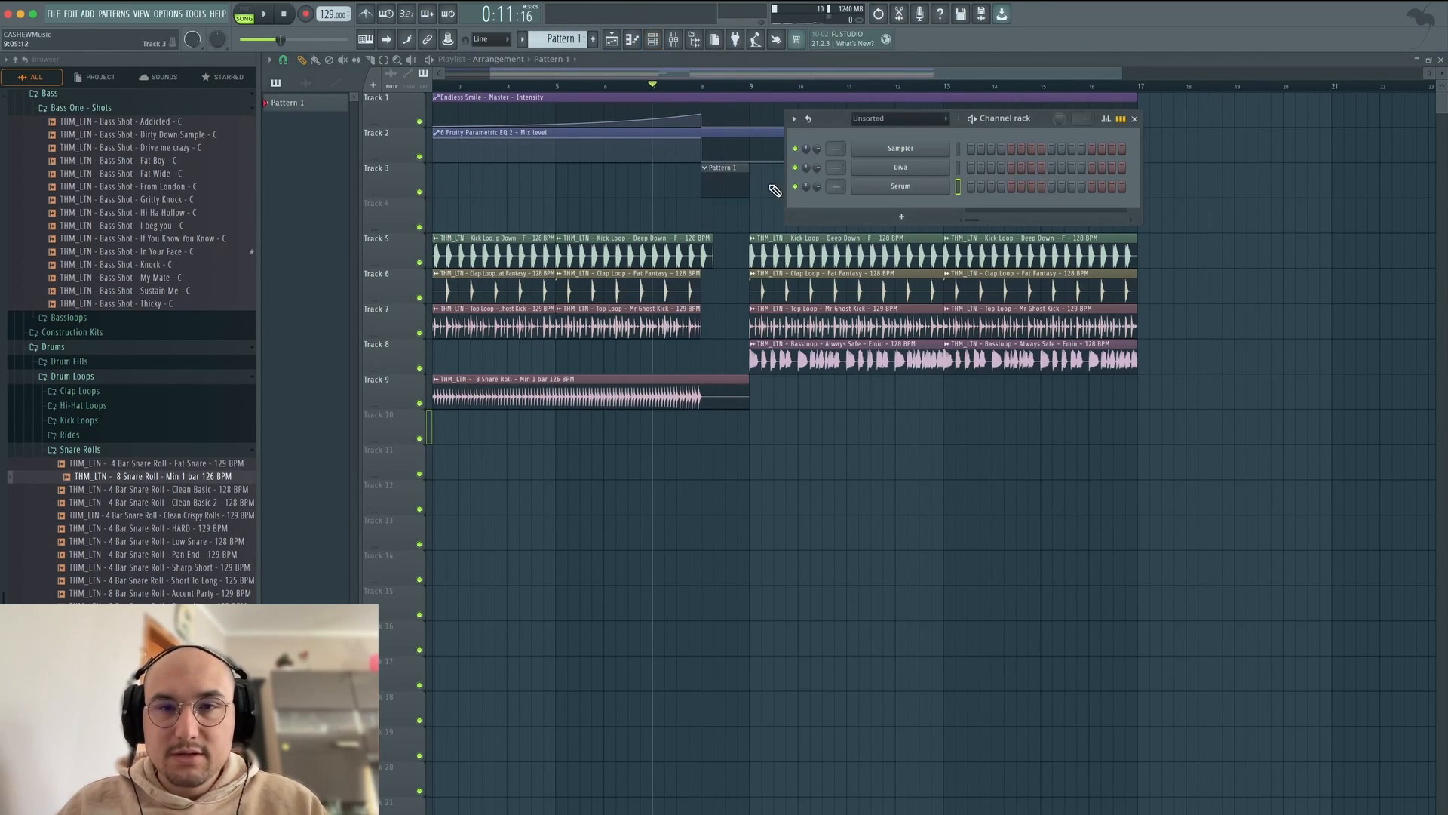
# - Check Diva's loaded preset and open the piano roll for the Serum channel
pyautogui.click(901, 169)
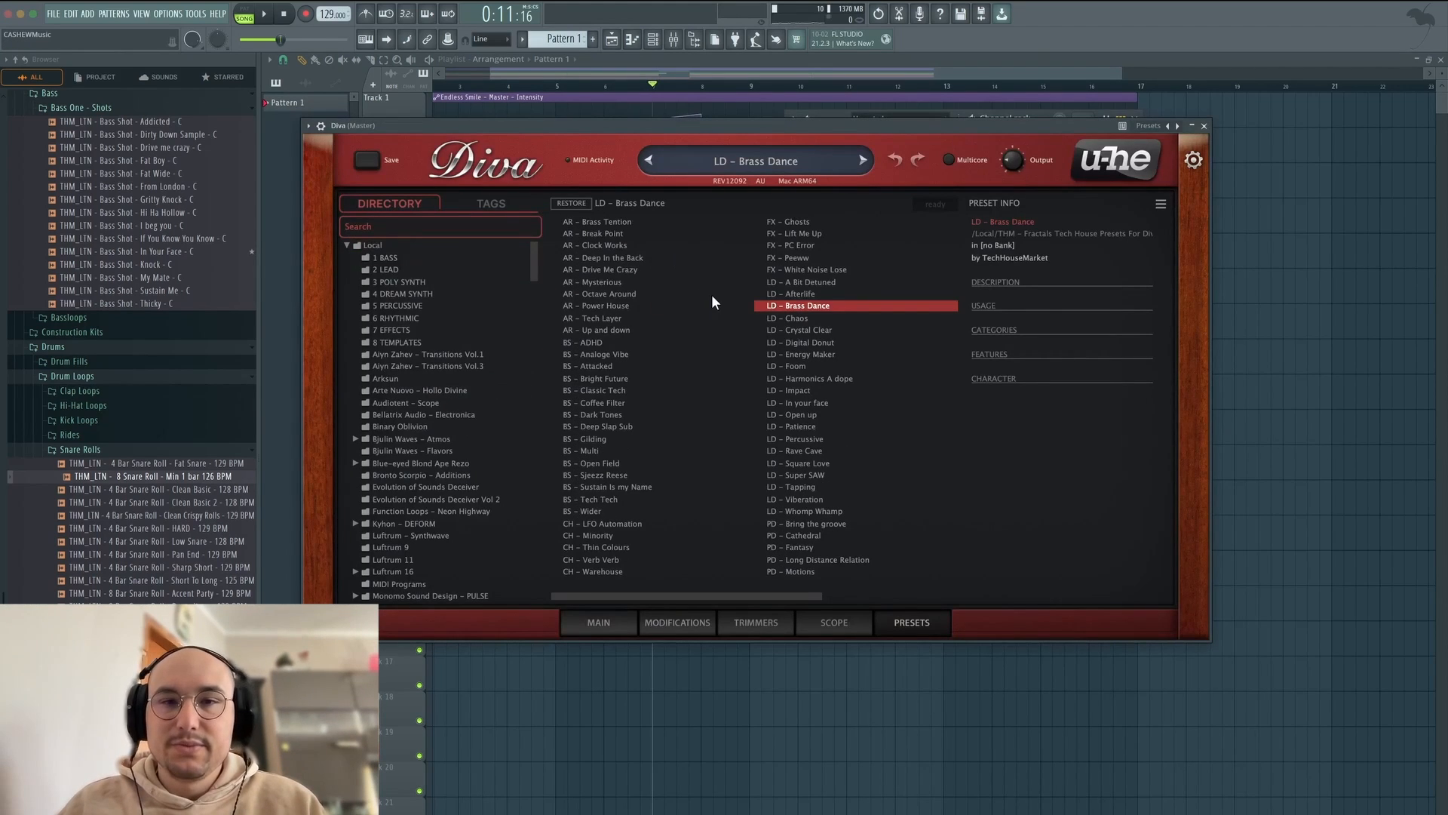
pyautogui.press('Escape')
pyautogui.rightClick(935, 184)
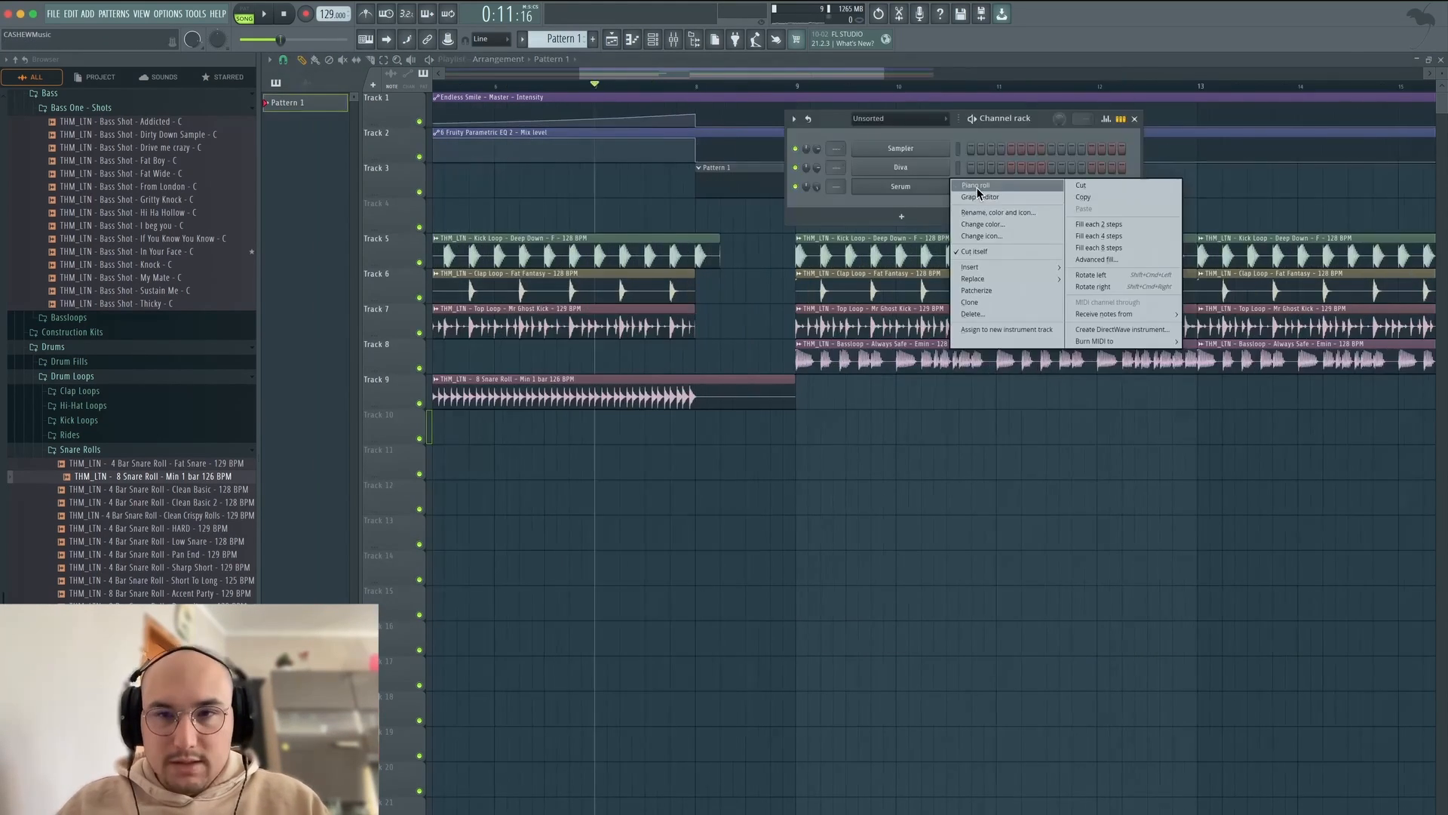
pyautogui.click(979, 194)
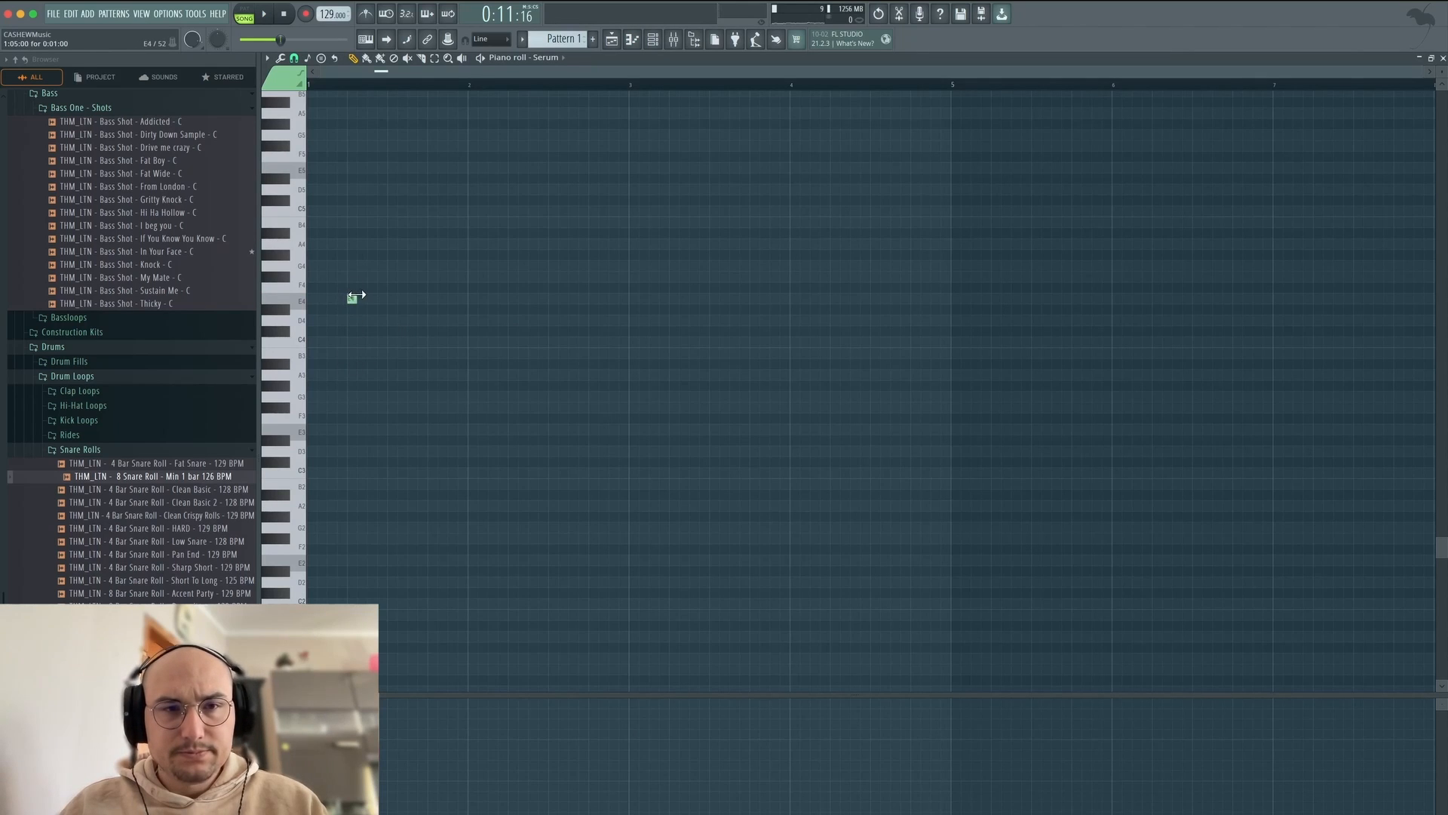
# - Play the arrangement from bar 8 and build a row of five short E4 notes in Serum's Pattern 1, the last ending bar 1
pyautogui.press('Escape')
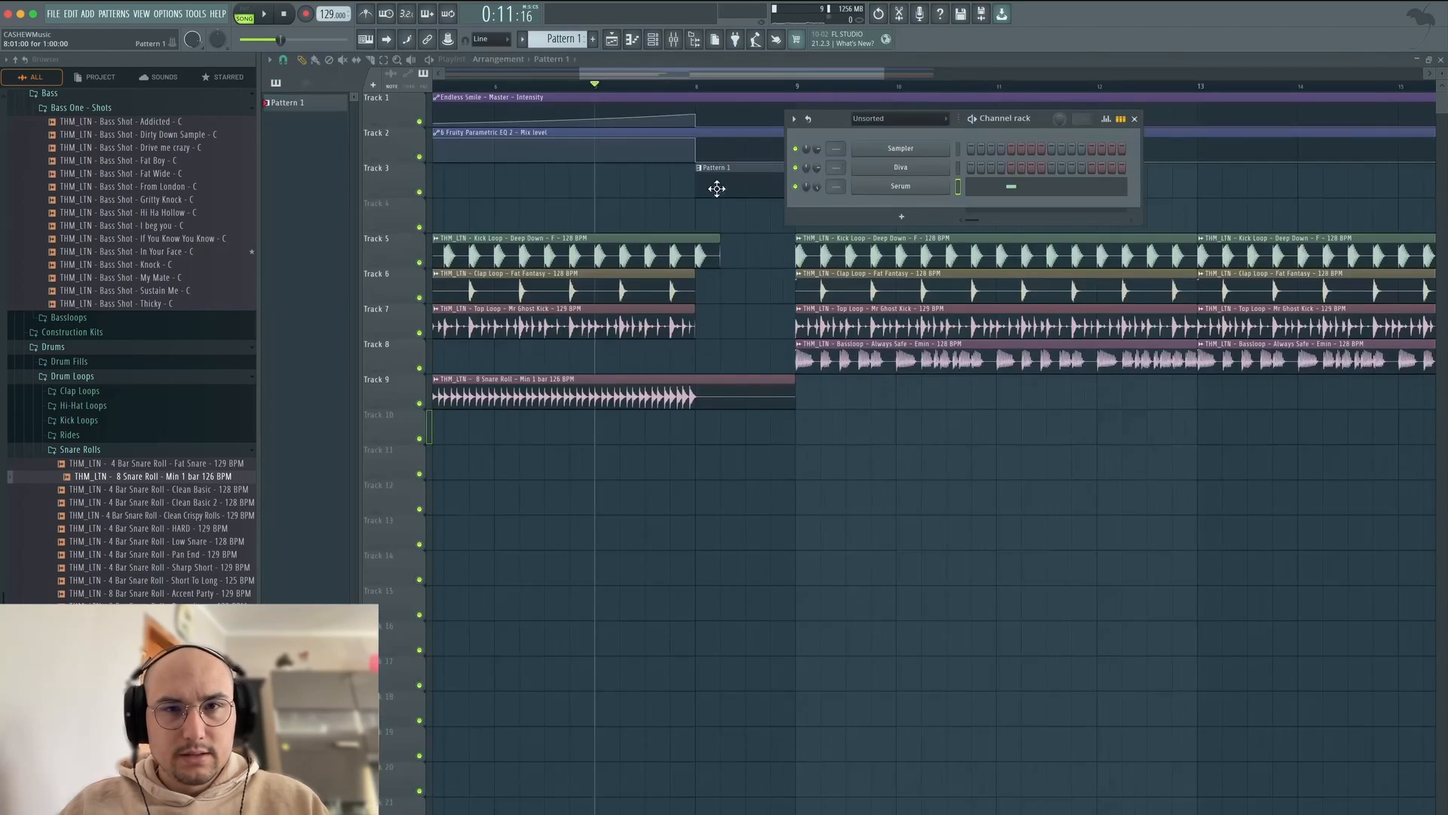
pyautogui.click(709, 89)
pyautogui.press('space')
pyautogui.doubleClick(730, 188)
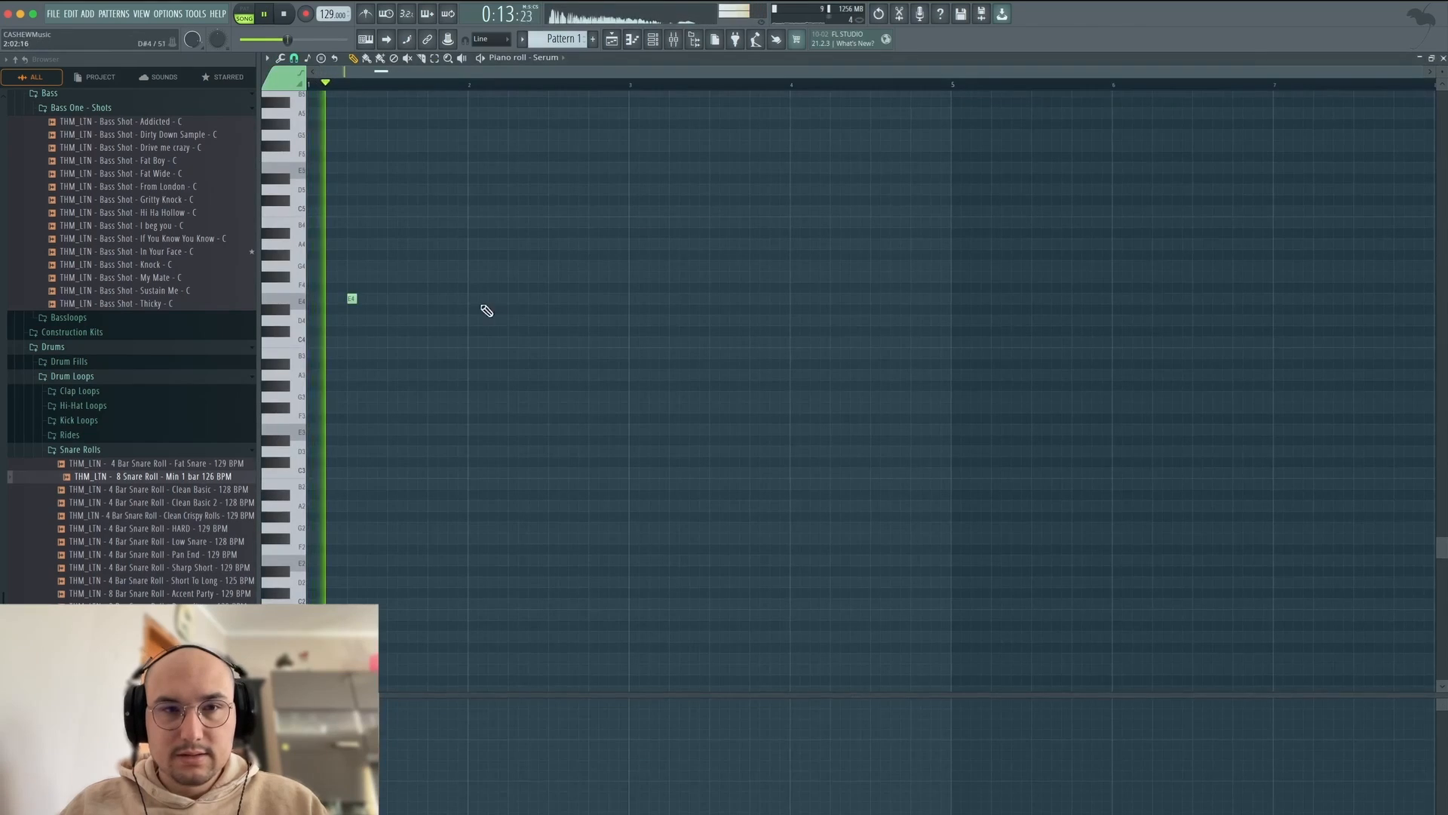
pyautogui.rightClick(356, 300)
pyautogui.click(370, 299)
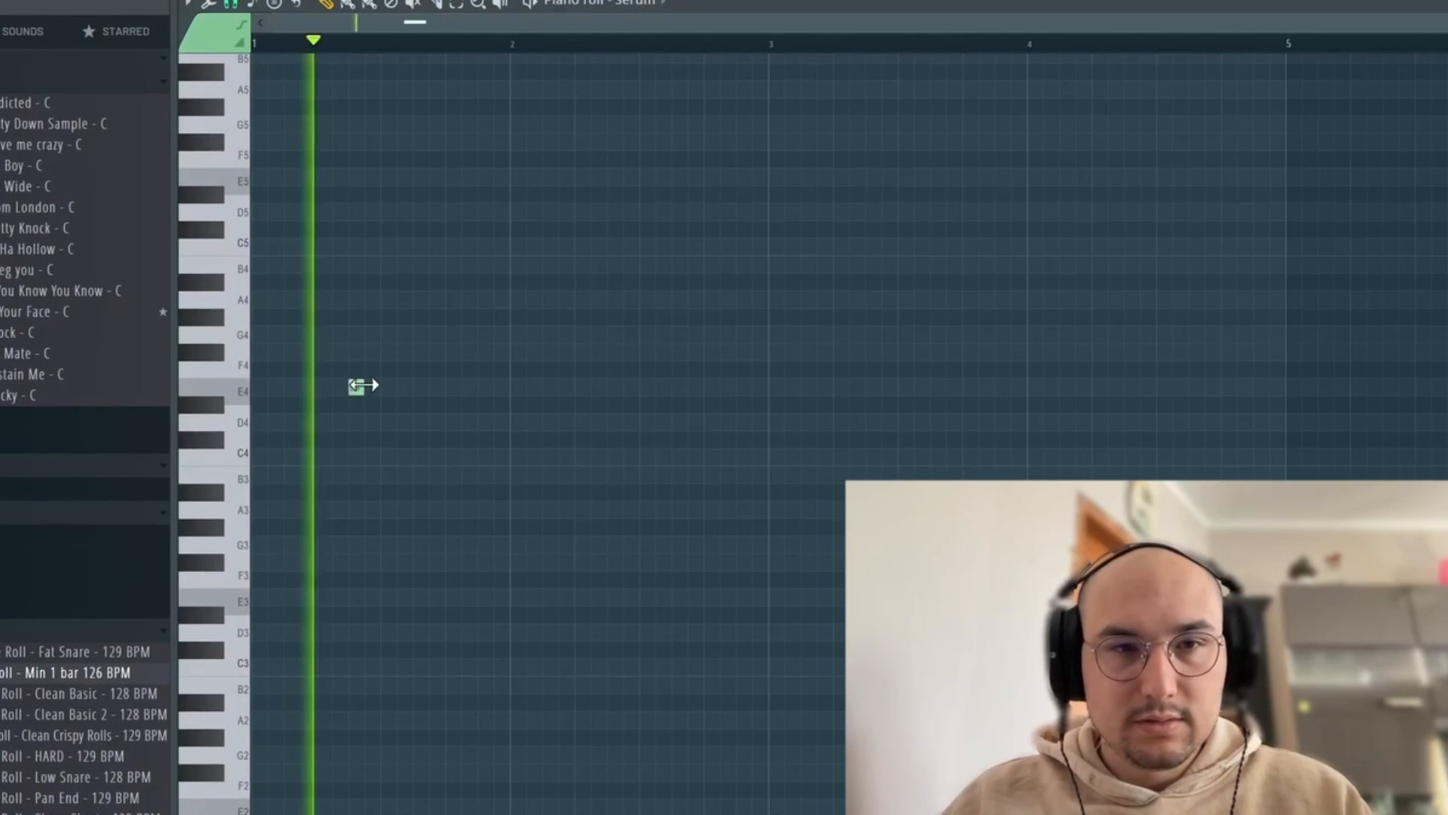
pyautogui.click(387, 387)
pyautogui.click(420, 387)
pyautogui.click(453, 387)
pyautogui.click(485, 387)
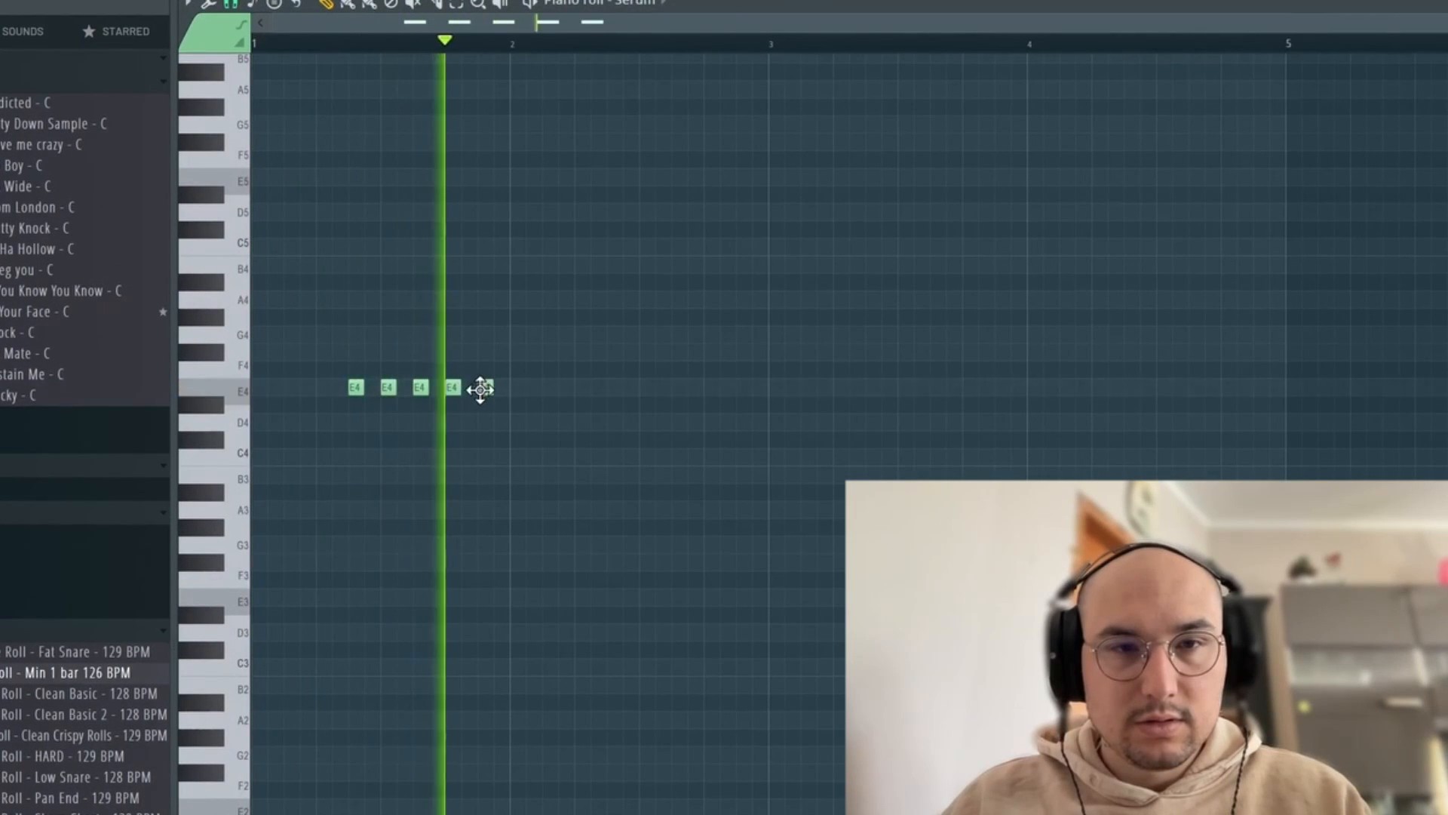
pyautogui.rightClick(485, 389)
pyautogui.click(498, 390)
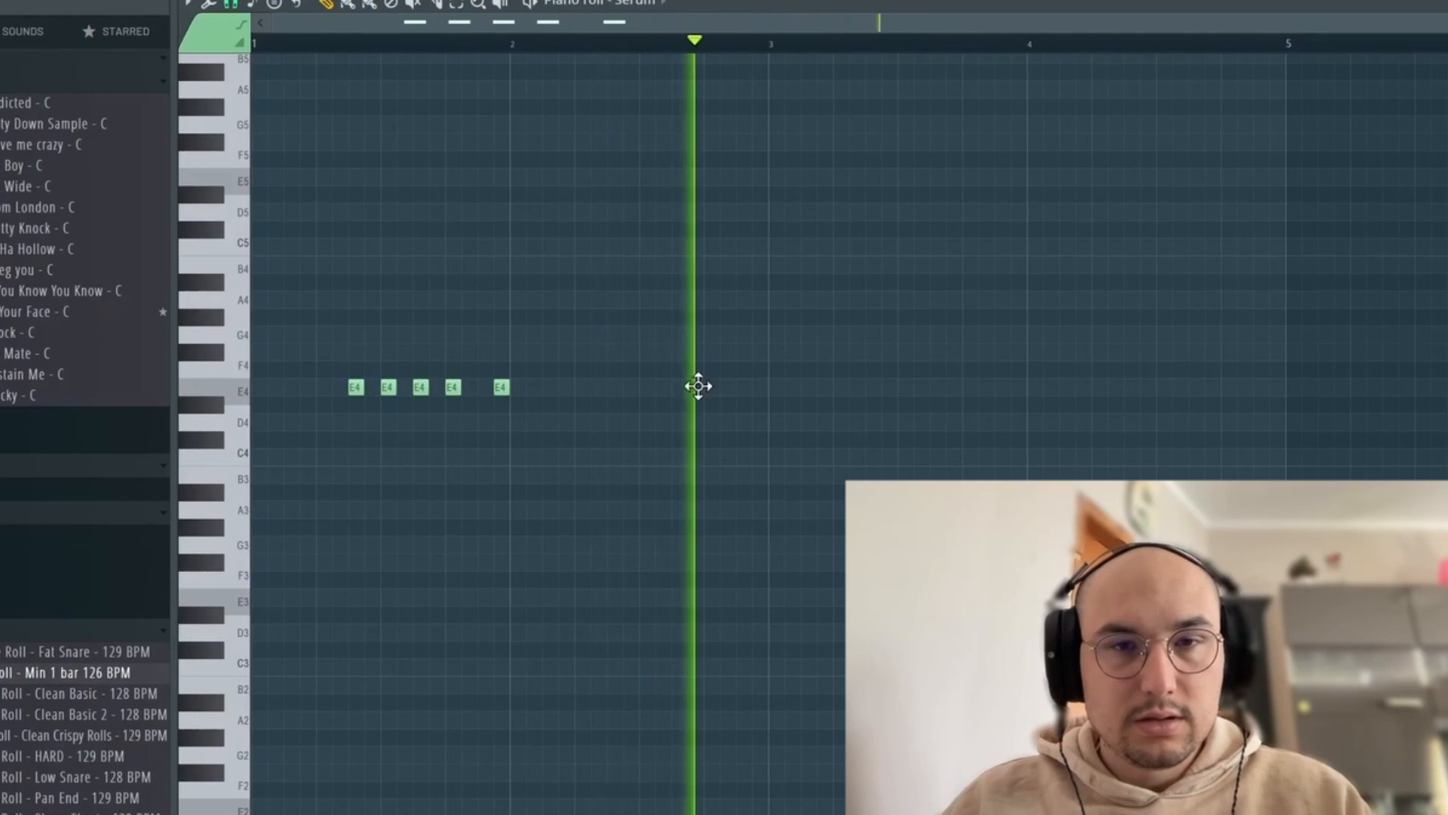
# - Audition the E4 row and try an extra G4 note ahead of it, removing the note again
pyautogui.press('space')
pyautogui.press('space')
pyautogui.press('space')
pyautogui.press('space')
pyautogui.press('space')
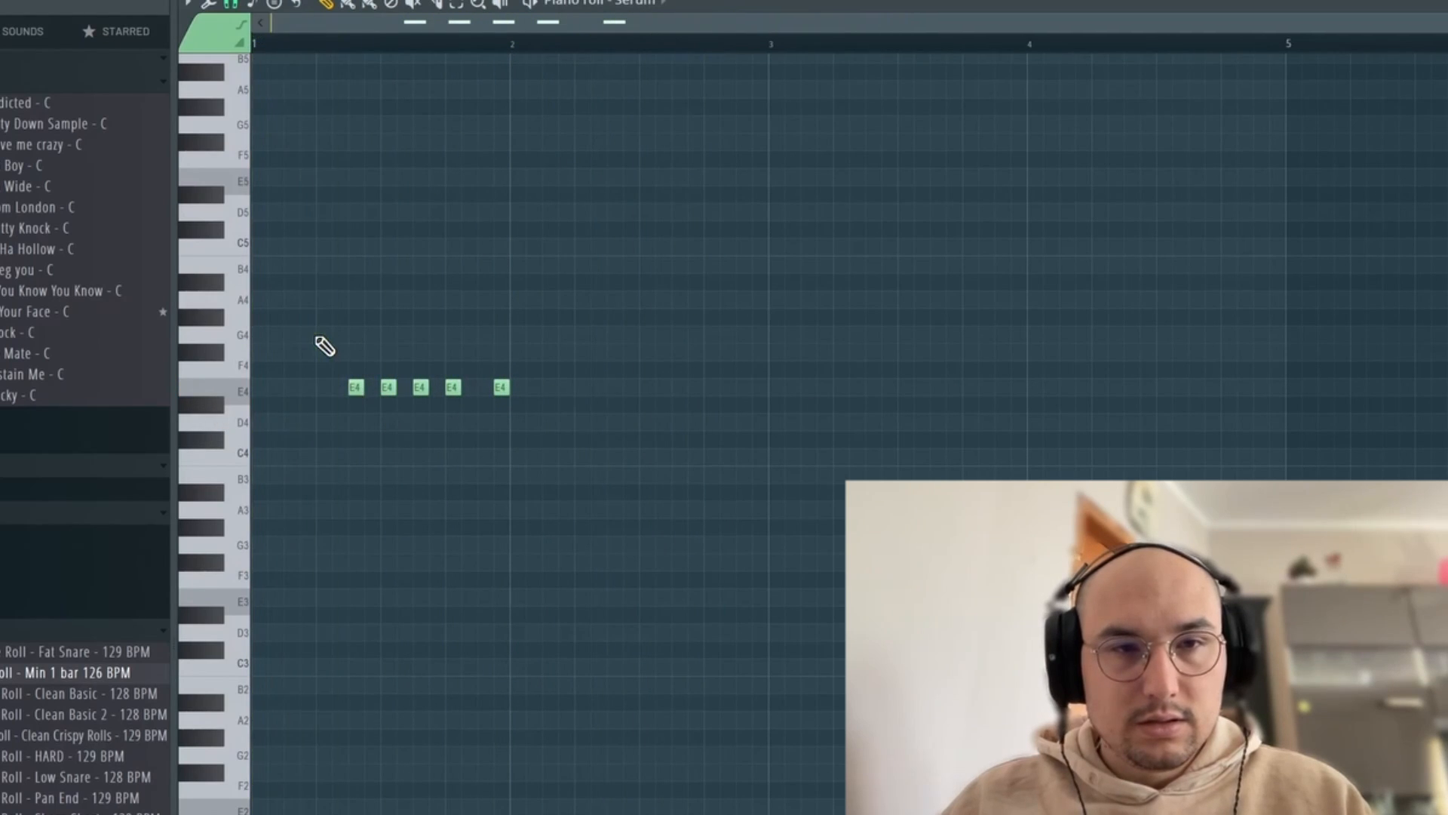
pyautogui.press('space')
# - Extend the row to six E4 notes while auditioning, with the first five evenly spaced from beat 2 and stray notes deleted
pyautogui.press('space')
pyautogui.click(316, 338)
pyautogui.press('space')
pyautogui.press('space')
pyautogui.rightClick(330, 335)
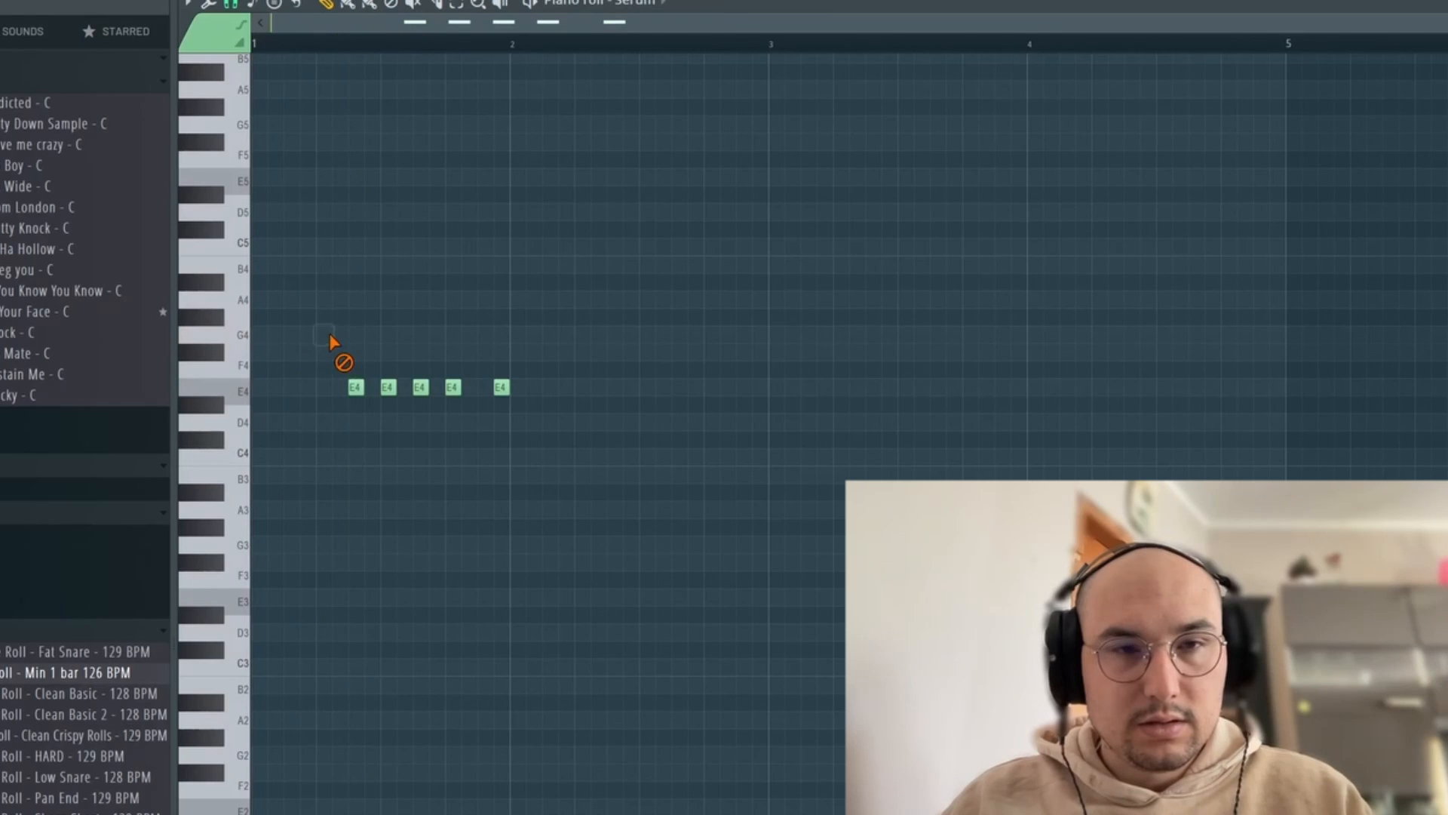
pyautogui.press('space')
pyautogui.press('space')
pyautogui.click(327, 385)
pyautogui.press('space')
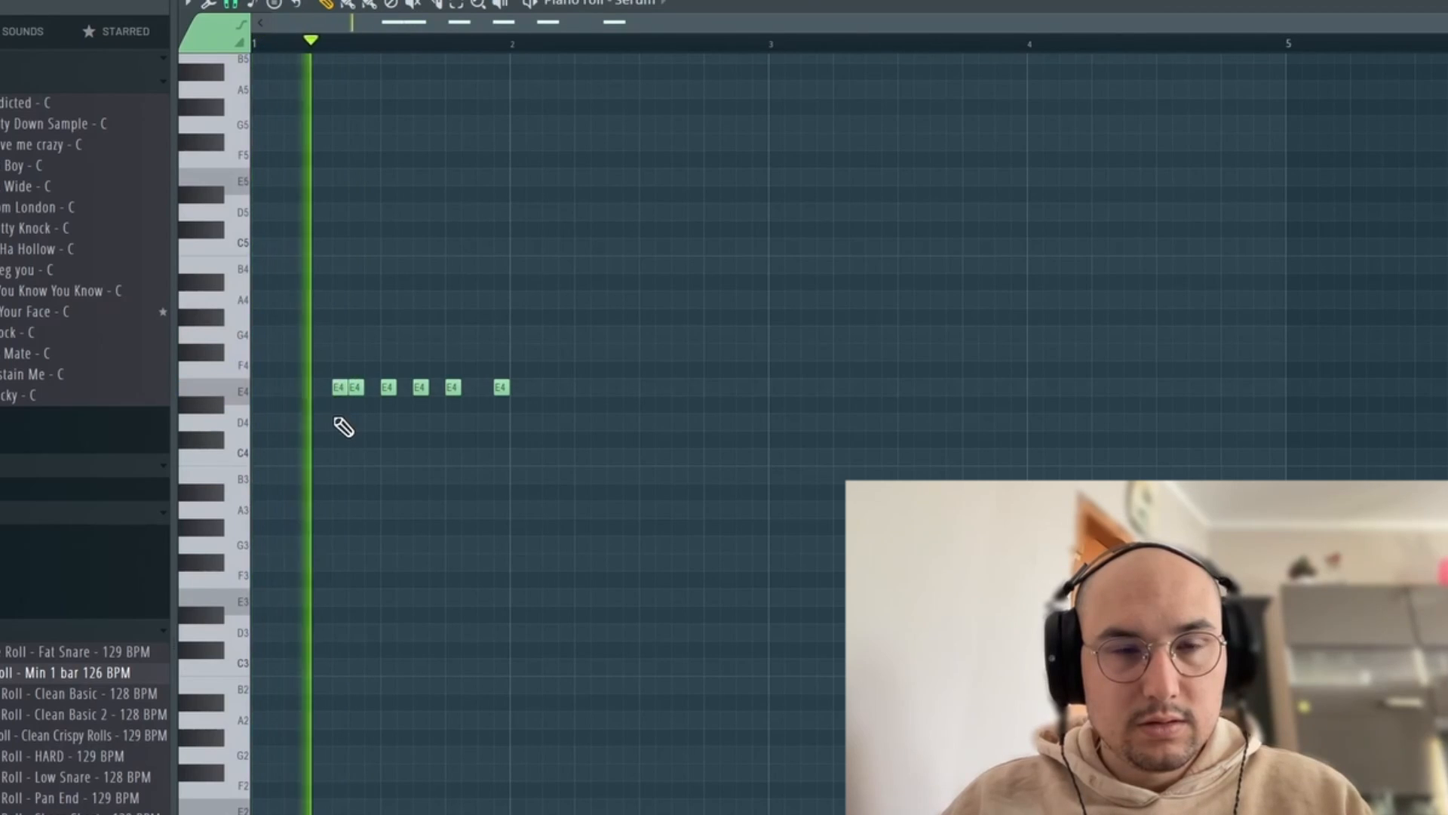
pyautogui.press('space')
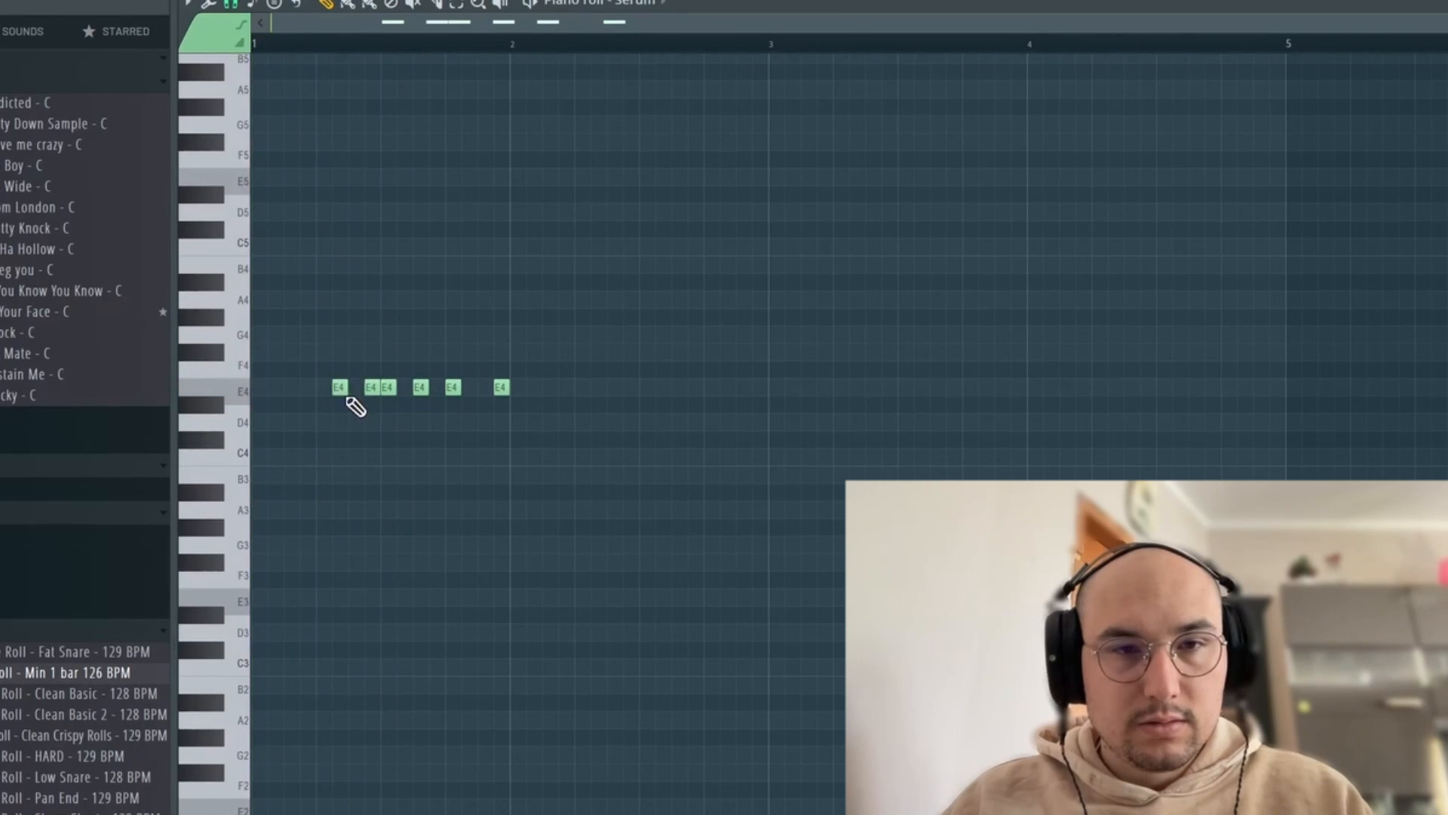
pyautogui.press('space')
pyautogui.press('space')
pyautogui.rightClick(339, 389)
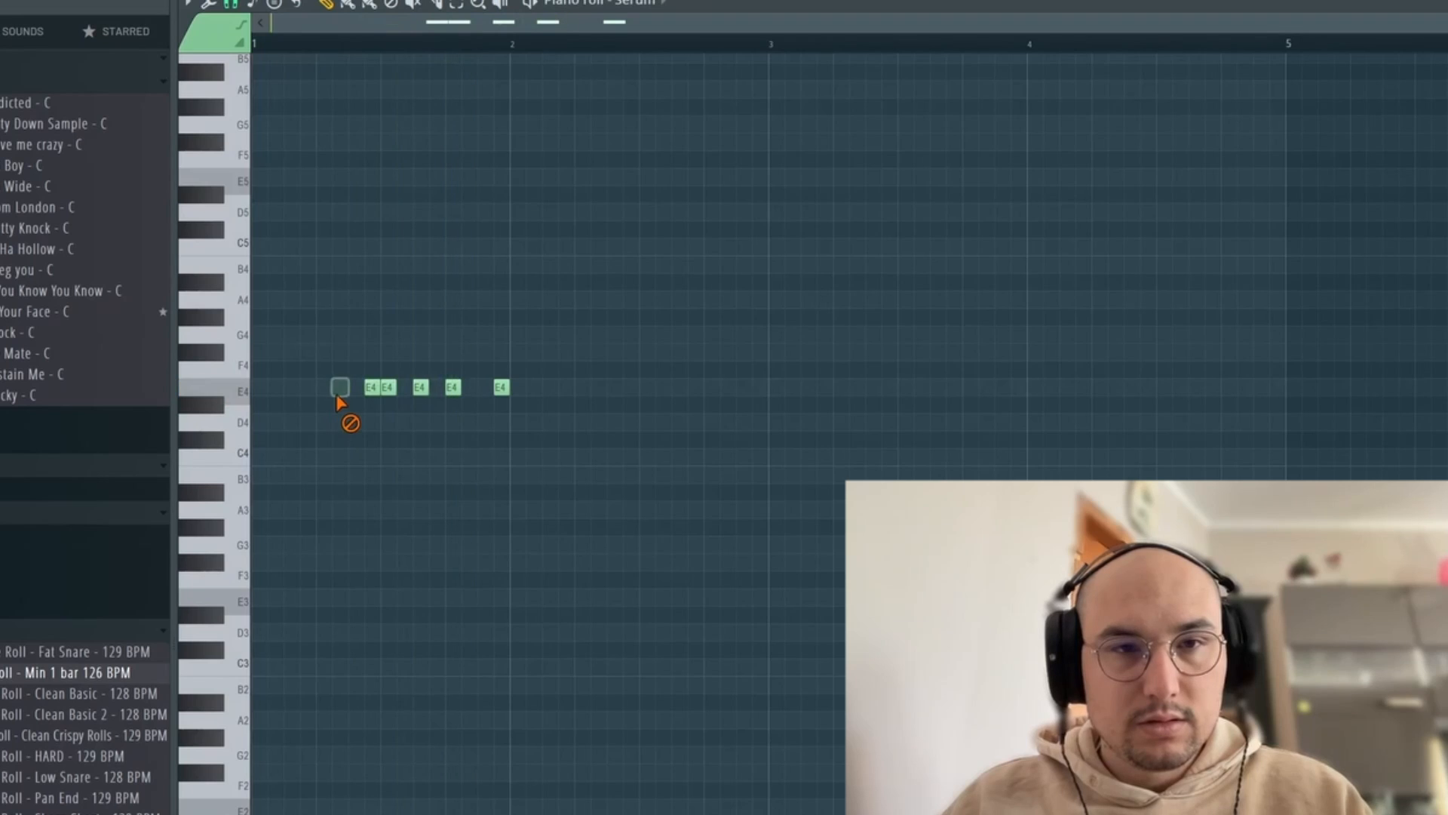
pyautogui.press('space')
pyautogui.click(350, 386)
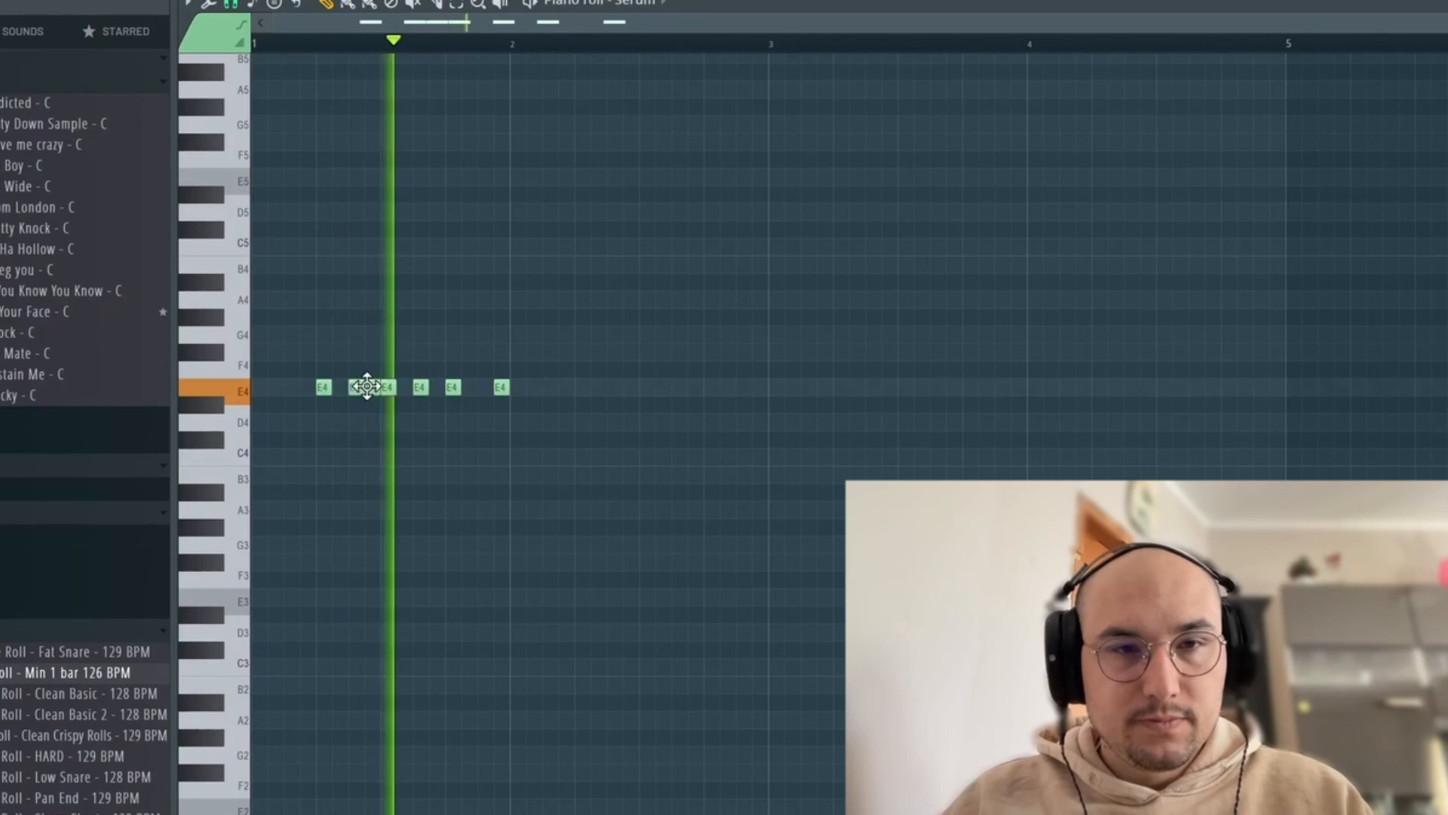
pyautogui.rightClick(369, 387)
pyautogui.press('space')
pyautogui.press('space')
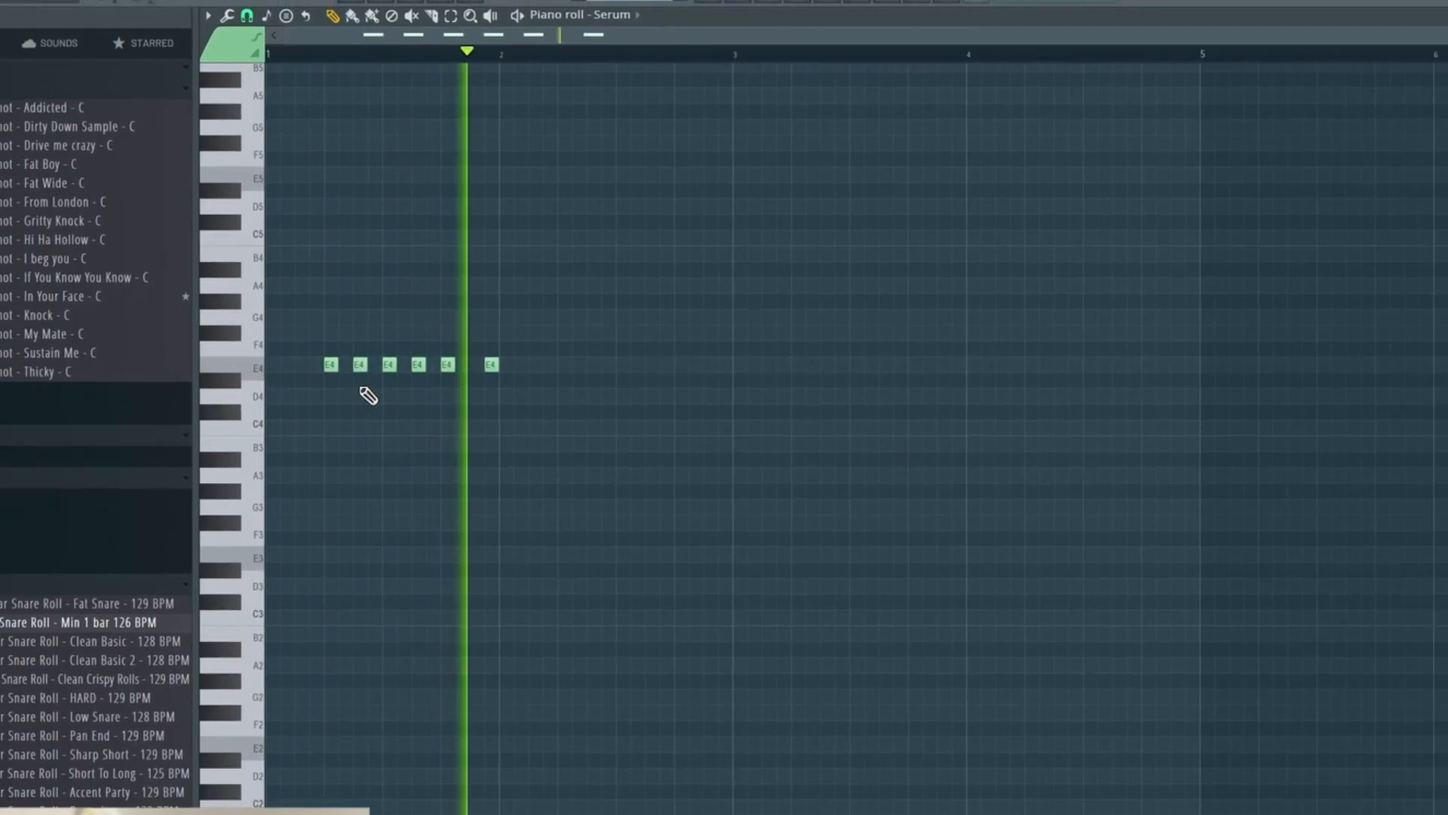
pyautogui.press('space')
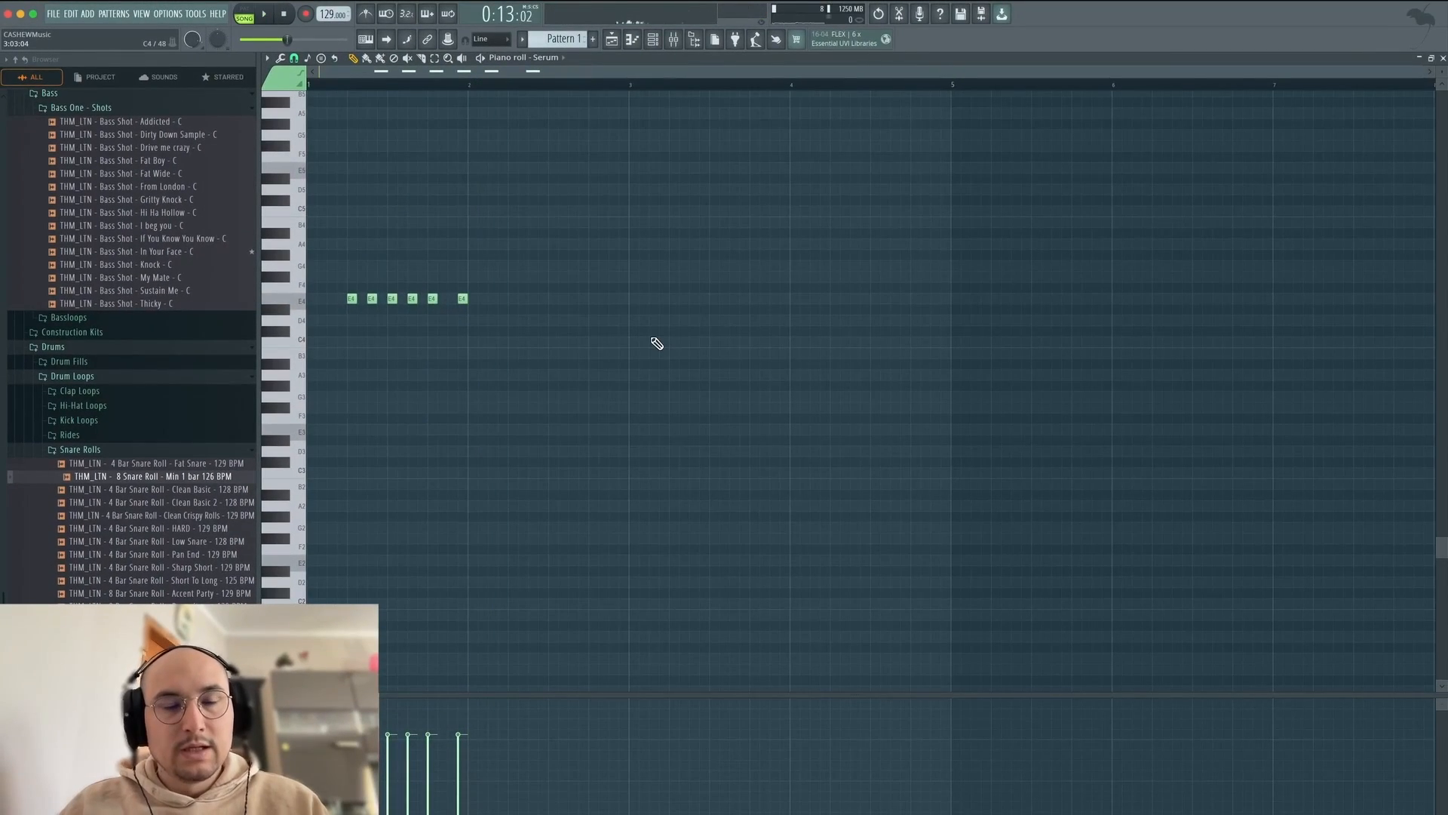
# - Transfer Pattern 1's six E4 notes from the Serum channel to the Diva channel, leaving Serum's pattern empty
pyautogui.press('F5')
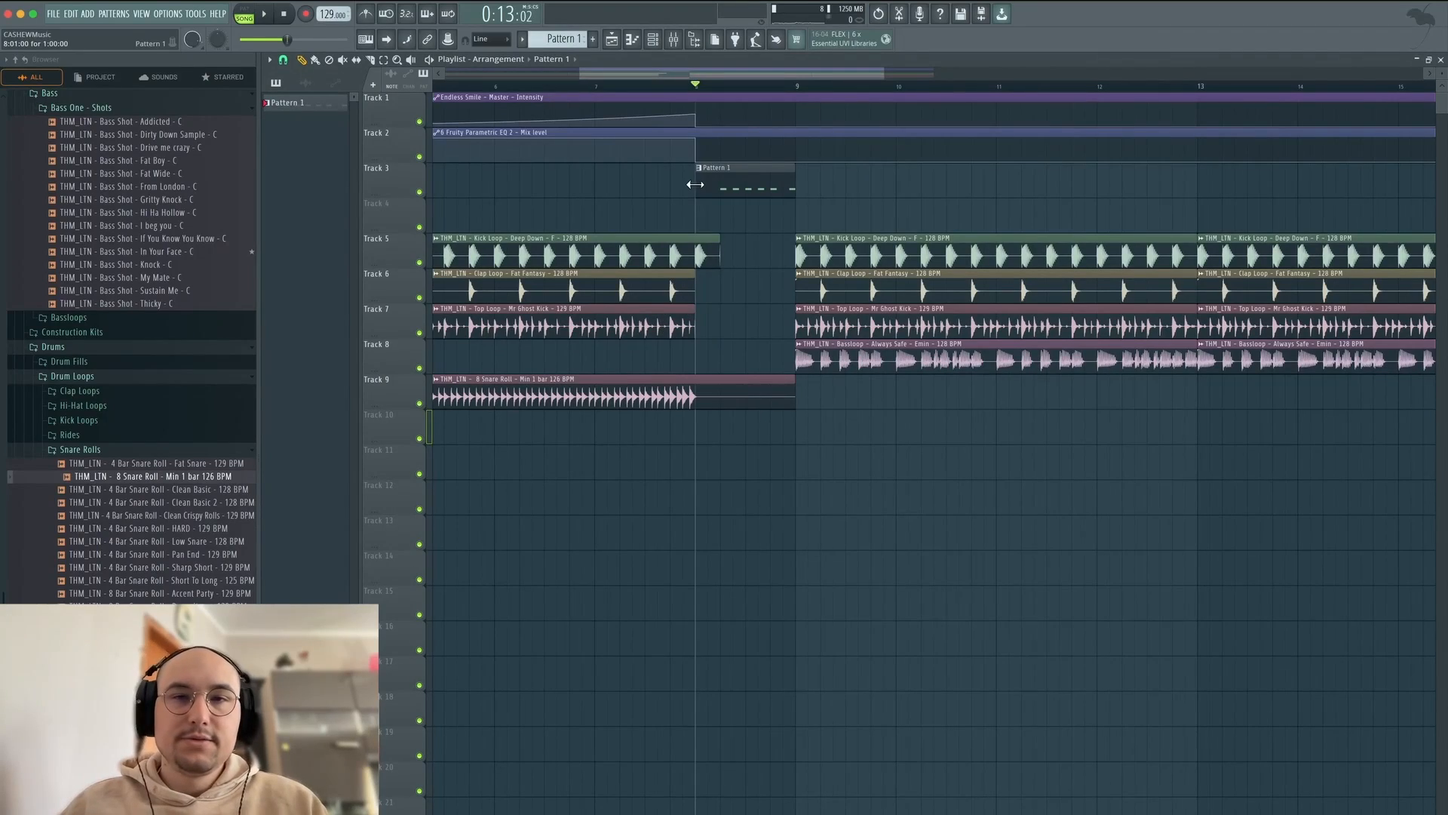
pyautogui.doubleClick(708, 176)
pyautogui.click(653, 39)
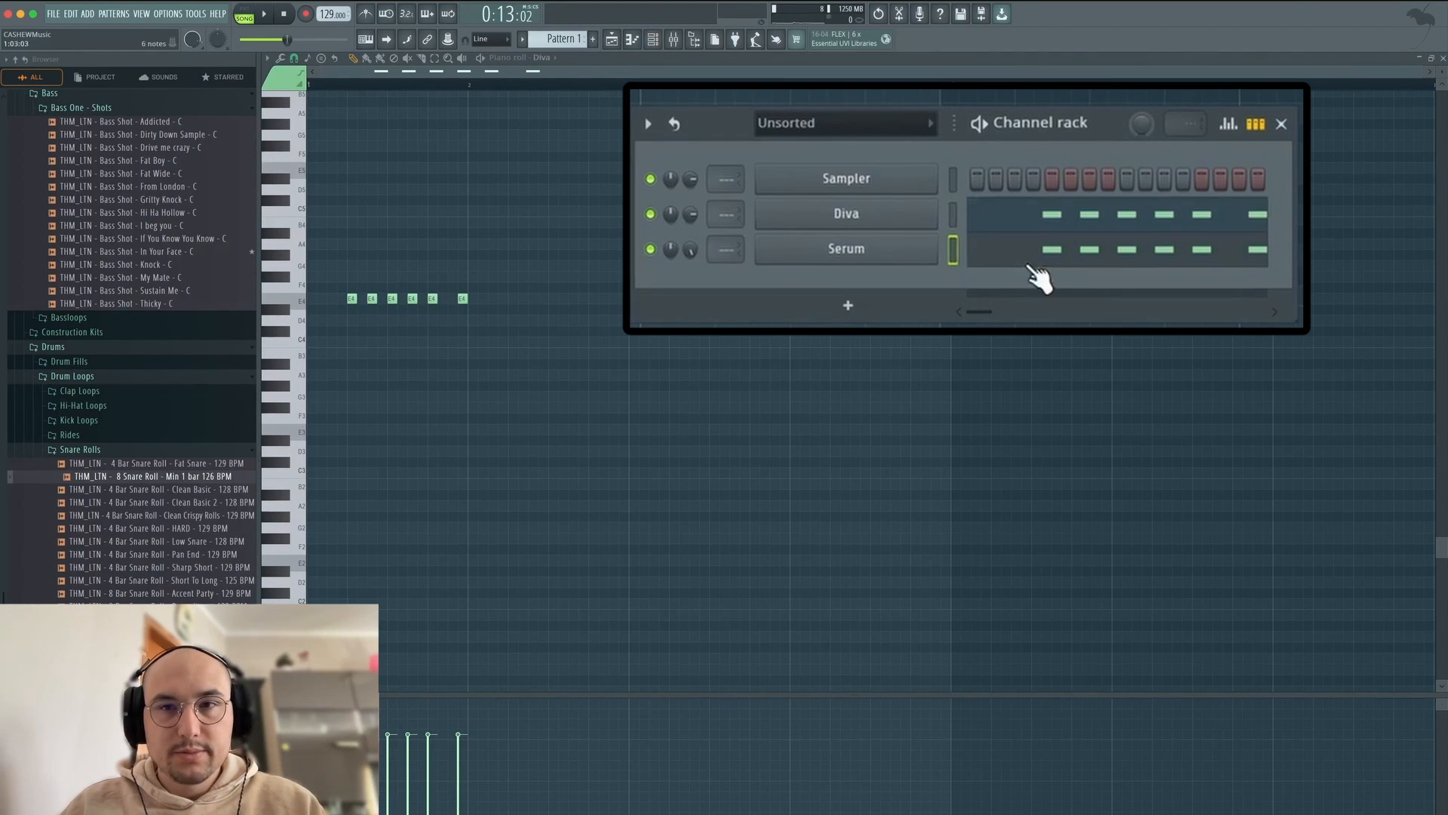
pyautogui.press('F6')
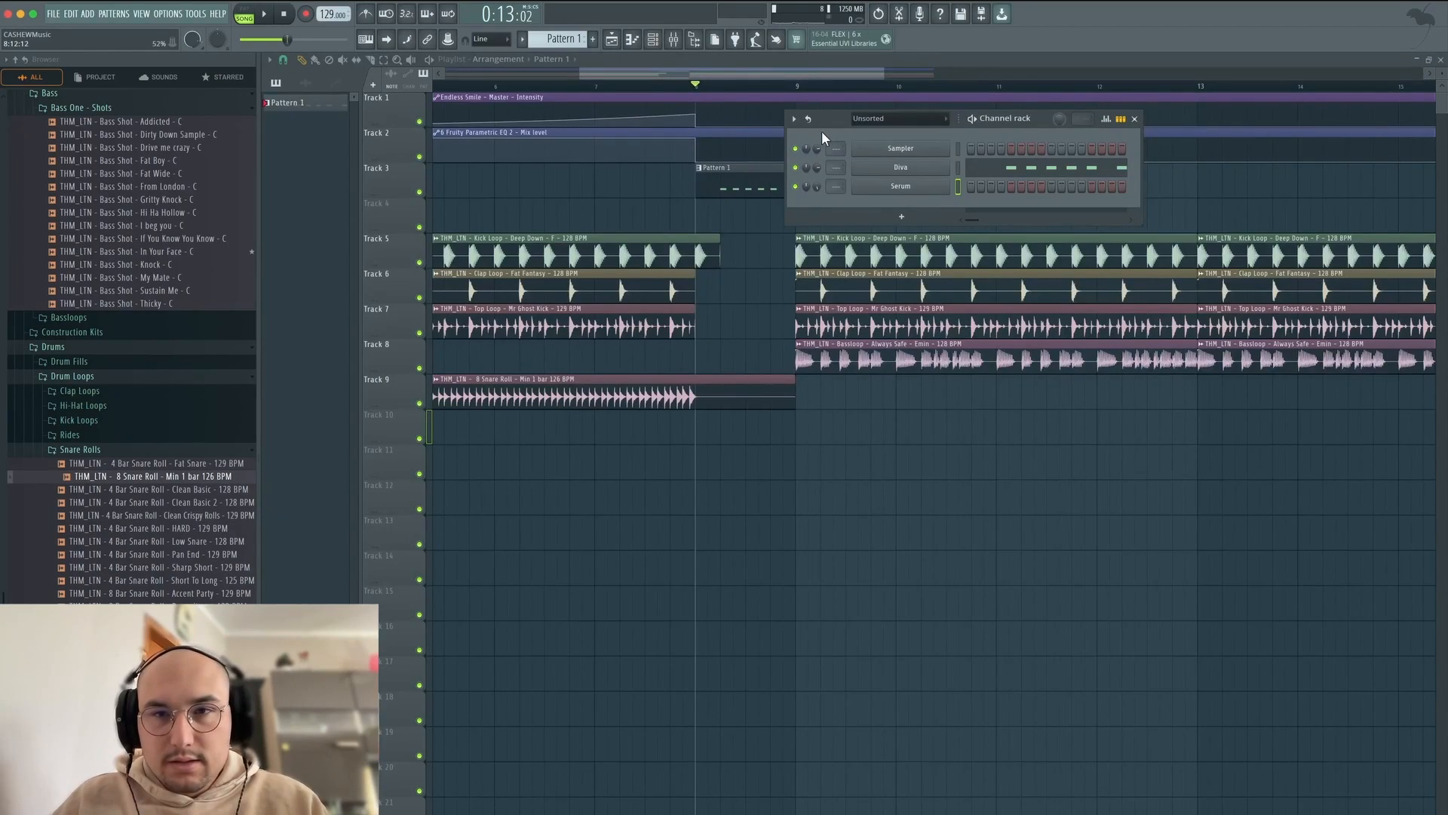
# - Open Diva and audition its lead presets against the playing pattern, loading LD - Digital Donut
pyautogui.click(881, 168)
pyautogui.press('space')
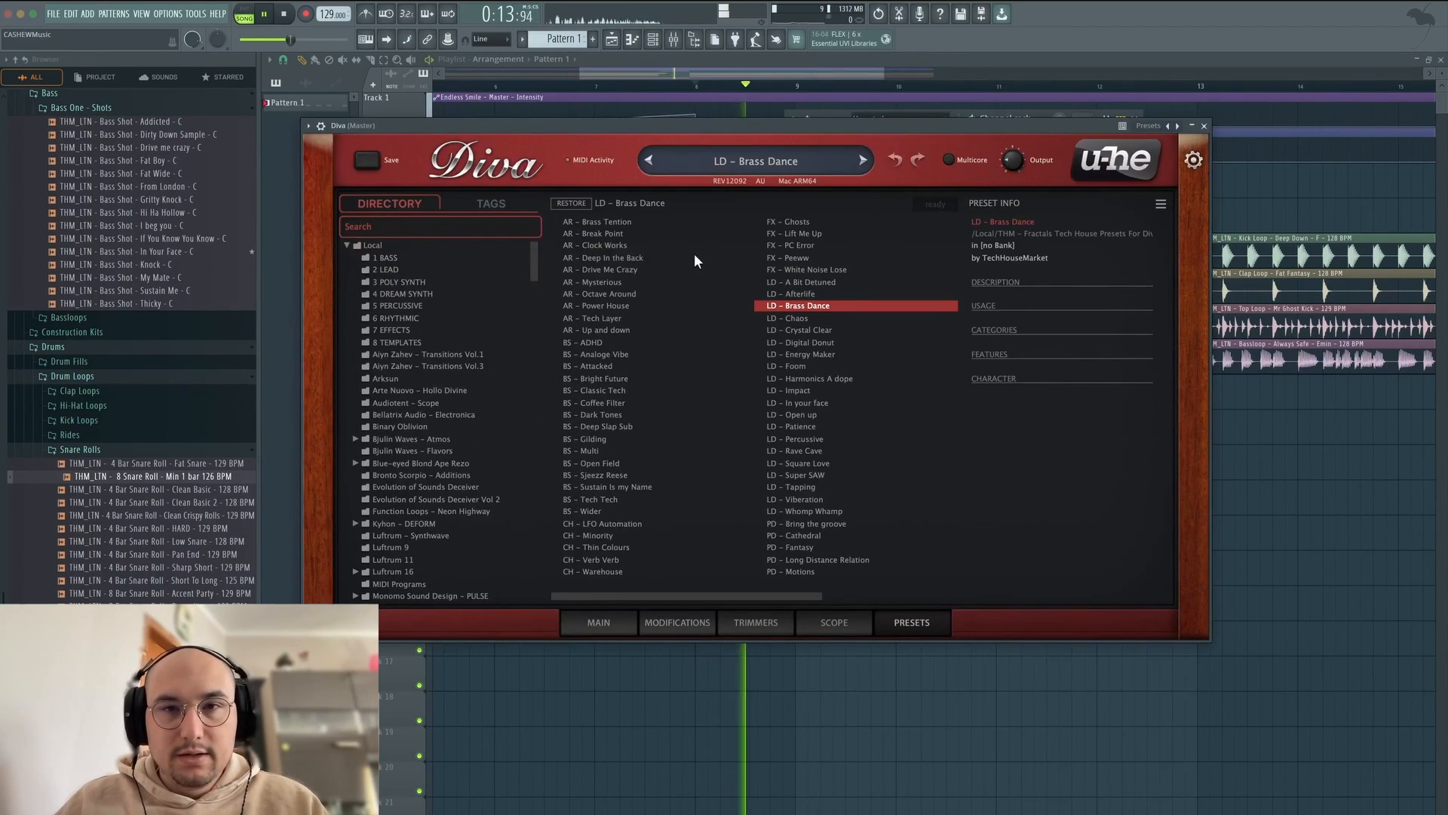
pyautogui.click(863, 160)
pyautogui.press('space')
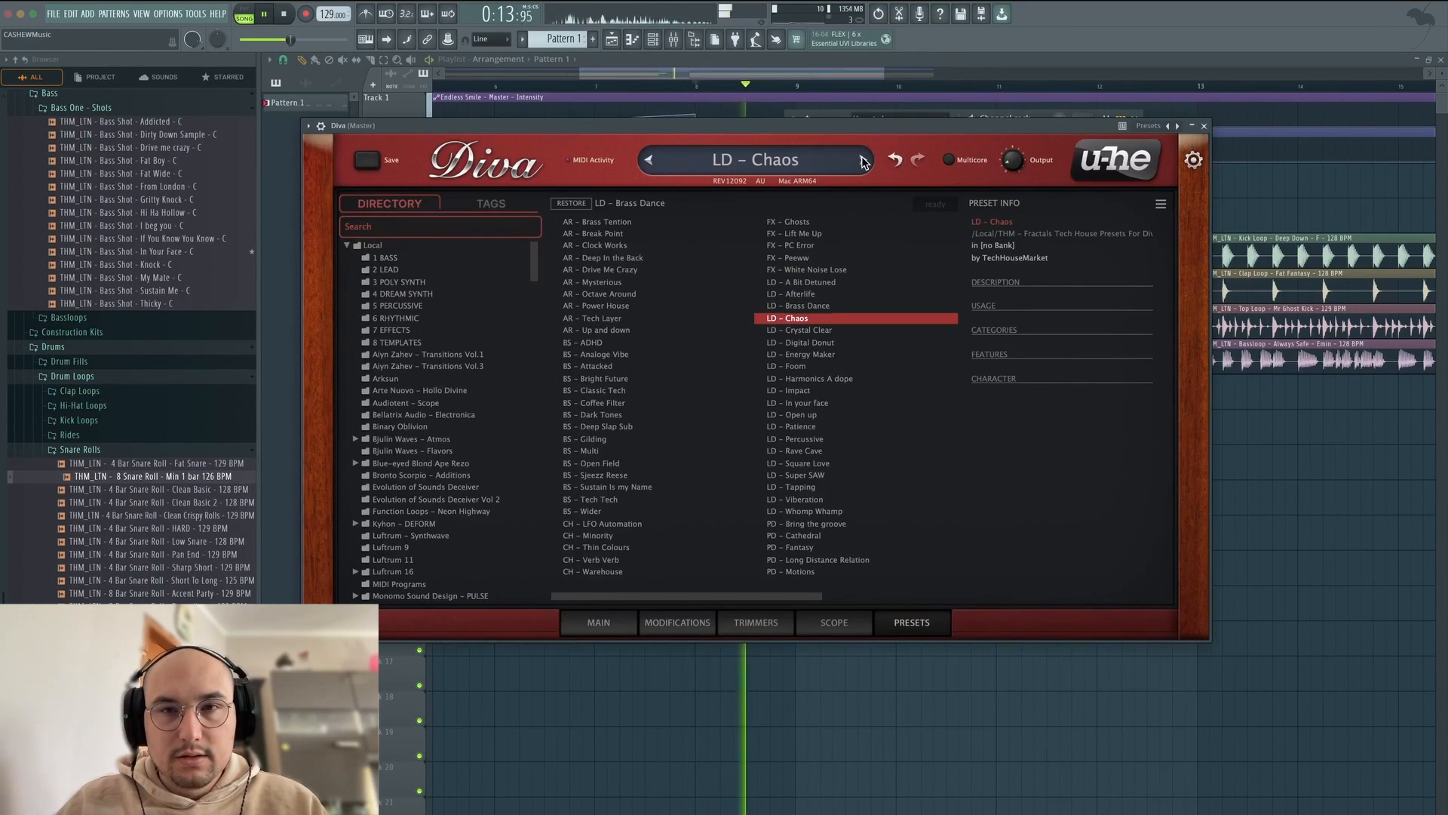
pyautogui.click(864, 161)
pyautogui.click(864, 160)
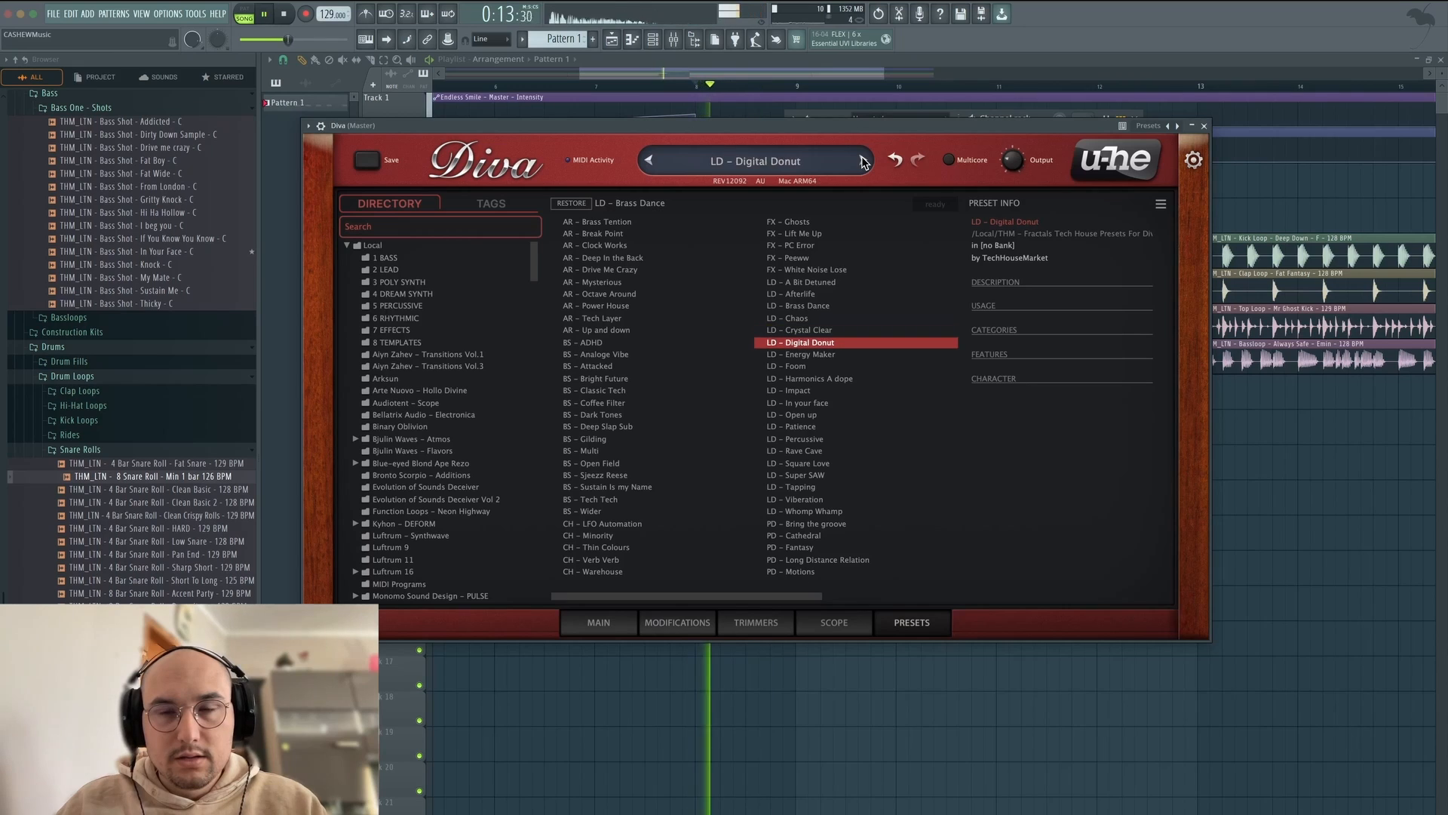
pyautogui.moveTo(682, 125); pyautogui.dragTo(758, 133)
pyautogui.press('space')
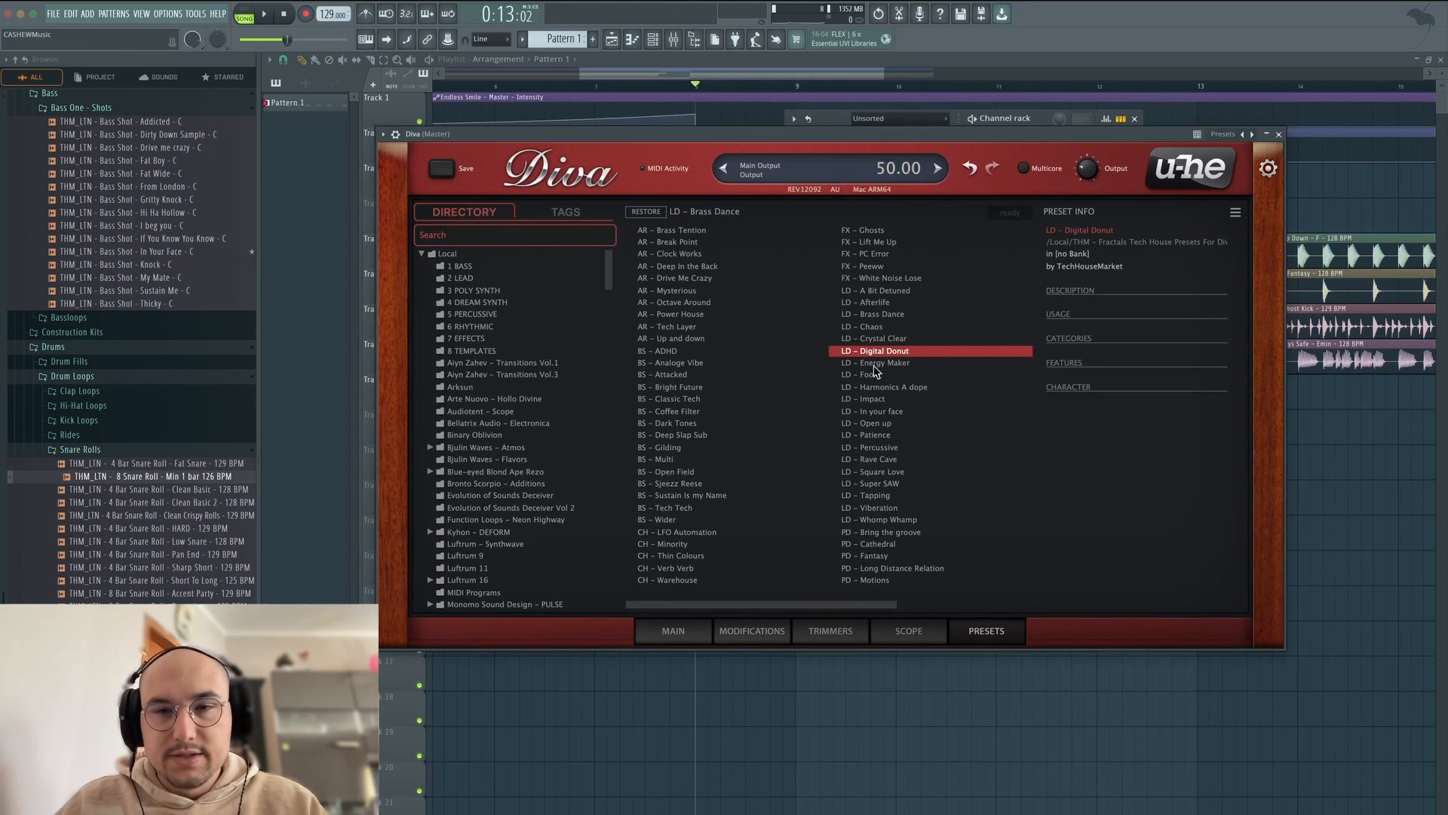
pyautogui.press('Escape')
# - Route the Diva channel to mixer insert 4 and play the arrangement
pyautogui.click(676, 44)
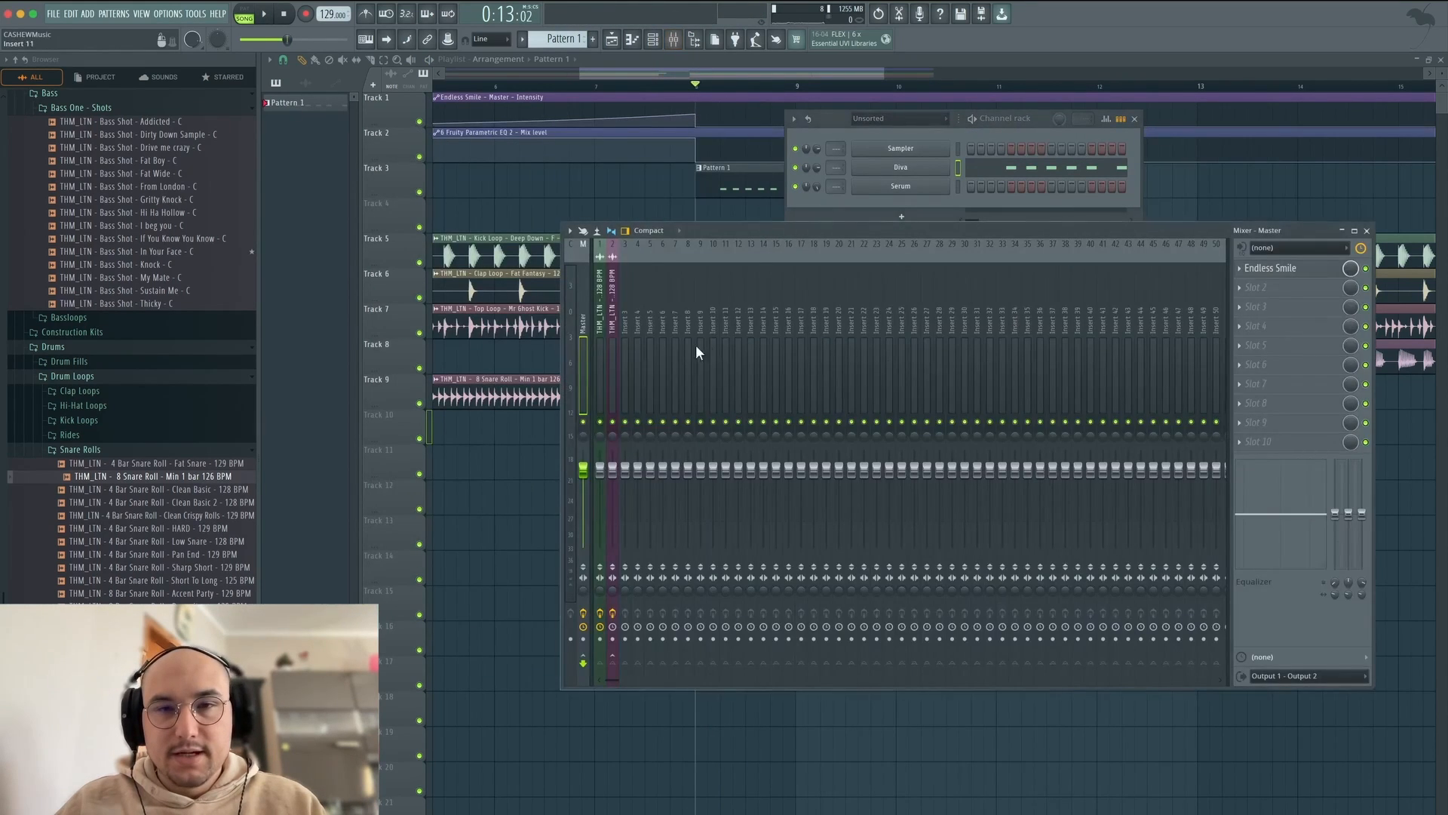
pyautogui.click(640, 347)
pyautogui.hotkey('ctrl', 'l')
pyautogui.press('space')
pyautogui.press('Escape')
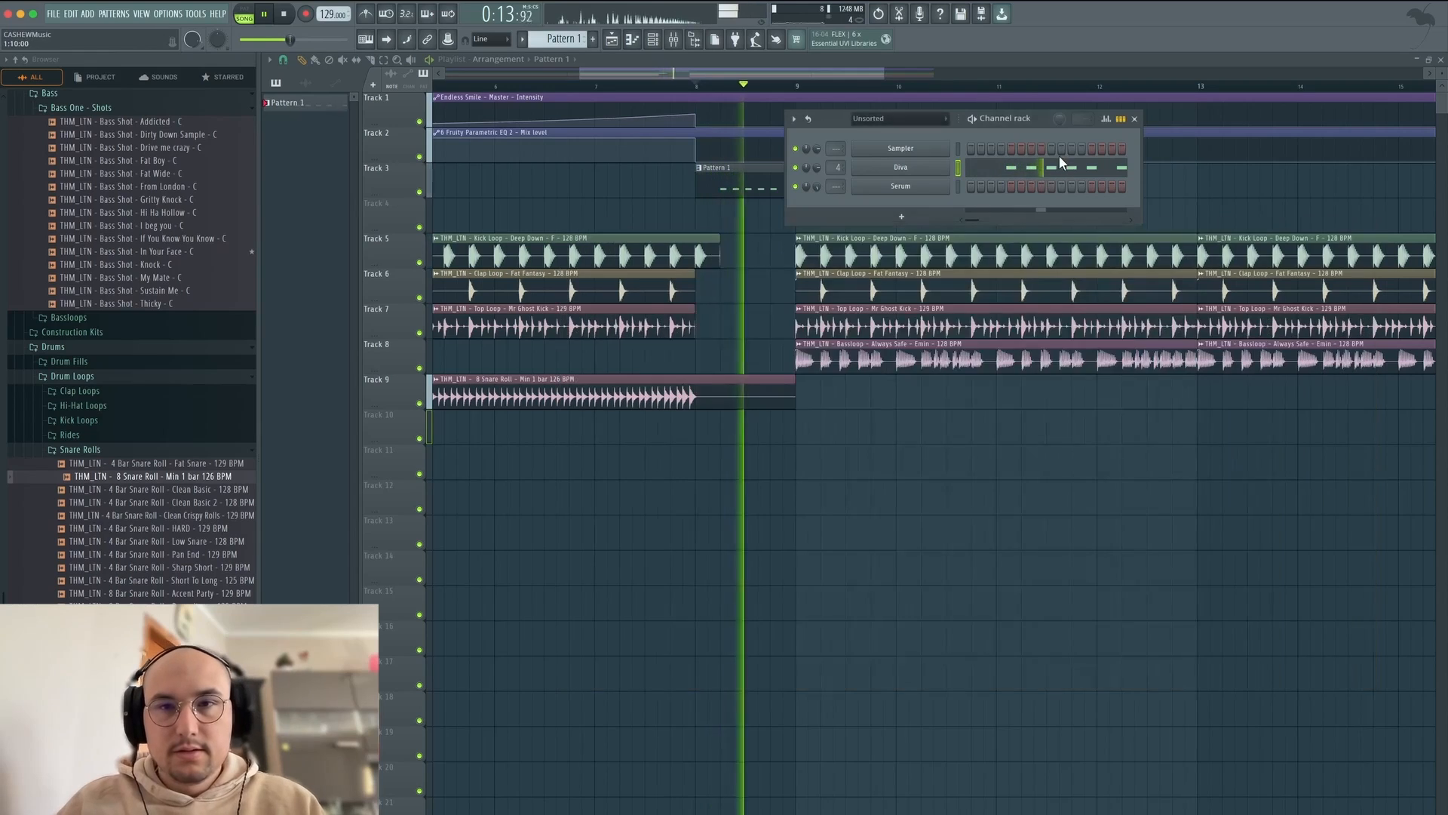
# - In Diva's piano roll, raise the second note to B4 and add C5 and B4 notes above the third and fourth
pyautogui.click(1036, 167)
pyautogui.press('space')
pyautogui.press('space')
pyautogui.press('space')
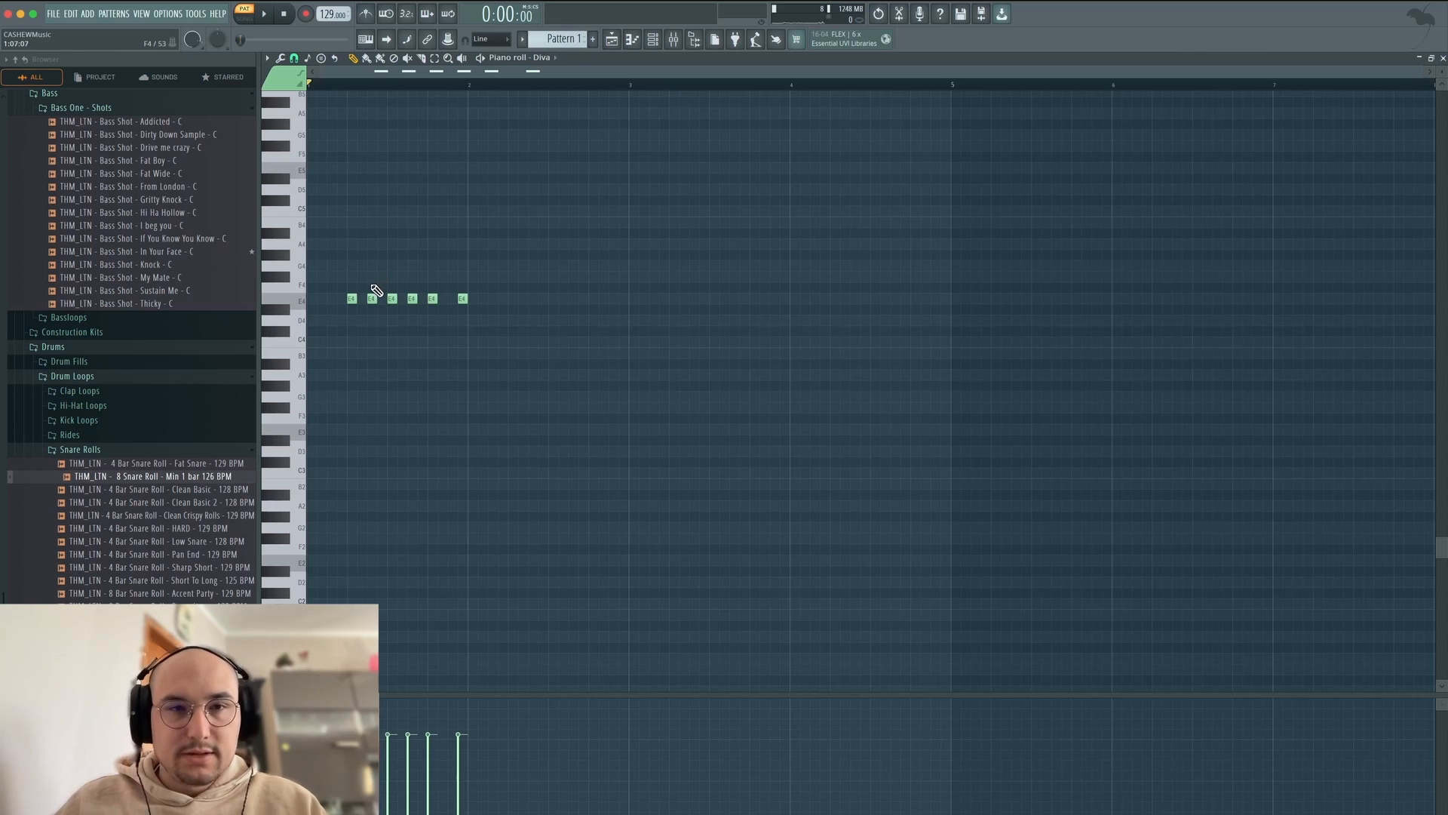
pyautogui.moveTo(372, 301); pyautogui.dragTo(359, 196)
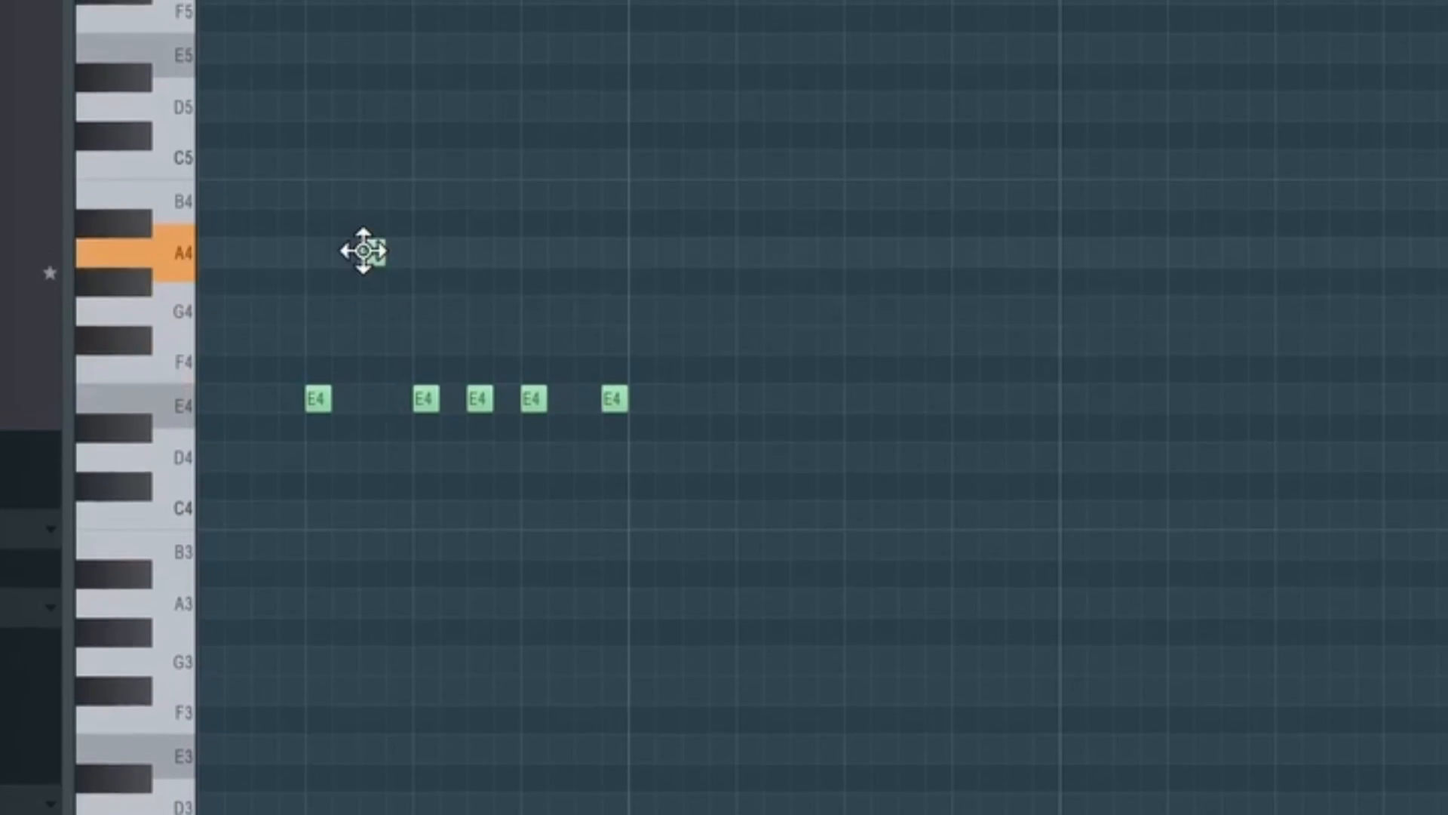
pyautogui.click(406, 165)
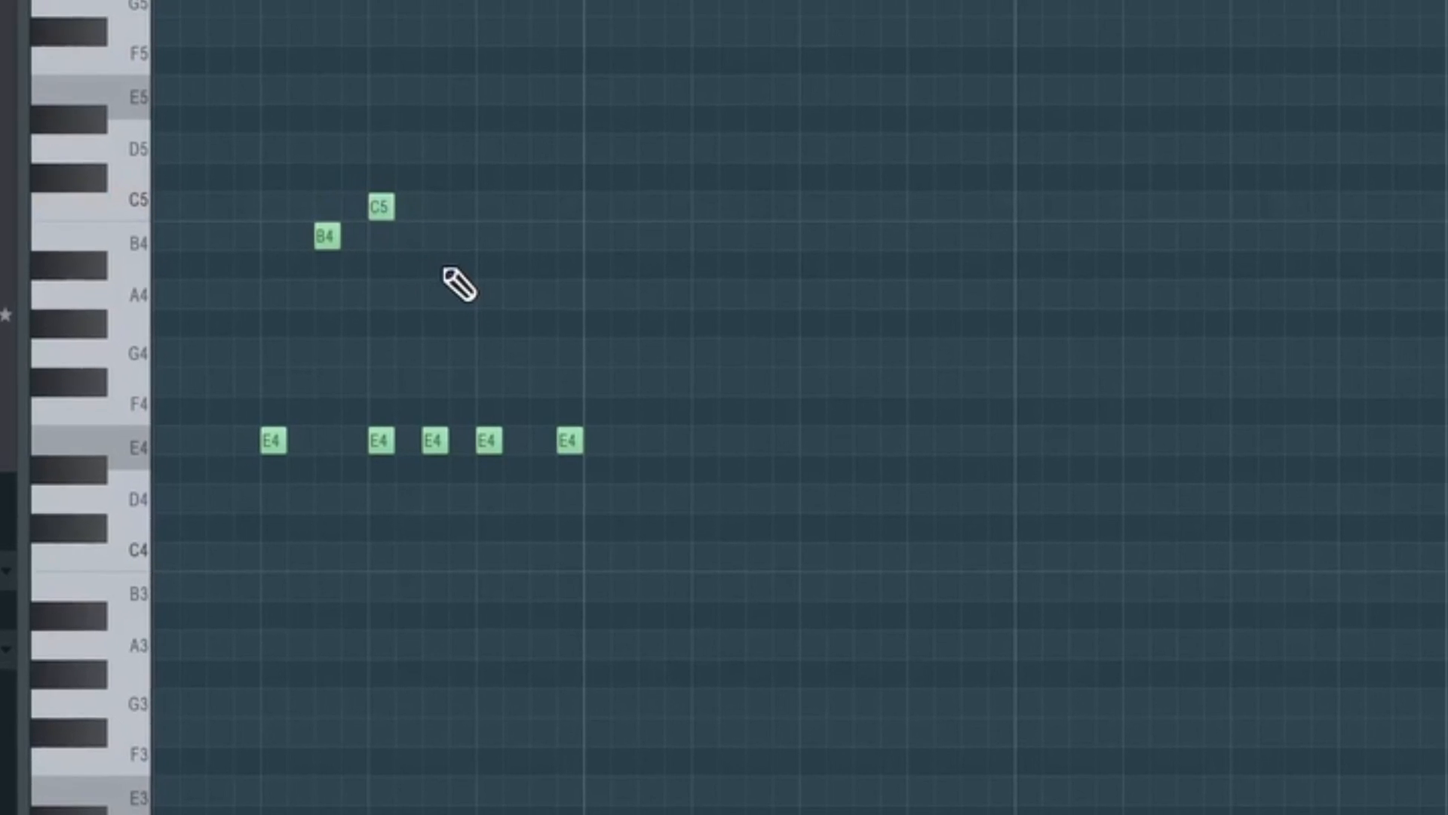
pyautogui.click(452, 239)
# - Add an F4 note above the fifth note, delete the leftover E4 notes beneath the new pitches, and play the melody
pyautogui.moveTo(504, 320); pyautogui.dragTo(500, 398)
pyautogui.moveTo(423, 311); pyautogui.dragTo(427, 342)
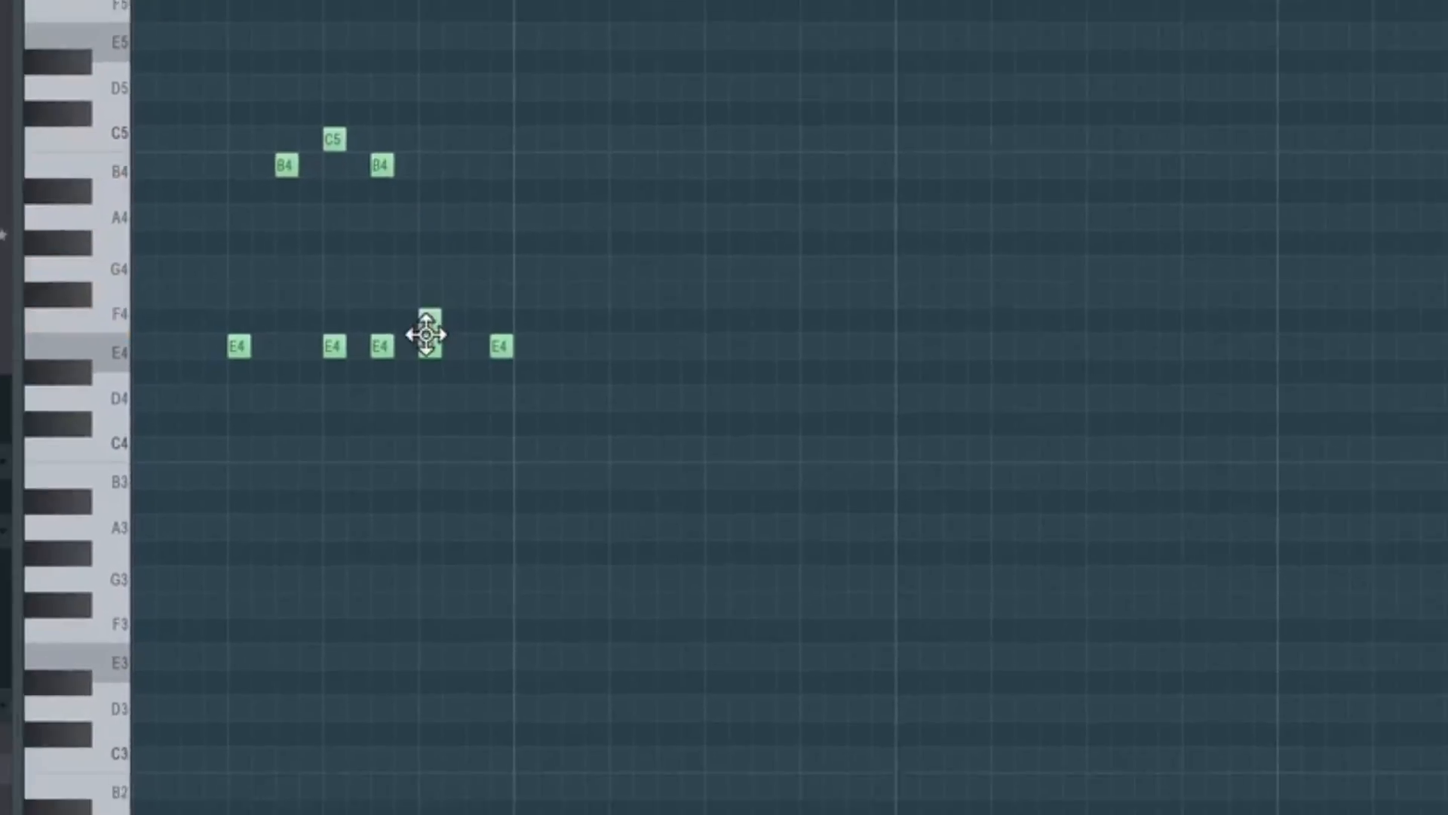
pyautogui.rightClick(428, 357)
pyautogui.rightClick(368, 356)
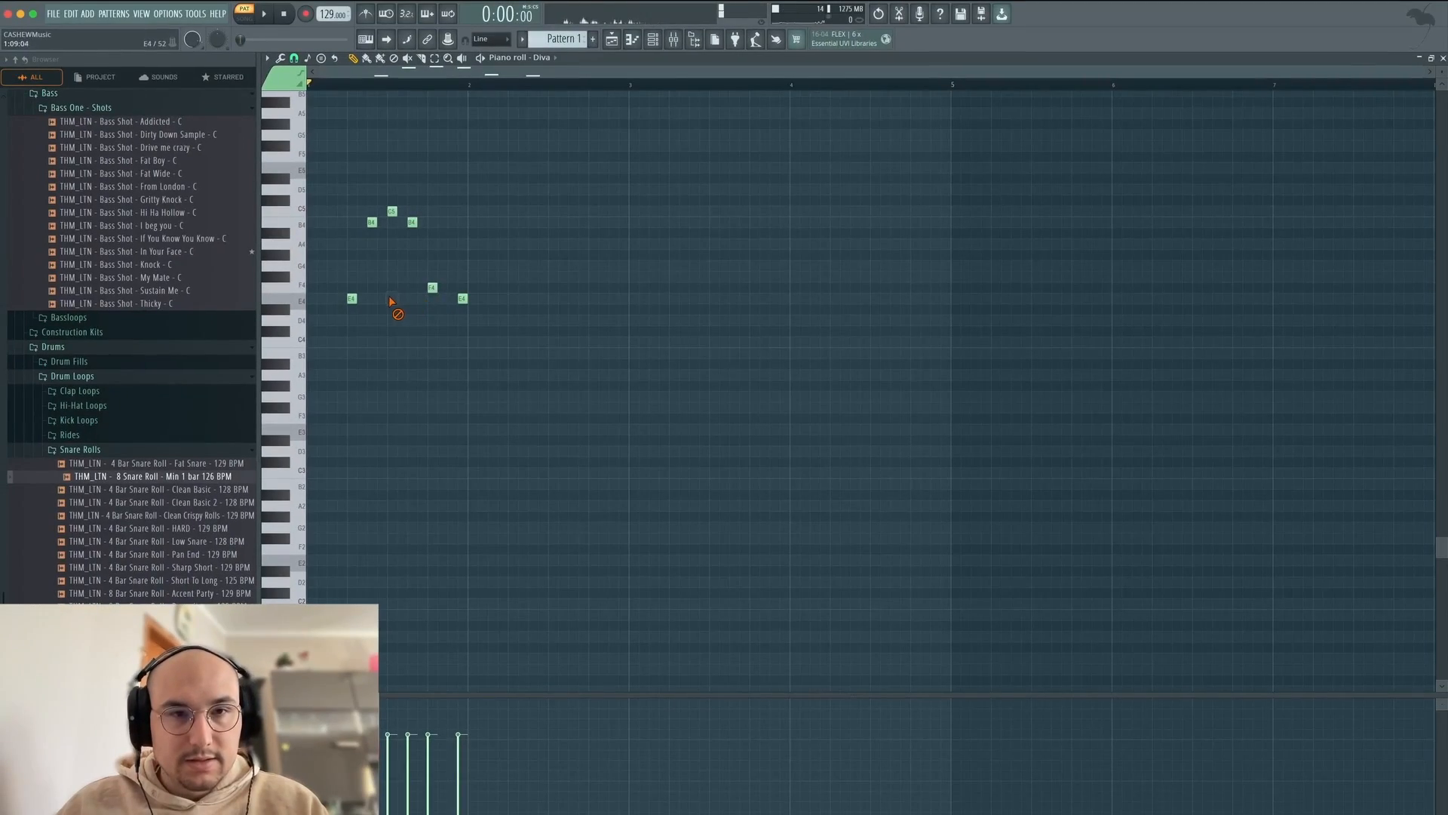
pyautogui.press('space')
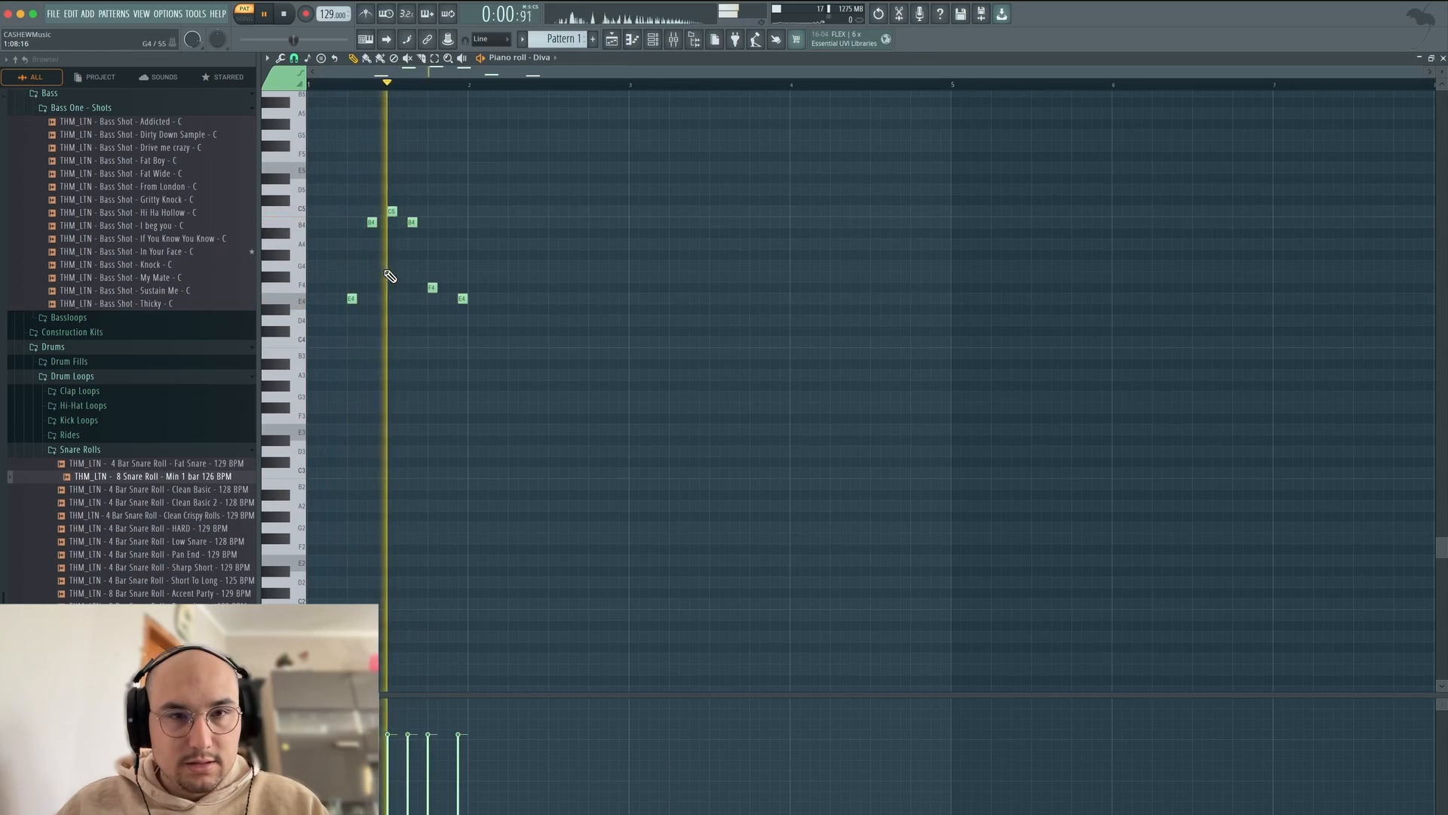
# - Shape the velocities of Diva's melody notes into a steady decline toward the last note and play the pattern
pyautogui.hotkey('ctrl', 'a')
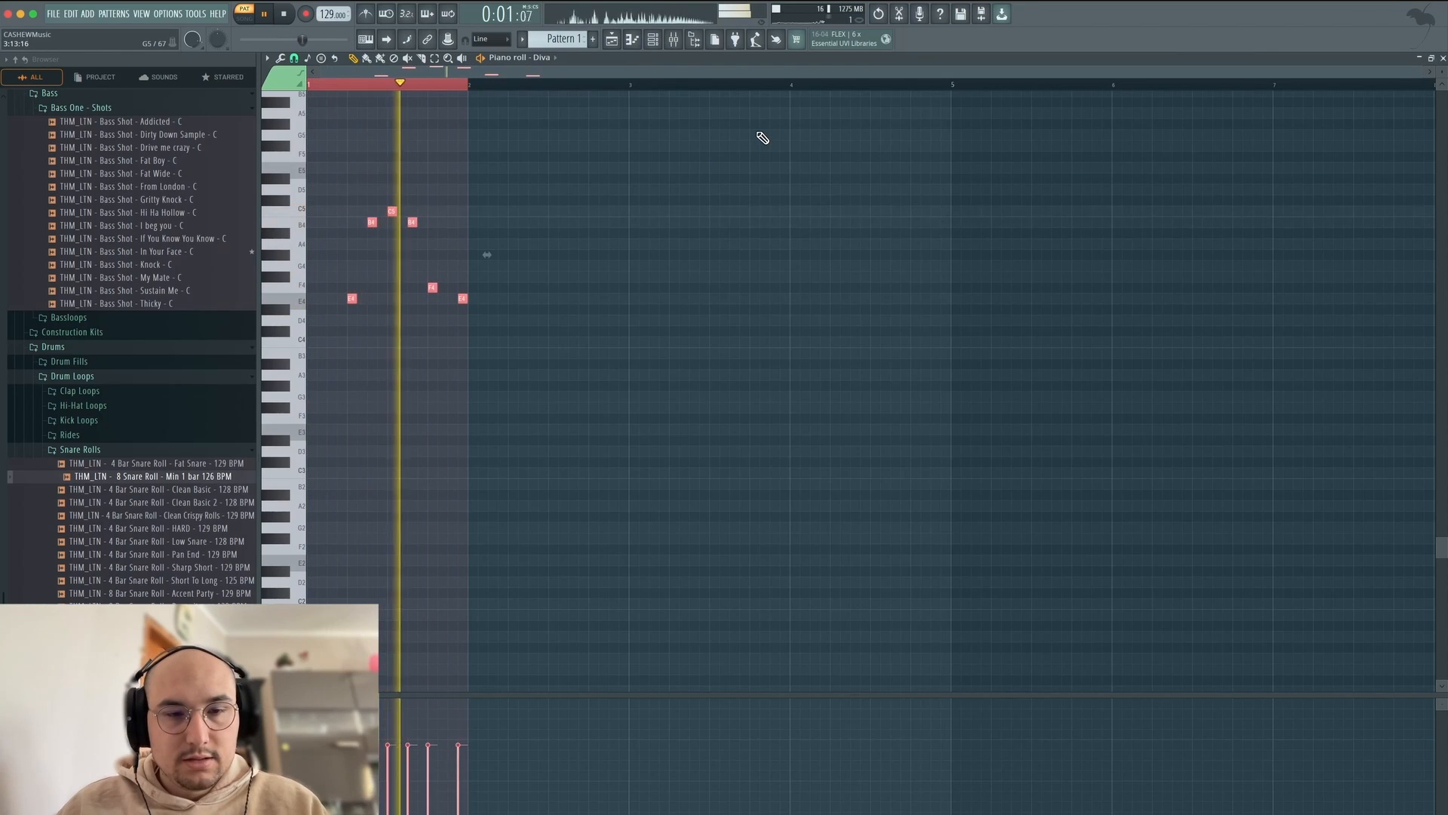
pyautogui.press('space')
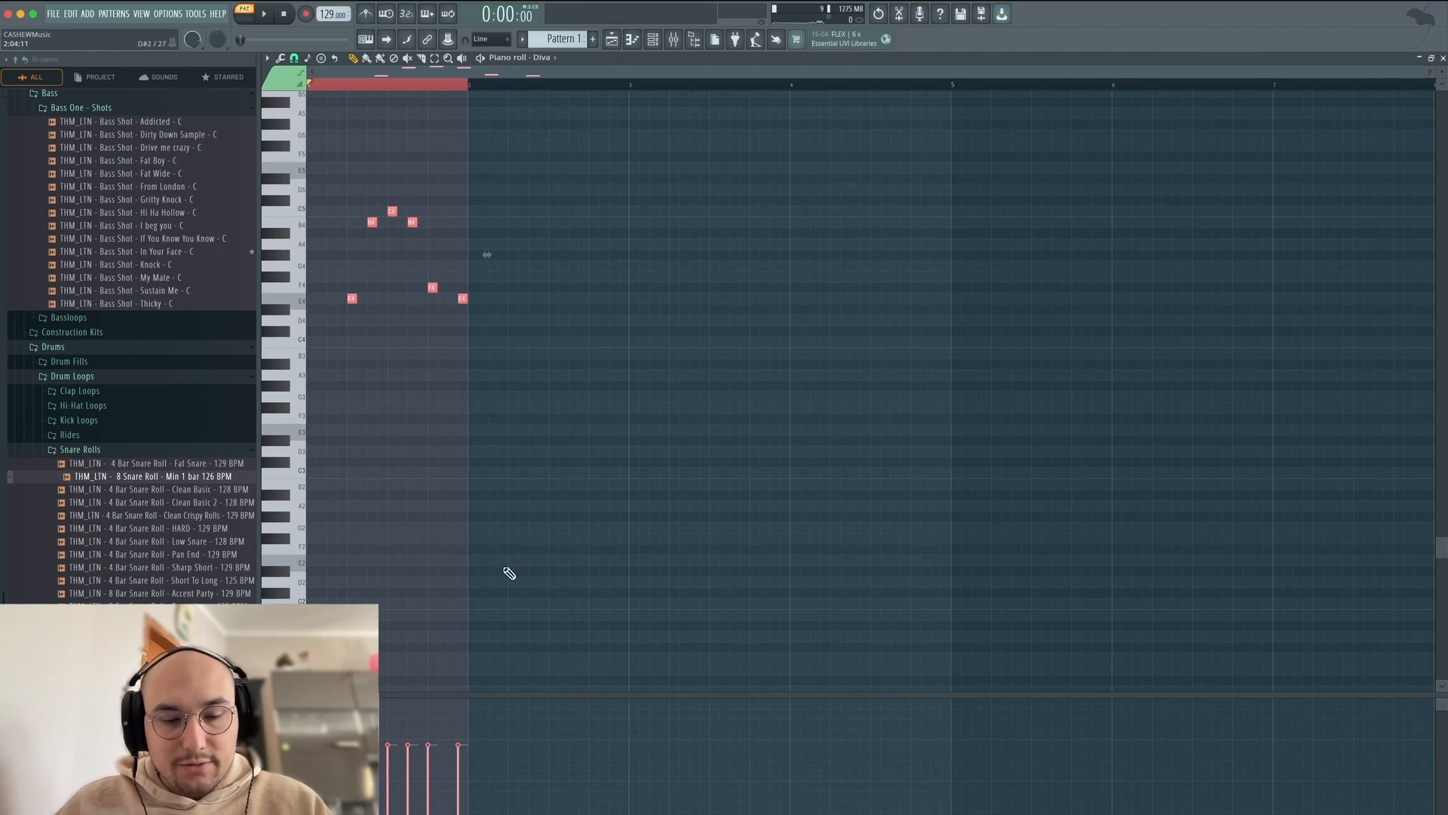
pyautogui.keyDown('super'); pyautogui.click(495, 525); pyautogui.keyUp('super')
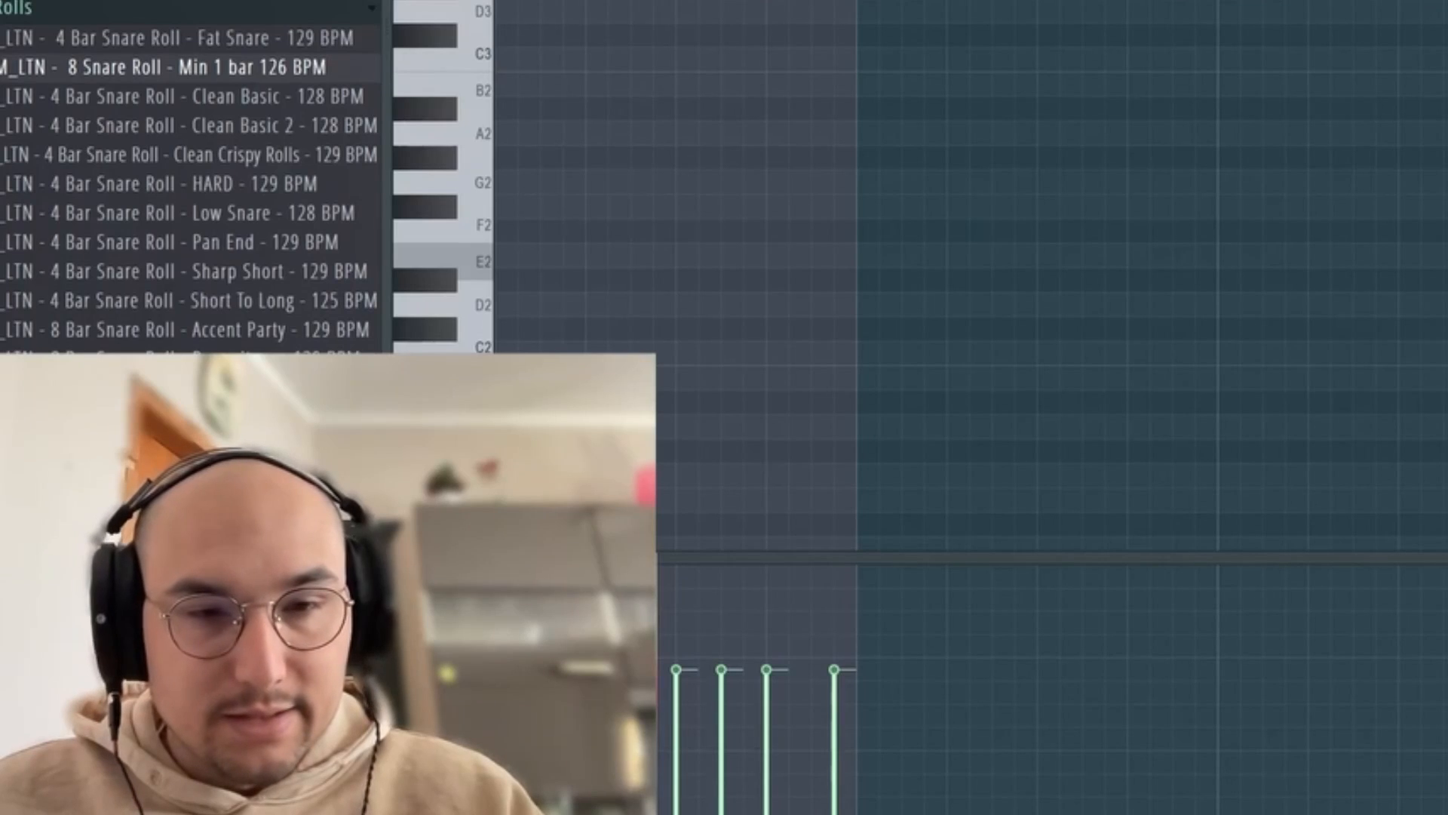
pyautogui.moveTo(676, 669)
pyautogui.mouseDown()
pyautogui.moveTo(680, 601)
pyautogui.moveTo(850, 692)
pyautogui.mouseUp()
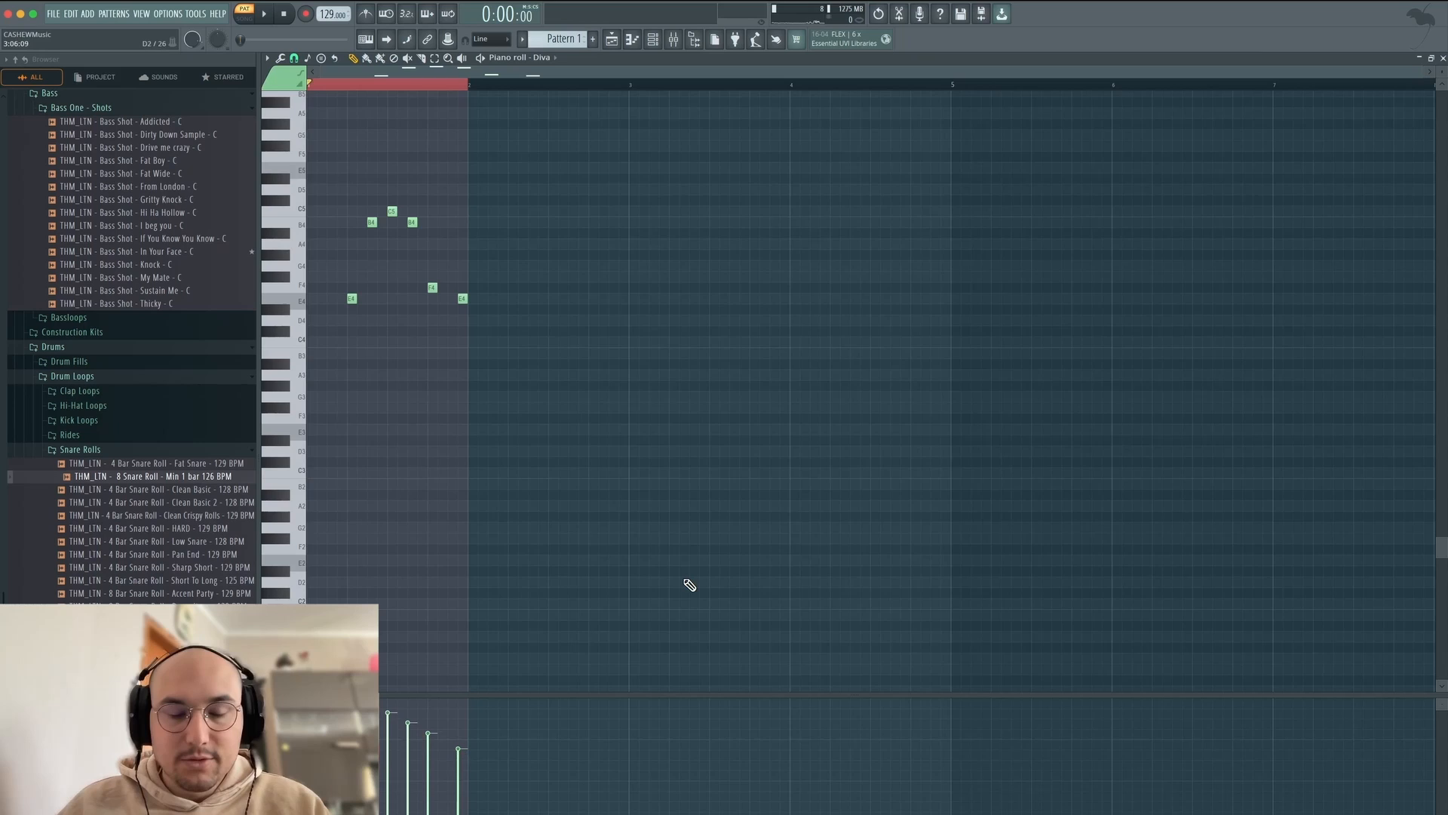
pyautogui.press('space')
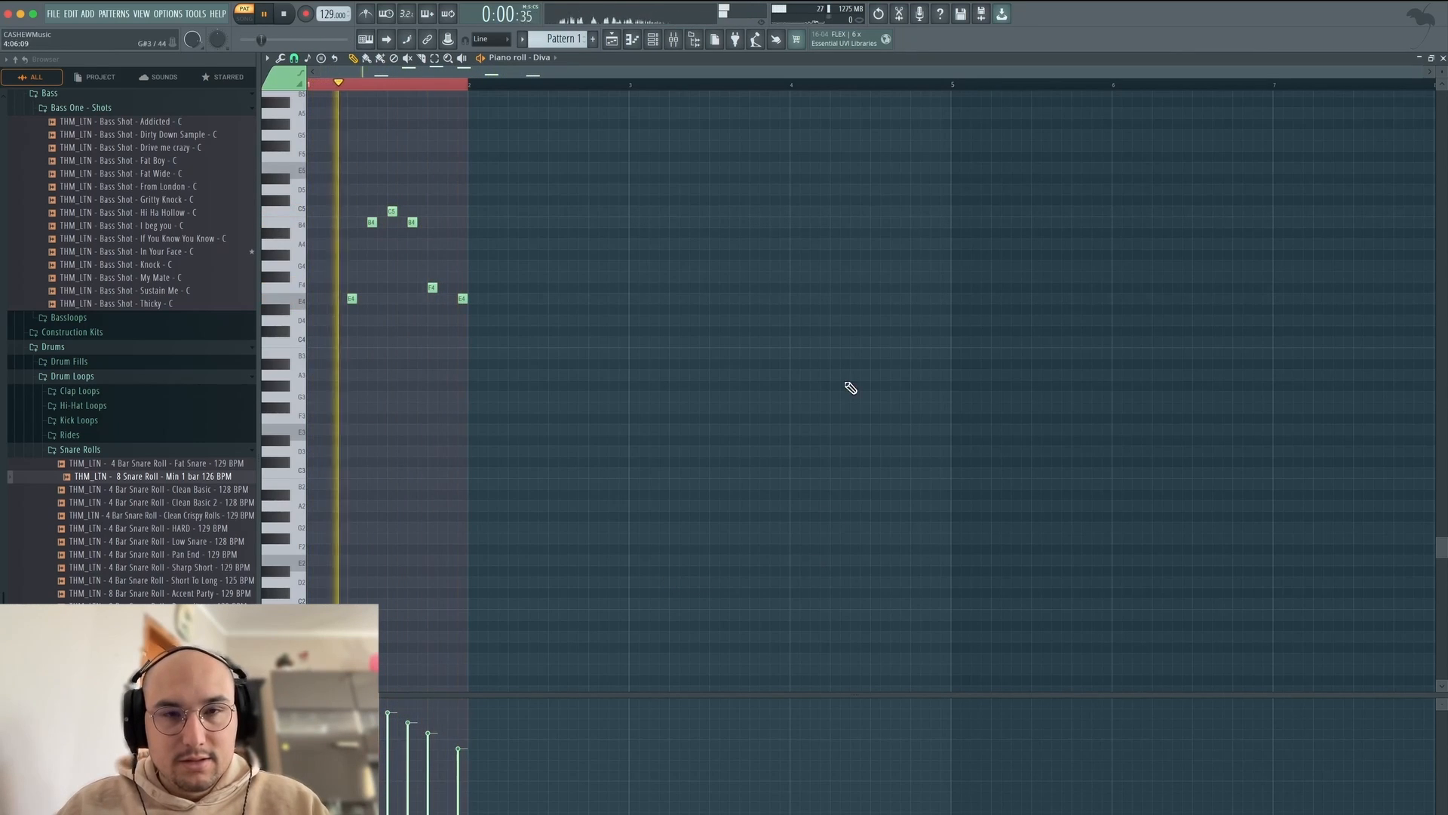
# - Switch off the Plate2 effect on Diva's main page and raise the synth's output level
pyautogui.click(653, 40)
pyautogui.press('space')
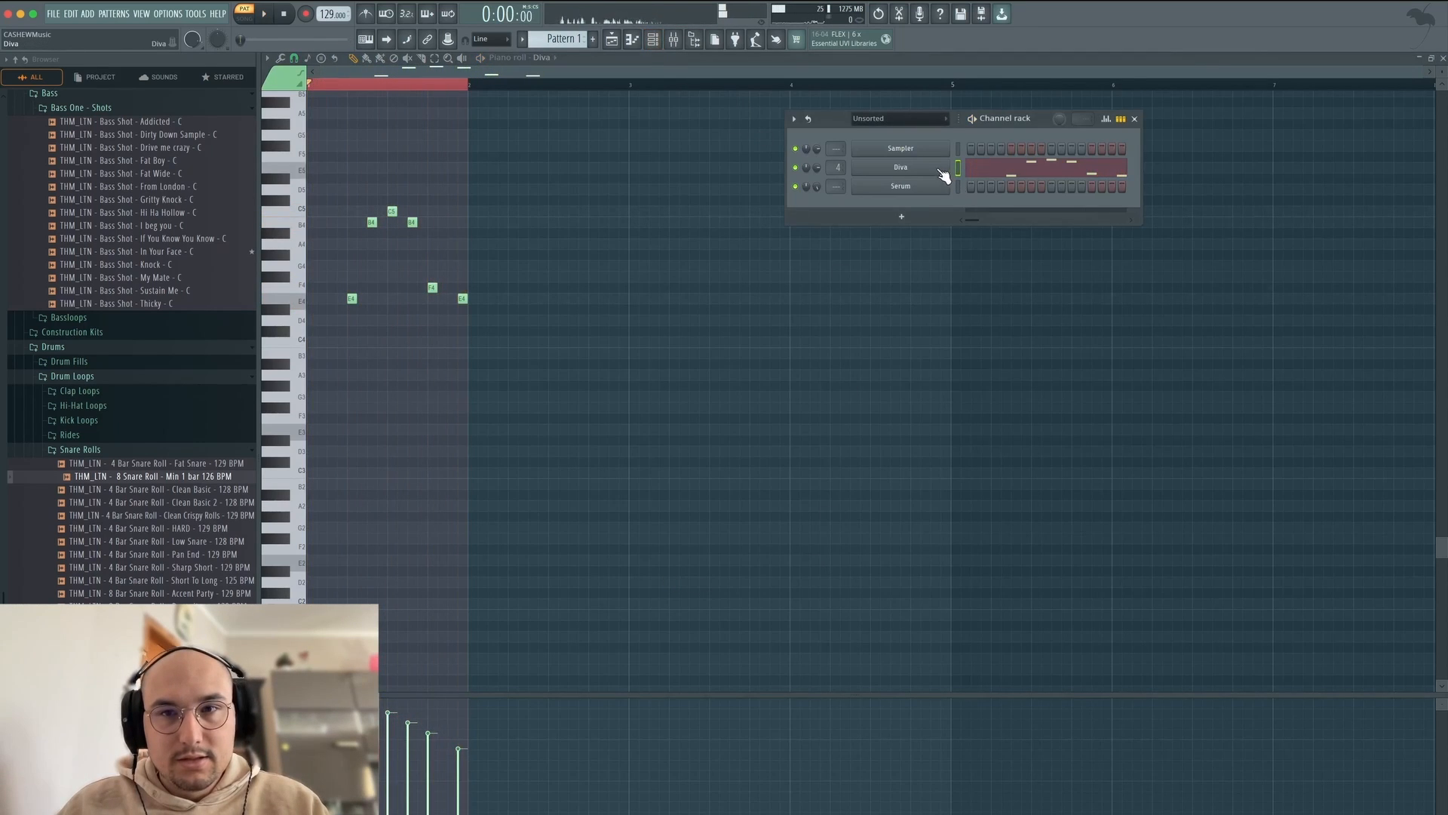
pyautogui.click(858, 166)
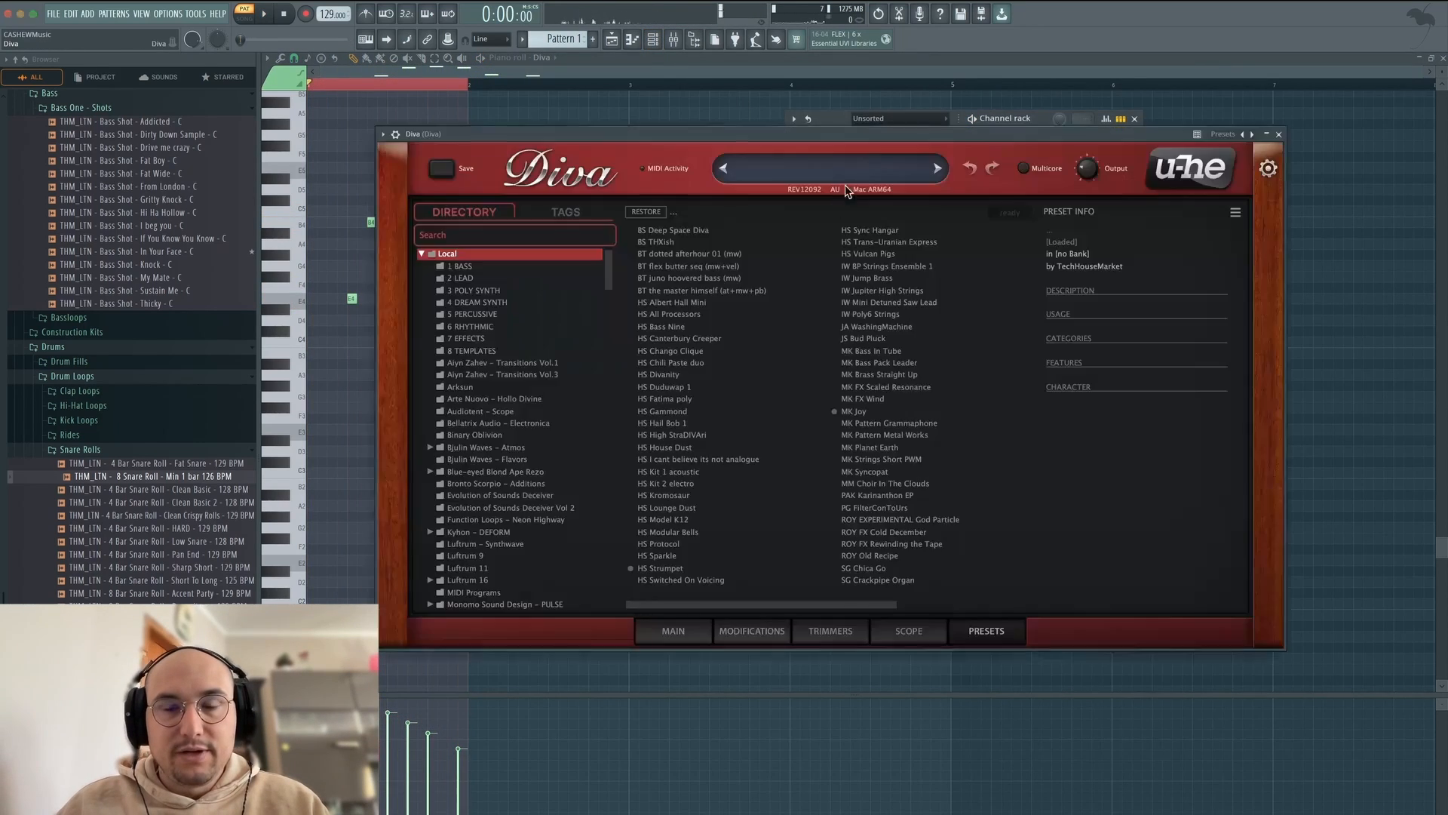
pyautogui.click(698, 629)
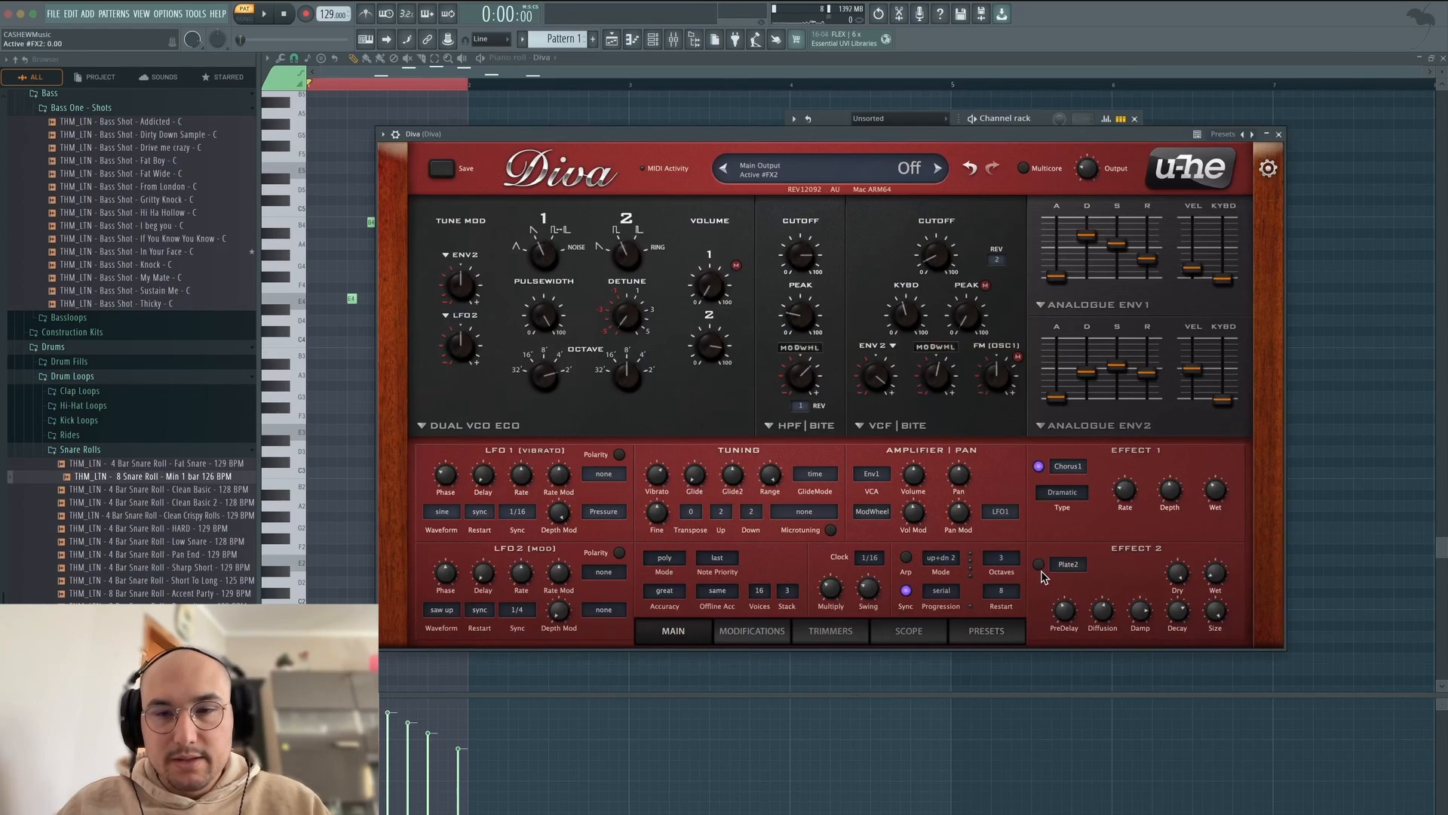
pyautogui.press('space')
pyautogui.moveTo(1087, 171)
pyautogui.mouseDown()
pyautogui.moveTo(1095, 181)
pyautogui.moveTo(1101, 166)
pyautogui.mouseUp()
# - Return to the playlist and play the arrangement from about bar 6 to hear the build-up lead into Pattern 1
pyautogui.press('Escape')
pyautogui.press('Escape')
pyautogui.press('Escape')
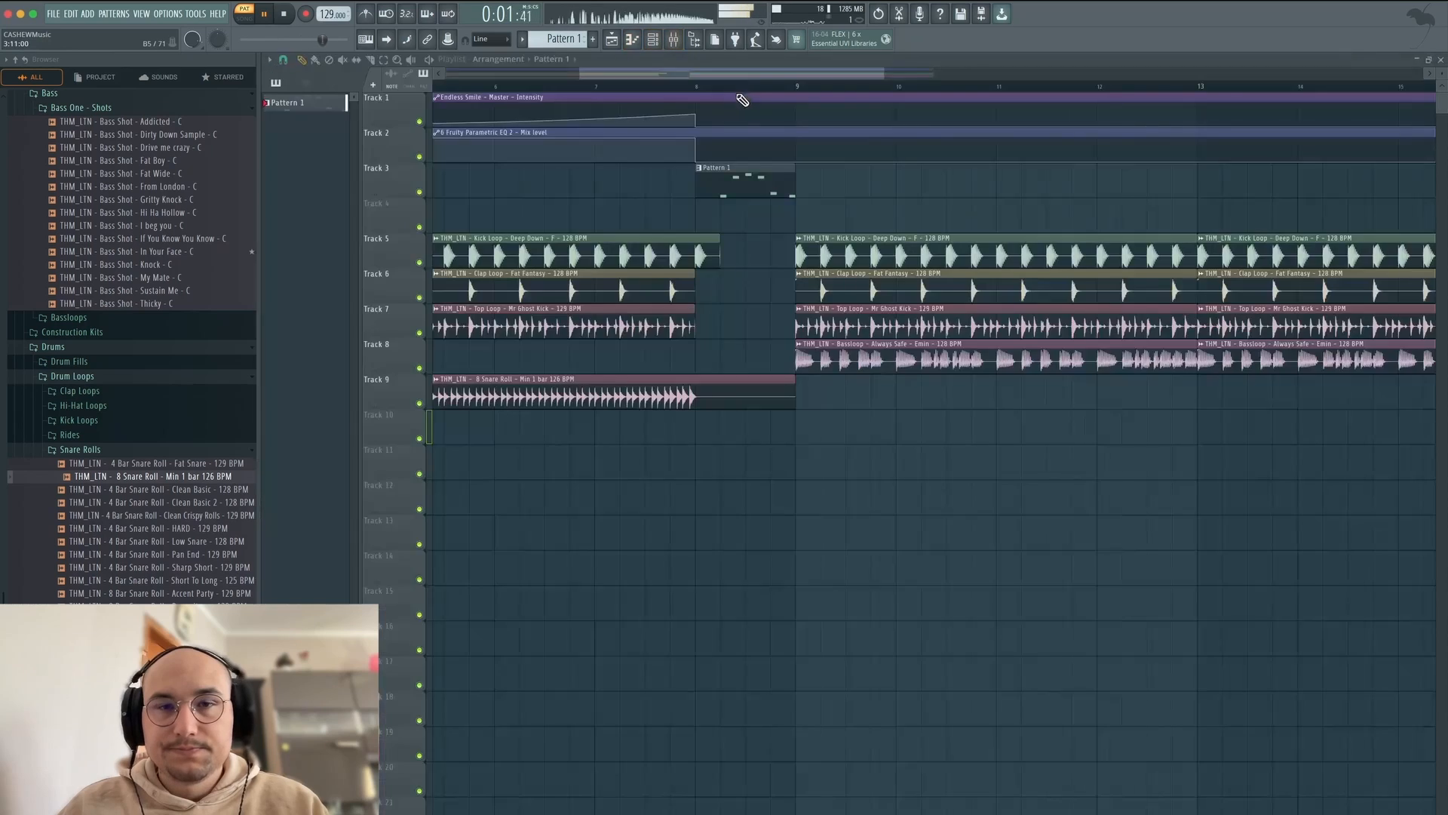
pyautogui.moveTo(747, 90); pyautogui.dragTo(532, 113)
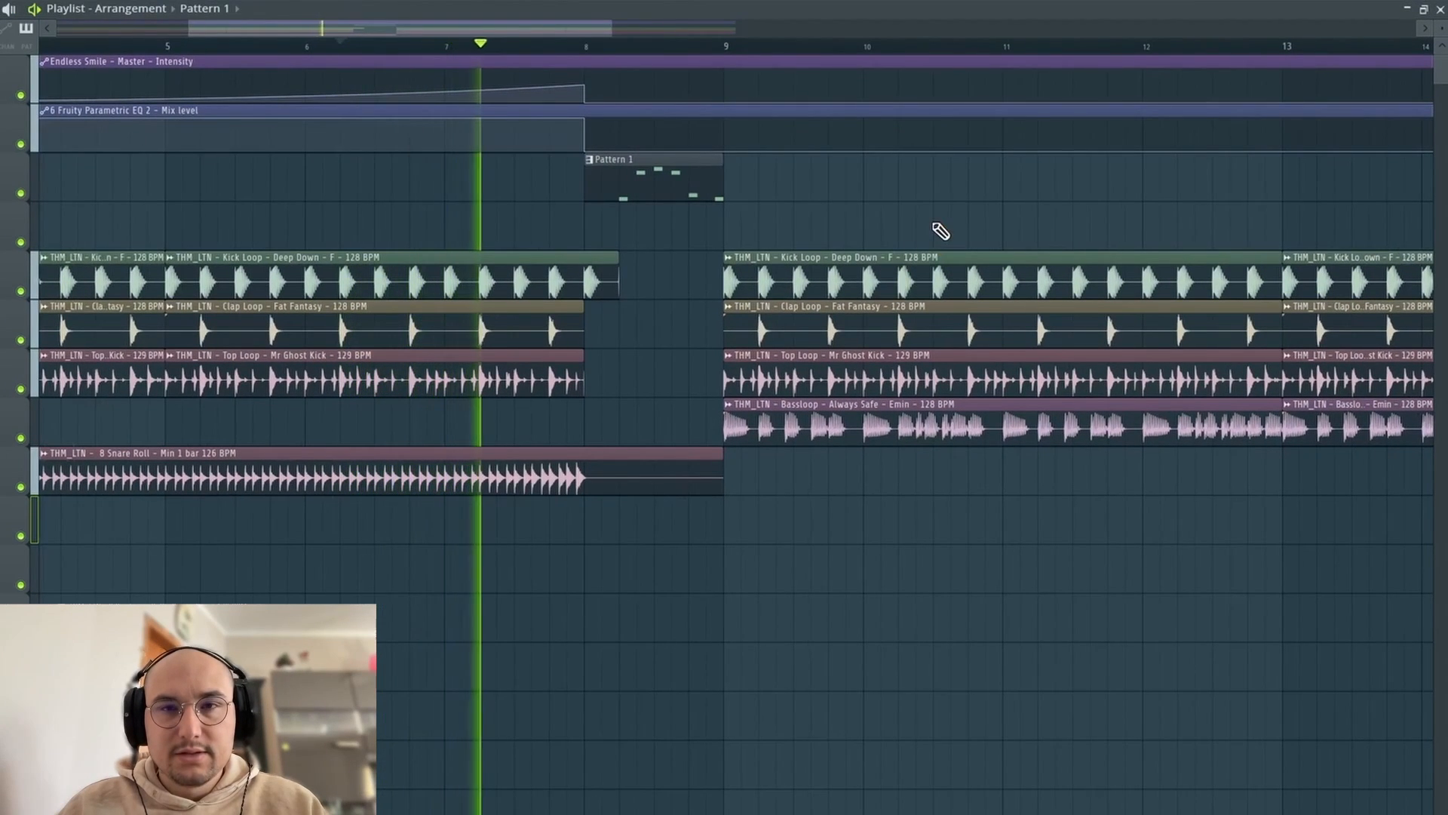
# - Stop playback, open Pattern 1's piano roll, check Diva's mixer track, and return to the playlist
pyautogui.scroll(-4, 1003, 233)
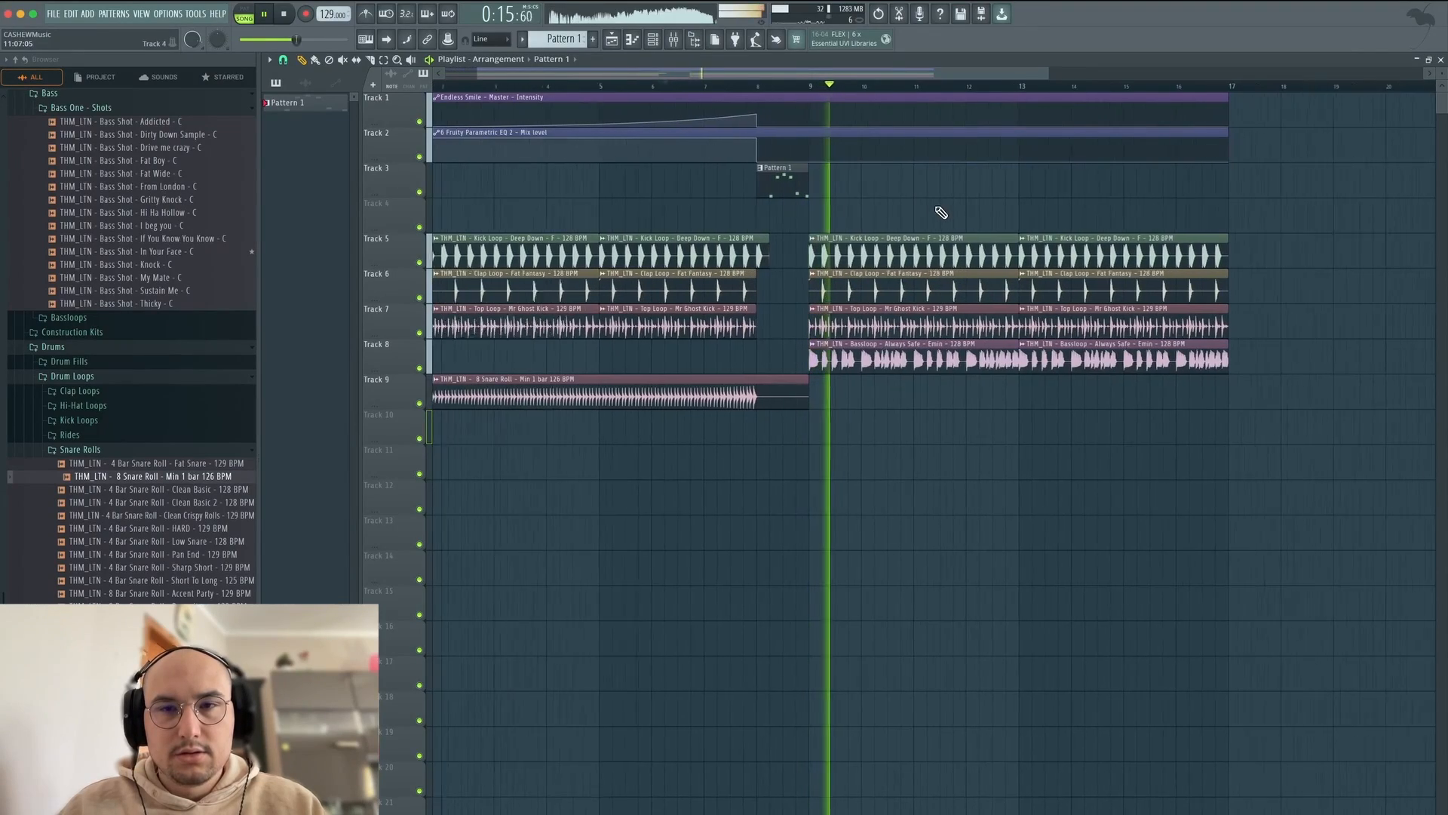
pyautogui.press('space')
pyautogui.doubleClick(770, 179)
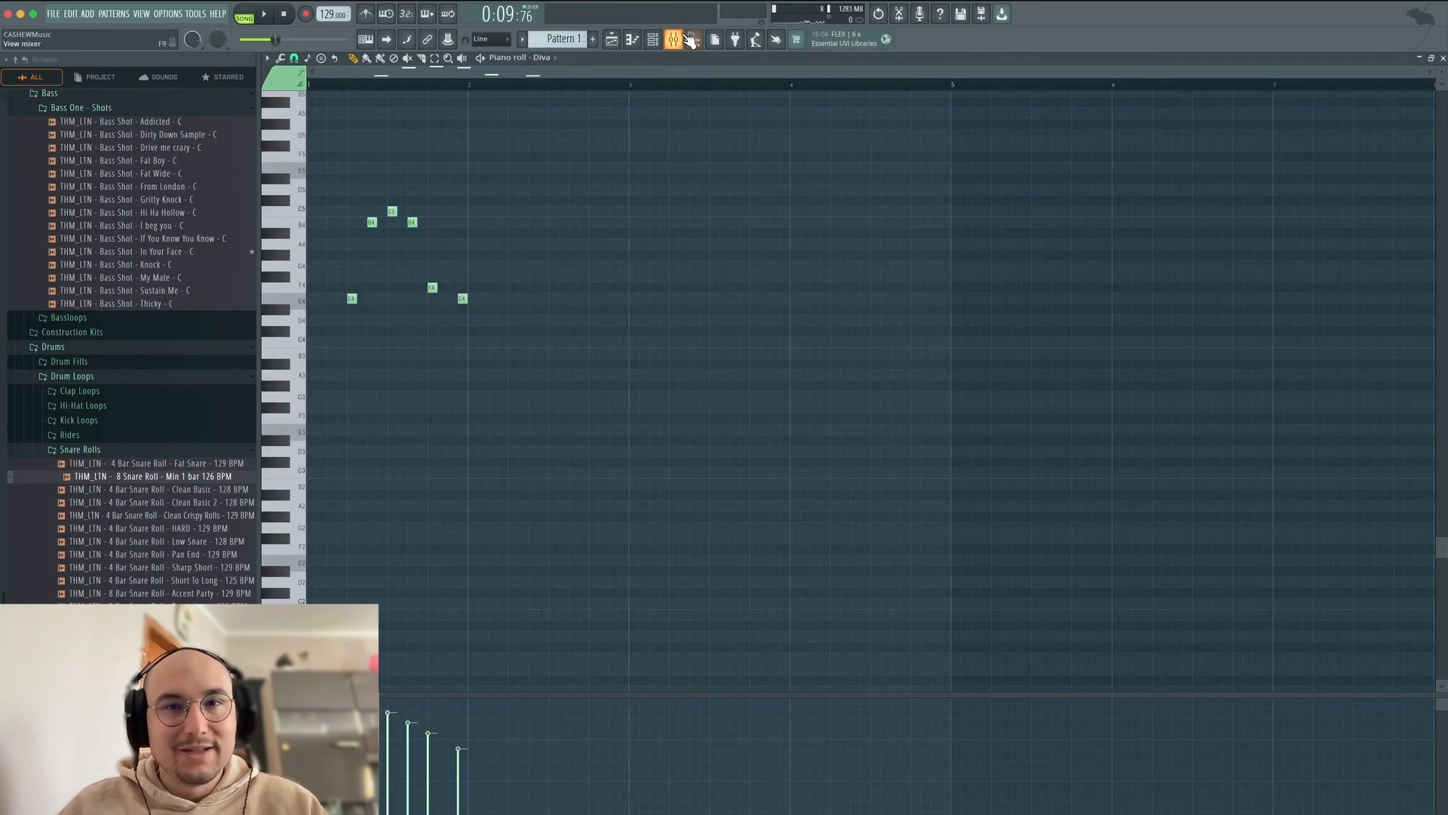
pyautogui.click(690, 40)
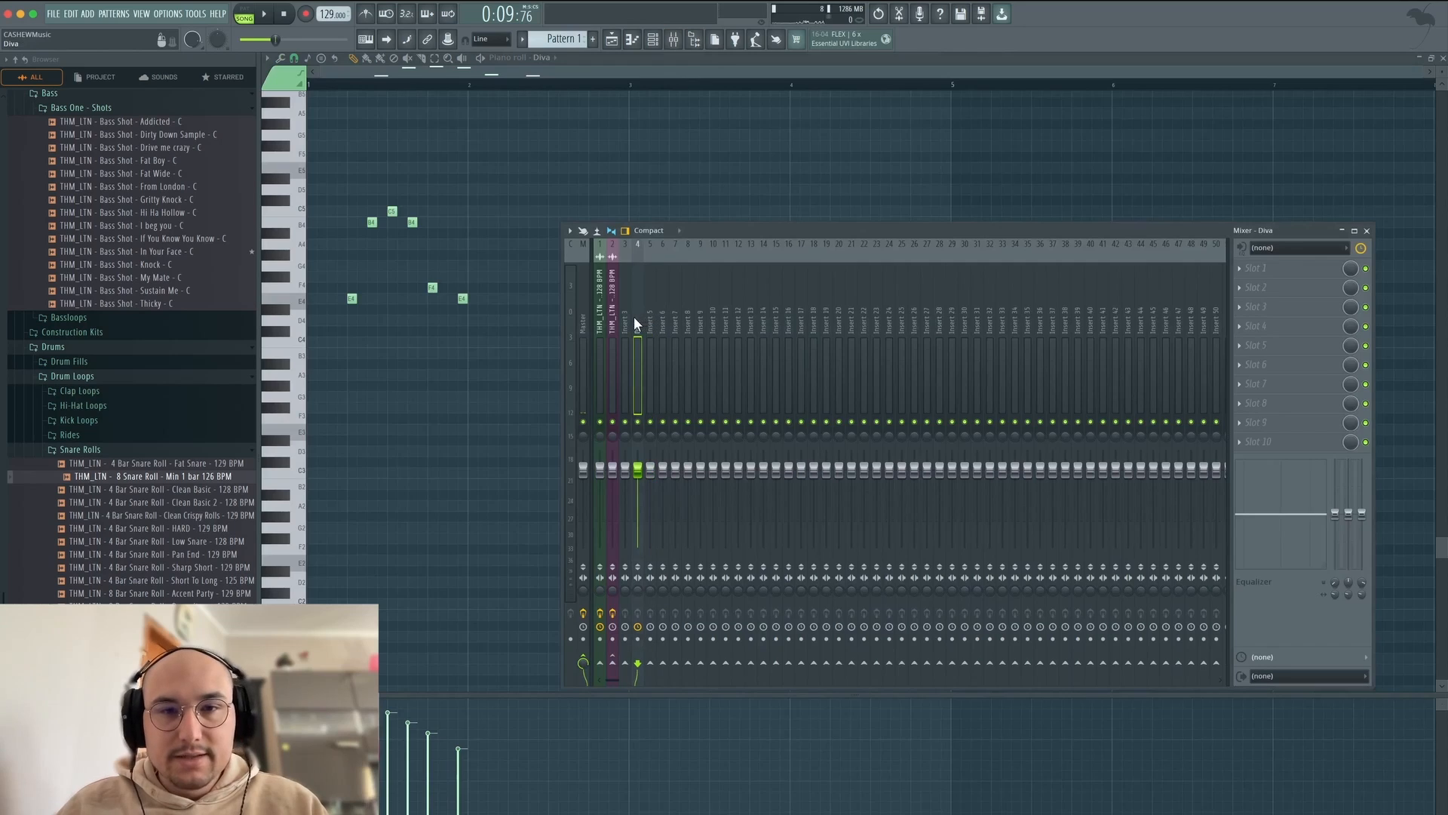
pyautogui.press('F9')
pyautogui.press('F5')
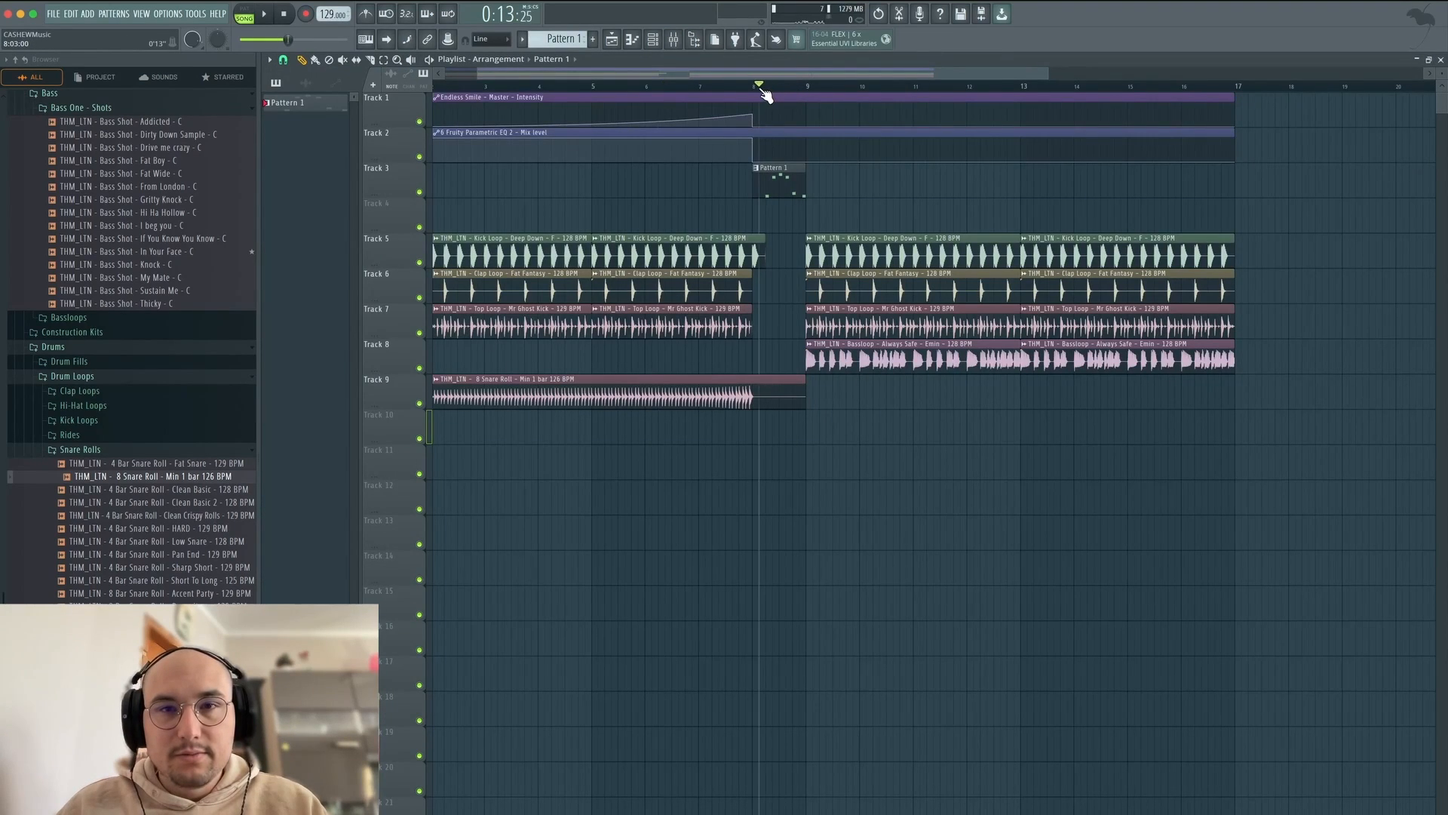
# - Select the playlist timeline from bar 8 to bar 9 and play that pre-drop bar in song mode
pyautogui.moveTo(752, 91); pyautogui.dragTo(794, 93)
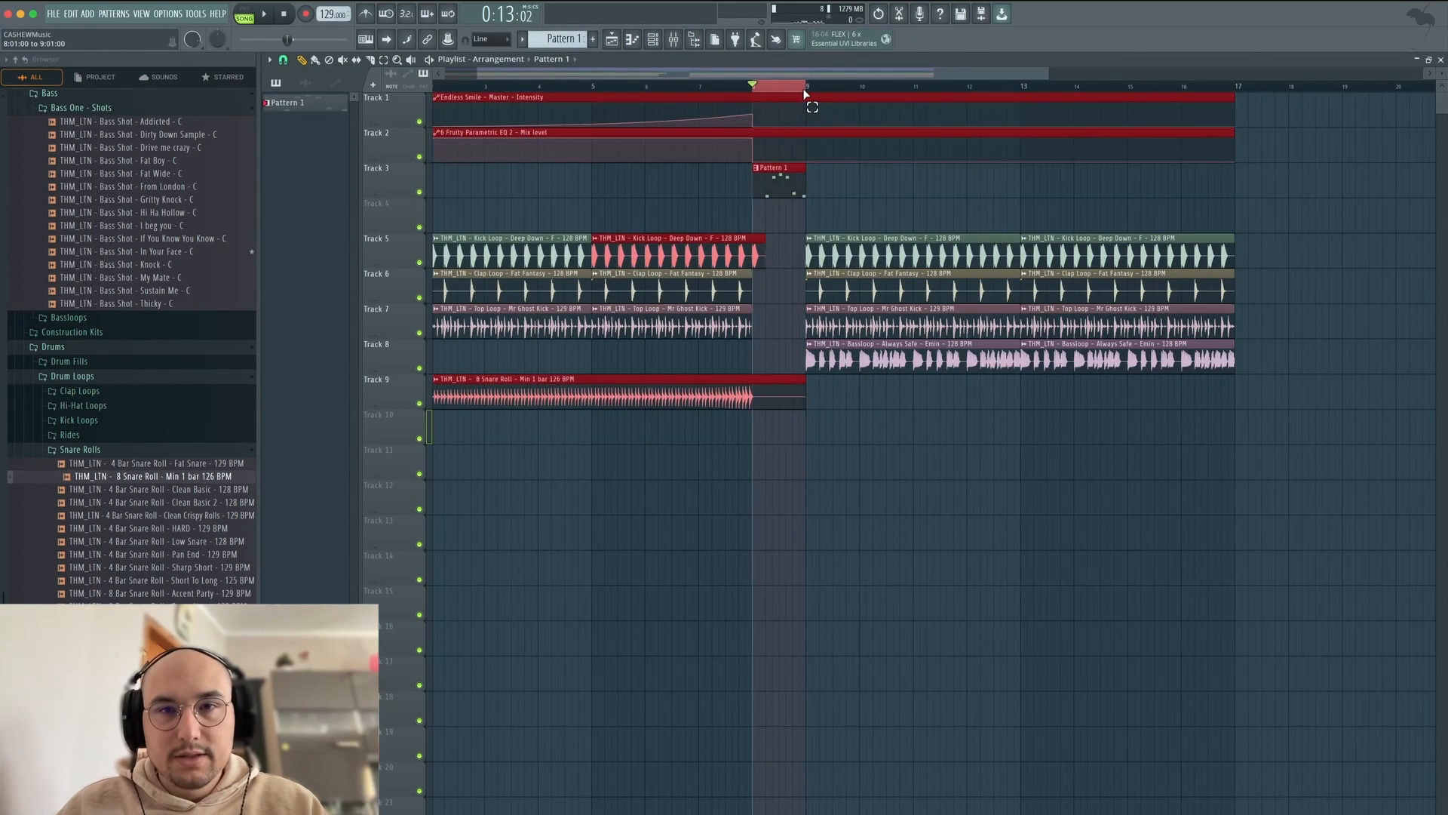
pyautogui.click(249, 17)
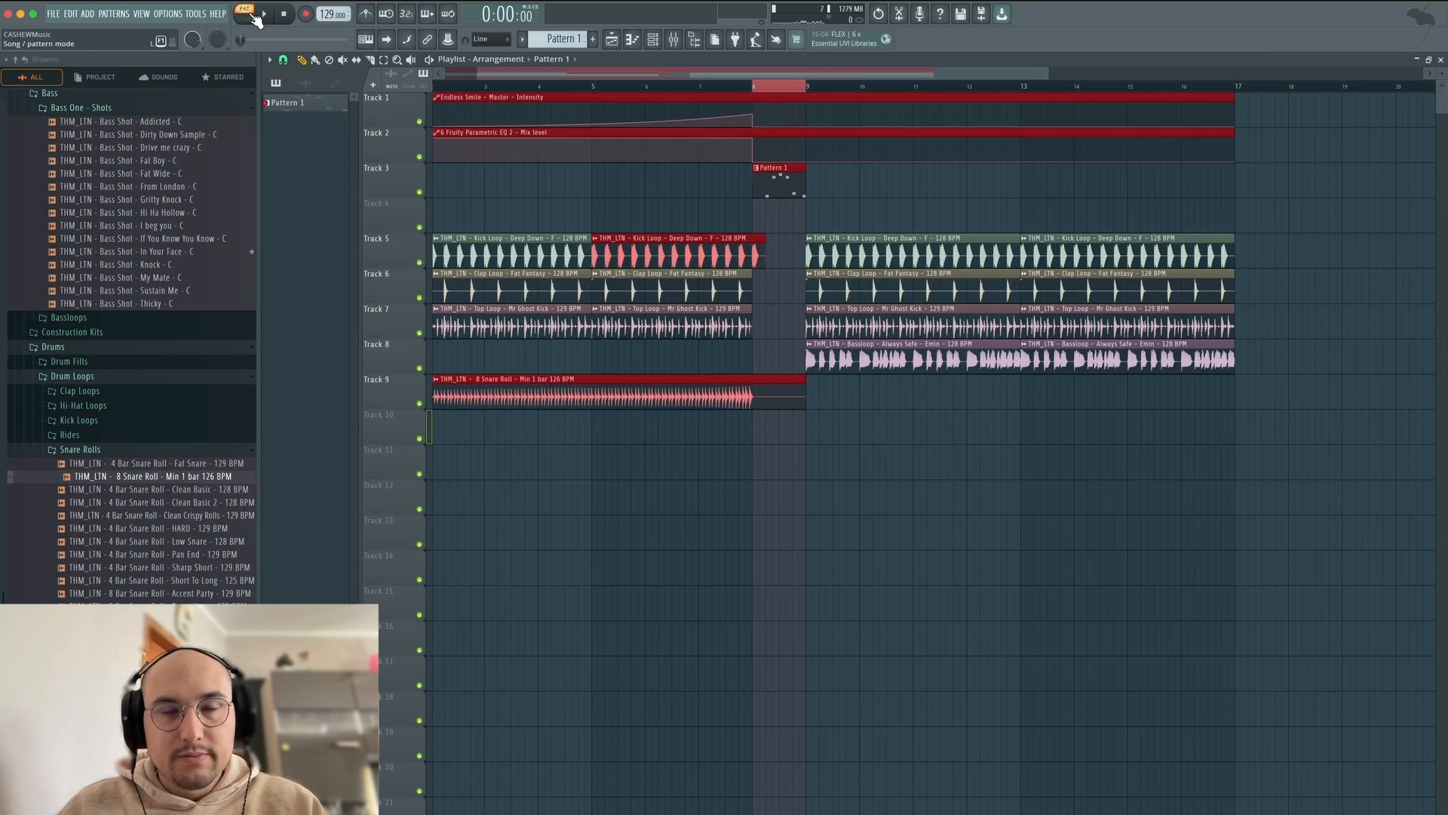
pyautogui.click(249, 17)
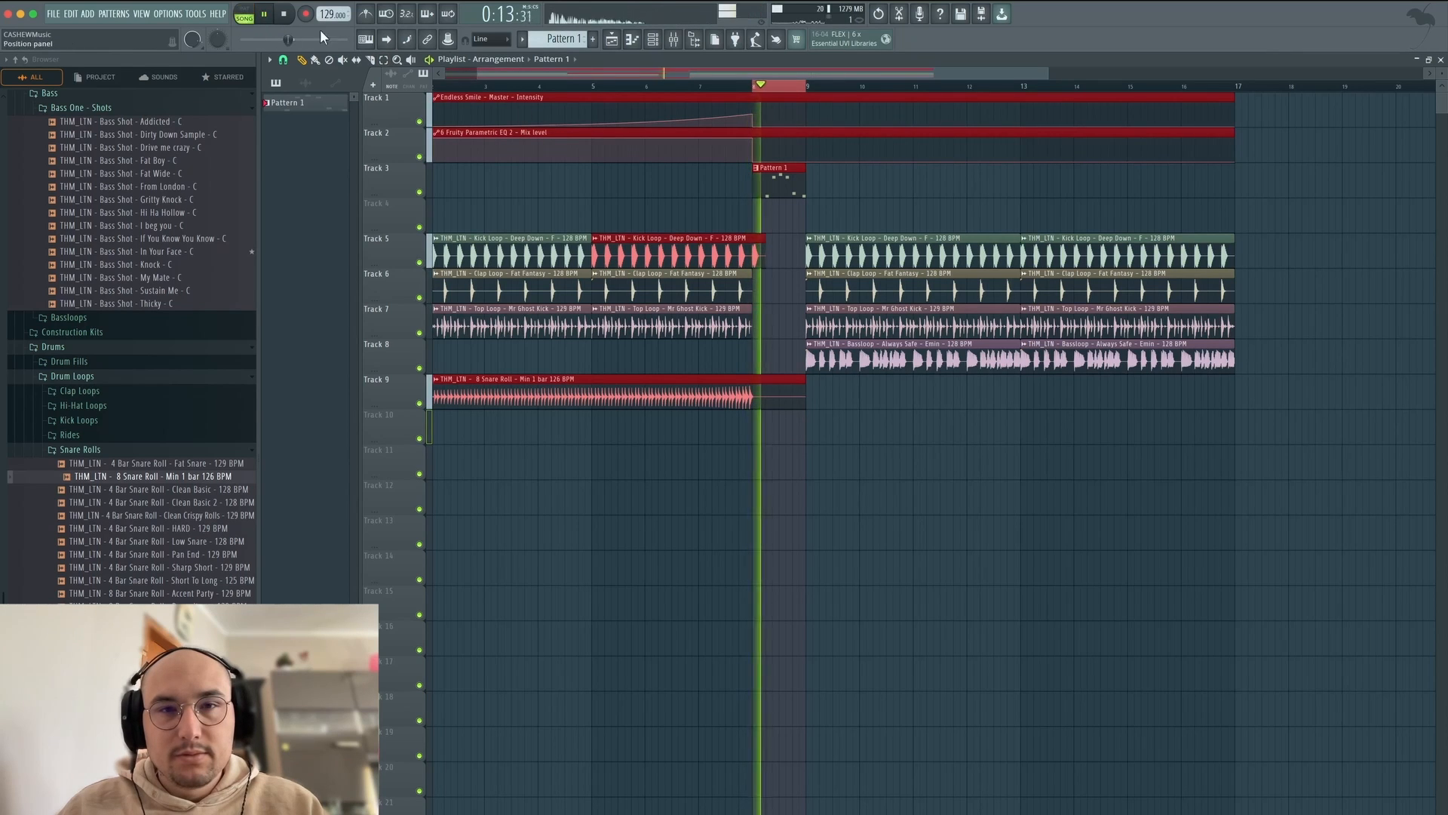
# - Add Fruity Parametric EQ 2 to slot 3 of Diva's mixer track and load its 6db preset
pyautogui.click(675, 41)
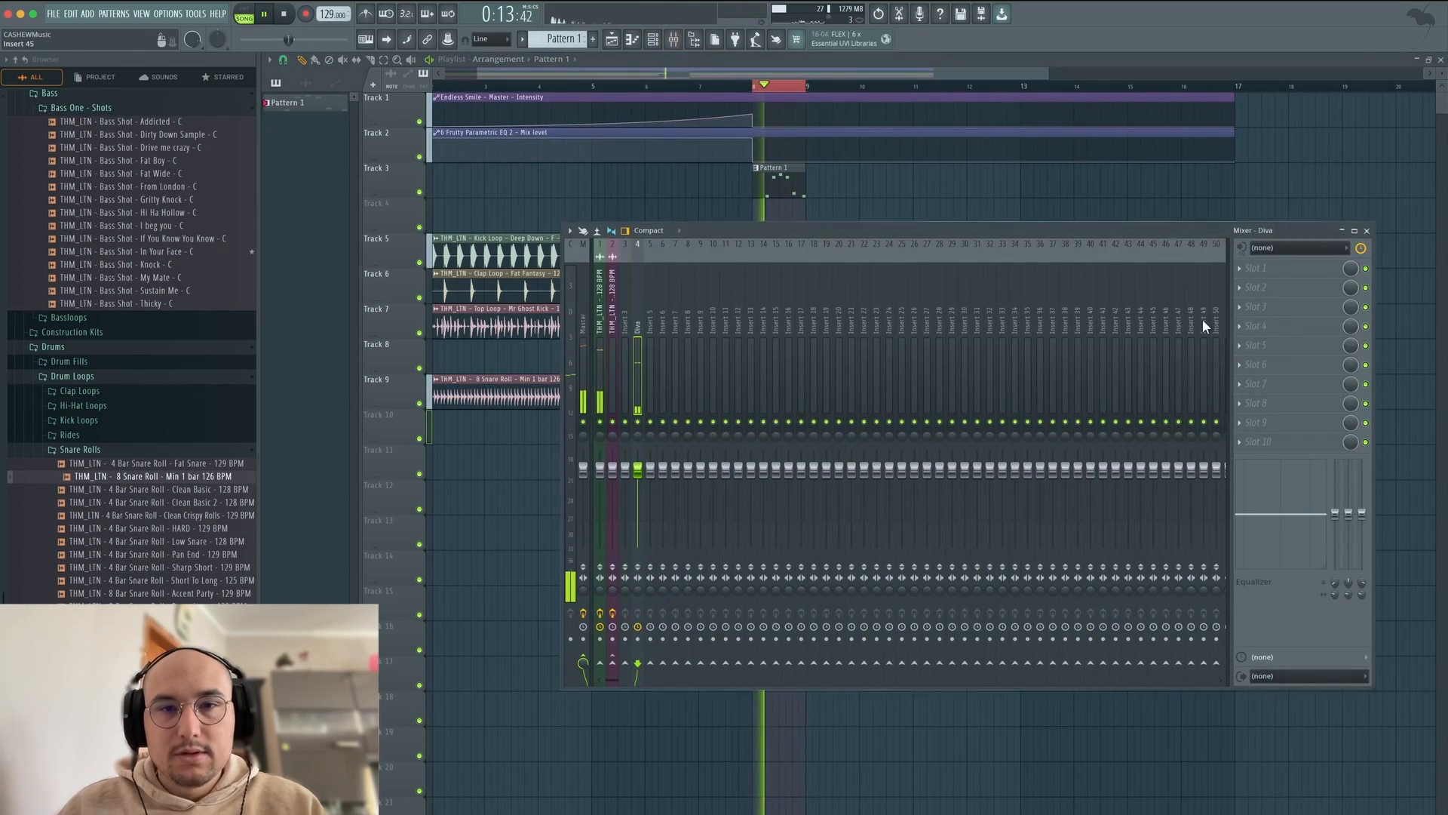
pyautogui.click(1327, 311)
pyautogui.press('6')
pyautogui.press('space')
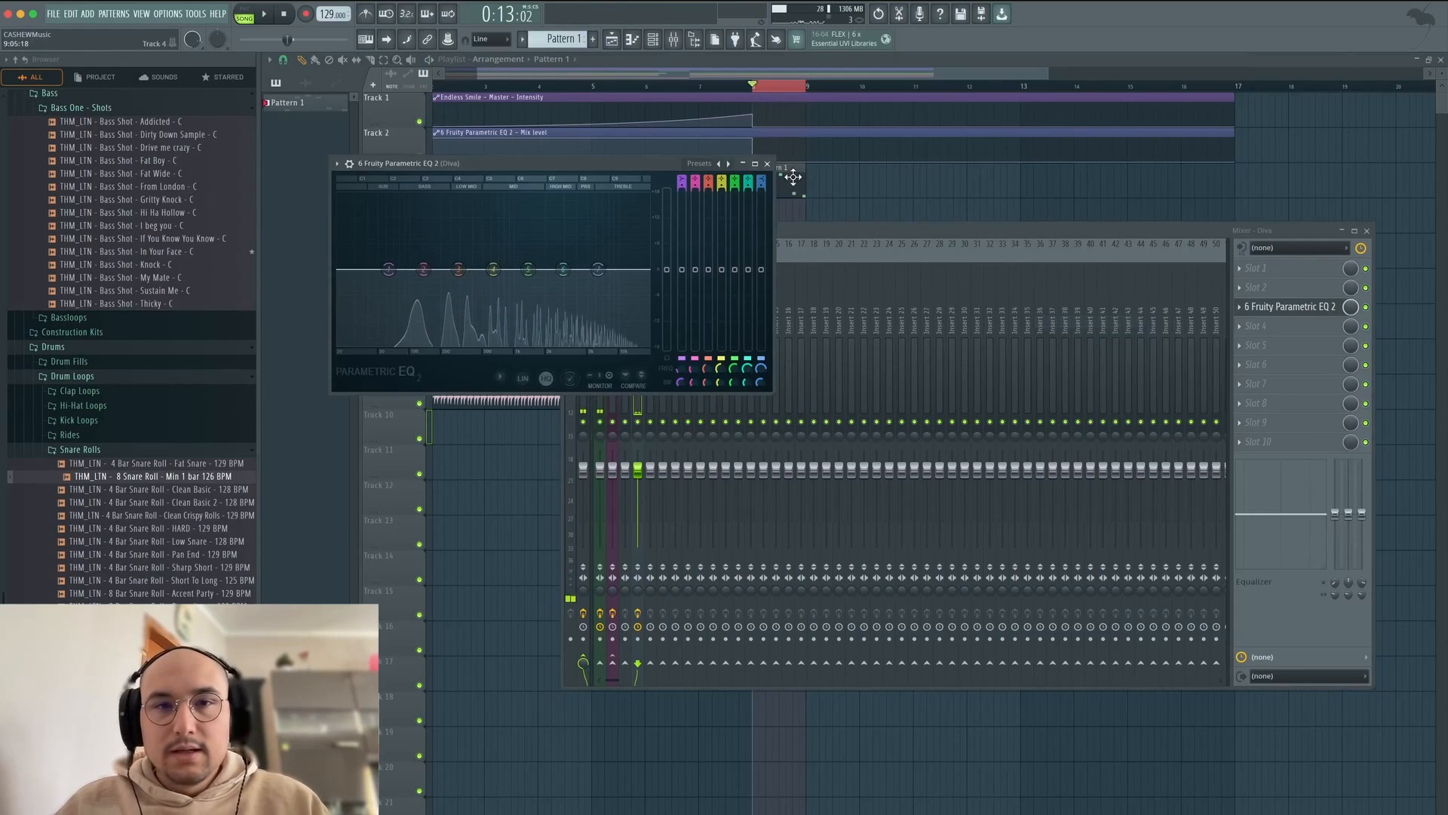
pyautogui.click(712, 174)
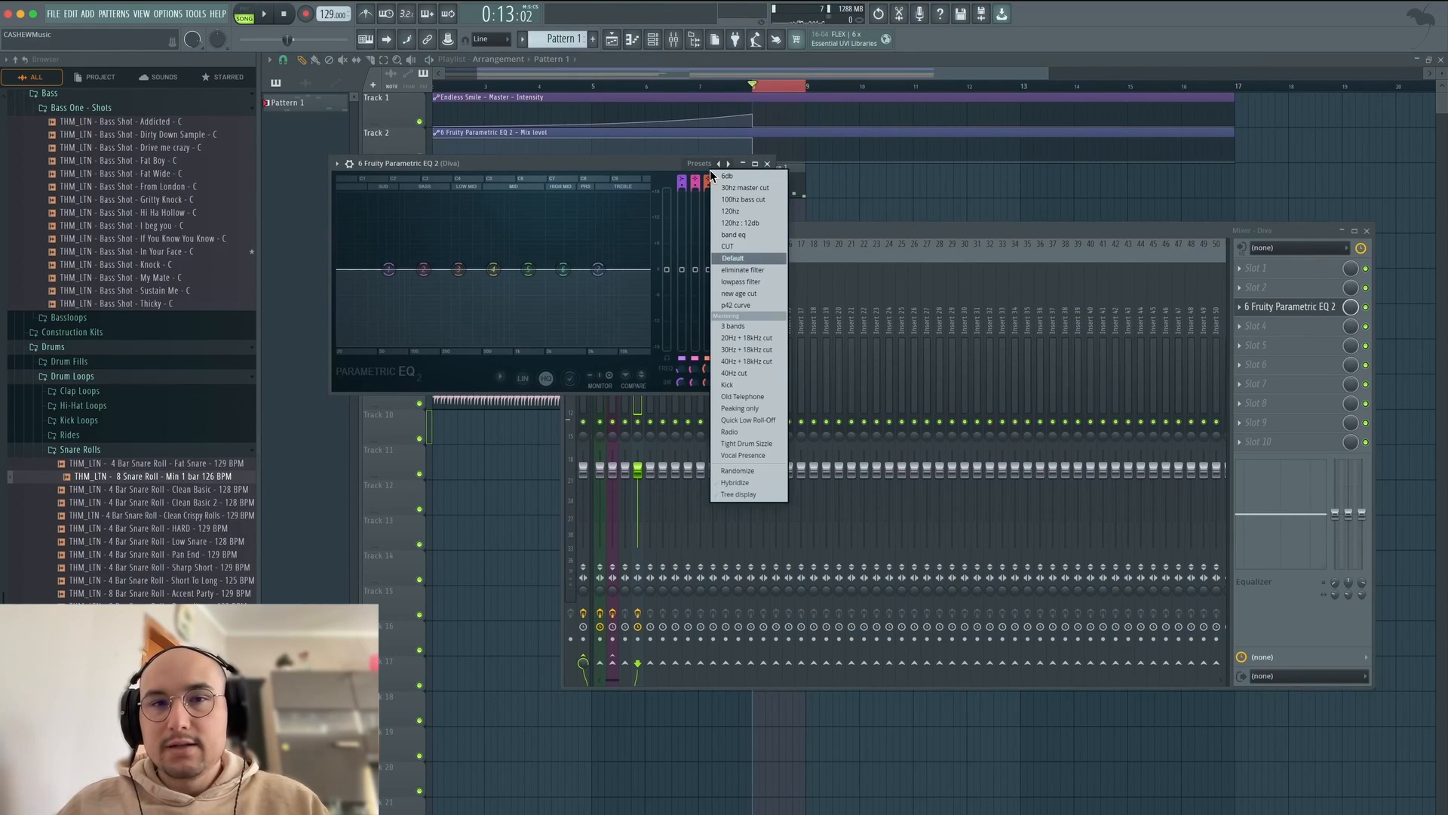
pyautogui.click(725, 175)
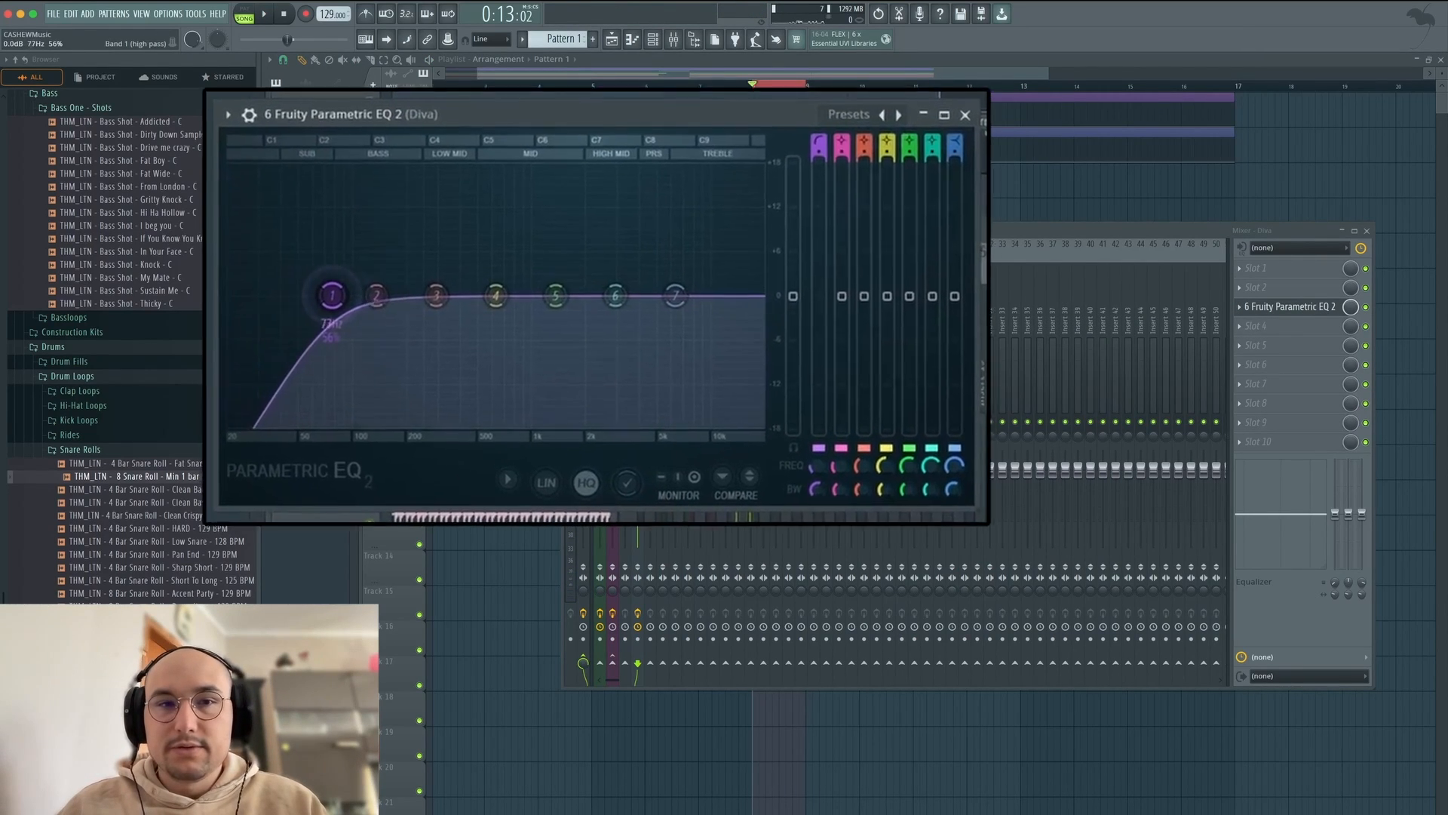
# - Sweep the equalizer's high-pass band while auditioning the lead and set its cutoff to about 128 Hz
pyautogui.press('space')
pyautogui.moveTo(371, 306)
pyautogui.mouseDown()
pyautogui.moveTo(388, 306)
pyautogui.moveTo(358, 306)
pyautogui.mouseUp()
pyautogui.press('space')
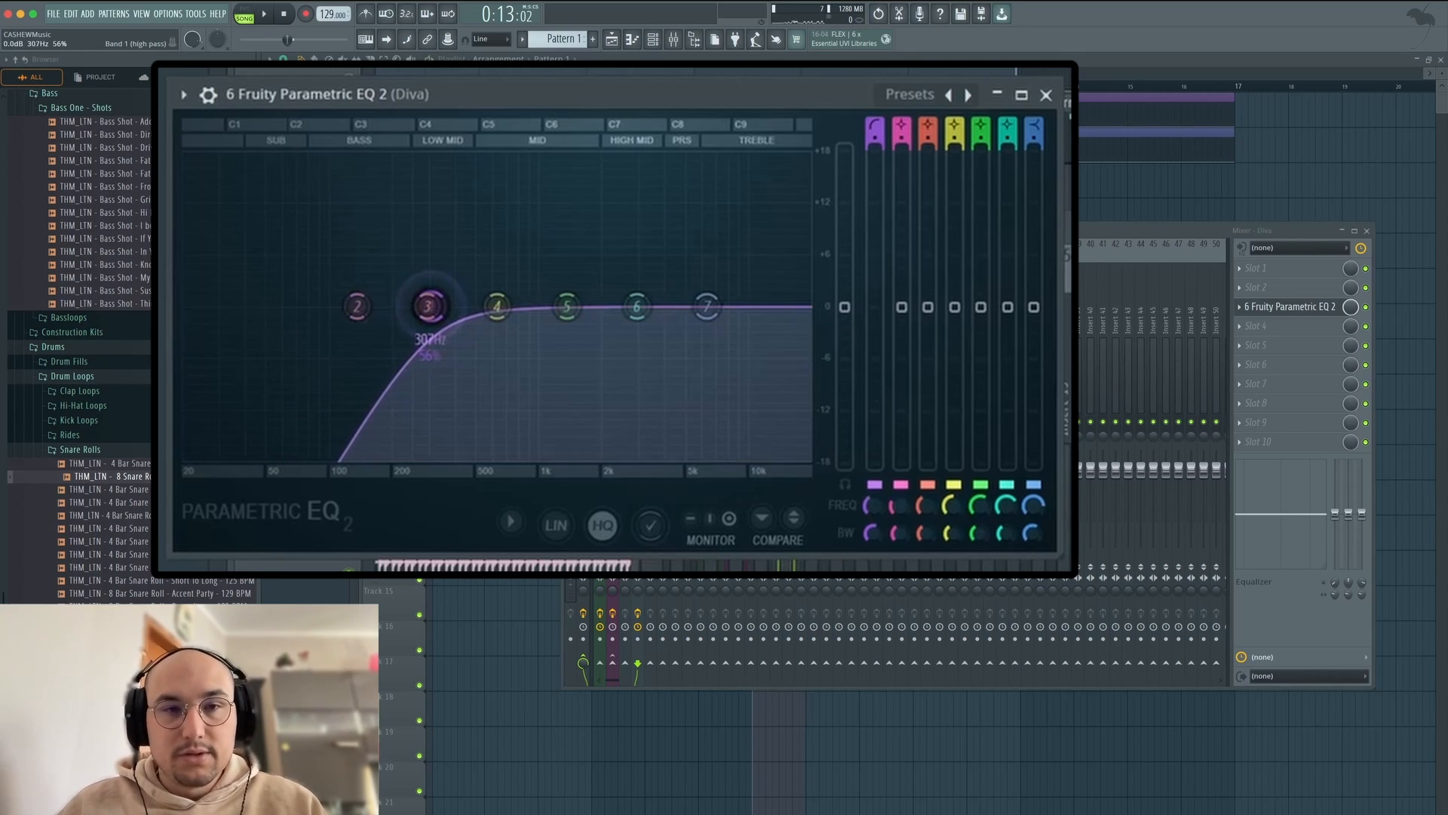
pyautogui.press('space')
pyautogui.press('space')
pyautogui.moveTo(431, 307); pyautogui.dragTo(404, 306)
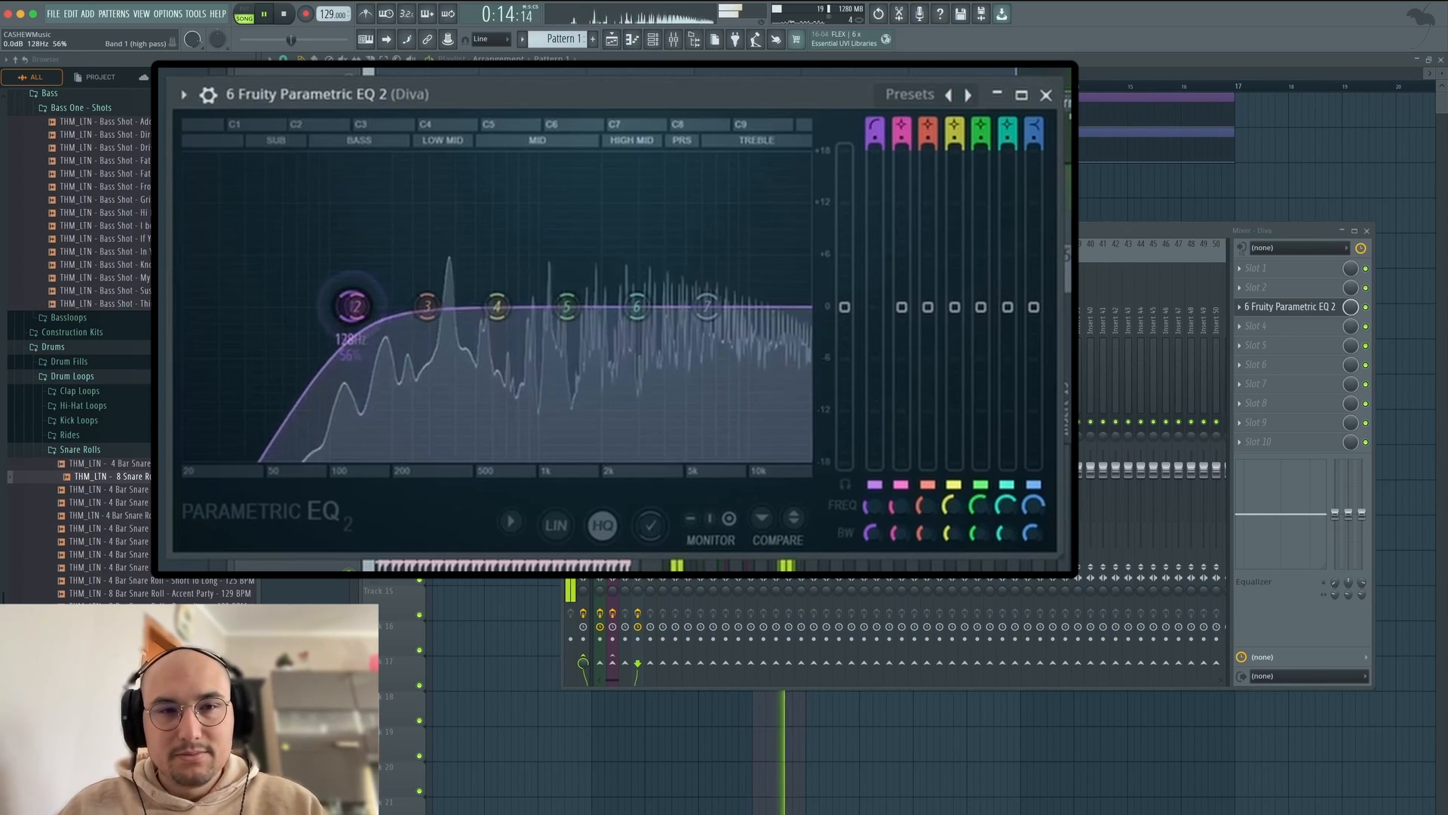
pyautogui.press('space')
# - Boost band 3 in the low mids and the band 7 high shelf, audition the changes, and close the equalizer
pyautogui.moveTo(428, 306); pyautogui.dragTo(403, 285)
pyautogui.press('space')
pyautogui.press('space')
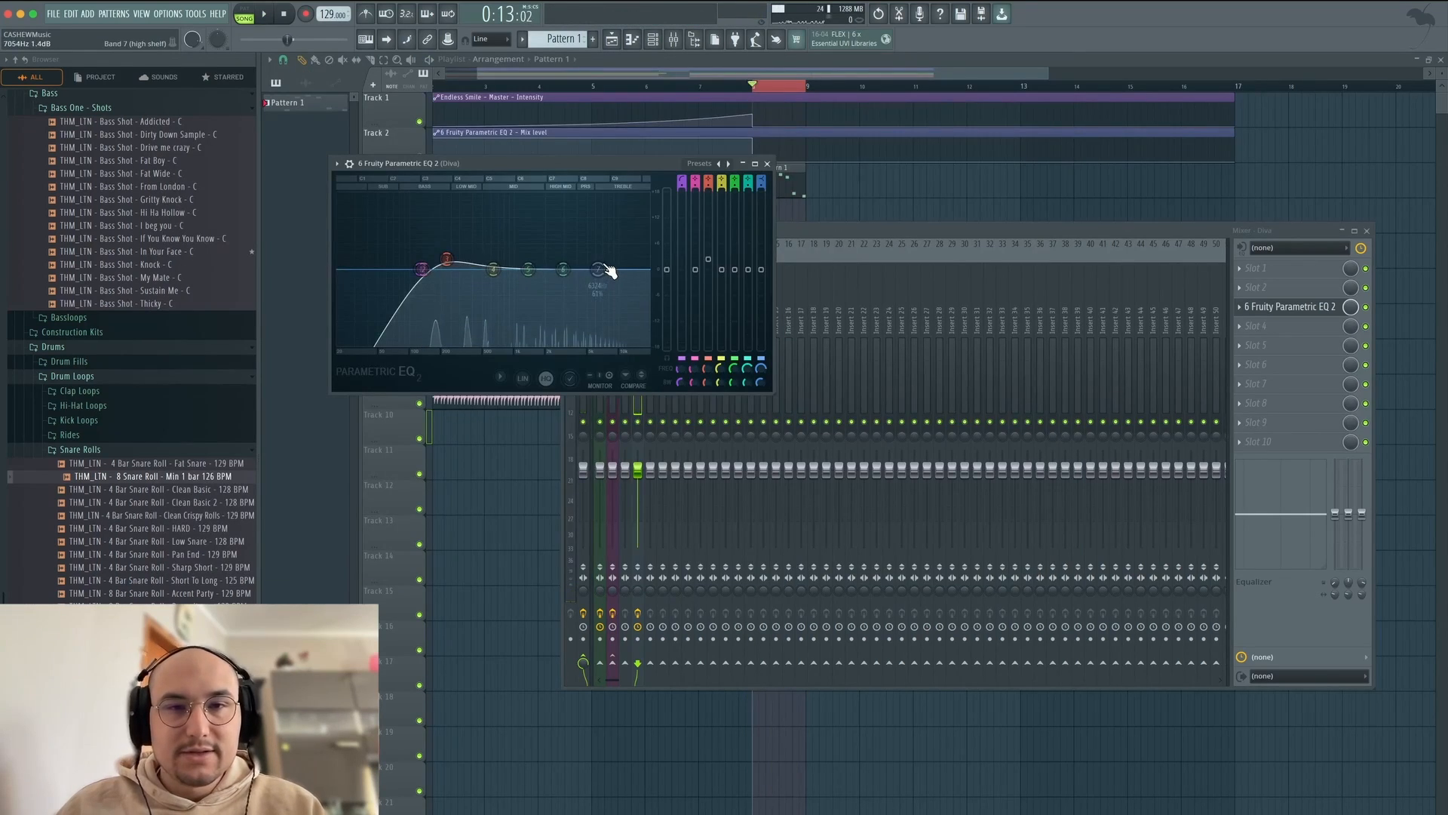
pyautogui.press('space')
pyautogui.moveTo(600, 259); pyautogui.dragTo(589, 235)
pyautogui.press('space')
pyautogui.press('Escape')
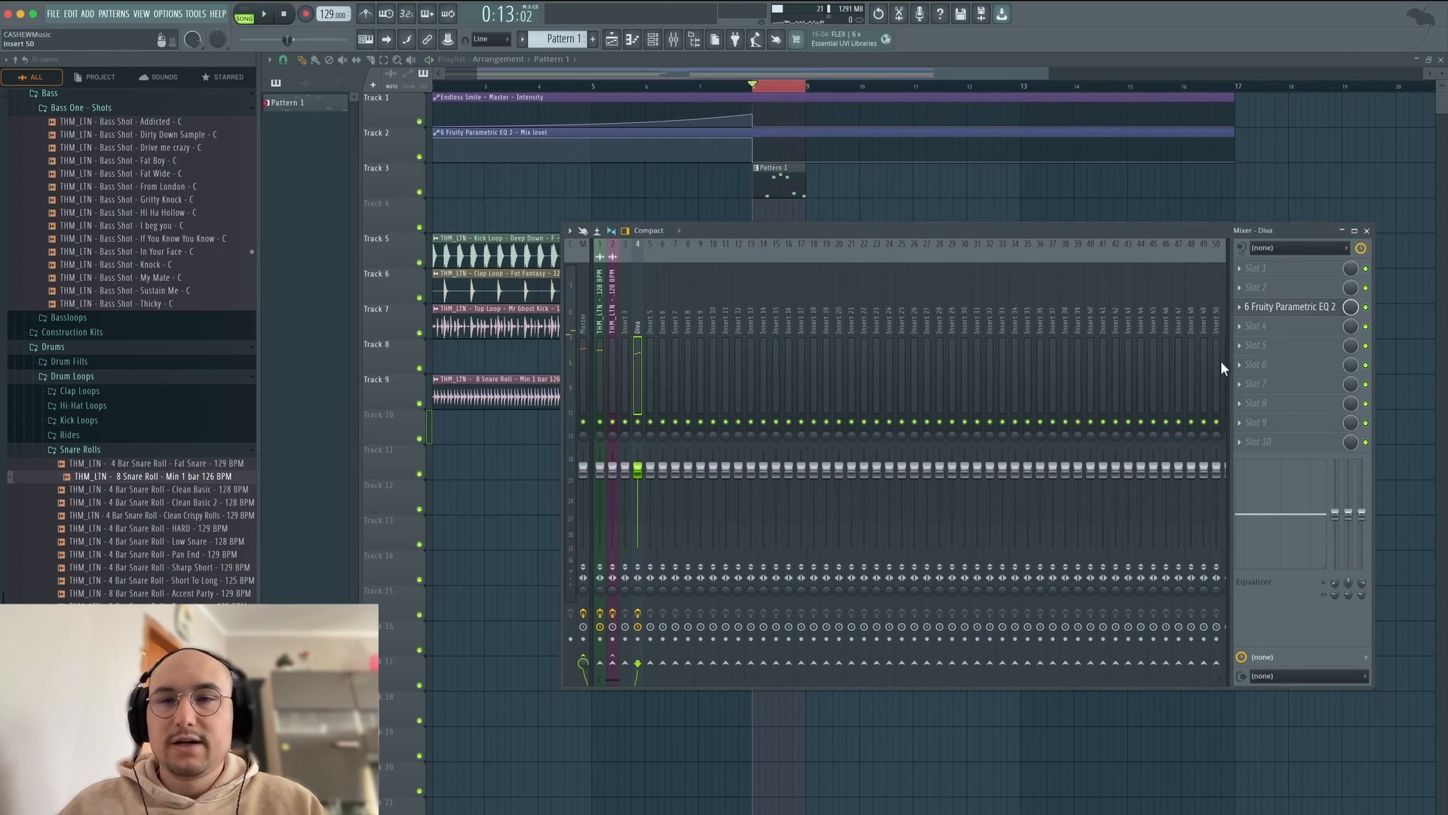
# - Add Fruity WaveShaper to slot 2 of Diva's mixer track, ahead of the equalizer, and place its window over the mixer
pyautogui.click(1295, 298)
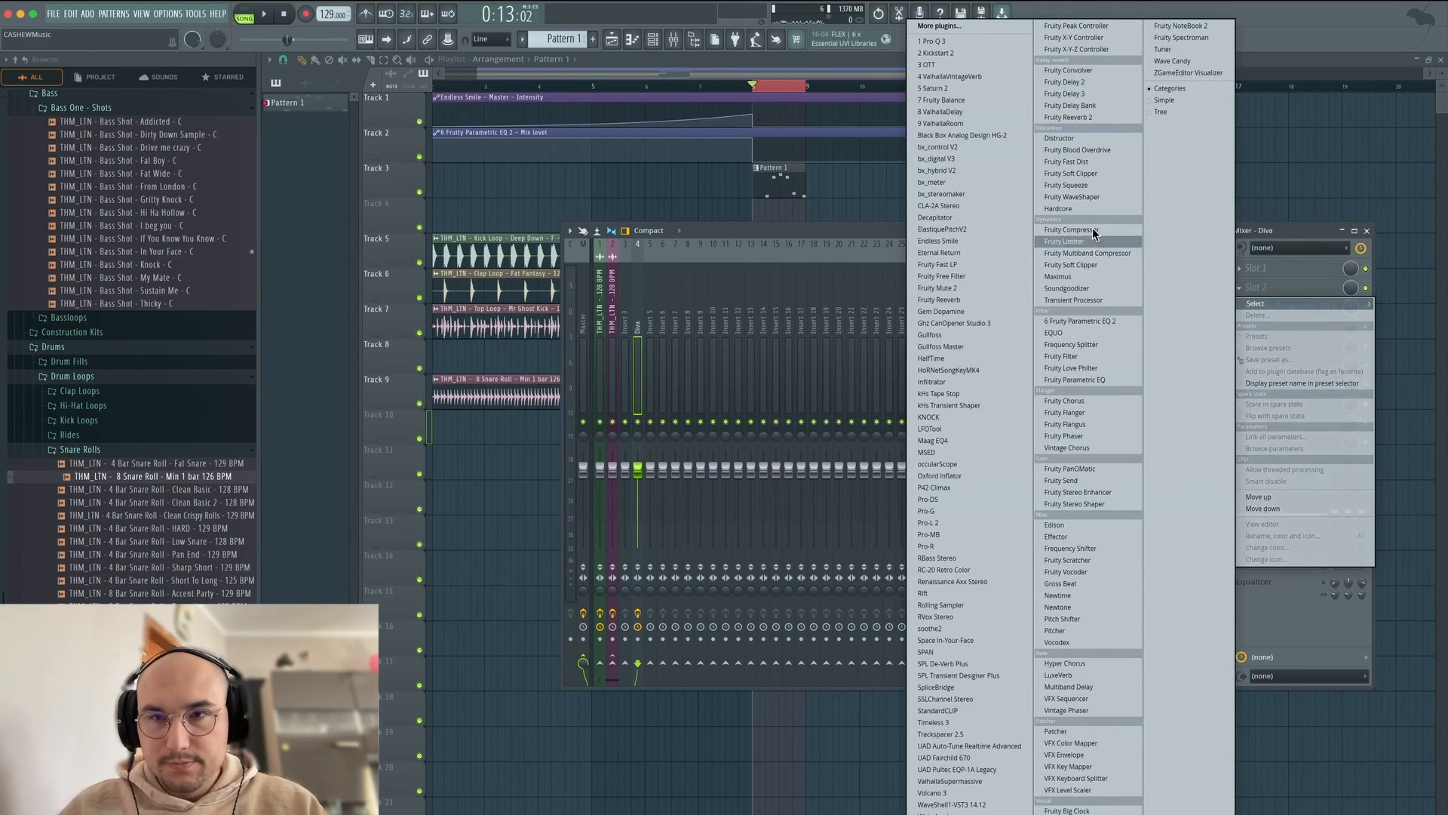
pyautogui.click(1199, 327)
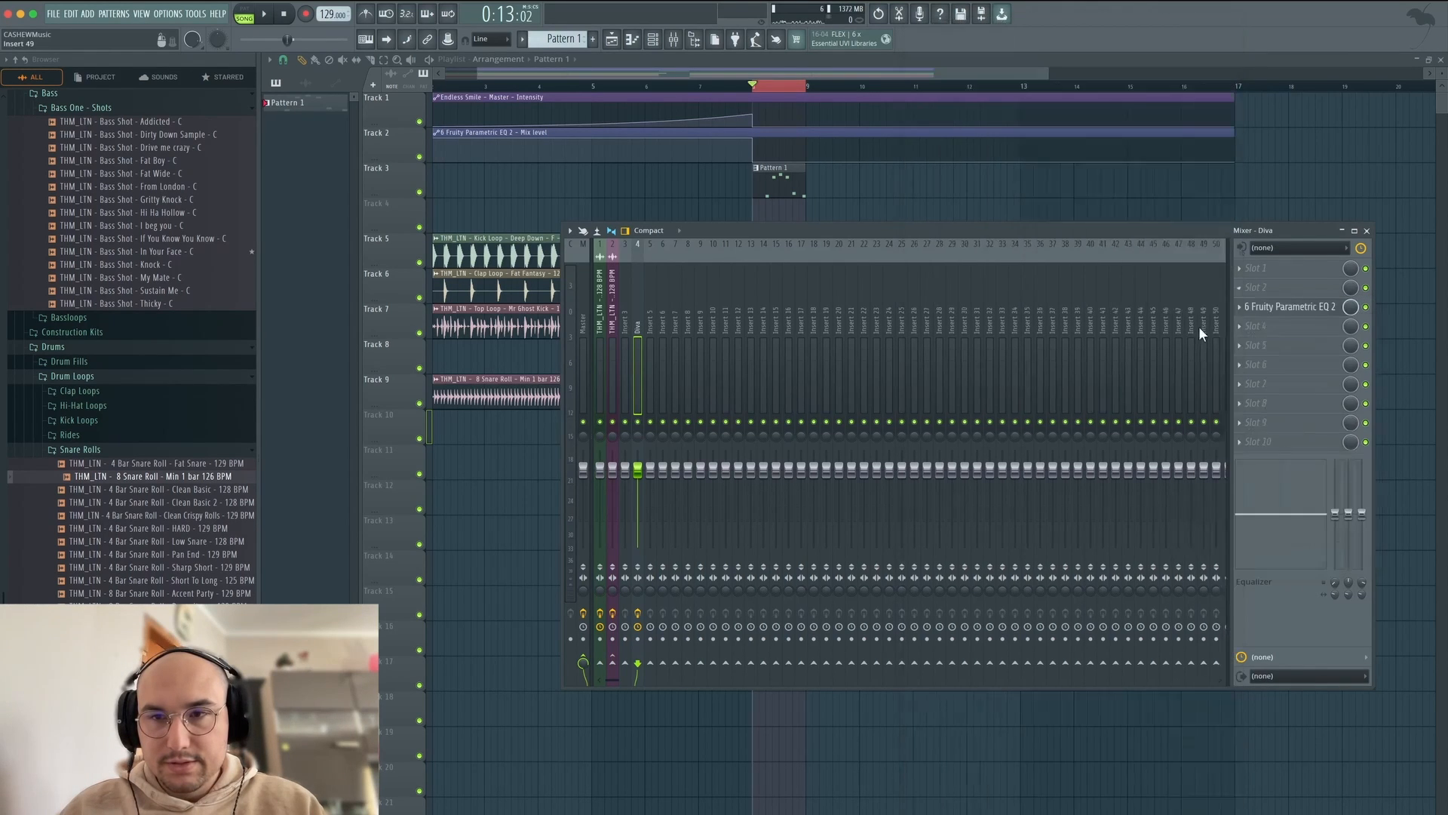
pyautogui.click(1260, 291)
pyautogui.write('wavesha')
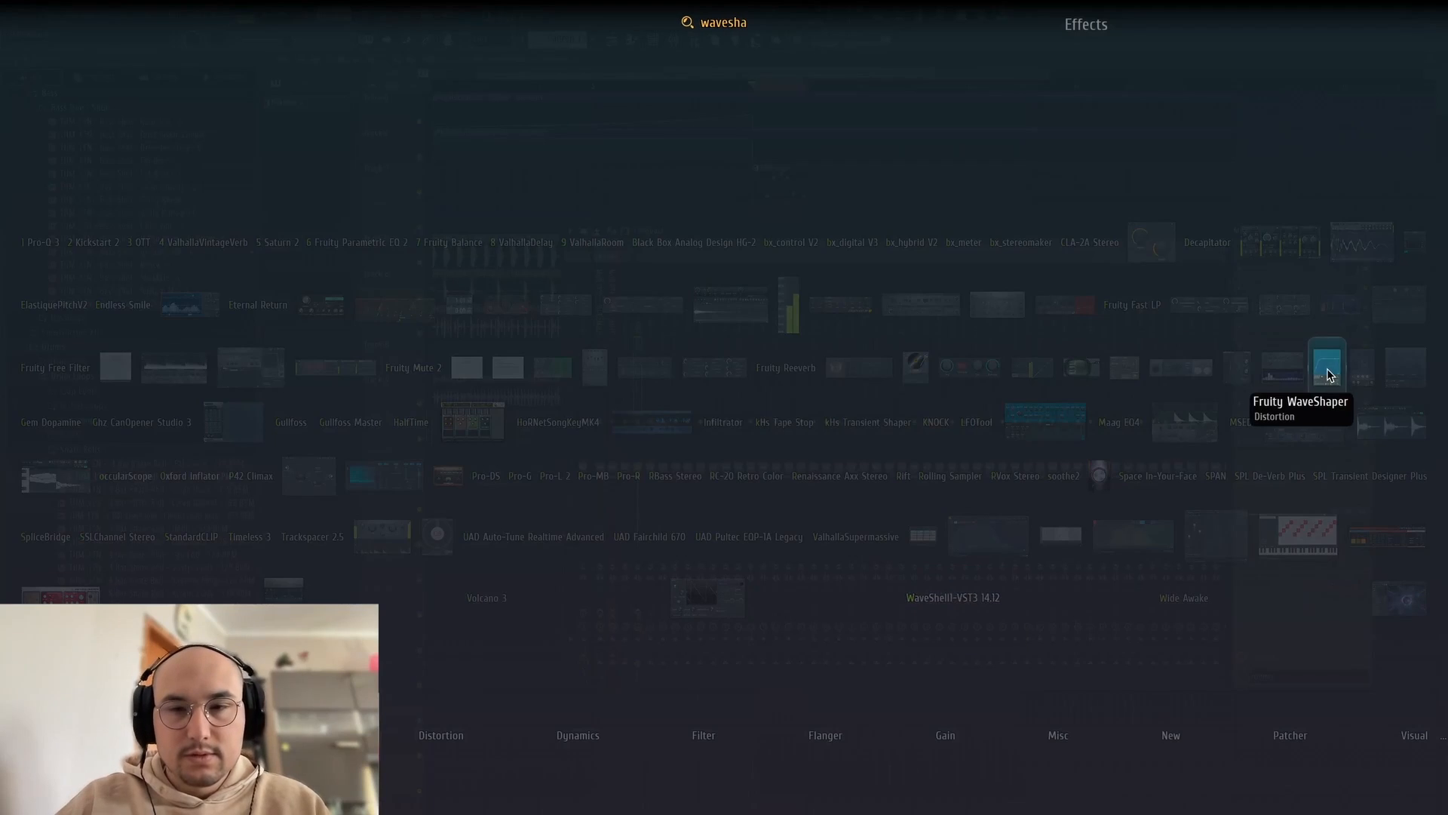
pyautogui.click(1328, 368)
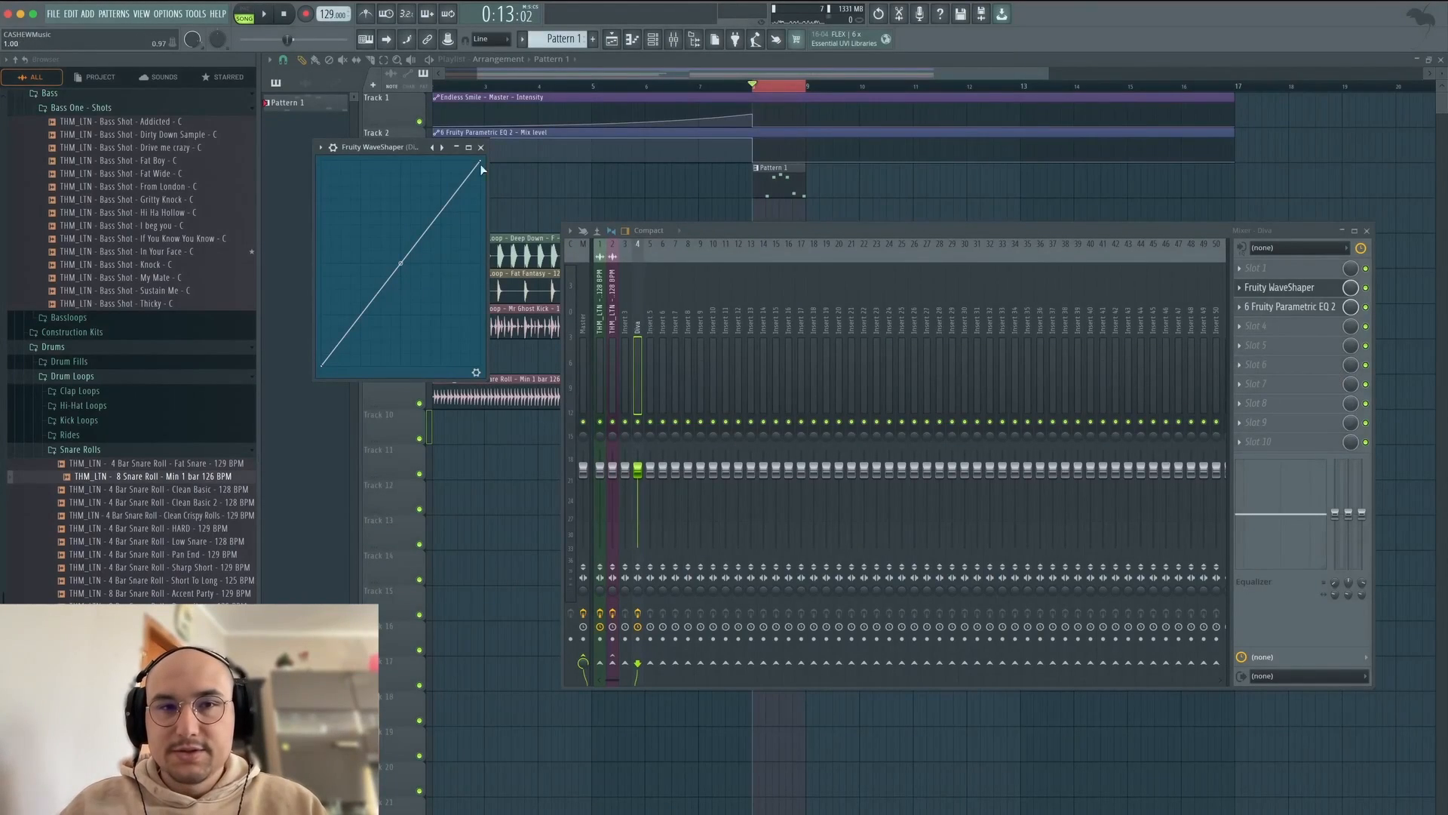
pyautogui.moveTo(380, 147); pyautogui.dragTo(736, 258)
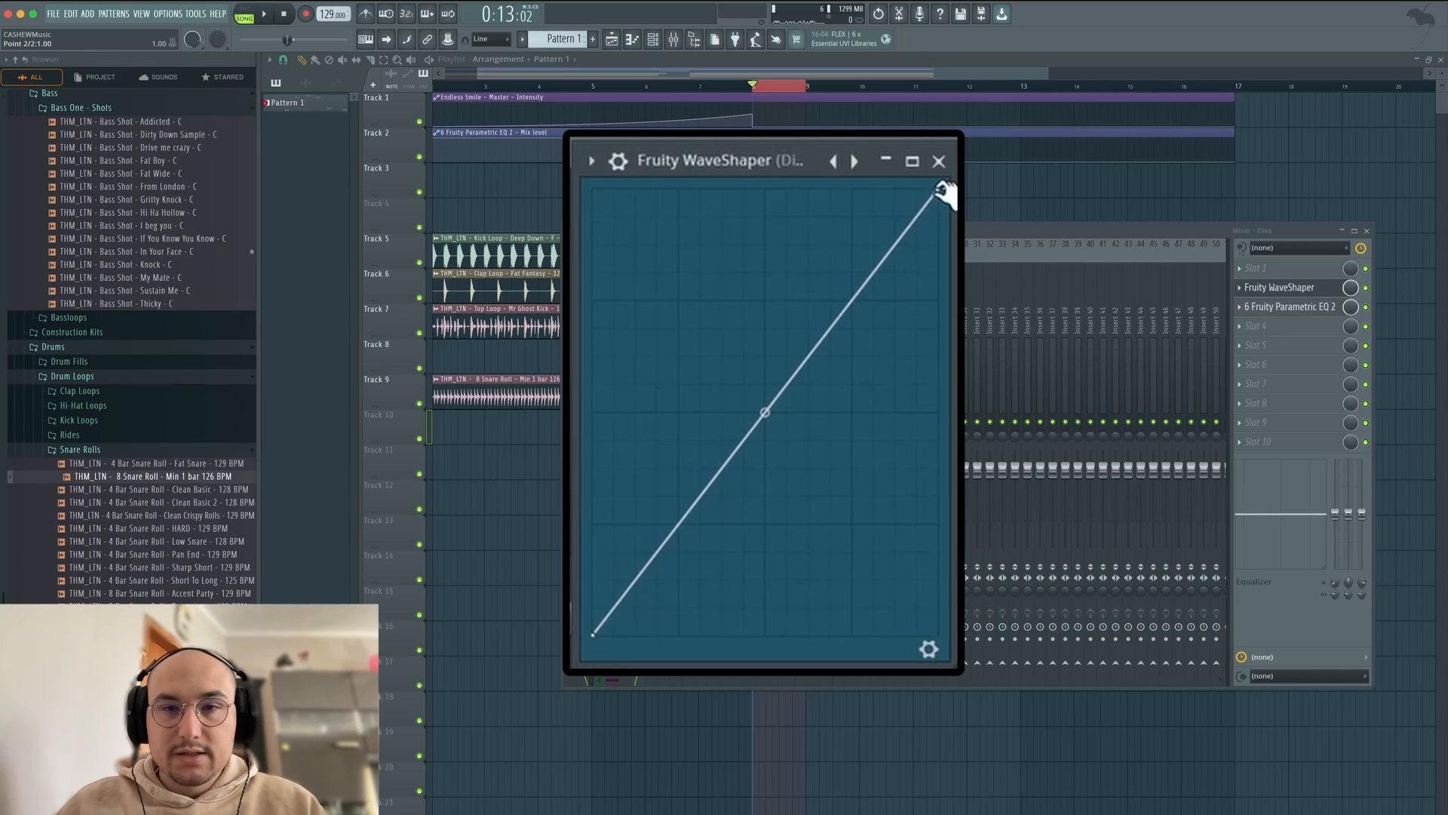
# - Reshape the WaveShaper curve to rise steeply to maximum at the midpoint and stay flat, audition it, and close the plugin
pyautogui.moveTo(939, 189); pyautogui.dragTo(839, 183)
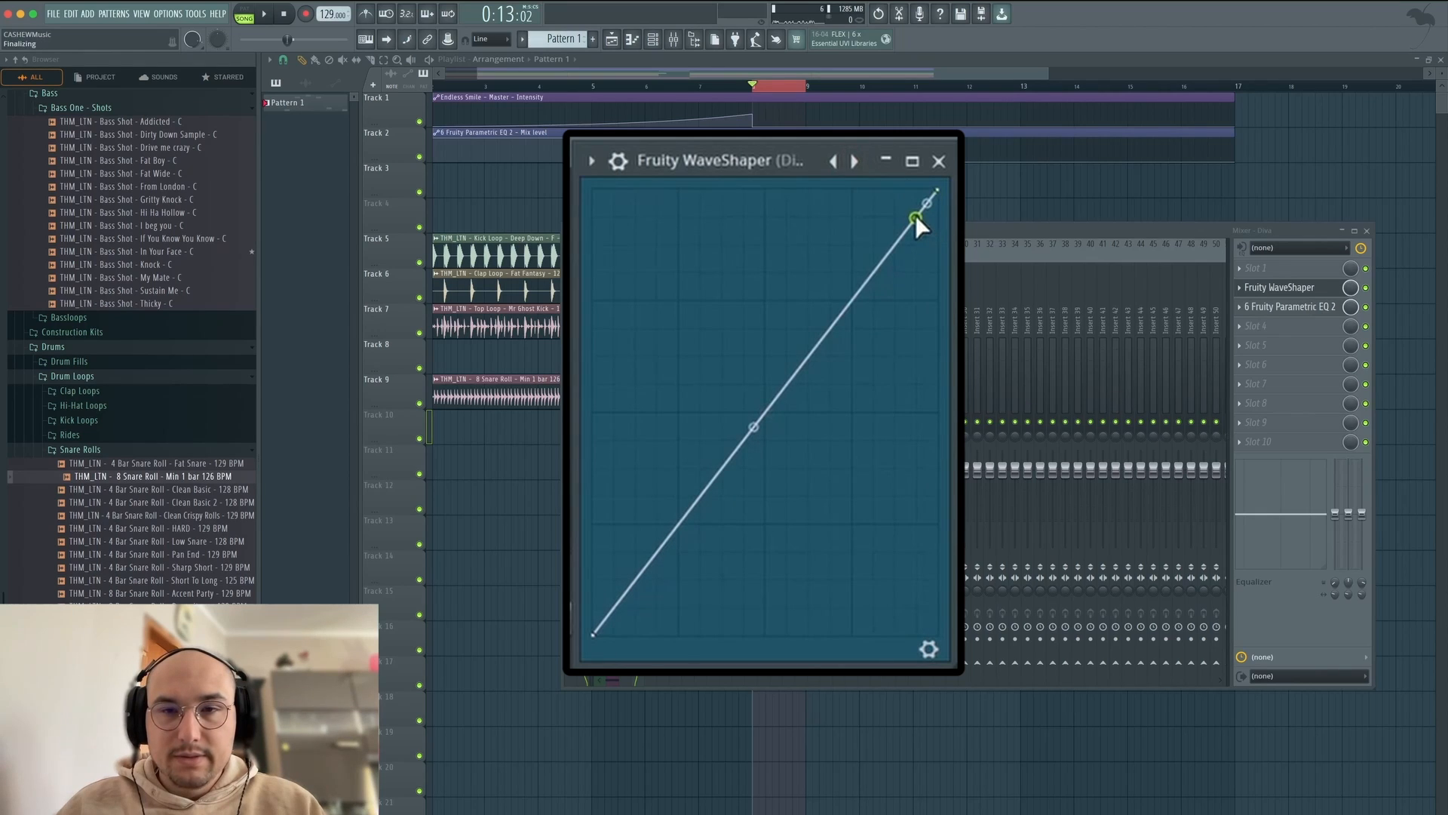
pyautogui.moveTo(916, 216); pyautogui.dragTo(788, 173)
pyautogui.press('space')
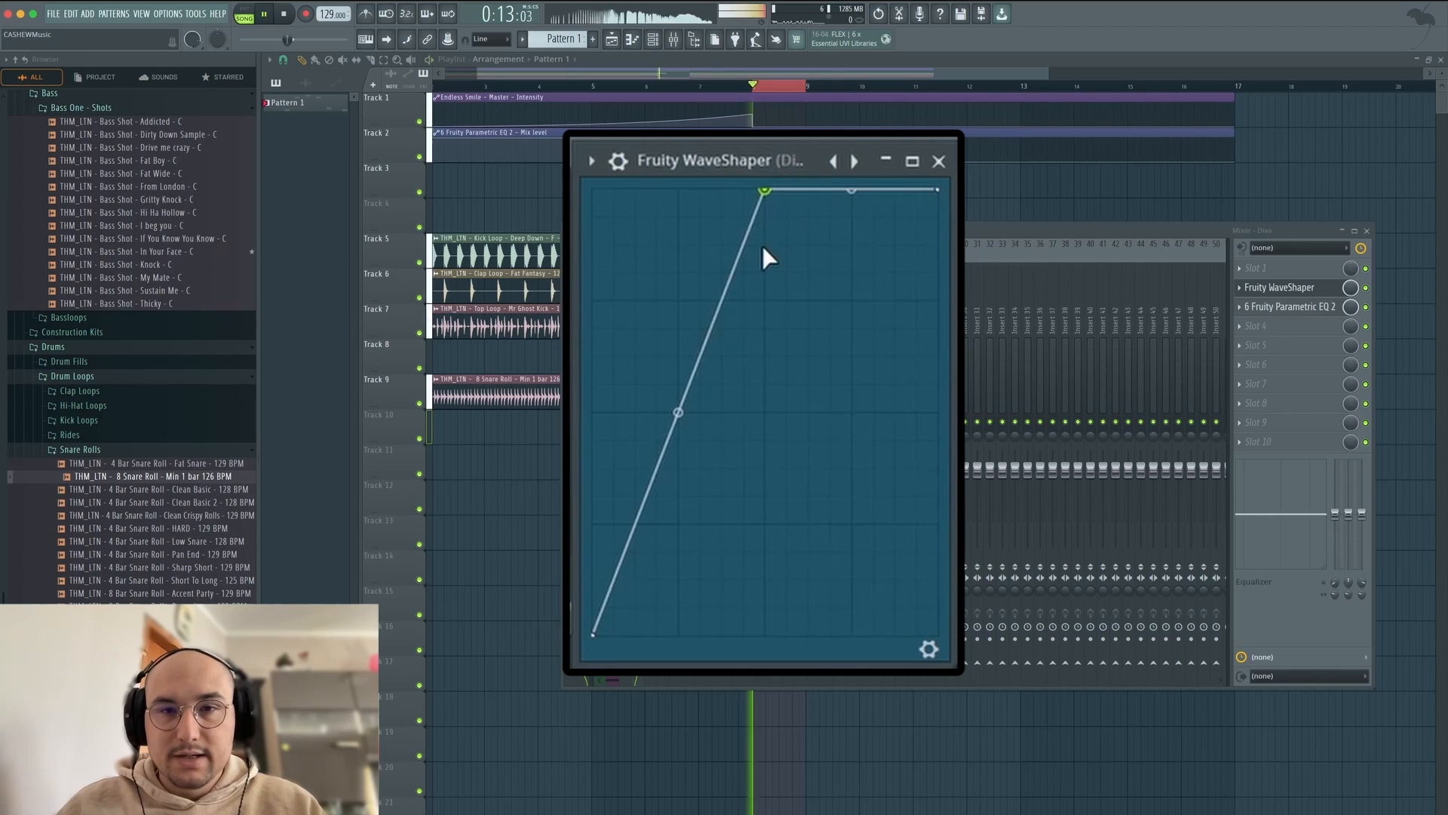
pyautogui.press('space')
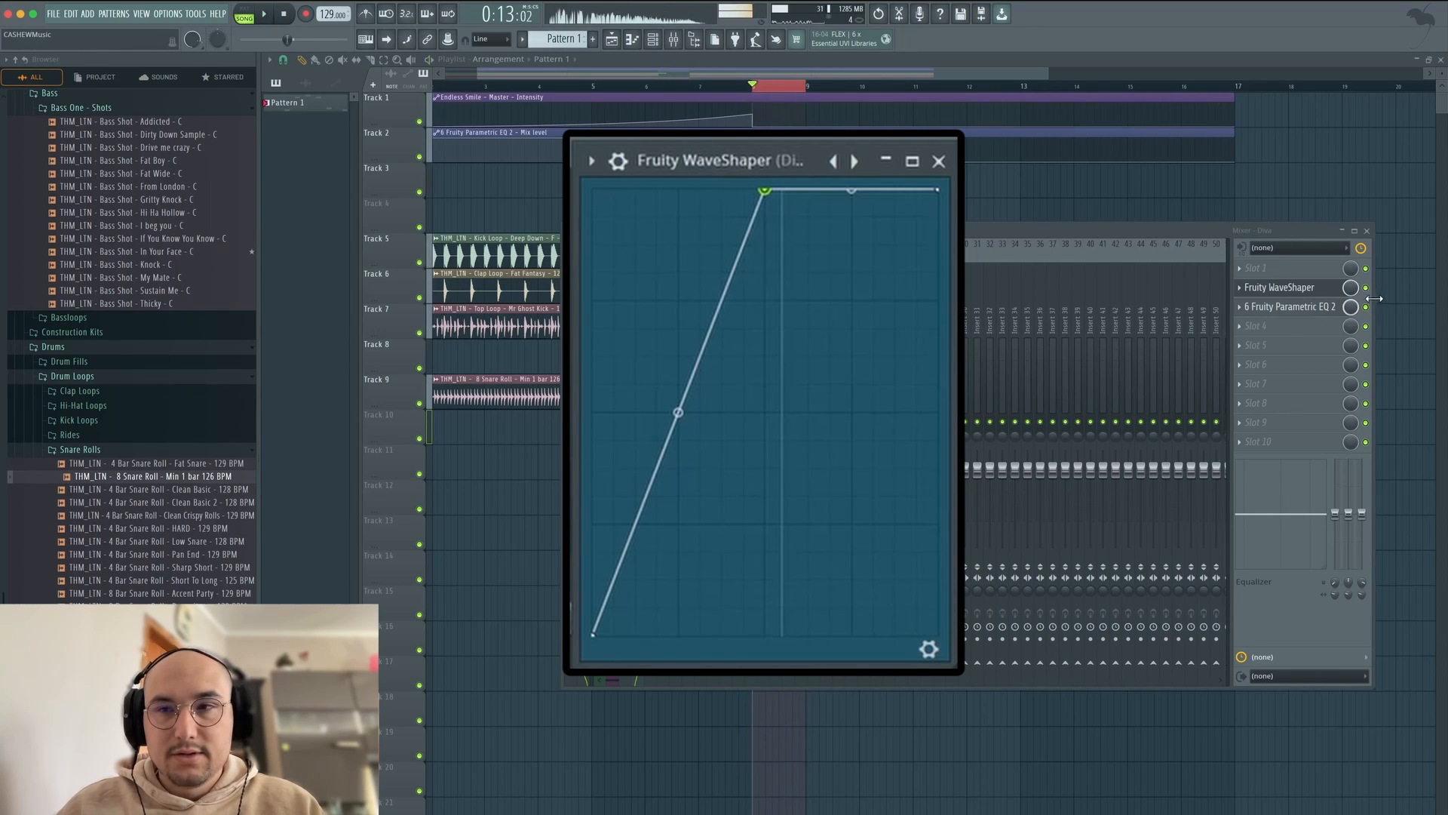
pyautogui.press('Escape')
# - Play the pre-drop bar, reopen Fruity WaveShaper and reveal its controls below the curve
pyautogui.press('space')
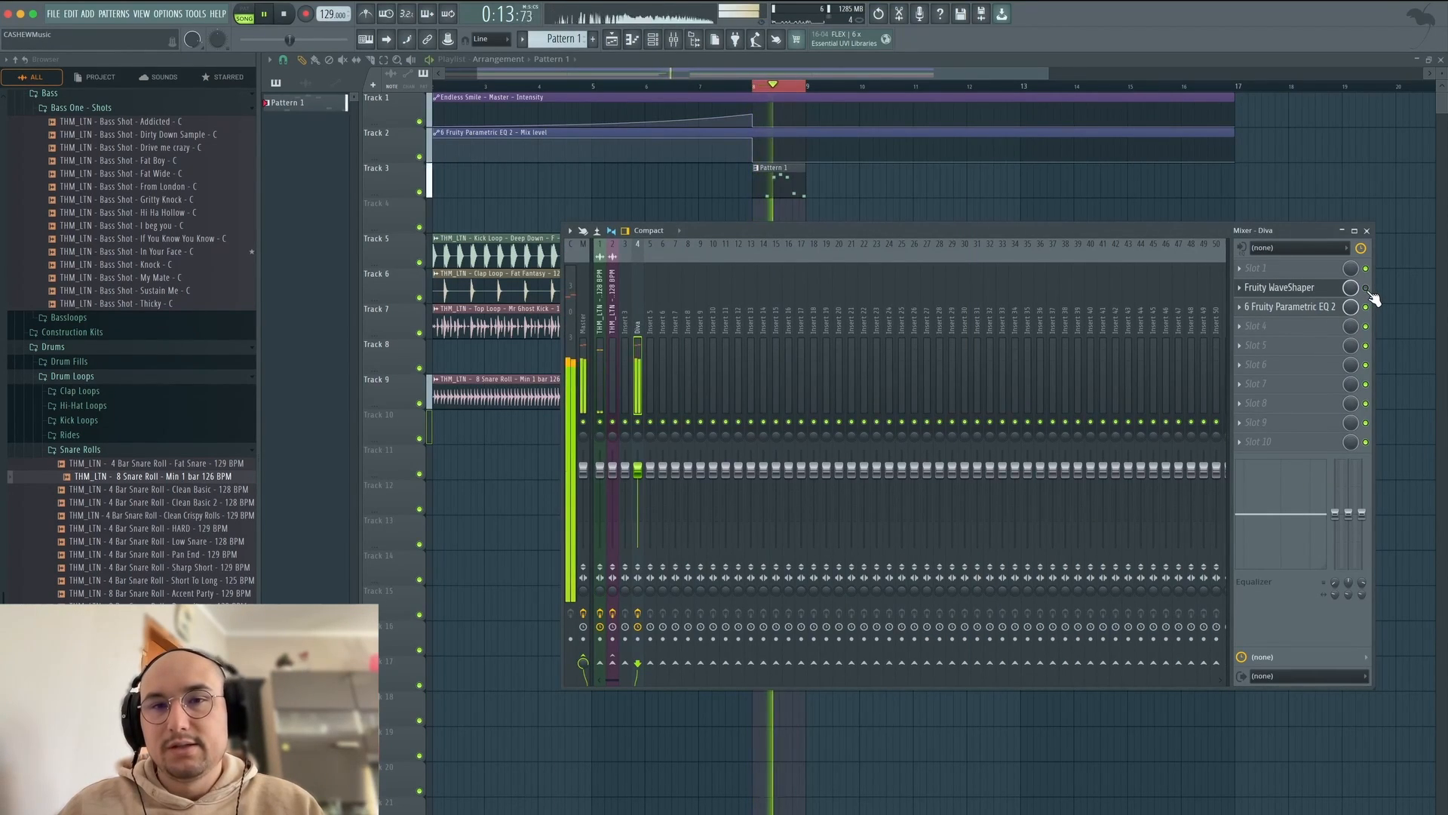
pyautogui.click(1313, 287)
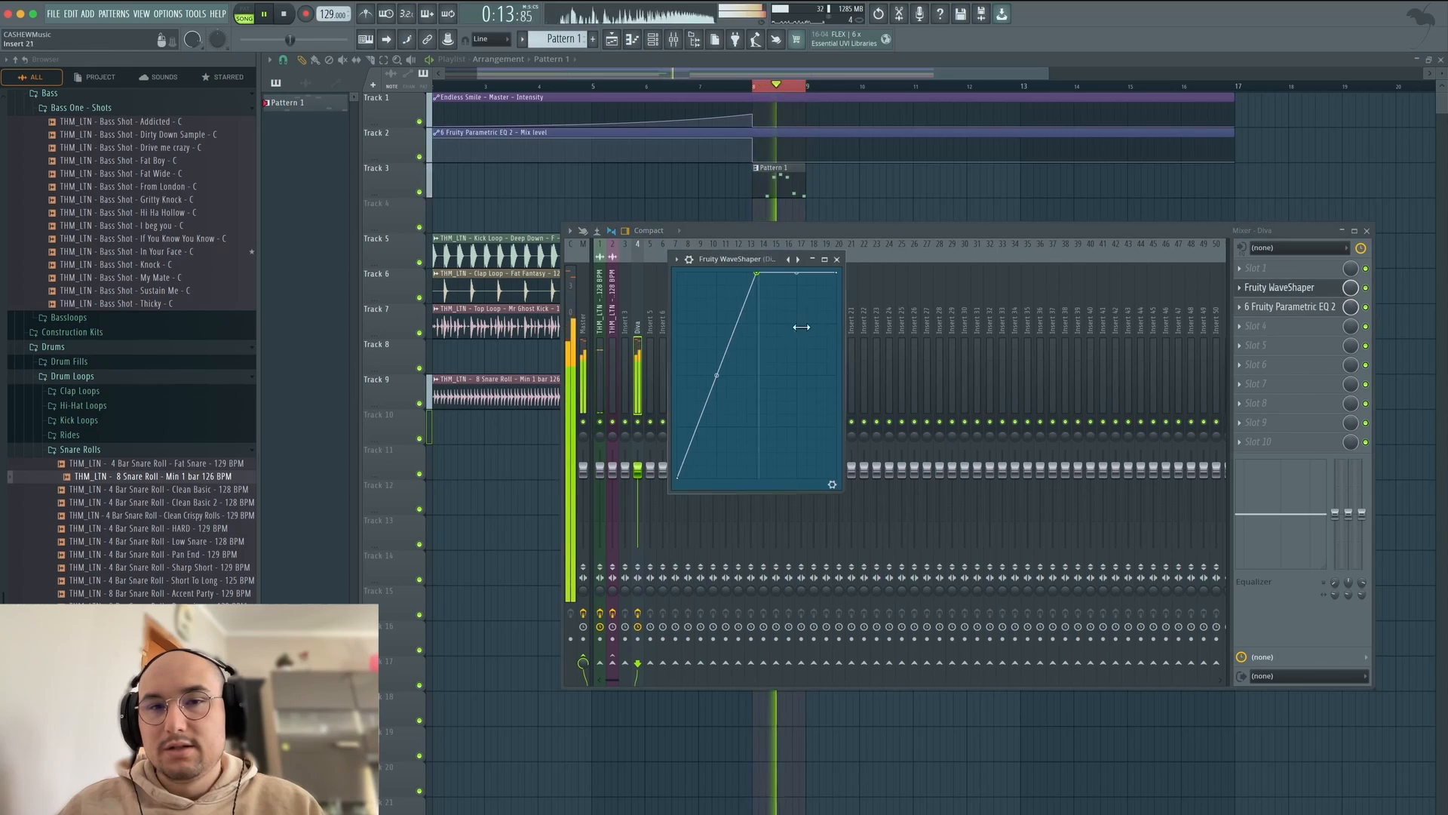
pyautogui.press('space')
pyautogui.click(832, 484)
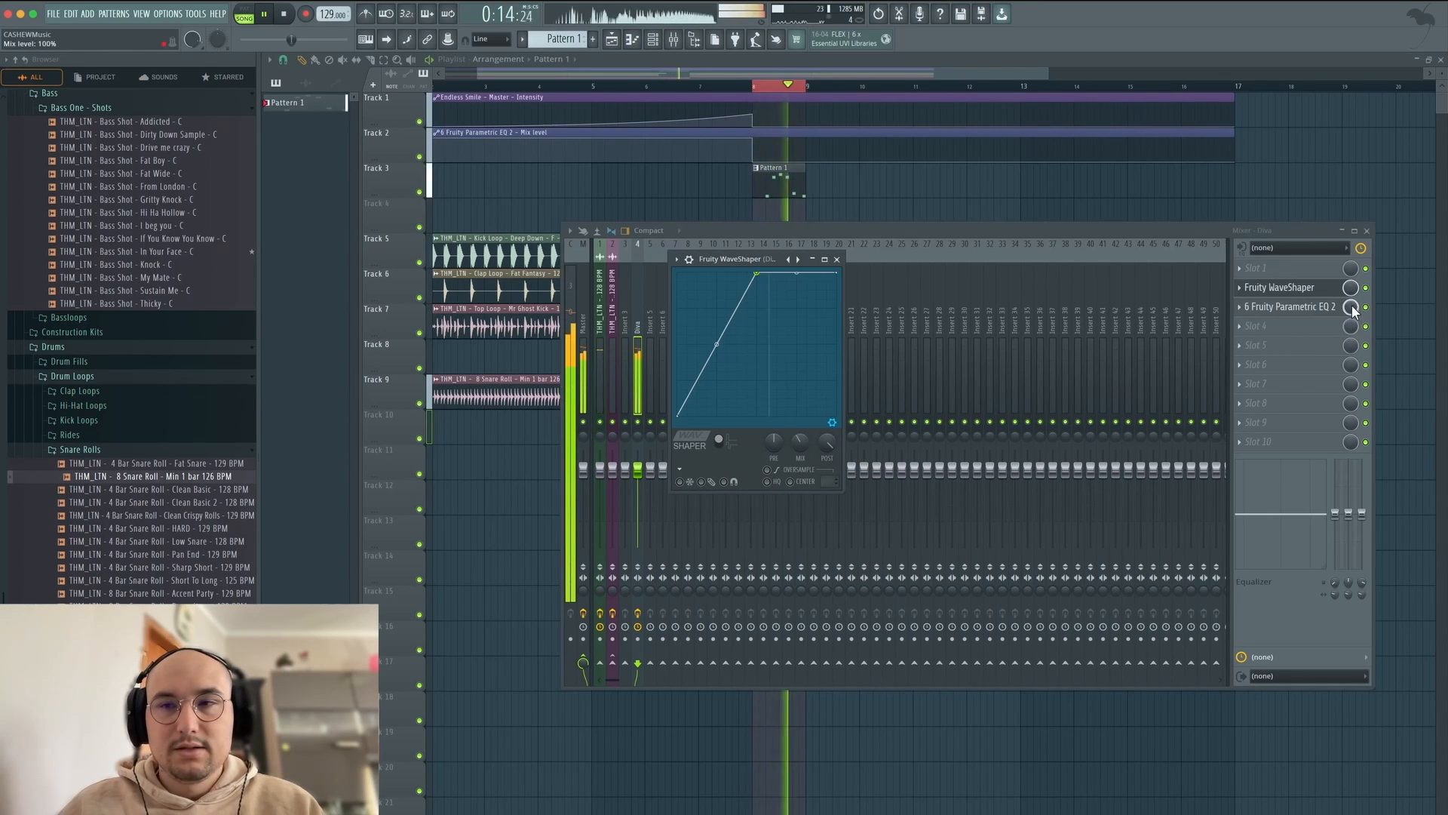
pyautogui.press('space')
# - Compare the pre-drop bar with Fruity WaveShaper bypassed and with it switched back on
pyautogui.click(1368, 290)
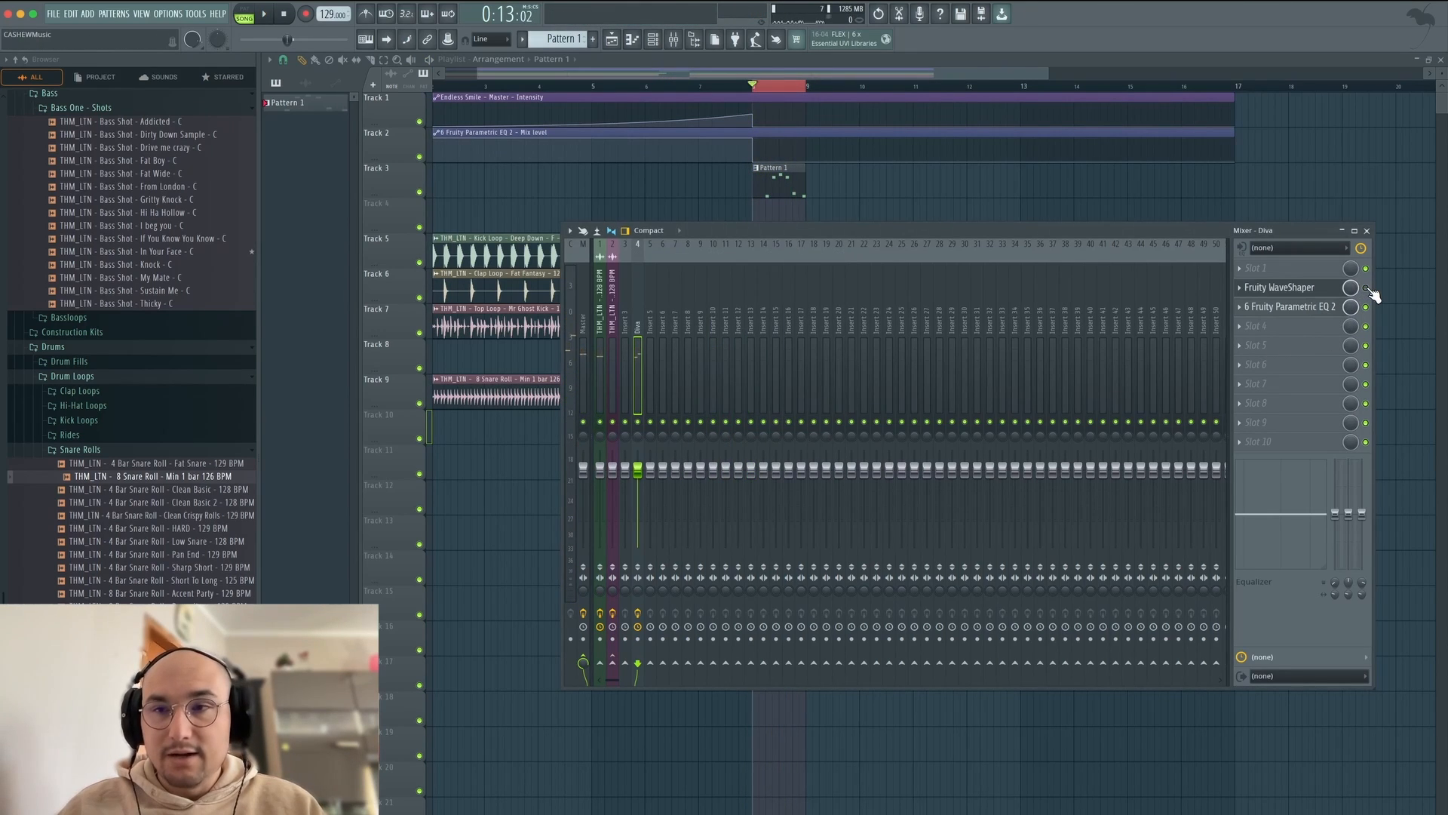
pyautogui.press('space')
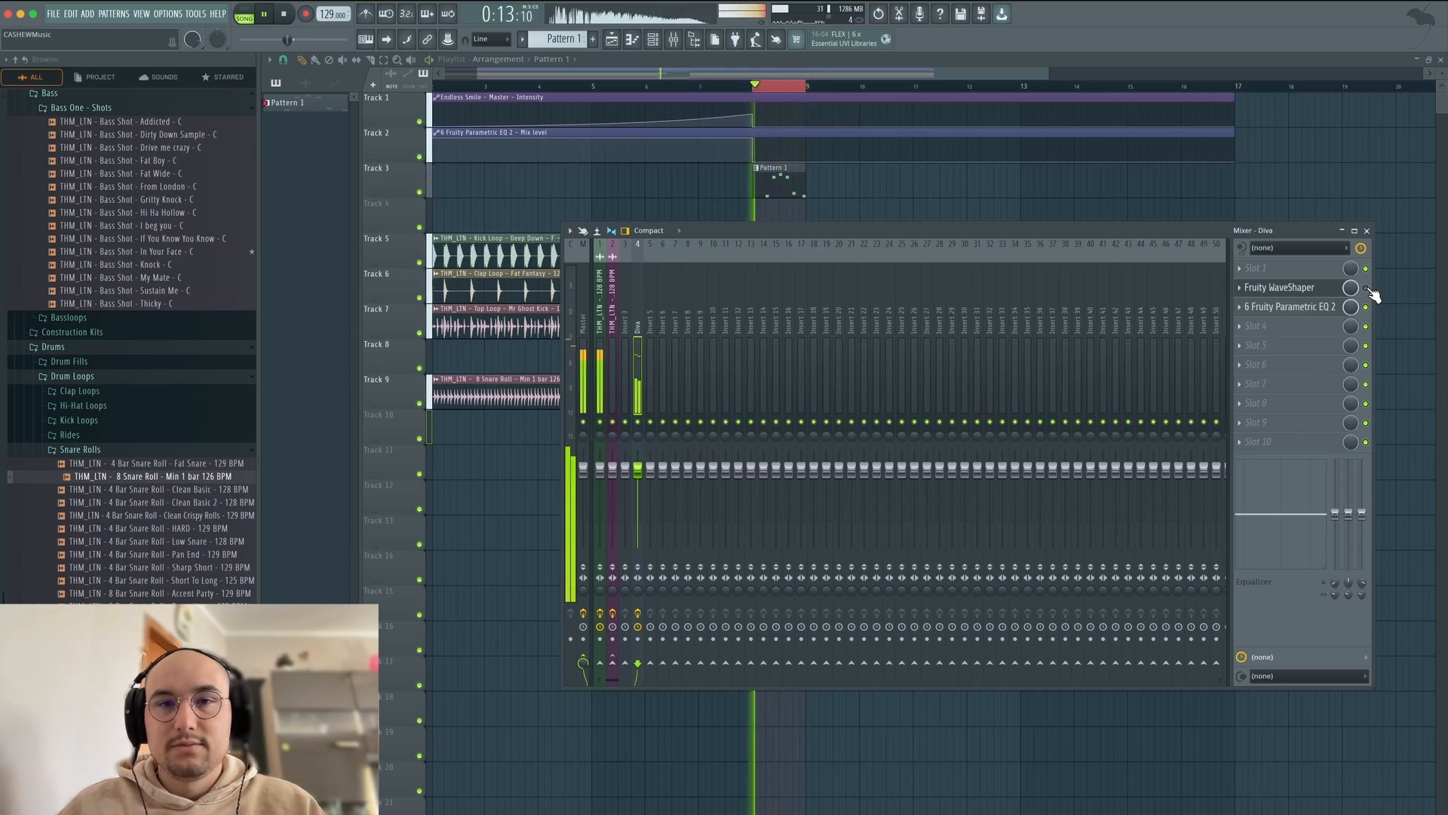
pyautogui.press('space')
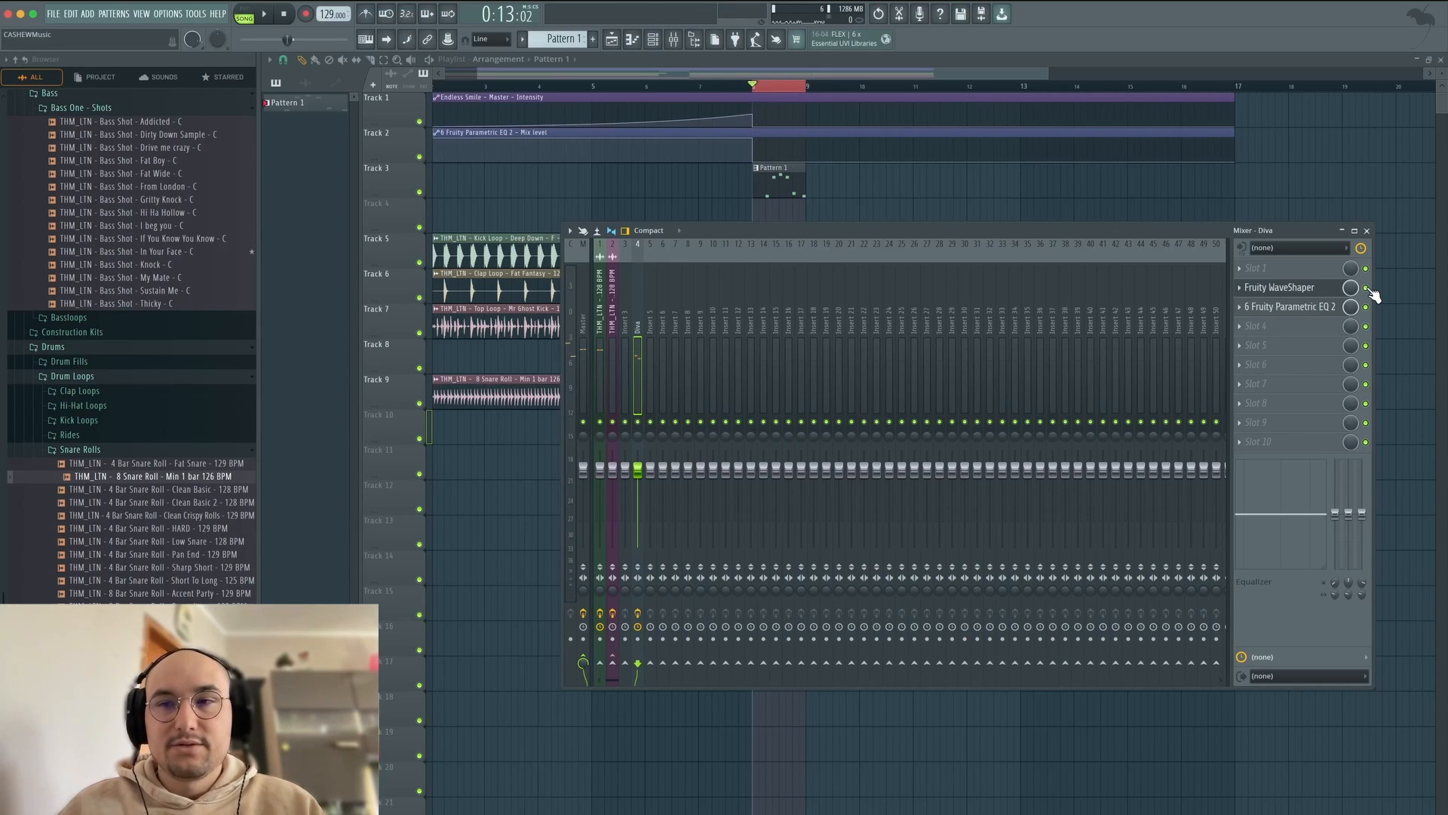
pyautogui.press('space')
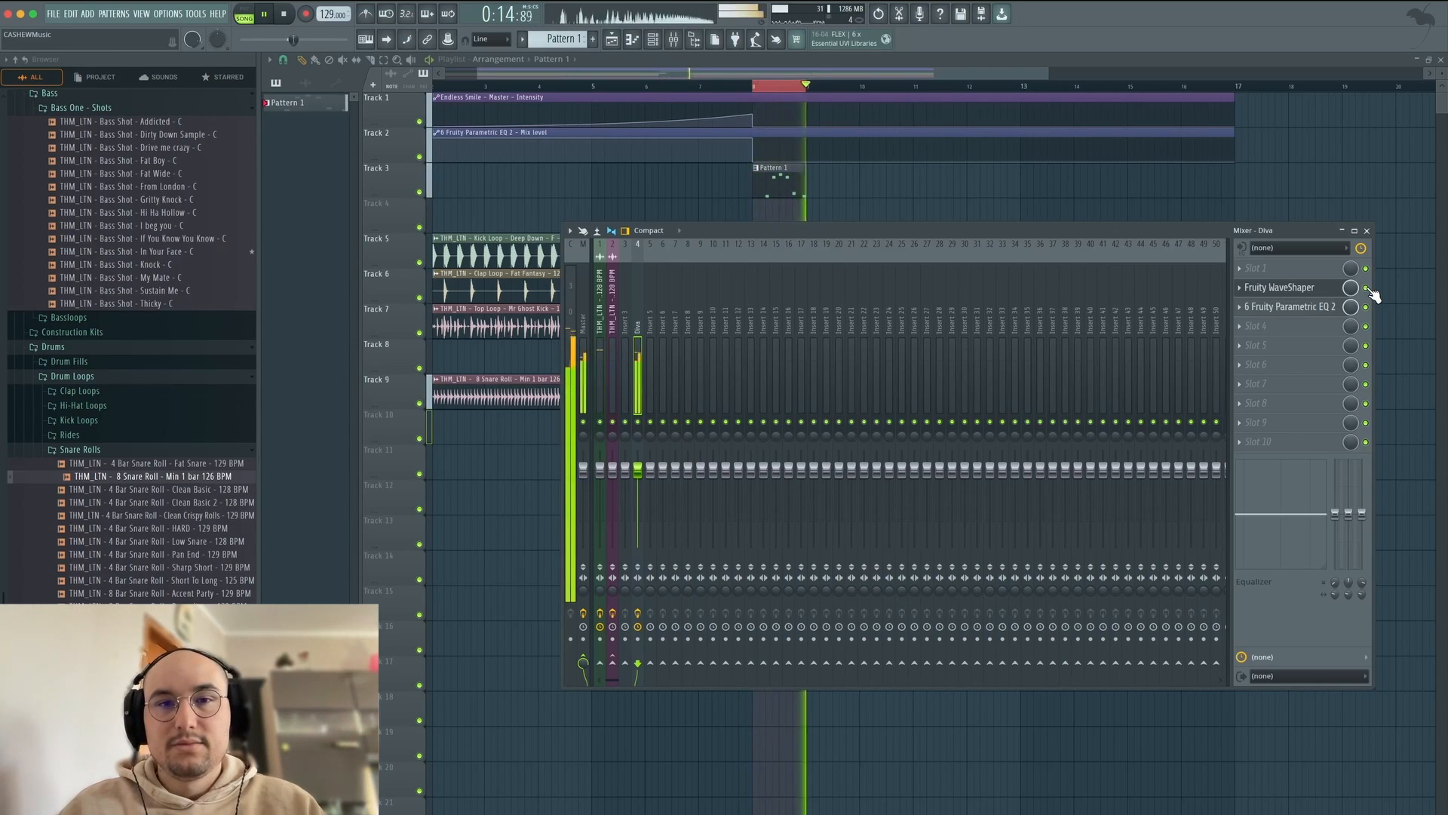
pyautogui.press('space')
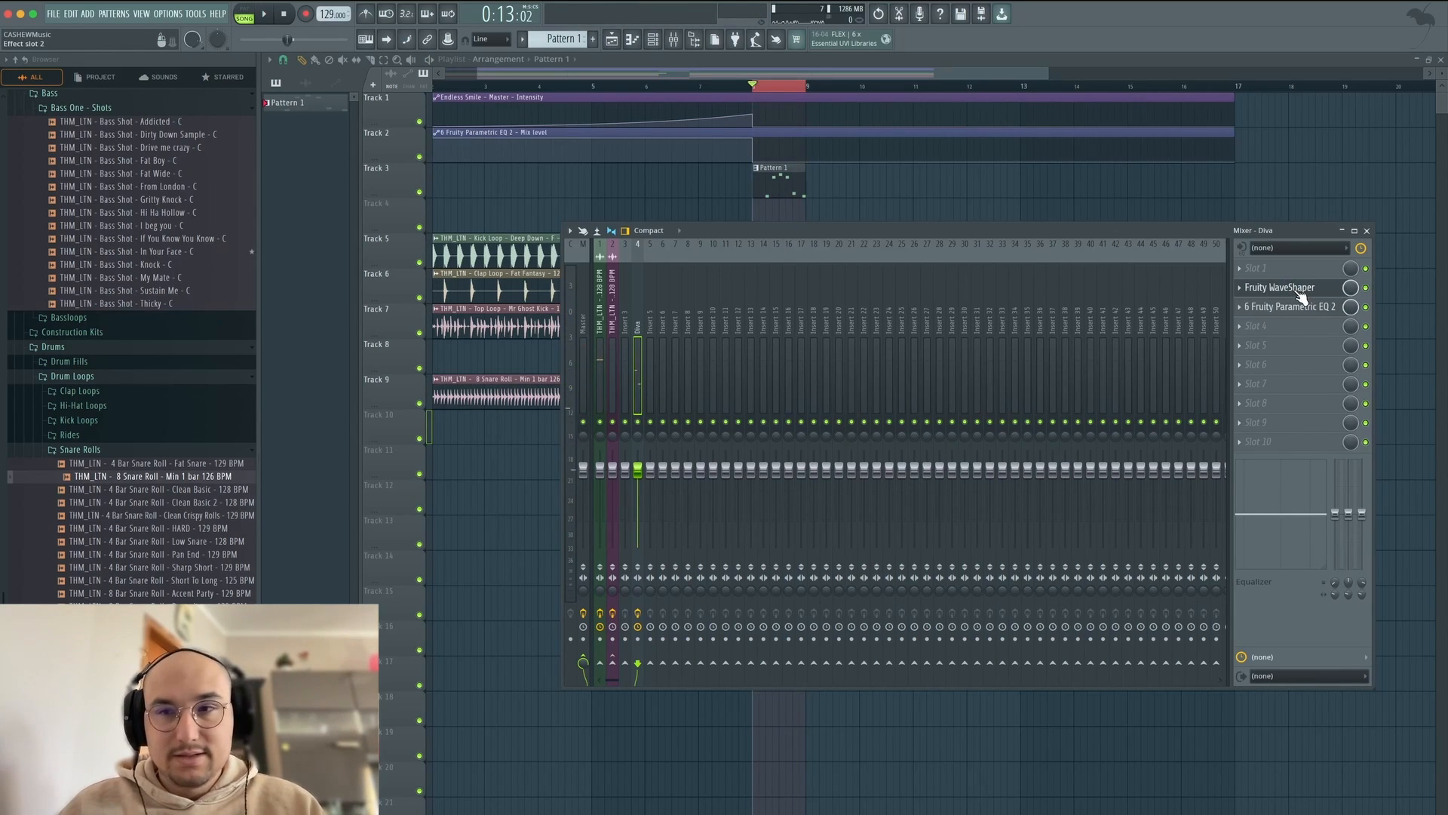
# - Add Patcher to slot 4 of Diva's mixer track and insert ValhallaVintageVerb in it, placed above the direct signal line
pyautogui.click(1295, 329)
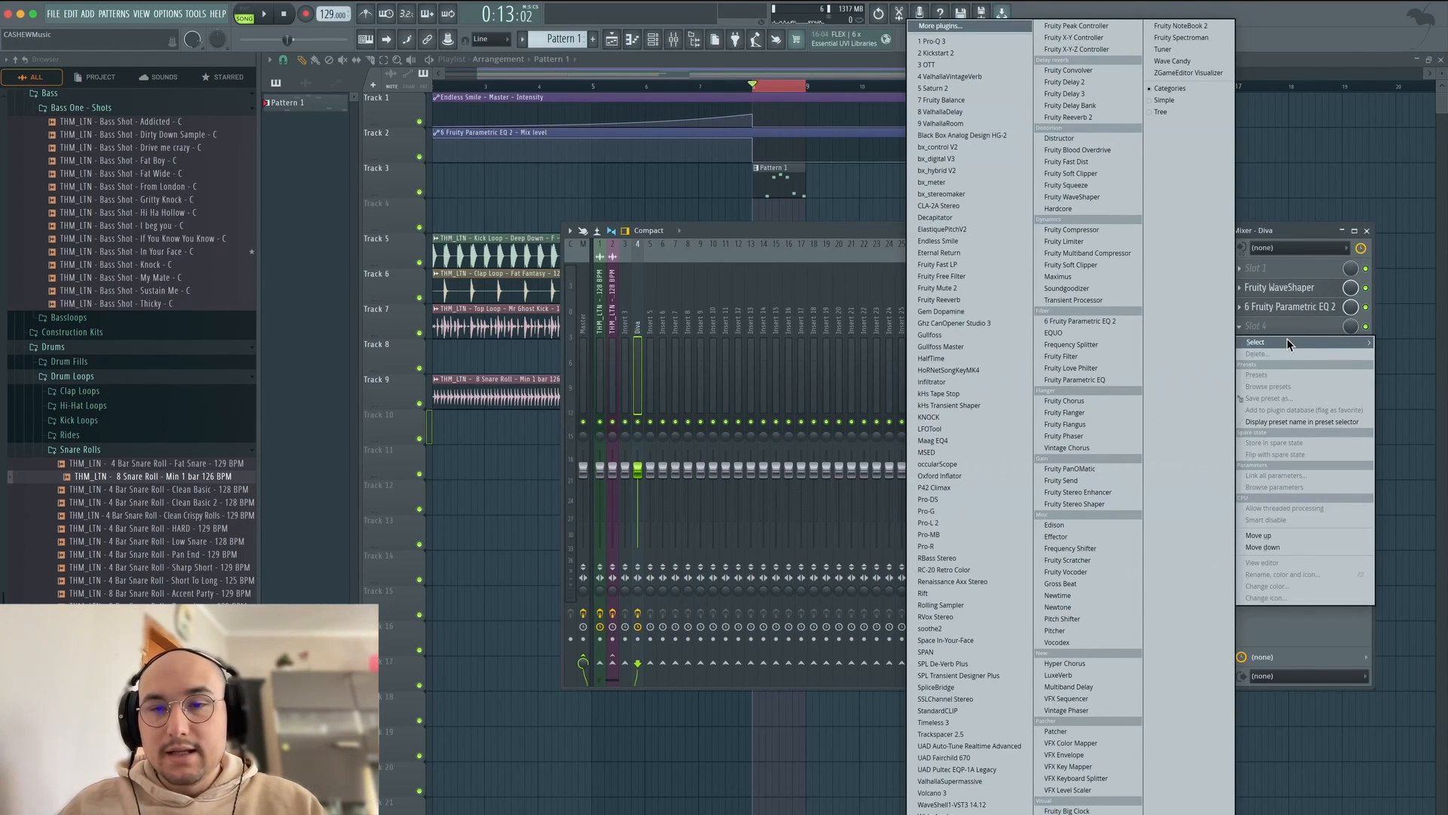
pyautogui.click(1056, 731)
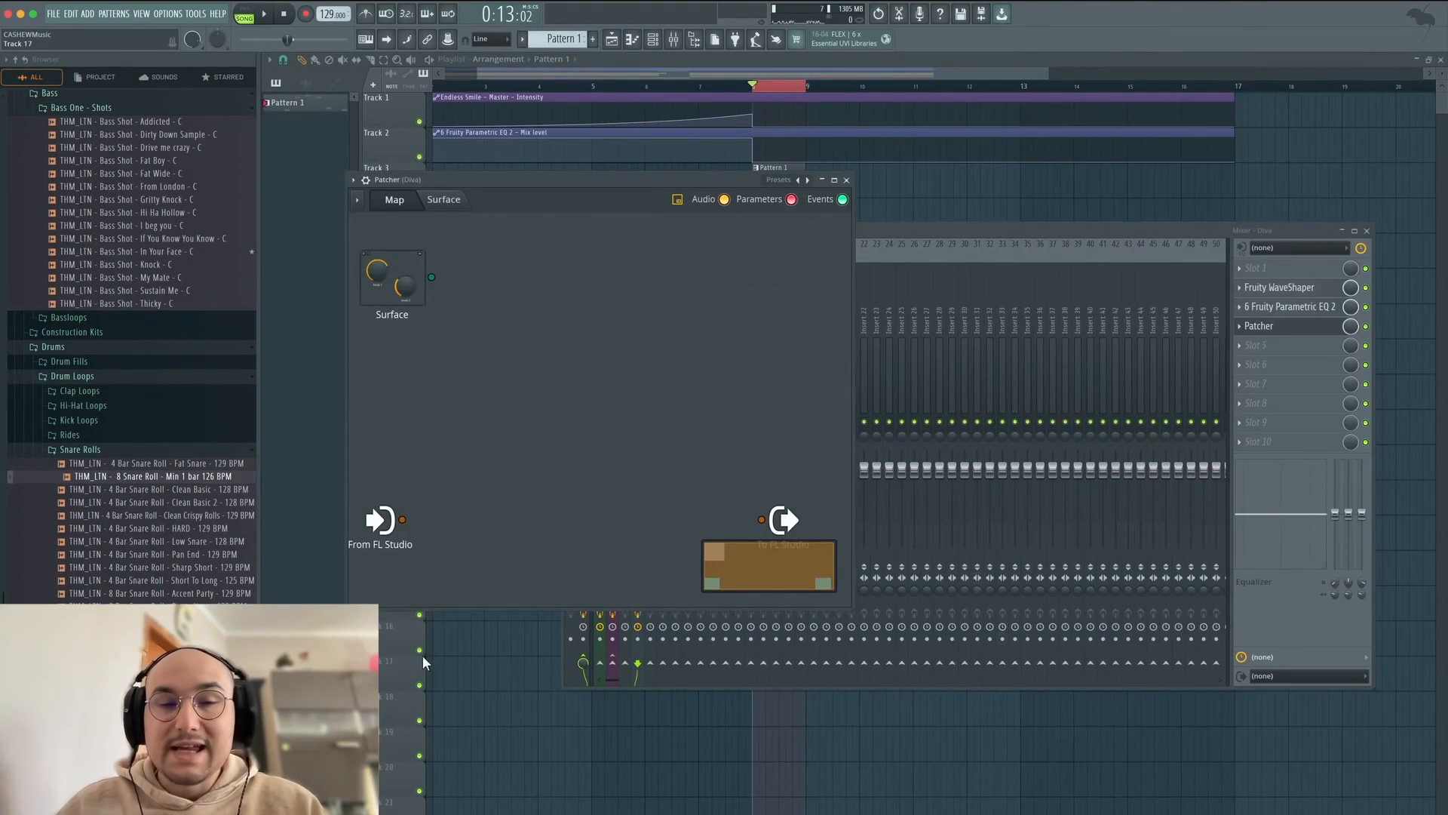
pyautogui.rightClick(632, 428)
pyautogui.moveTo(653, 450)
pyautogui.click(295, 141)
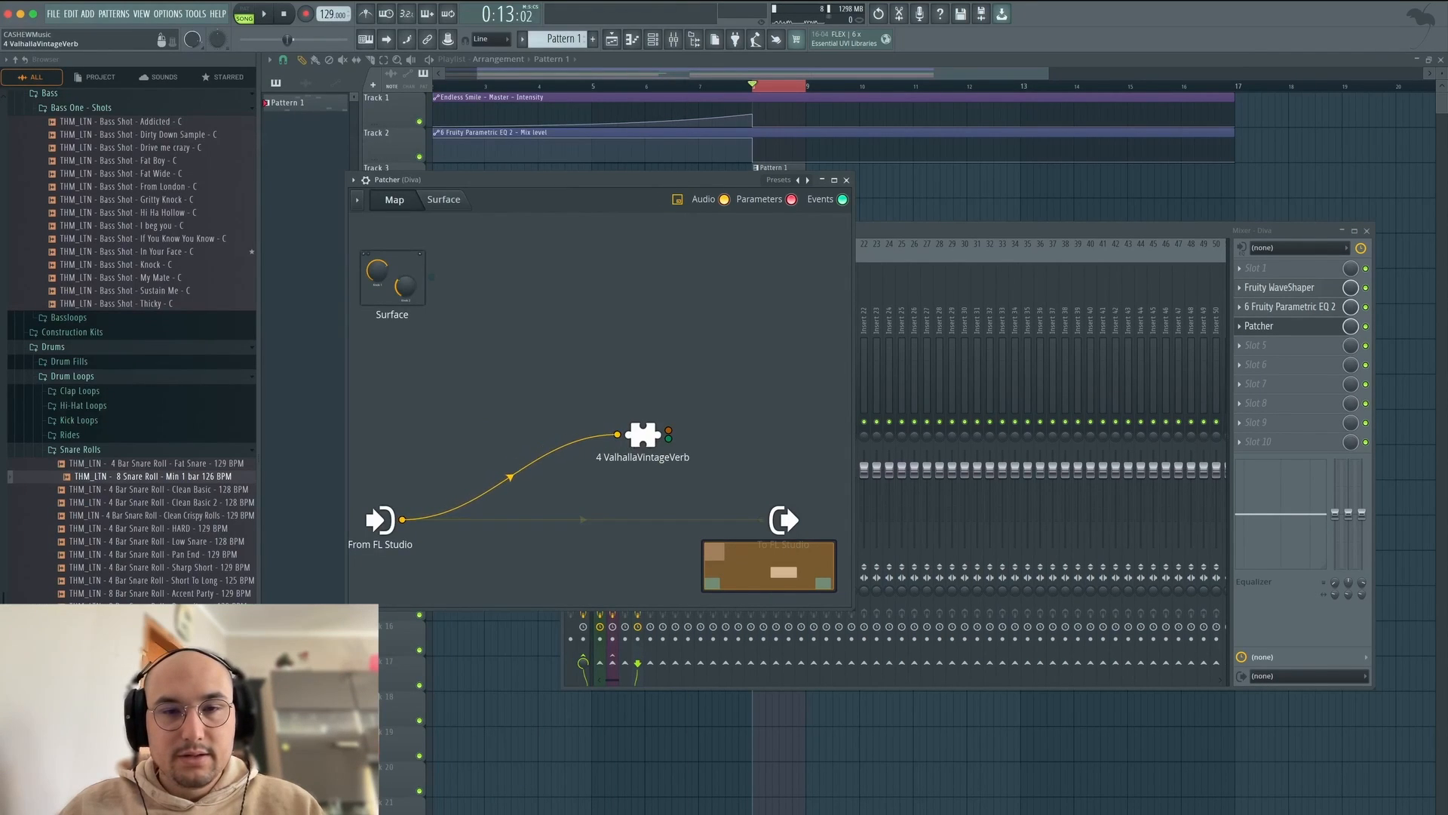
pyautogui.moveTo(643, 434); pyautogui.dragTo(524, 393)
# - Insert Saturn 2 into the Patcher map beside ValhallaVintageVerb, on its output side
pyautogui.rightClick(618, 401)
pyautogui.moveTo(632, 423)
pyautogui.click(295, 106)
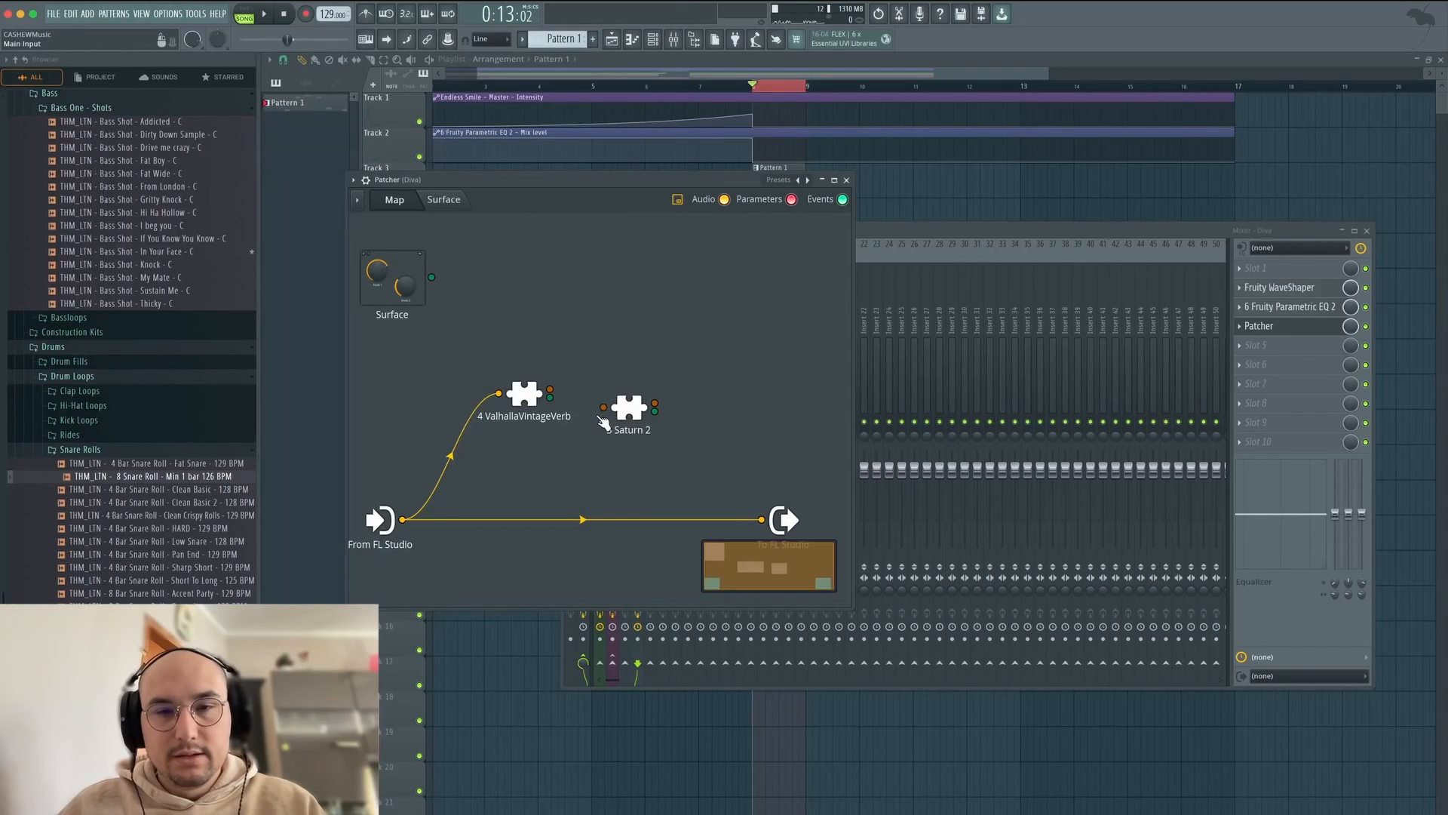
# - Replace Saturn 2 in the Patcher map with Fruity Parametric EQ 2, wired between ValhallaVintageVerb and the output
pyautogui.rightClick(630, 416)
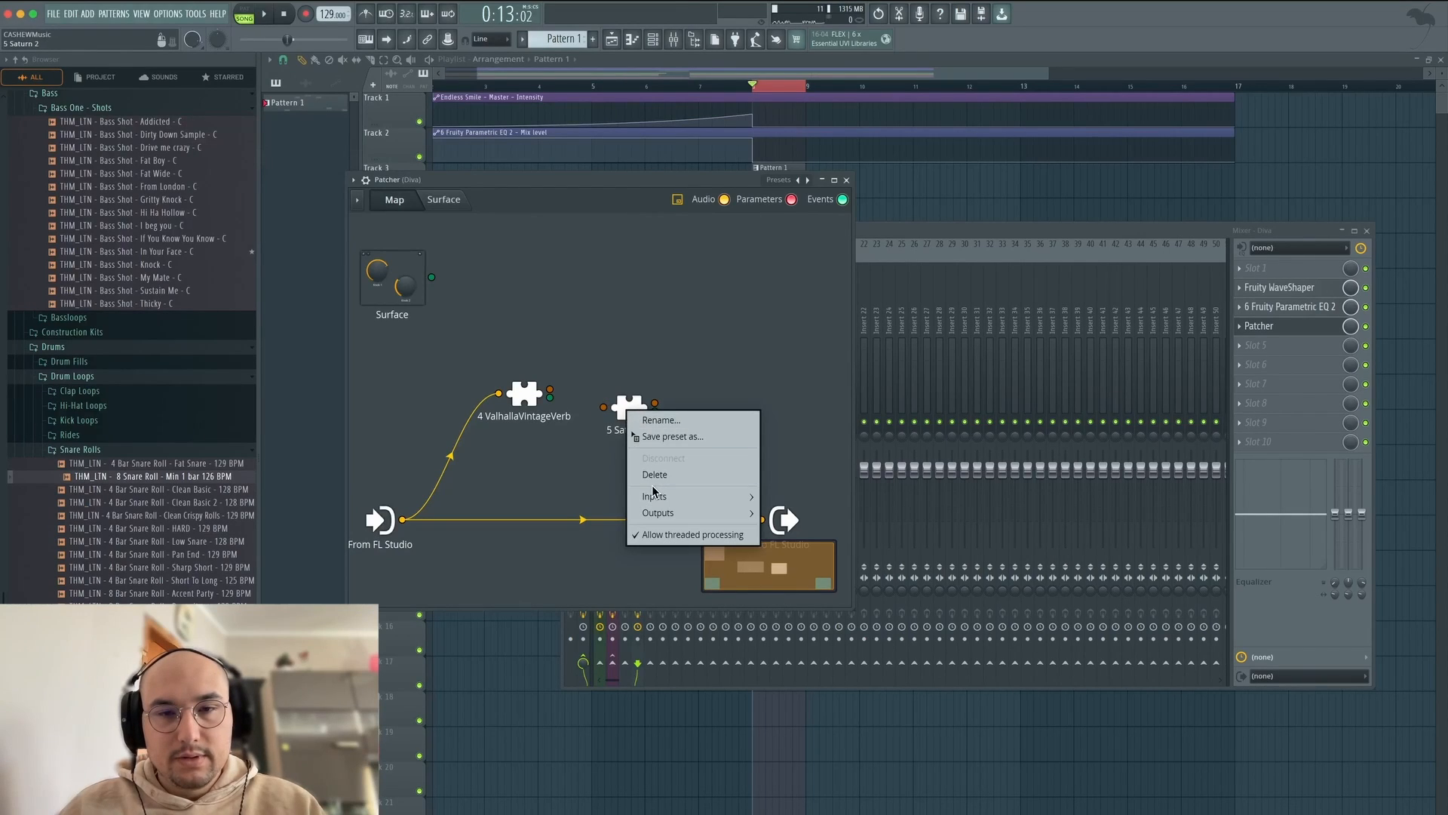
pyautogui.click(655, 474)
pyautogui.rightClick(639, 417)
pyautogui.click(655, 441)
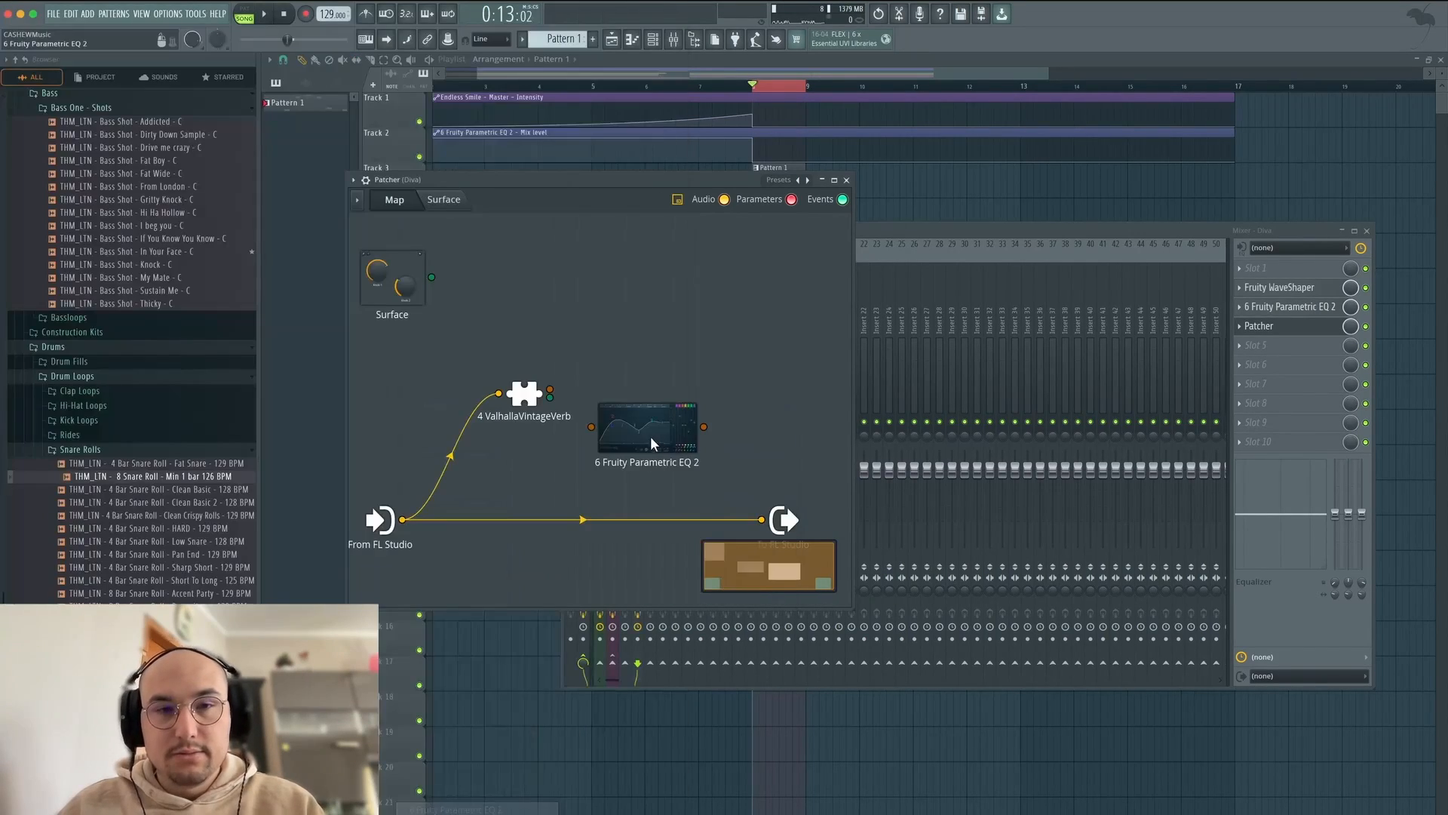
pyautogui.moveTo(652, 443); pyautogui.dragTo(724, 451)
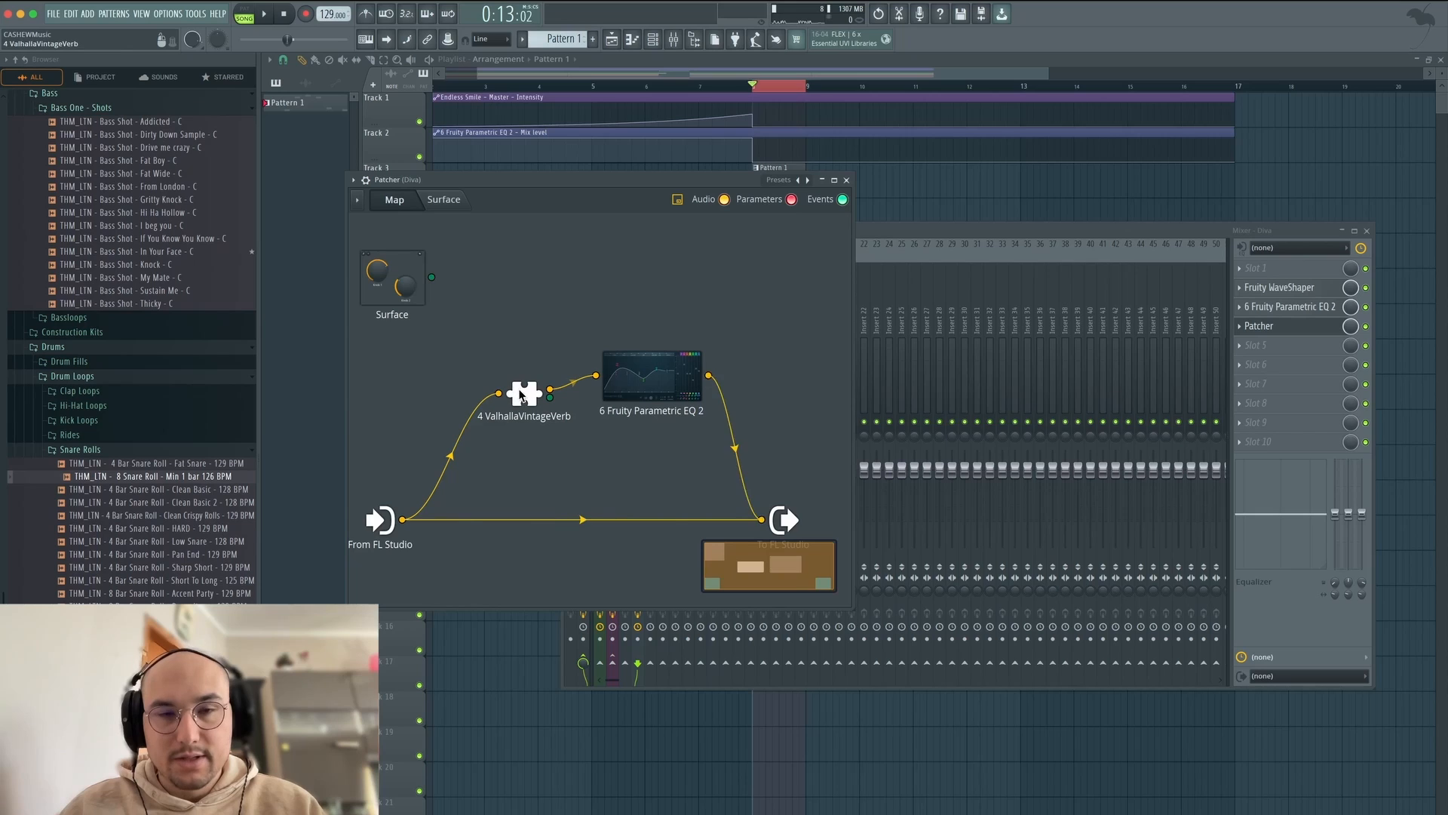
# - Set ValhallaVintageVerb to a 0.53 s decay, Room mode and NOW color, and raise its LowCut
pyautogui.doubleClick(521, 394)
pyautogui.moveTo(508, 479); pyautogui.dragTo(504, 534)
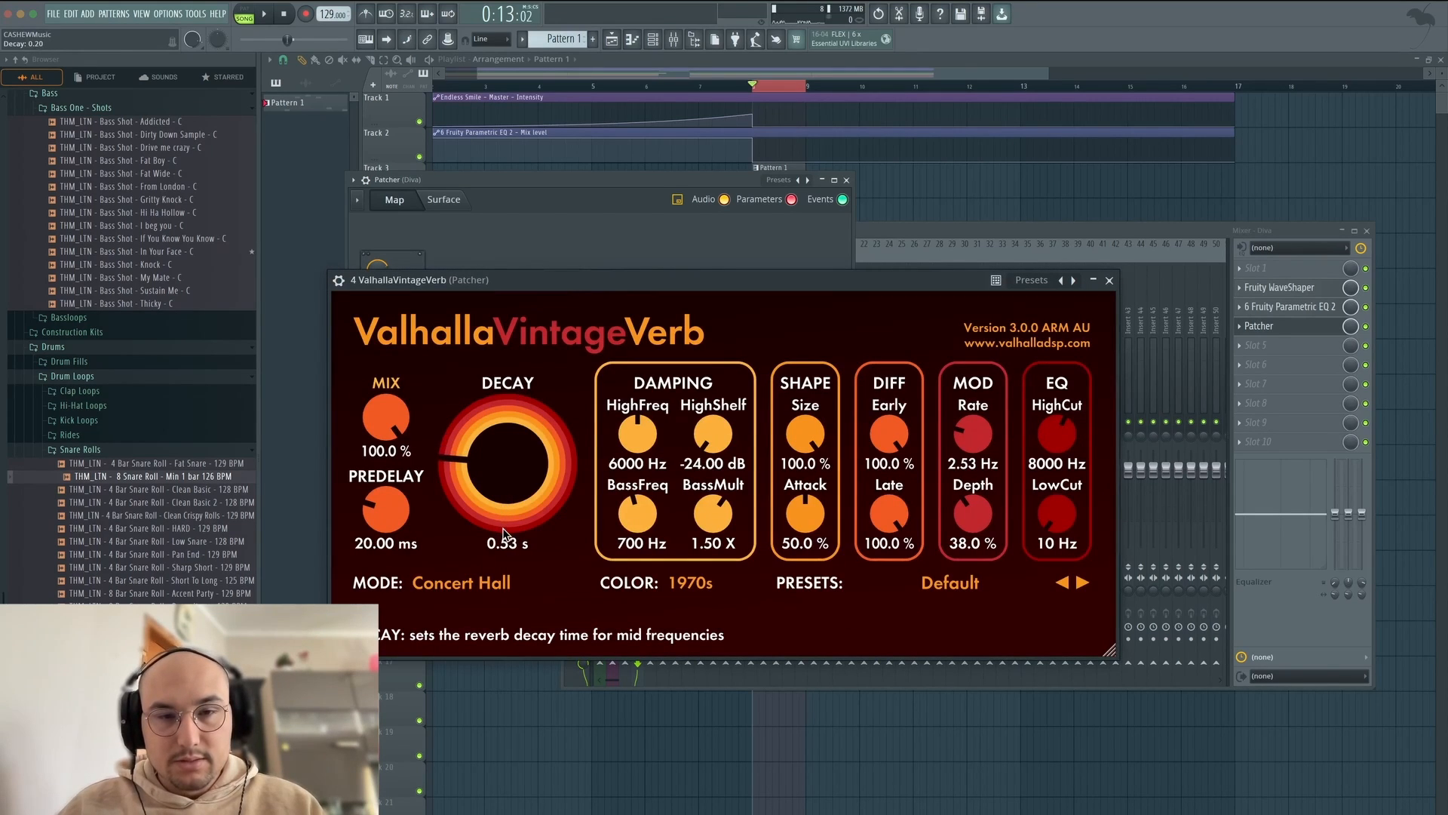
pyautogui.click(468, 586)
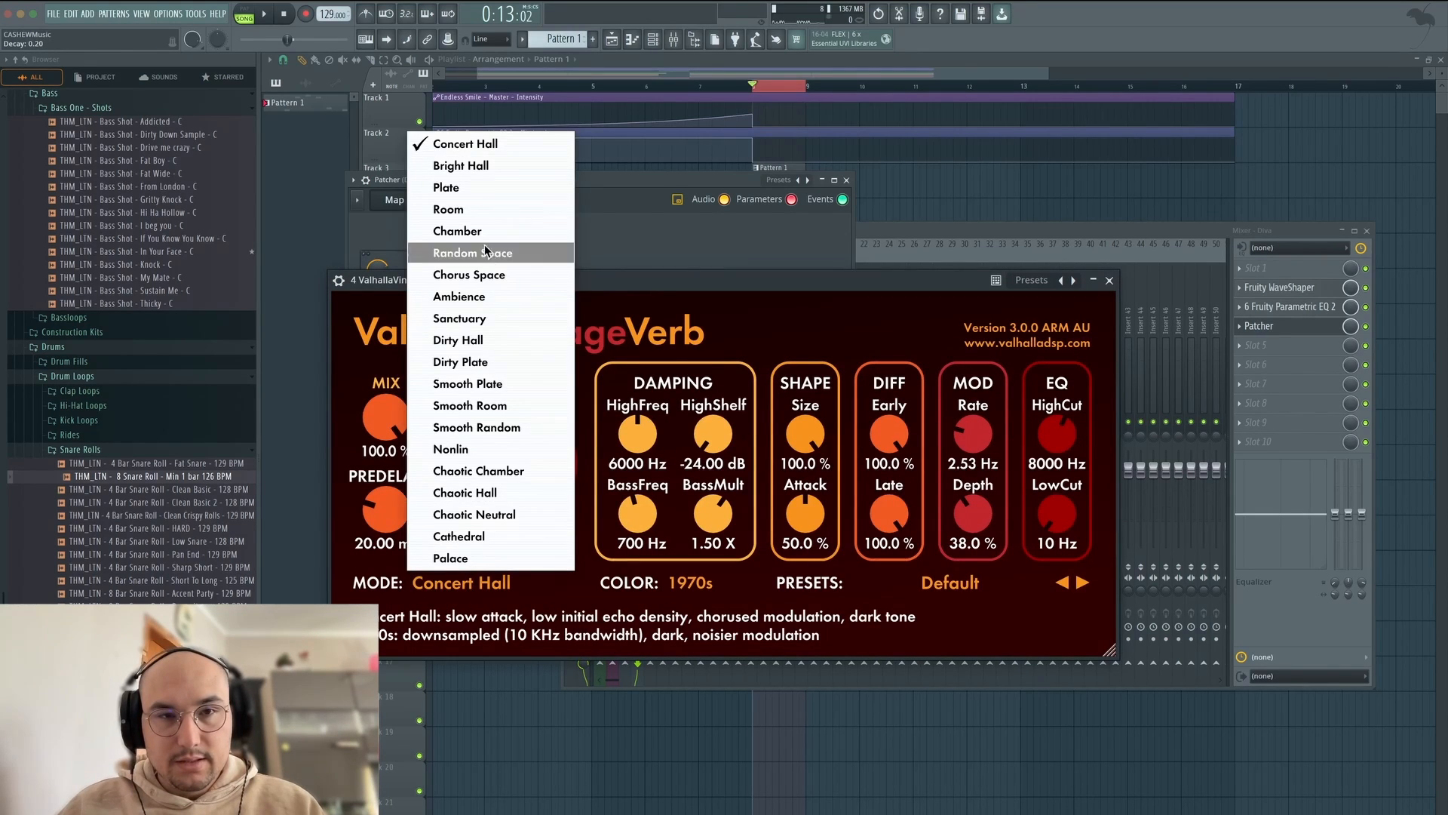
pyautogui.click(481, 207)
pyautogui.click(688, 583)
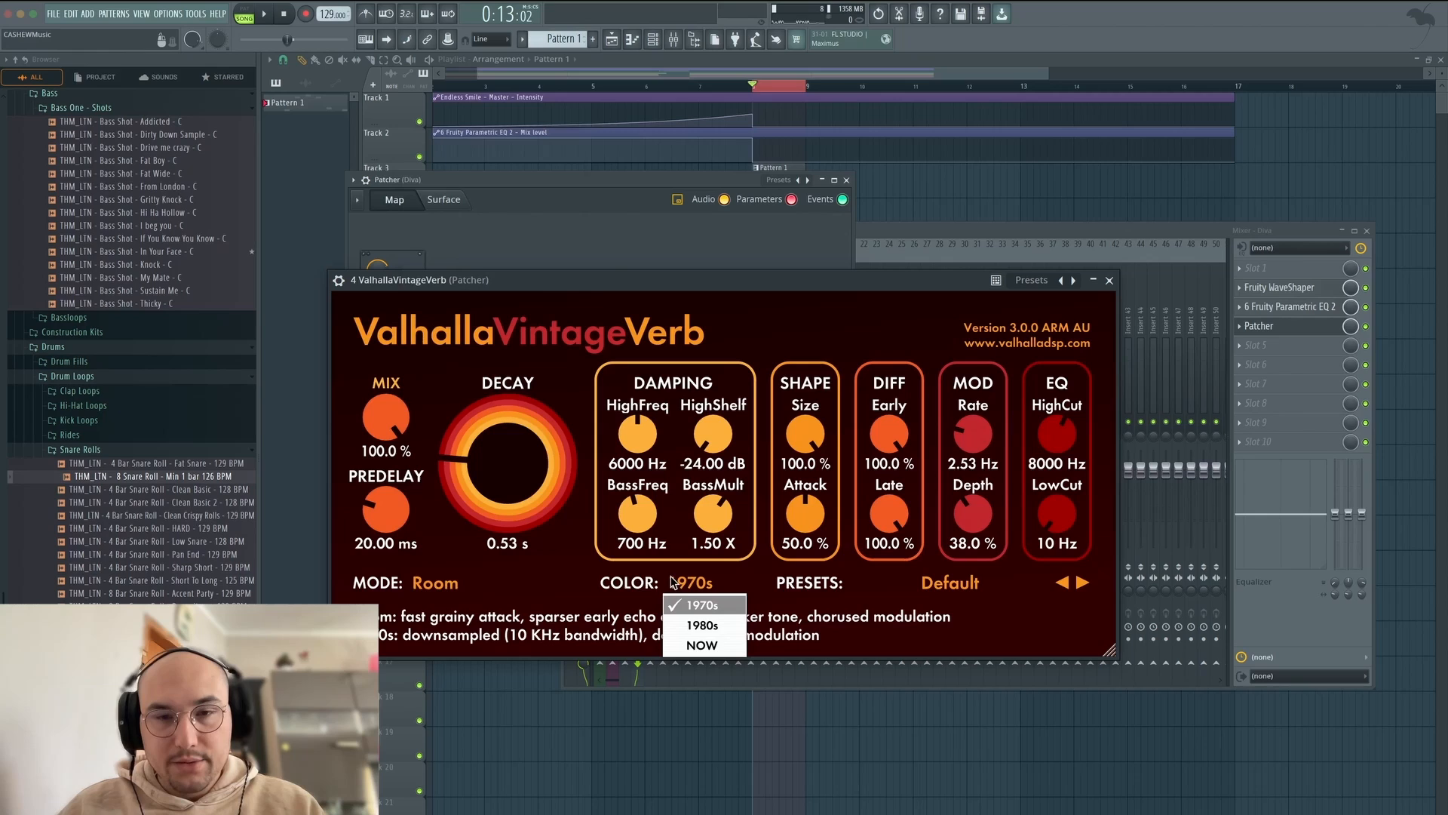
pyautogui.click(697, 641)
pyautogui.moveTo(1060, 564); pyautogui.dragTo(1059, 497)
pyautogui.press('Escape')
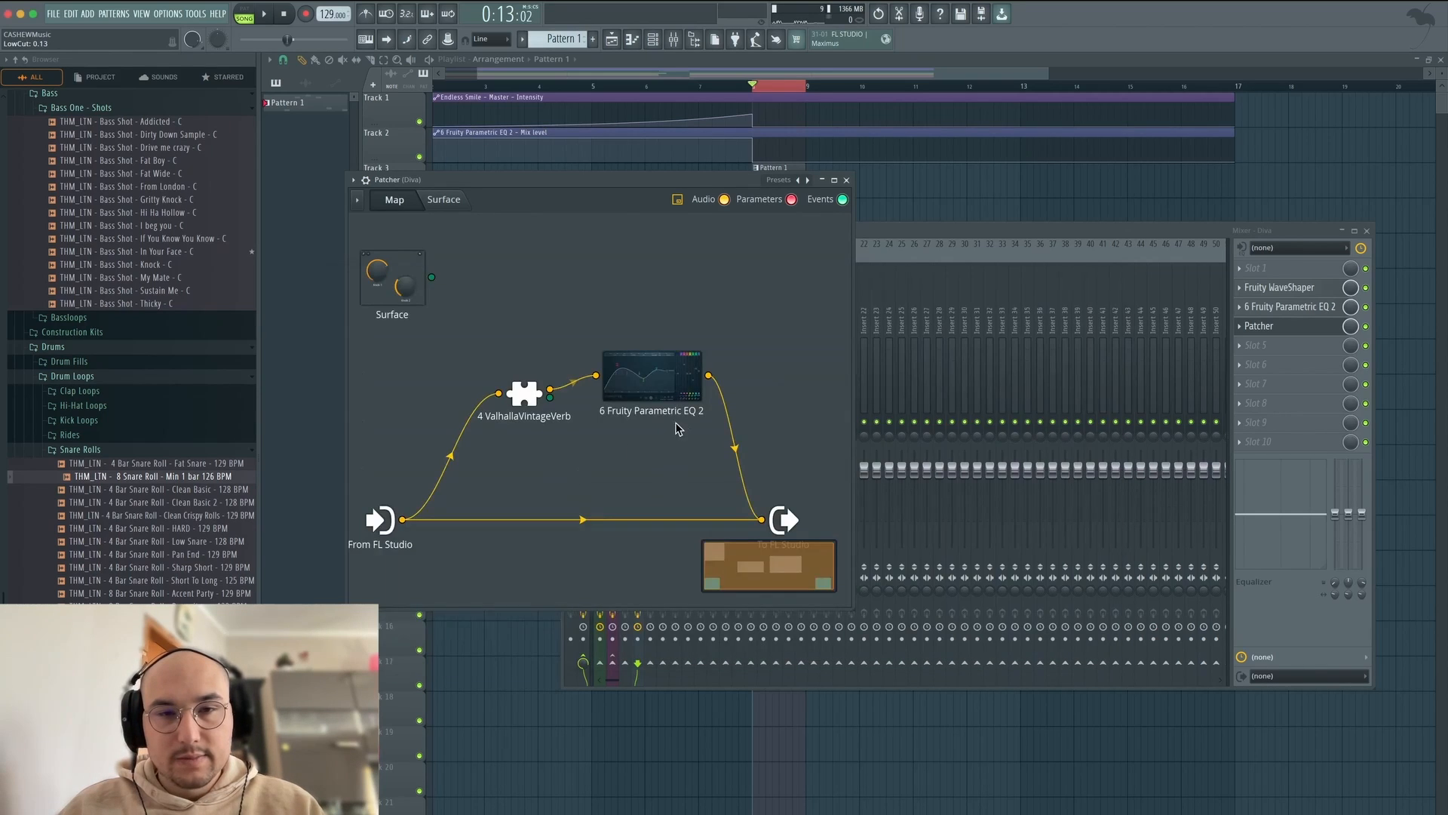
# - Load the 6db preset in the reverb's Fruity Parametric EQ 2, move its high-pass up into the mids and boost band 5
pyautogui.click(678, 408)
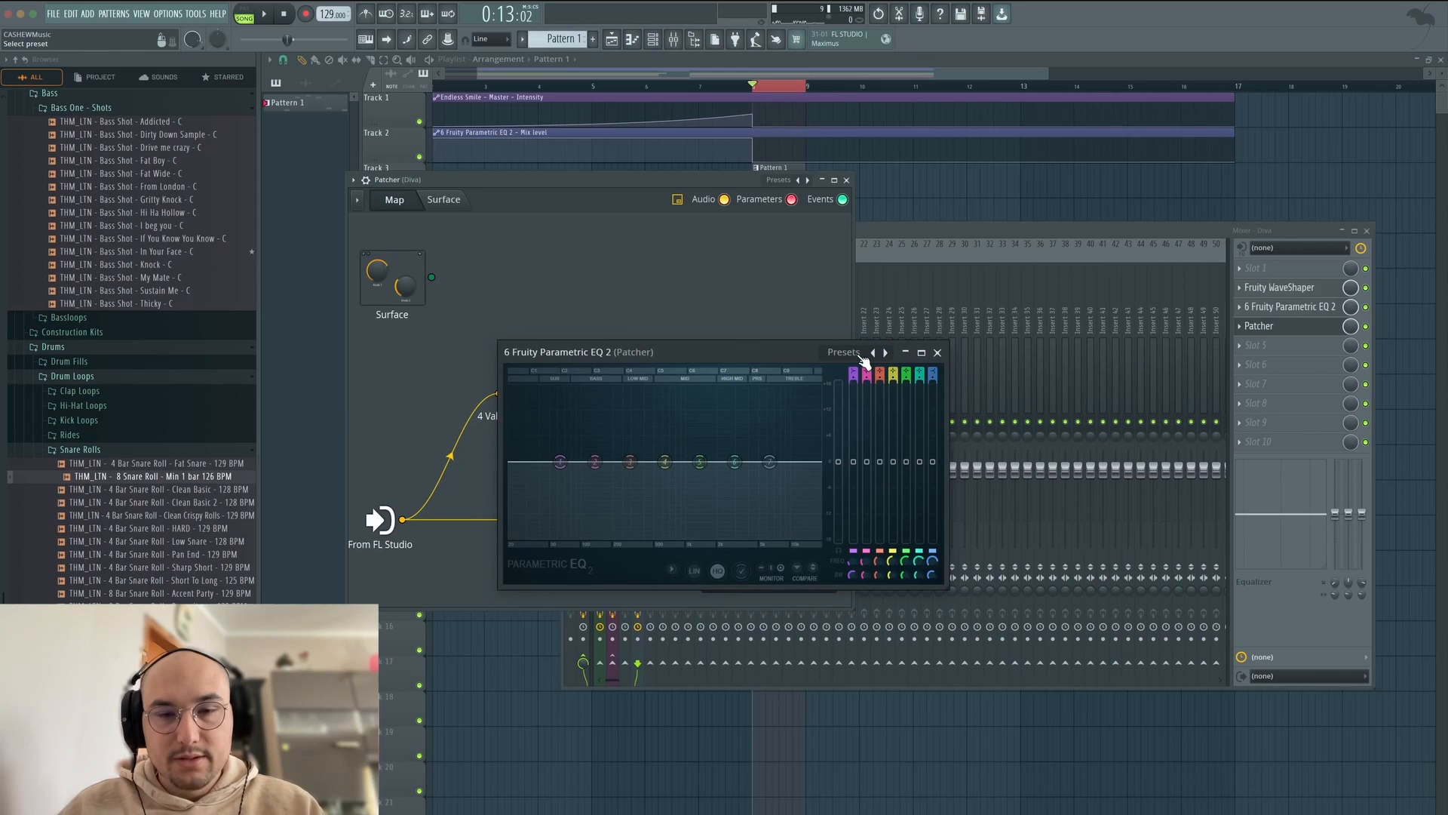
pyautogui.click(861, 356)
pyautogui.click(855, 416)
pyautogui.moveTo(611, 354); pyautogui.dragTo(638, 352)
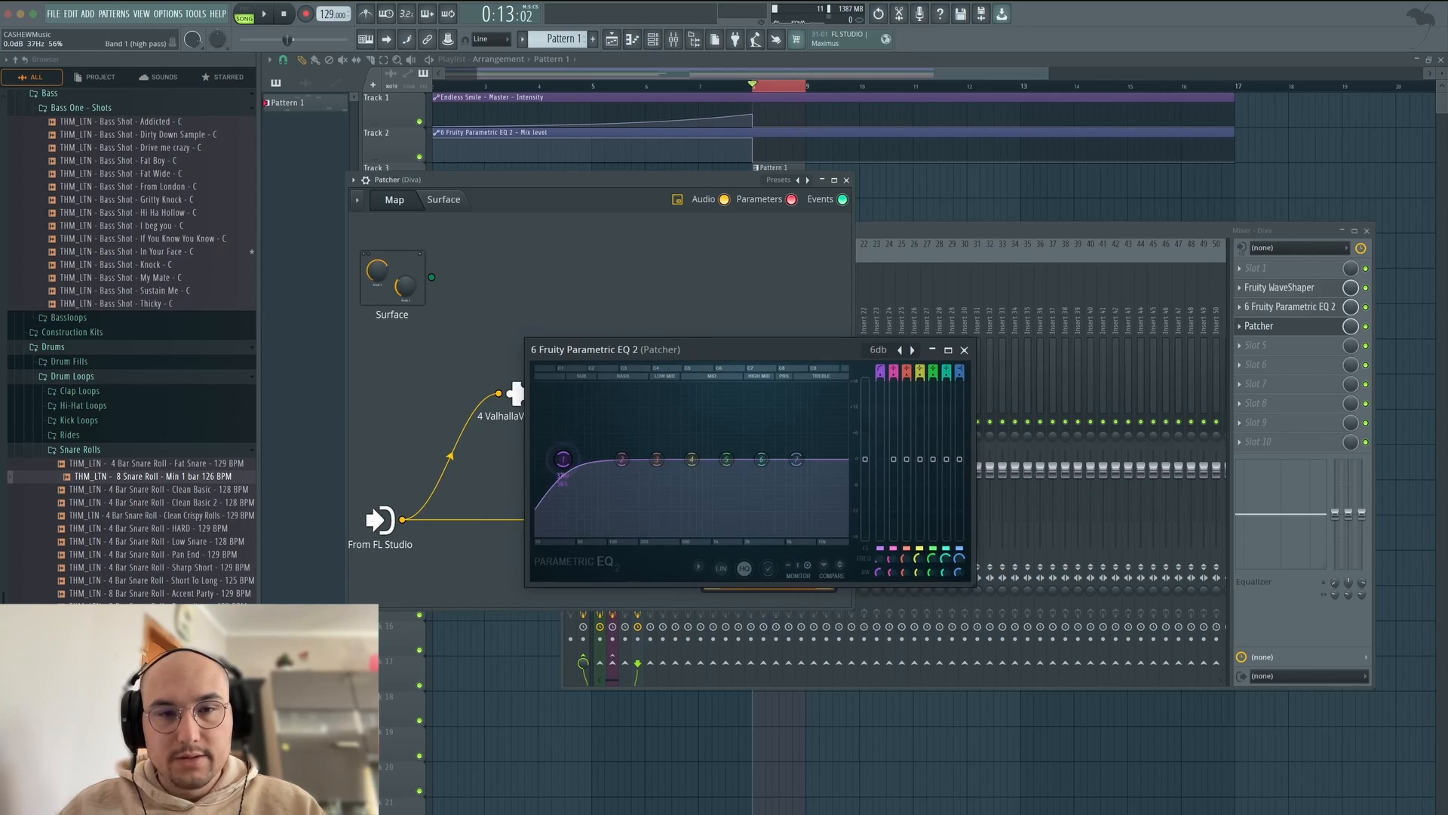
pyautogui.moveTo(563, 459); pyautogui.dragTo(694, 434)
# - While the pre-drop bar plays, cut the reverb EQ's high shelf near 6 kHz and reduce the band 5 boost
pyautogui.press('space')
pyautogui.press('space')
pyautogui.press('space')
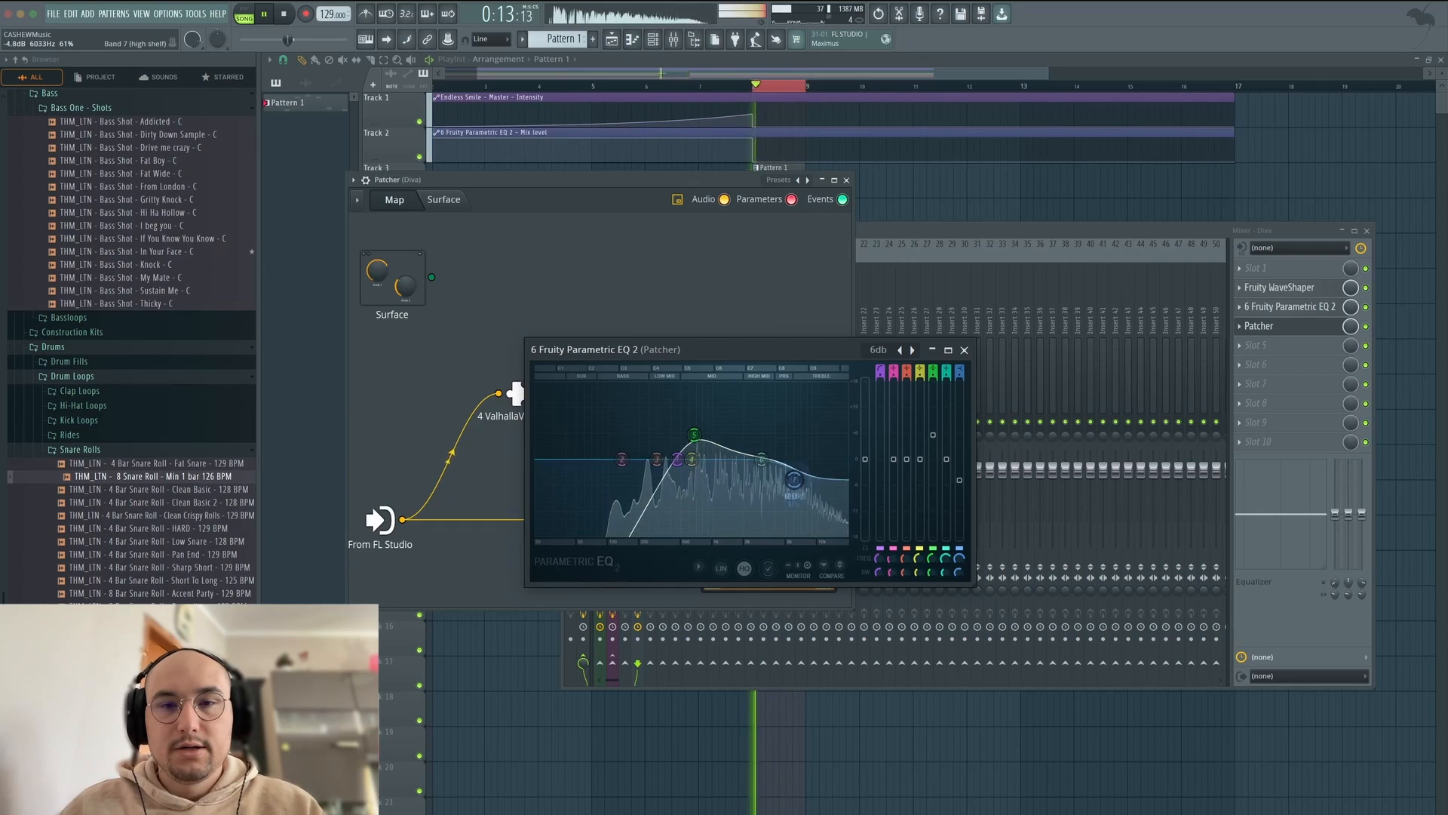
pyautogui.moveTo(797, 459); pyautogui.dragTo(794, 498)
pyautogui.moveTo(694, 435); pyautogui.dragTo(709, 452)
pyautogui.click(964, 350)
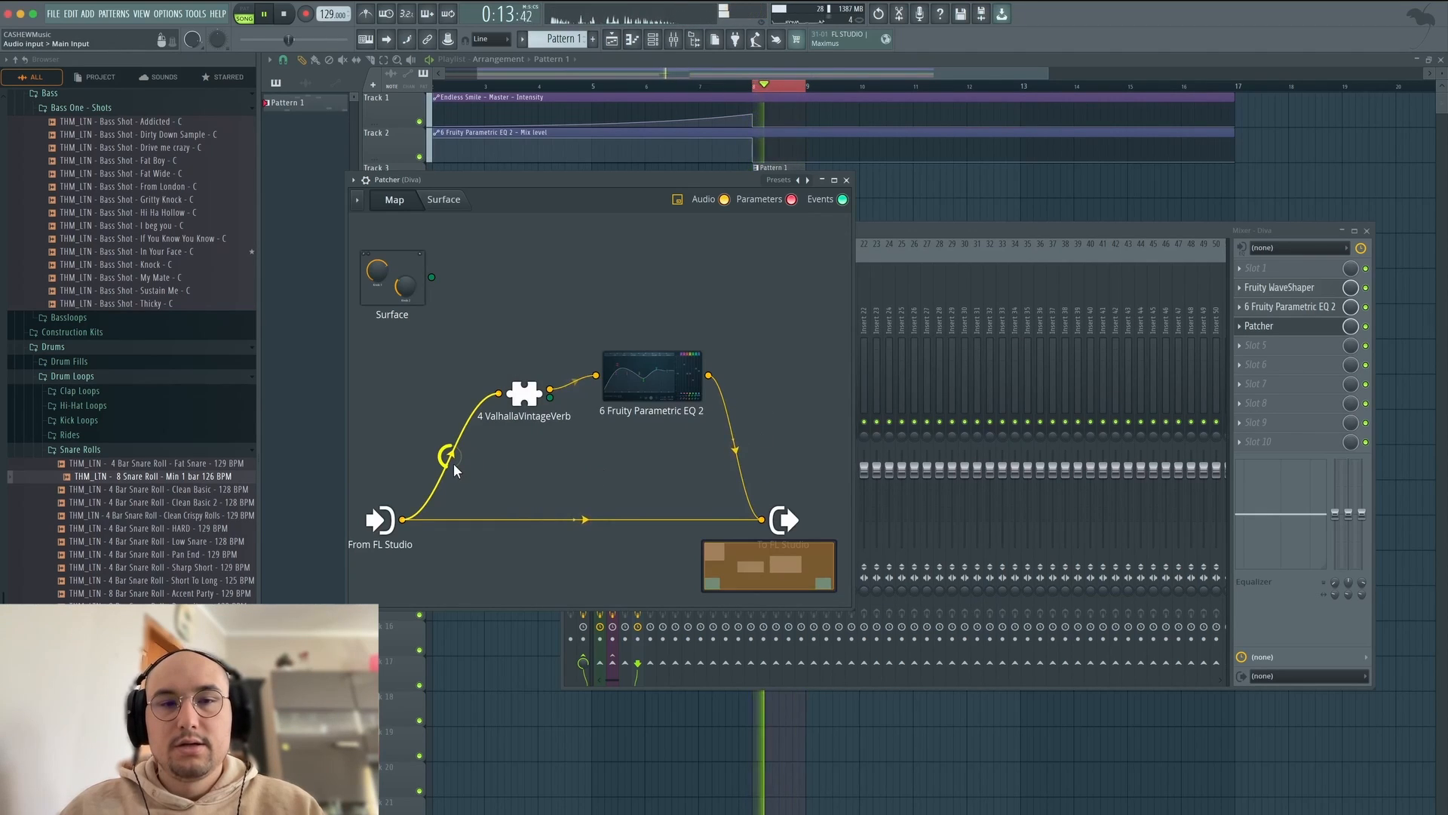
pyautogui.press('space')
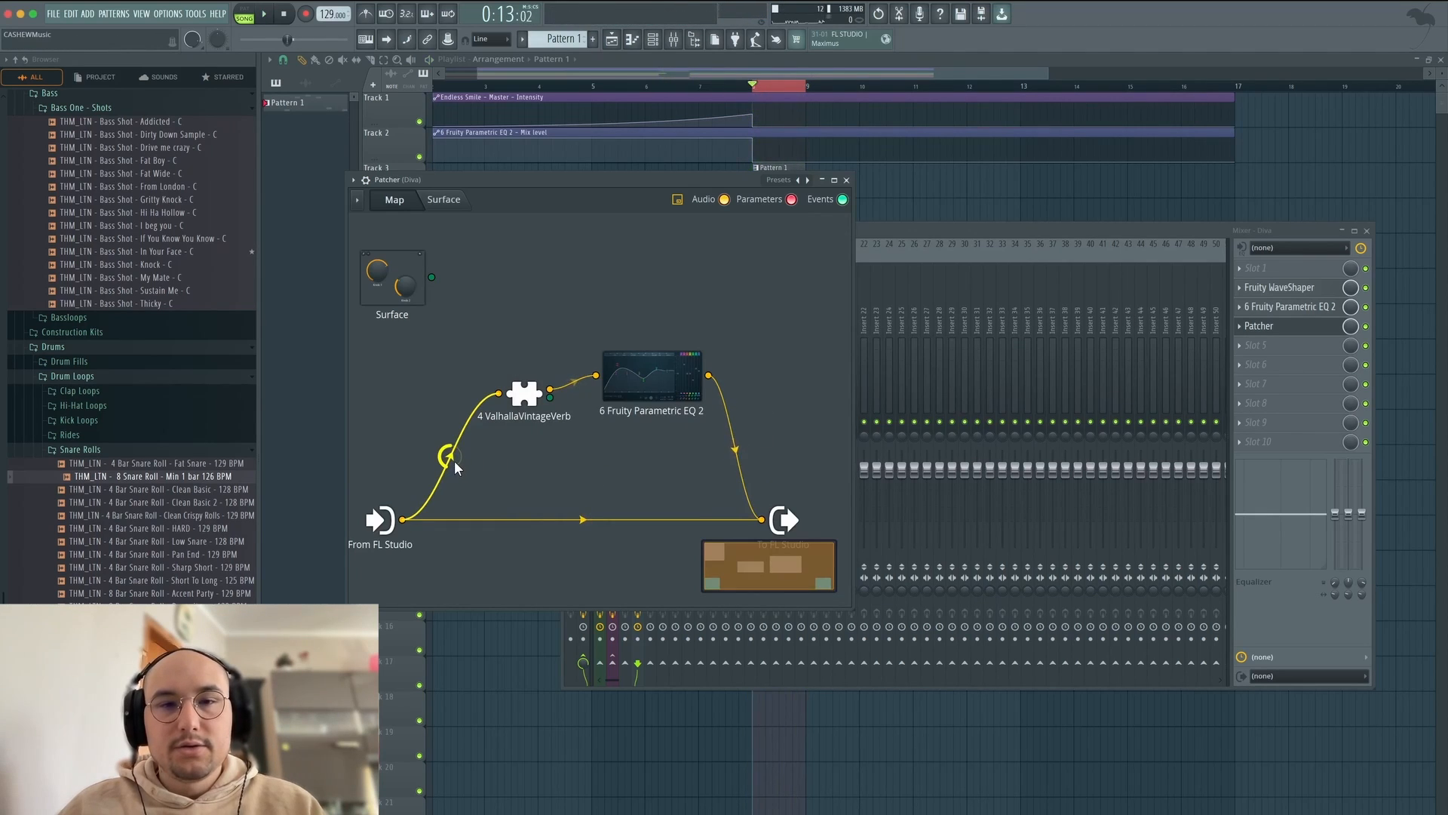
# - Lower the reverb EQ's main level to about -7.4 dB while listening to the pre-drop bar
pyautogui.doubleClick(628, 386)
pyautogui.press('space')
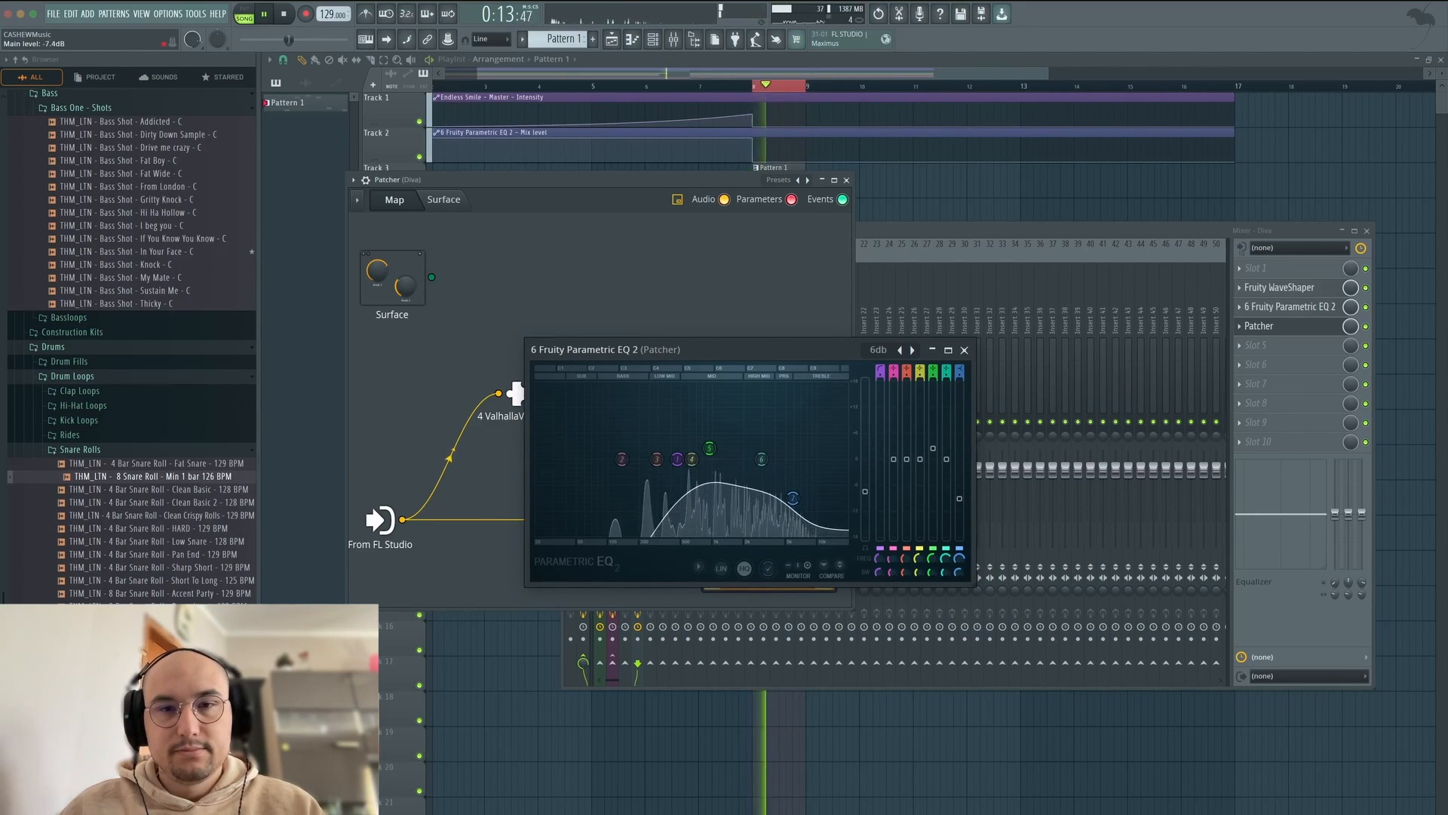
pyautogui.press('Escape')
pyautogui.press('space')
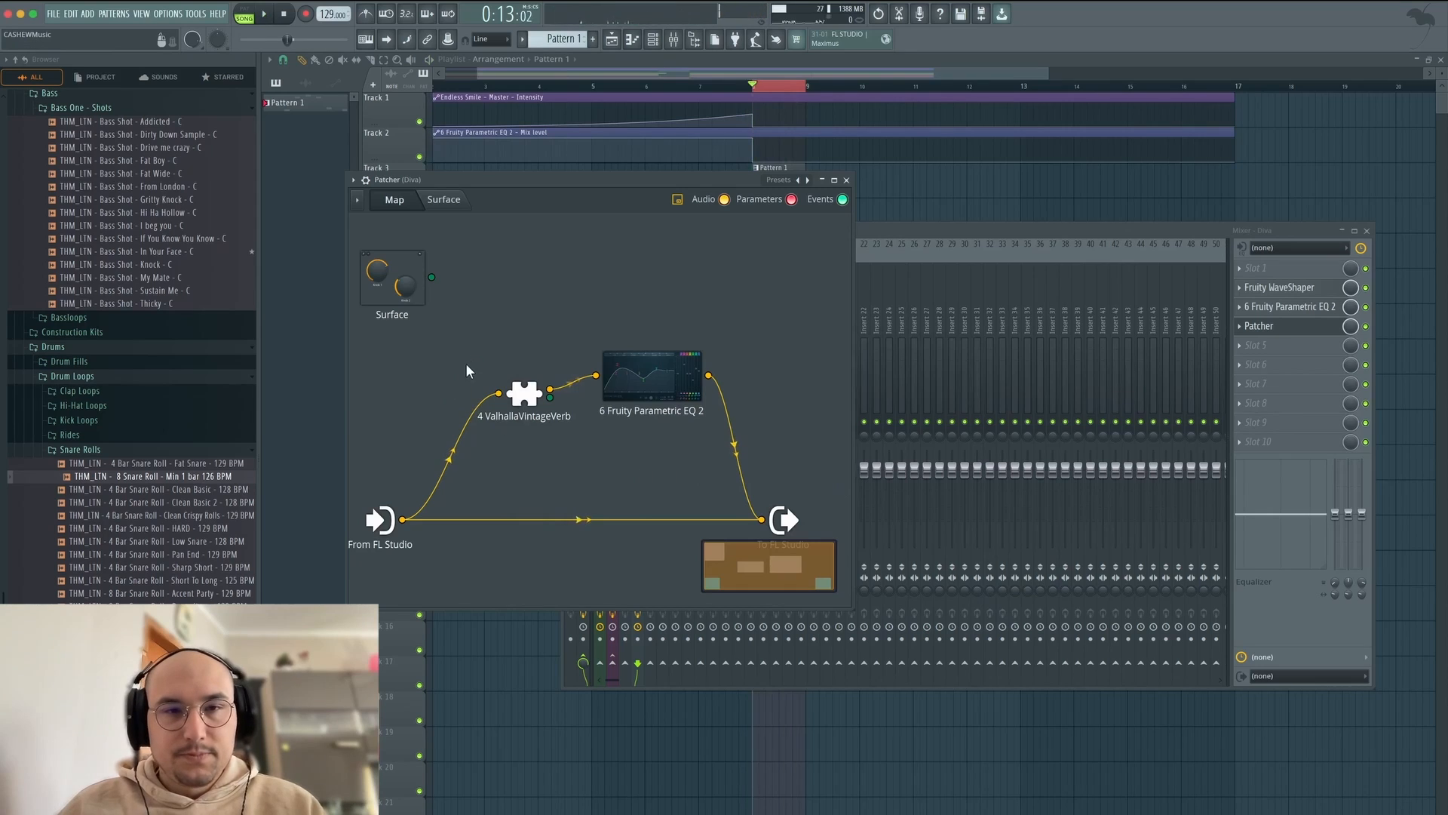
# - Add Fruity Delay 3 to the Patcher map above ValhallaVintageVerb and feed it from the FL Studio input
pyautogui.rightClick(468, 355)
pyautogui.moveTo(503, 379)
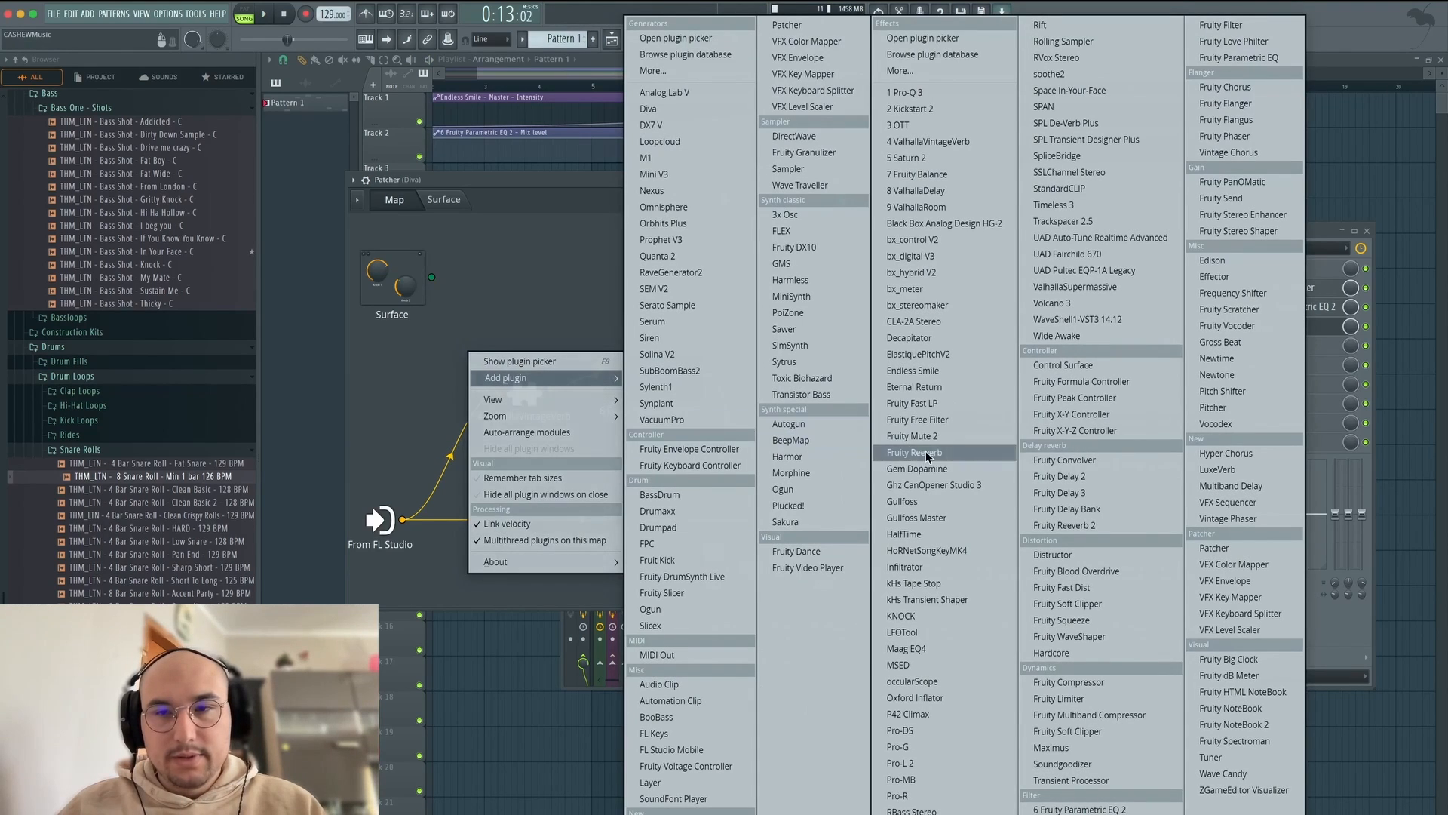
pyautogui.click(1060, 492)
pyautogui.moveTo(523, 361); pyautogui.dragTo(499, 301)
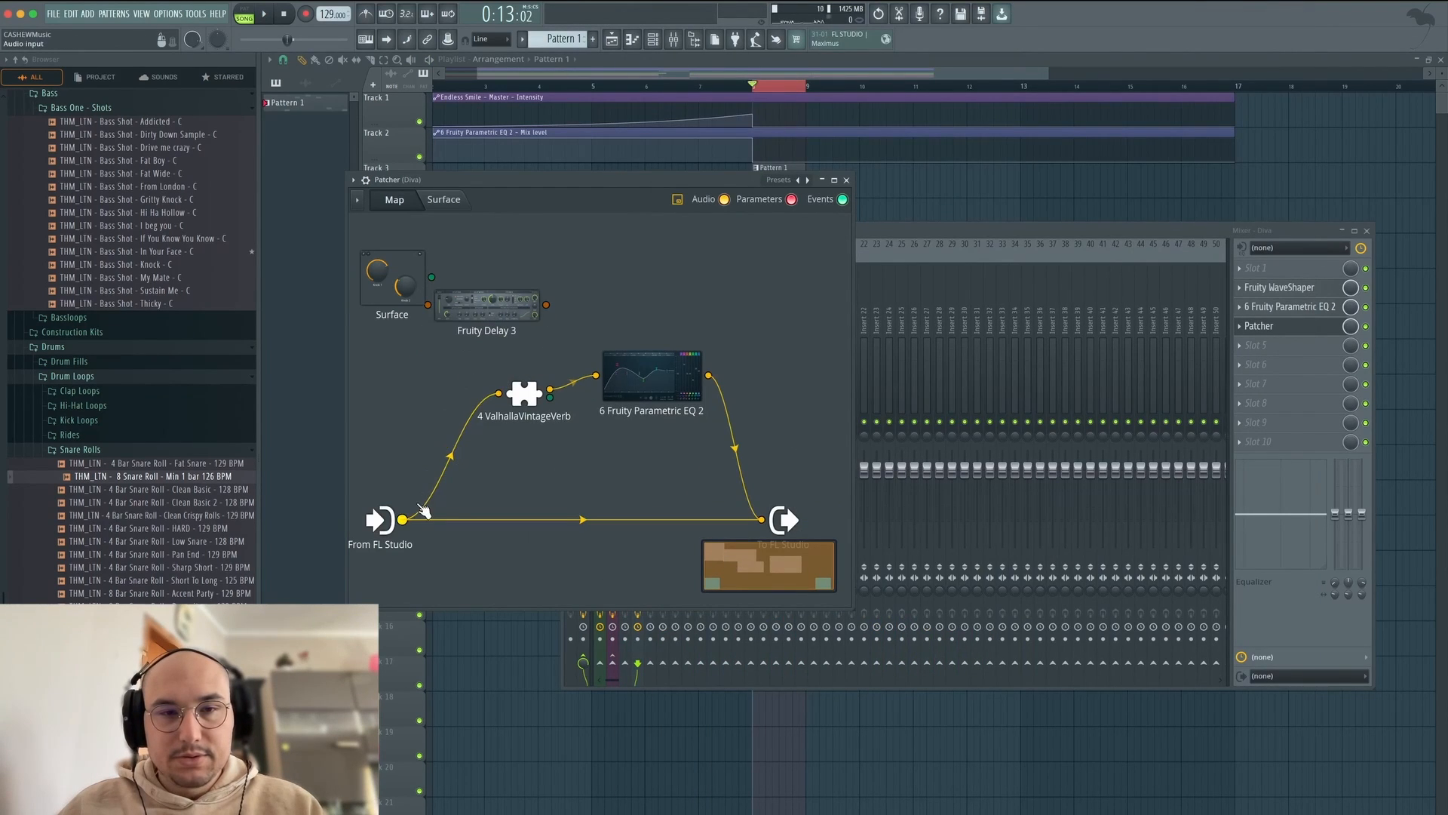
# - Add a second Fruity Parametric EQ 2 after Fruity Delay 3 and route the chain to Patcher's output
pyautogui.rightClick(631, 297)
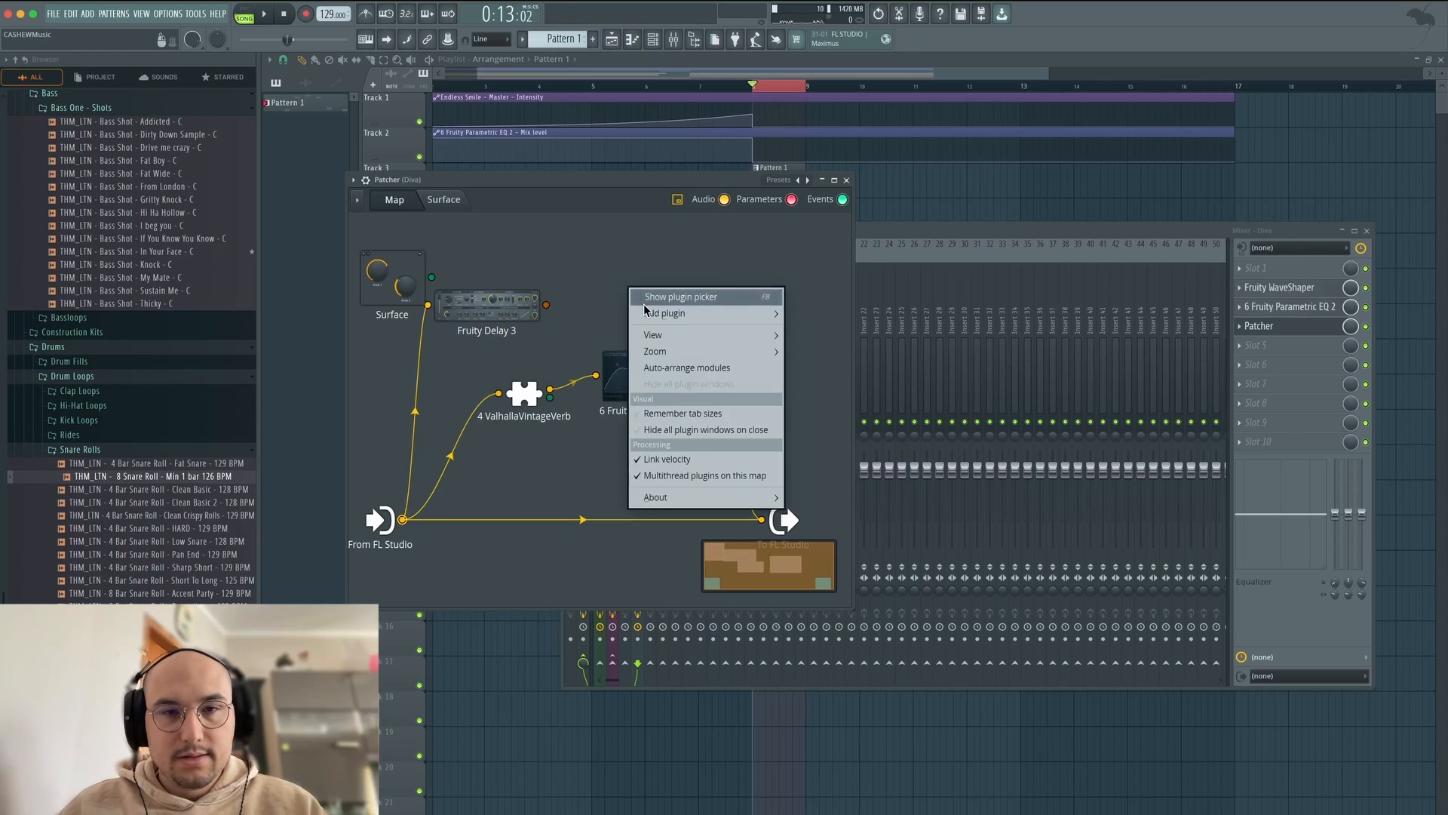
pyautogui.click(645, 306)
pyautogui.moveTo(536, 309); pyautogui.dragTo(585, 299)
pyautogui.moveTo(693, 298); pyautogui.dragTo(747, 398)
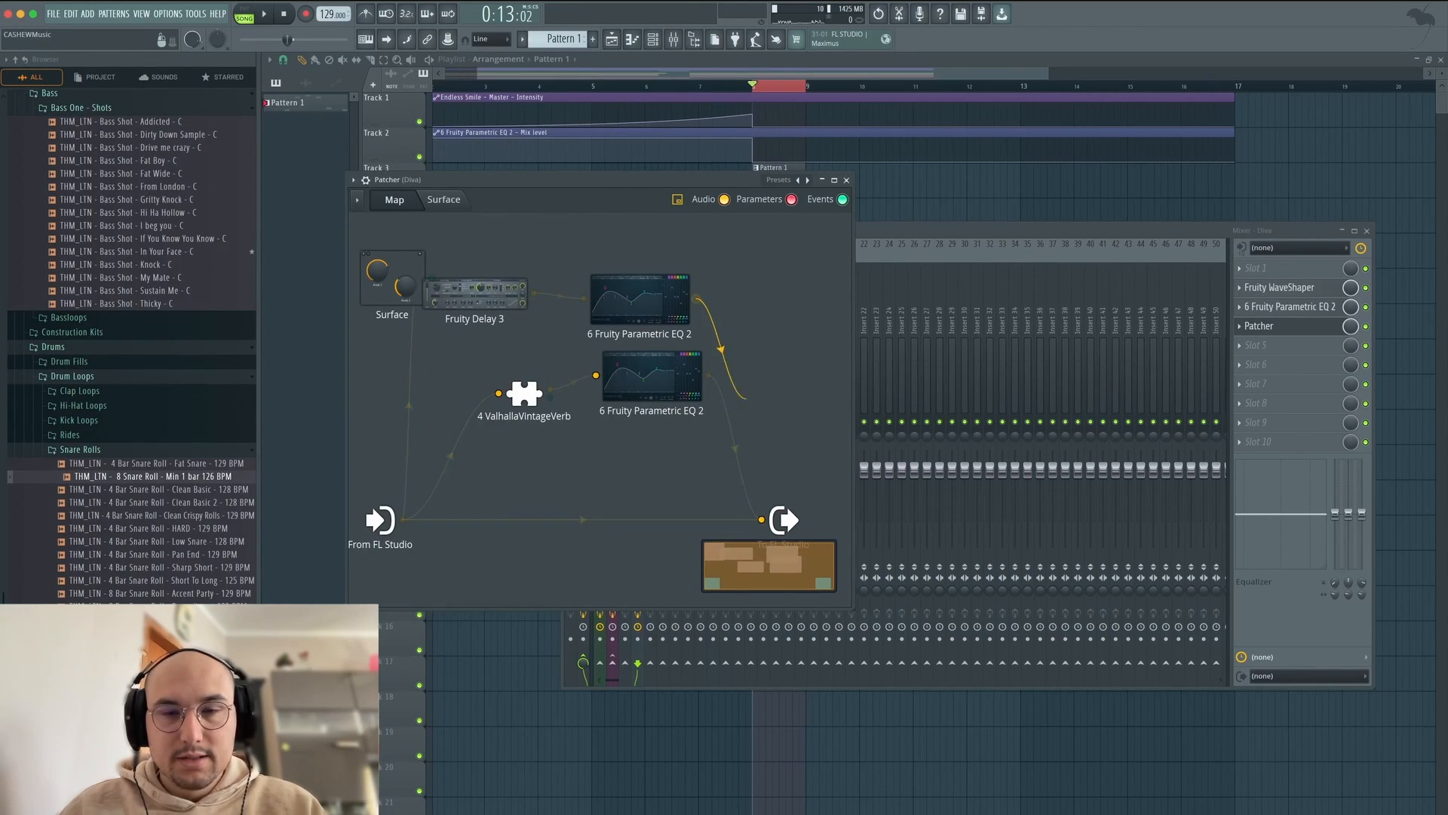
pyautogui.moveTo(754, 516); pyautogui.dragTo(760, 519)
pyautogui.moveTo(640, 302); pyautogui.dragTo(649, 282)
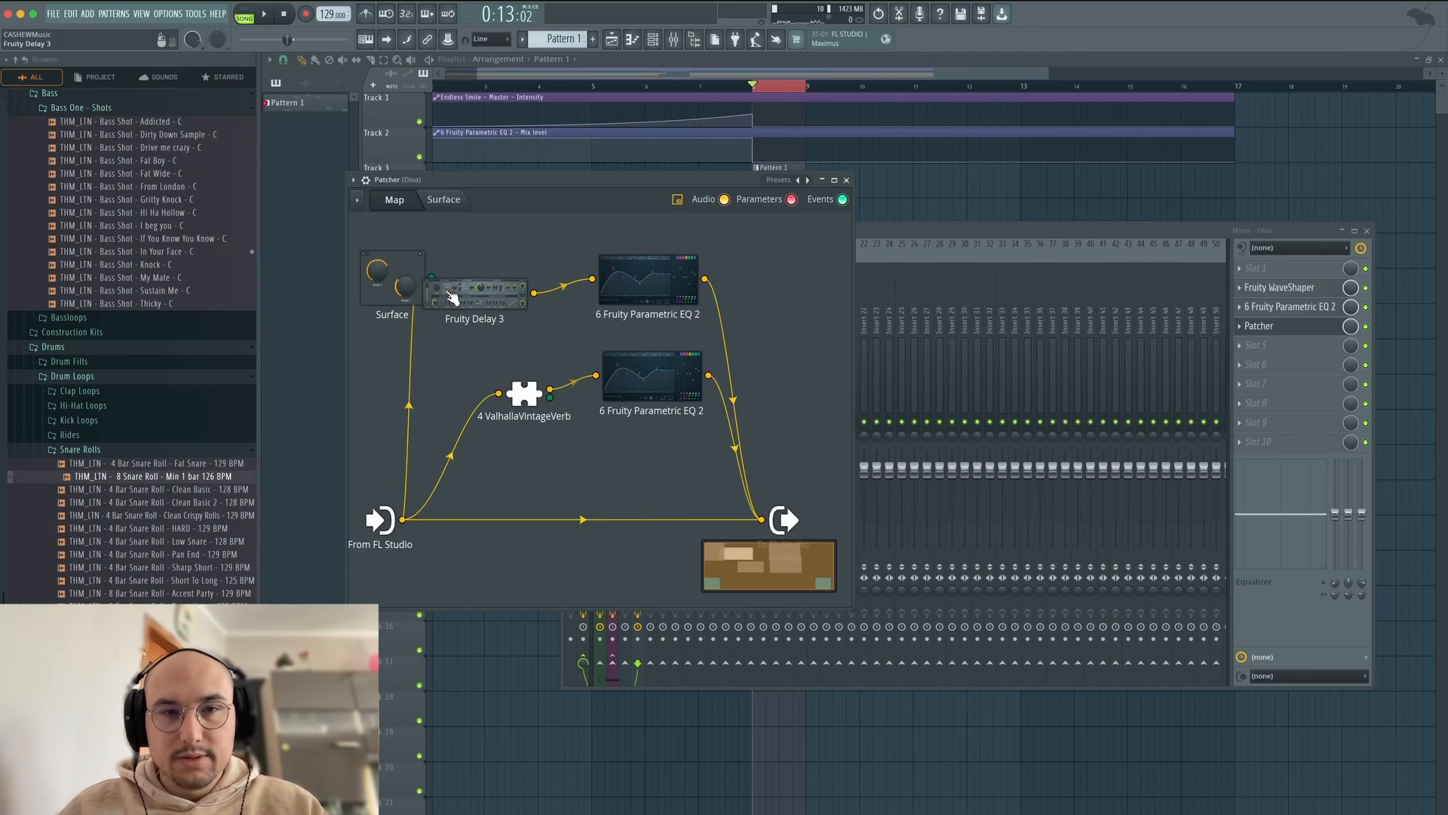
# - Adjust Fruity Delay 3's settings, with its delay time R/L pan at 22.9%
pyautogui.doubleClick(463, 289)
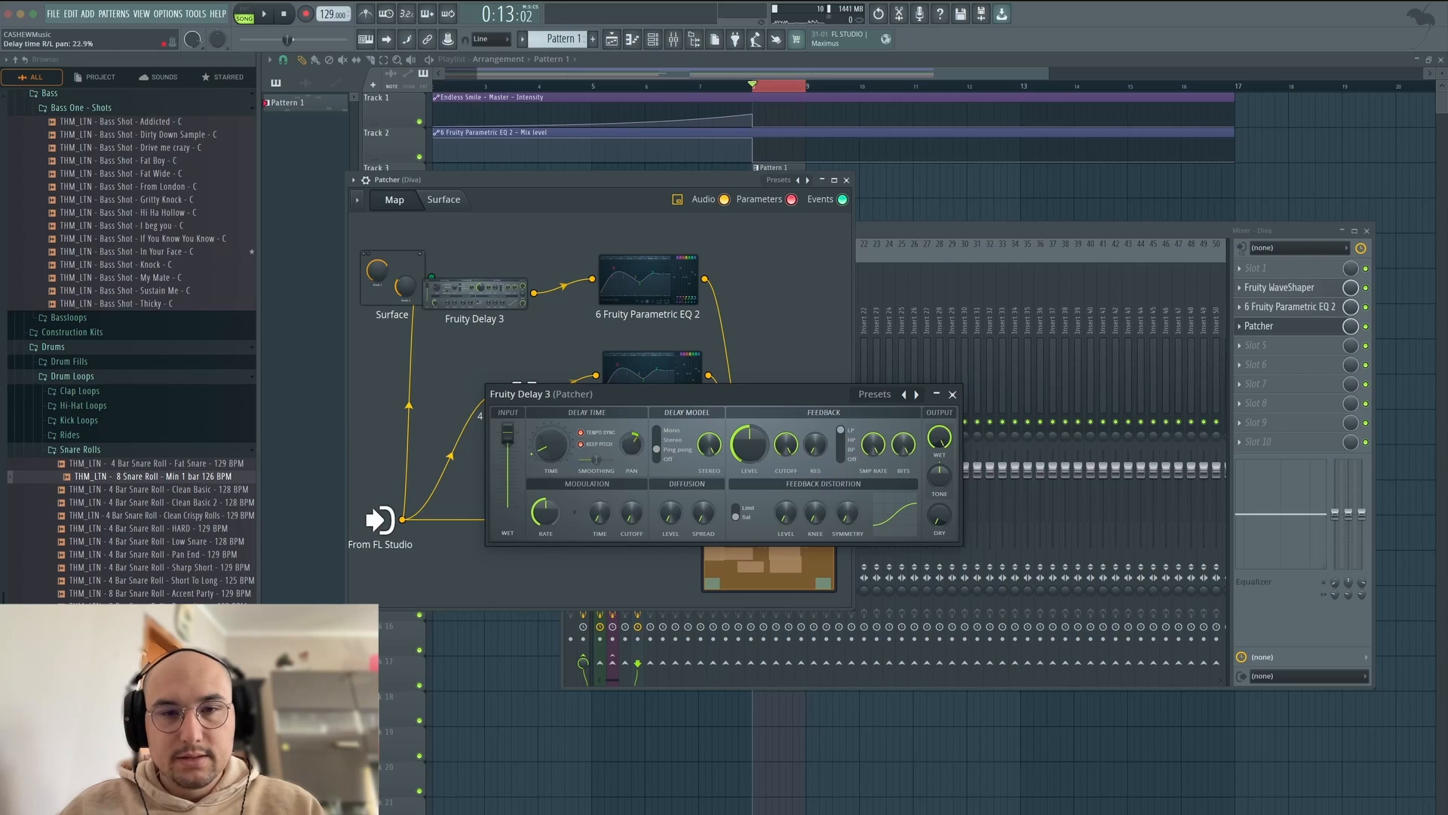
pyautogui.press('Escape')
# - Load the 6db preset in the delay's EQ, raise the high-pass, cut the high shelf about 15 dB near 5.3 kHz and lower the main level
pyautogui.doubleClick(662, 284)
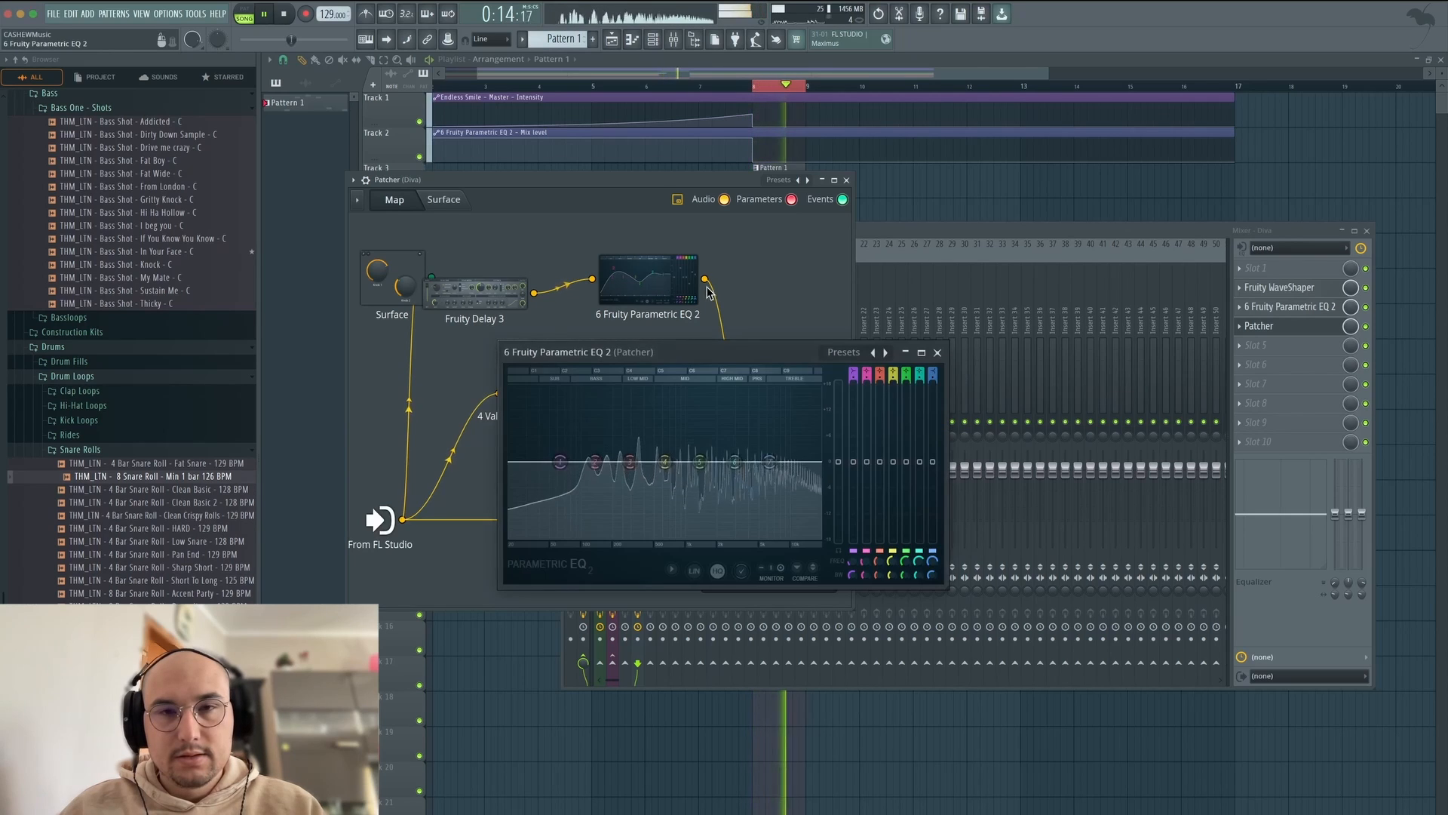
pyautogui.click(842, 351)
pyautogui.click(853, 408)
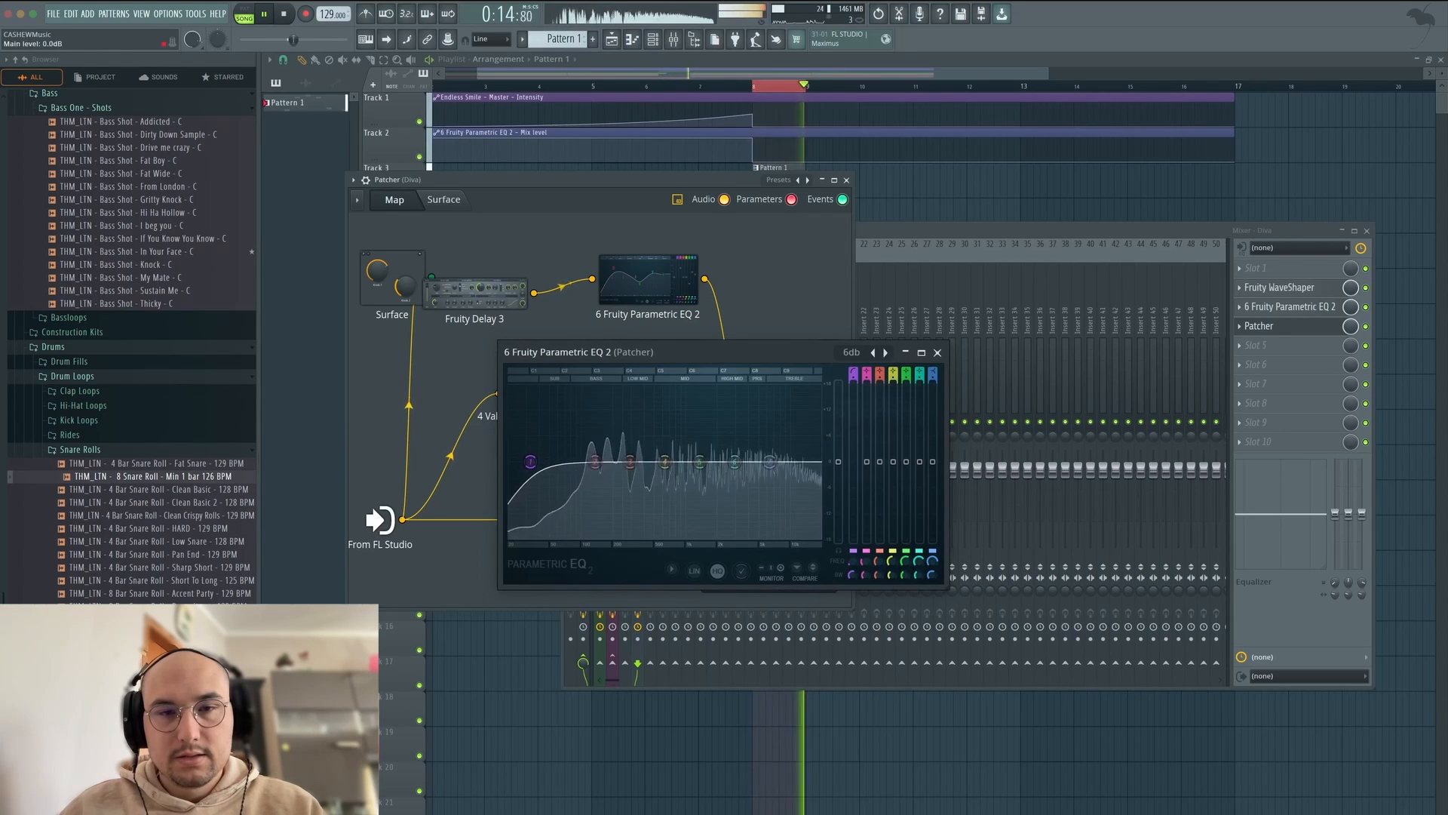
pyautogui.moveTo(530, 460); pyautogui.dragTo(626, 462)
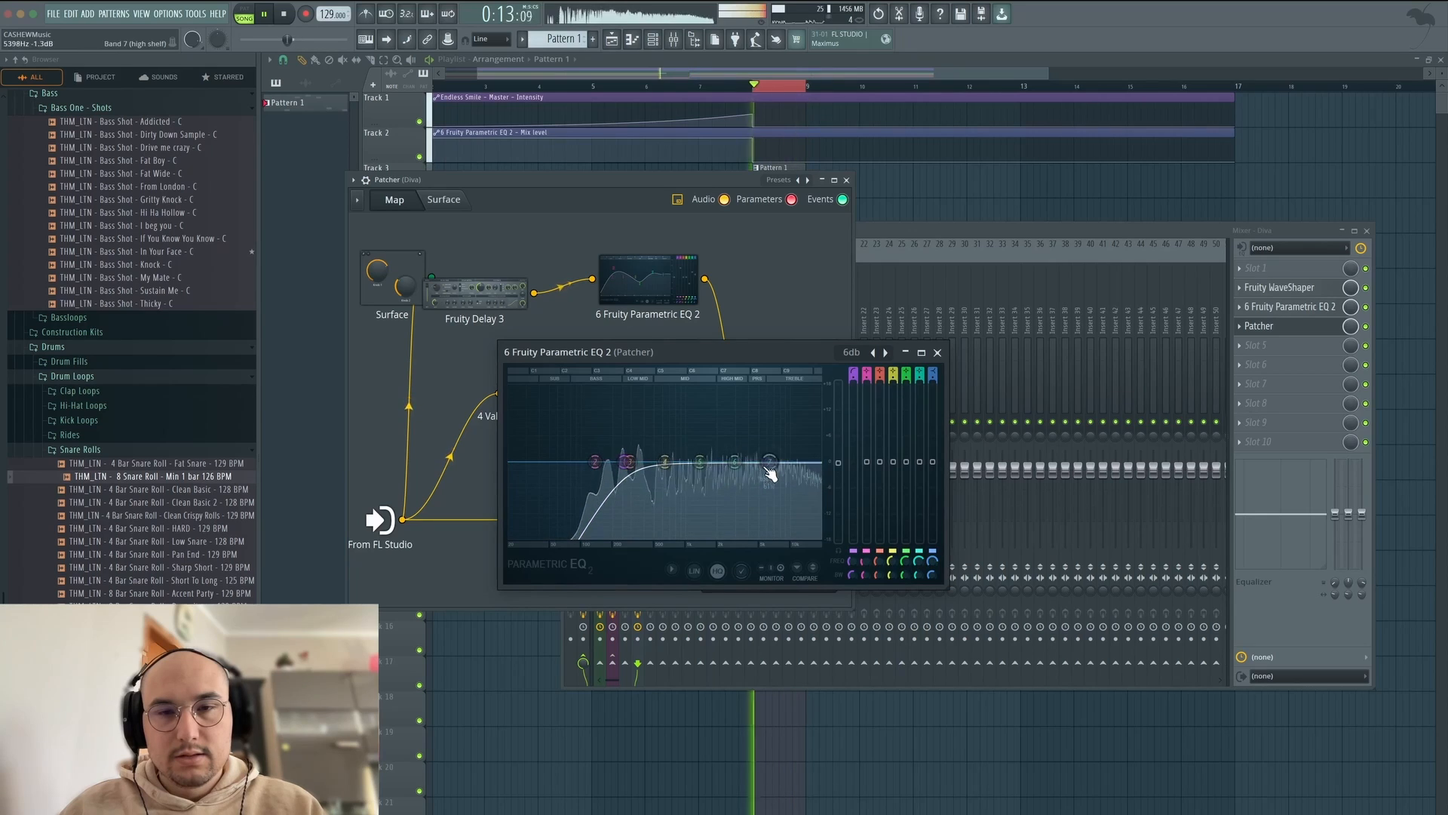
pyautogui.moveTo(769, 462); pyautogui.dragTo(761, 526)
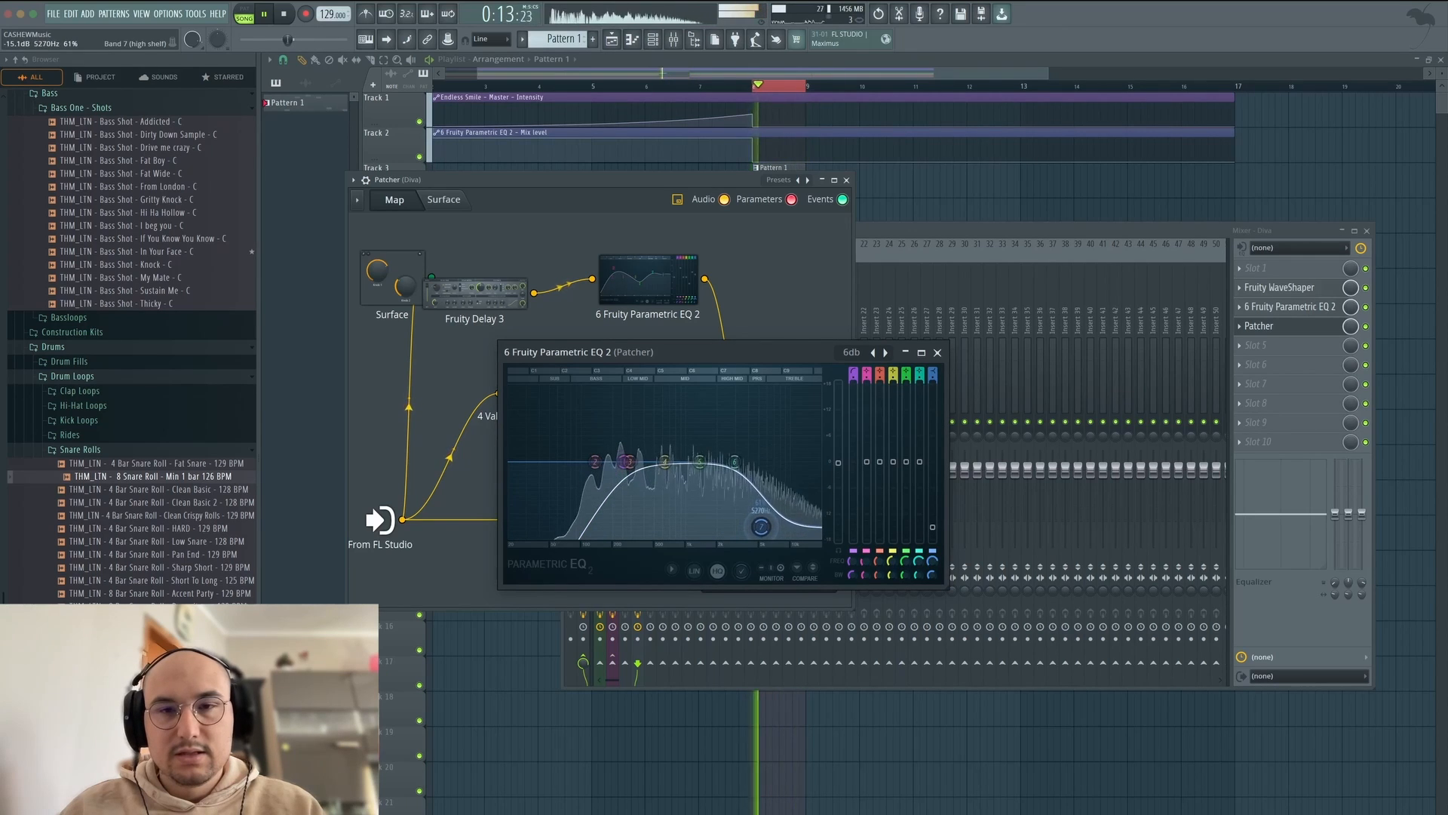
pyautogui.moveTo(838, 463); pyautogui.dragTo(838, 493)
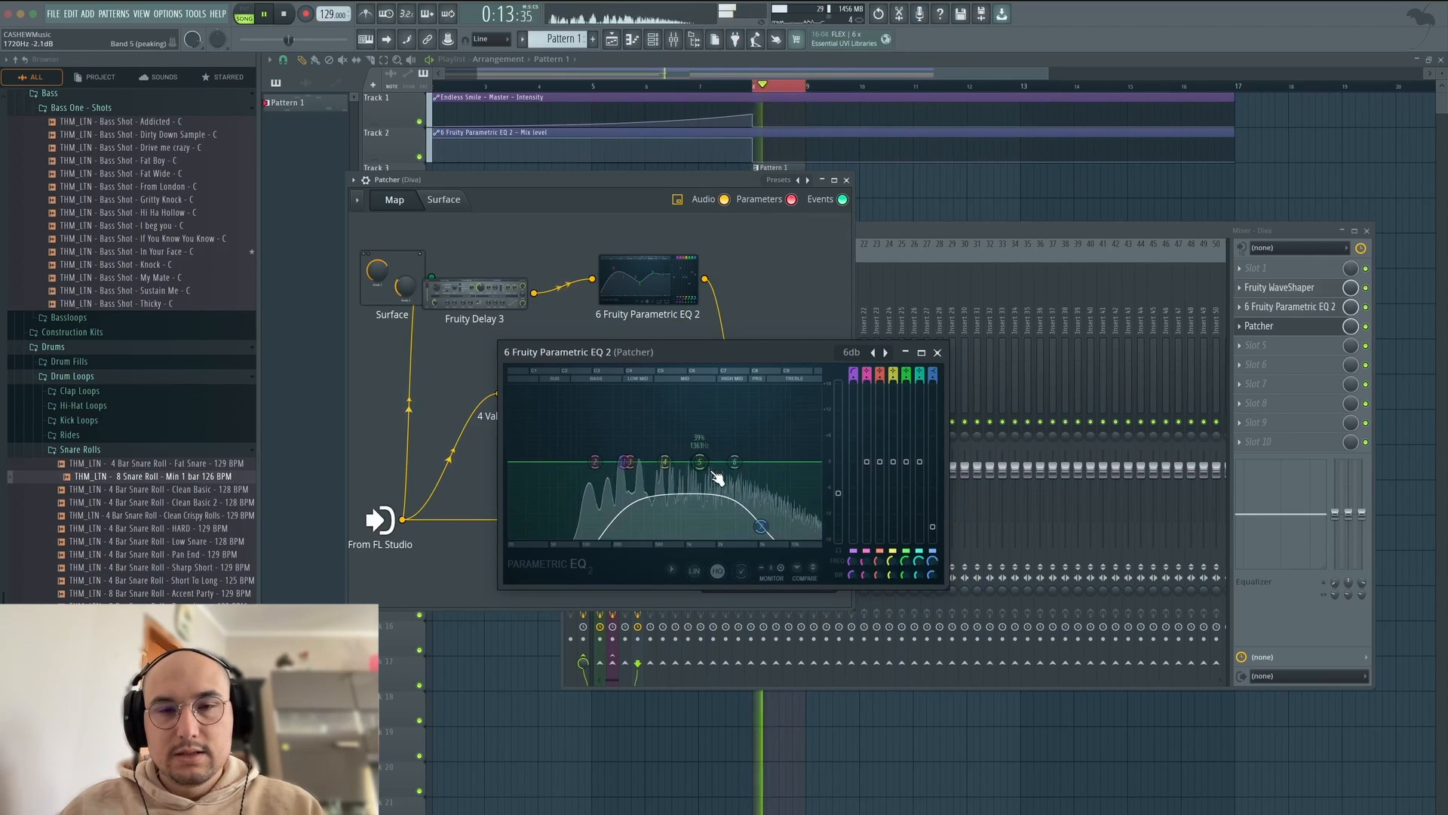
# - Boost the delay EQ's band 6, dip band 5 slightly and lower the main level to about -9 dB, closing Patcher when done
pyautogui.moveTo(699, 462); pyautogui.dragTo(721, 428)
pyautogui.moveTo(838, 493); pyautogui.dragTo(838, 499)
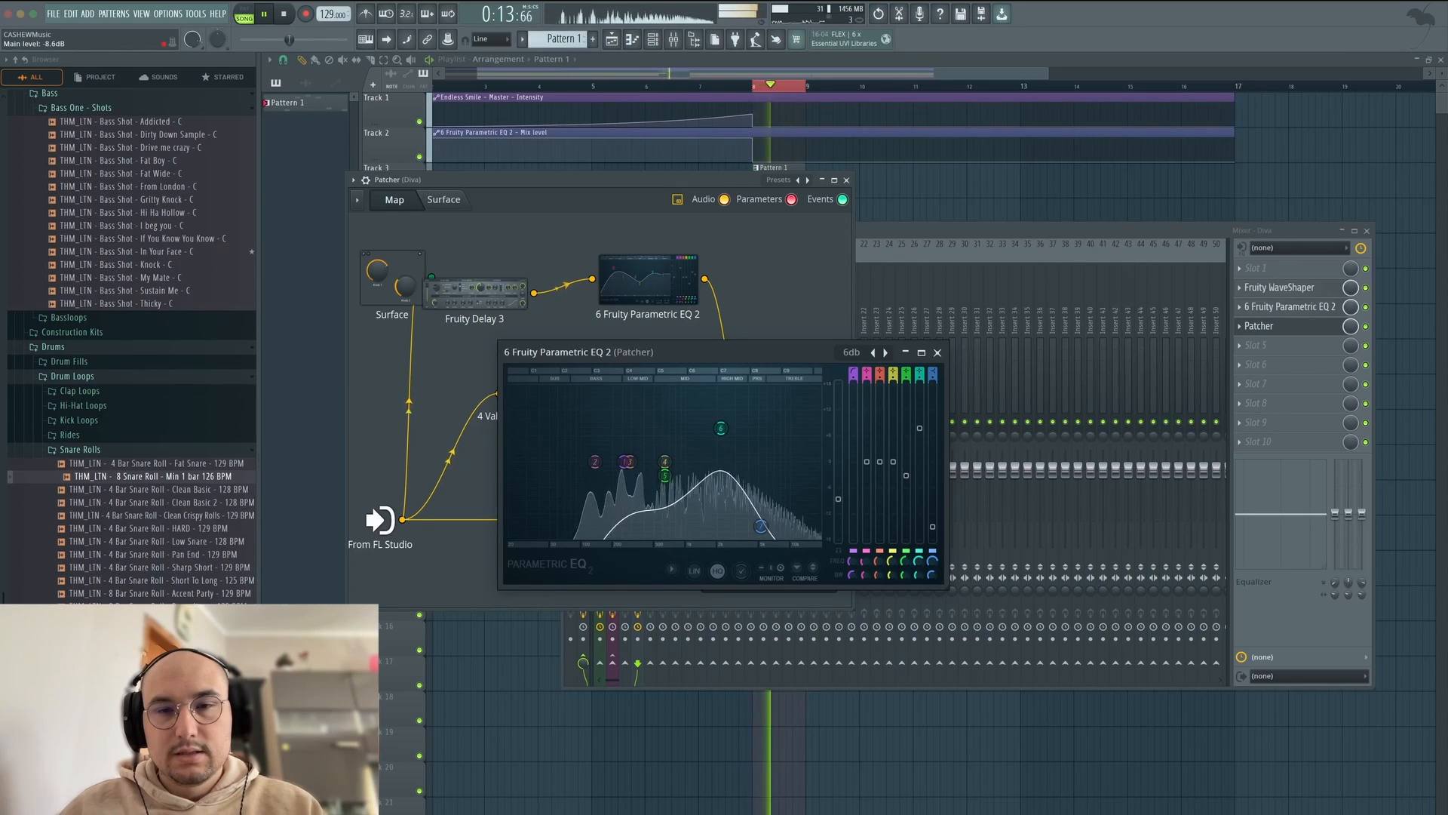
pyautogui.press('space')
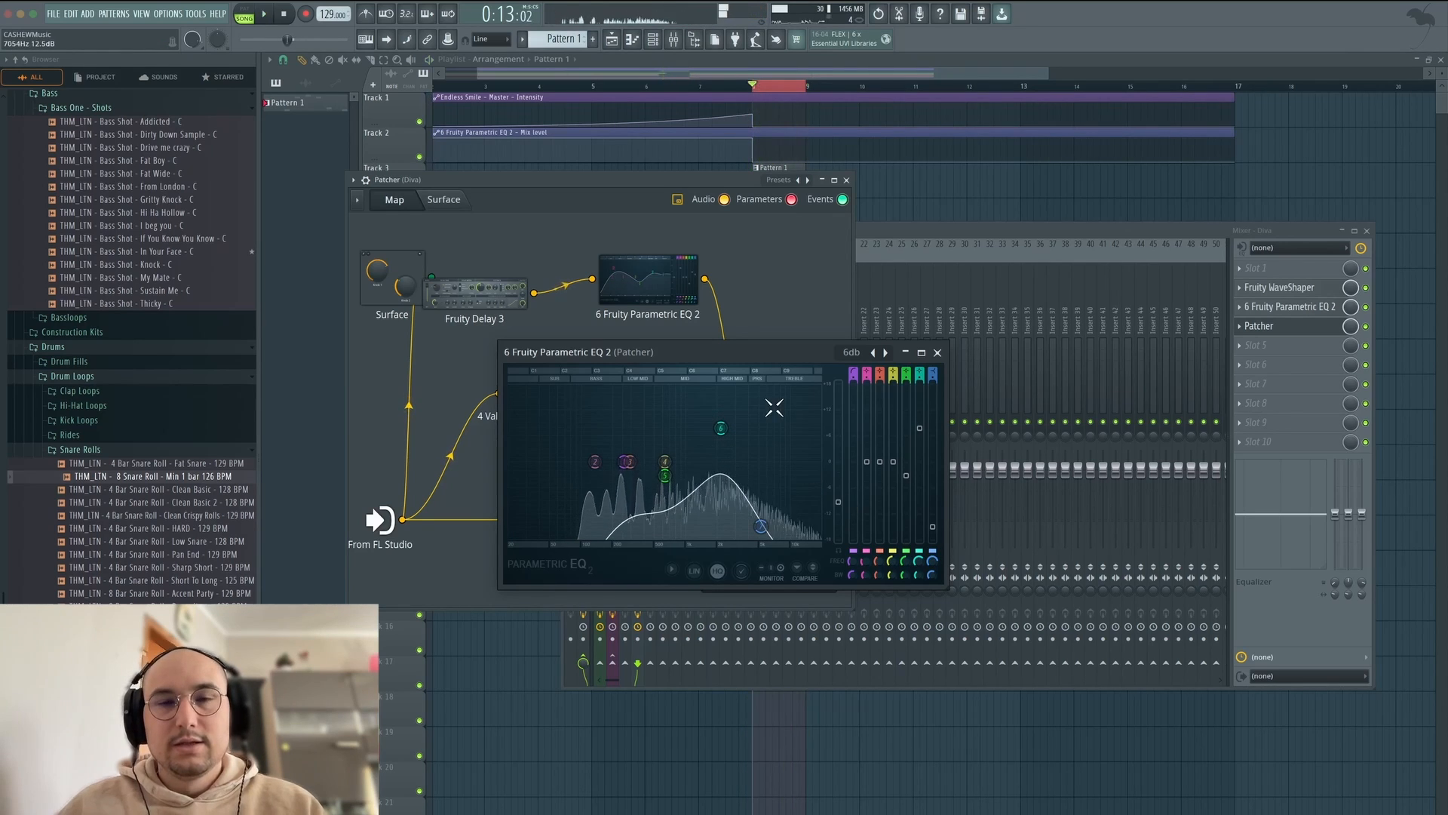
pyautogui.press('Escape')
pyautogui.press('Escape')
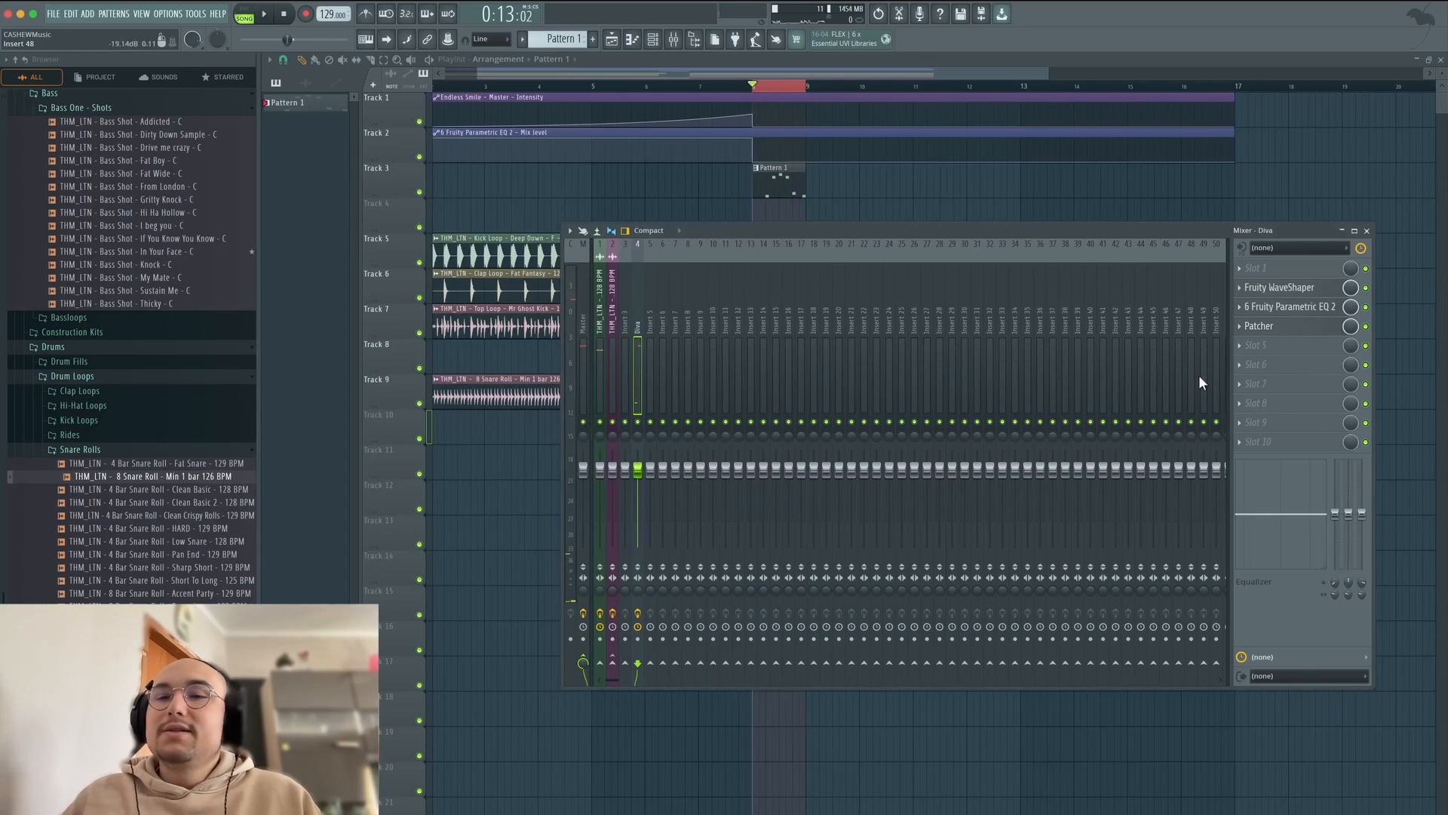
# - Rearrange Diva's effects so Fruity WaveShaper sits in slot 1, Fruity Parametric EQ 2 in slot 2 and Patcher in slot 3
pyautogui.moveTo(1315, 294); pyautogui.dragTo(1315, 272)
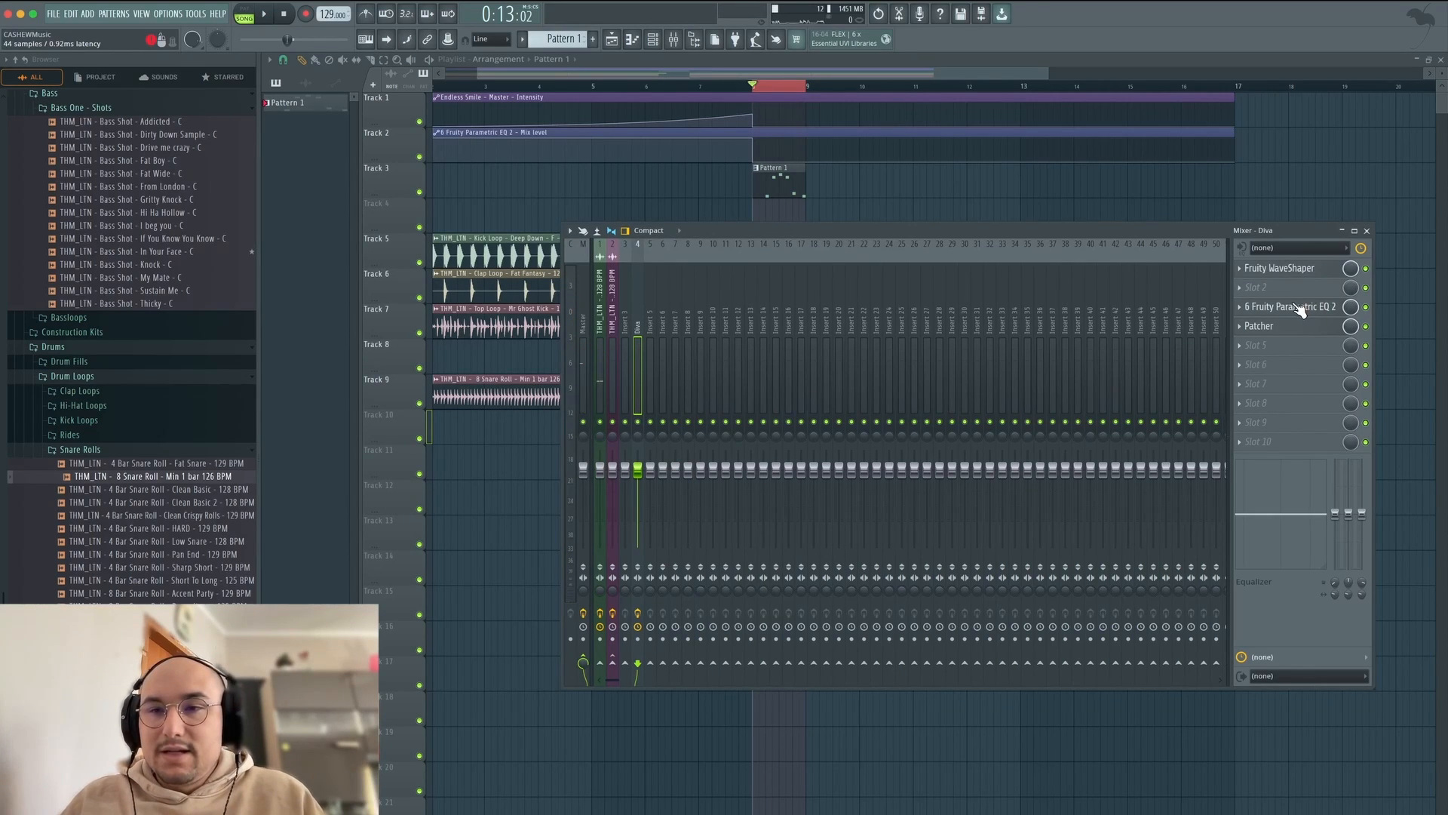
pyautogui.moveTo(1297, 326); pyautogui.dragTo(1297, 293)
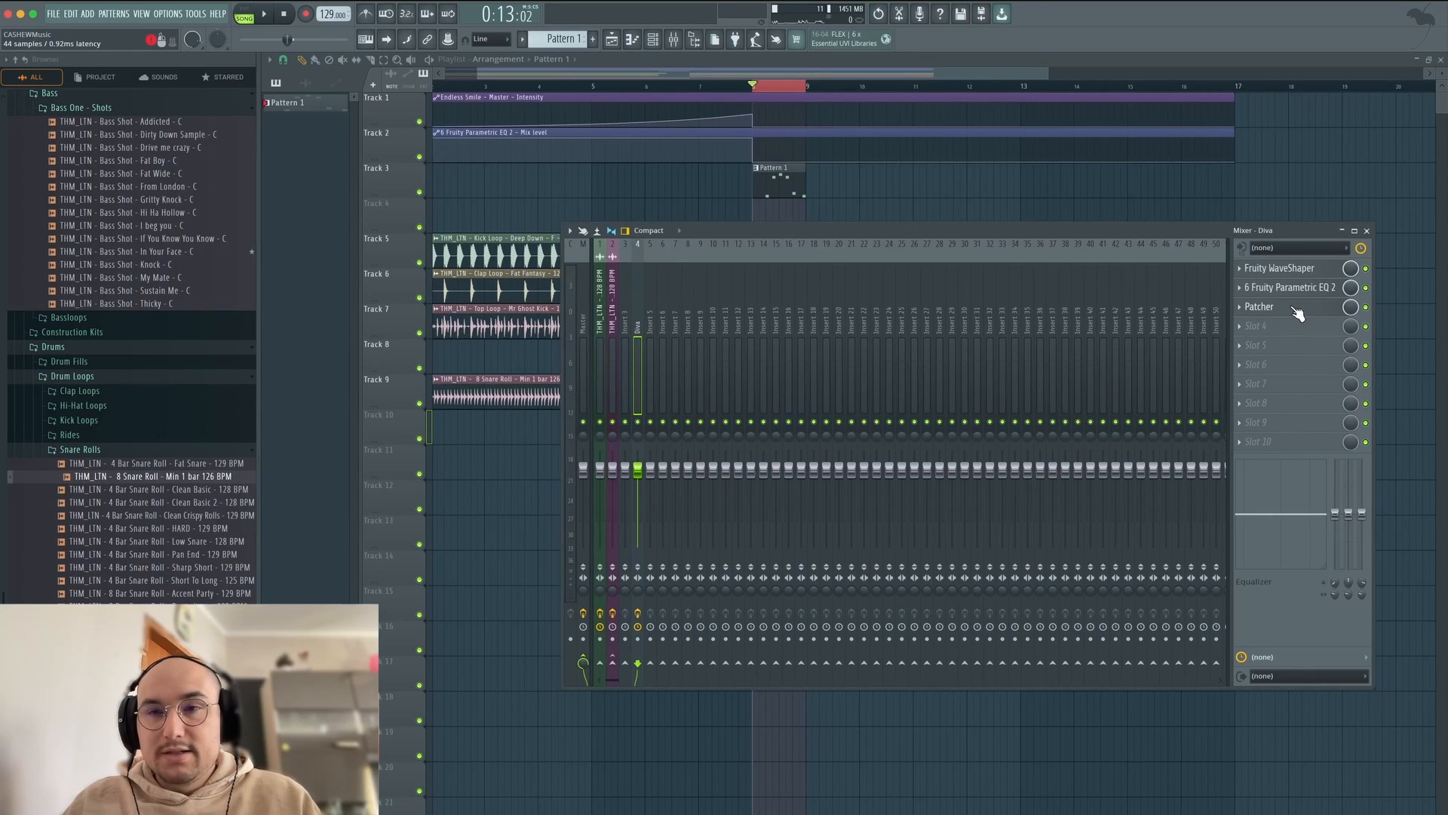
# - Compare the pre-drop bar with Diva's effects bypassed, with only Patcher bypassed, and with everything switched back on
pyautogui.press('space')
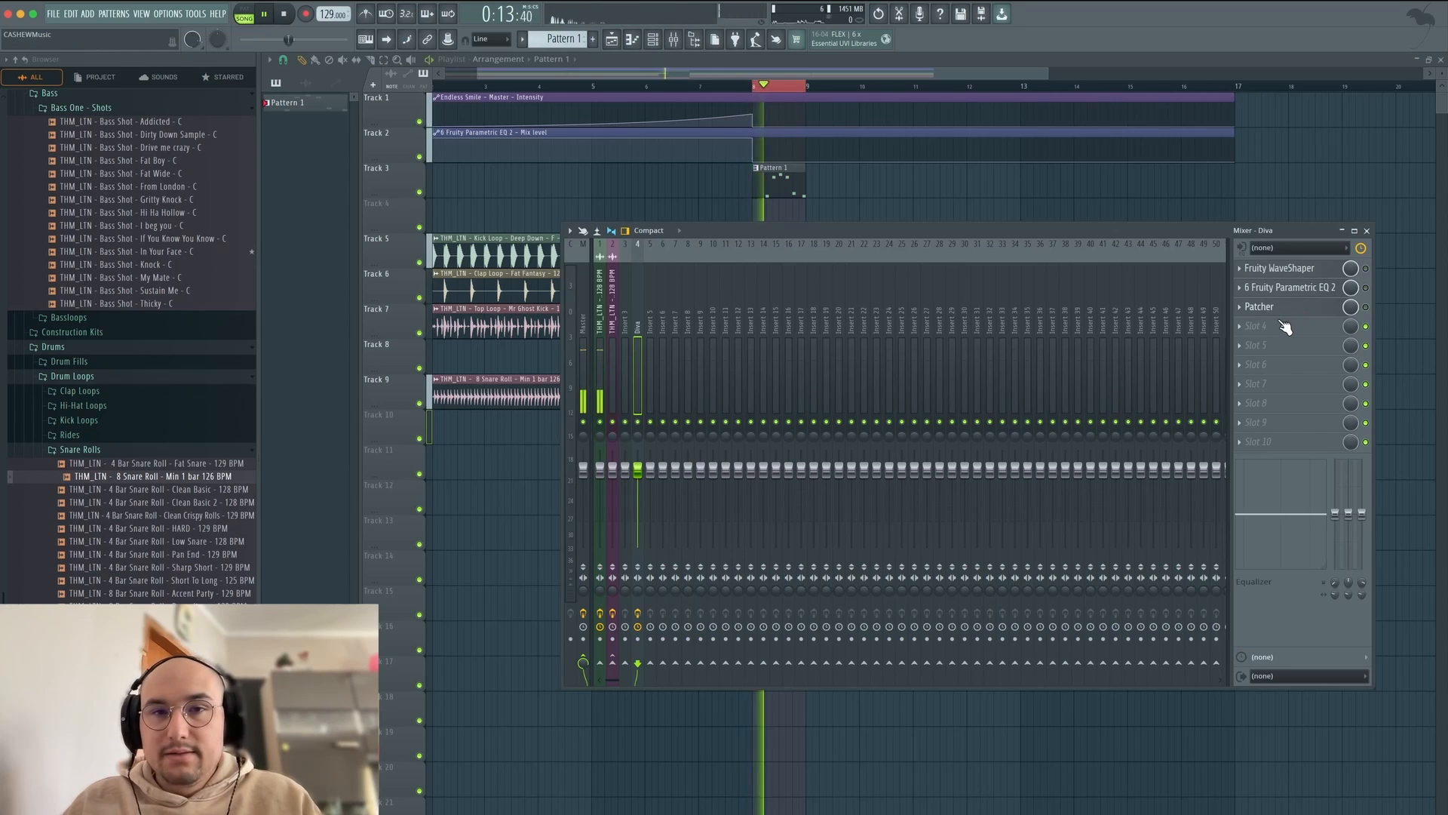
pyautogui.press('space')
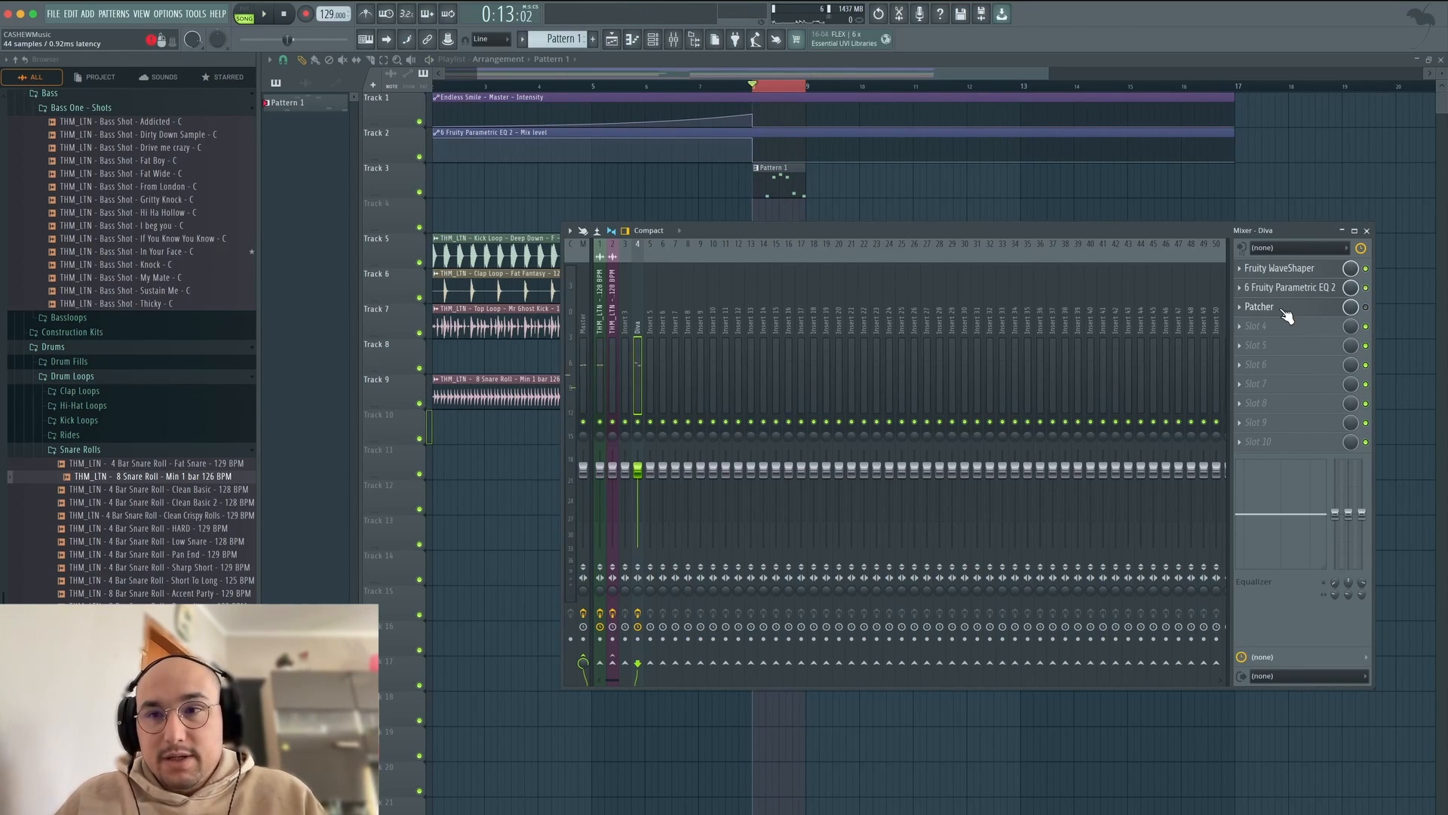
pyautogui.press('space')
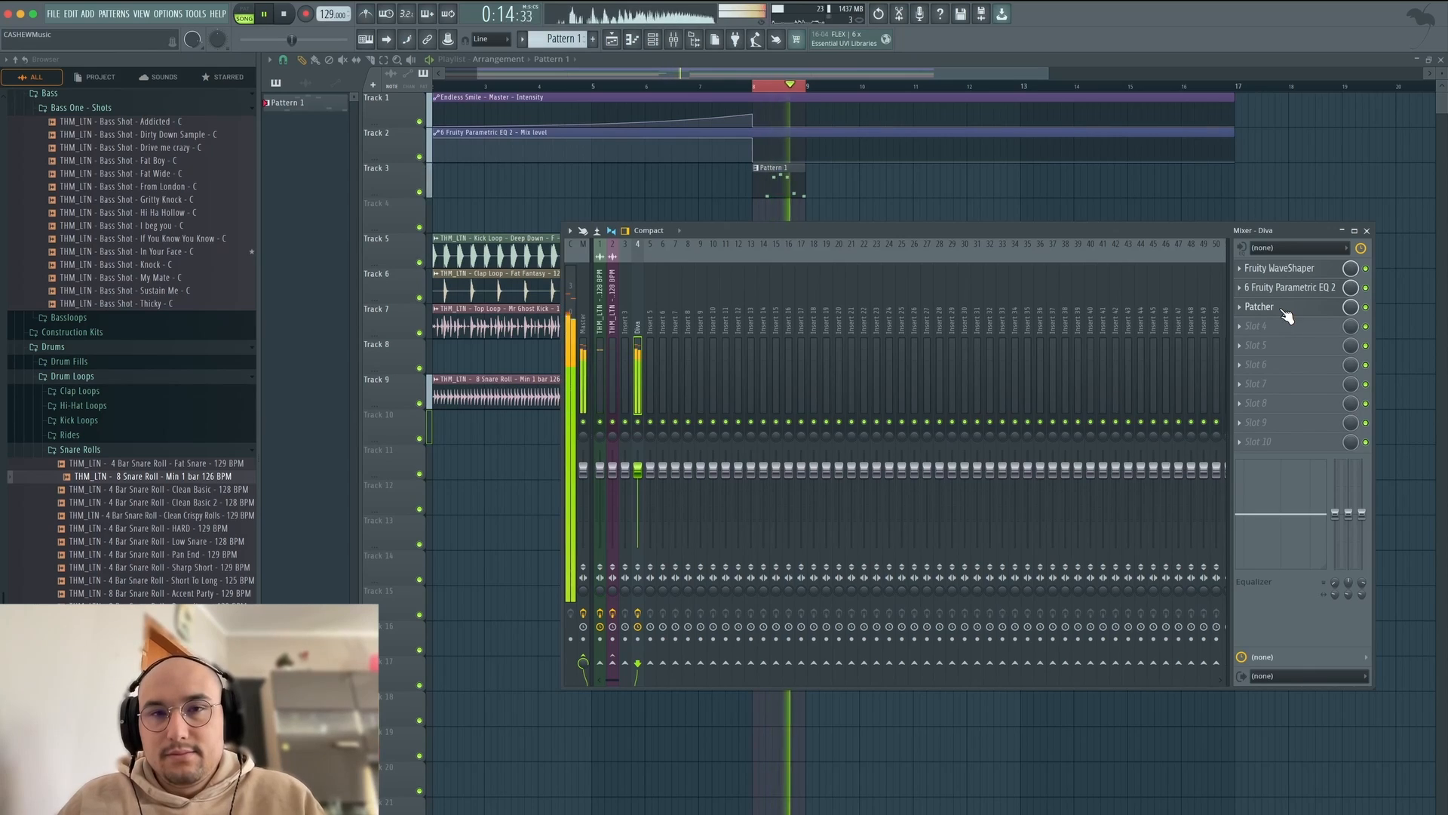
pyautogui.press('space')
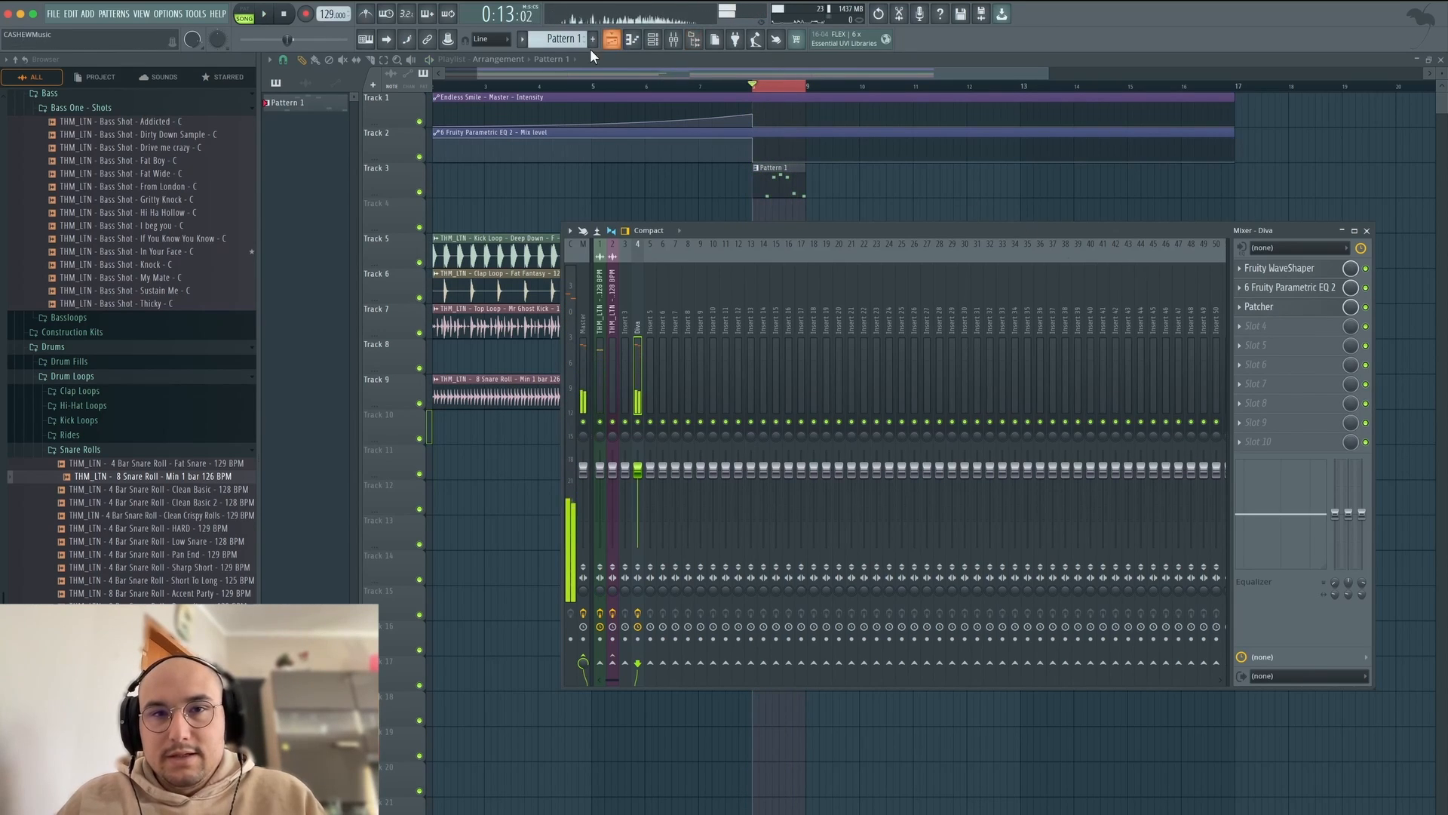
# - Play the arrangement from bar 5 through the pre-drop into the drop to review it
pyautogui.press('F9')
pyautogui.click(597, 85)
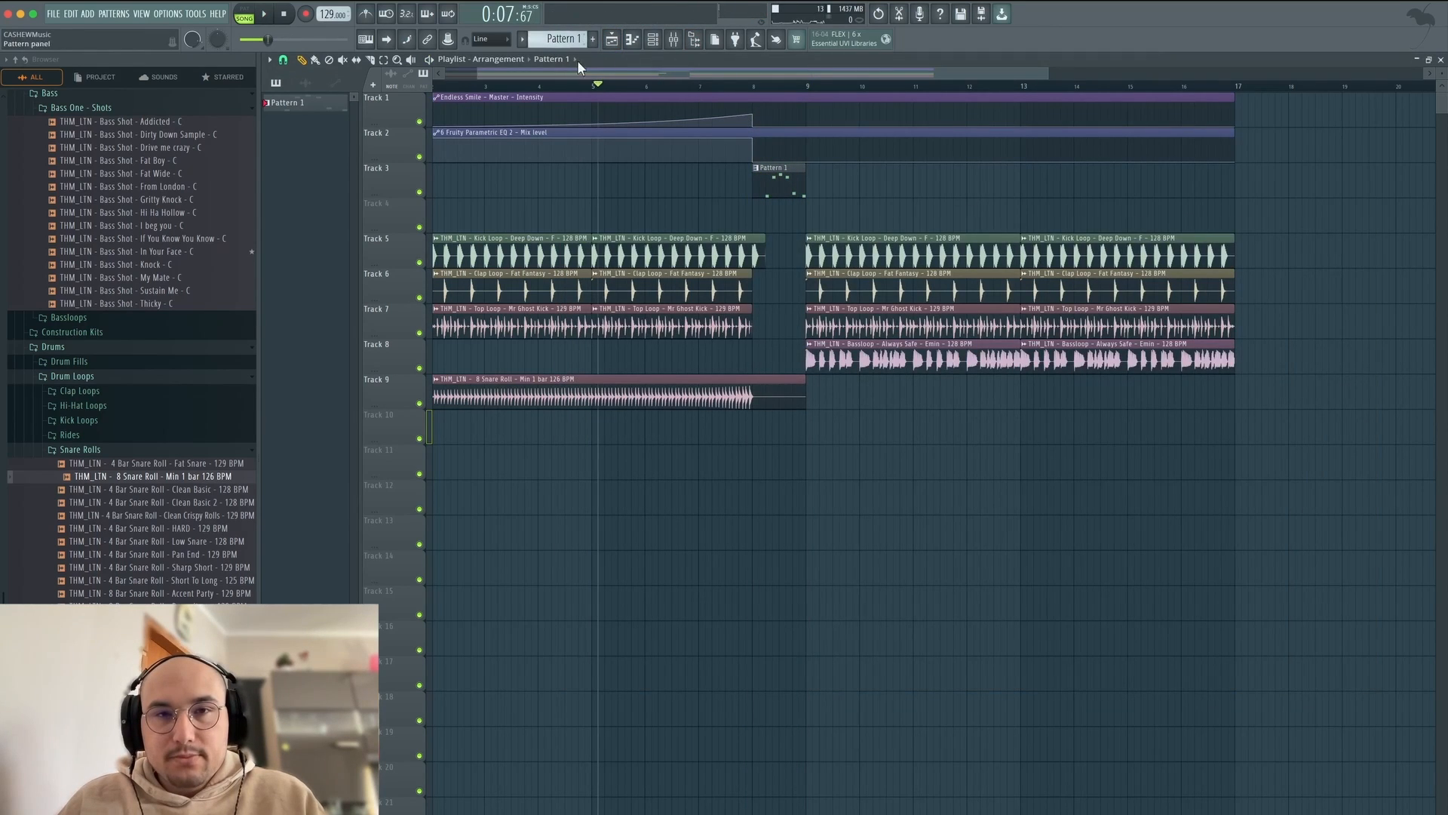
pyautogui.click(596, 86)
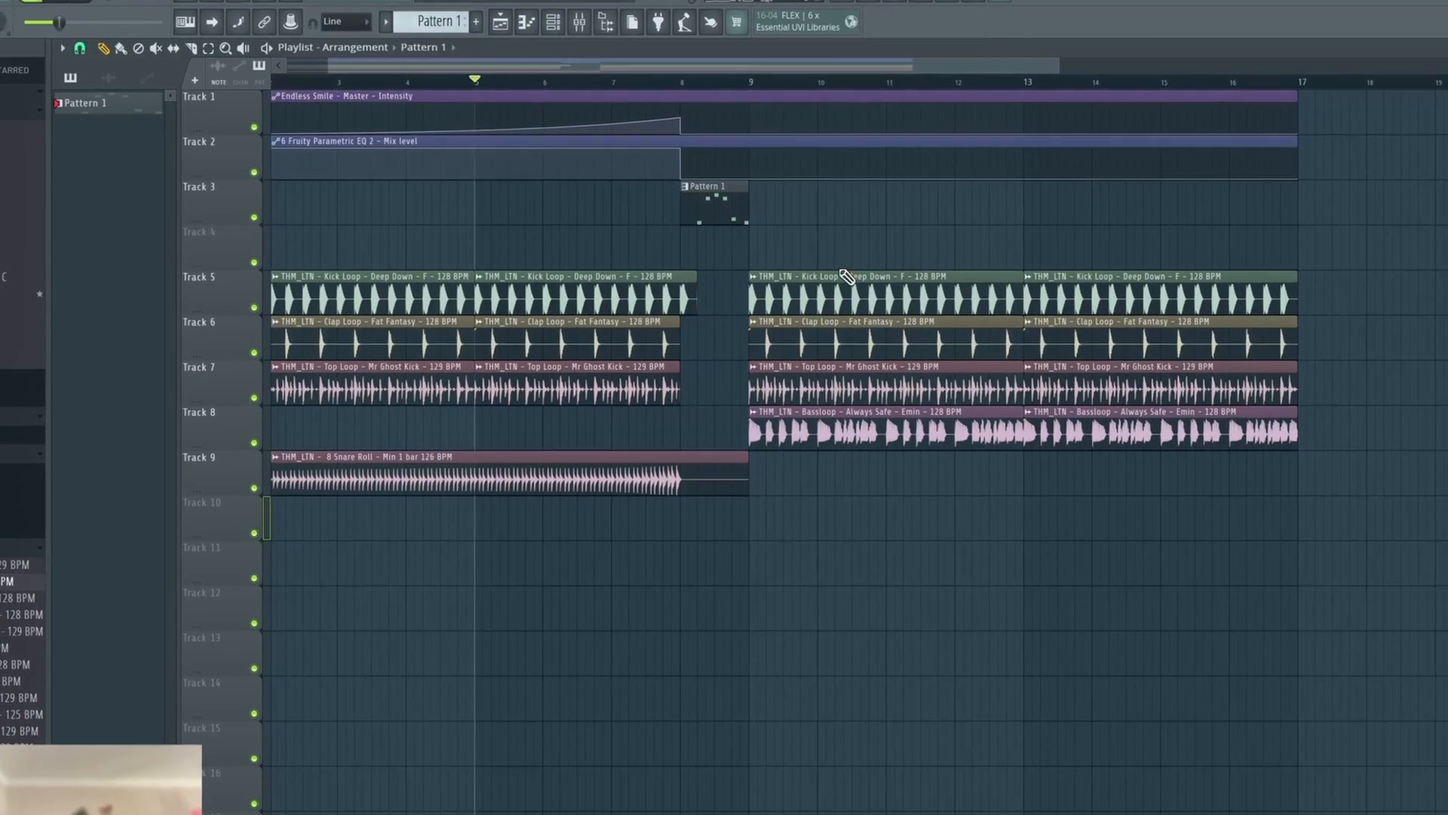
pyautogui.press('space')
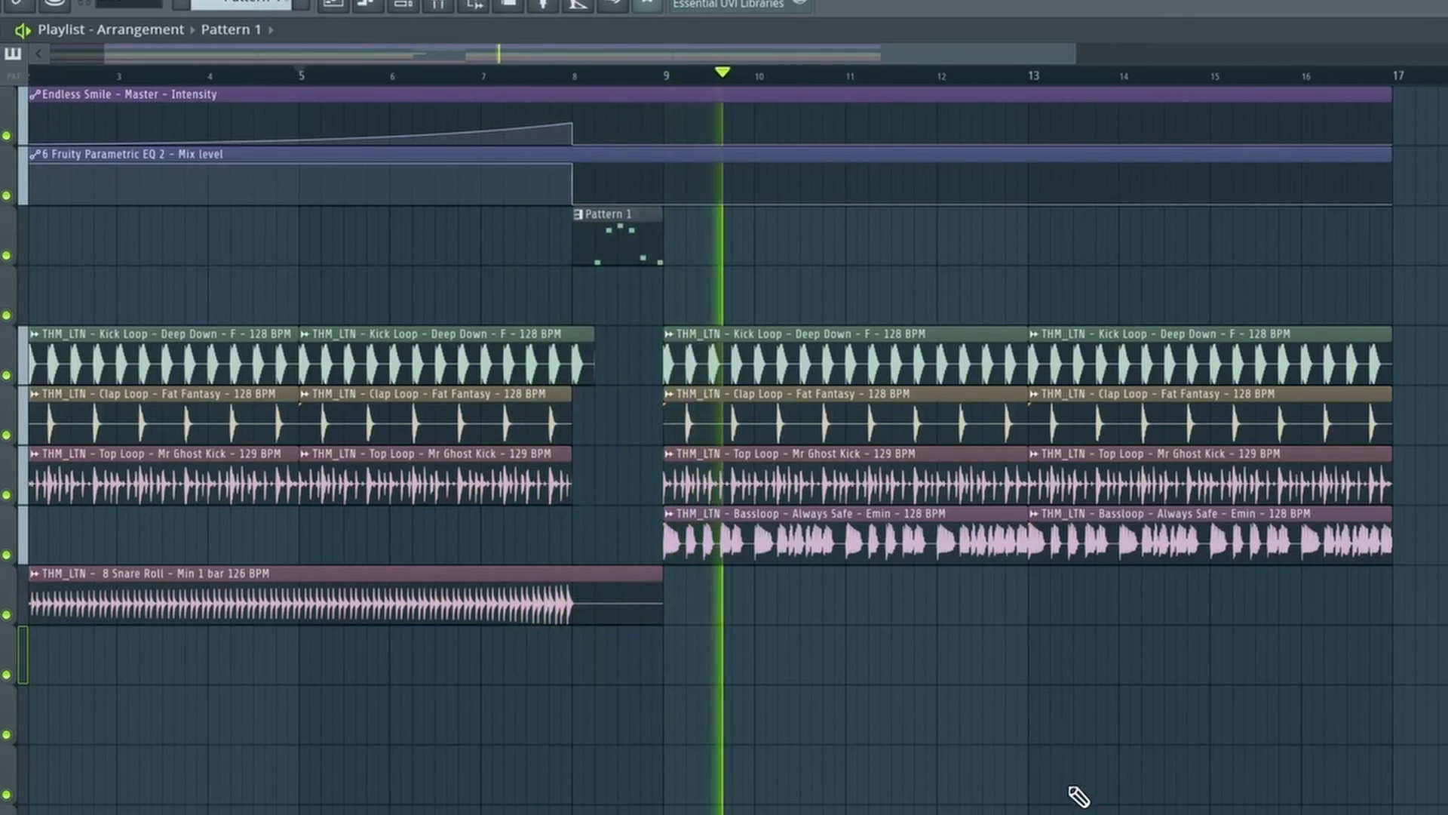
pyautogui.scroll(1, 1071, 792)
pyautogui.press('space')
# - Create Pattern 2, place it on Track 4 at bar 9, and duplicate the Diva channel as a second instance
pyautogui.rightClick(244, 2)
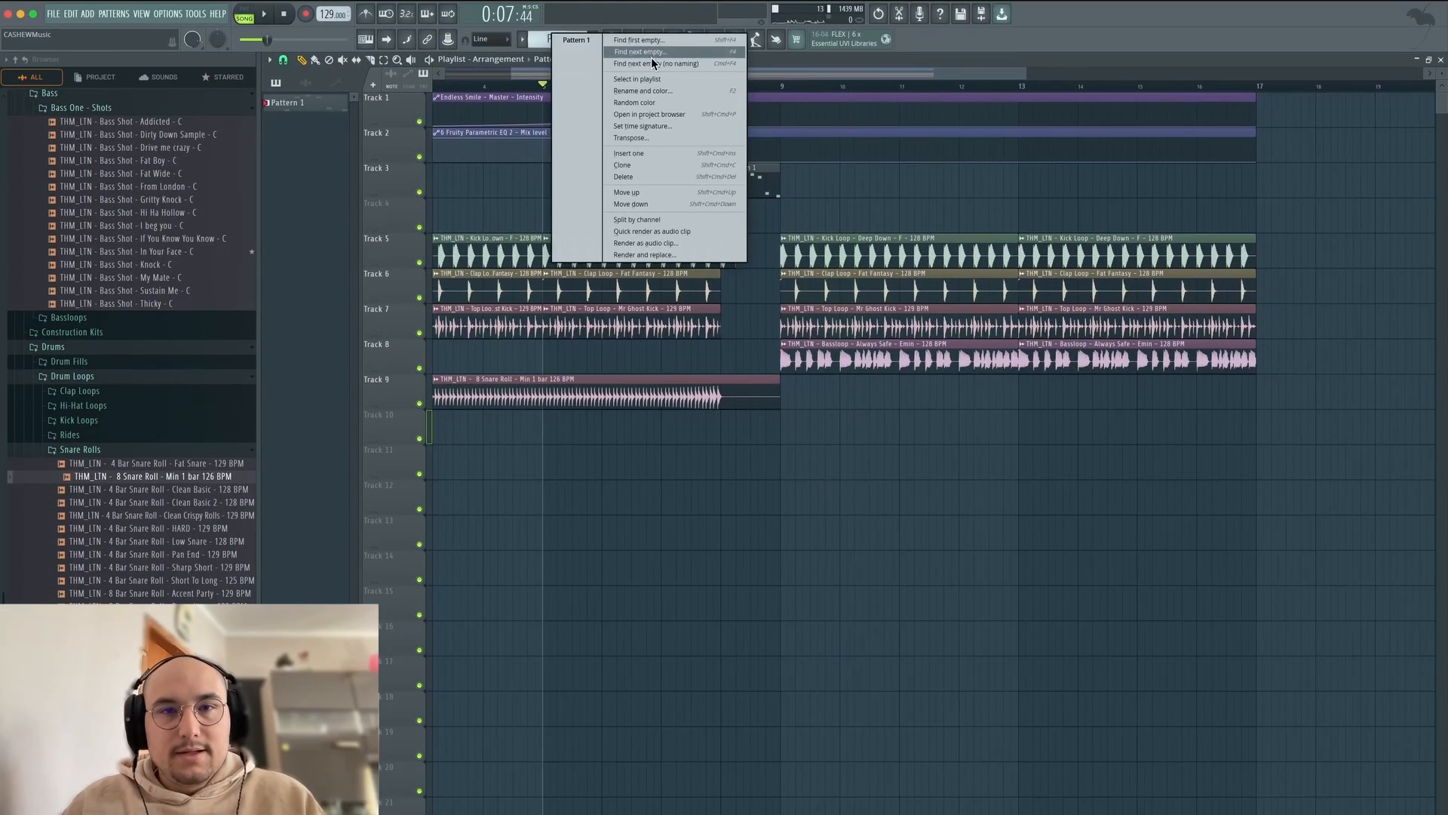
pyautogui.click(652, 55)
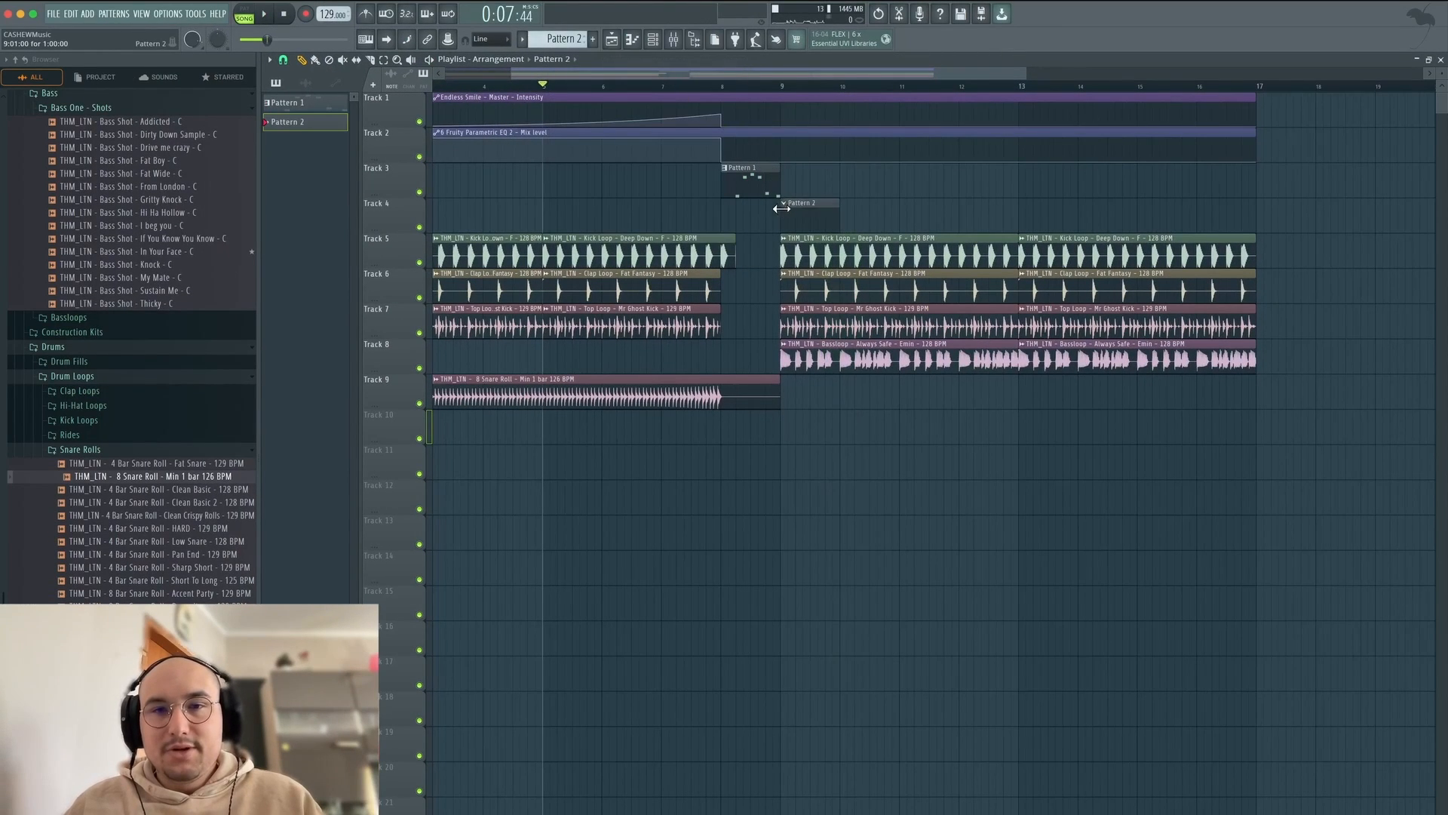
pyautogui.click(662, 43)
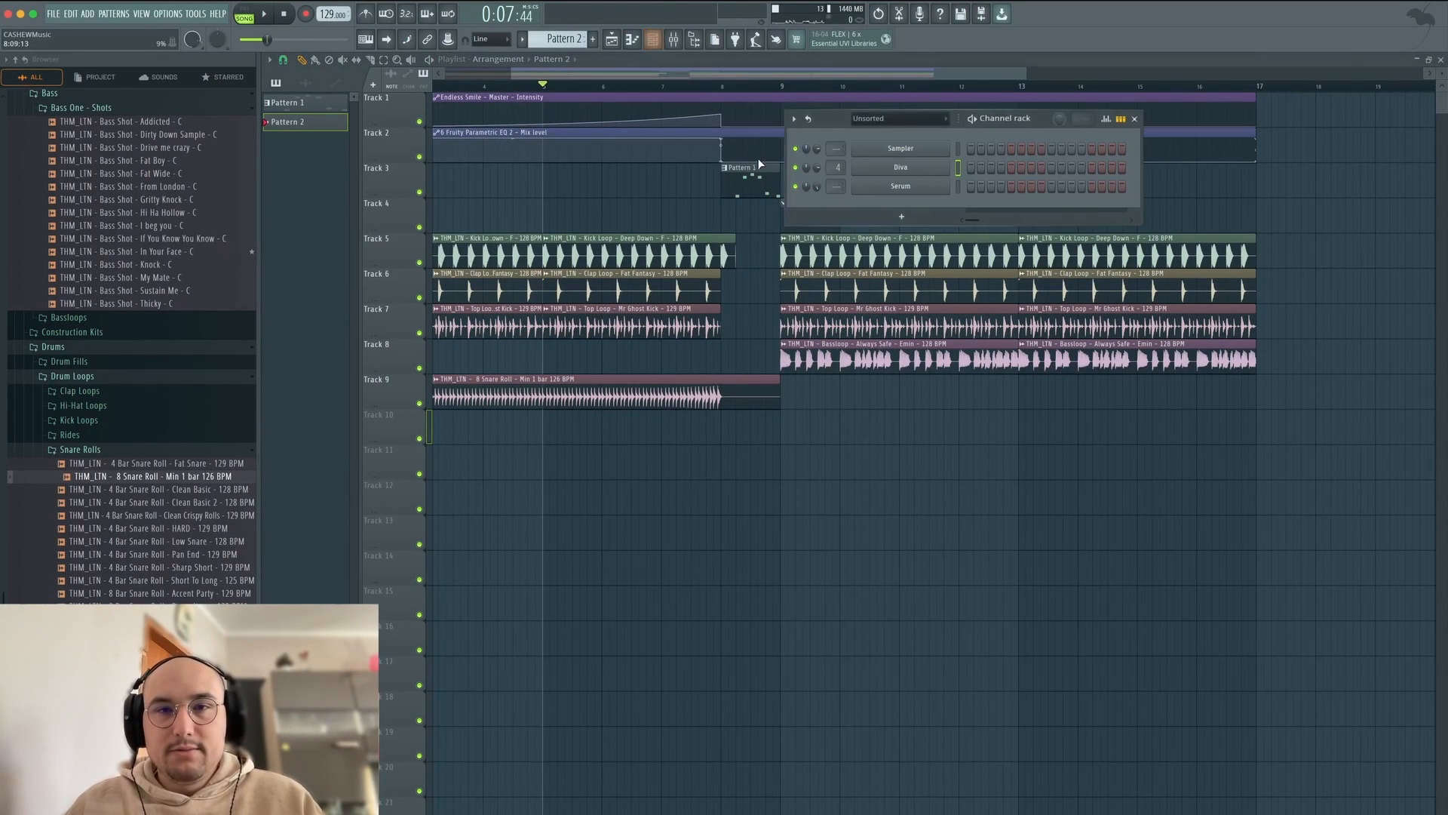
pyautogui.rightClick(923, 169)
pyautogui.click(923, 169)
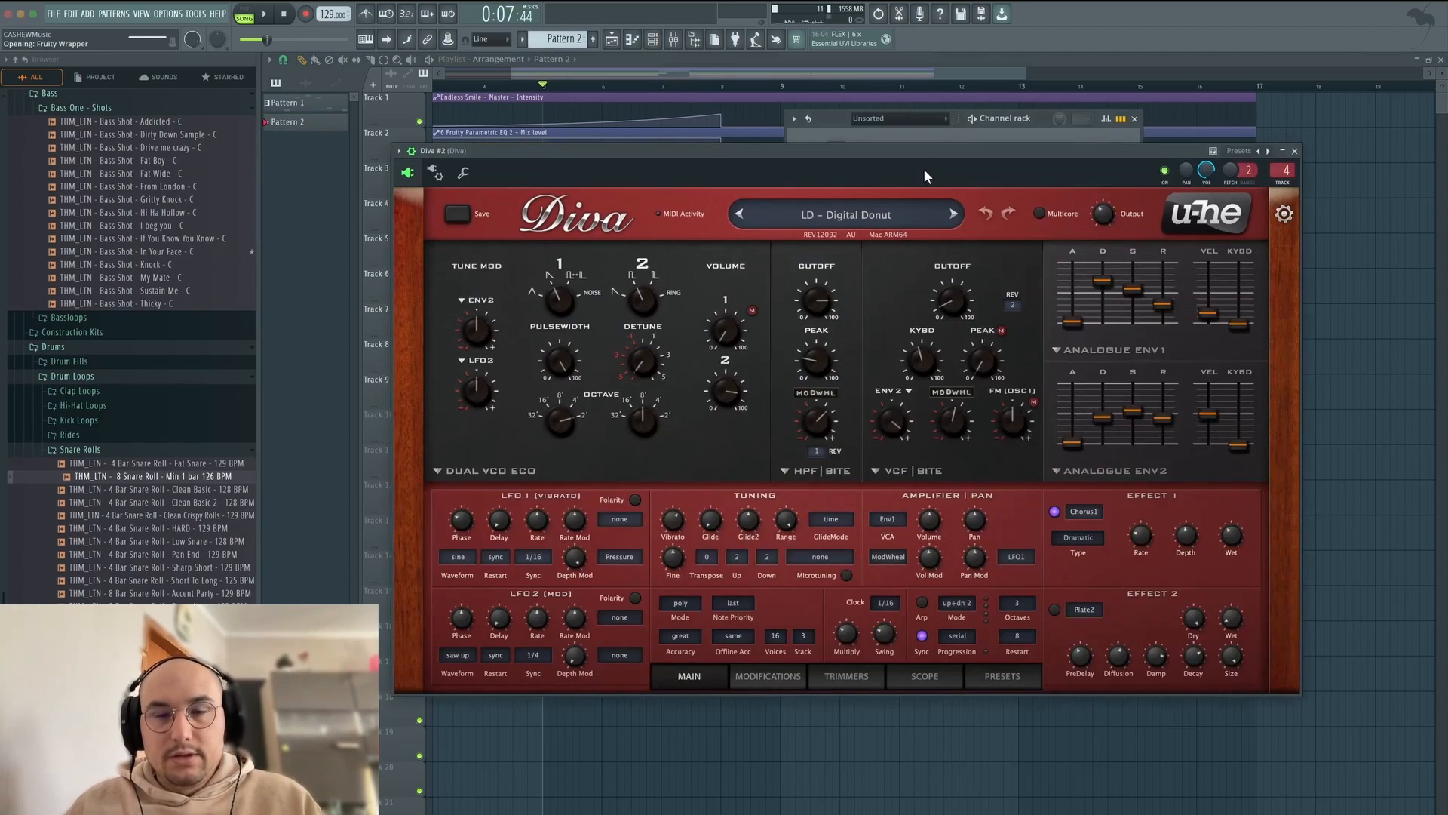
pyautogui.press('Escape')
# - Route the Diva #2 channel to mixer insert 5
pyautogui.click(675, 40)
pyautogui.click(652, 332)
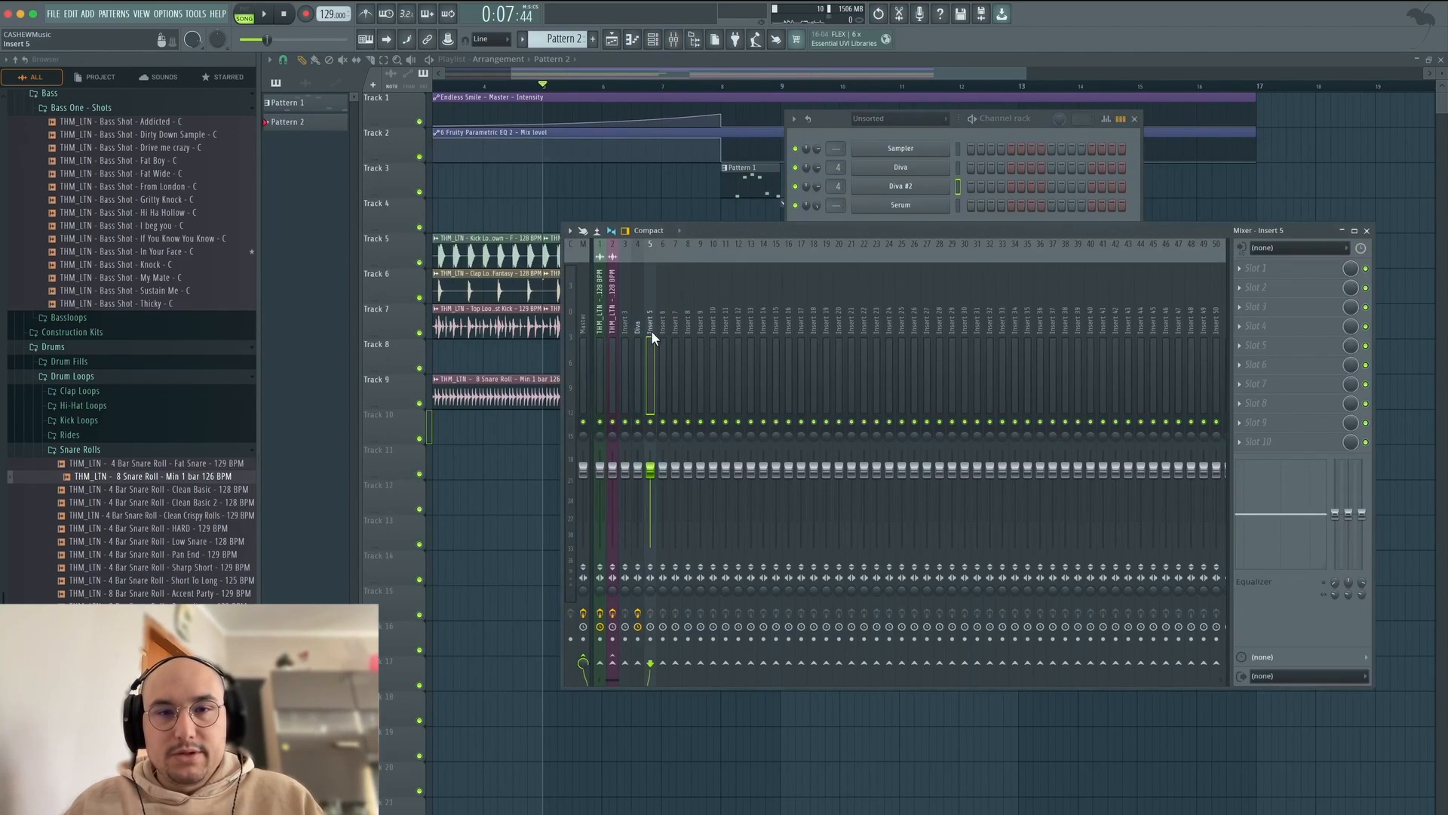
pyautogui.hotkey('ctrl', 'l')
pyautogui.press('F9')
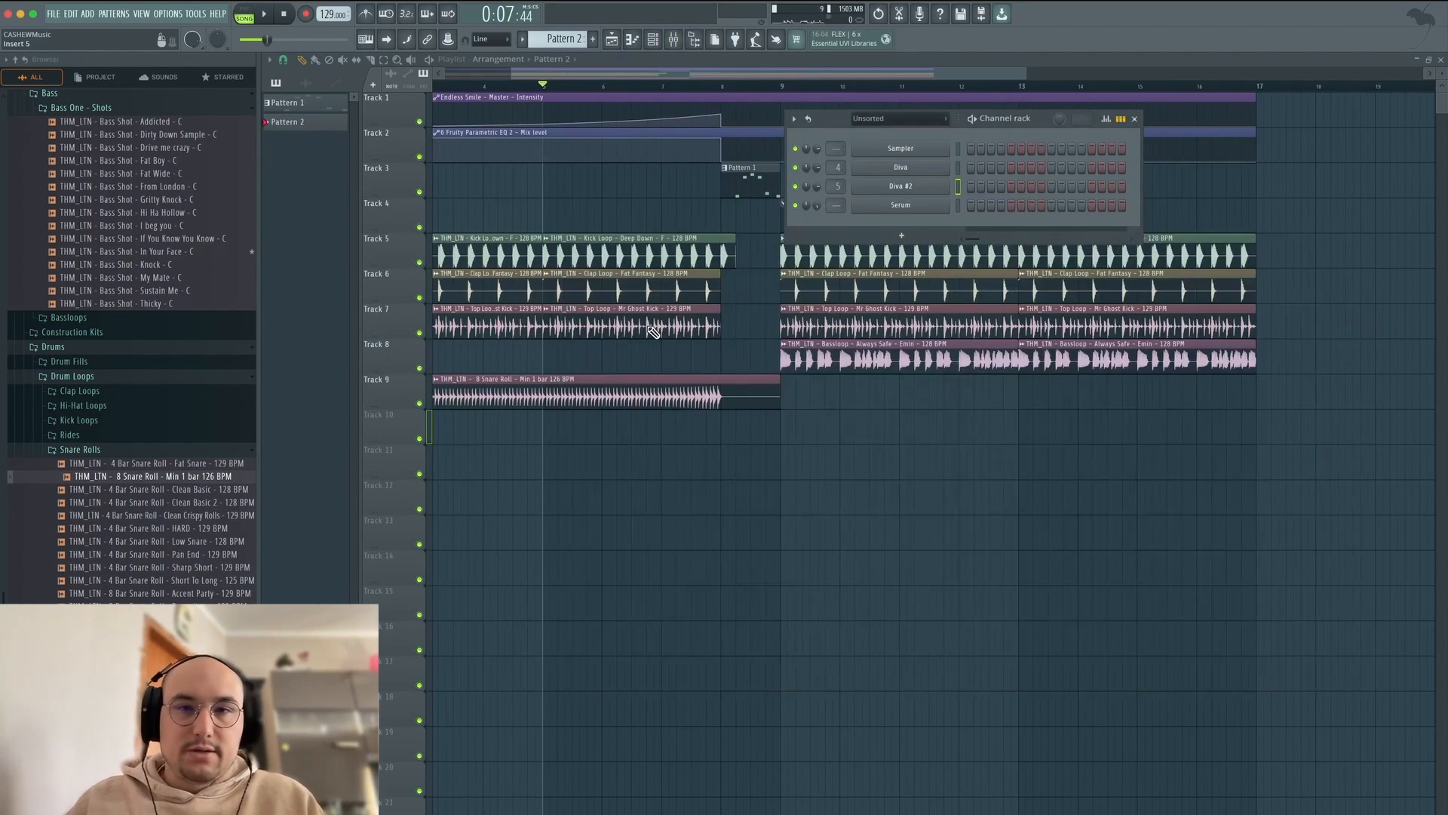
# - Load the LD - Harmonics A dope preset in Diva #2 from its preset directory
pyautogui.click(948, 189)
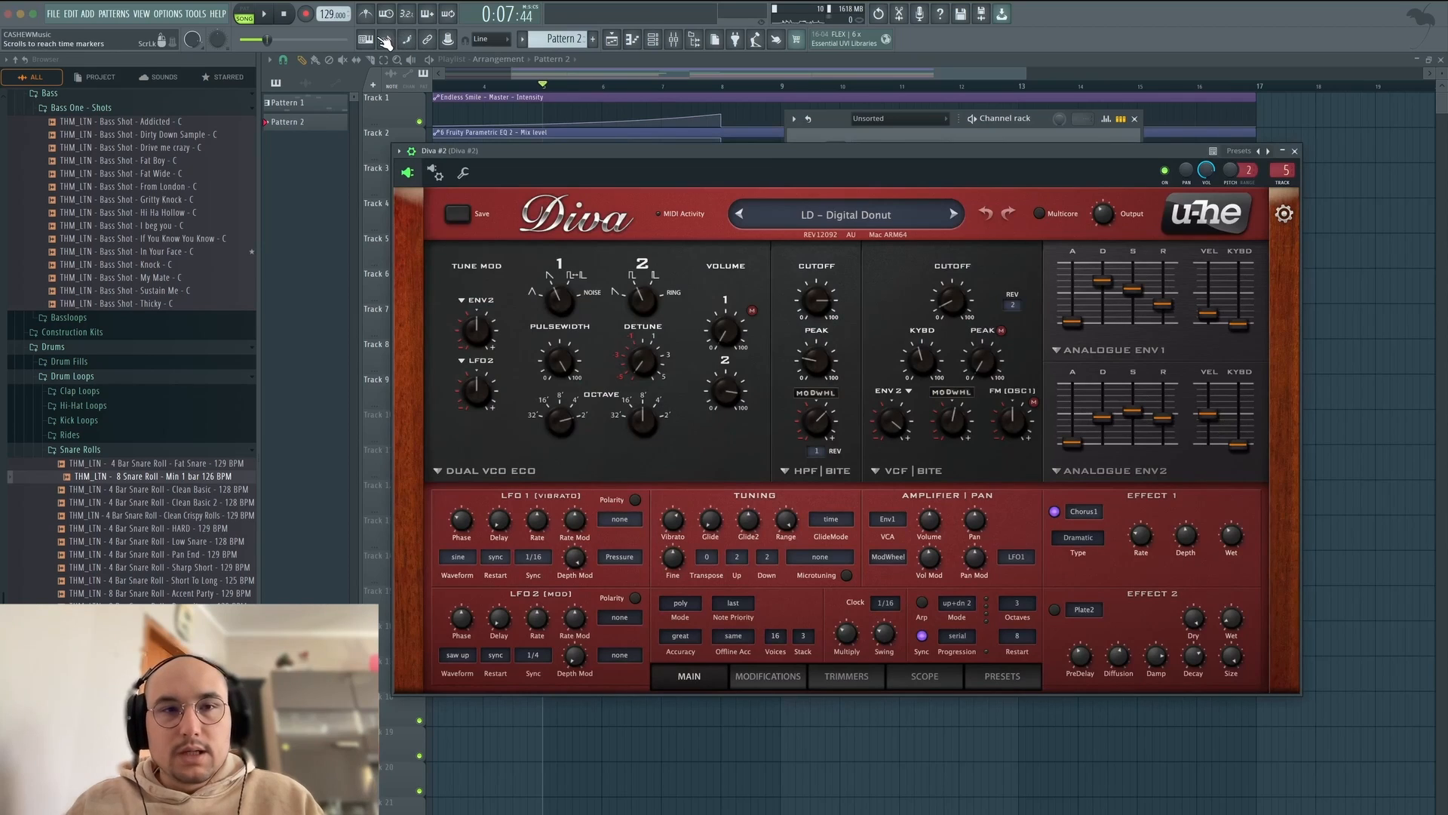
pyautogui.click(1001, 674)
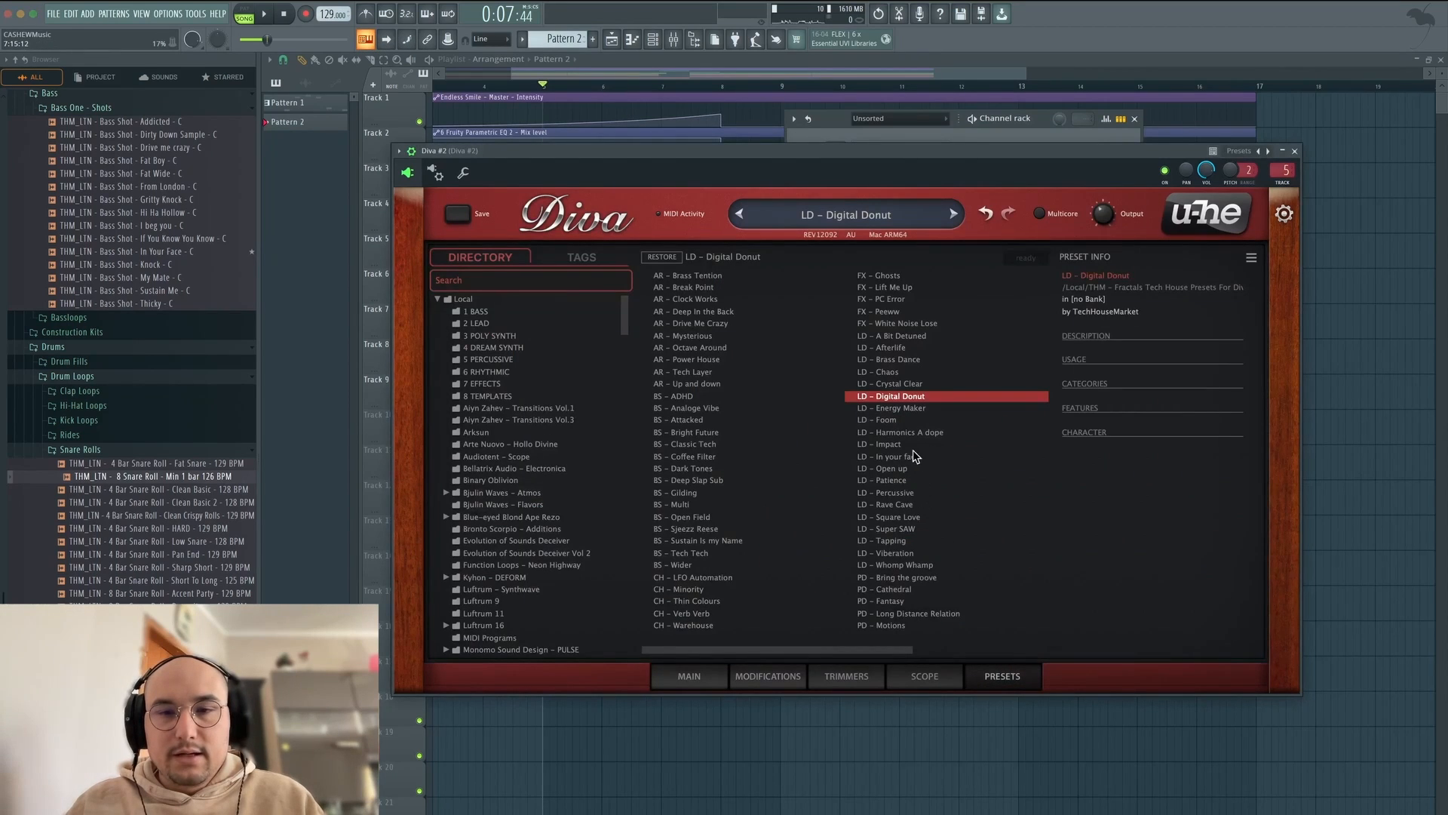
pyautogui.click(904, 419)
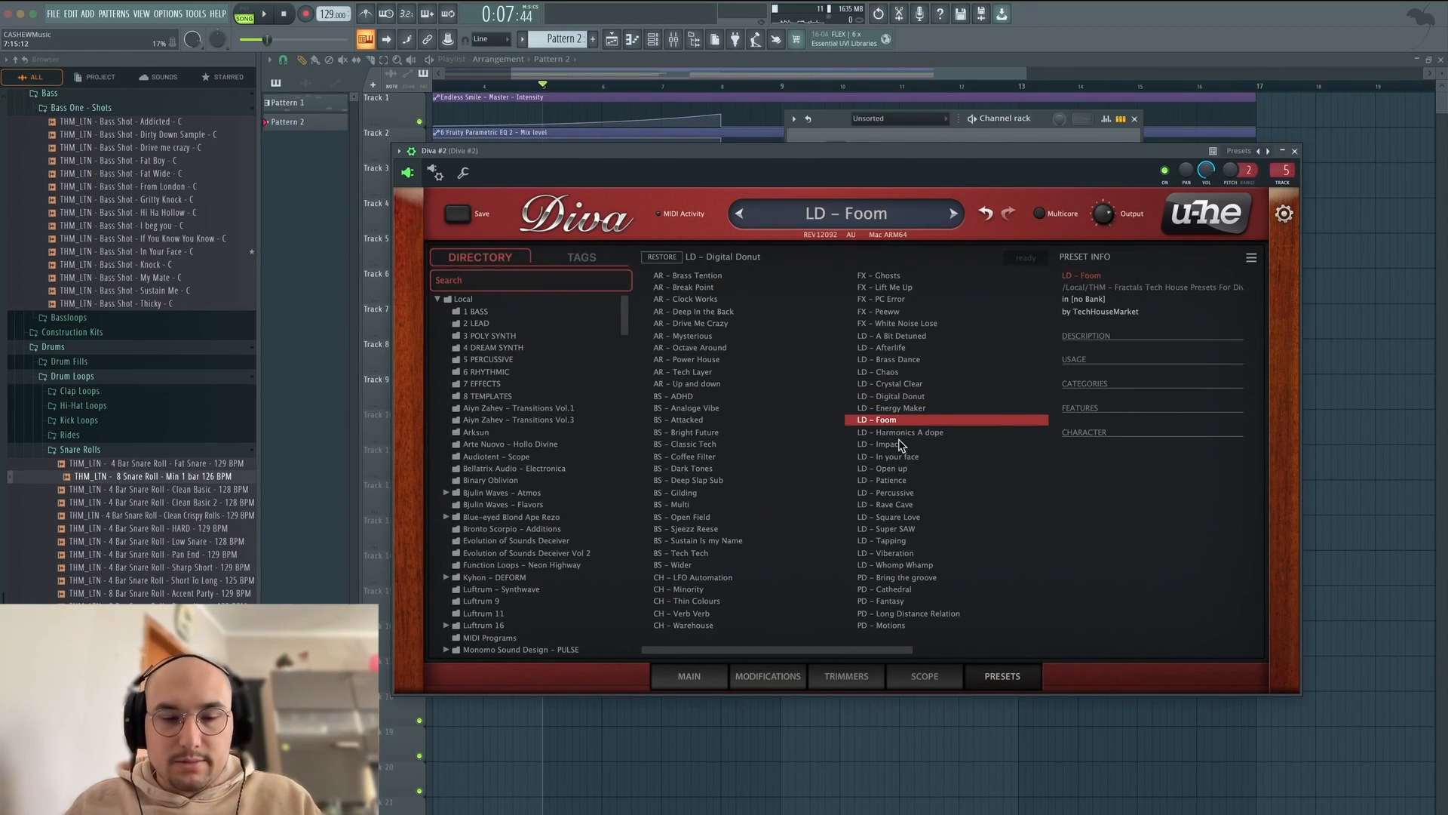
pyautogui.click(954, 215)
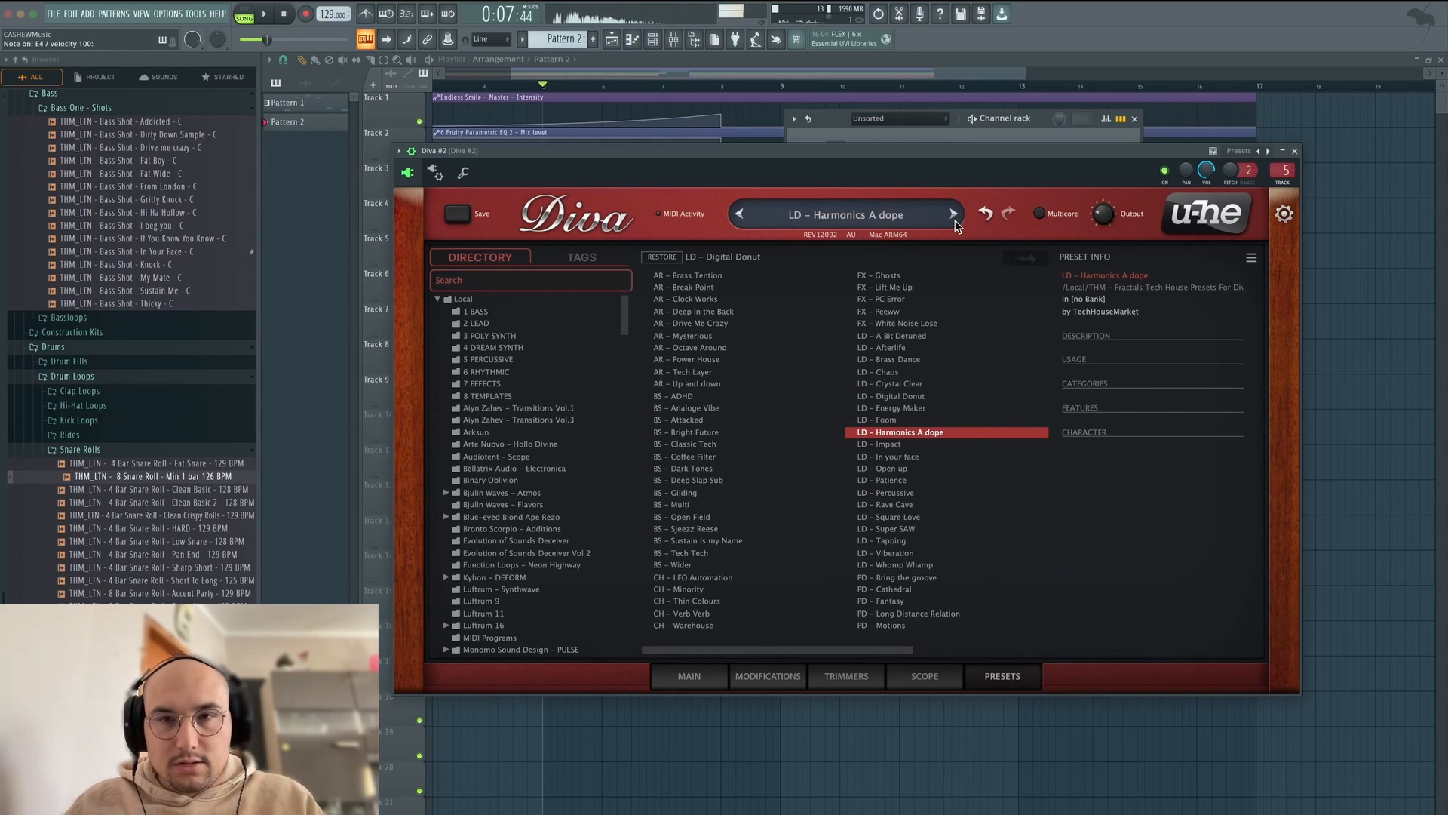
# - Switch off Diva #2's Plate1 and Delay2 effects, enable Multicore and close the synth
pyautogui.click(690, 677)
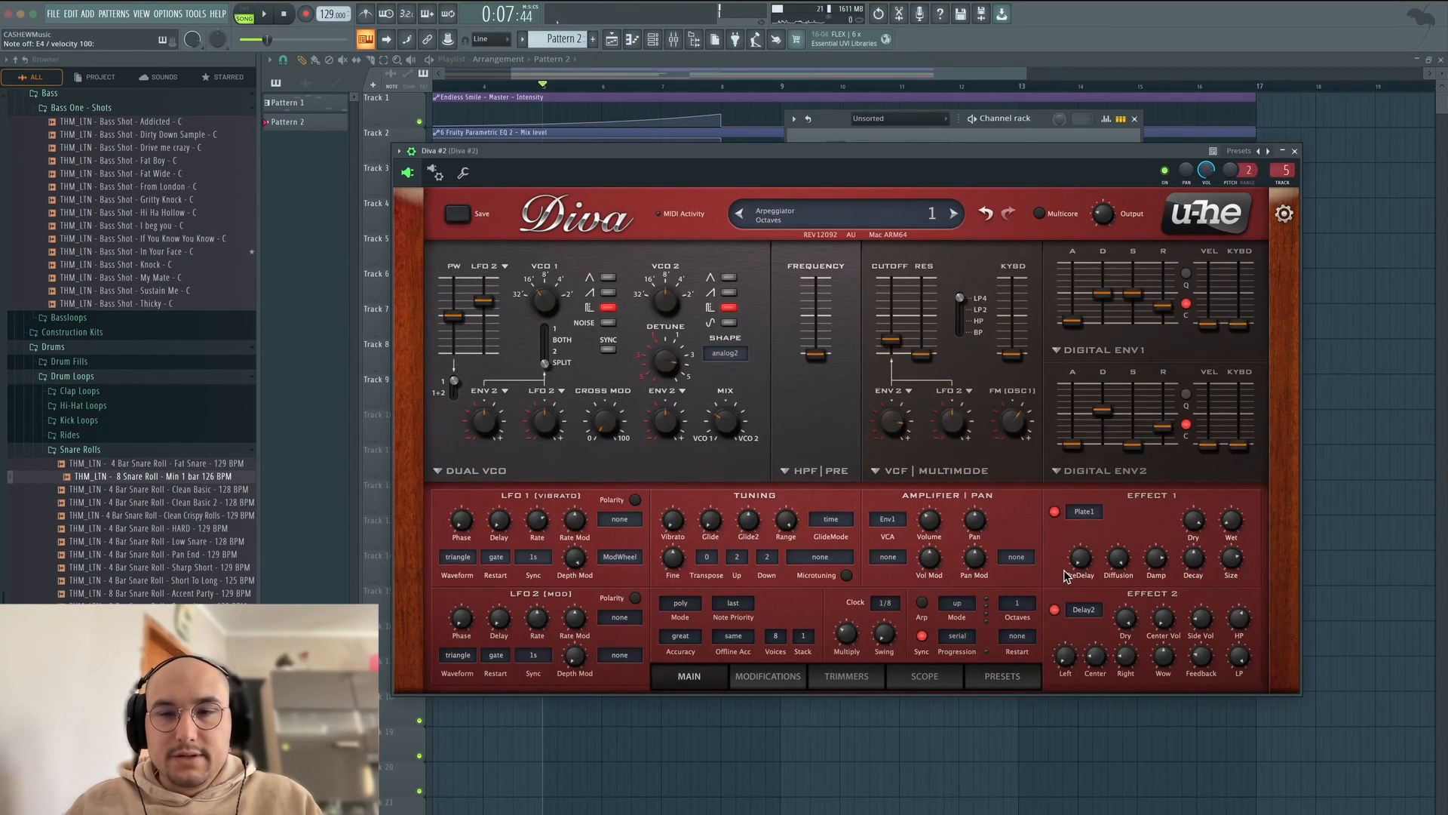
pyautogui.press('c')
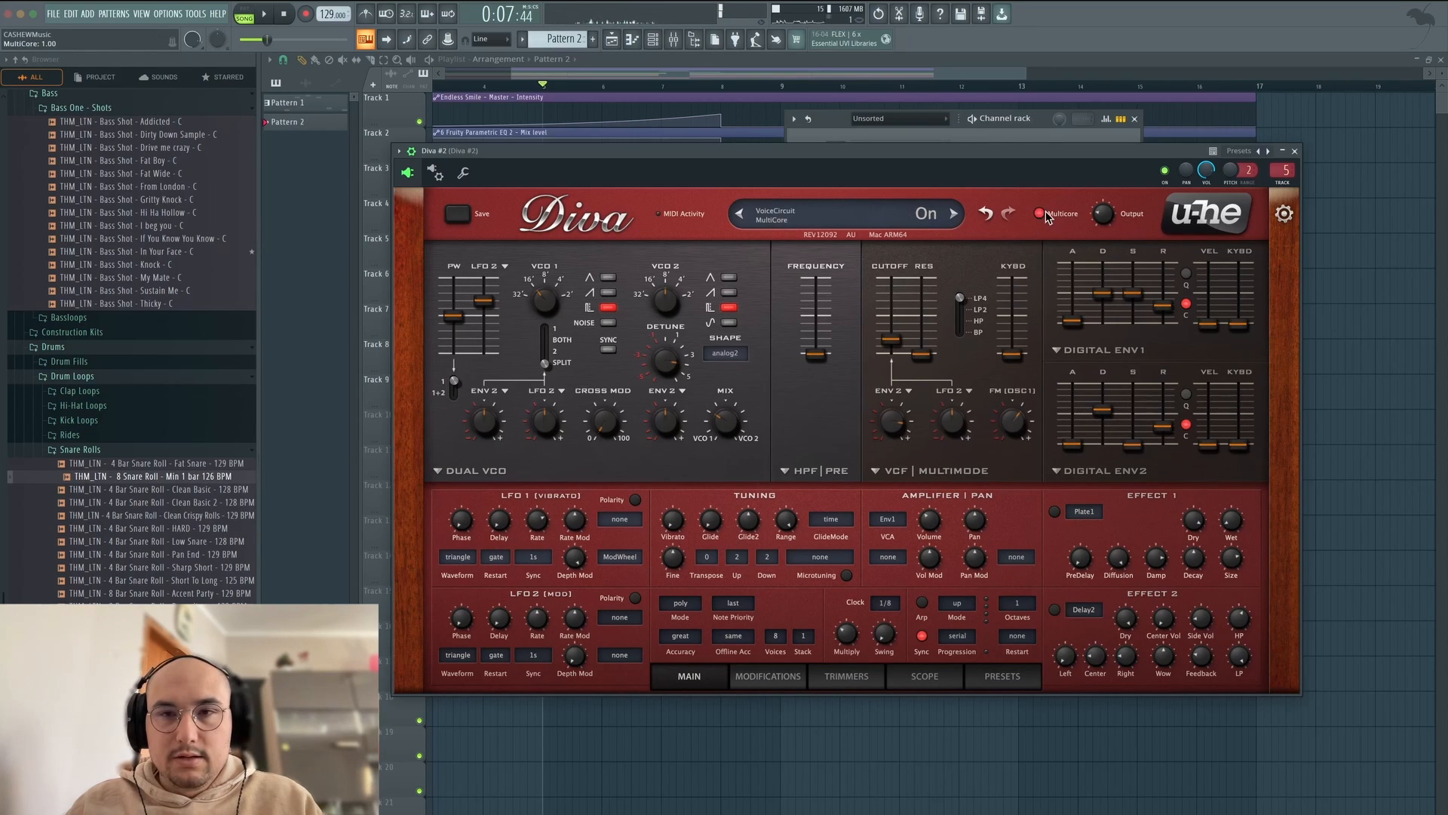
pyautogui.click(399, 151)
pyautogui.click(435, 151)
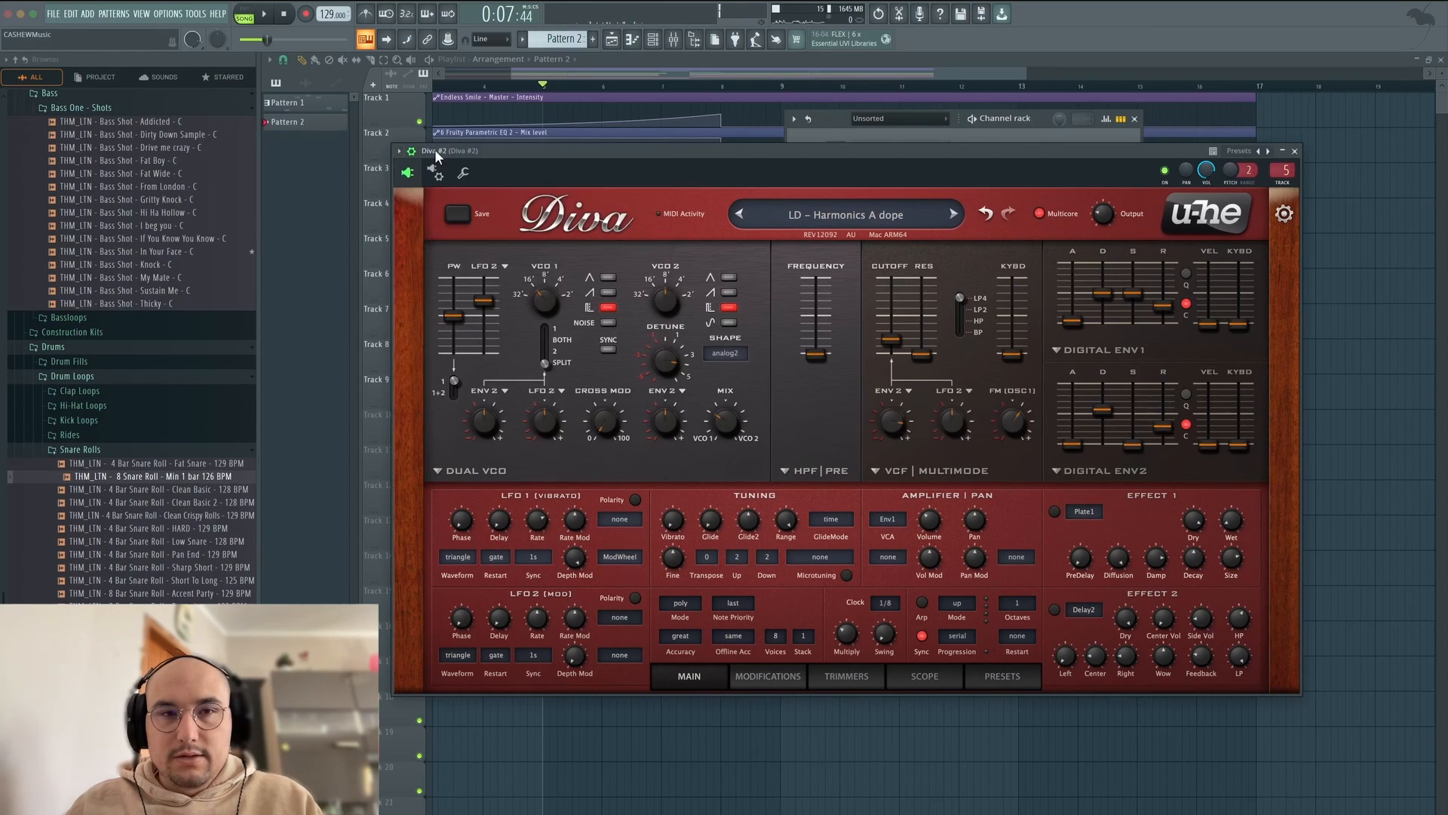
pyautogui.press('Escape')
# - Draw a two-bar E4 note at the start of Diva #2's piano roll and play it back
pyautogui.rightClick(922, 188)
pyautogui.click(957, 192)
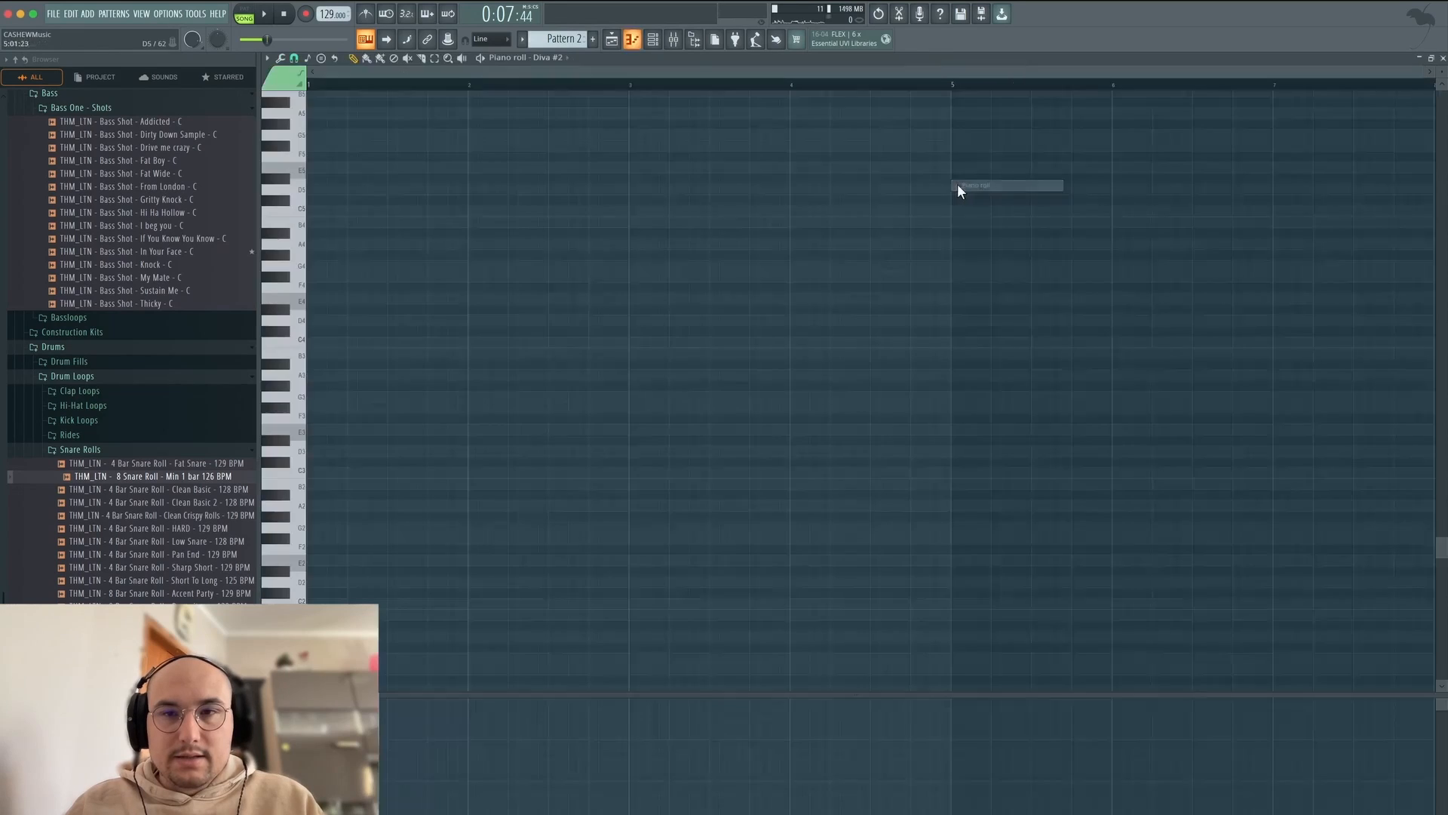
pyautogui.moveTo(333, 299); pyautogui.dragTo(667, 316)
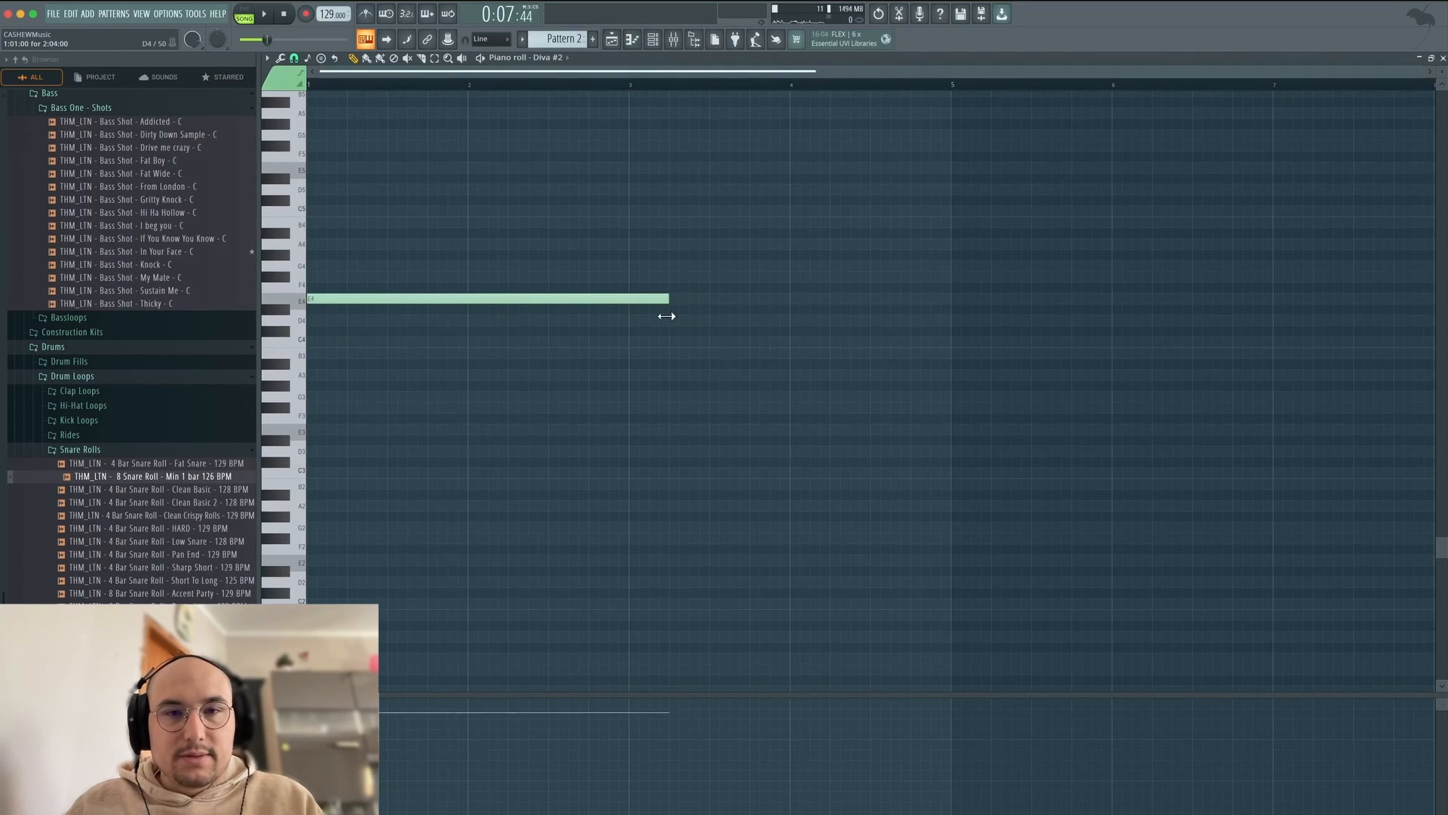
pyautogui.click(263, 15)
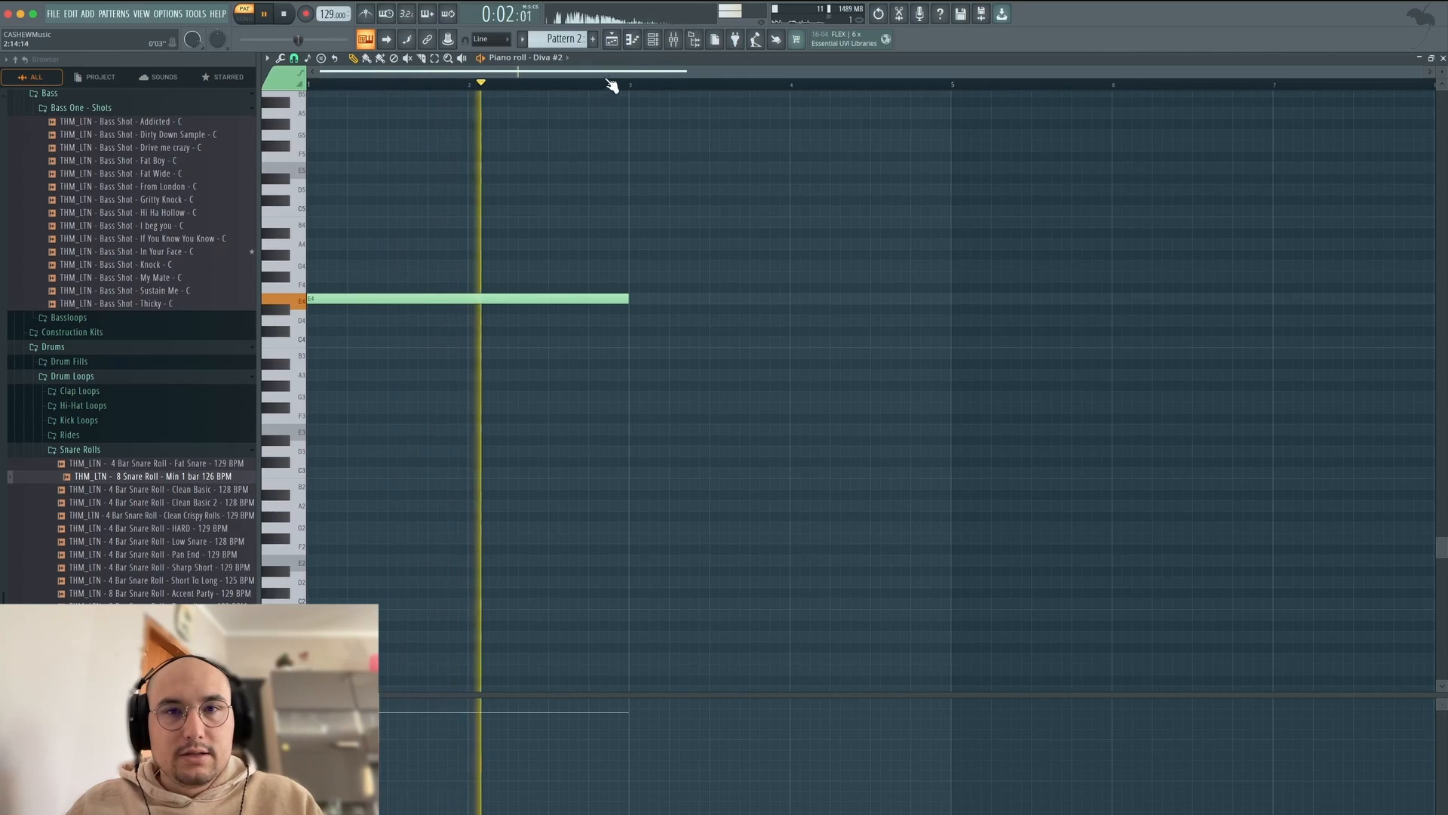
pyautogui.press('space')
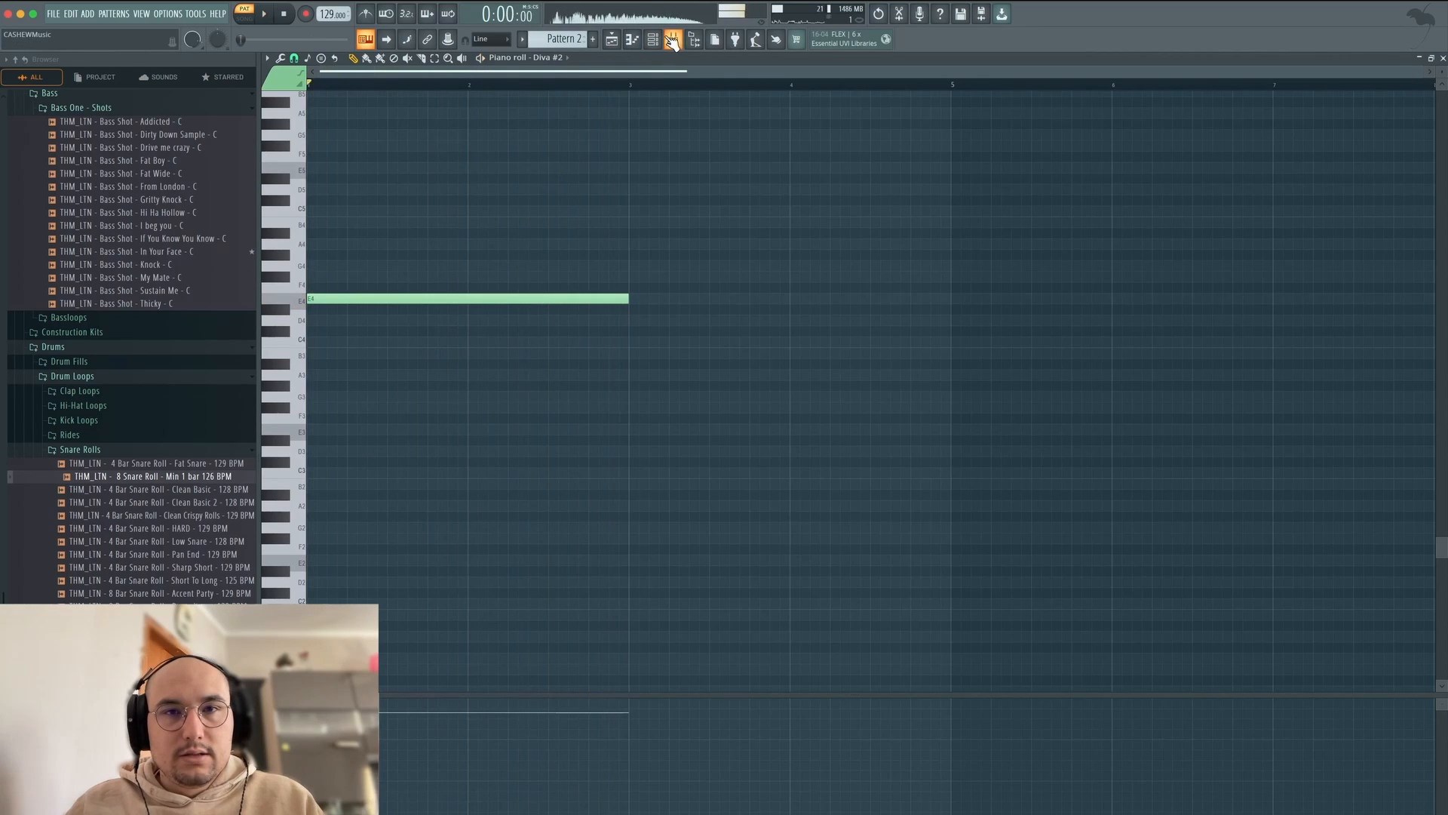
# - Add Kickstart 2 to slot 4 of Diva #2's mixer track, choose its second curve shape and adjust the mix
pyautogui.click(673, 42)
pyautogui.click(1287, 323)
pyautogui.click(941, 52)
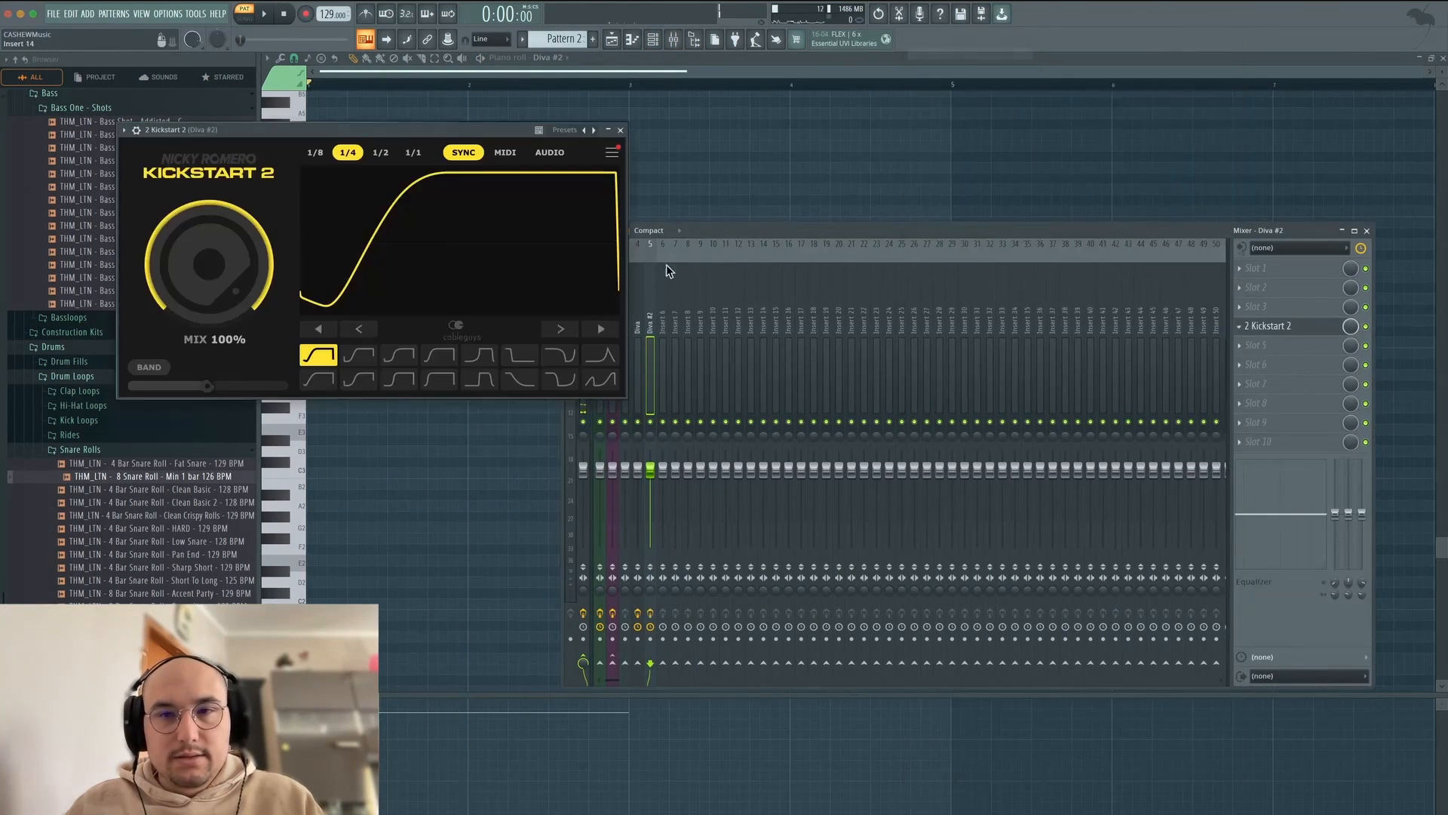
pyautogui.click(359, 355)
pyautogui.moveTo(208, 264); pyautogui.dragTo(208, 287)
pyautogui.click(620, 131)
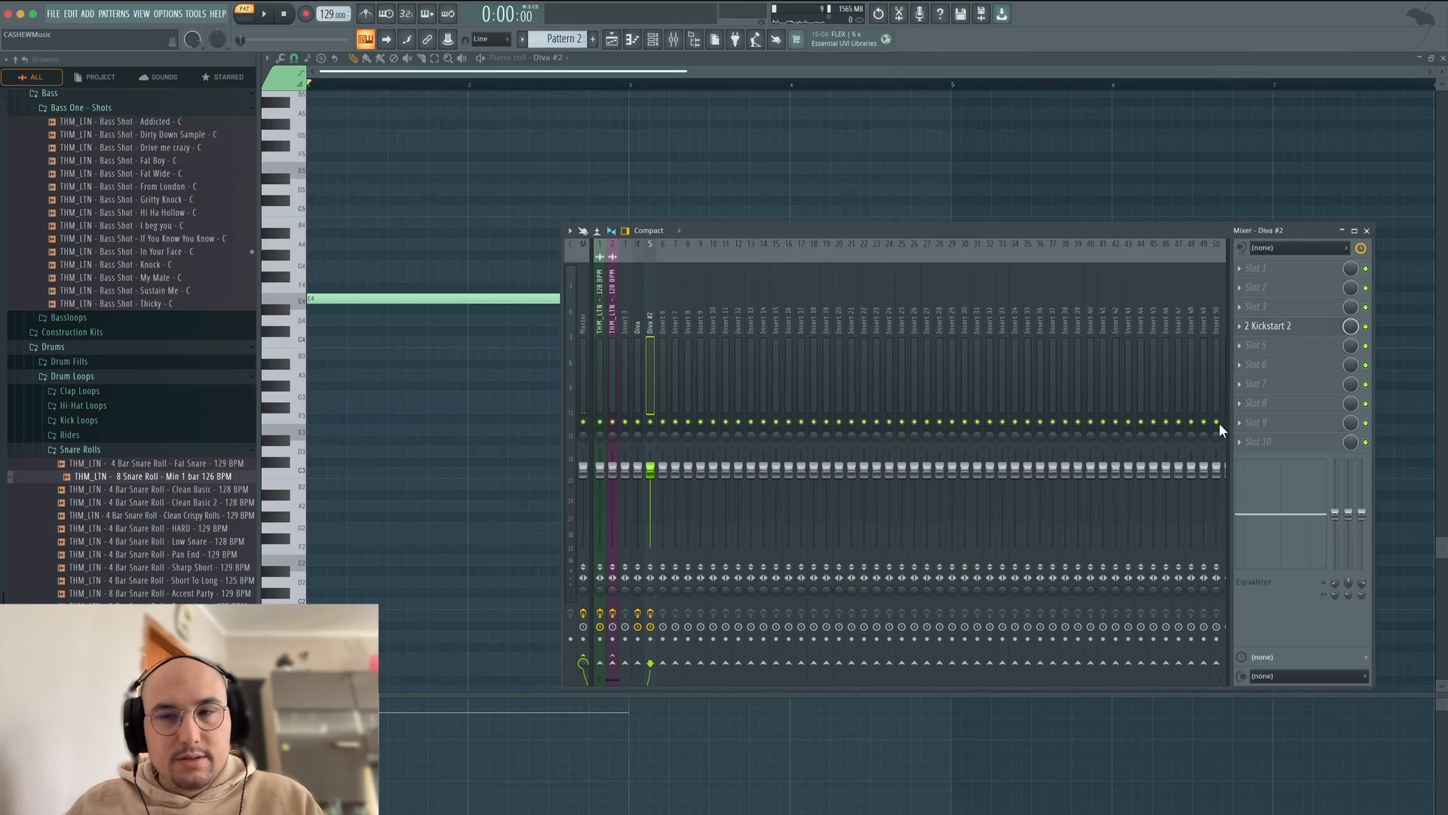
# - Add Fruity Parametric EQ 2 to slot 3 of Diva #2 and make band 1 a high-pass filter
pyautogui.click(1306, 309)
pyautogui.click(1084, 322)
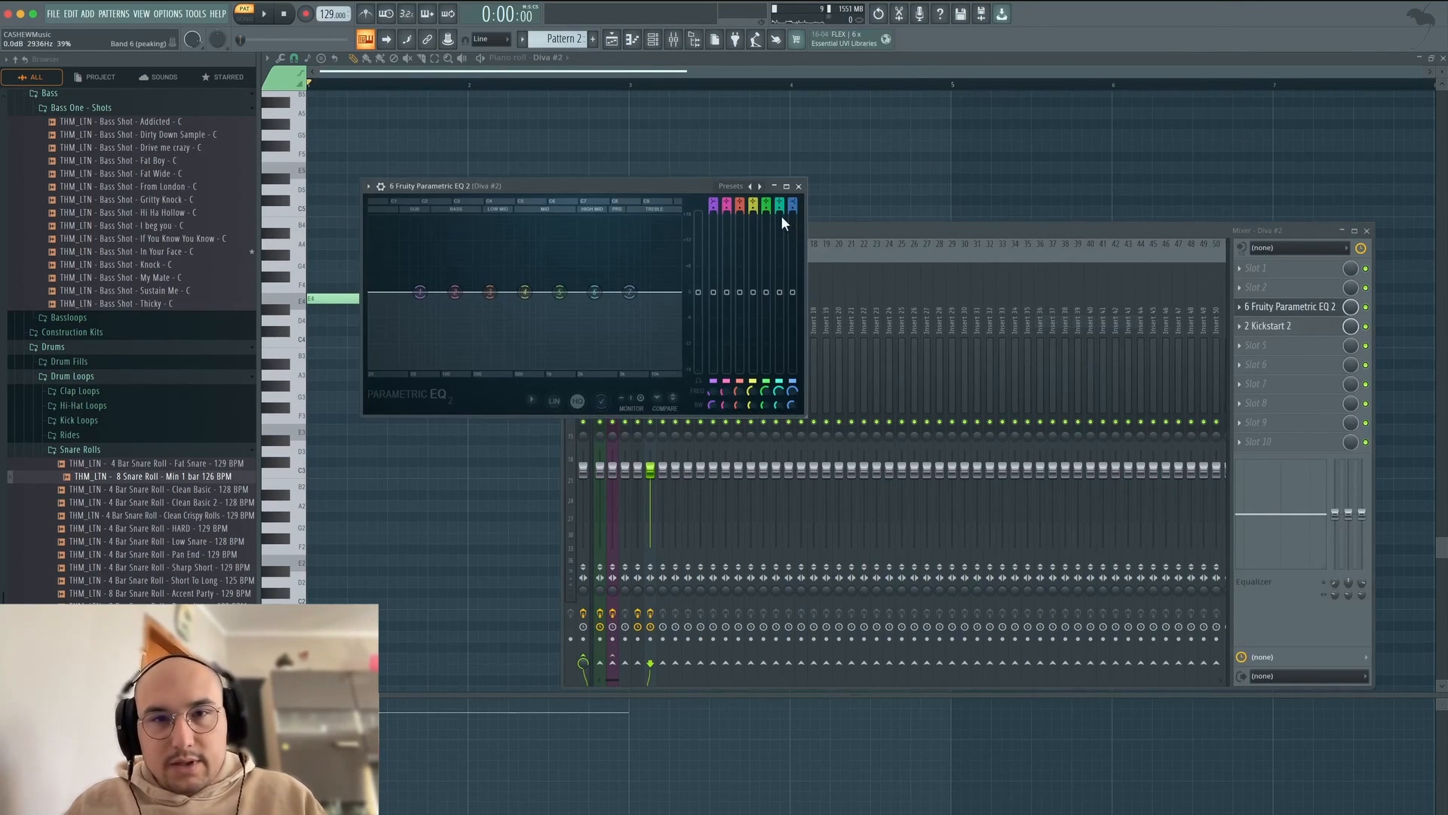
pyautogui.click(750, 187)
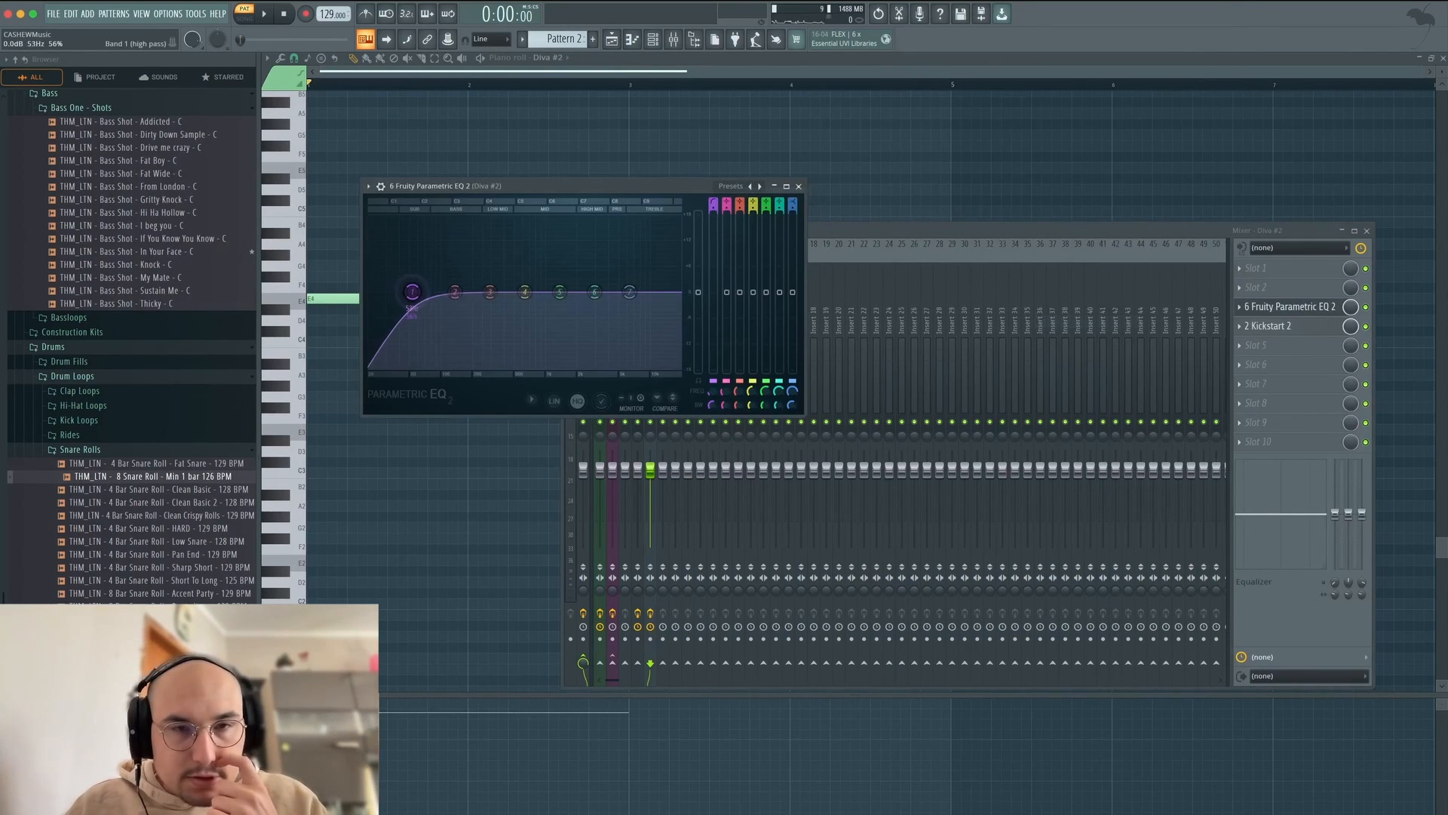
# - Raise the EQ's high-pass frequency, boost band 3 slightly and lift band 4 about 6.5 dB near 485 Hz during playback
pyautogui.click(264, 13)
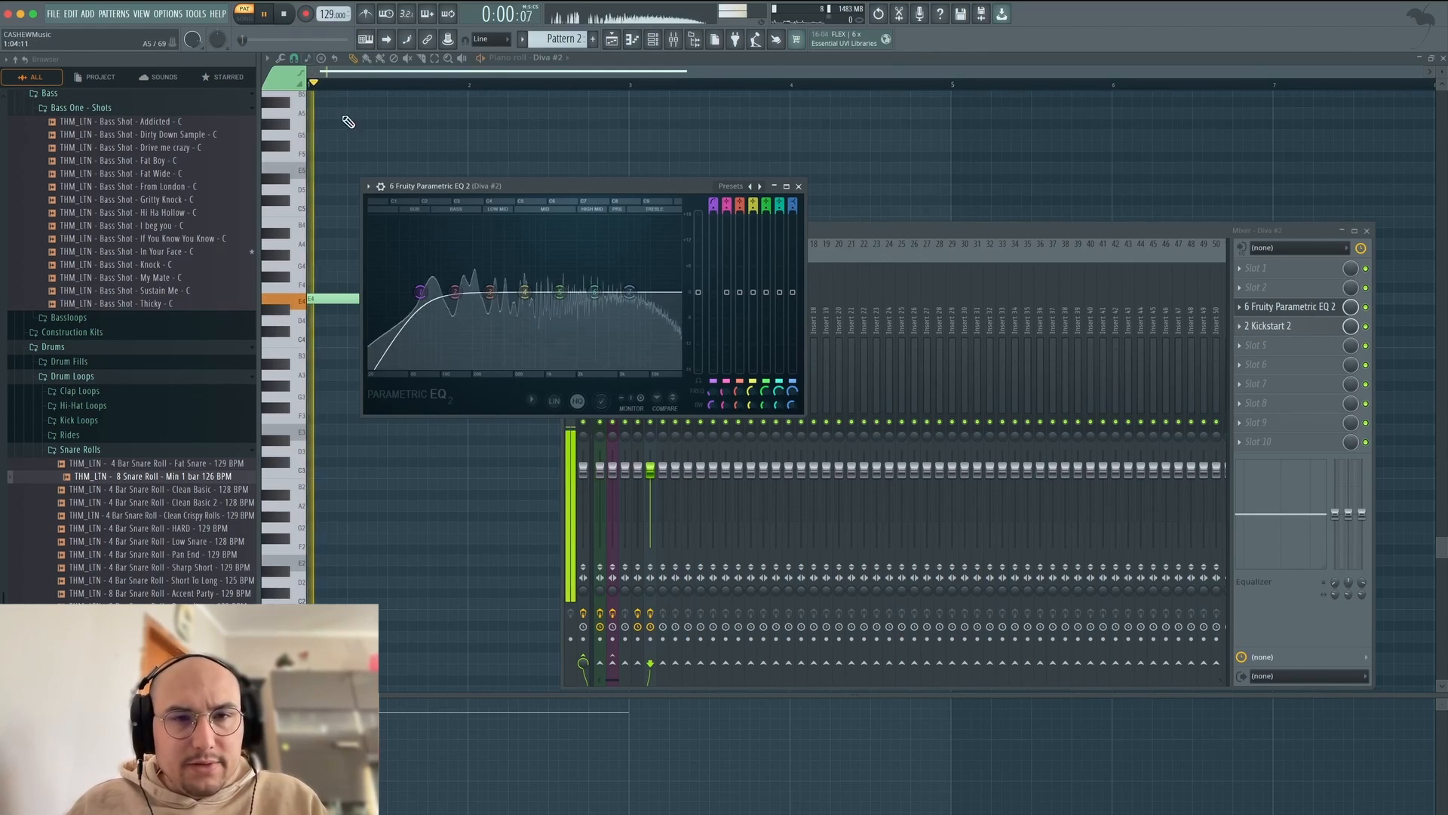
pyautogui.moveTo(420, 291); pyautogui.dragTo(501, 270)
pyautogui.press('space')
pyautogui.press('space')
pyautogui.press('space')
pyautogui.press('space')
pyautogui.press('space')
pyautogui.press('space')
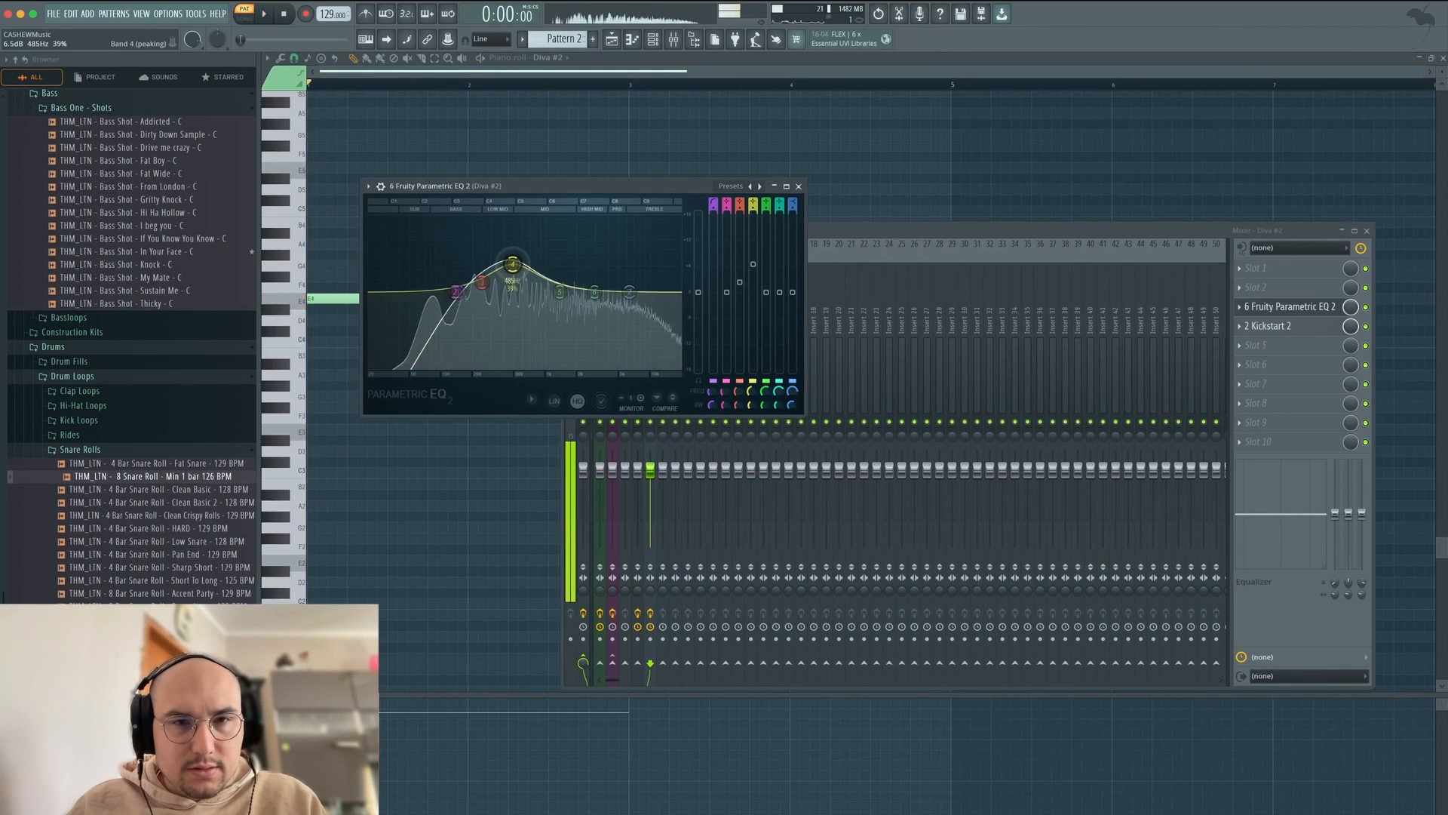
# - Add a low-pass on EQ band 7, cut band 5 deeply, and fine-tune band 4 and the low-pass frequency by ear
pyautogui.moveTo(627, 301); pyautogui.dragTo(548, 368)
pyautogui.moveTo(560, 292); pyautogui.dragTo(570, 354)
pyautogui.press('space')
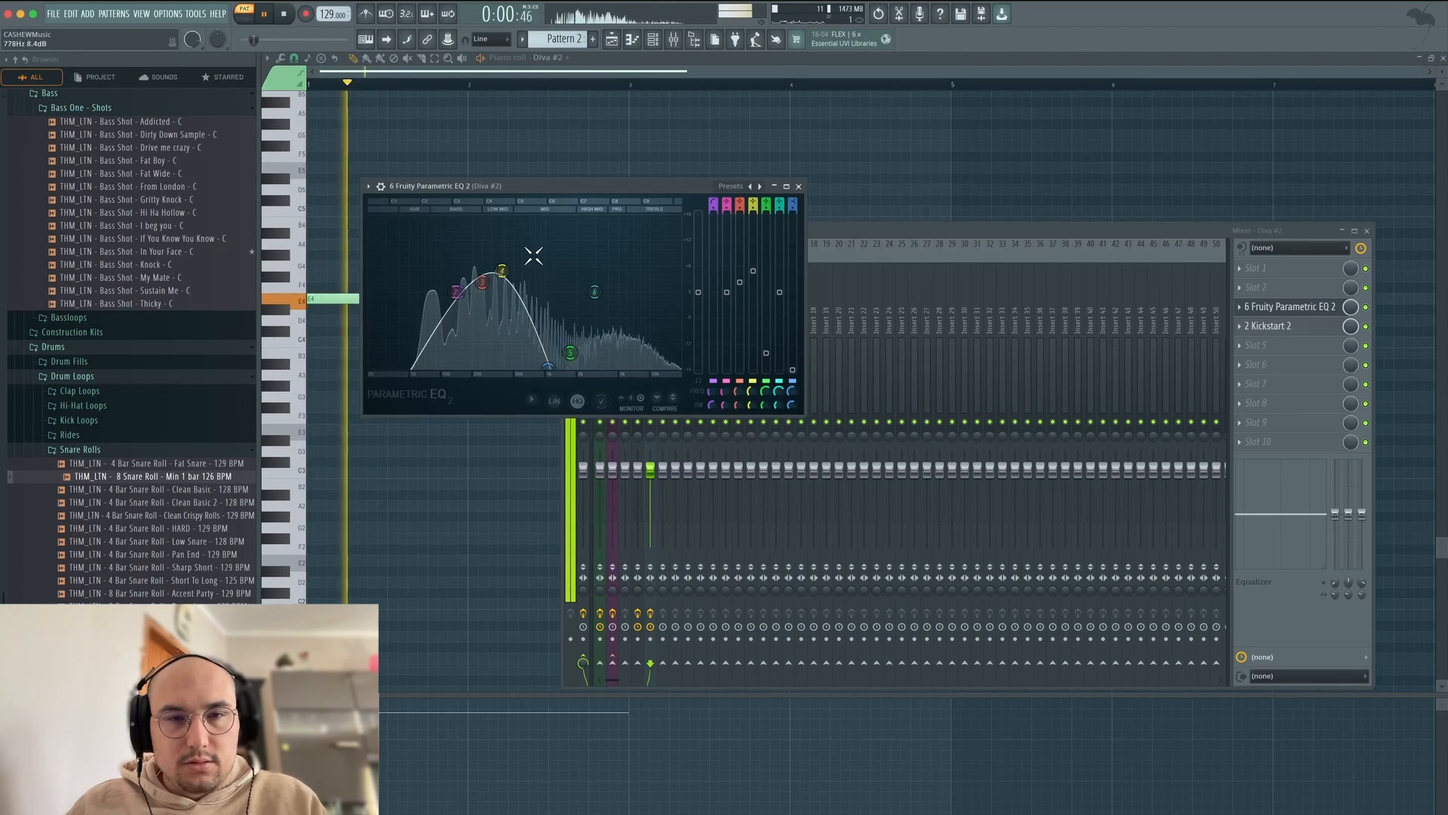
pyautogui.moveTo(502, 270); pyautogui.dragTo(505, 264)
pyautogui.press('space')
pyautogui.press('space')
pyautogui.moveTo(550, 368); pyautogui.dragTo(567, 369)
pyautogui.press('space')
pyautogui.press('space')
pyautogui.press('space')
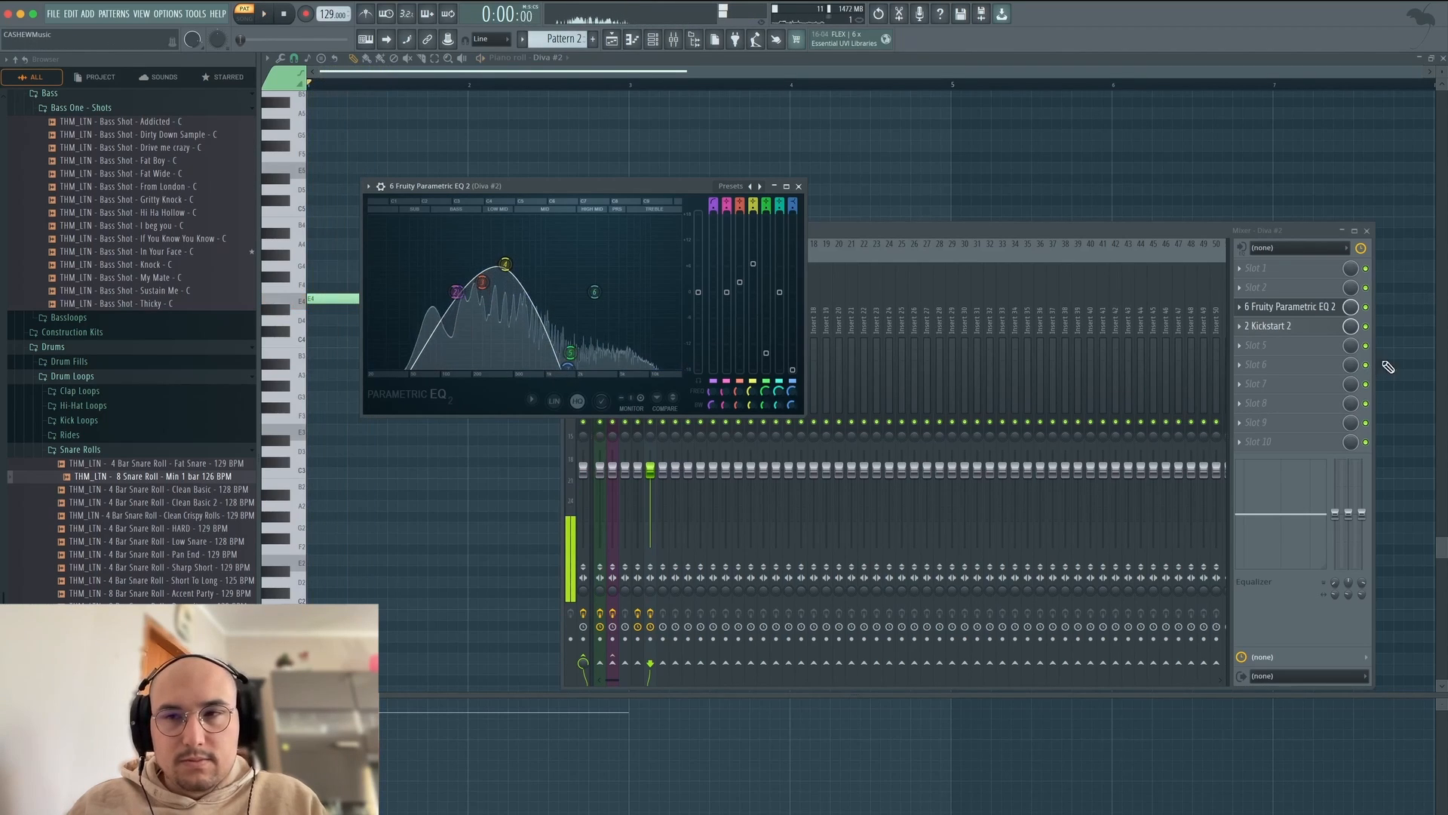
# - Add Fruity Fast Dist to slot 2 of Diva #2 and load its fuzz preset
pyautogui.press('XF86MonBrightnessUp')
pyautogui.click(1314, 311)
pyautogui.click(1302, 283)
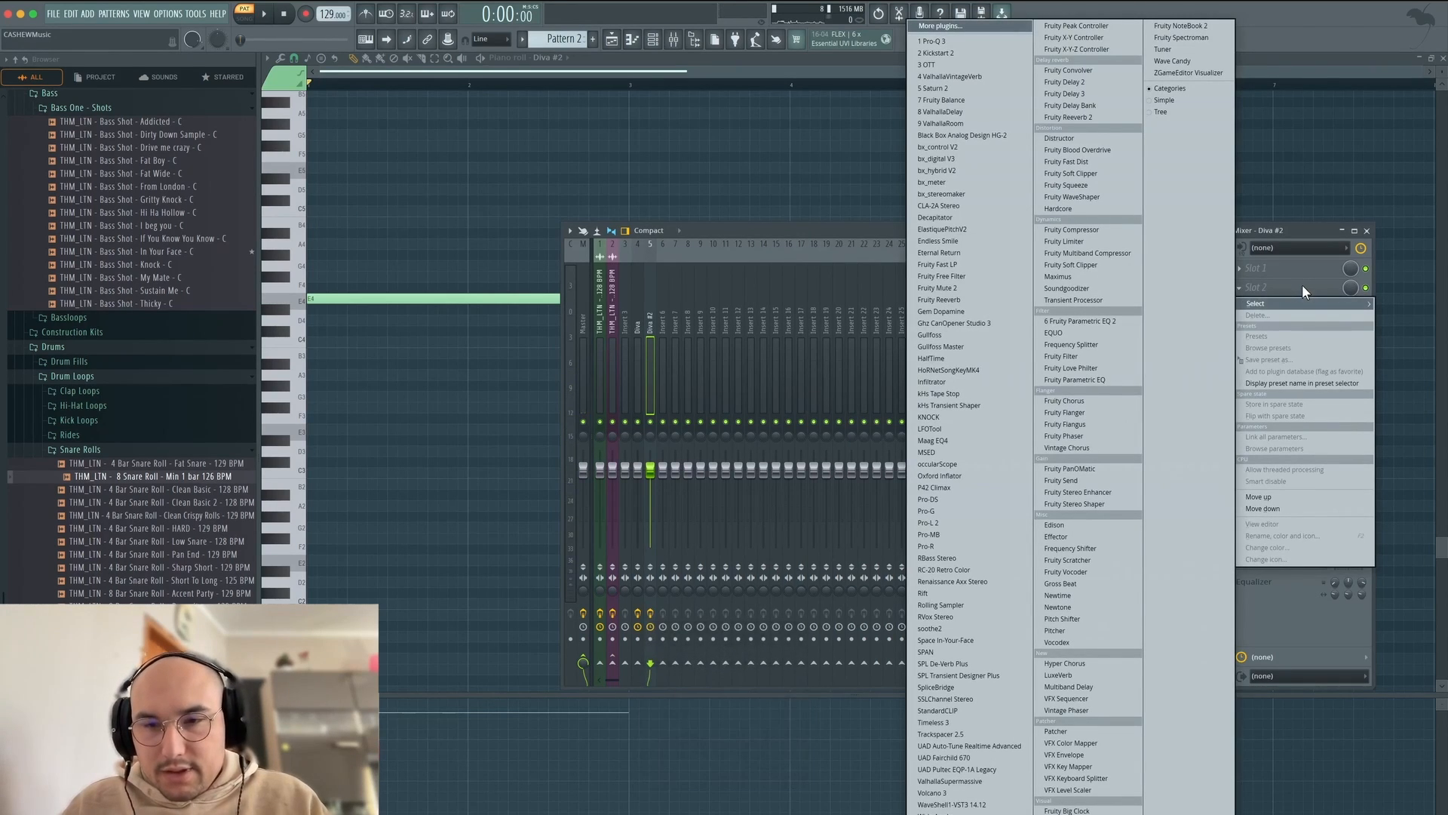
pyautogui.click(1100, 161)
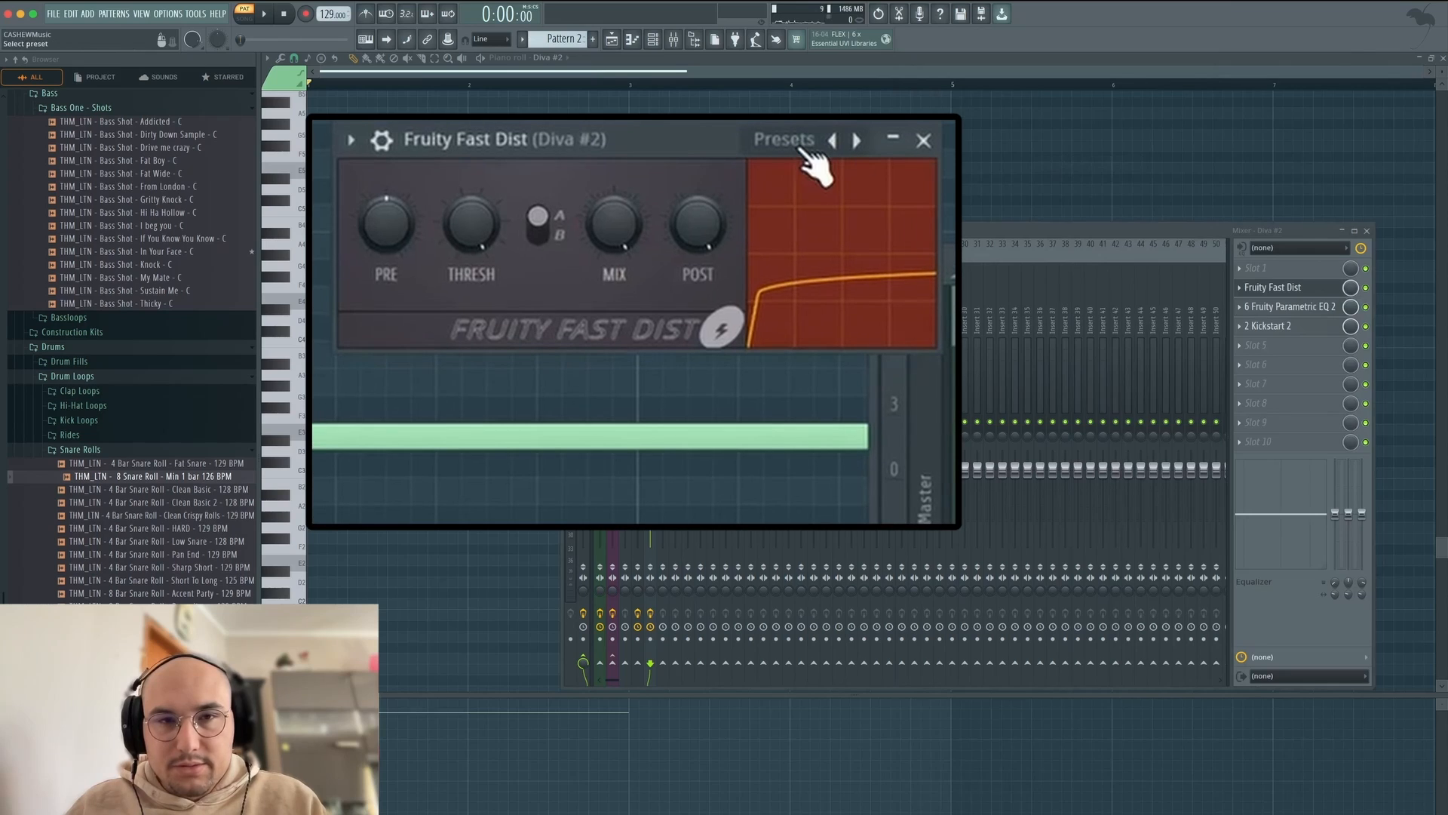
pyautogui.click(527, 180)
pyautogui.click(827, 231)
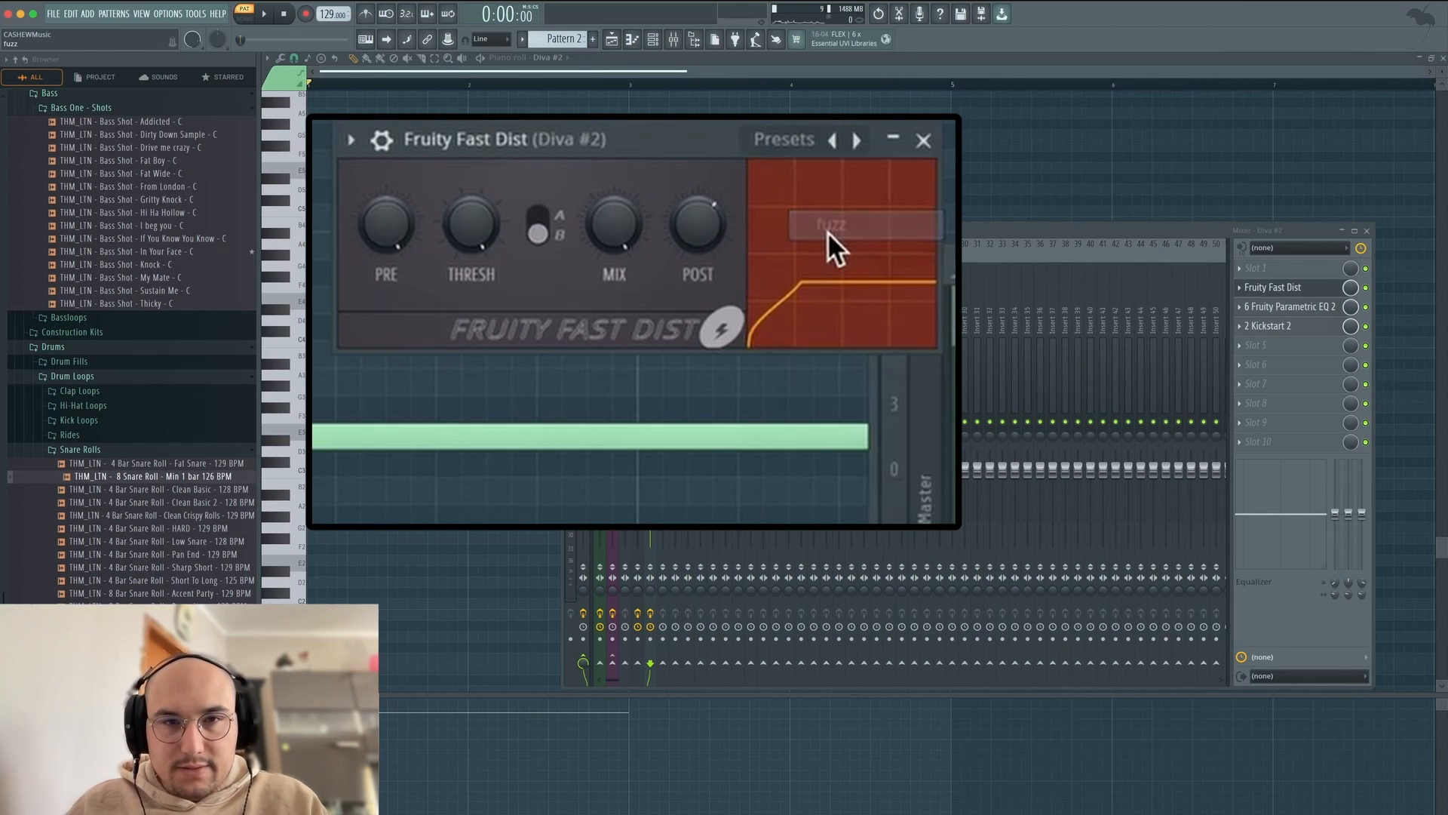
# - Listen to the distorted Diva #2 note, then set EQ band 3 to about 3.3 dB at 210 Hz and close the EQ
pyautogui.press('space')
pyautogui.press('Escape')
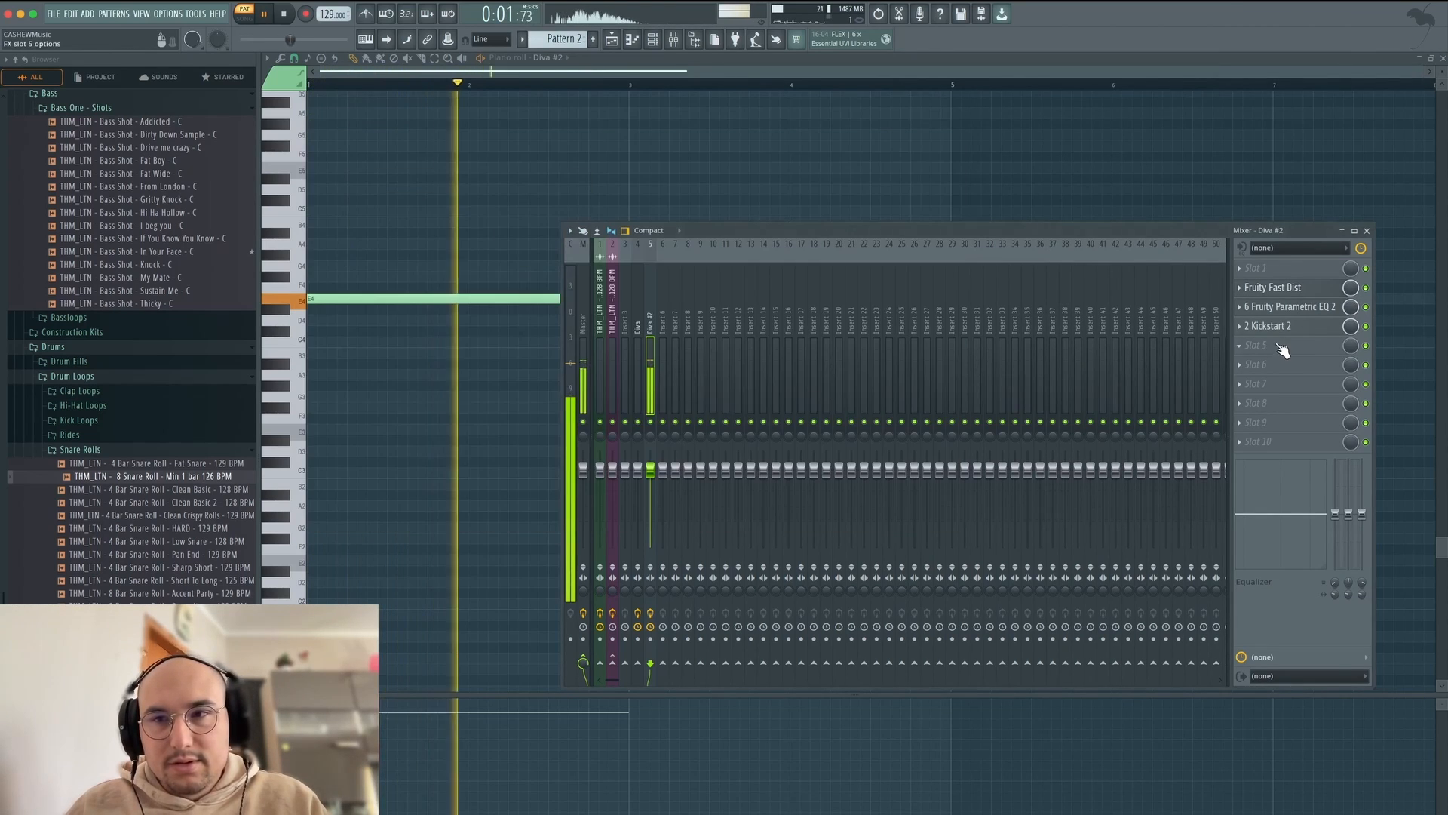
pyautogui.press('space')
pyautogui.click(1292, 307)
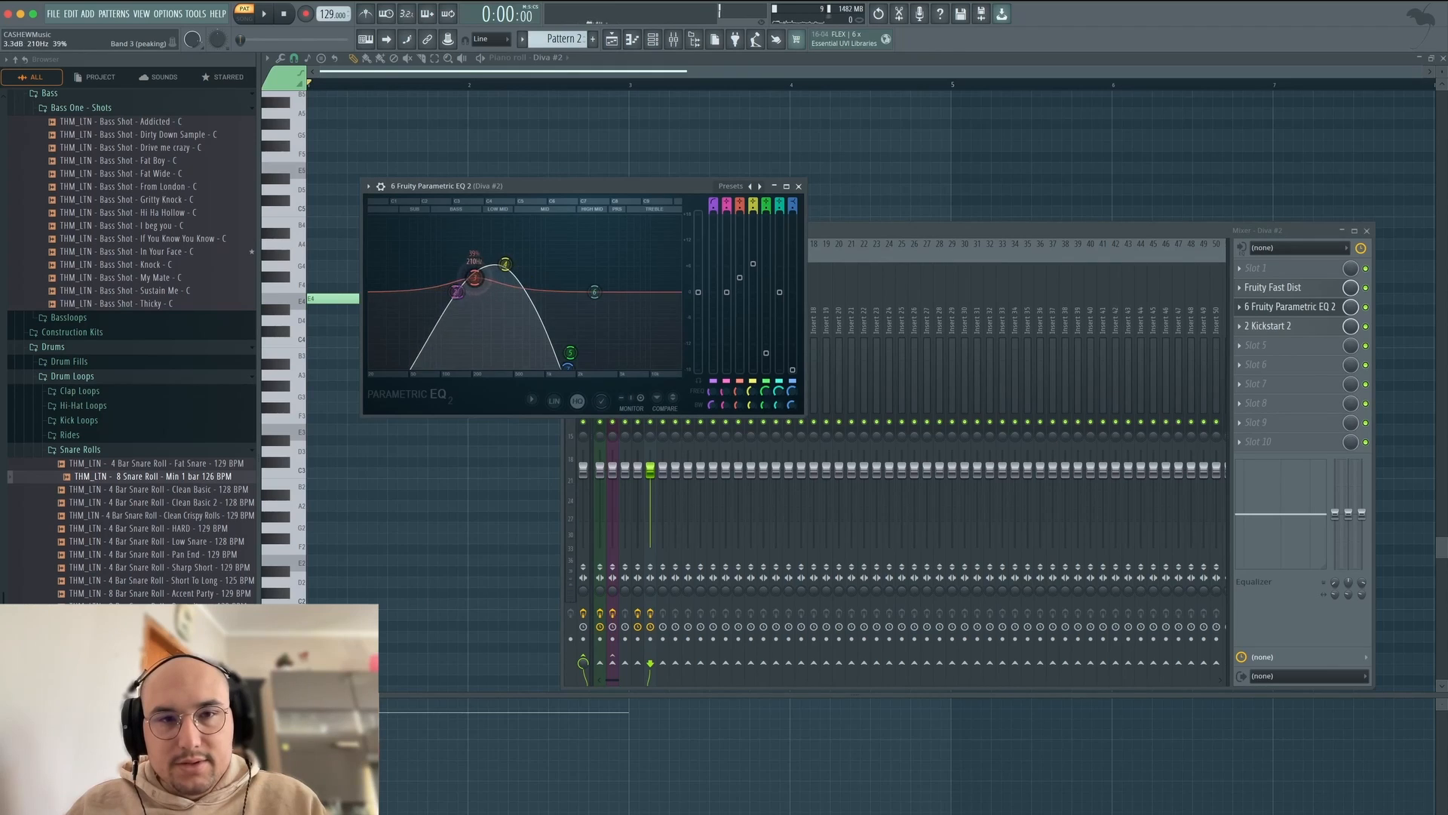
pyautogui.press('Escape')
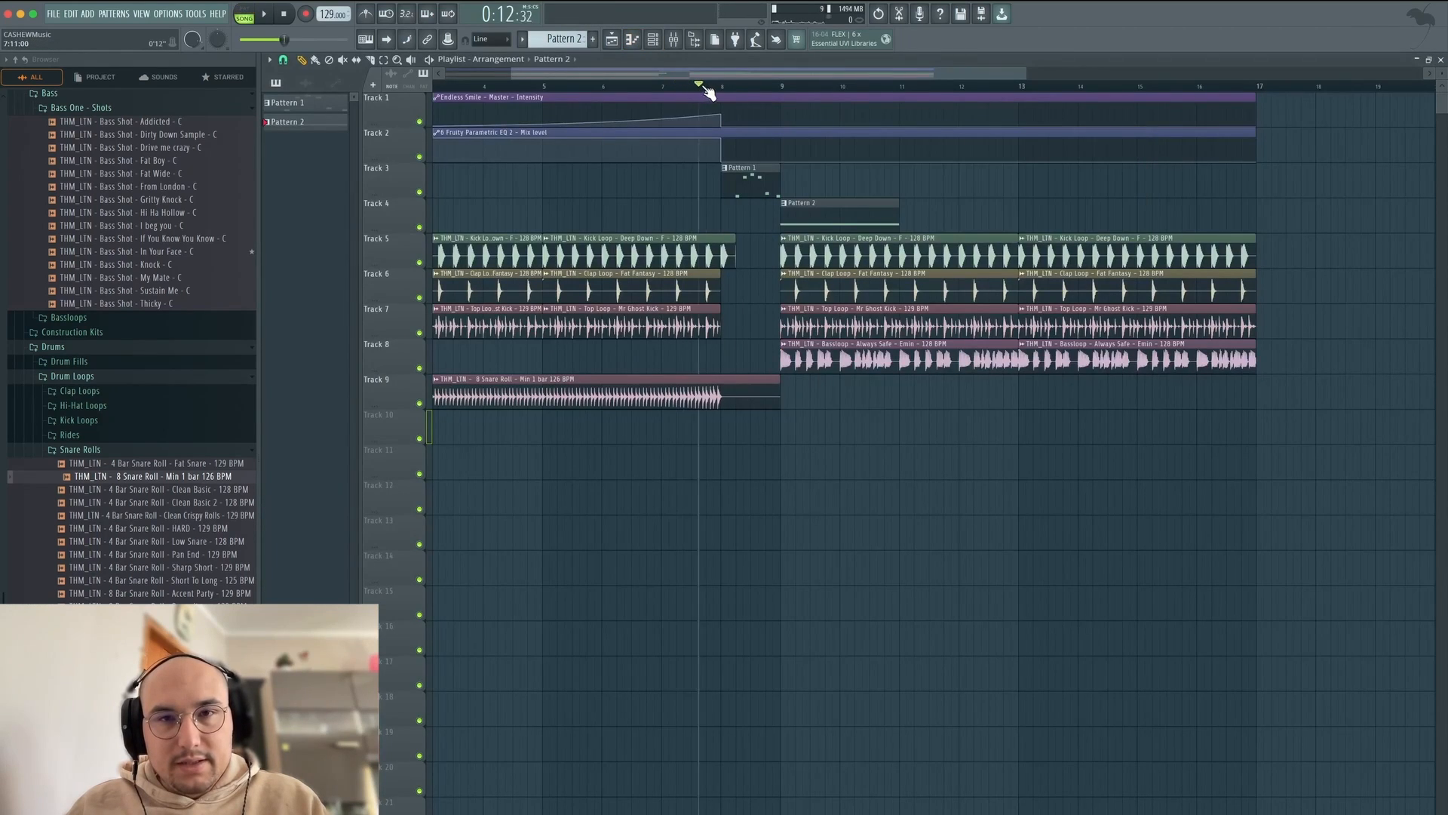
# - Add Fruity Balance to slot 6 of the Diva #2 mixer channel and create an automation clip for its volume
pyautogui.click(676, 49)
pyautogui.click(1287, 365)
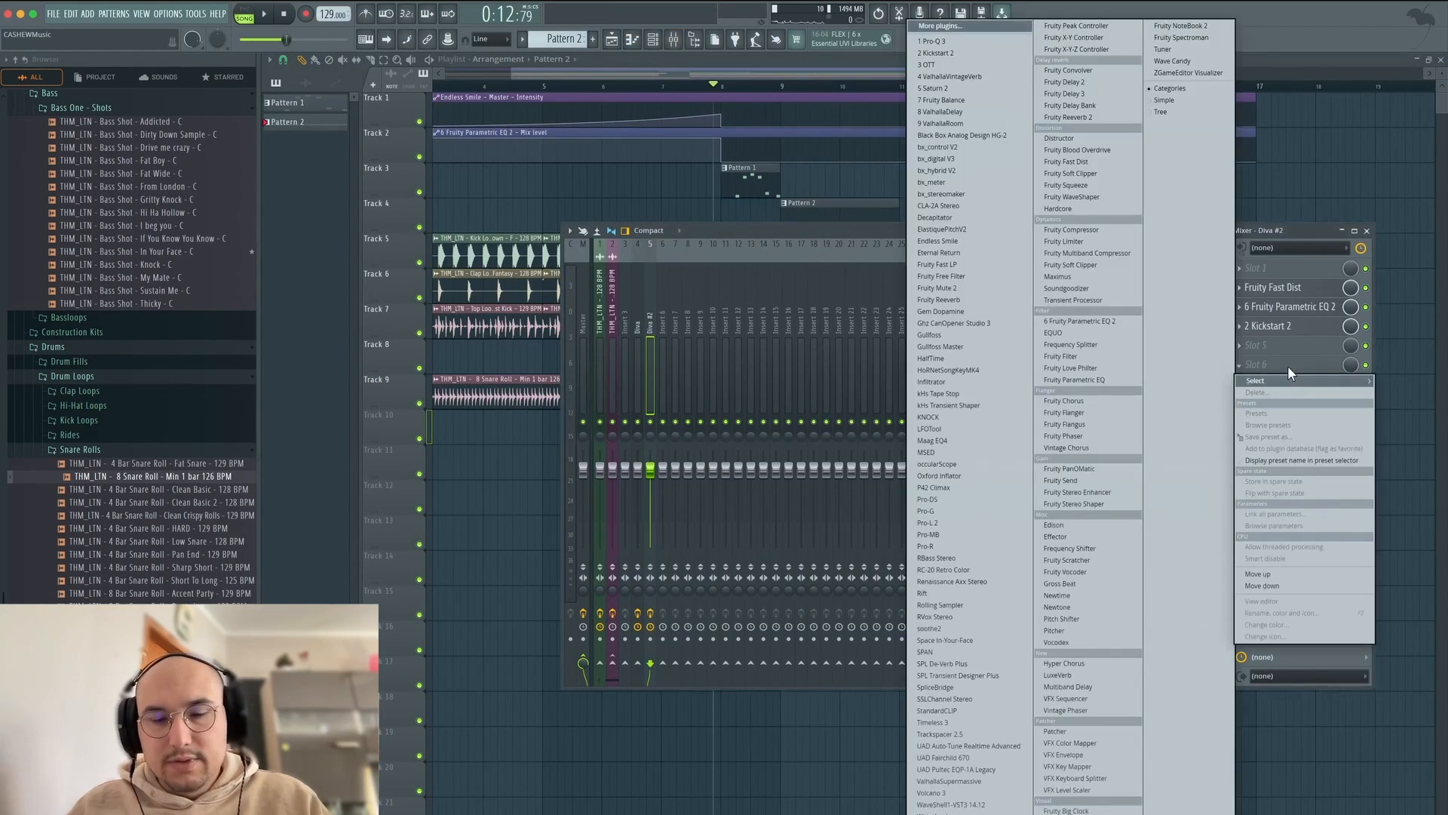
pyautogui.click(1211, 379)
pyautogui.rightClick(388, 171)
pyautogui.click(424, 284)
pyautogui.press('Escape')
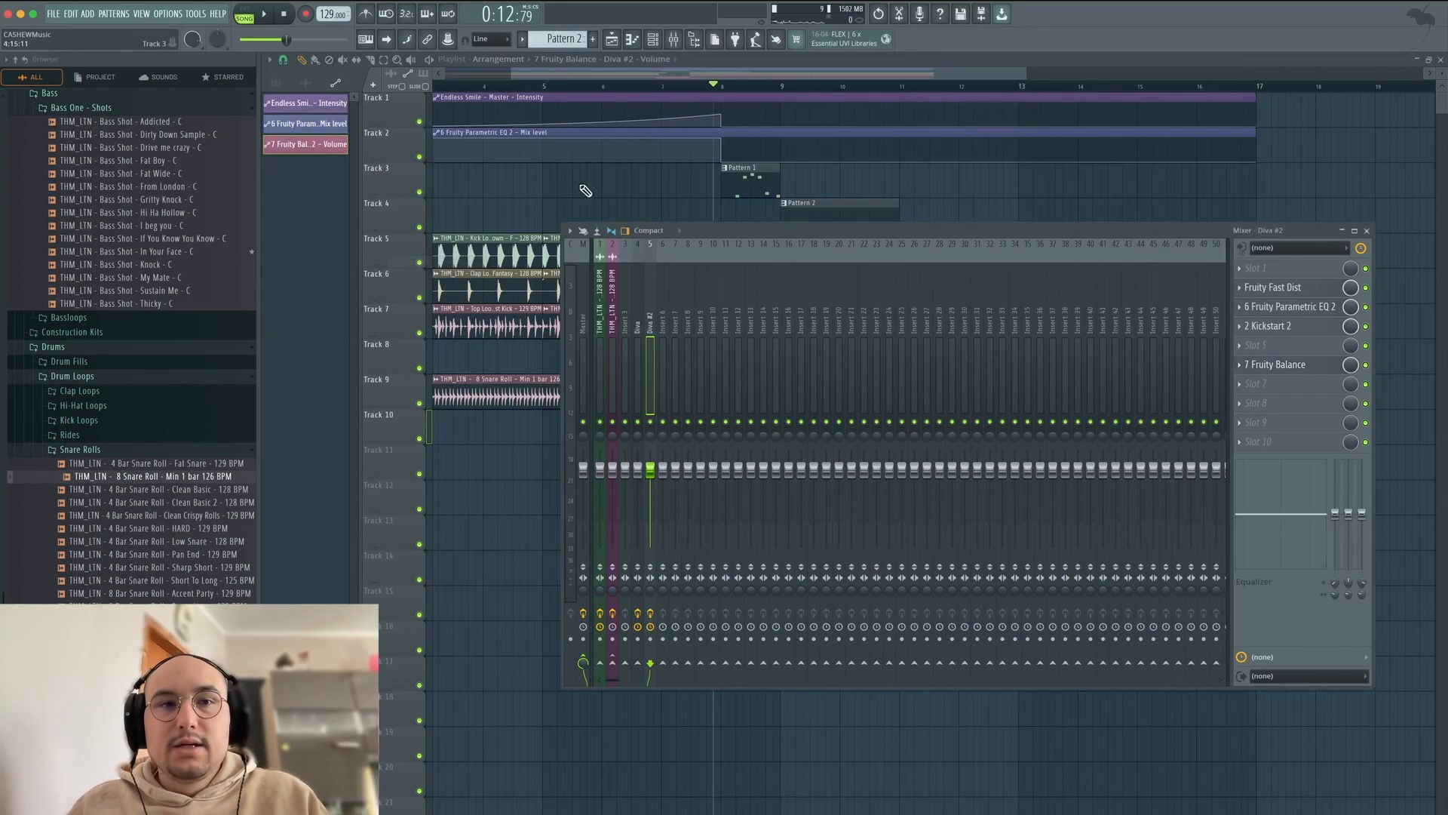
pyautogui.press('Escape')
# - Place the Fruity Balance volume automation on track 3 at bar 9 and add a low point near bar 11
pyautogui.rightClick(828, 412)
pyautogui.scroll(5, 839, 310)
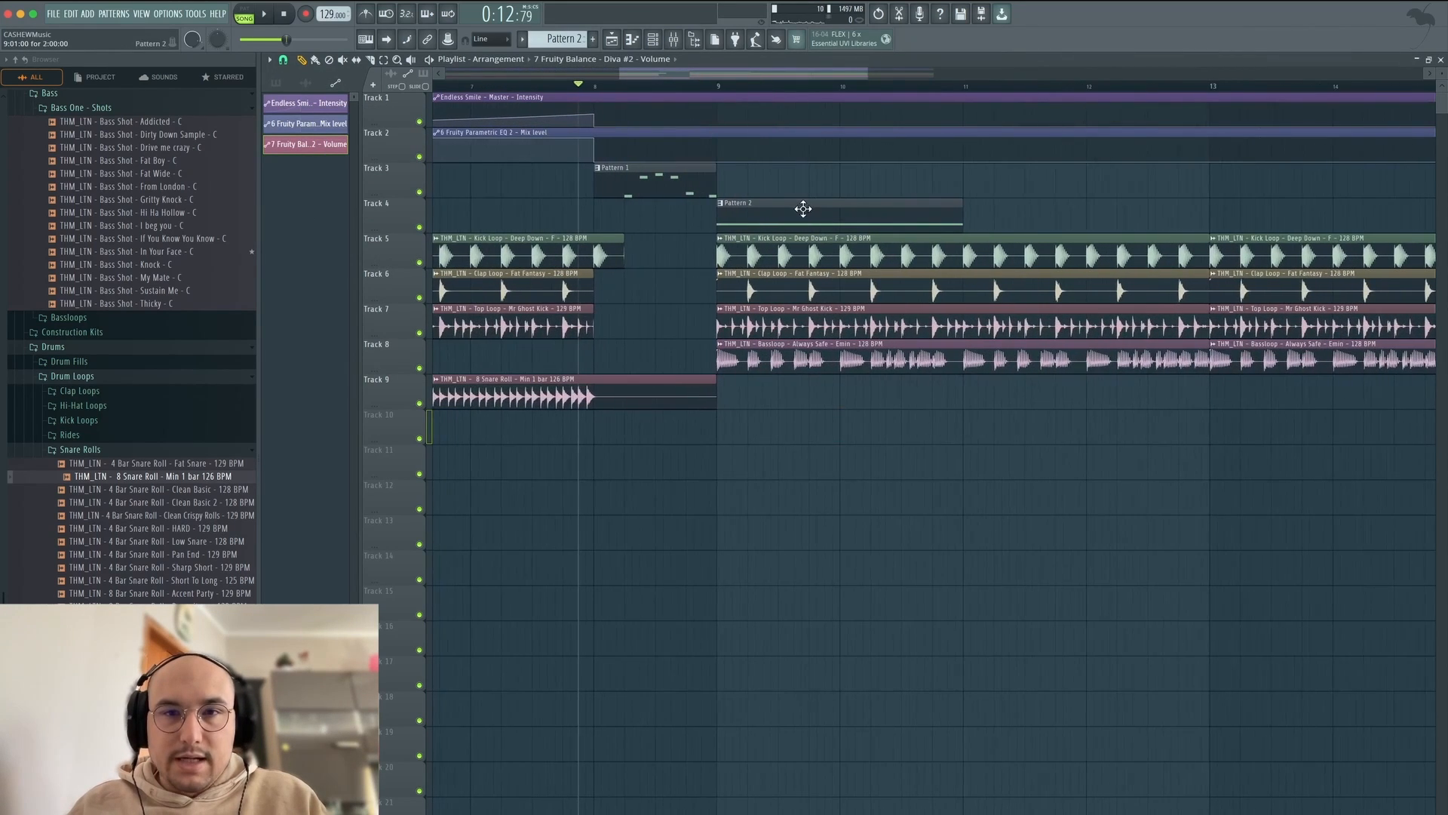
pyautogui.moveTo(750, 188)
pyautogui.mouseDown()
pyautogui.moveTo(720, 186)
pyautogui.moveTo(744, 168)
pyautogui.mouseUp()
pyautogui.moveTo(858, 178); pyautogui.dragTo(990, 258)
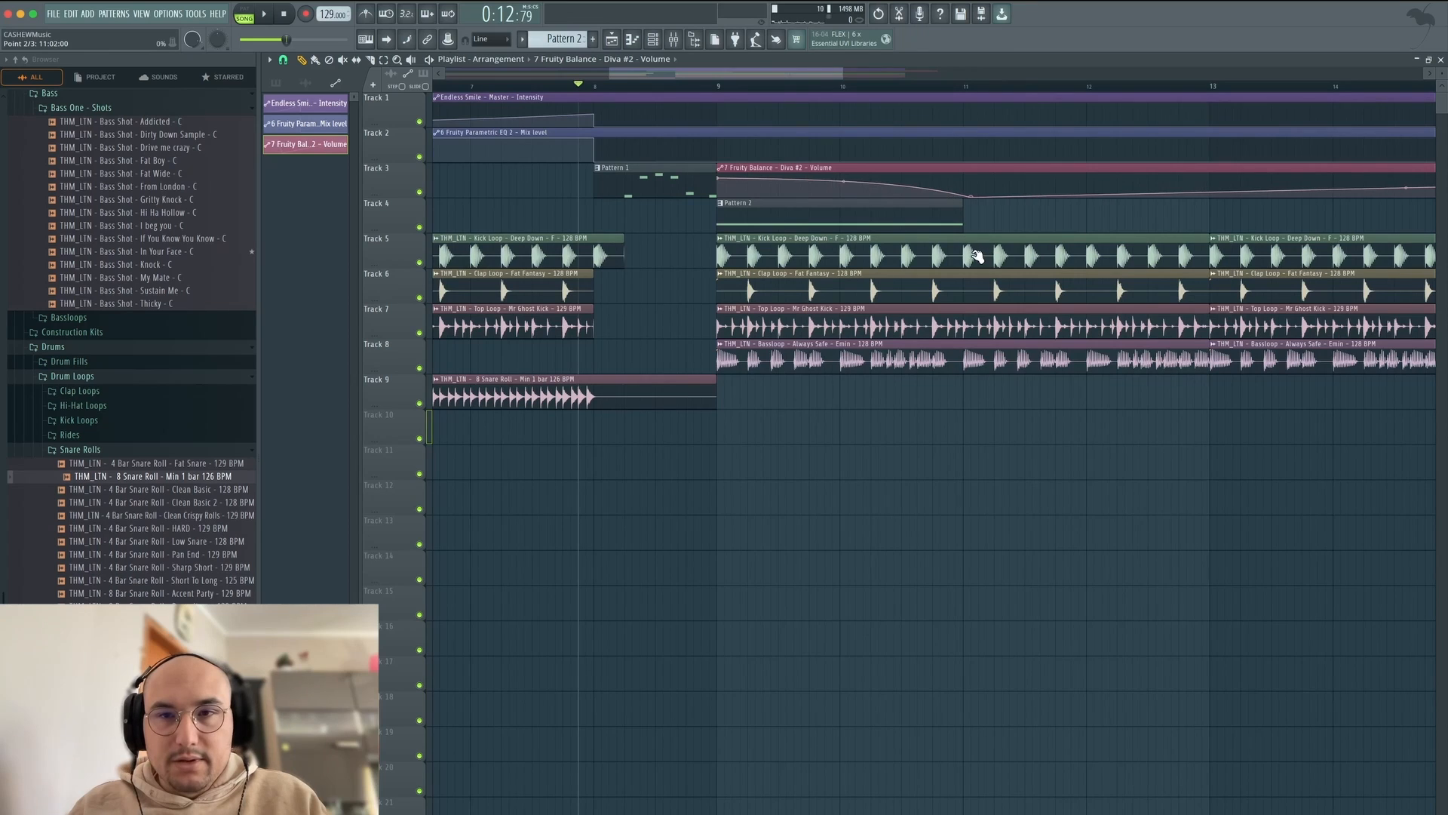
pyautogui.rightClick(965, 197)
pyautogui.press('Escape')
# - Delete the volume automation's last point and shorten the fade to end at bar 10, checking it during playback
pyautogui.press('space')
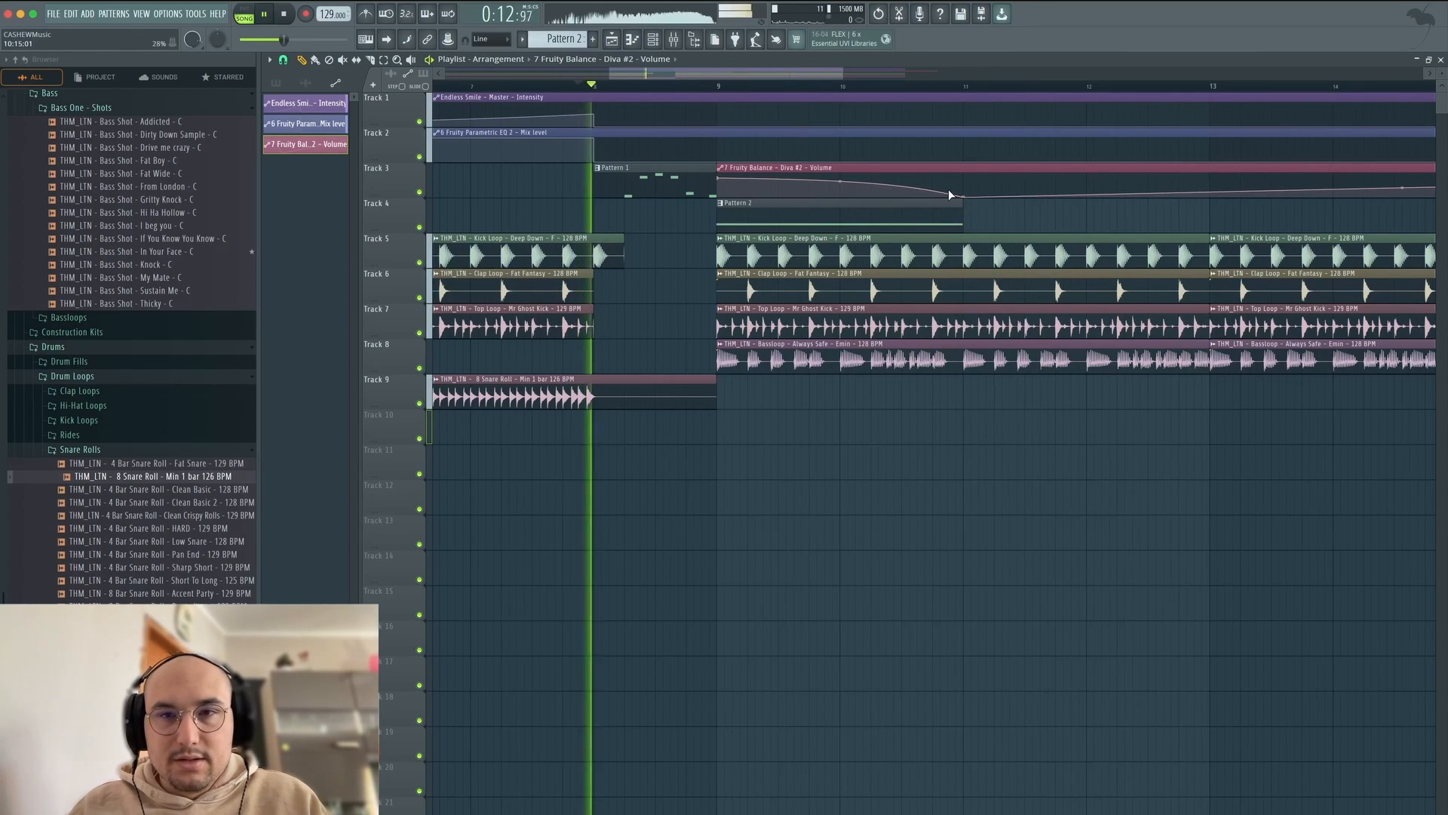
pyautogui.scroll(-5, 952, 191)
pyautogui.rightClick(1179, 178)
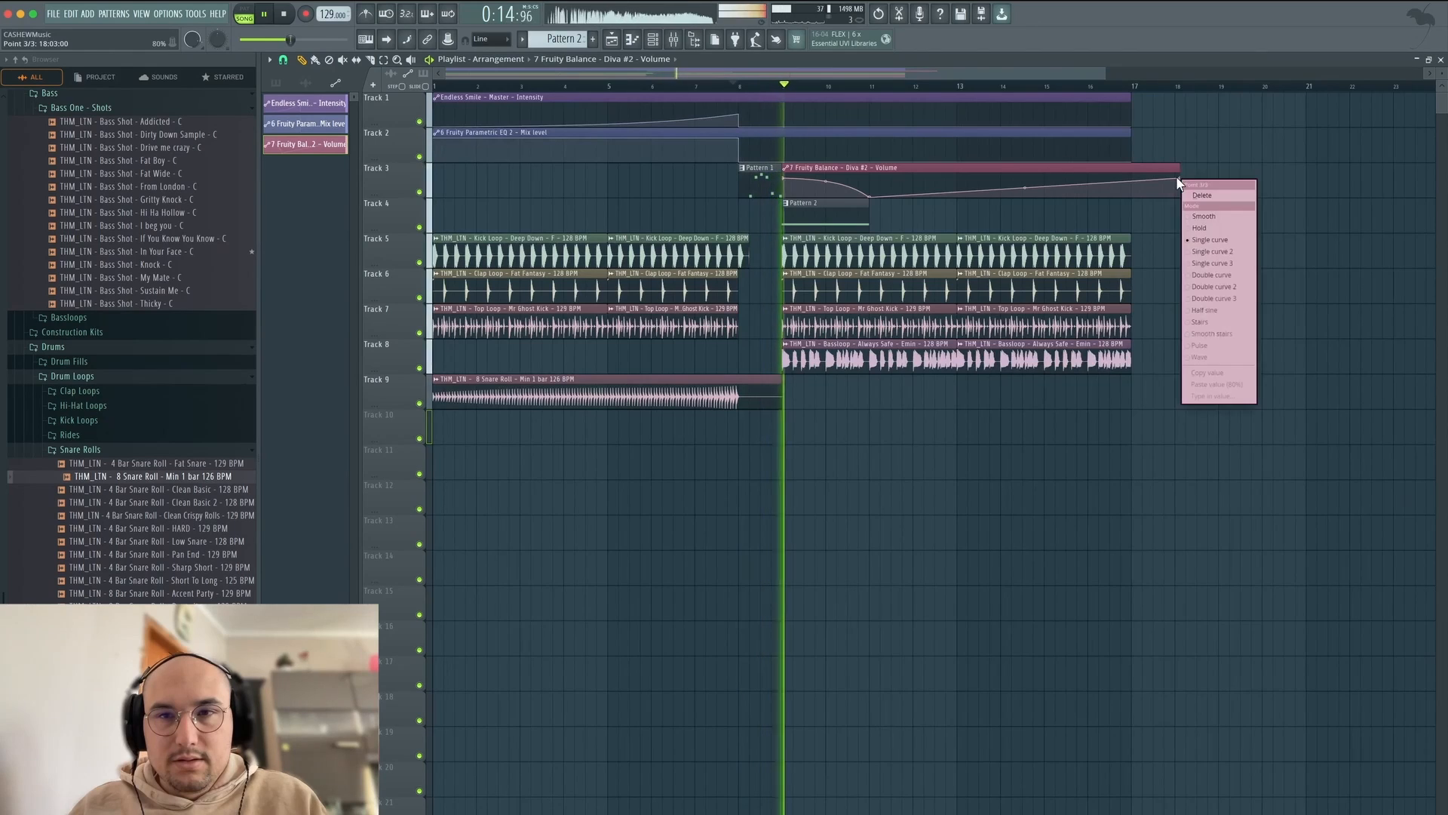
pyautogui.click(1193, 195)
pyautogui.scroll(3, 965, 197)
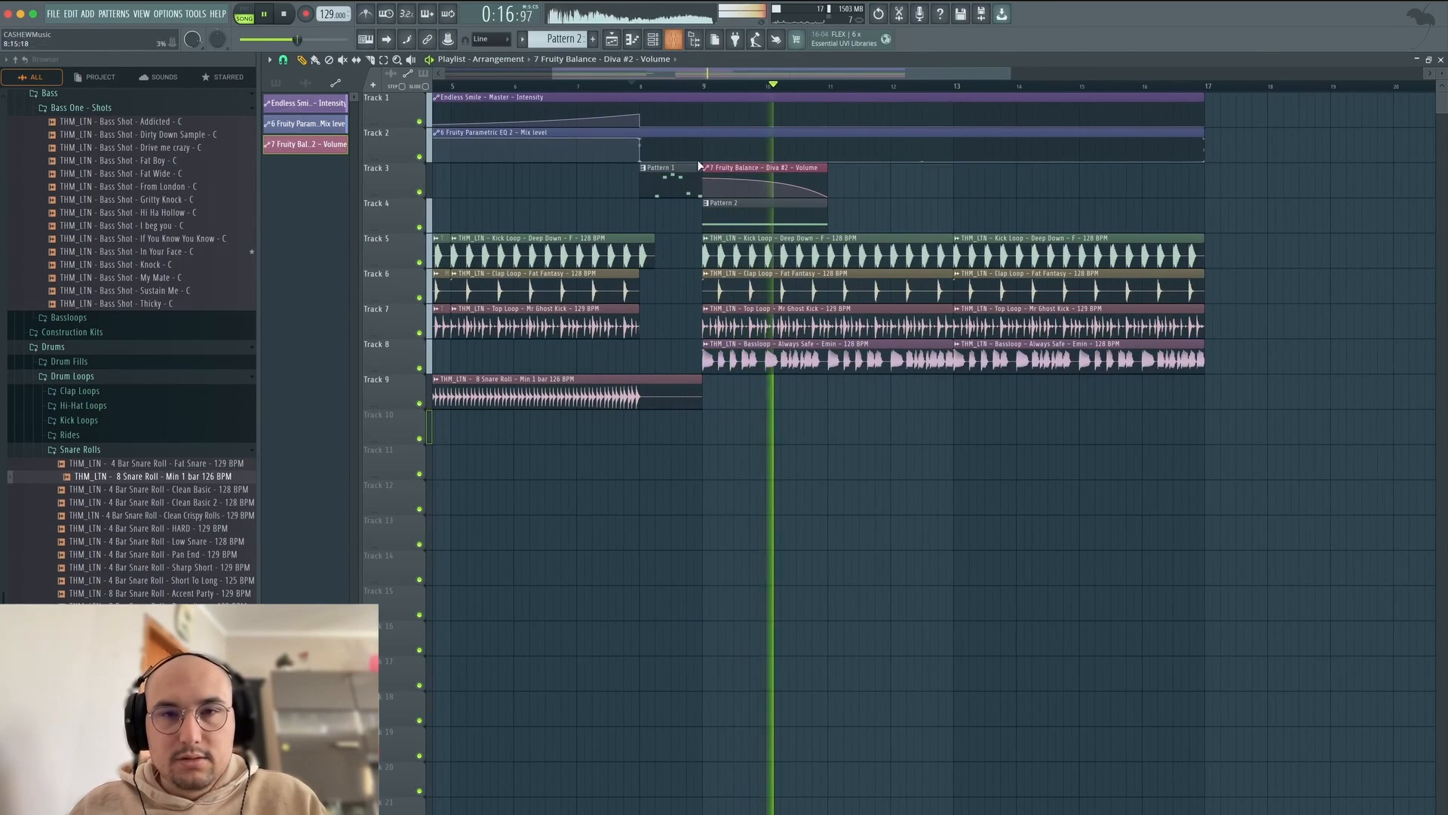
pyautogui.press('space')
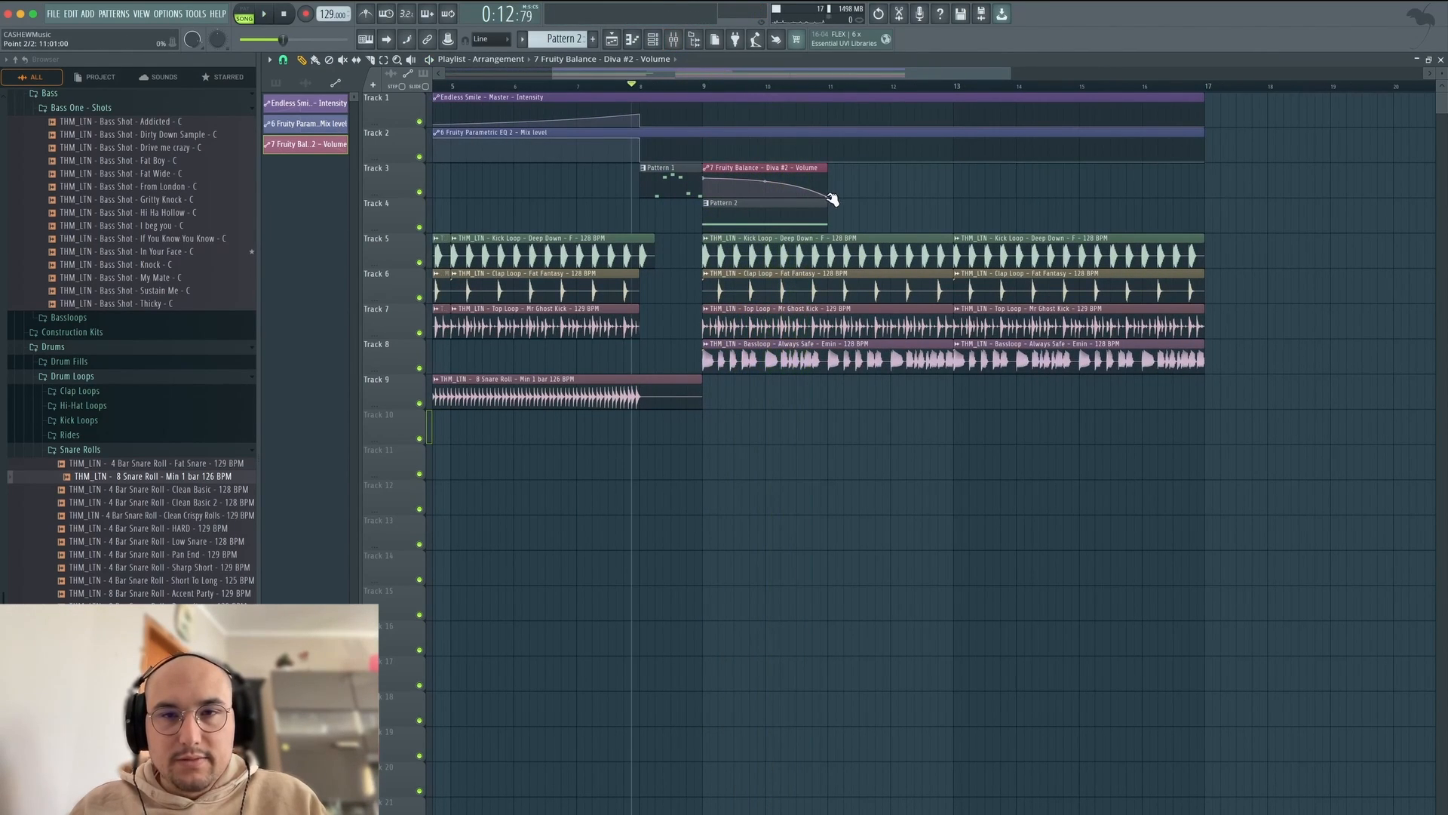
pyautogui.moveTo(827, 198); pyautogui.dragTo(755, 226)
pyautogui.press('space')
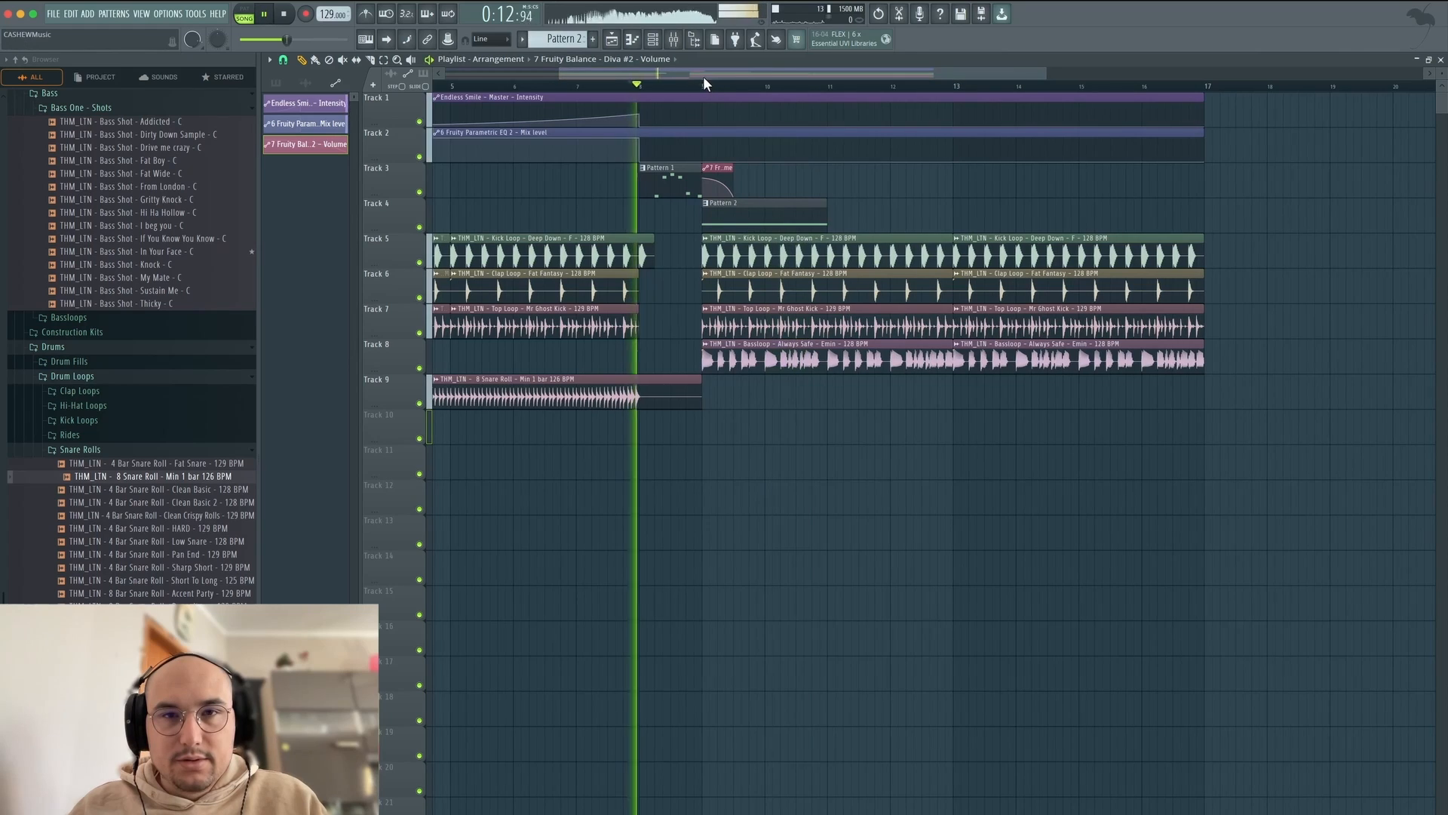
pyautogui.click(703, 83)
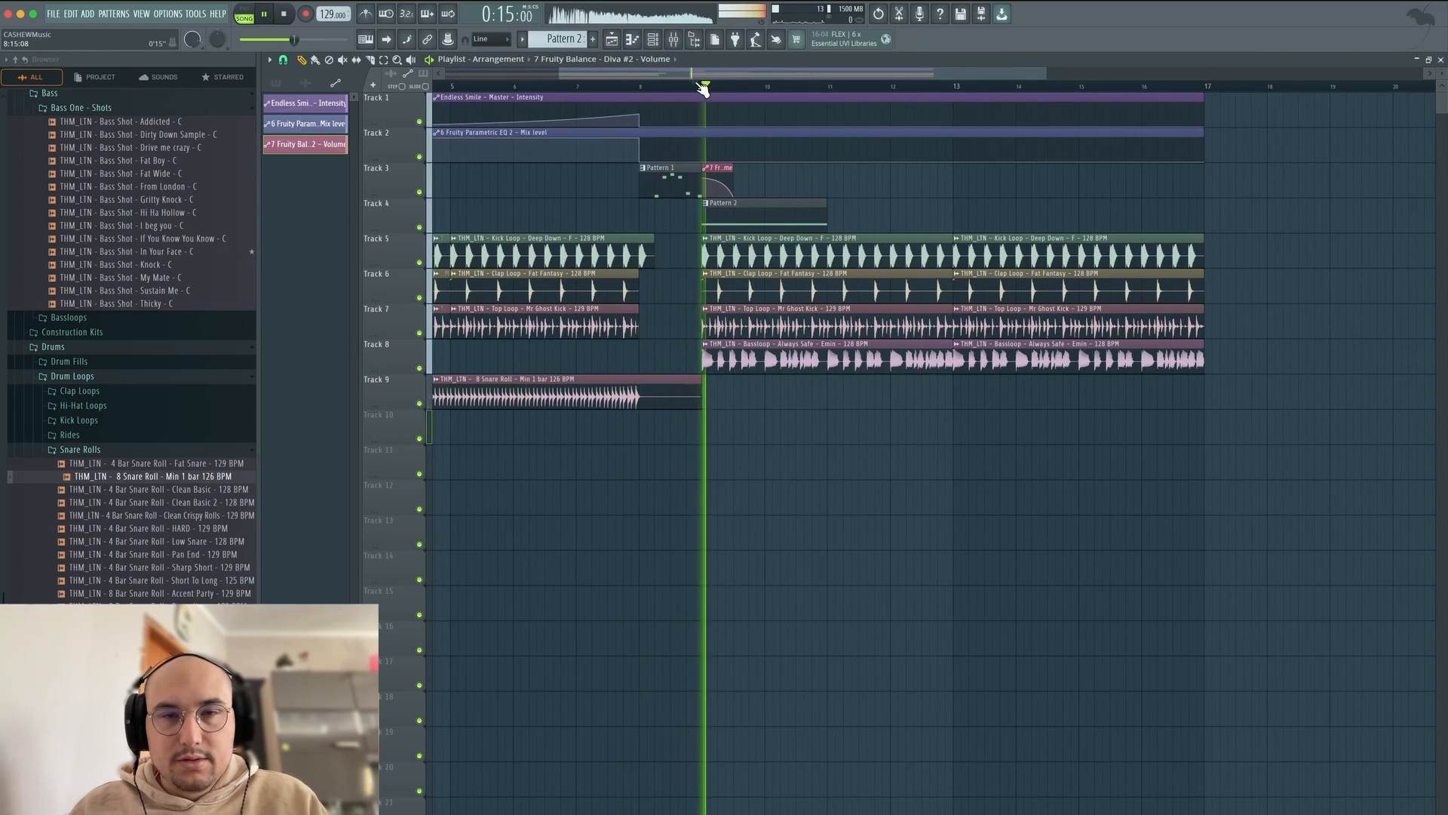
# - Transpose the long Diva #2 note in Pattern 2 down an octave and listen to it in the drop
pyautogui.doubleClick(754, 206)
pyautogui.hotkey('ctrl', 'a')
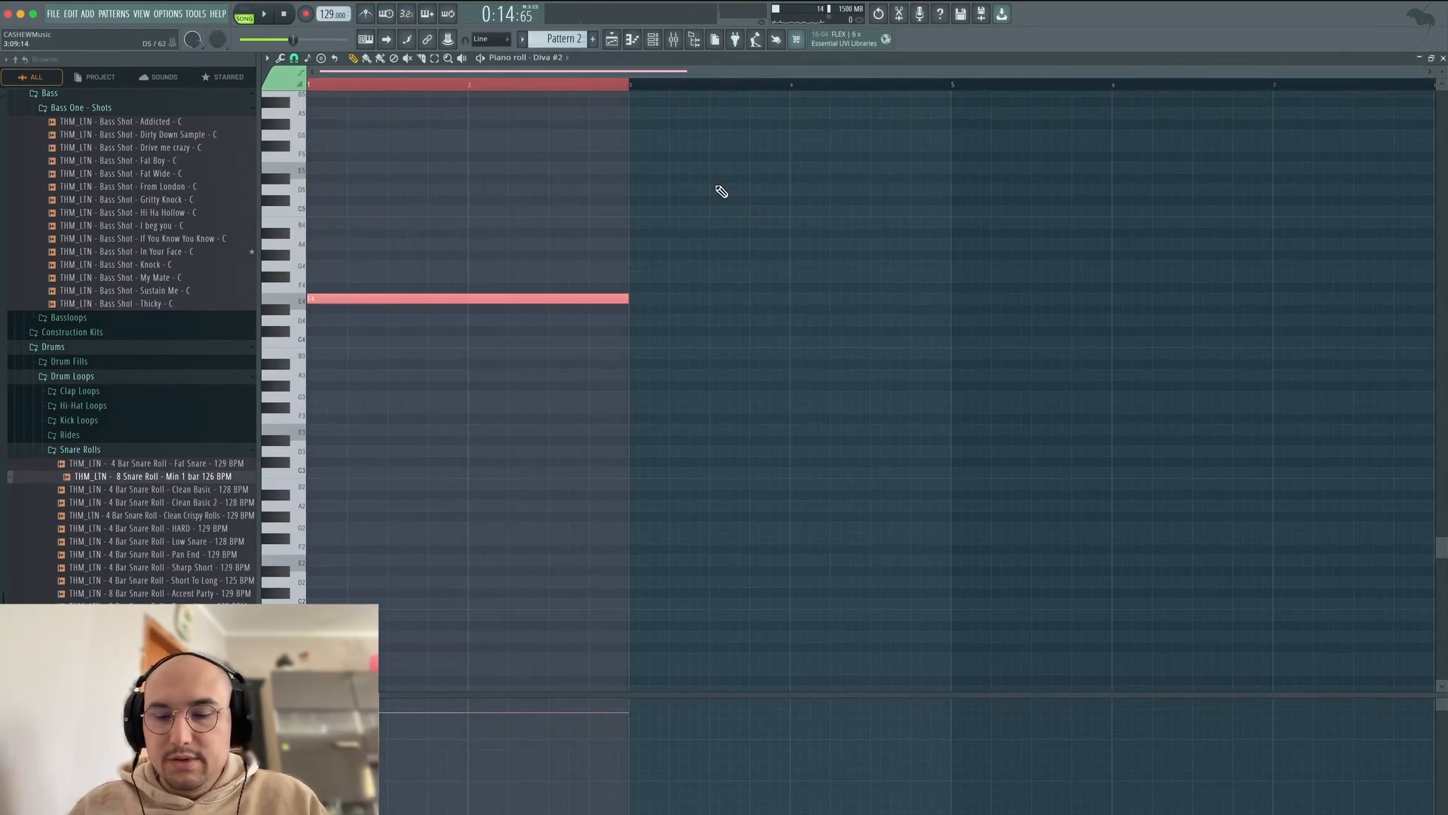
pyautogui.hotkey('ctrl', 'Down')
pyautogui.press('space')
pyautogui.press('Escape')
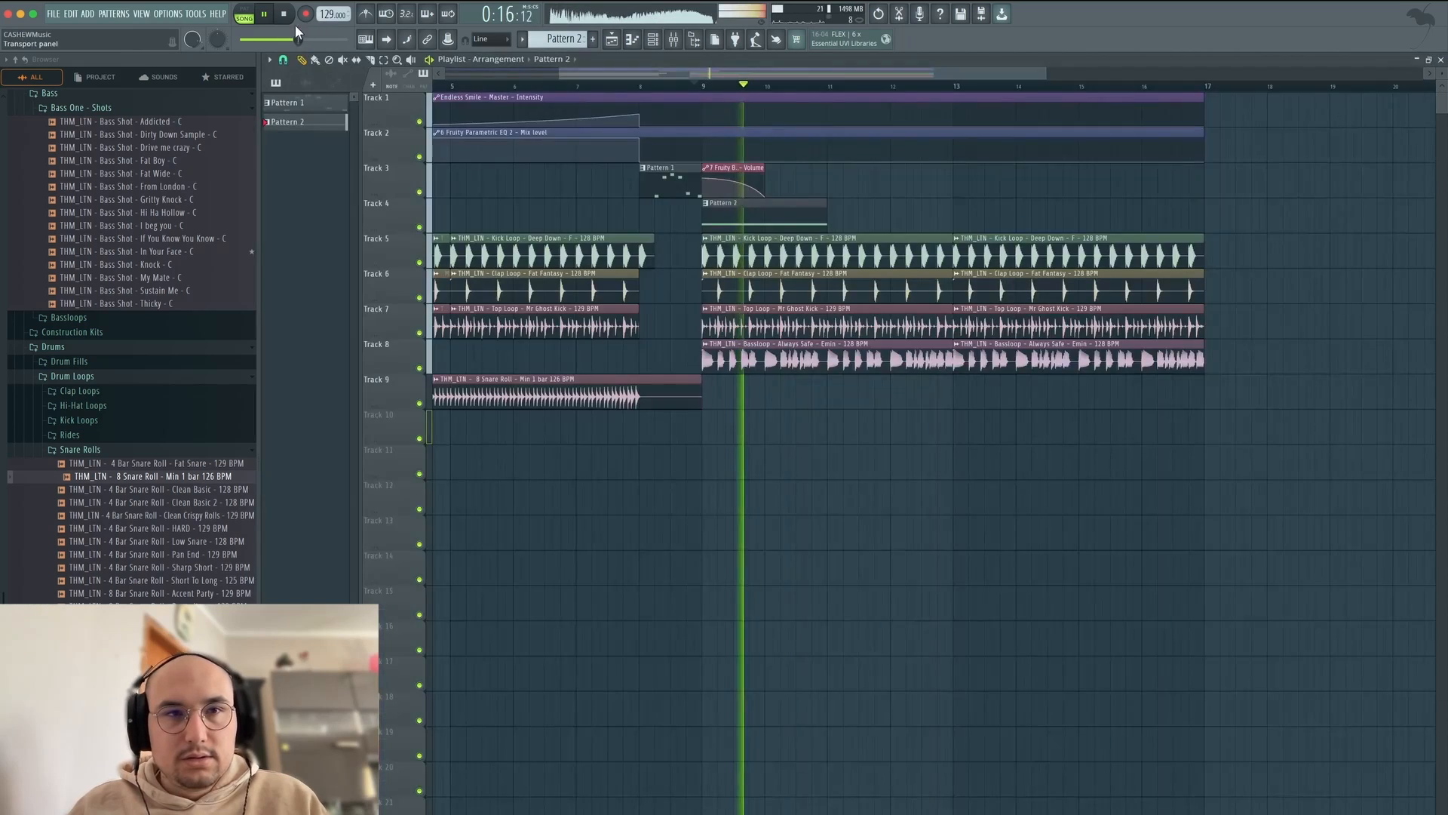
# - Switch to pattern playback and try the Diva #2 note an octave higher
pyautogui.click(244, 10)
pyautogui.doubleClick(746, 214)
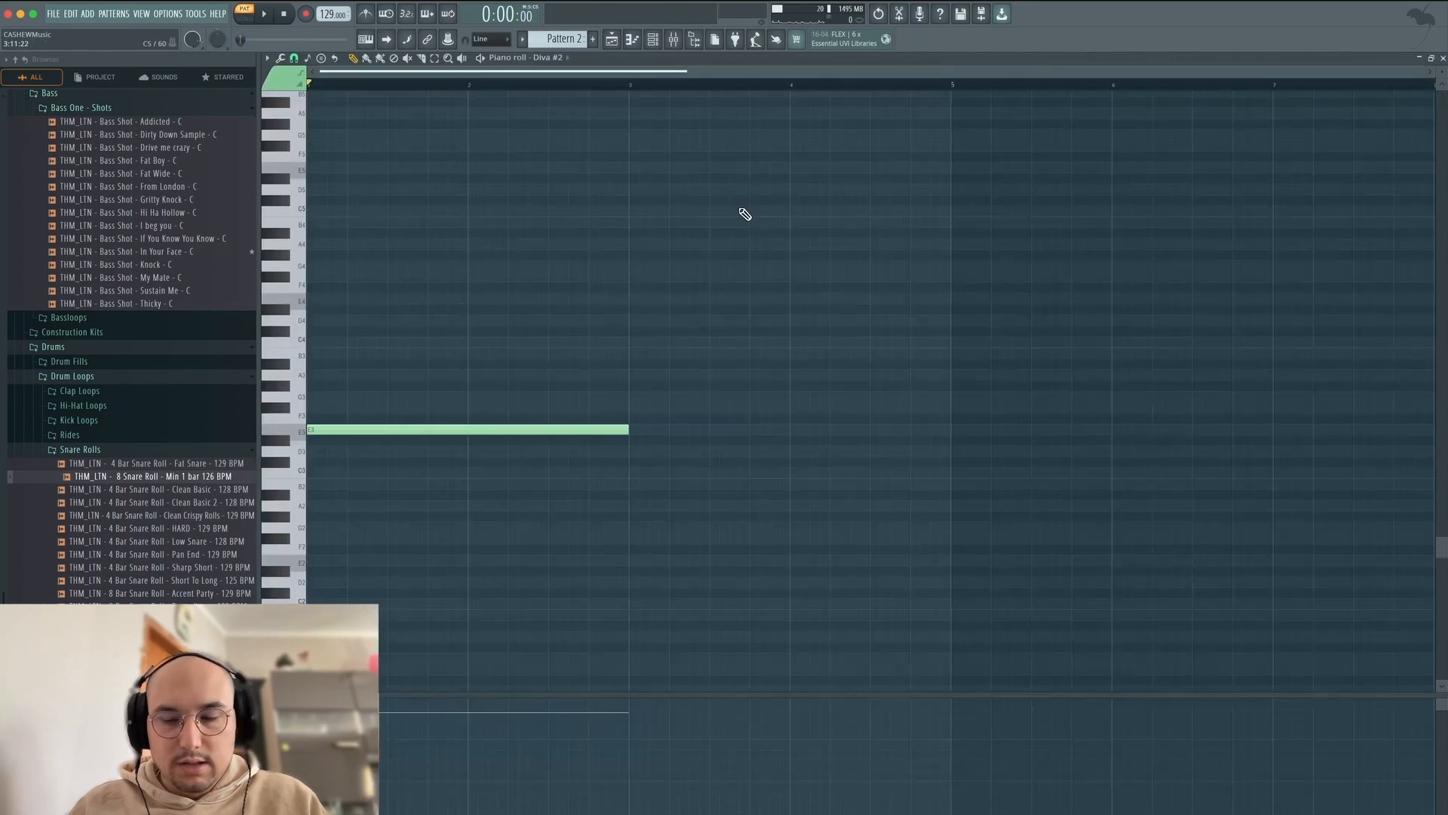
pyautogui.hotkey('ctrl', 'a')
pyautogui.hotkey('ctrl', 'Up')
pyautogui.press('space')
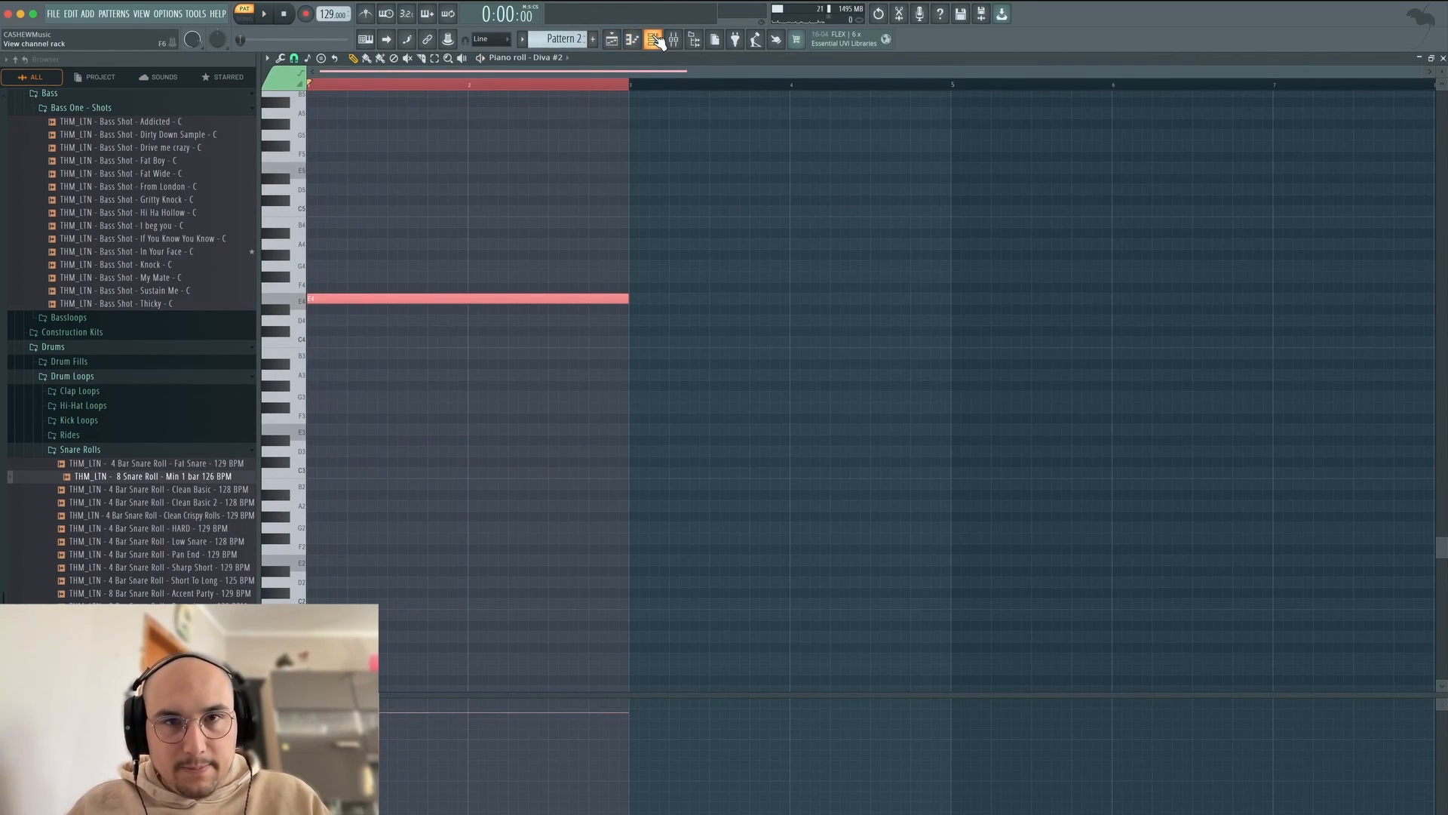
# - Audition Diva #2 lead presets with the pattern playing and load LD - Open up
pyautogui.click(655, 40)
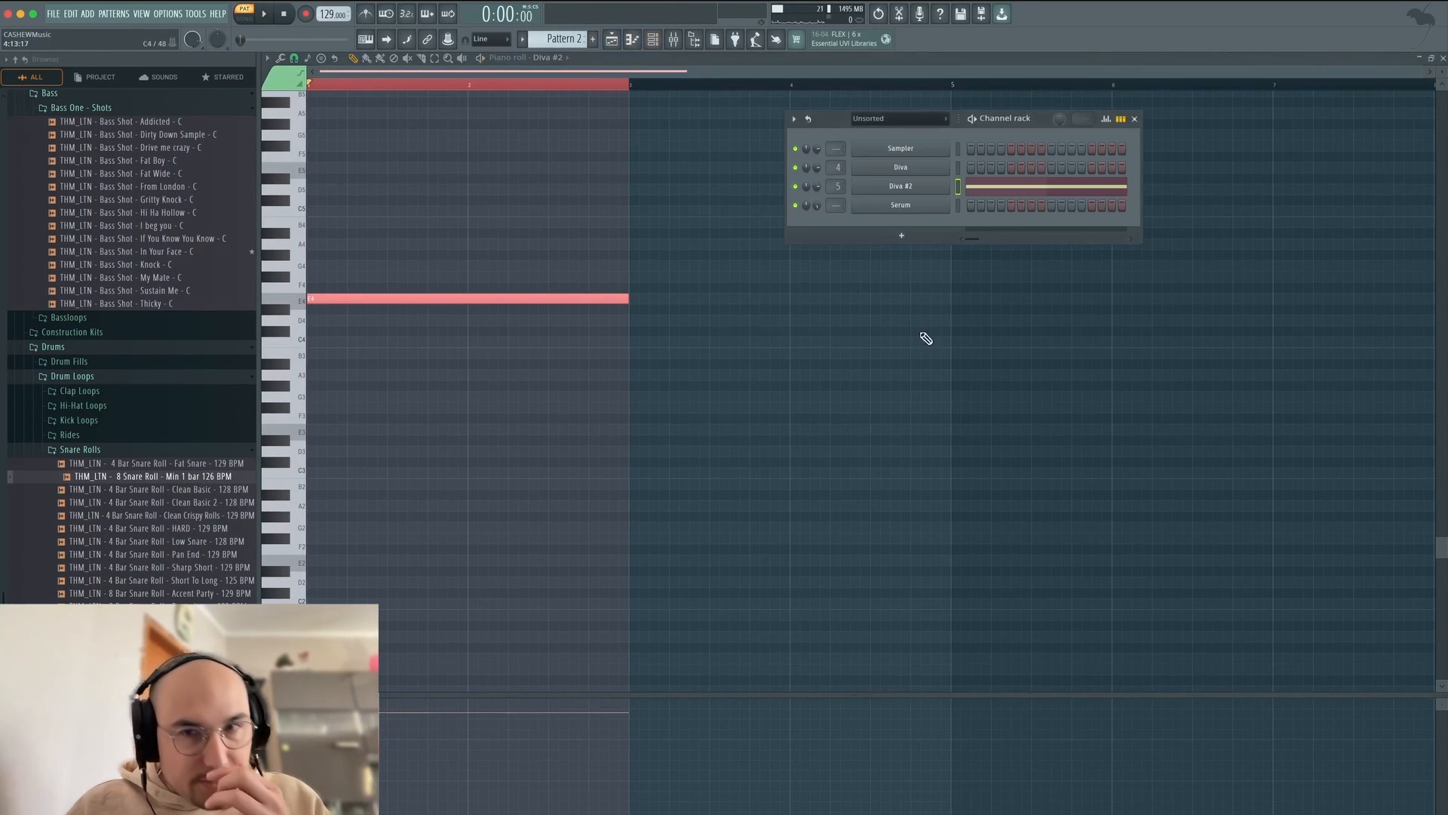
pyautogui.click(912, 190)
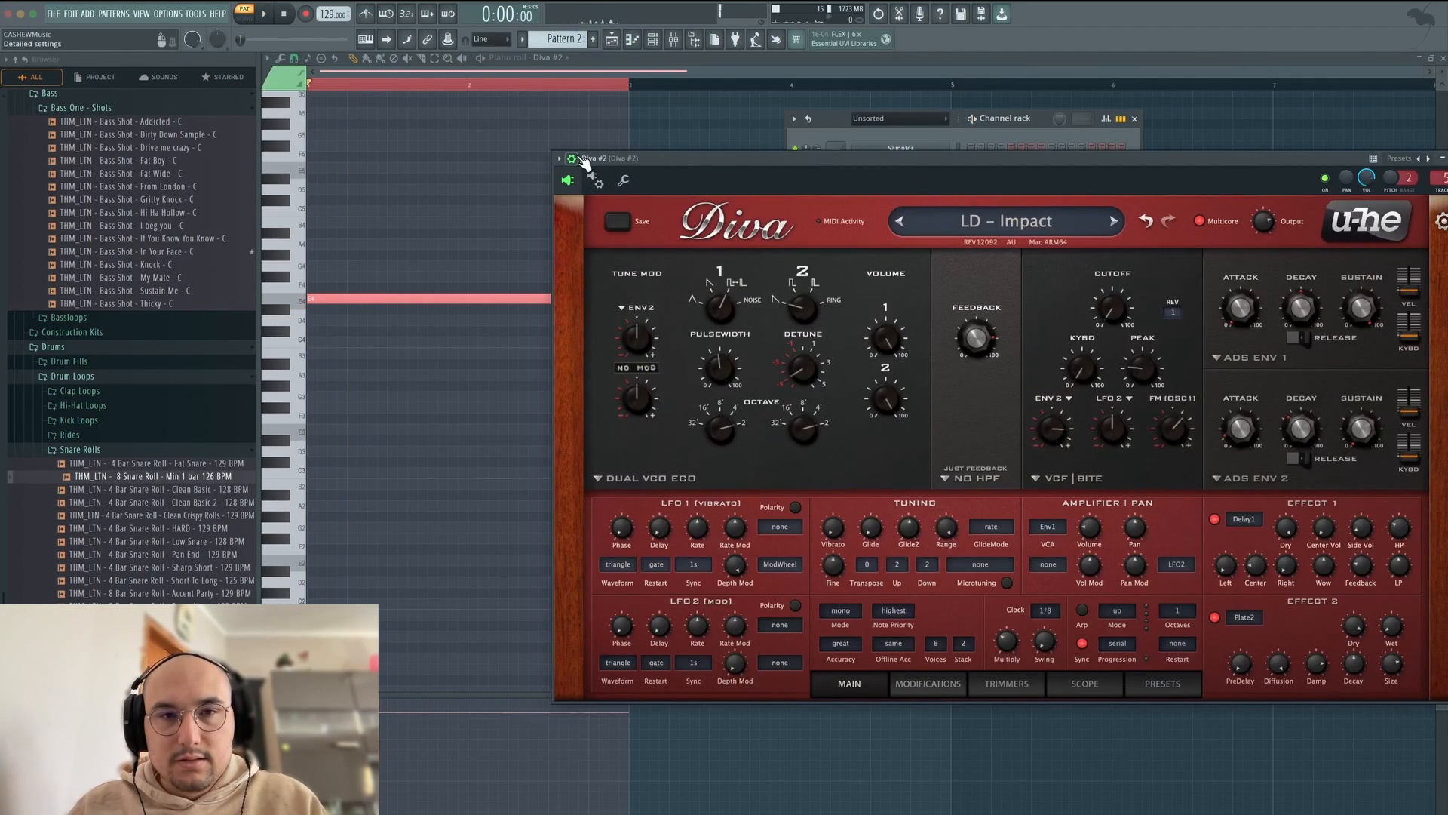
pyautogui.moveTo(582, 157); pyautogui.dragTo(504, 125)
pyautogui.click(1036, 160)
pyautogui.press('space')
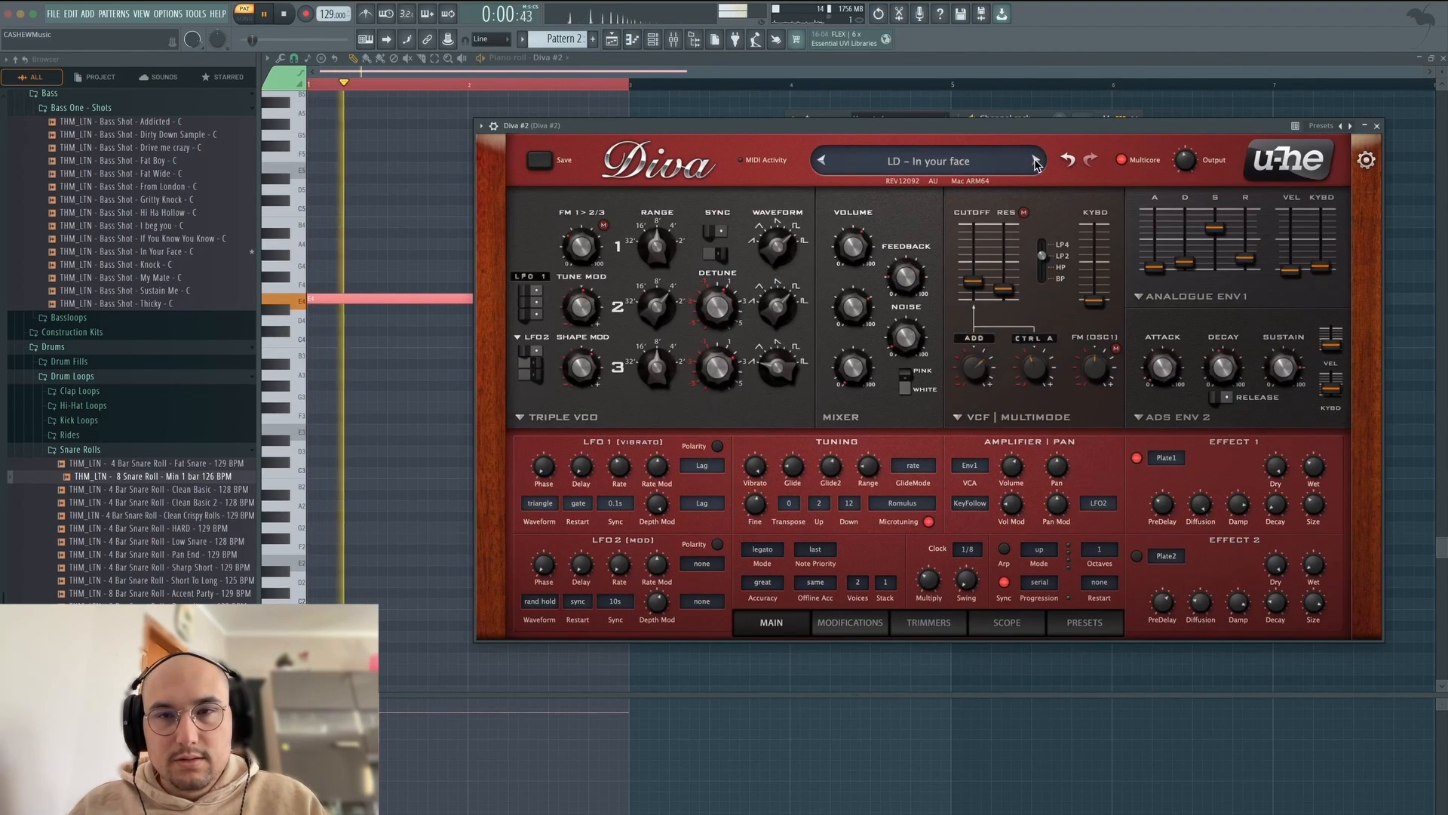
pyautogui.click(1036, 161)
pyautogui.press('space')
pyautogui.press('Escape')
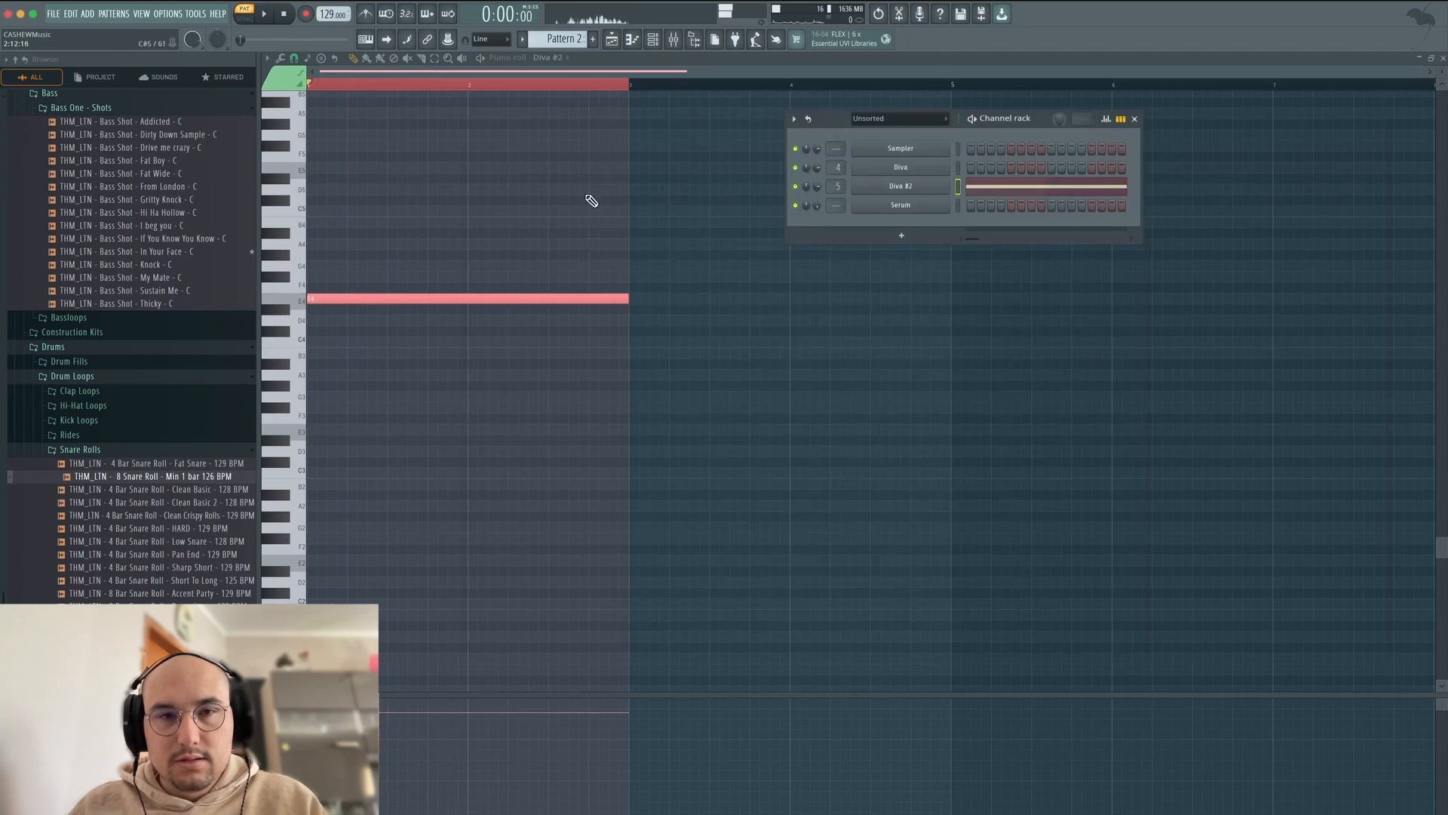
# - Lower the Diva #2 note by an octave, preview it, and play the song from just before the drop
pyautogui.keyDown('super'); pyautogui.click(566, 201); pyautogui.keyUp('super')
pyautogui.press('super+Down')
pyautogui.press('space')
pyautogui.press('Escape')
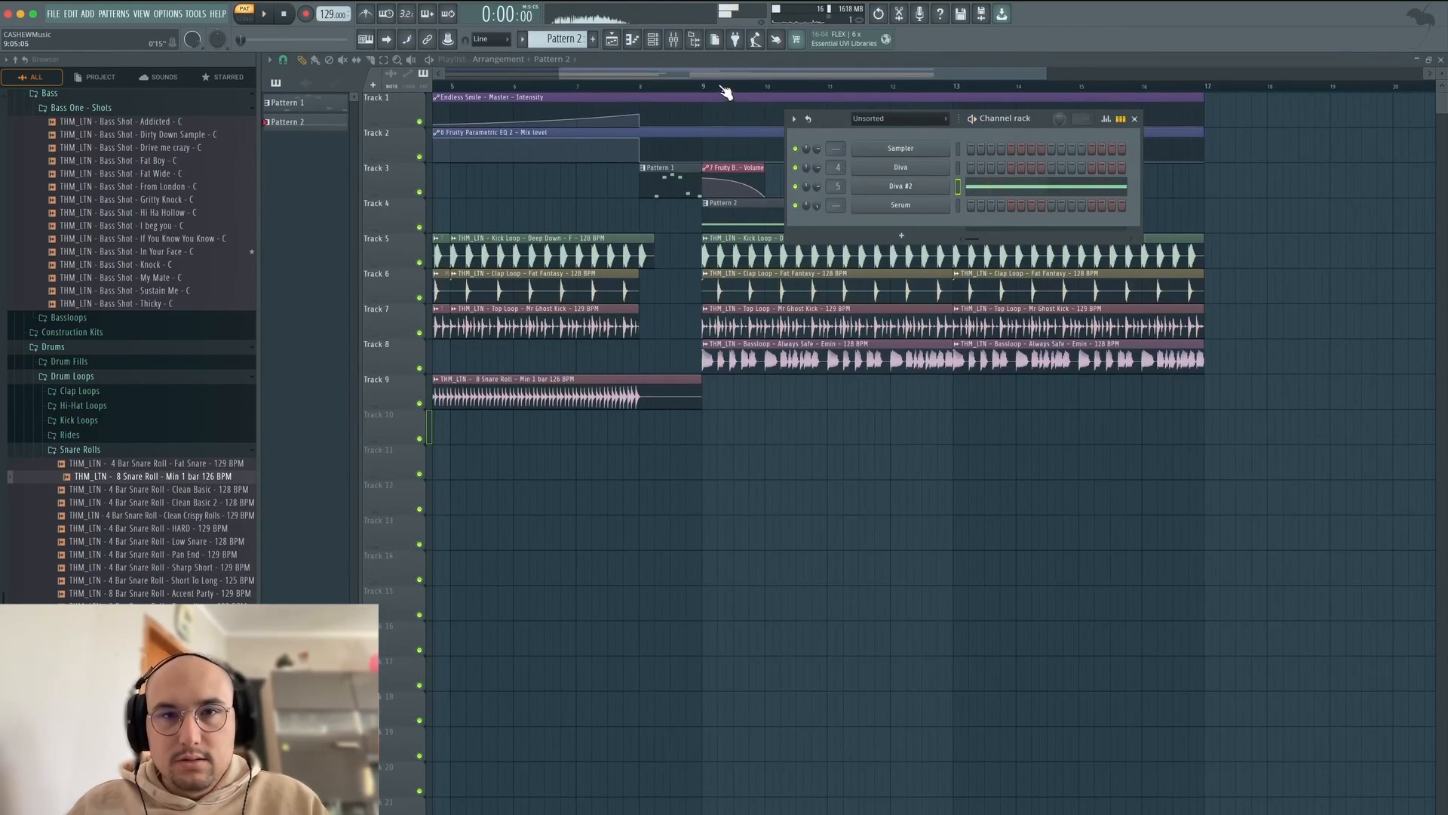
pyautogui.hscroll(-1, 709, 87)
pyautogui.doubleClick(682, 86)
pyautogui.scroll(-4, 695, 105)
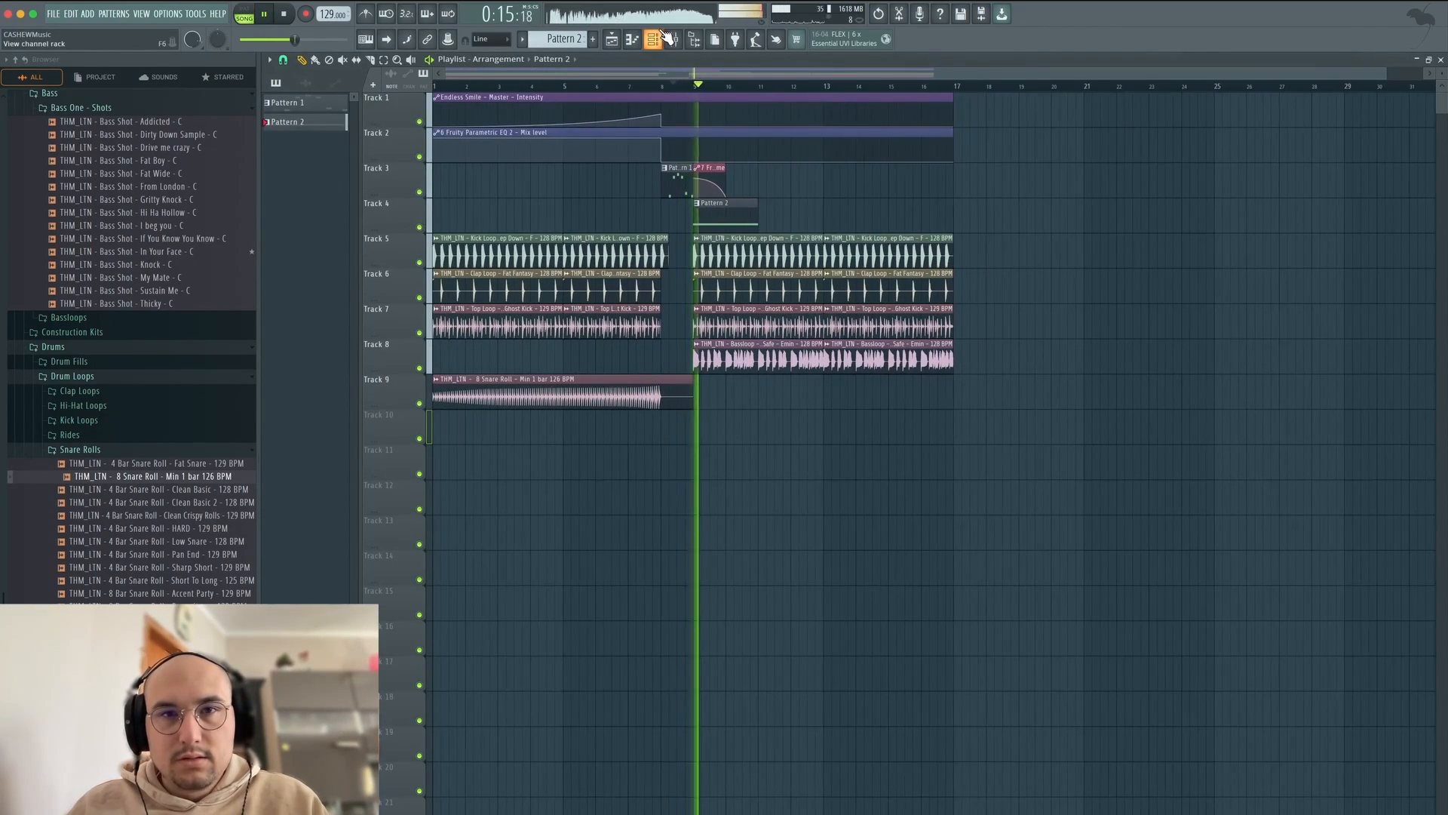
# - Check Diva #2's preset while replaying the drop, and close its window and the channel rack
pyautogui.click(667, 37)
pyautogui.click(931, 209)
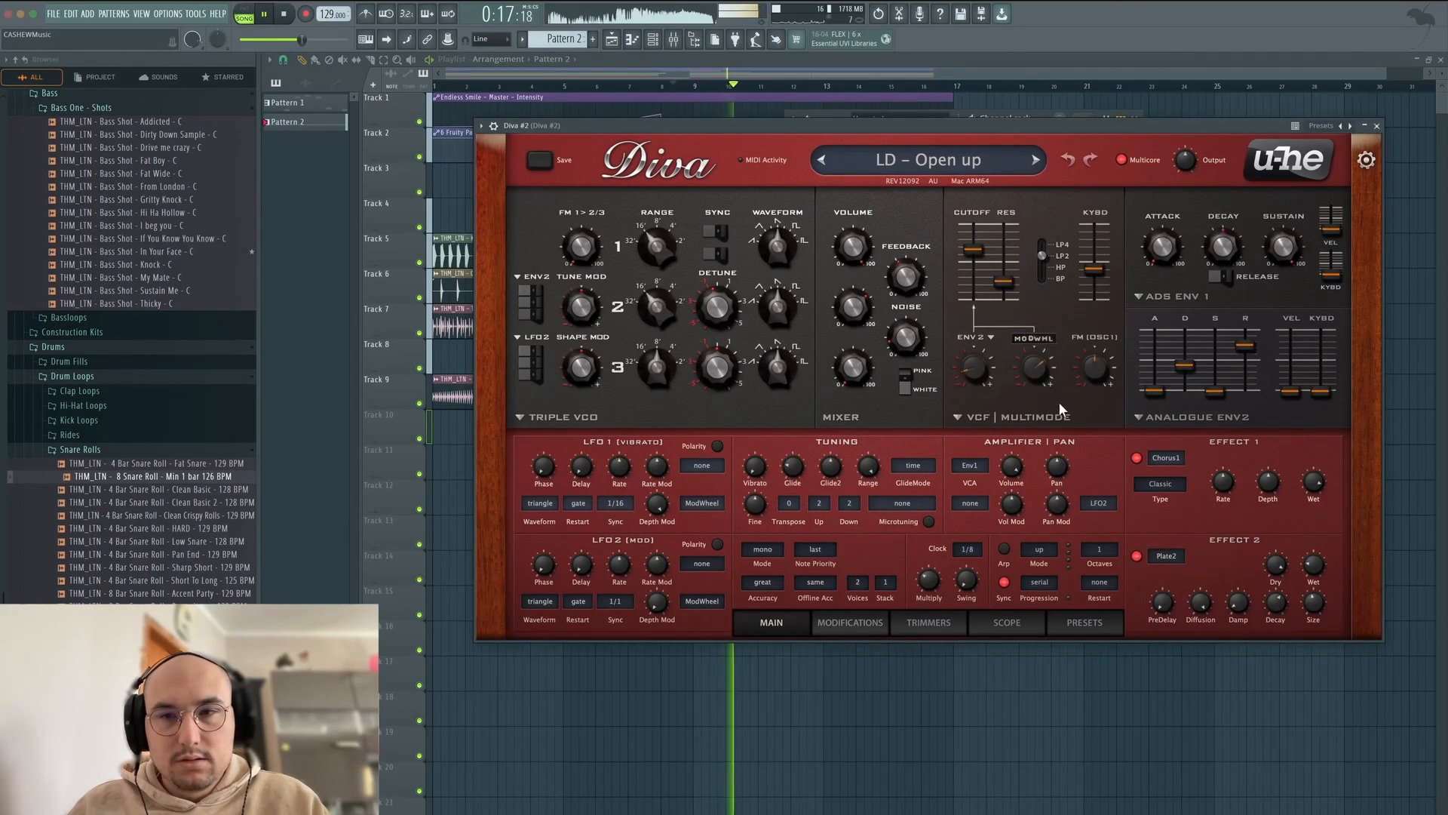
pyautogui.press('space')
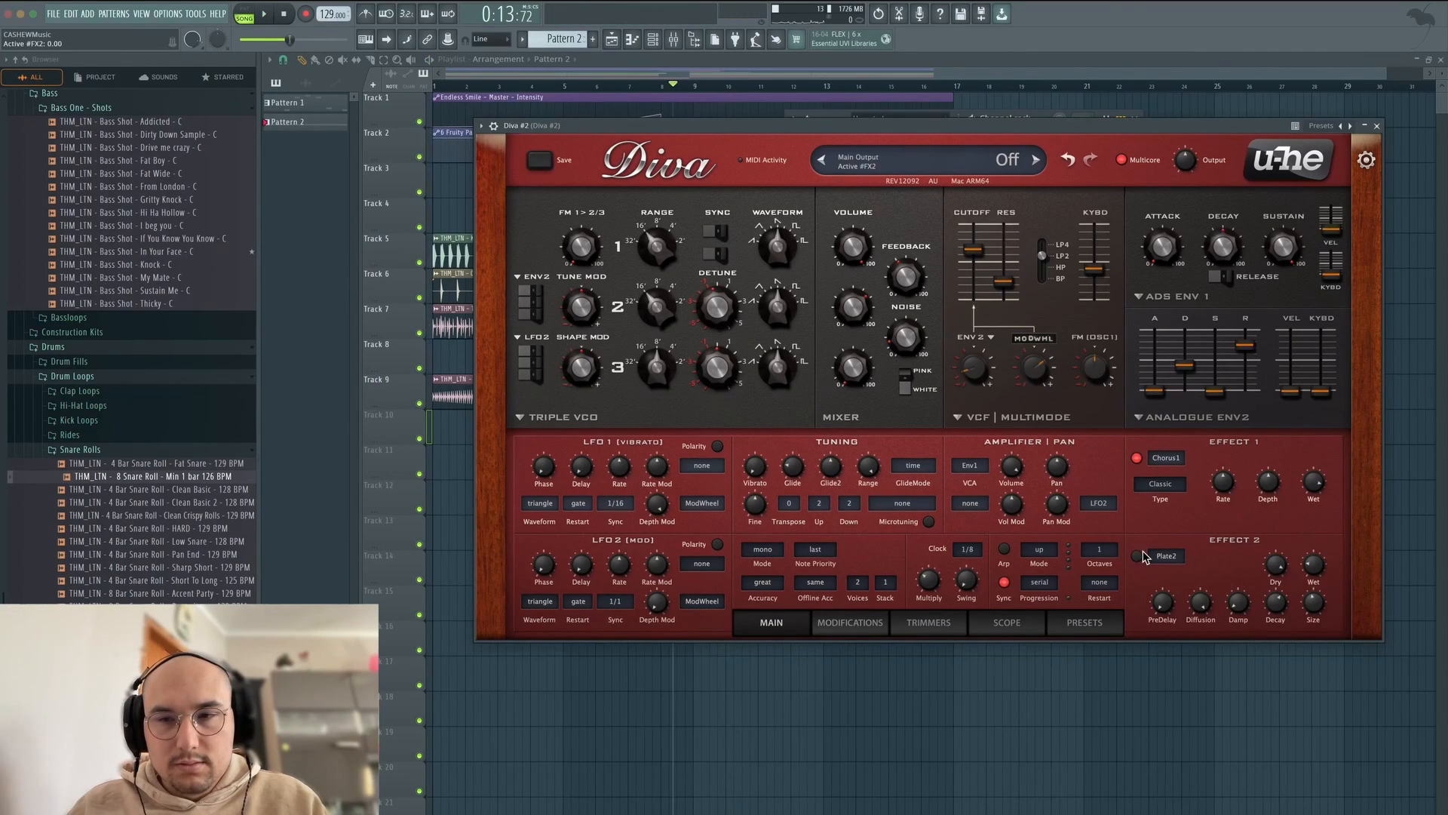
# - Try starting Pattern 2 and its volume fade at 9:07:00 during playback, and move both back to bar 9
pyautogui.press('space')
pyautogui.press('Escape')
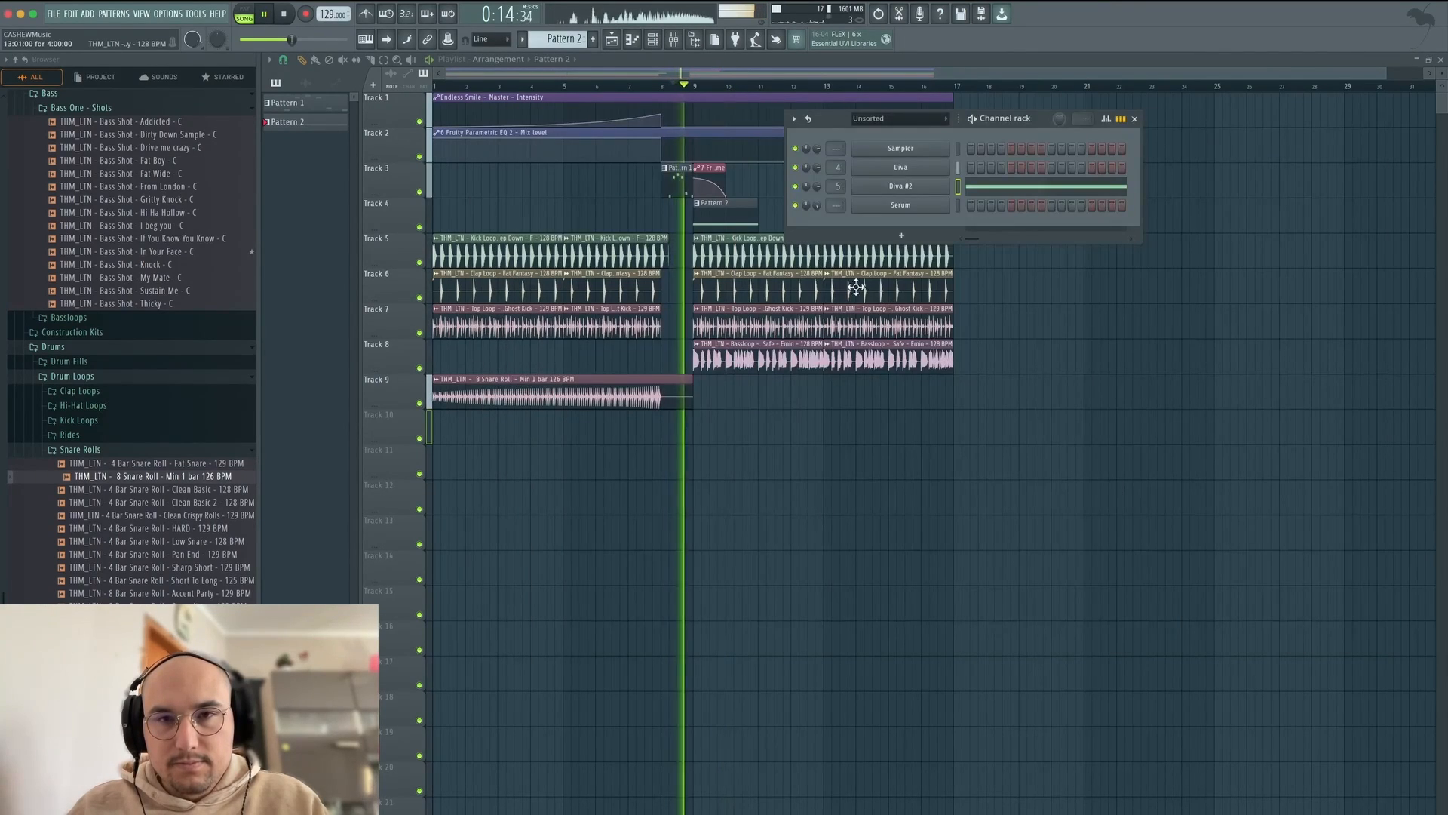
pyautogui.press('Escape')
pyautogui.scroll(3, 755, 227)
pyautogui.press('space')
pyautogui.press('space')
pyautogui.moveTo(651, 220); pyautogui.dragTo(680, 221)
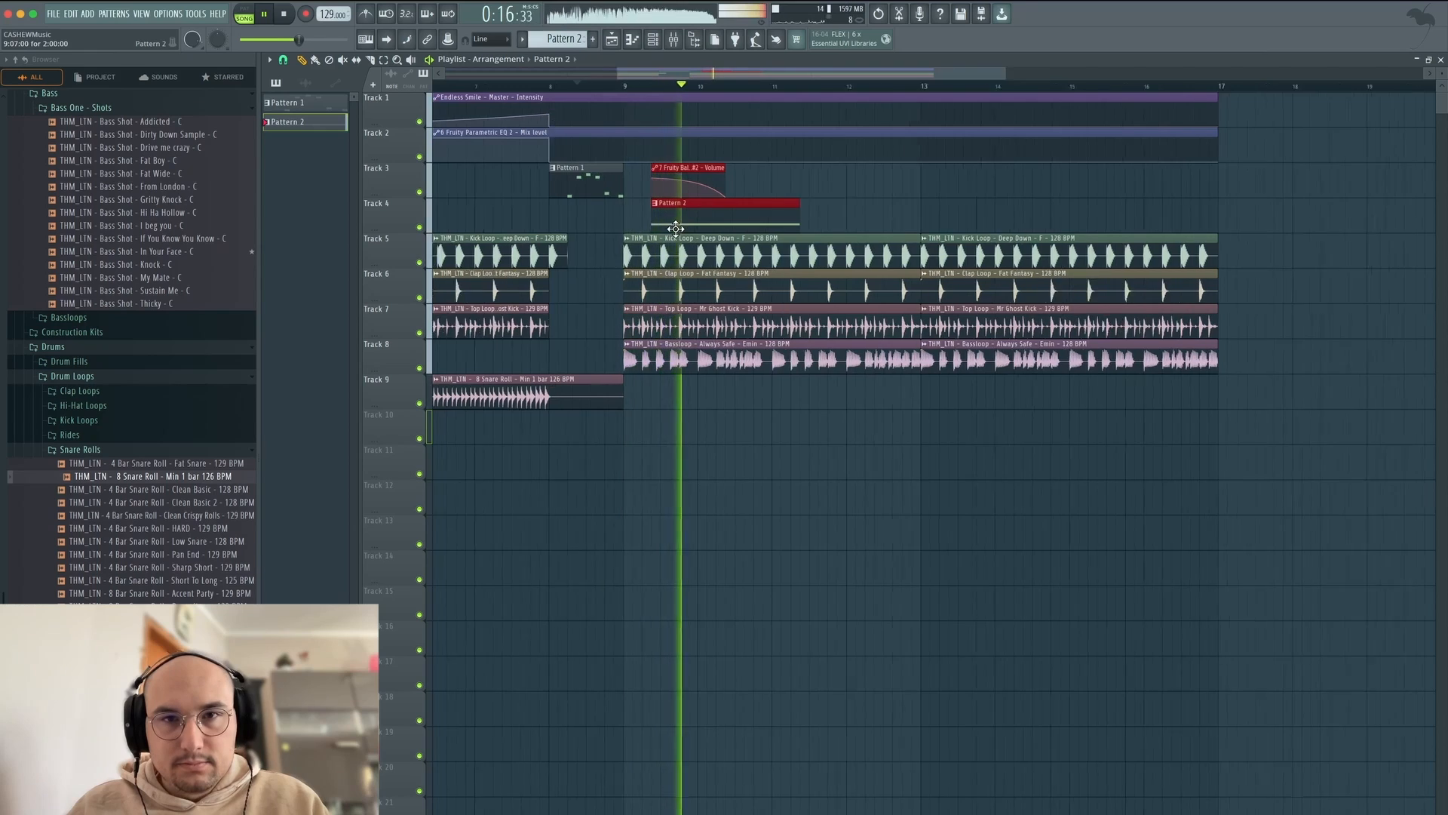
pyautogui.scroll(2, 739, 251)
pyautogui.scroll(-1, 739, 251)
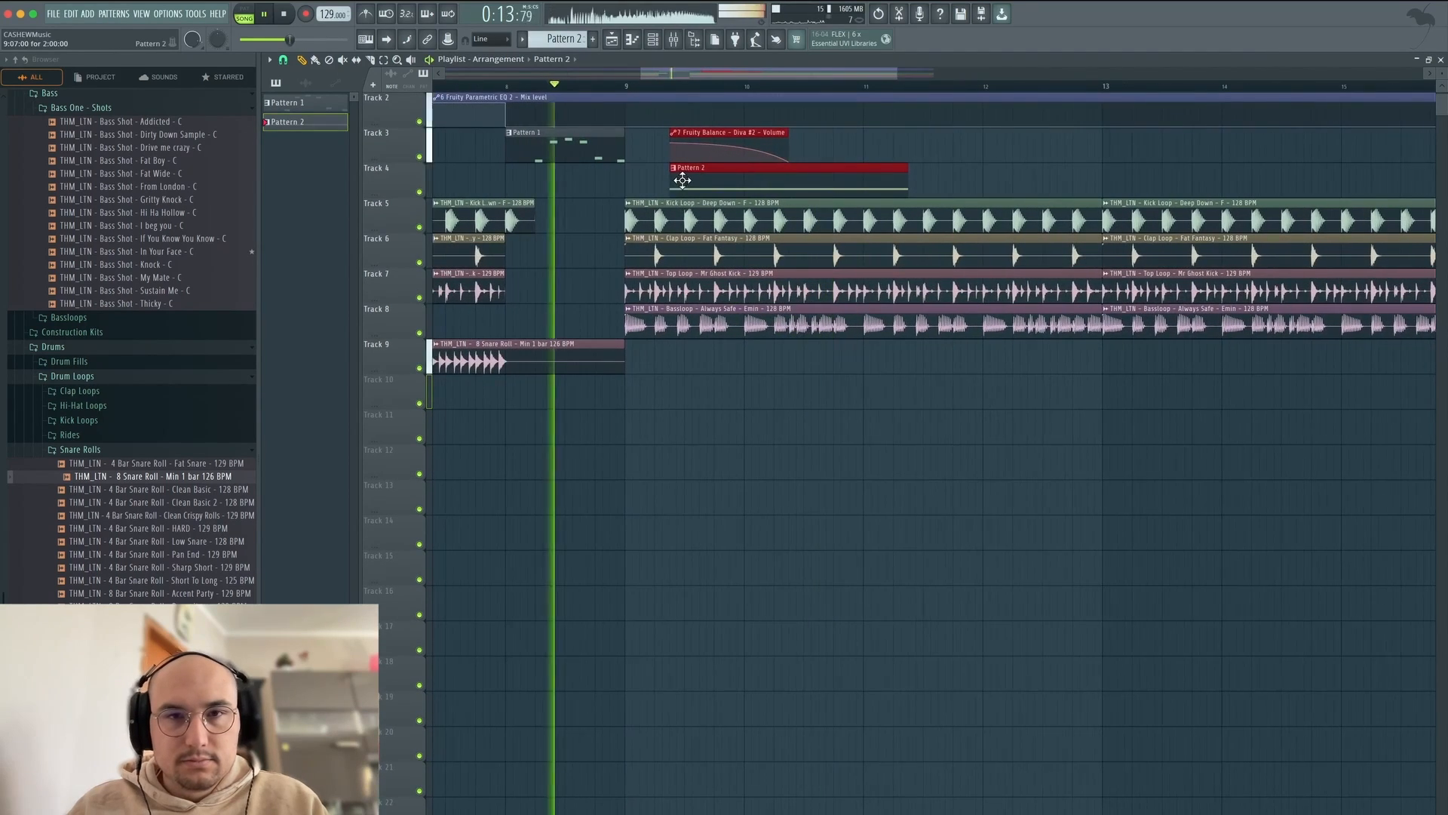
pyautogui.press('space')
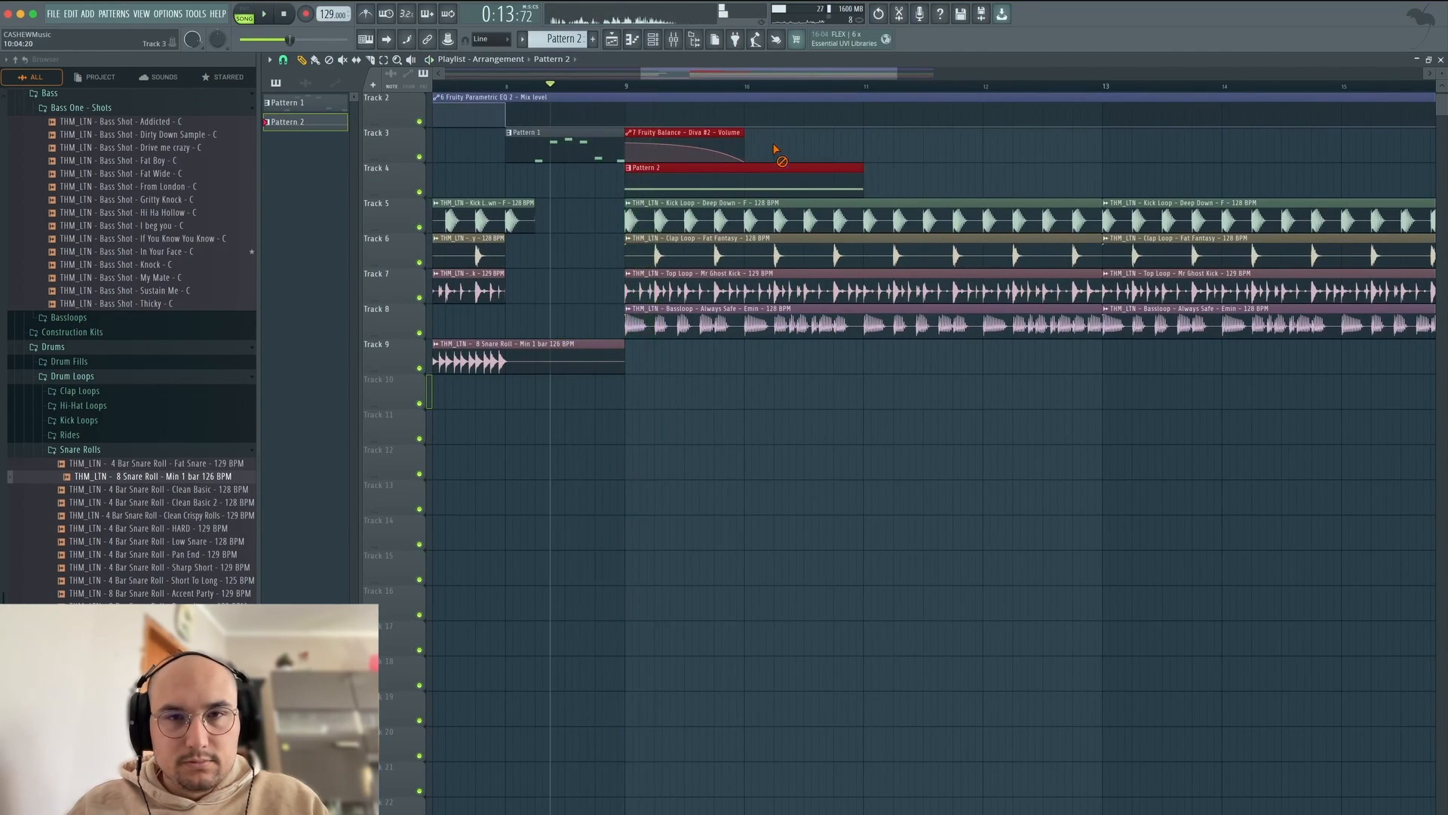
# - Shorten the Diva #2 volume fade to end at 9:05:00, replaying the drop to judge its length
pyautogui.click(754, 160)
pyautogui.moveTo(745, 165); pyautogui.dragTo(647, 162)
pyautogui.press('space')
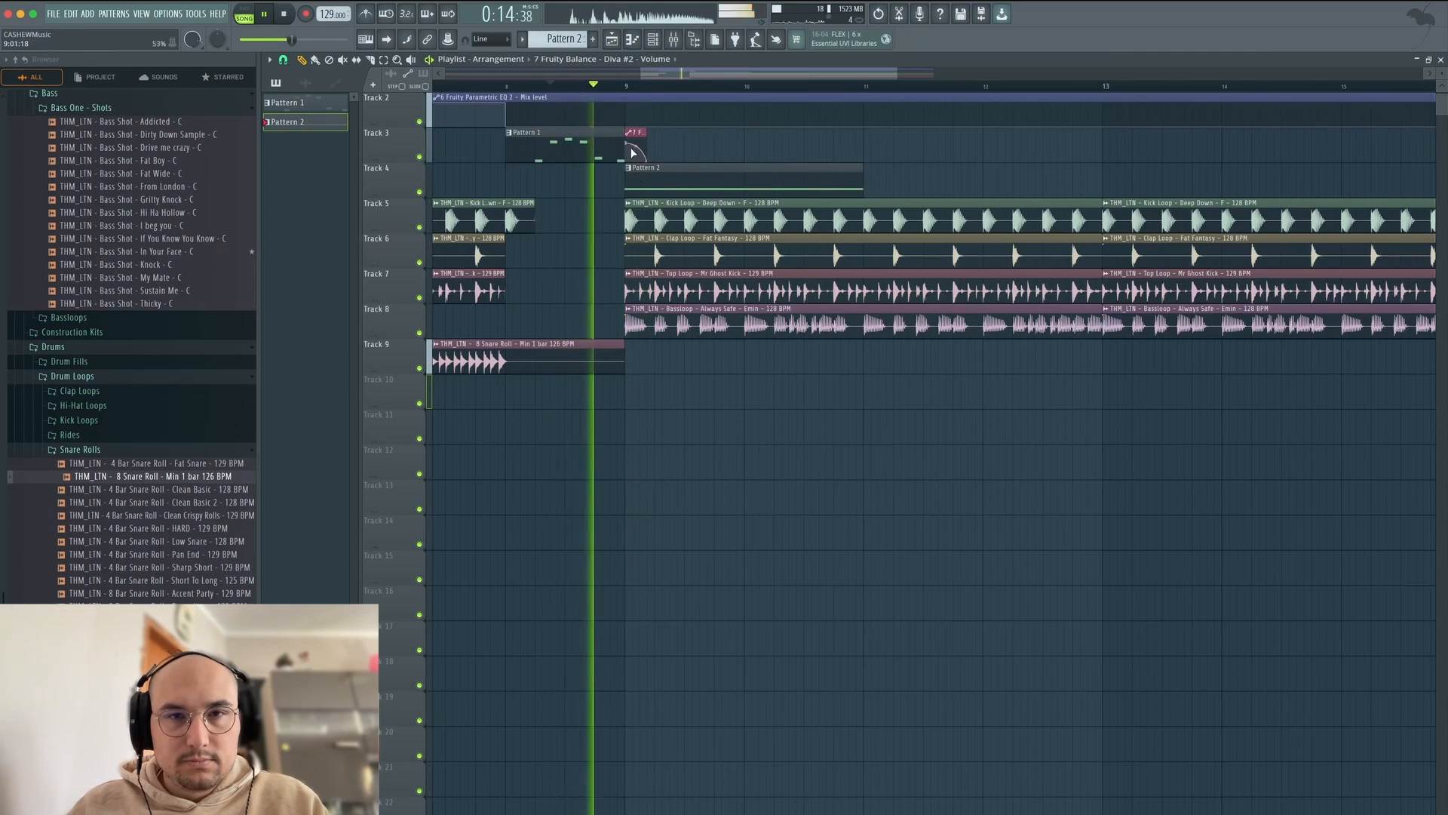
pyautogui.press('space')
pyautogui.press('space')
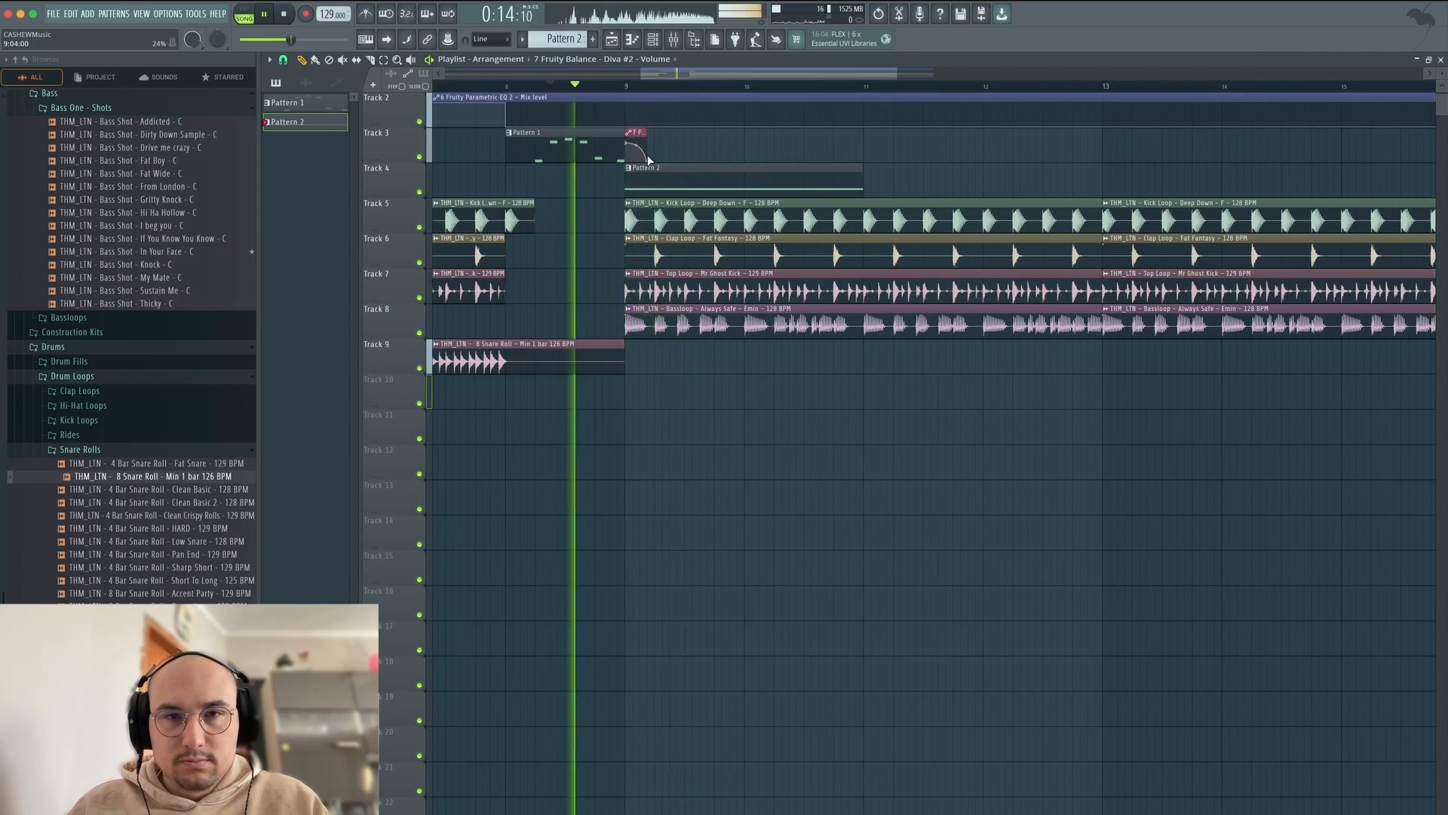
# - Move Pattern 2 and its volume fade together to start at 9:08:00, listening to the timing in the drop
pyautogui.press('space')
pyautogui.press('space')
pyautogui.scroll(-3, 651, 165)
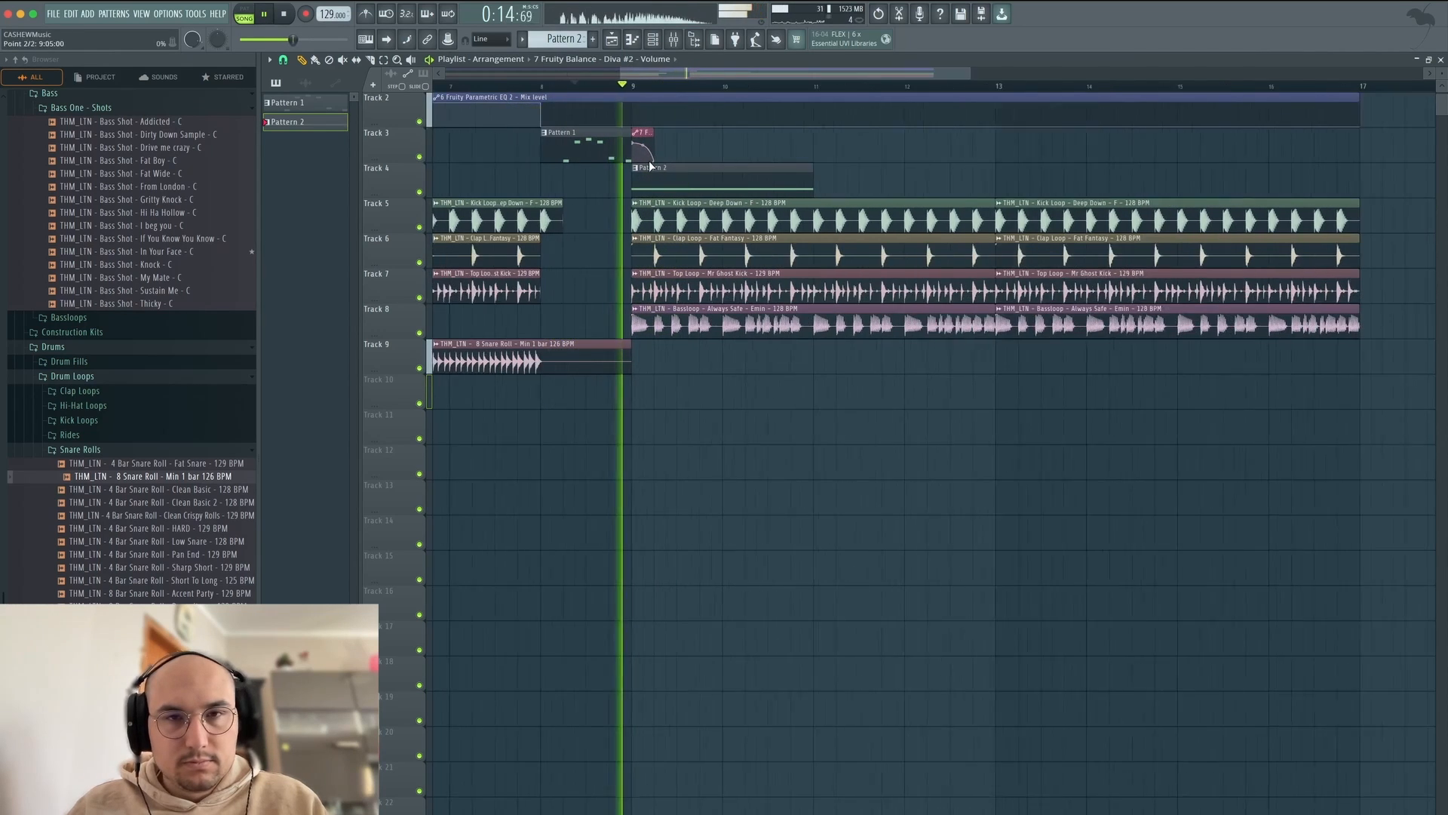
pyautogui.moveTo(669, 155); pyautogui.dragTo(644, 175)
pyautogui.press('space')
pyautogui.scroll(3, 645, 174)
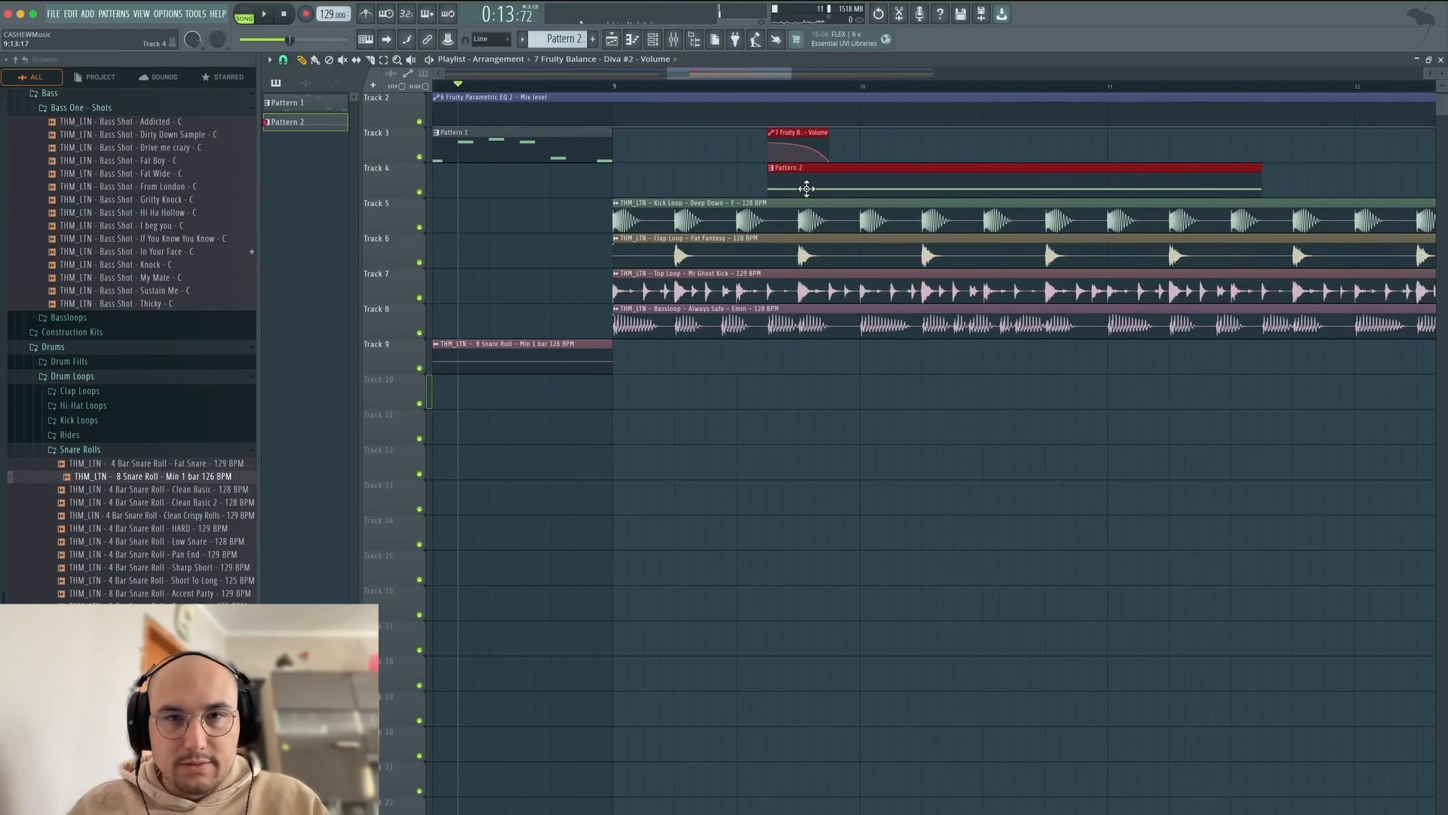
# - Trim the Pattern 2 clip to about an eighth of a bar and repeat it with its fade every two bars through the drop
pyautogui.press('space')
pyautogui.keyDown('super'); pyautogui.click(830, 142); pyautogui.keyUp('super')
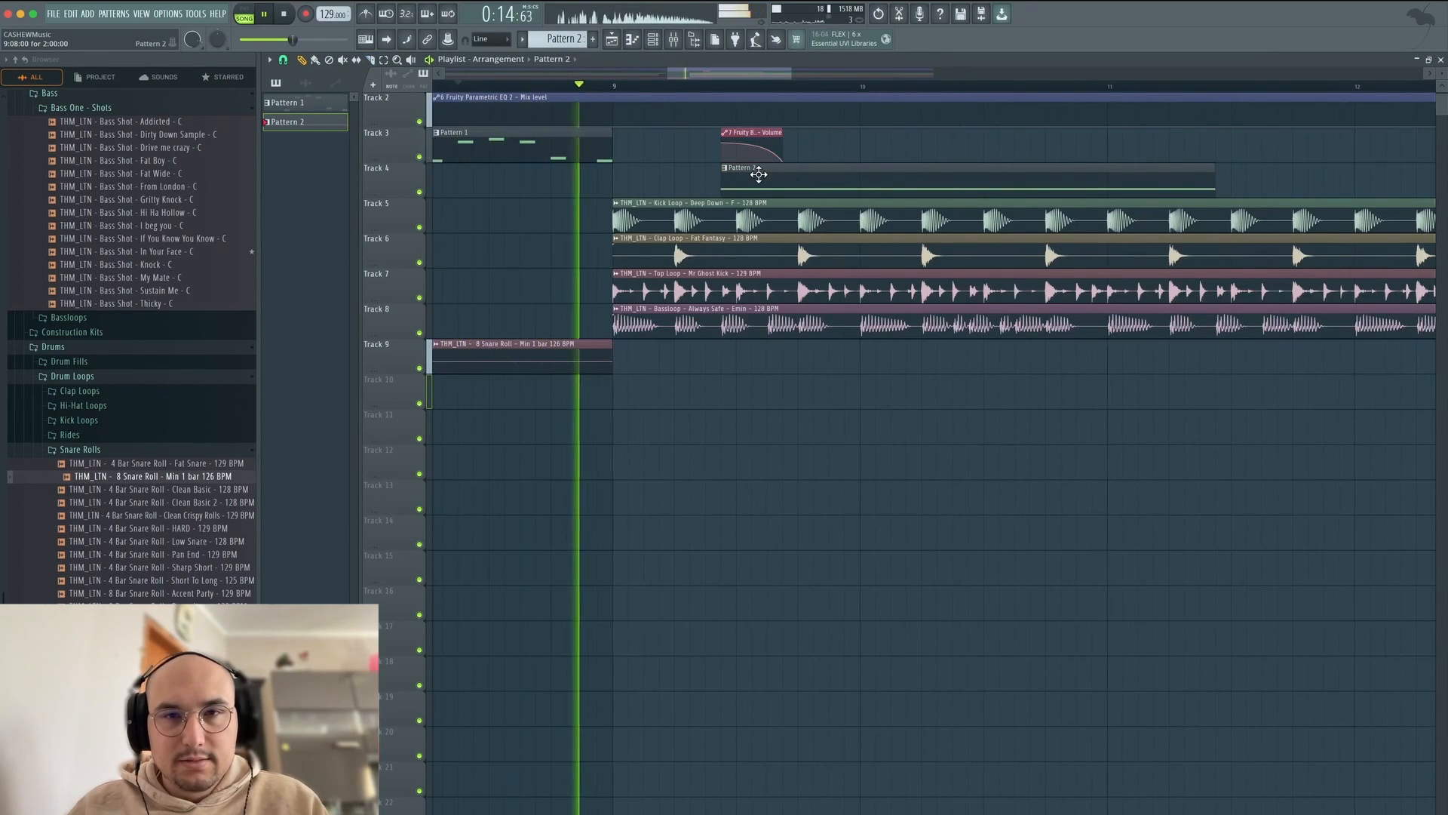
pyautogui.moveTo(754, 174)
pyautogui.mouseDown()
pyautogui.moveTo(763, 214)
pyautogui.moveTo(902, 223)
pyautogui.mouseUp()
pyautogui.press('b')
pyautogui.rightClick(786, 184)
pyautogui.scroll(-4, 786, 184)
pyautogui.rightClick(801, 184)
pyautogui.press('super+z')
pyautogui.scroll(3, 798, 184)
pyautogui.moveTo(940, 178); pyautogui.dragTo(1030, 209)
pyautogui.scroll(3, 1030, 209)
pyautogui.press('space')
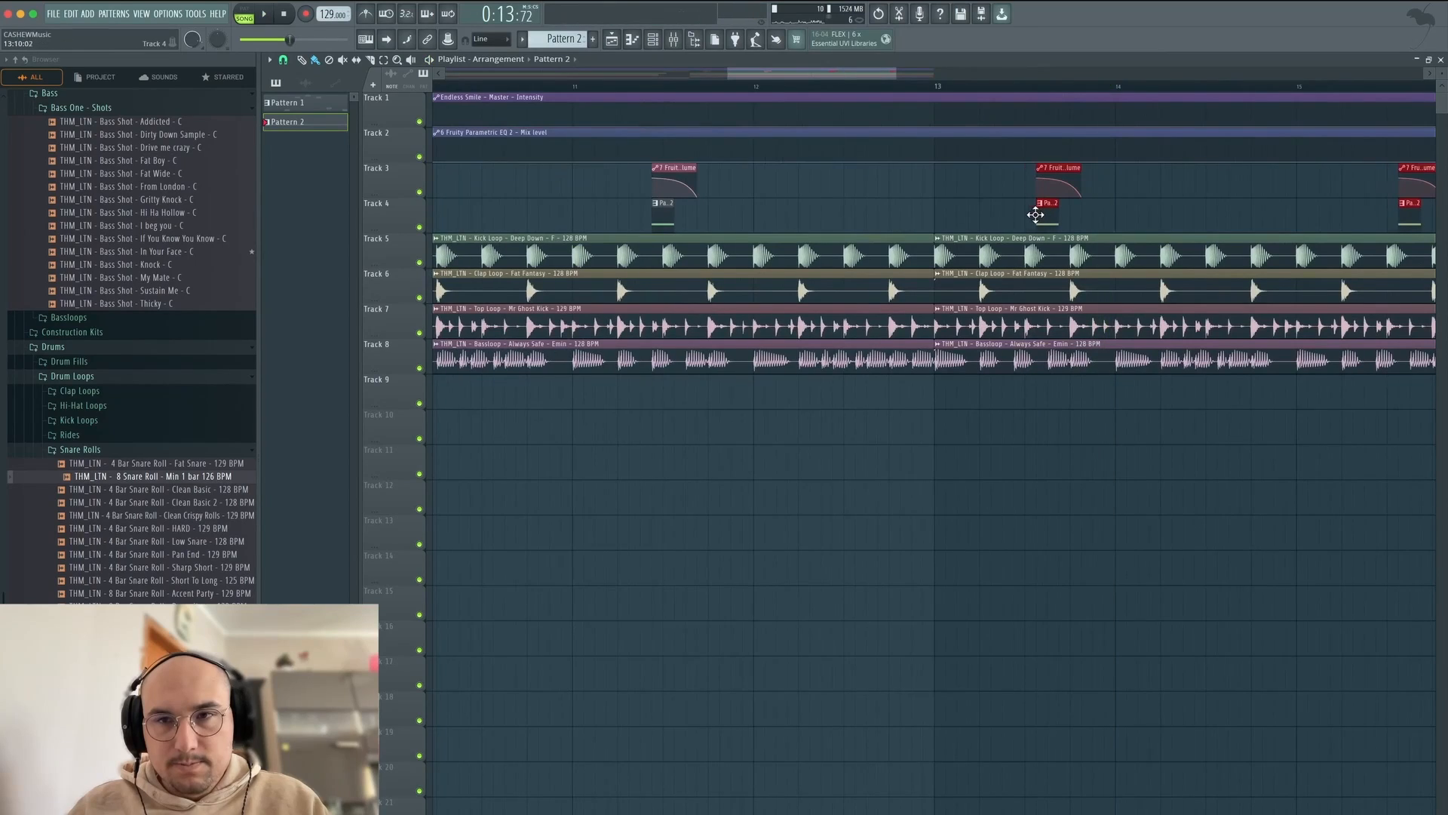
pyautogui.scroll(-3, 872, 212)
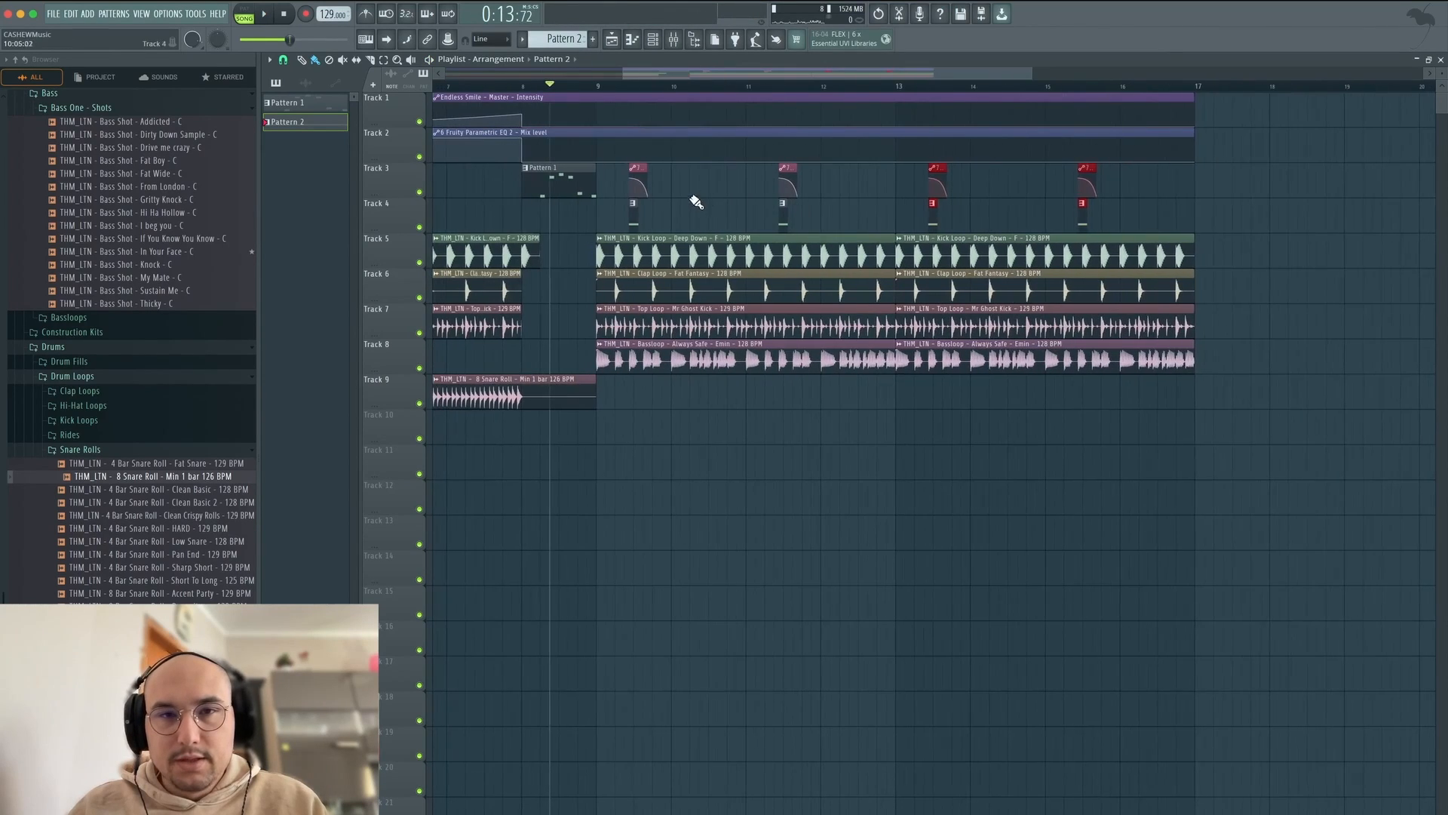
# - Open Pattern 2's Diva #2 note for editing and show the Diva #2 channel's effects in the mixer
pyautogui.scroll(2, 620, 219)
pyautogui.doubleClick(606, 213)
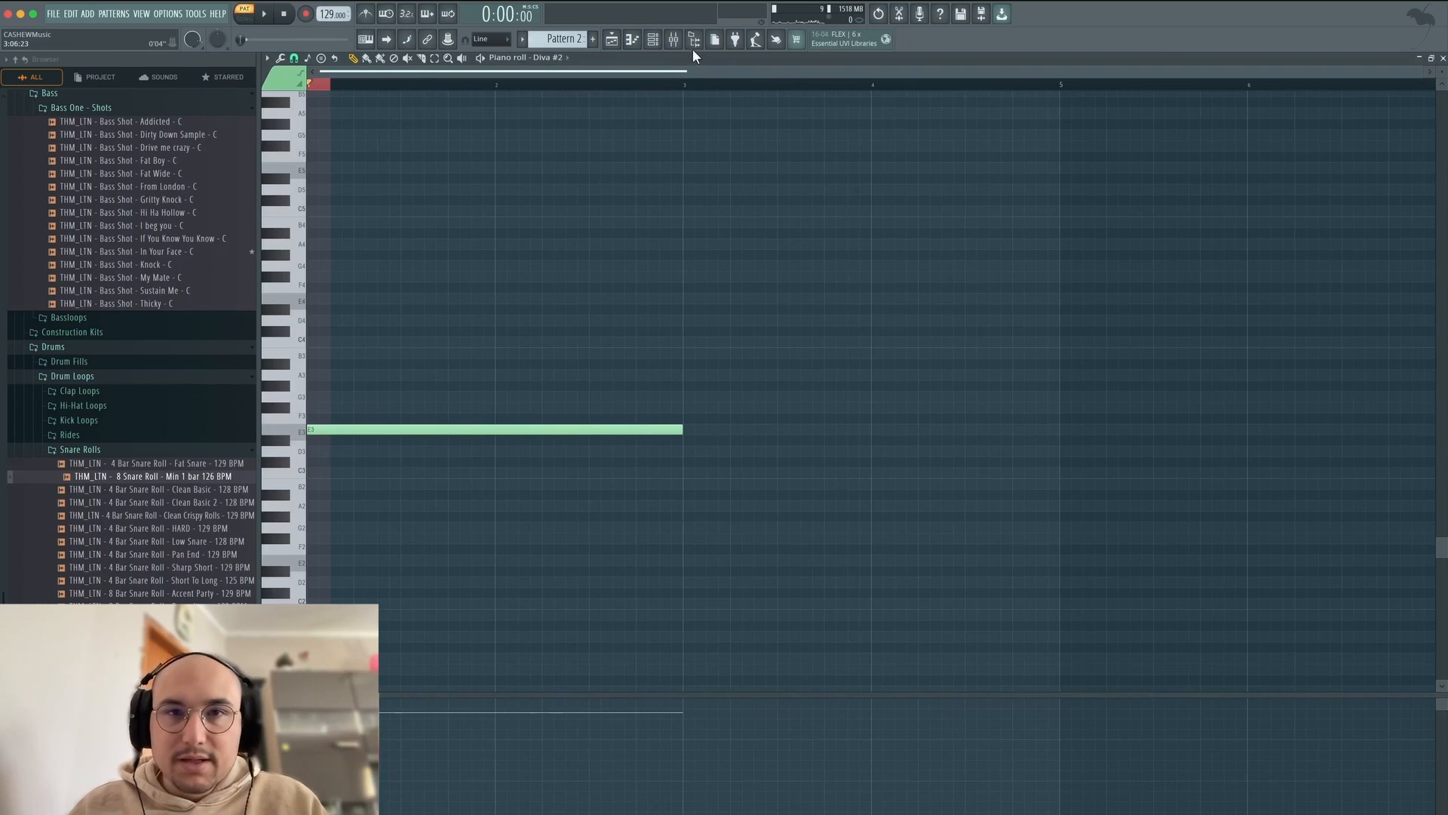
pyautogui.click(691, 40)
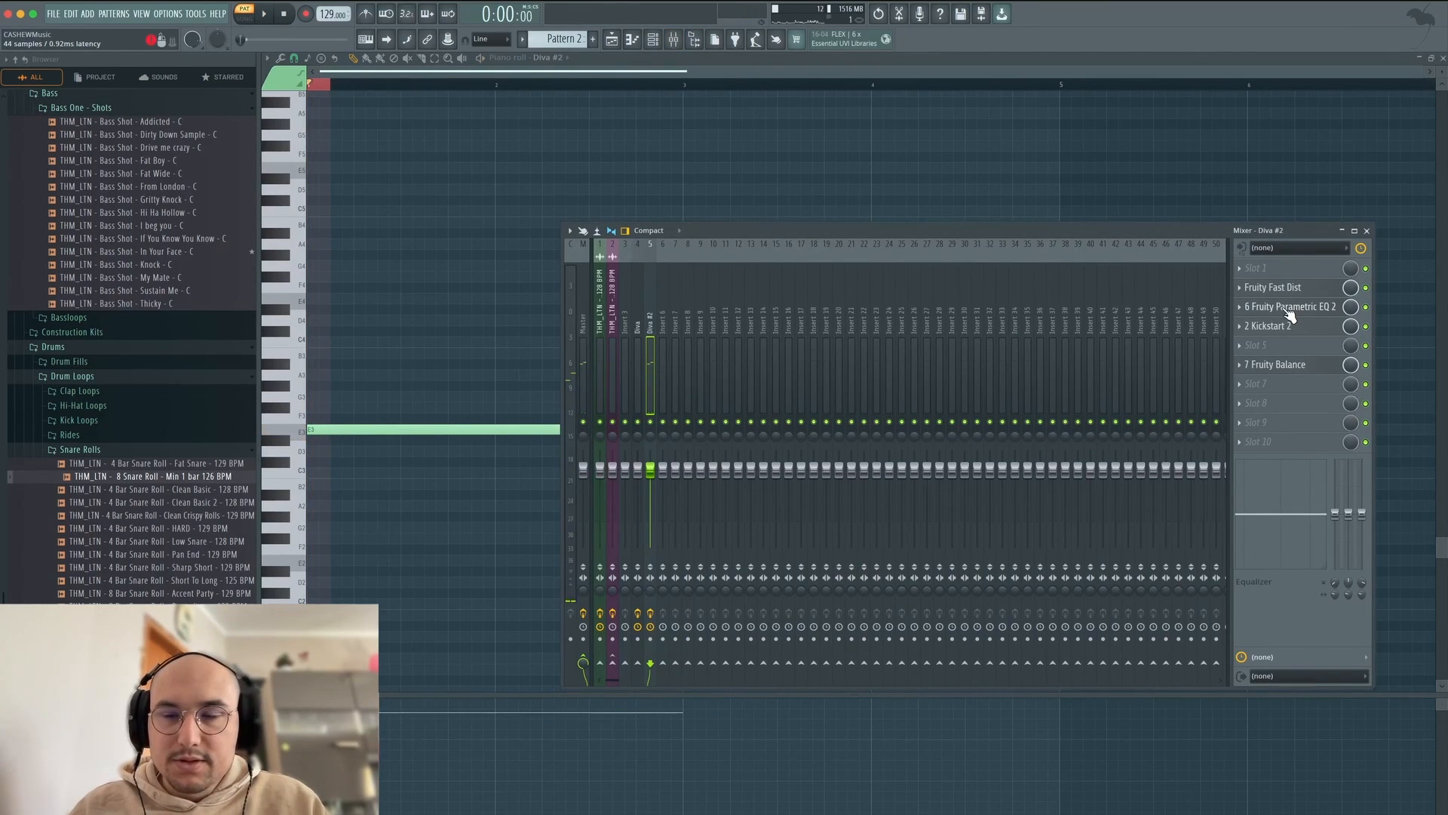
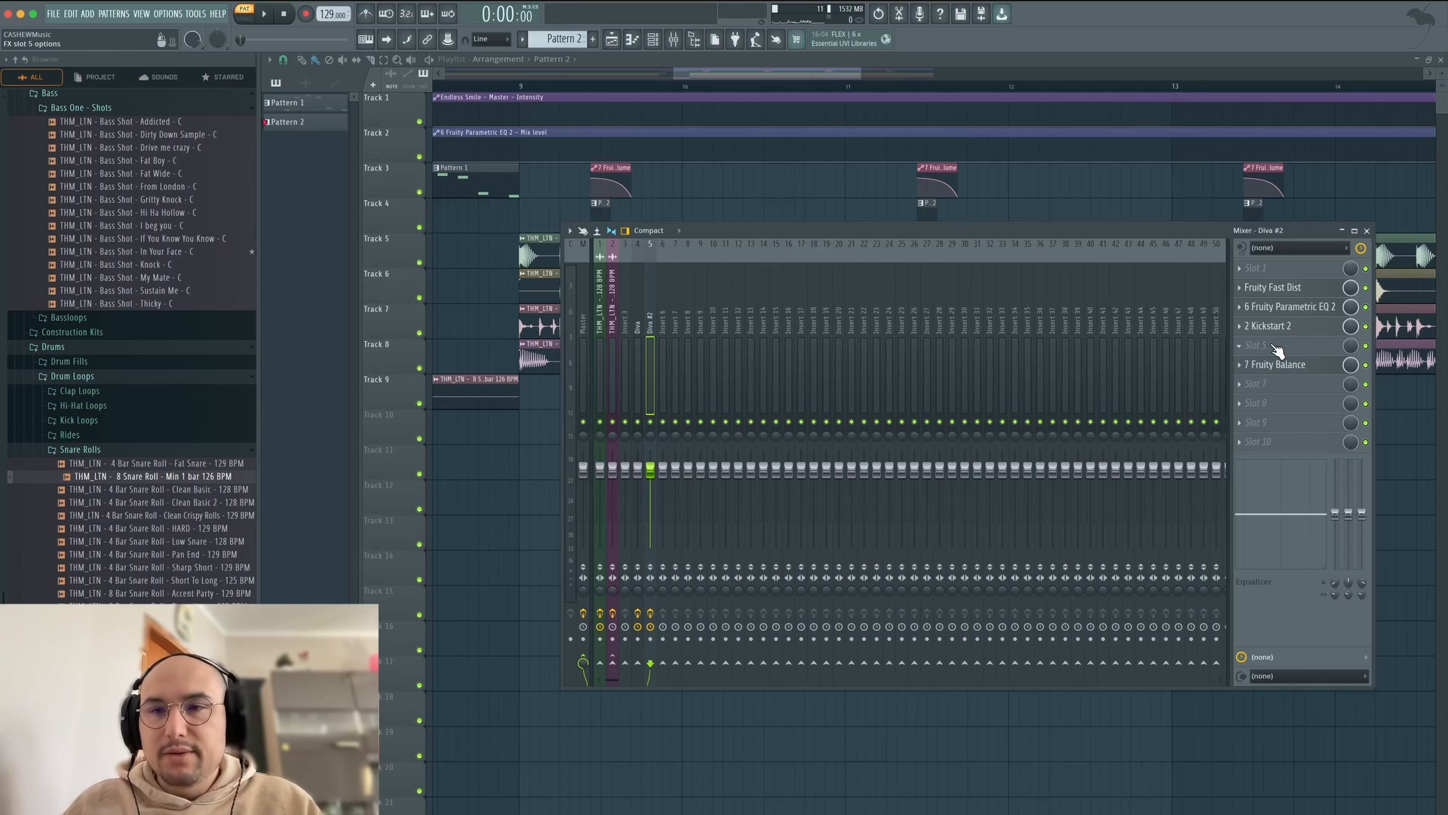
# - Load Fruity WaveShaper into the empty effect slot 5 on the Diva #2 mixer channel, ahead of Fruity Balance
pyautogui.click(1276, 349)
pyautogui.write('wavesha')
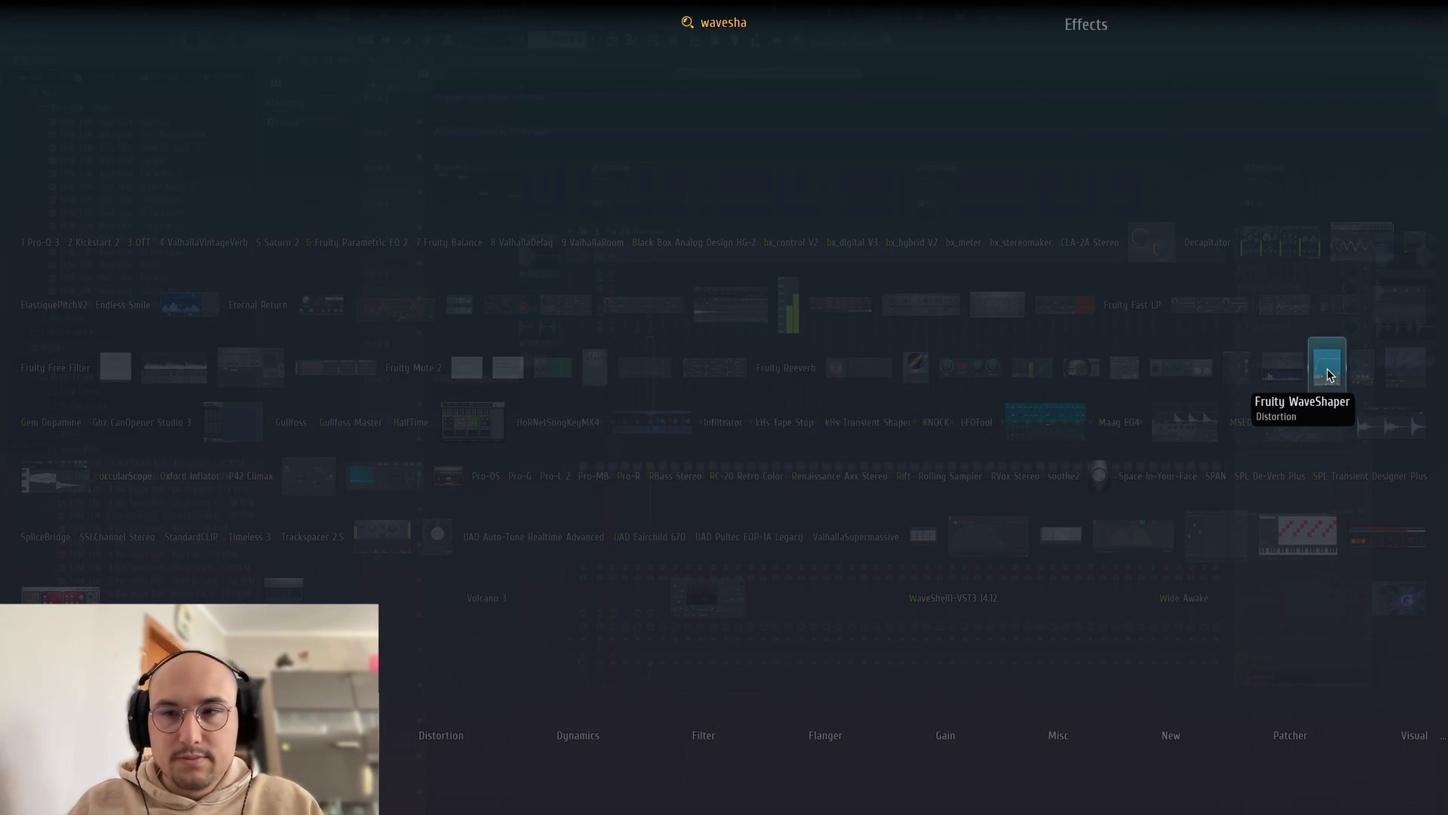
pyautogui.click(1328, 368)
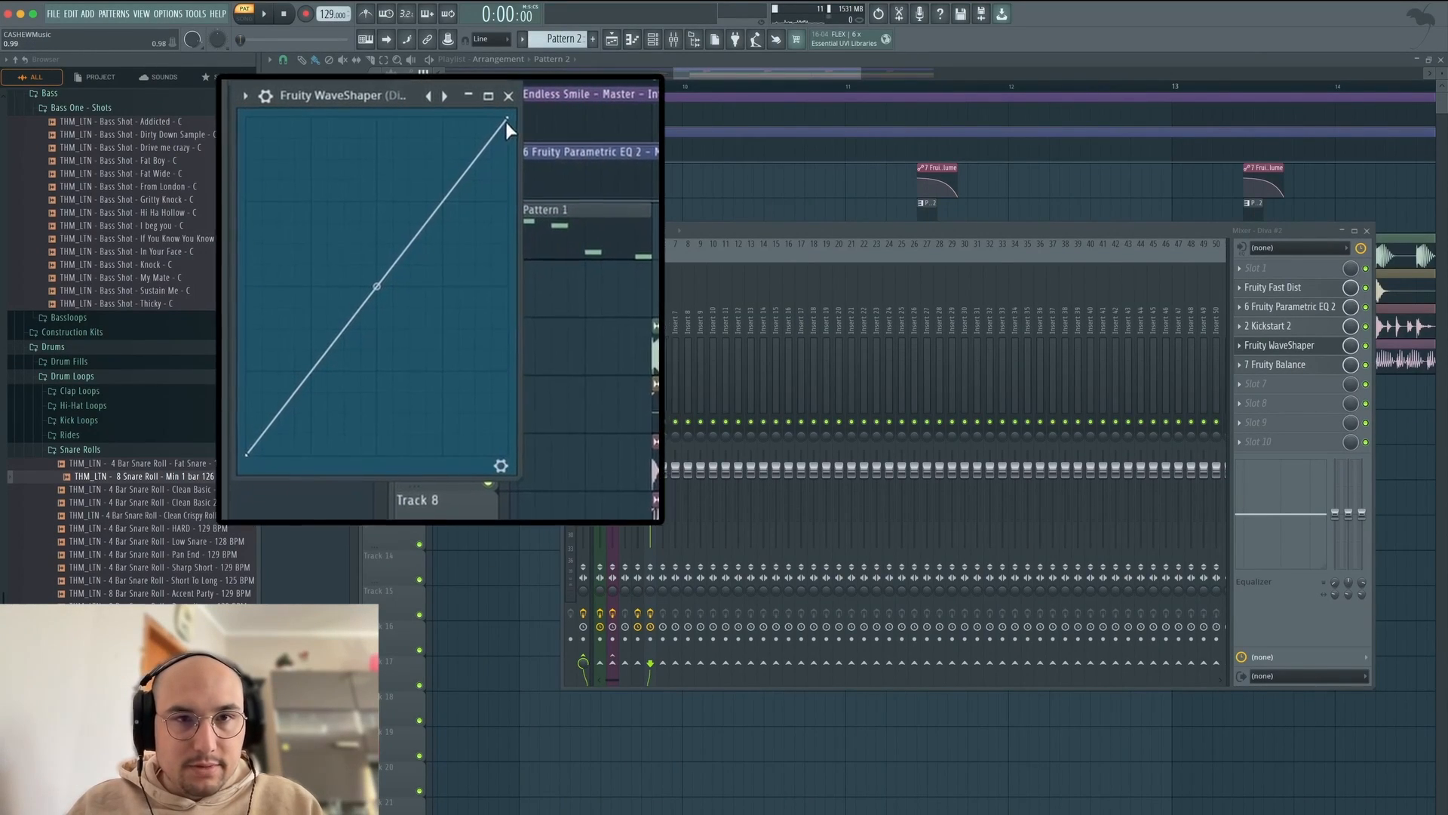
# - Reshape the WaveShaper curve into a multi-step square wave and set its mix level to 26%, listening to the distorted note
pyautogui.rightClick(431, 112)
pyautogui.click(605, 424)
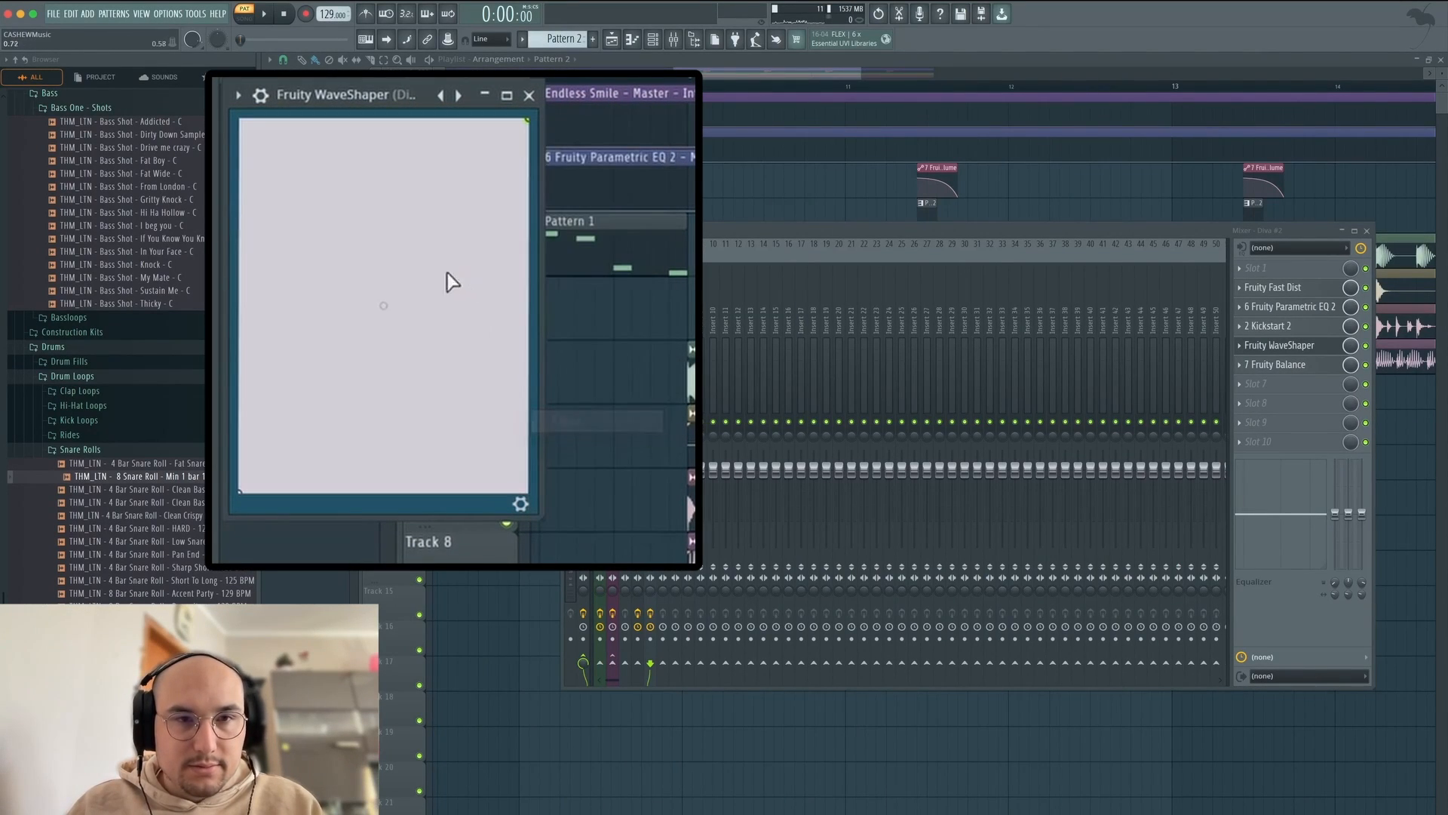
pyautogui.moveTo(383, 306); pyautogui.dragTo(383, 219)
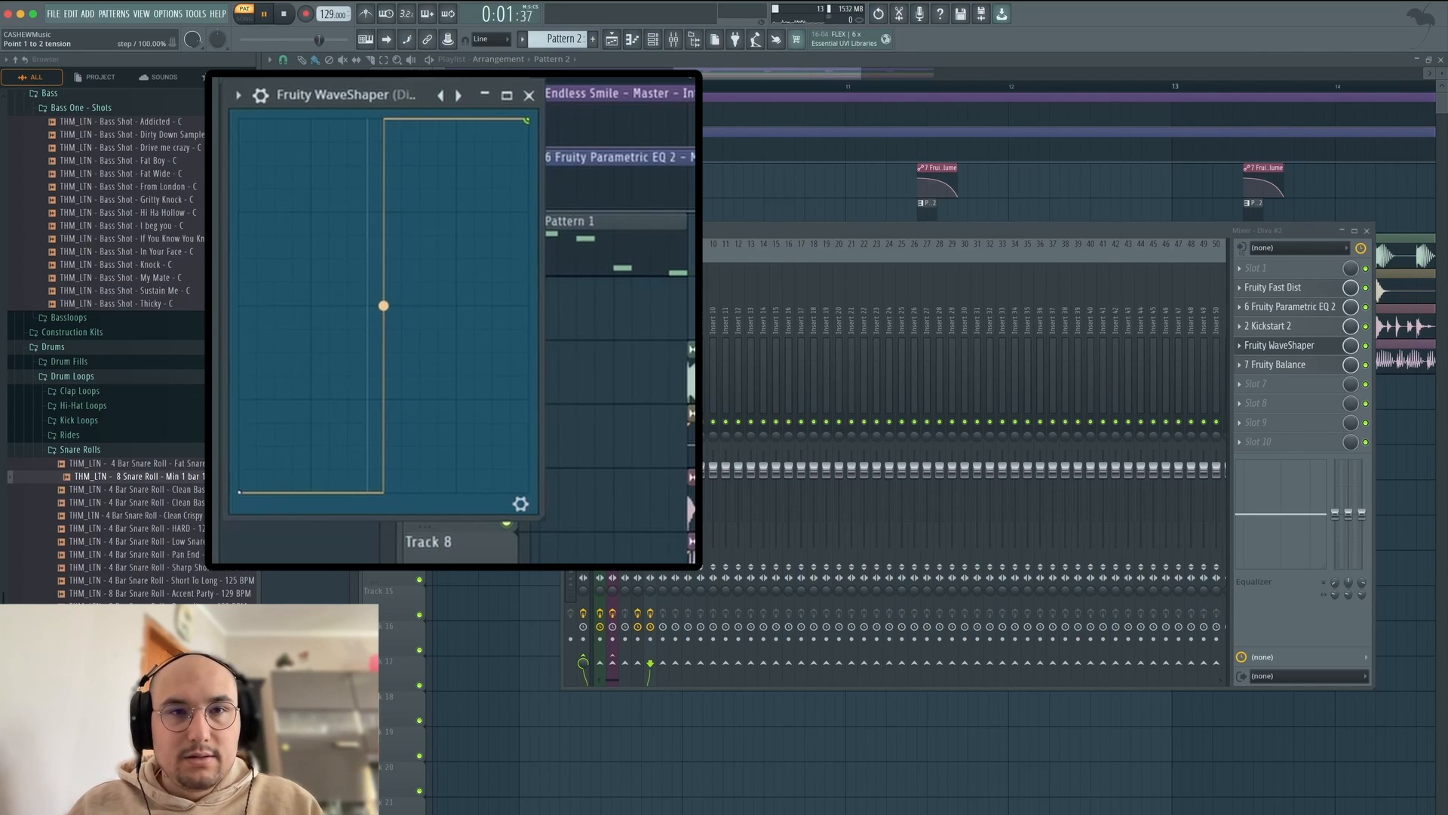
pyautogui.moveTo(383, 305); pyautogui.dragTo(383, 340)
pyautogui.click(520, 504)
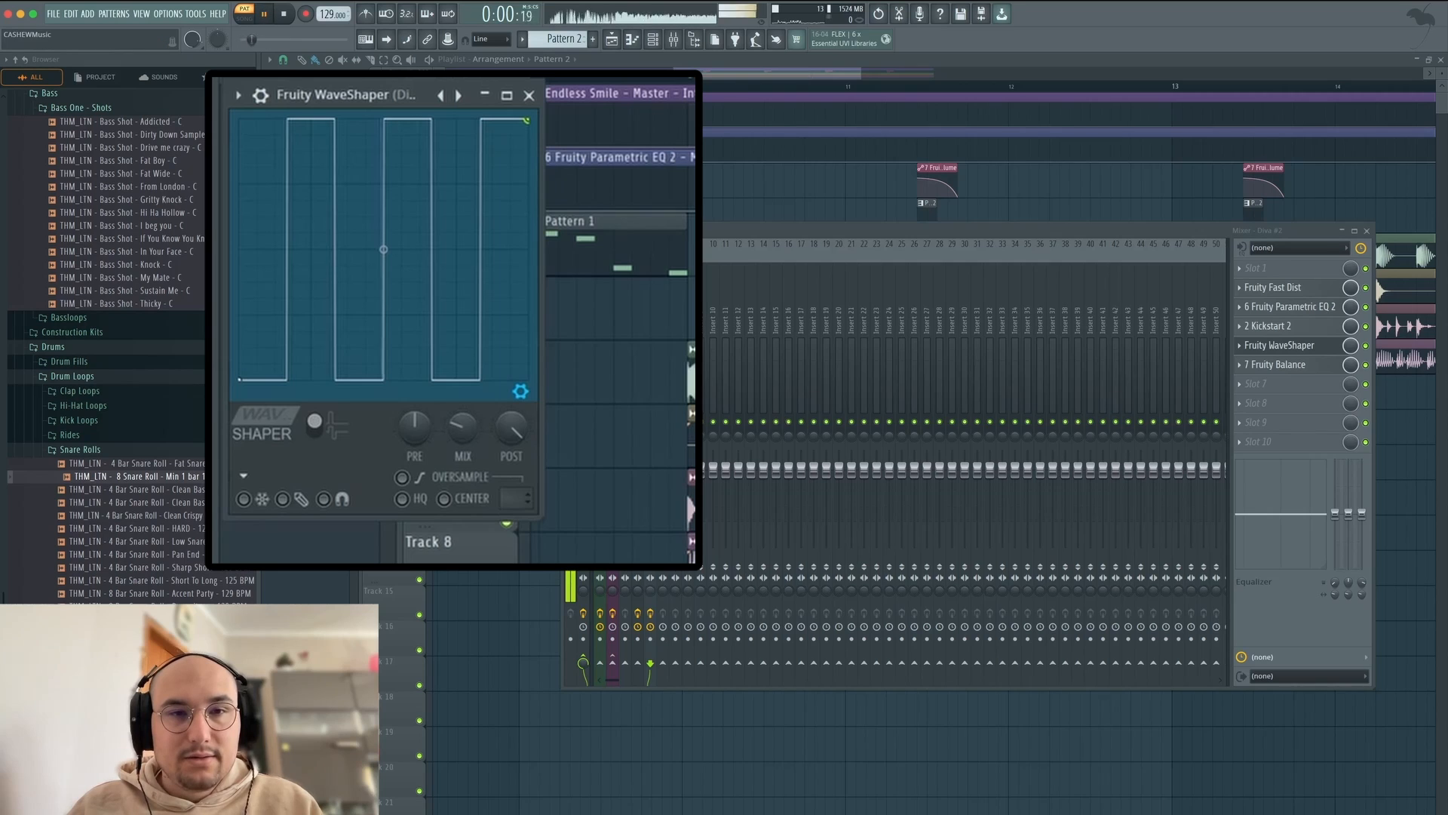
pyautogui.press('space')
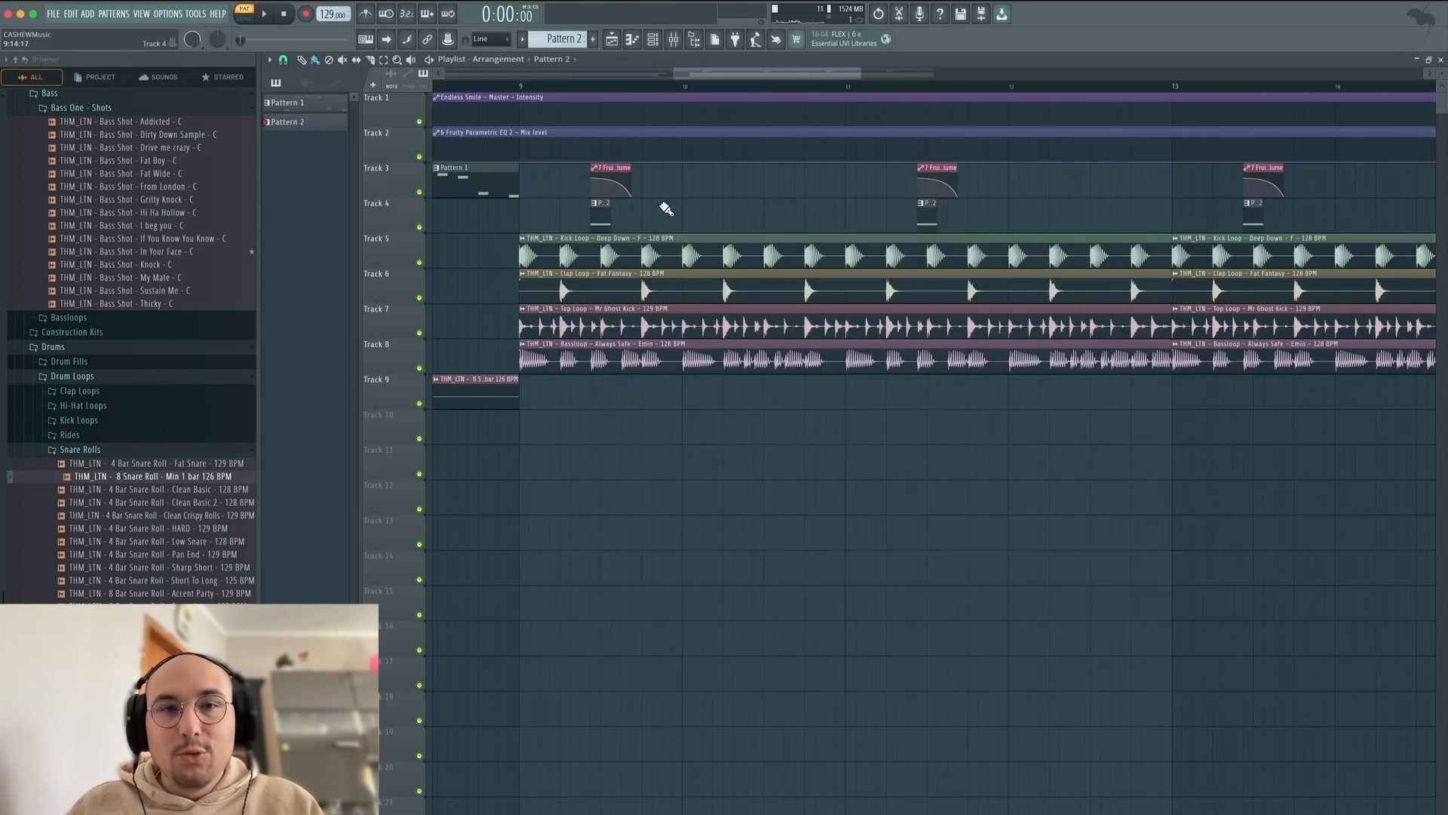
# - Play the start of the drop to hear the Diva #2 stabs with the WaveShaper distortion
pyautogui.scroll(-3, 663, 204)
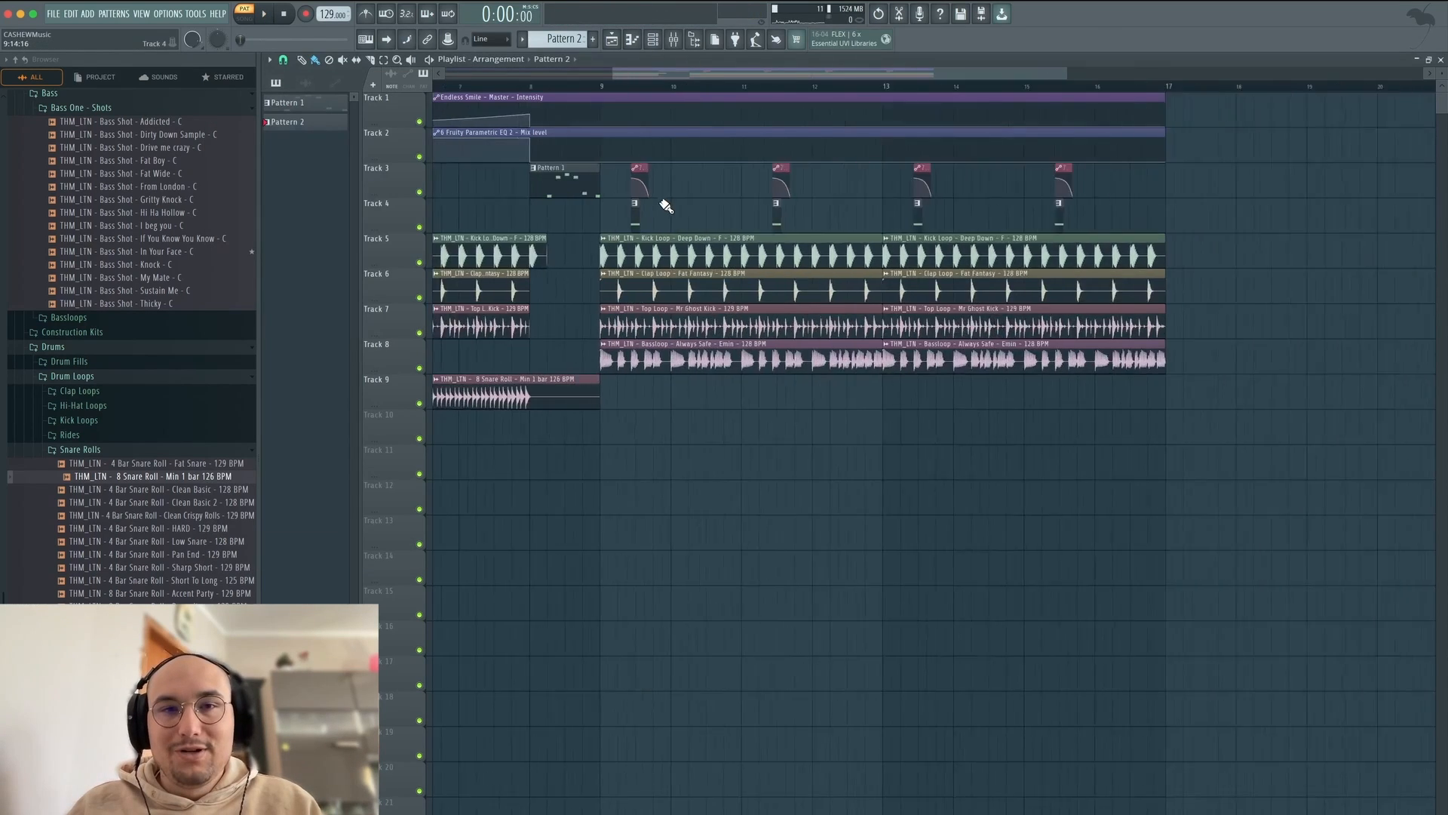
pyautogui.scroll(-2, 663, 203)
pyautogui.scroll(5, 608, 96)
pyautogui.press('space')
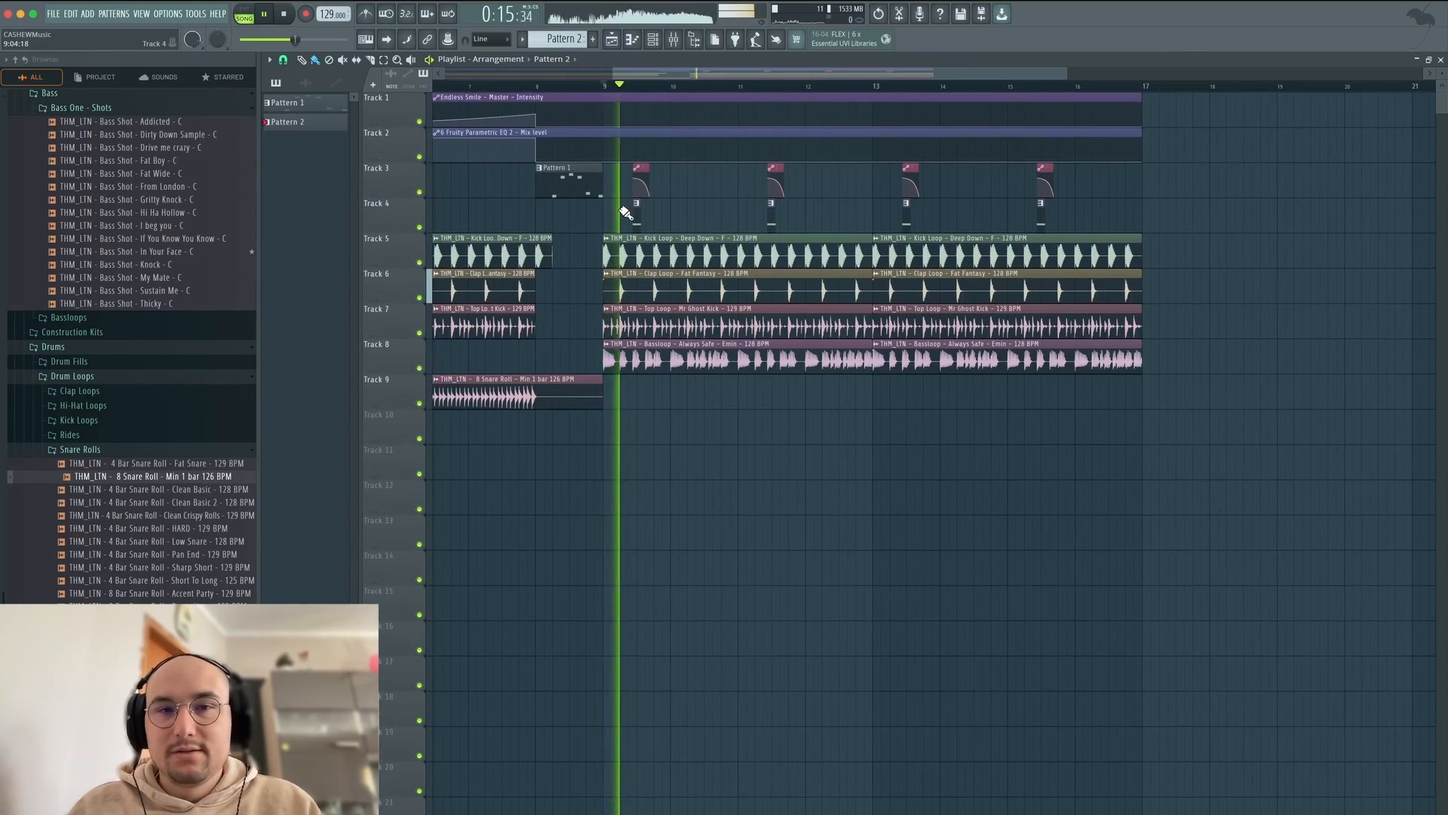
pyautogui.press('space')
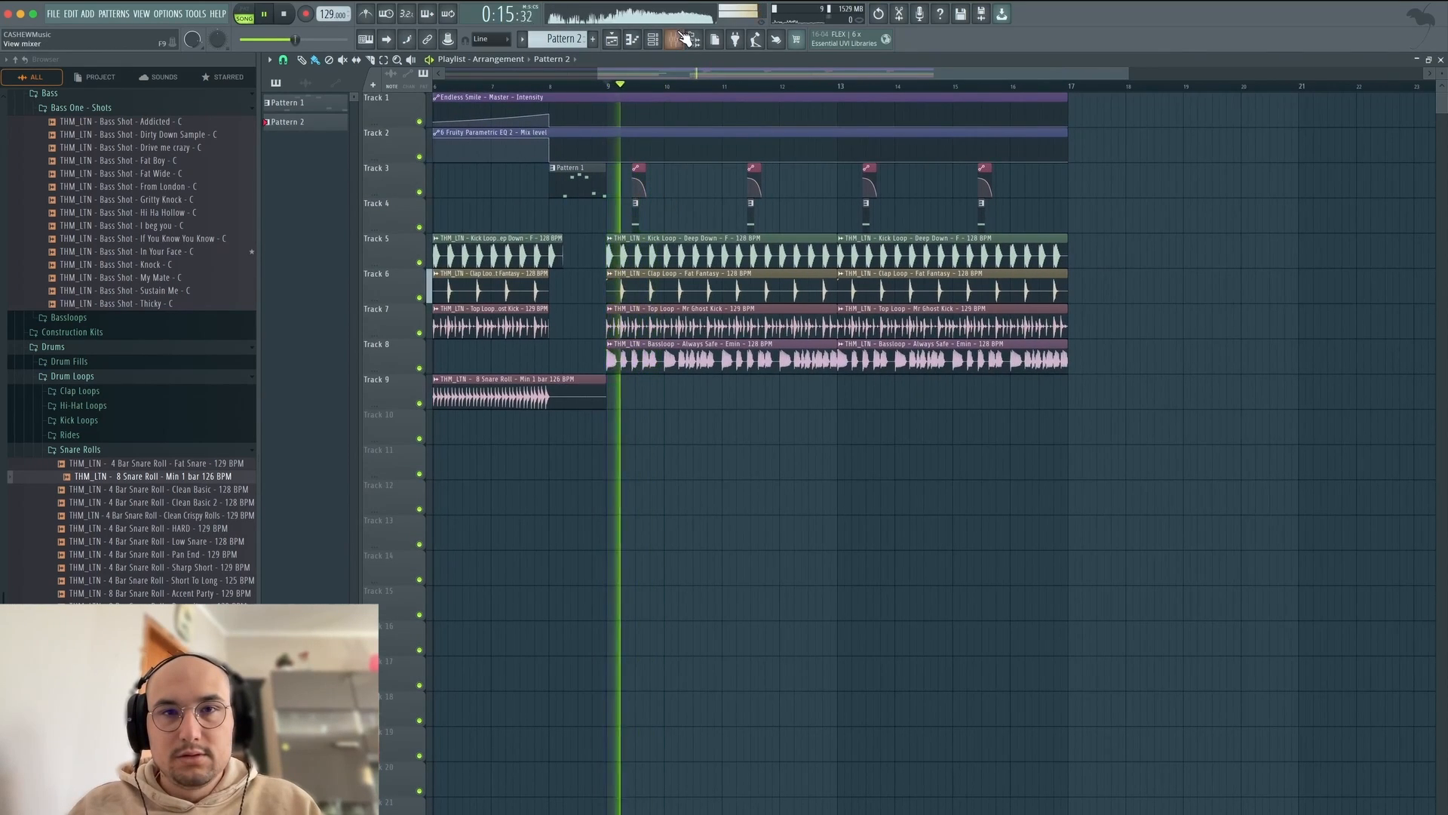
# - Create an automation clip for the WaveShaper's mix level over bars 9 to 17 and move it onto Track 4
pyautogui.press('F9')
pyautogui.click(1252, 344)
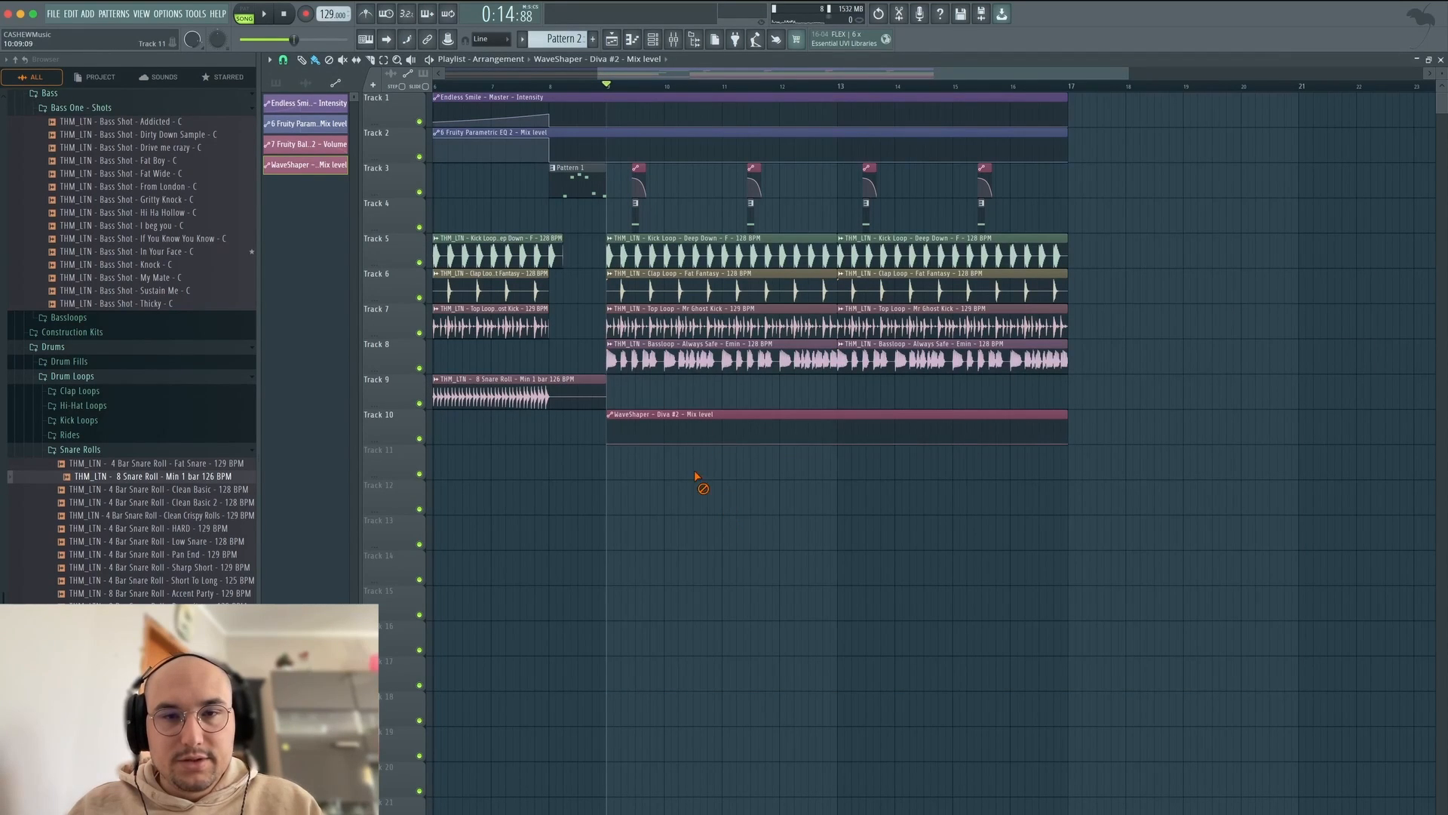
pyautogui.rightClick(700, 428)
pyautogui.click(694, 227)
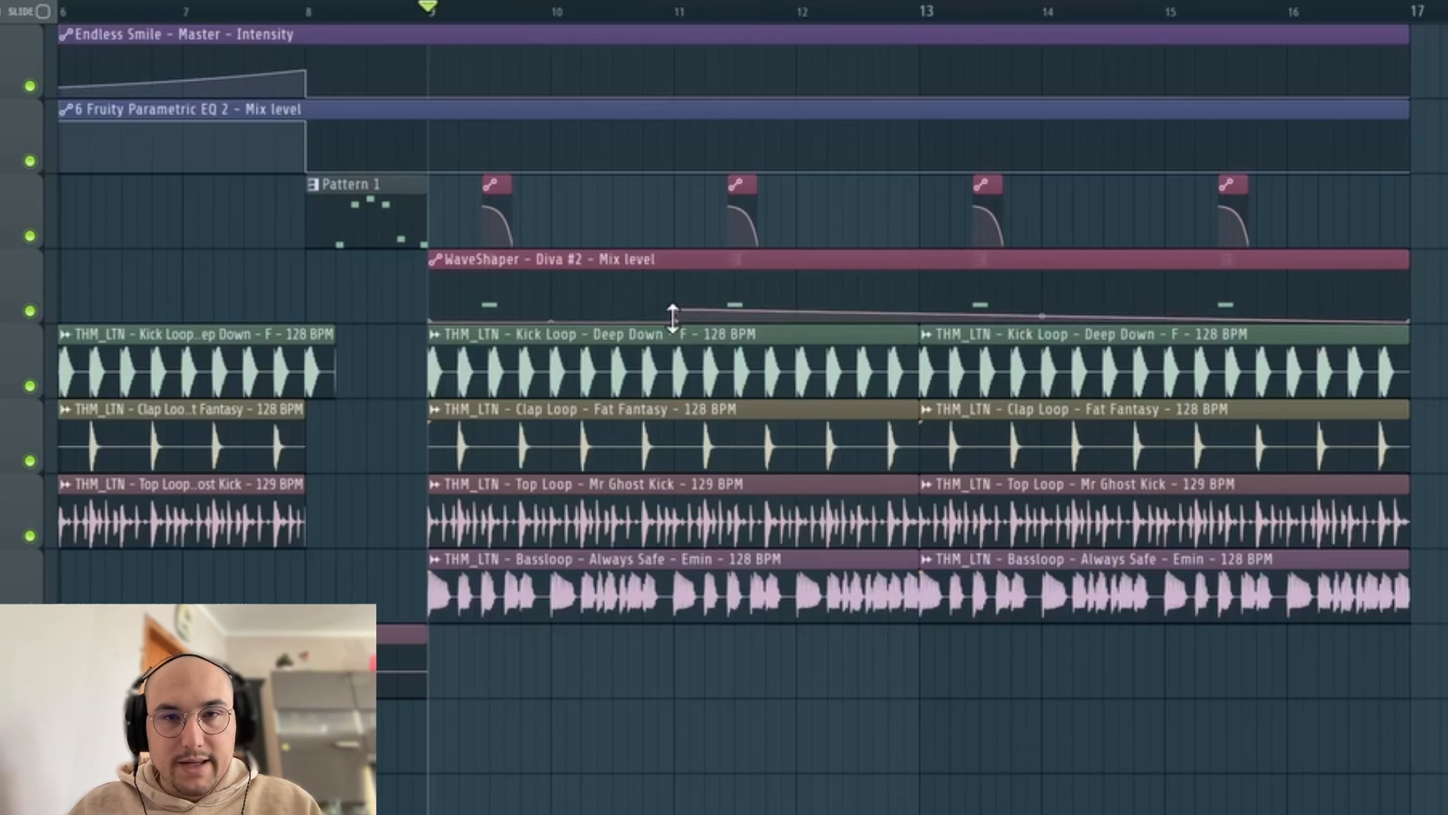
# - Make the WaveShaper mix automation jump up at bar 11 and curve back down, trim the clip to four bars, and audition it
pyautogui.moveTo(673, 310); pyautogui.dragTo(674, 302)
pyautogui.rightClick(769, 320)
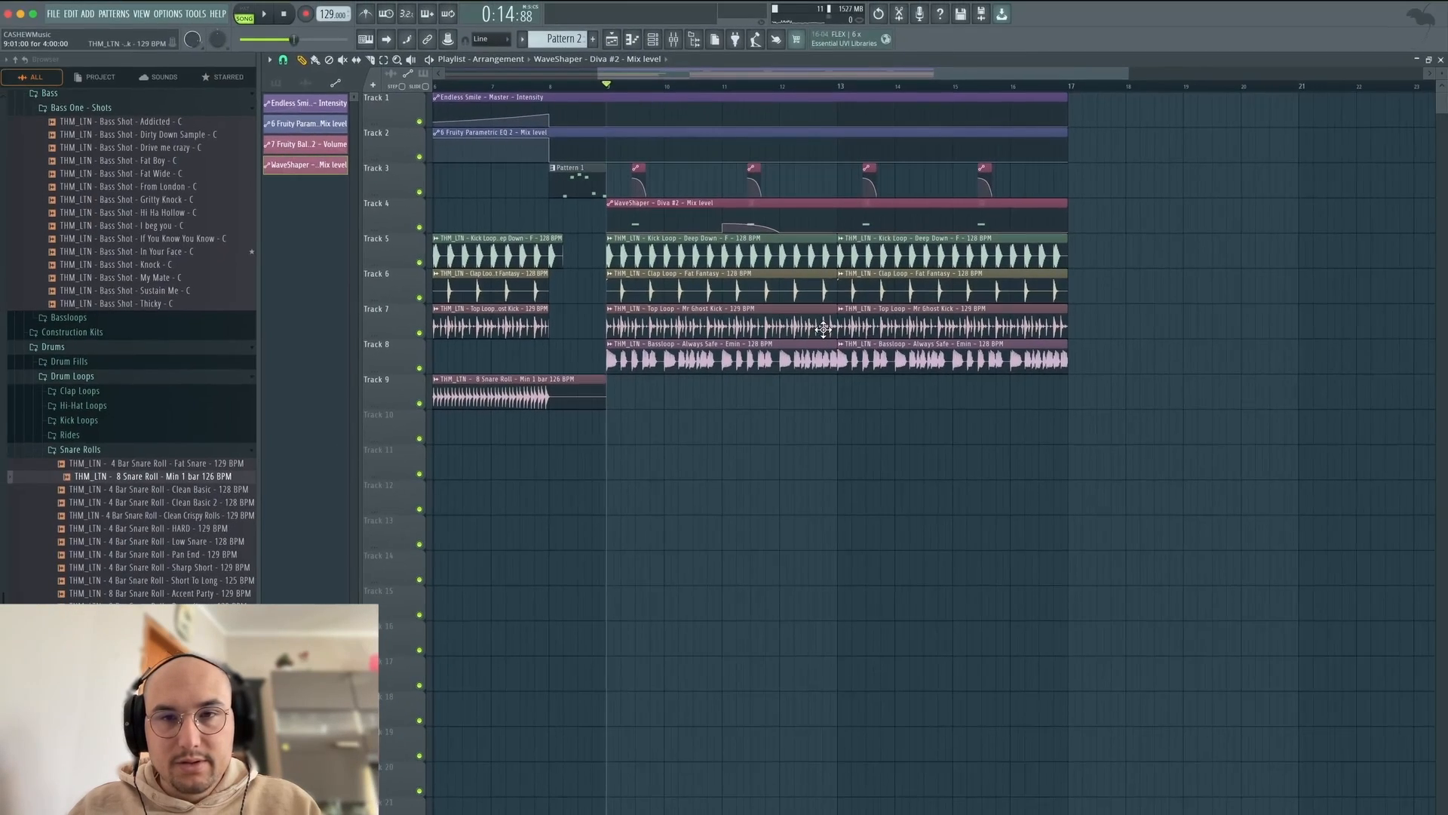
pyautogui.press('space')
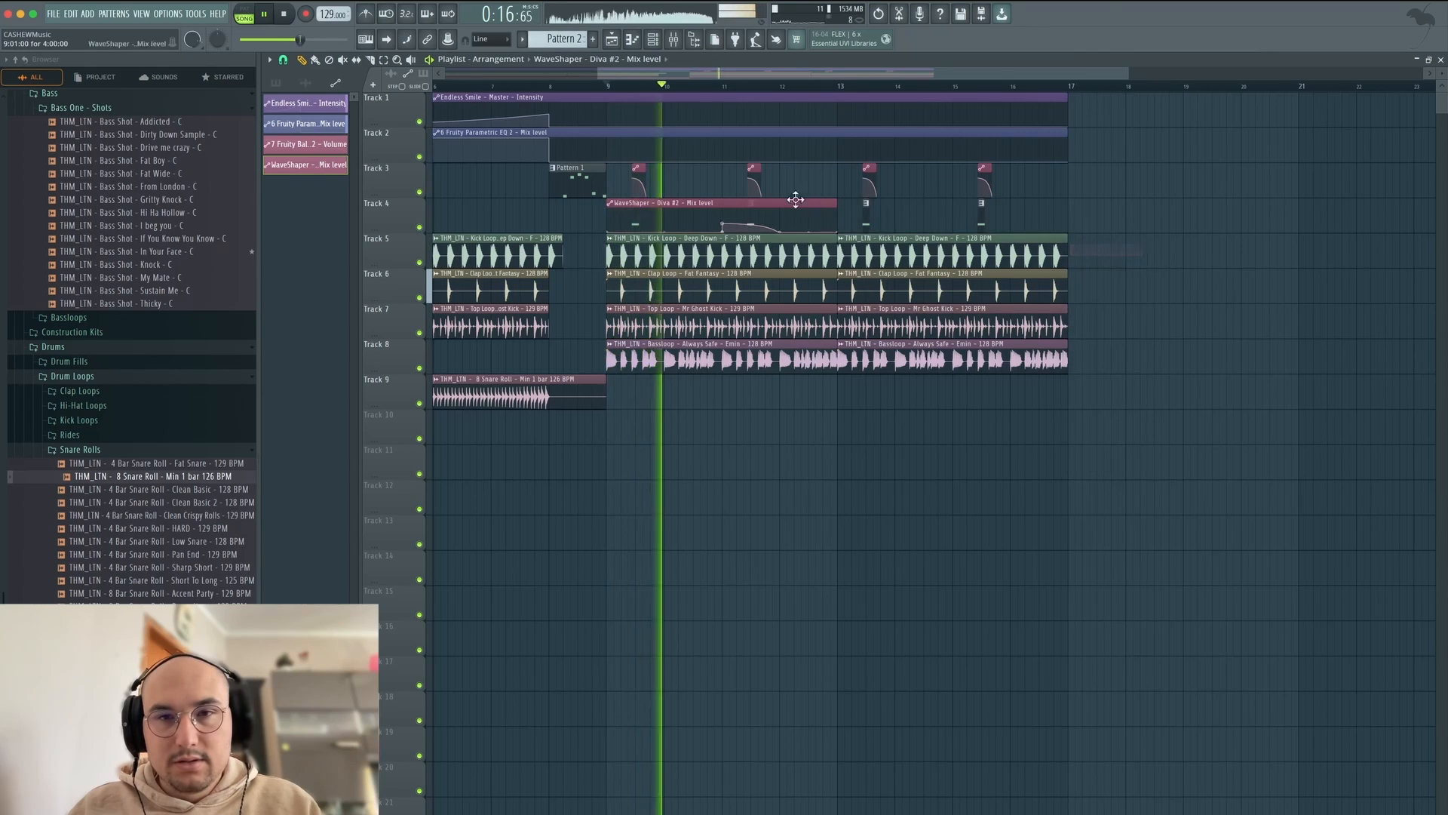
pyautogui.scroll(4, 744, 250)
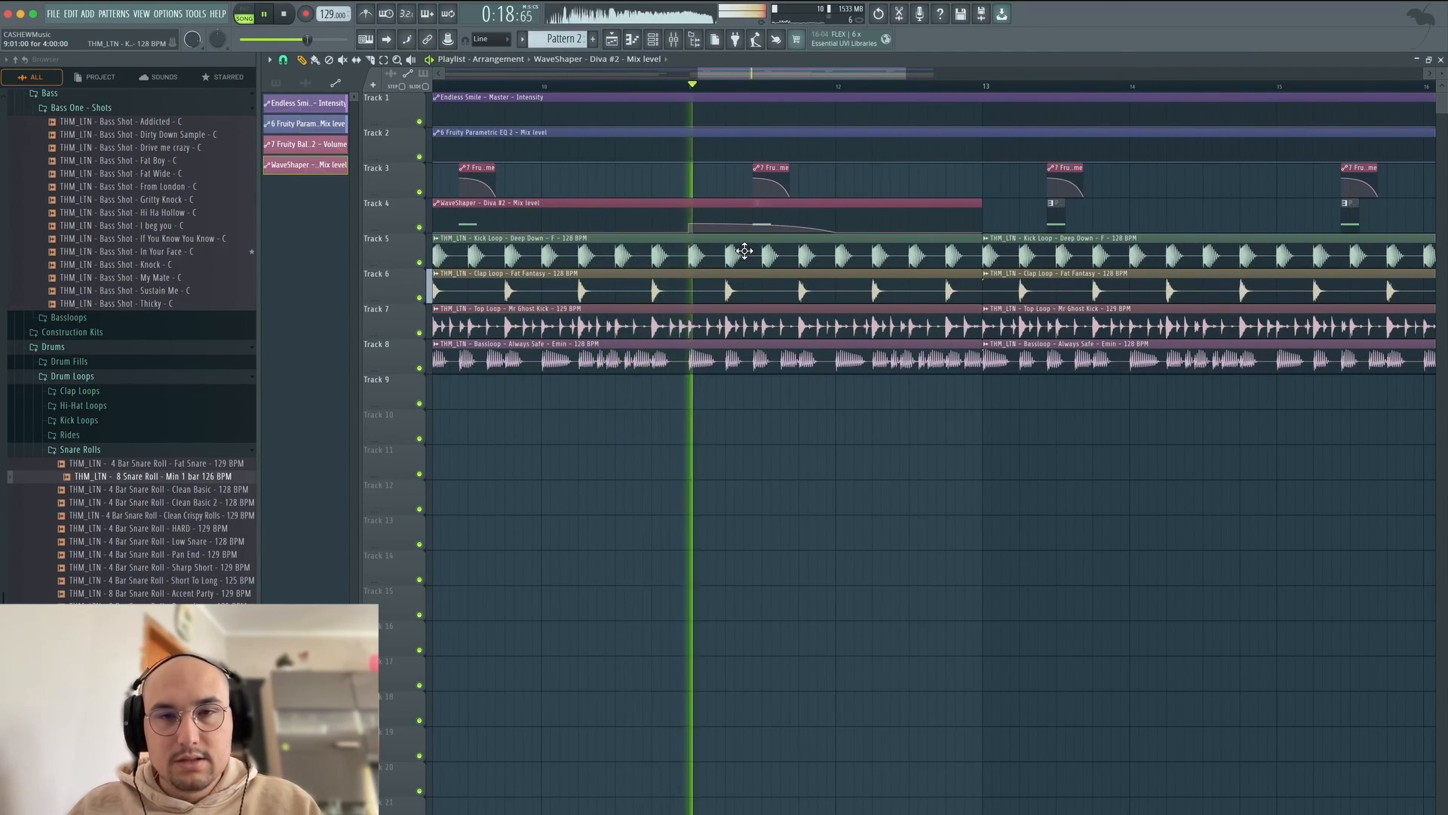
pyautogui.scroll(-5, 745, 250)
pyautogui.scroll(4, 747, 250)
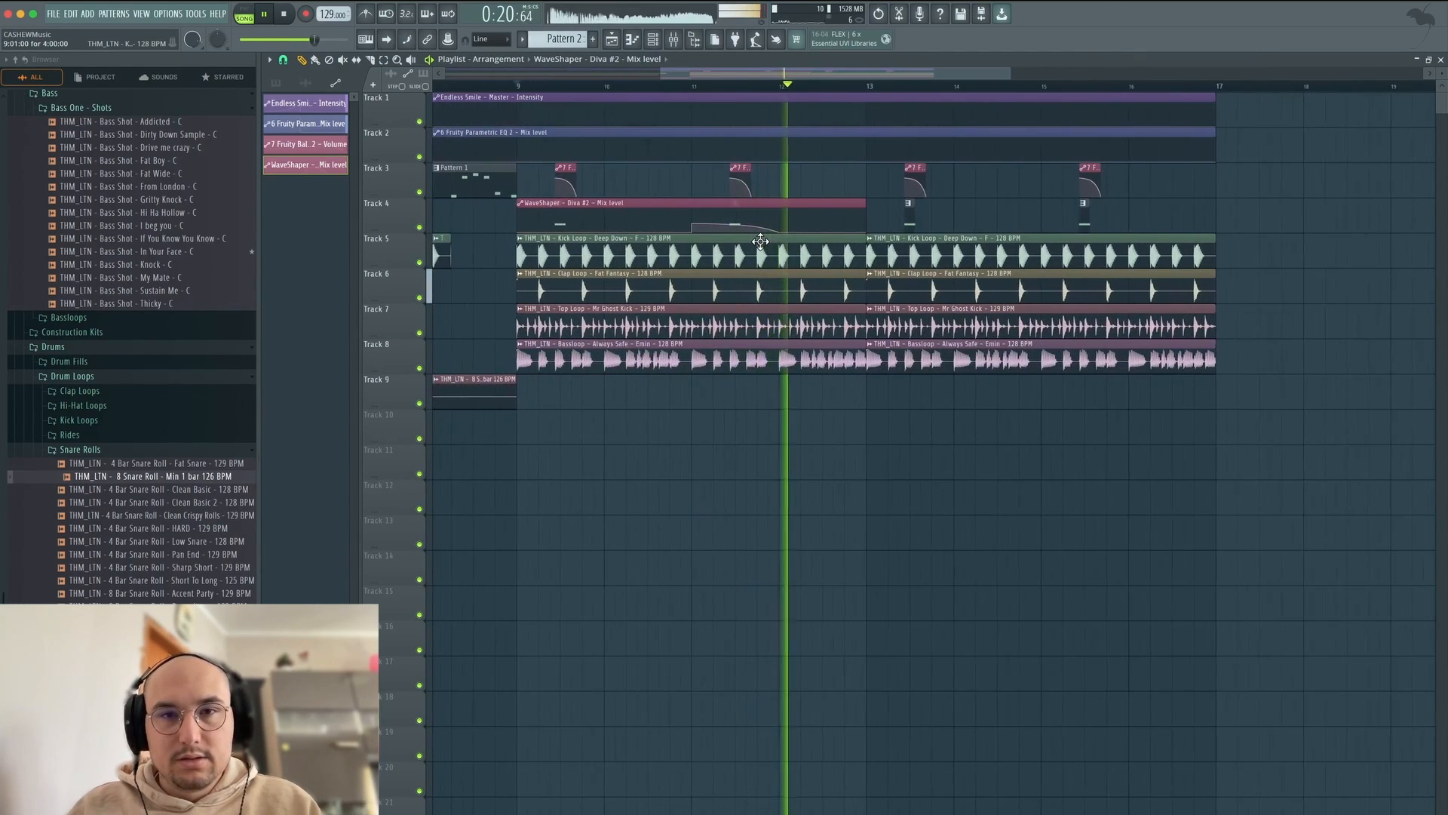
pyautogui.press('space')
pyautogui.scroll(-1, 780, 217)
# - Duplicate the four-bar WaveShaper mix automation clip on Track 4 so it also covers bars 13 to 17
pyautogui.moveTo(785, 205)
pyautogui.mouseDown()
pyautogui.moveTo(1231, 226)
pyautogui.moveTo(805, 221)
pyautogui.mouseUp()
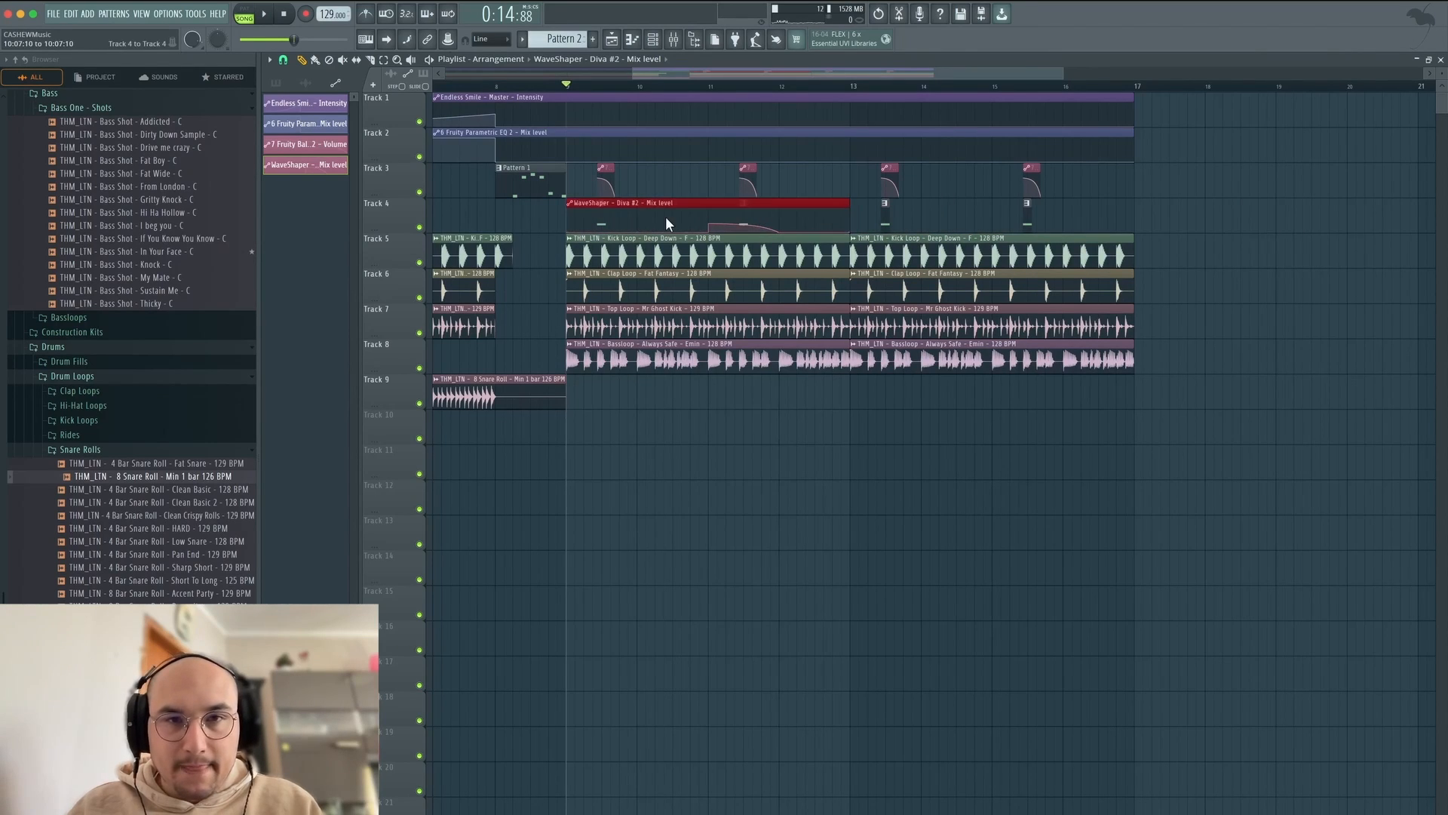
pyautogui.hotkey('ctrl', 'b')
pyautogui.scroll(-4, 746, 254)
pyautogui.keyDown('ctrl'); pyautogui.click(728, 485); pyautogui.keyUp('ctrl')
pyautogui.scroll(1, 728, 483)
# - Slice Pattern 1 at bar 8, copy its first note onto Track 11 as a short clip, and solo that track to hear it
pyautogui.click(654, 86)
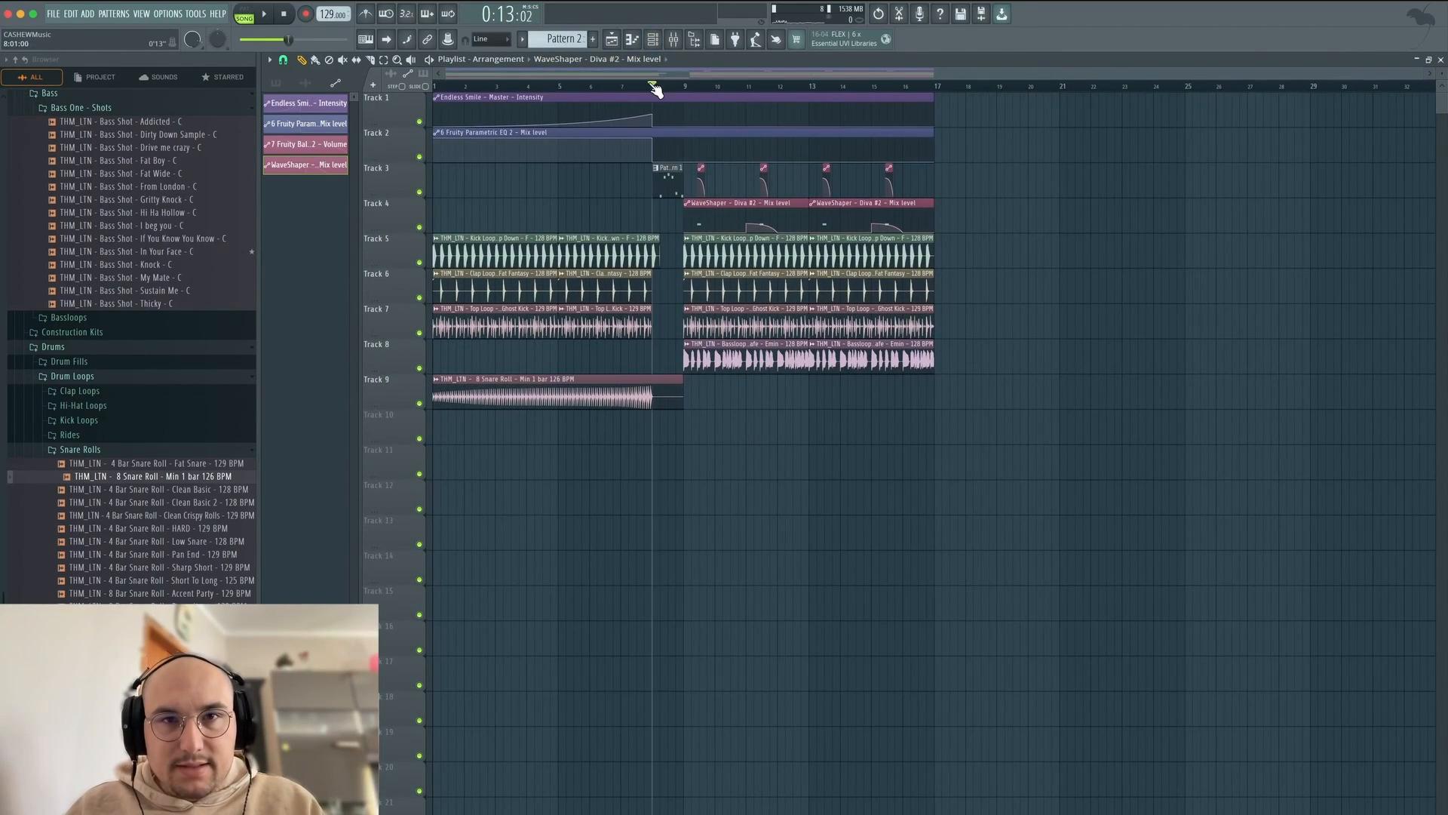
pyautogui.scroll(6, 786, 204)
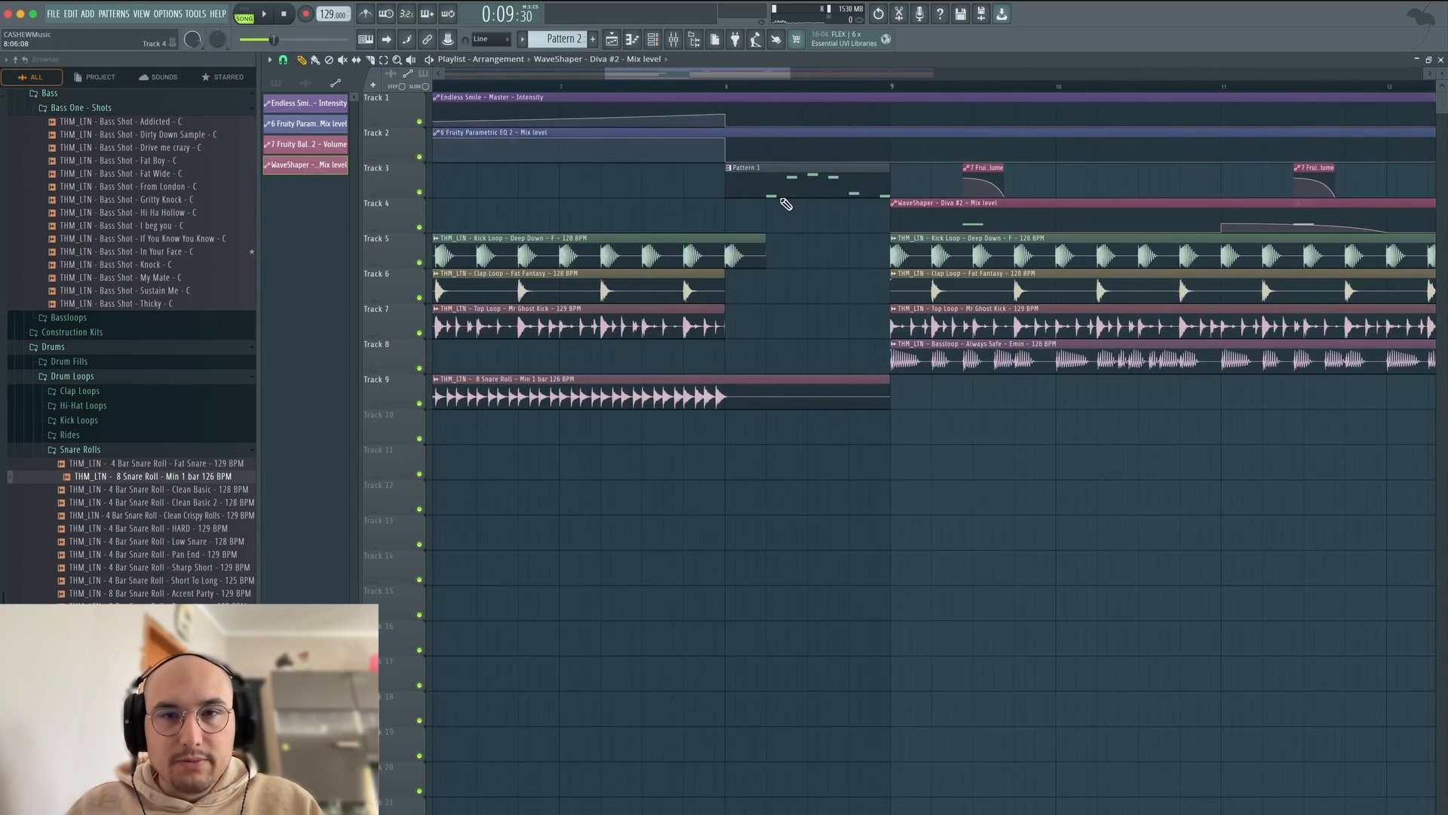
pyautogui.doubleClick(802, 191)
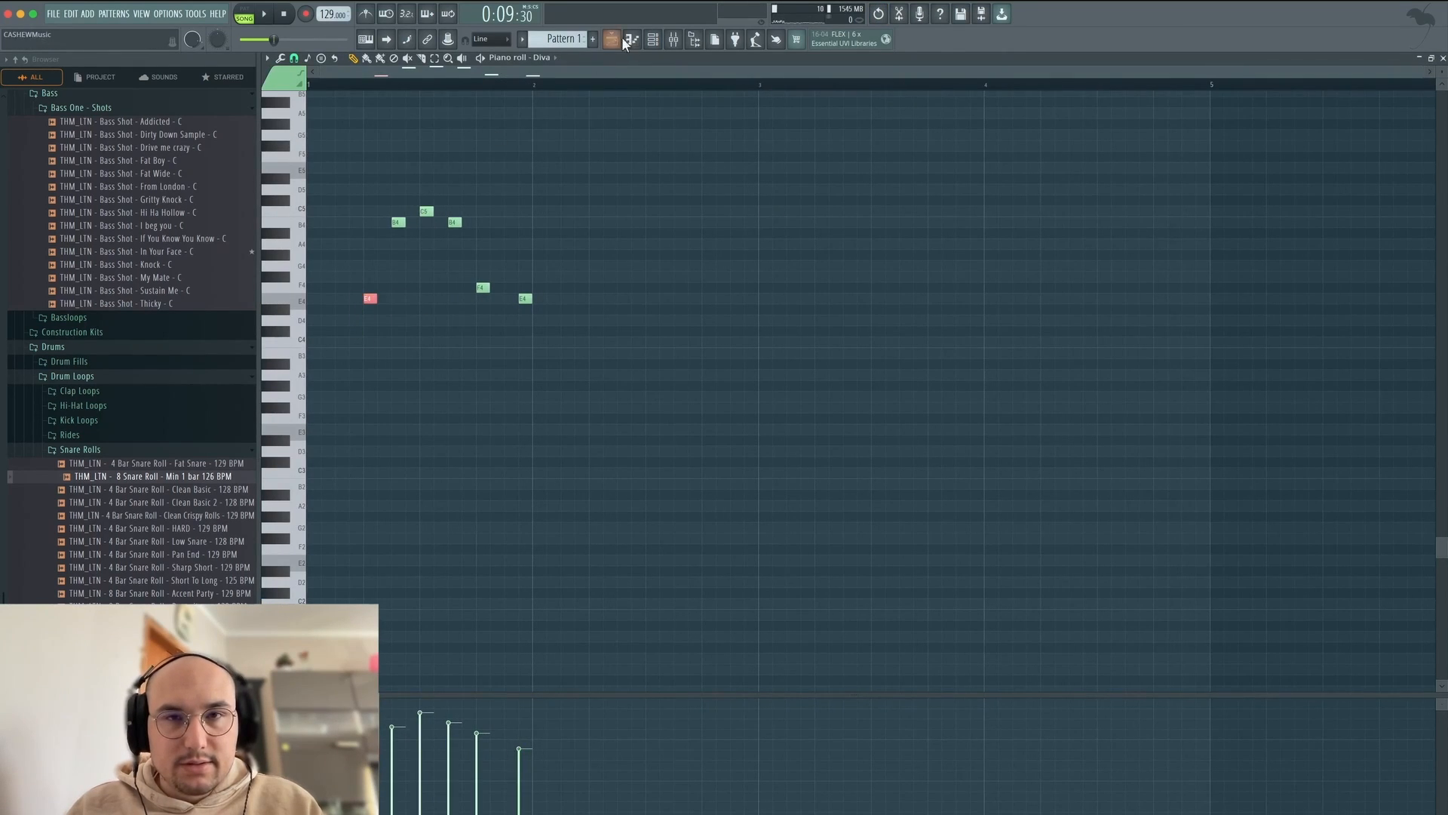
pyautogui.press('F5')
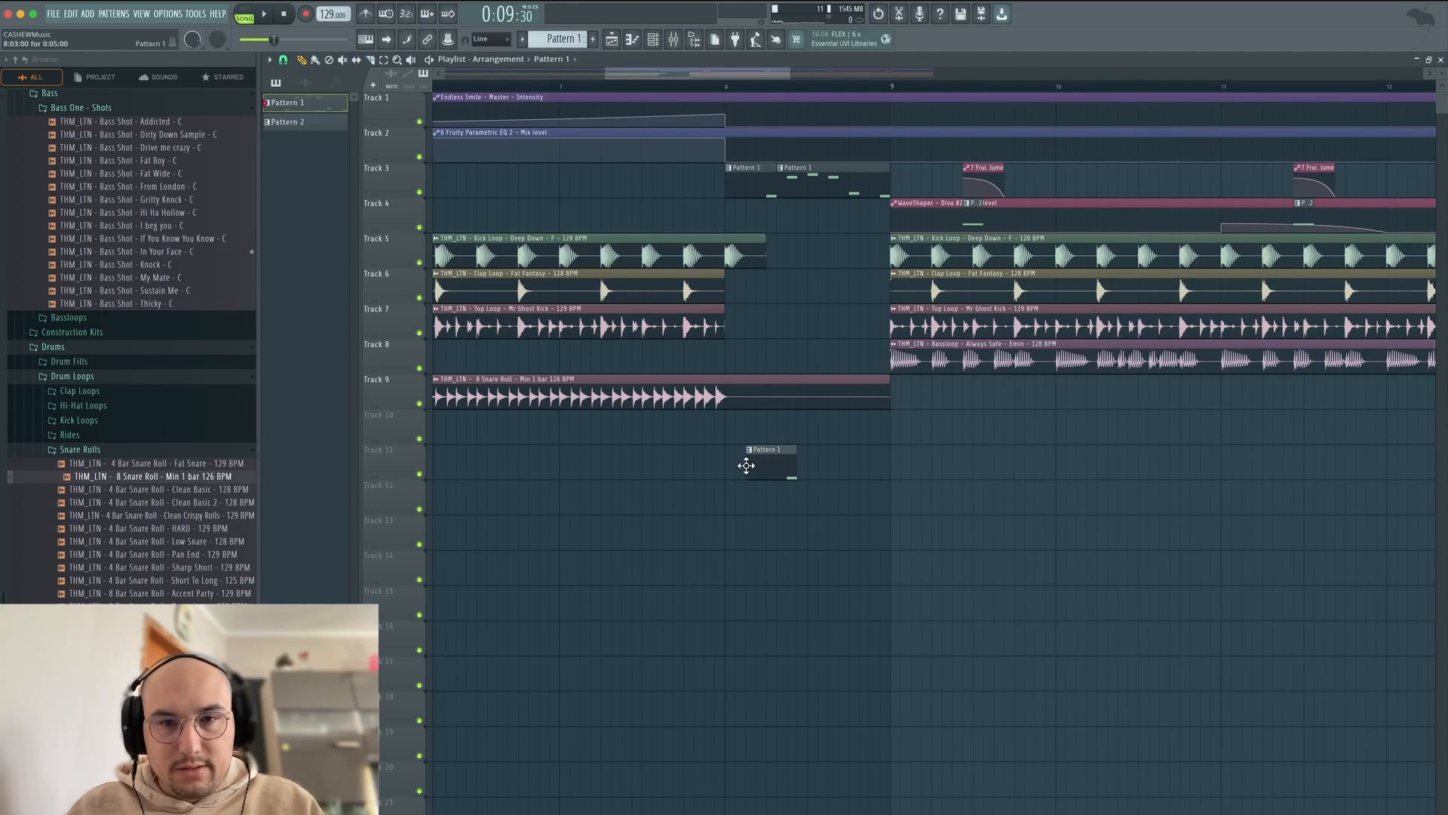
pyautogui.rightClick(415, 471)
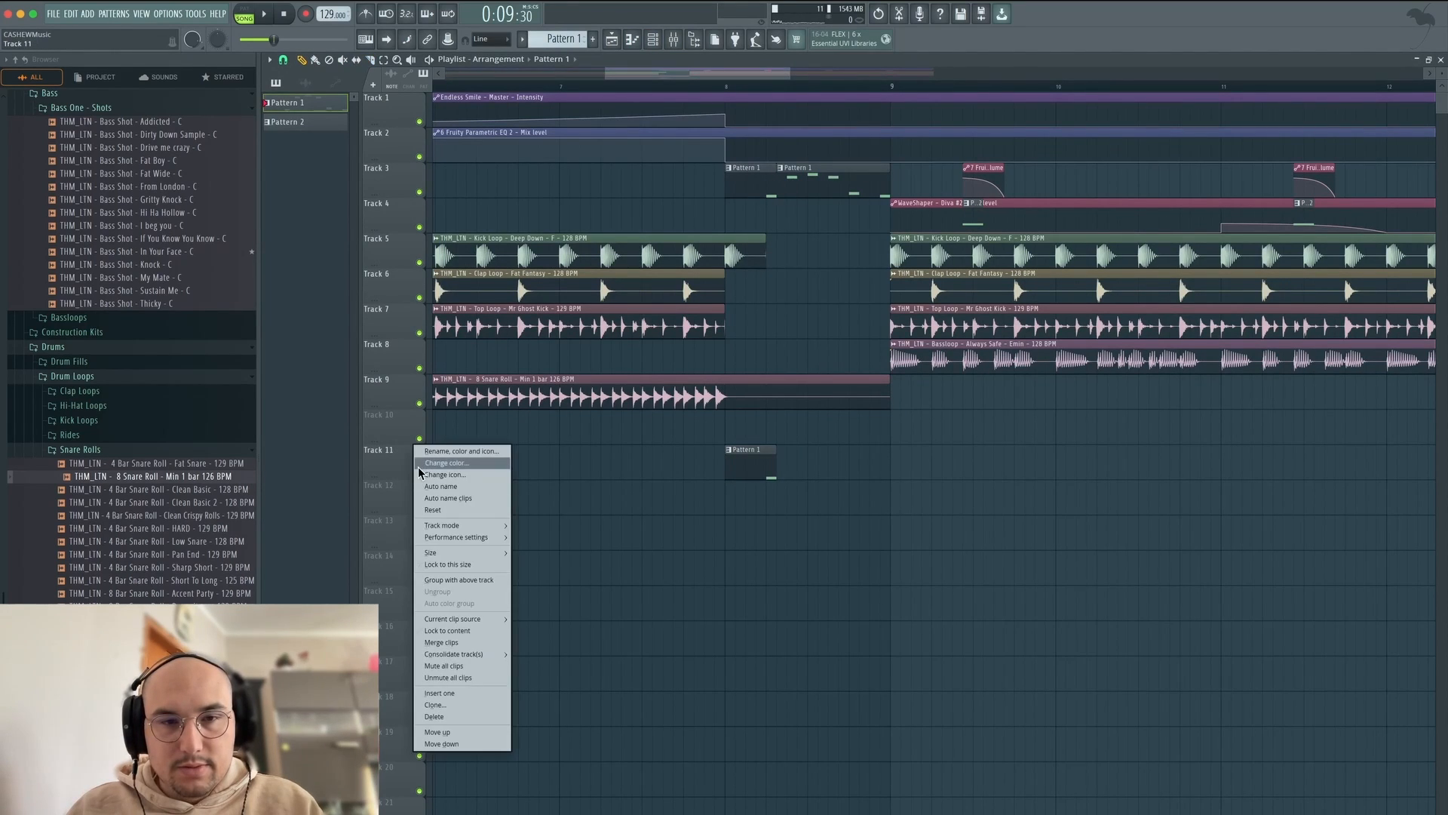
pyautogui.click(421, 473)
pyautogui.click(737, 86)
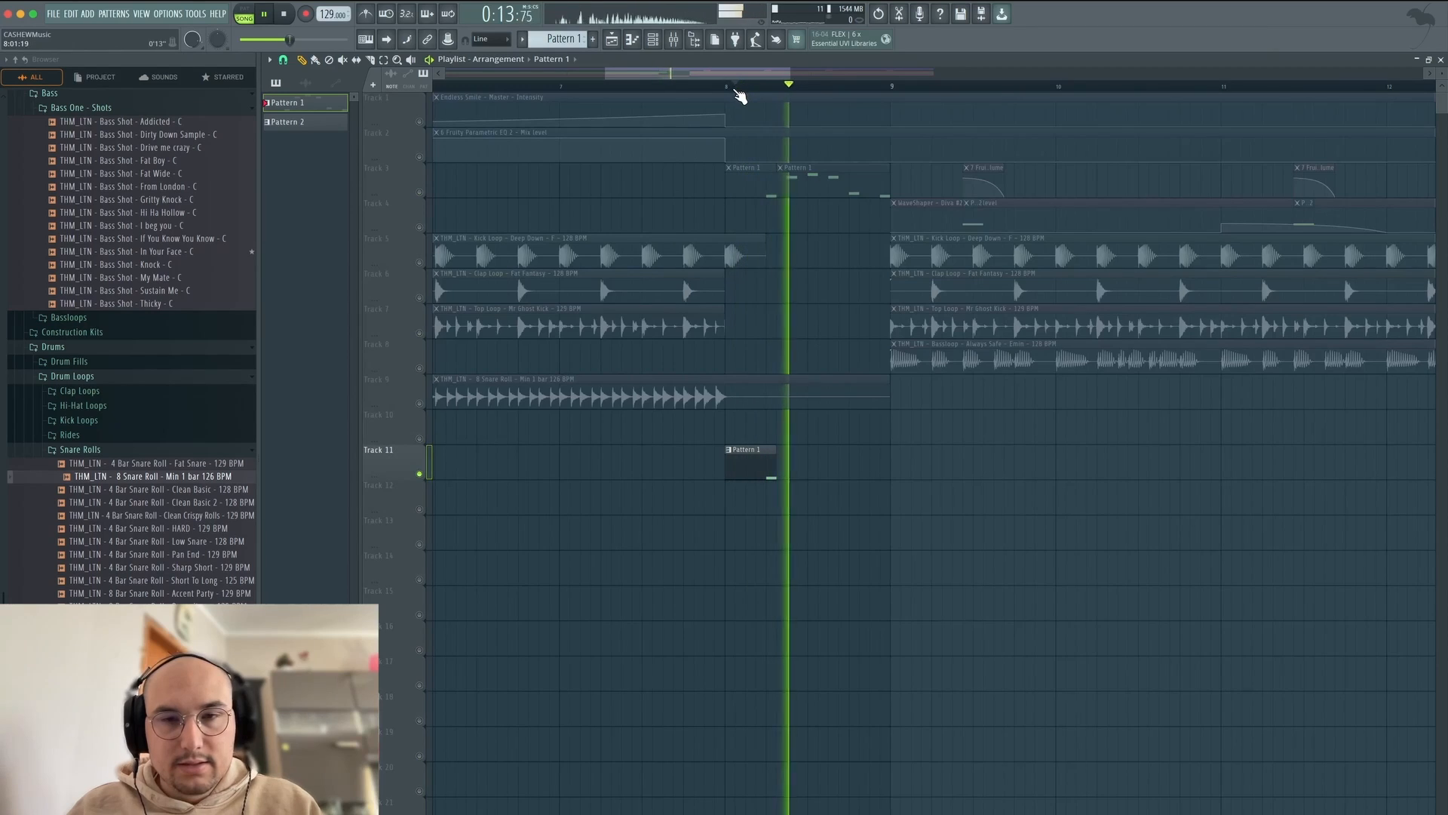
pyautogui.press('space')
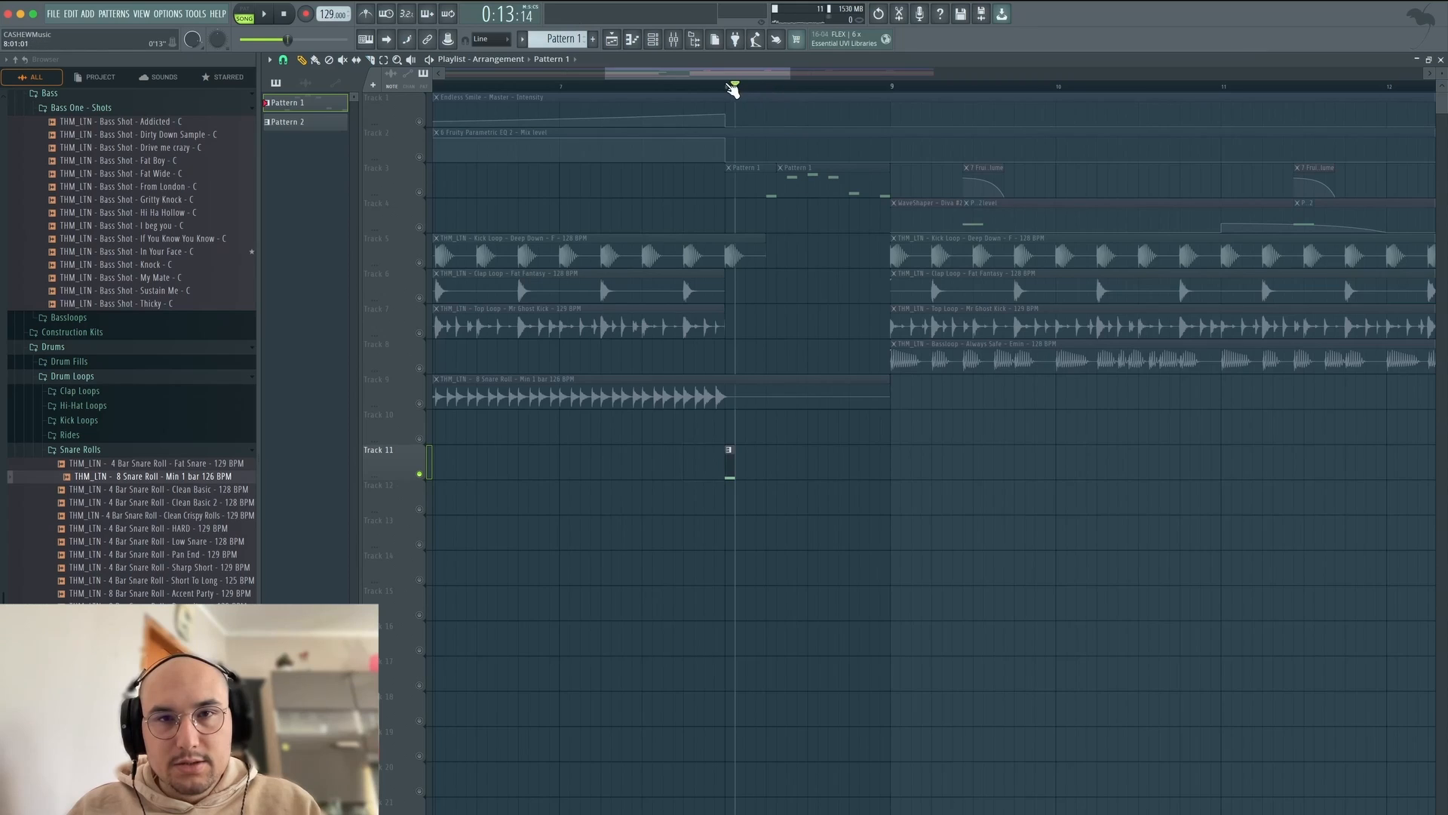
# - Try to merge the clips within the first half of bar 8
pyautogui.moveTo(743, 89); pyautogui.dragTo(813, 119)
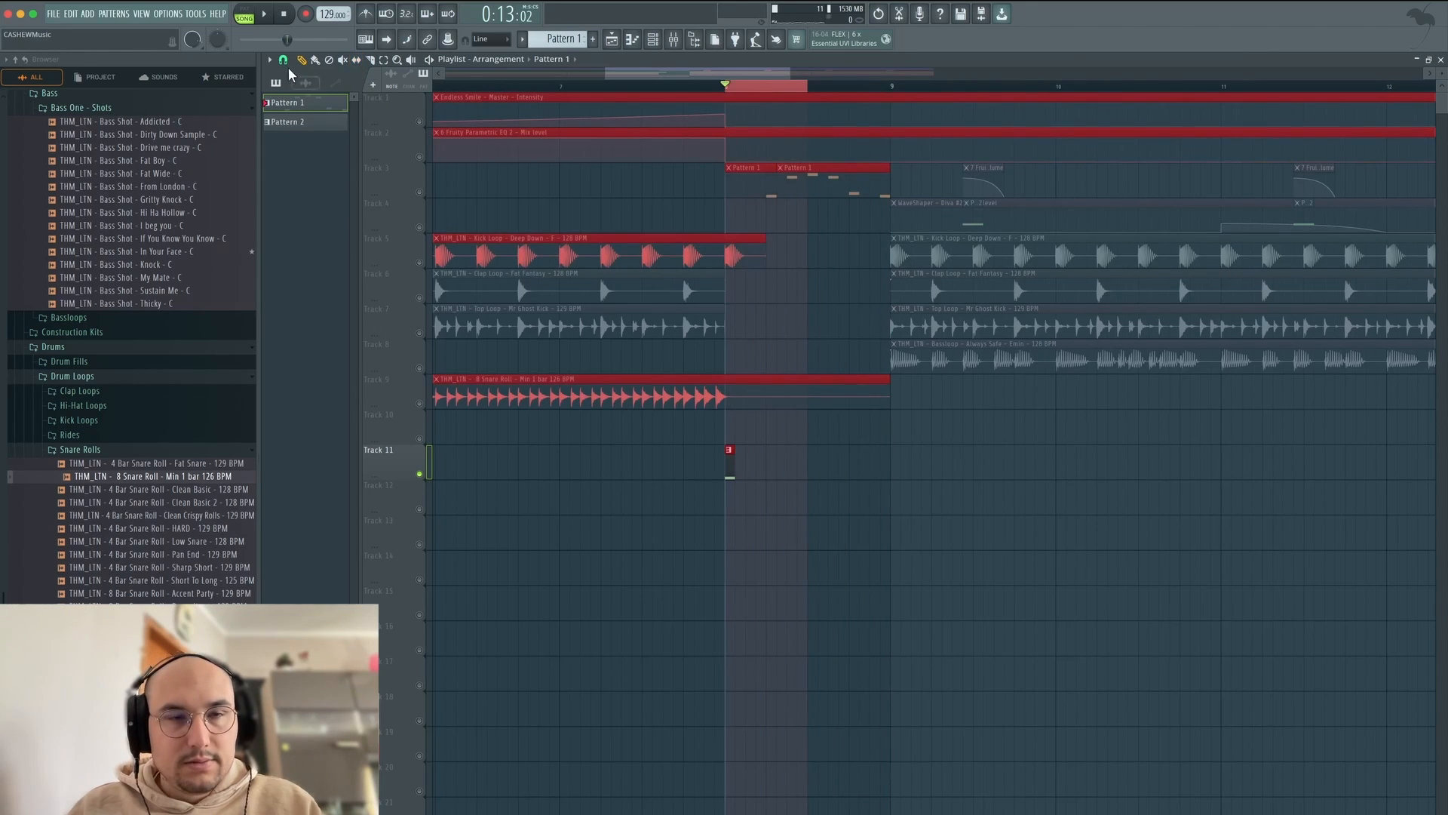
pyautogui.press('super+g')
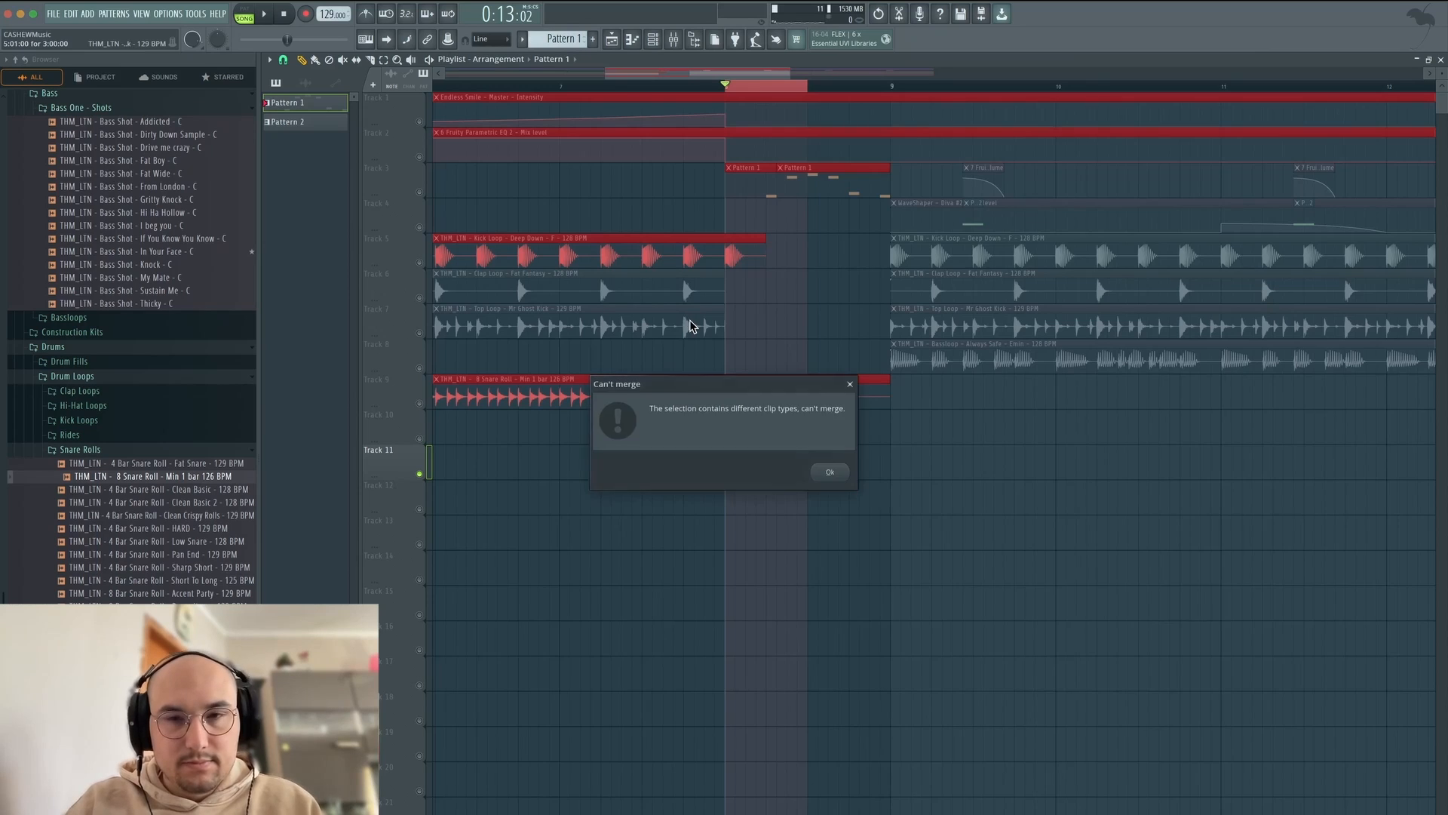
pyautogui.press('Return')
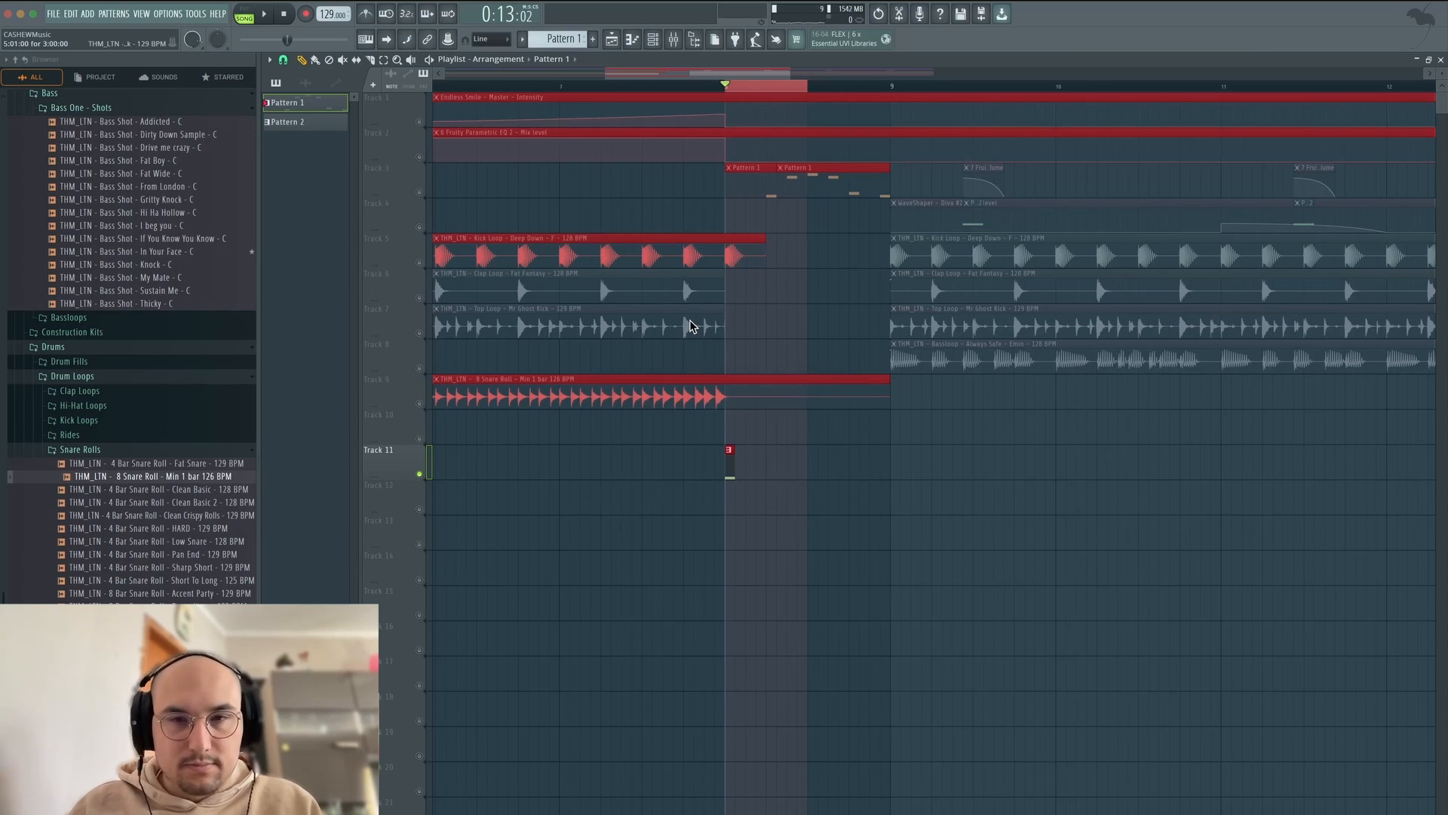
# - Make the one-note clip on Track 11 a unique pattern and render it as the audio clip Pattern 2.wav
pyautogui.click(729, 451)
pyautogui.click(755, 554)
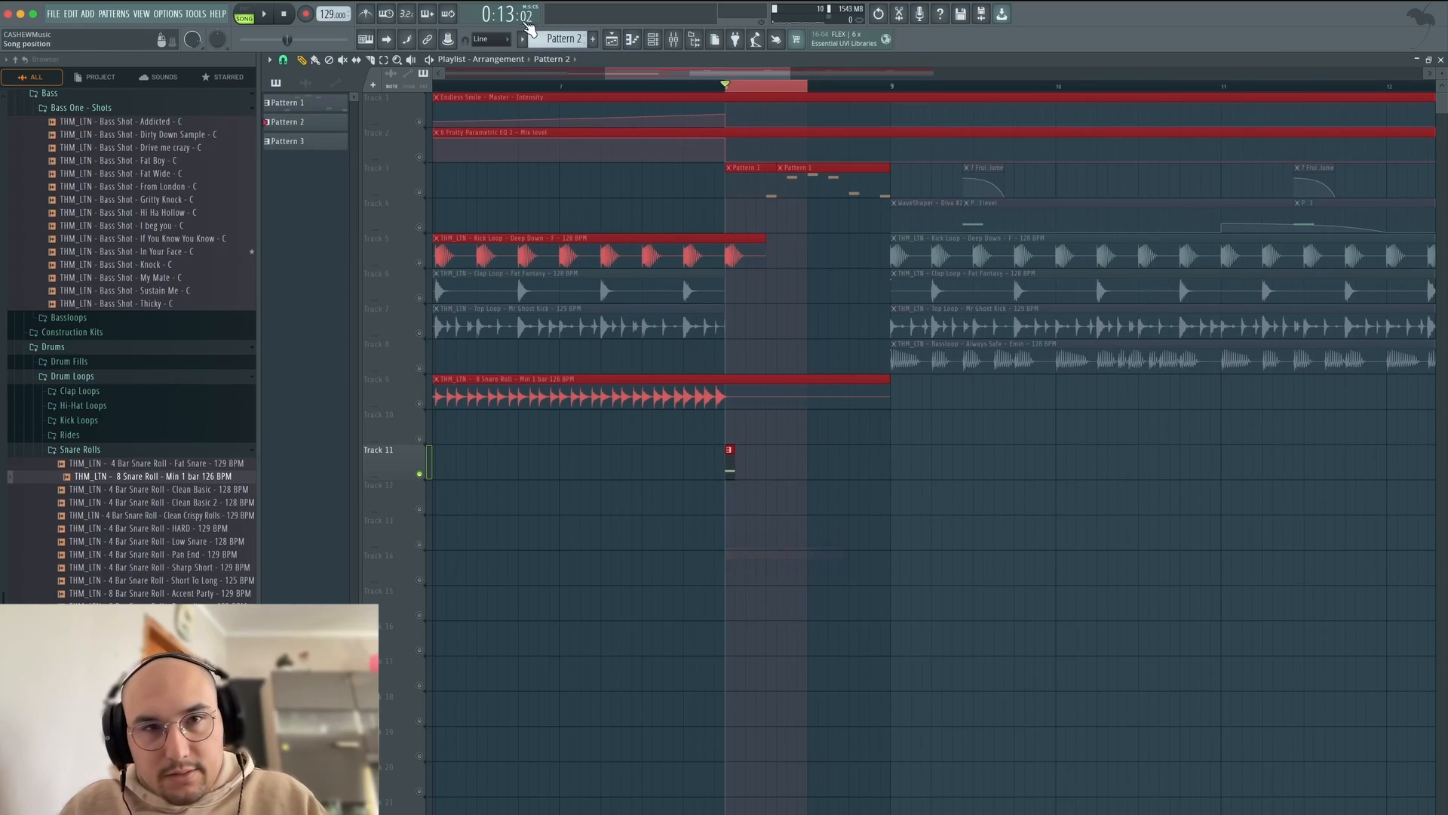
pyautogui.click(554, 39)
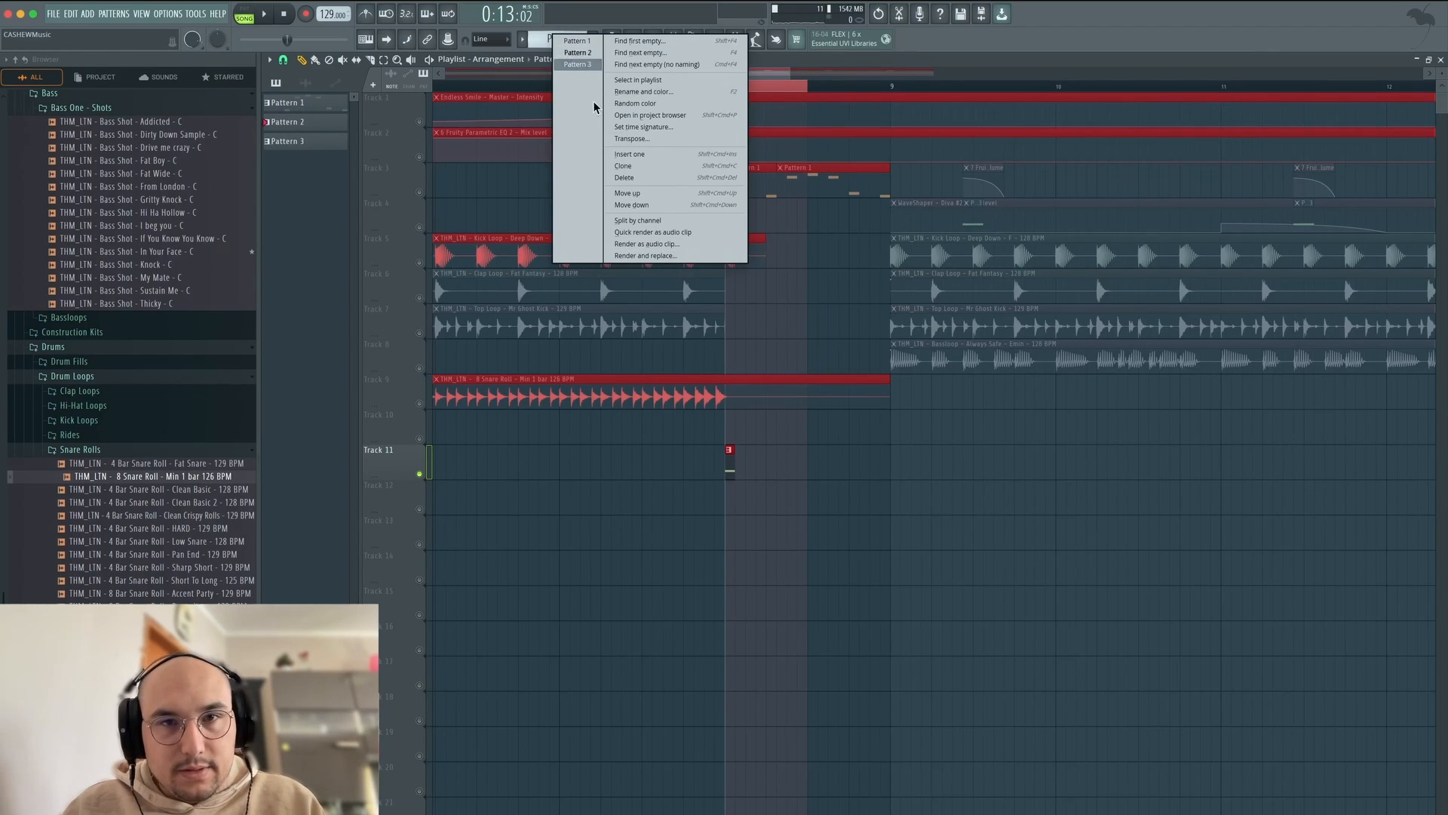
pyautogui.click(665, 246)
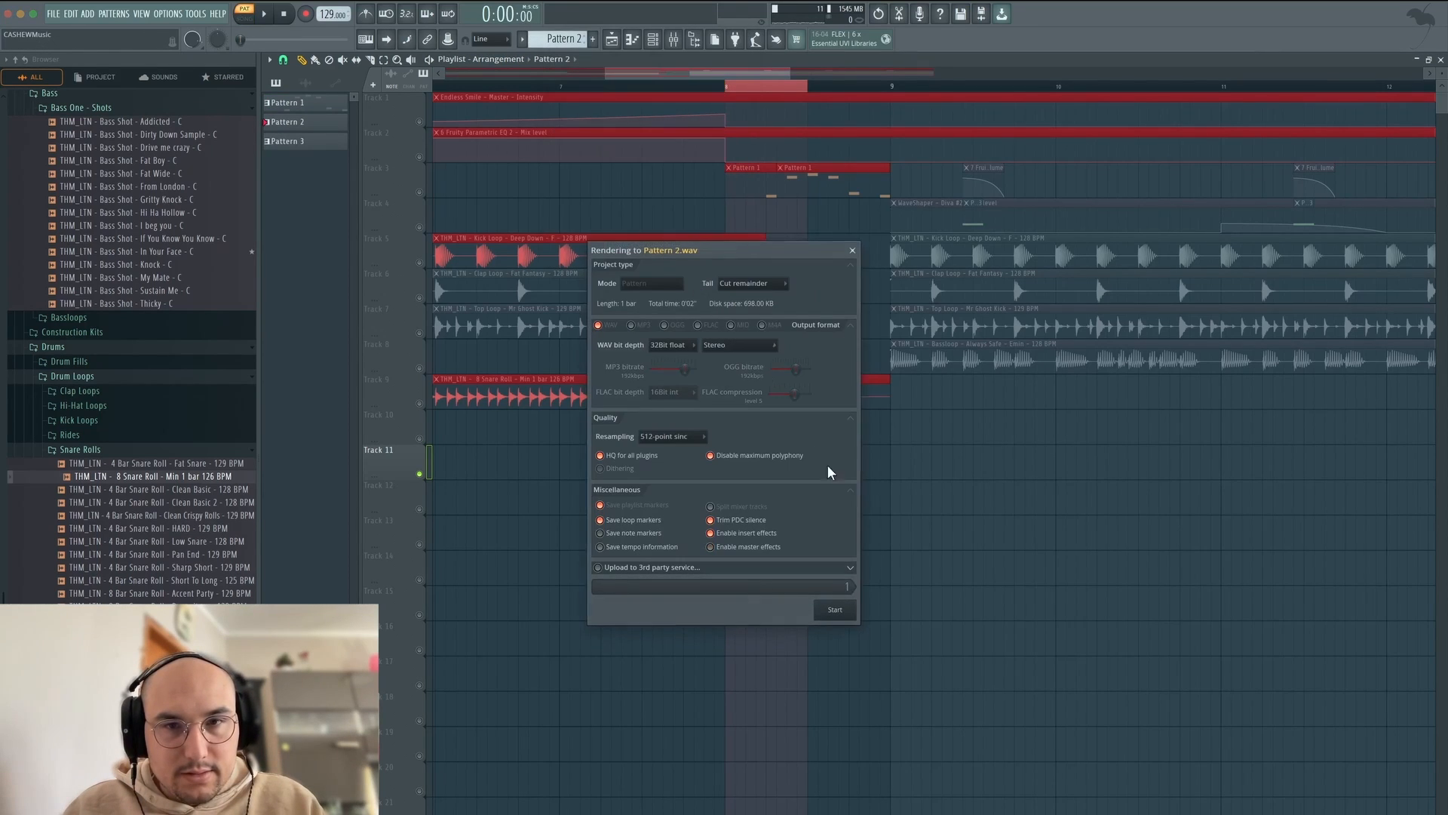
pyautogui.click(837, 611)
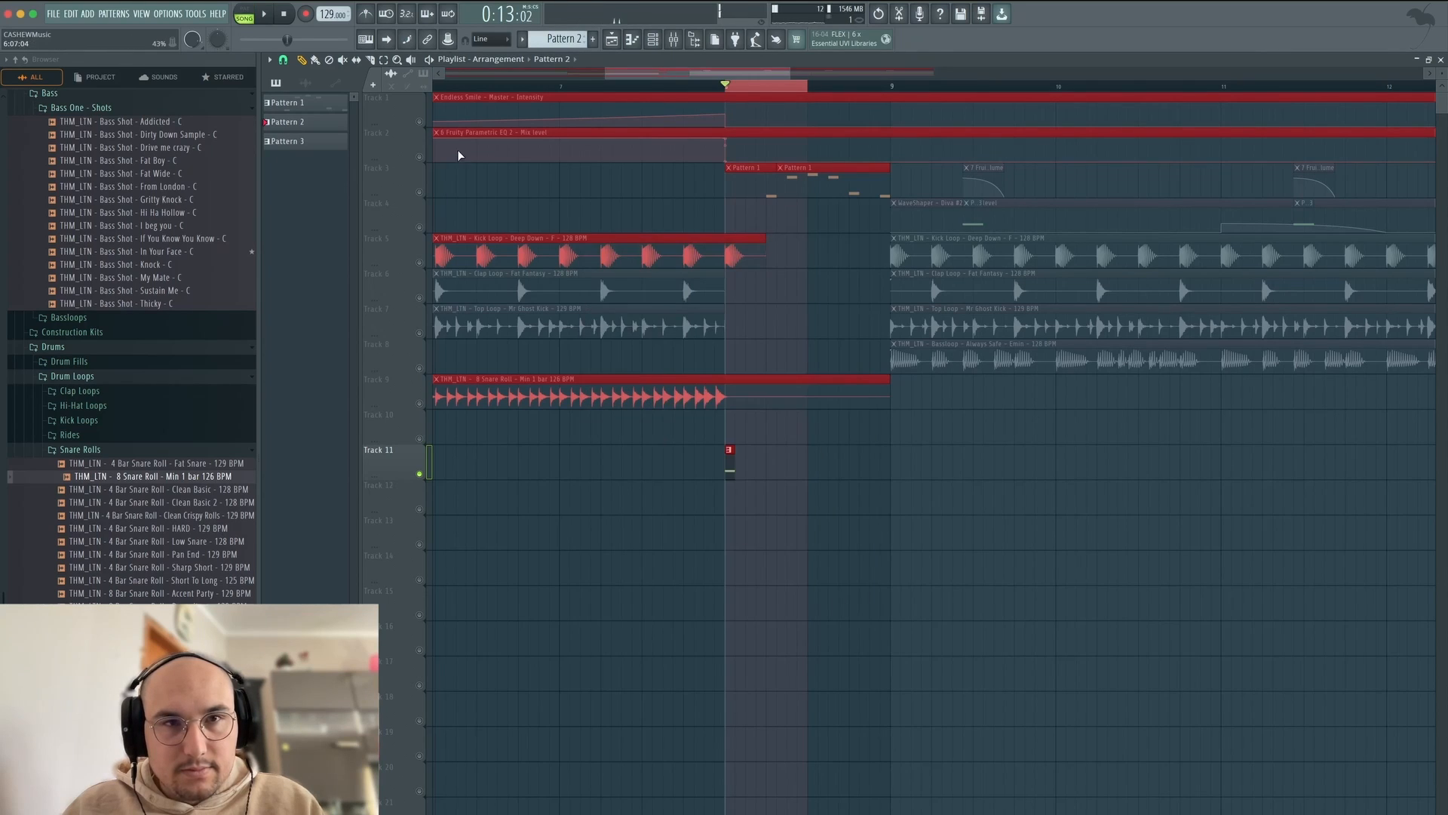
# - Place the rendered Pattern 2 audio clip on Track 13 near bar 8 and turn off the solo on Track 11
pyautogui.click(315, 87)
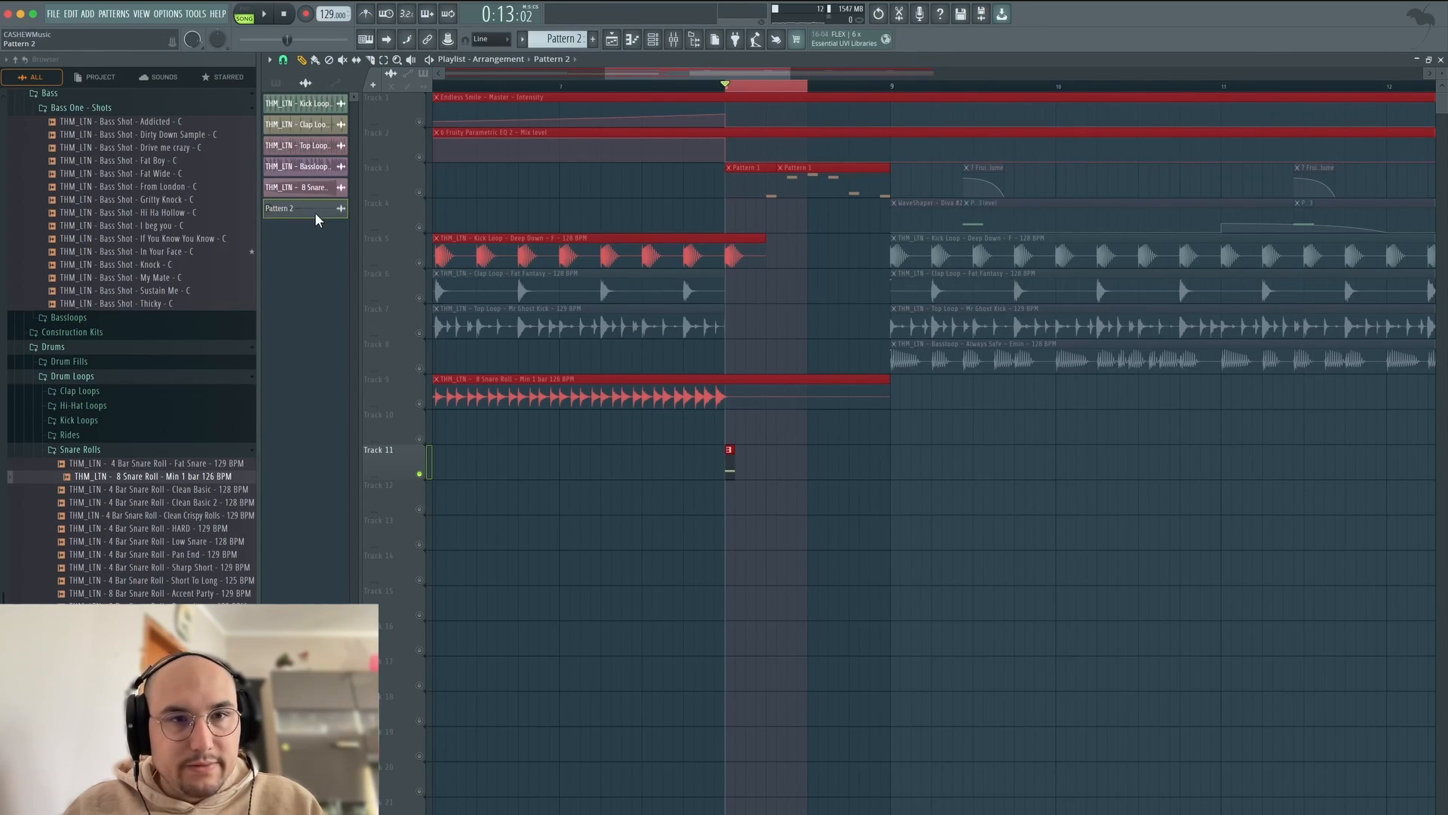
pyautogui.click(773, 547)
pyautogui.rightClick(420, 474)
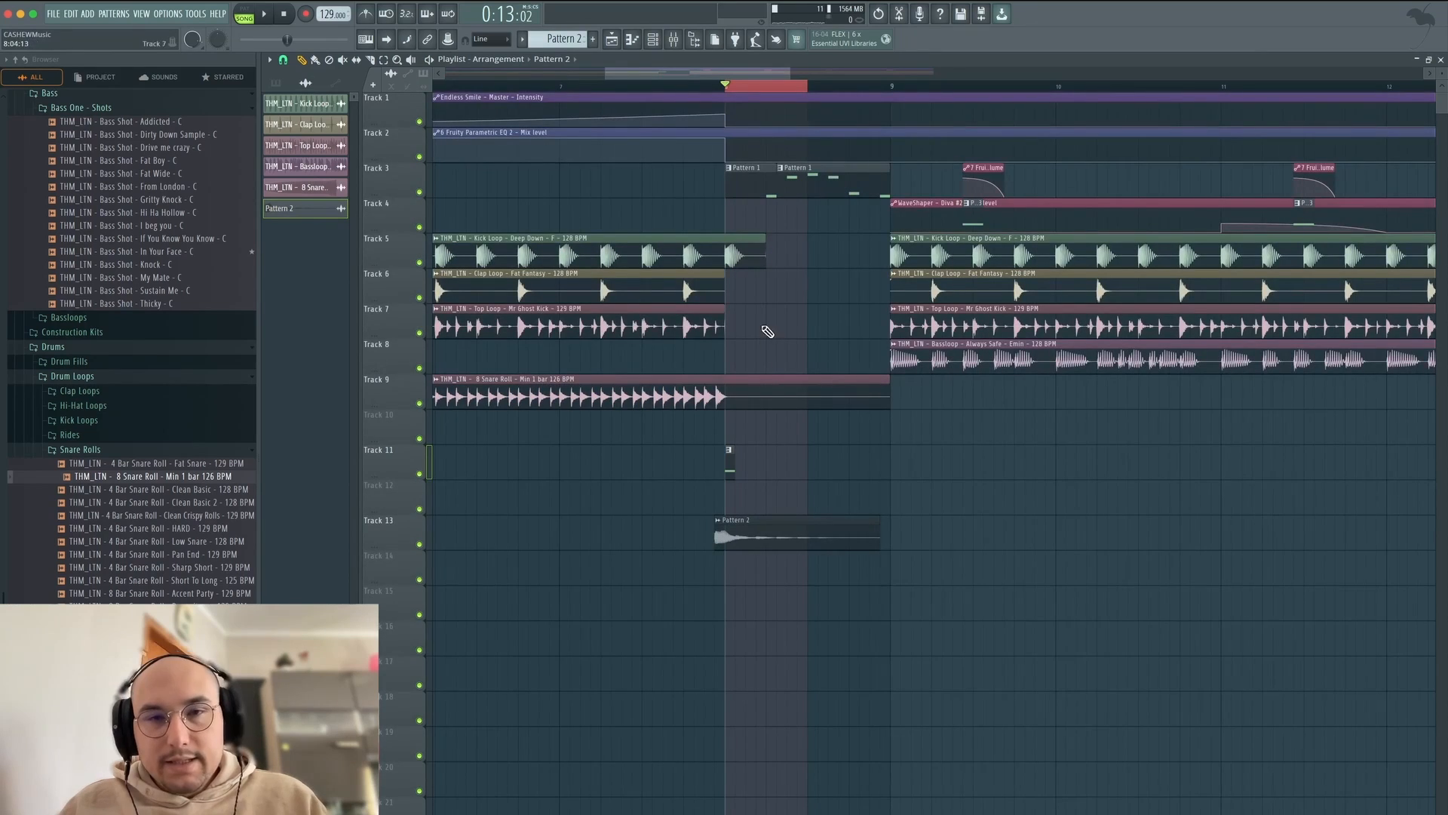
# - Restore Pattern 1 on Track 3 to a single clip filling bar 8 and remove the one-note clip from Track 11
pyautogui.rightClick(765, 190)
pyautogui.click(776, 184)
pyautogui.hotkey('ctrl', 'z')
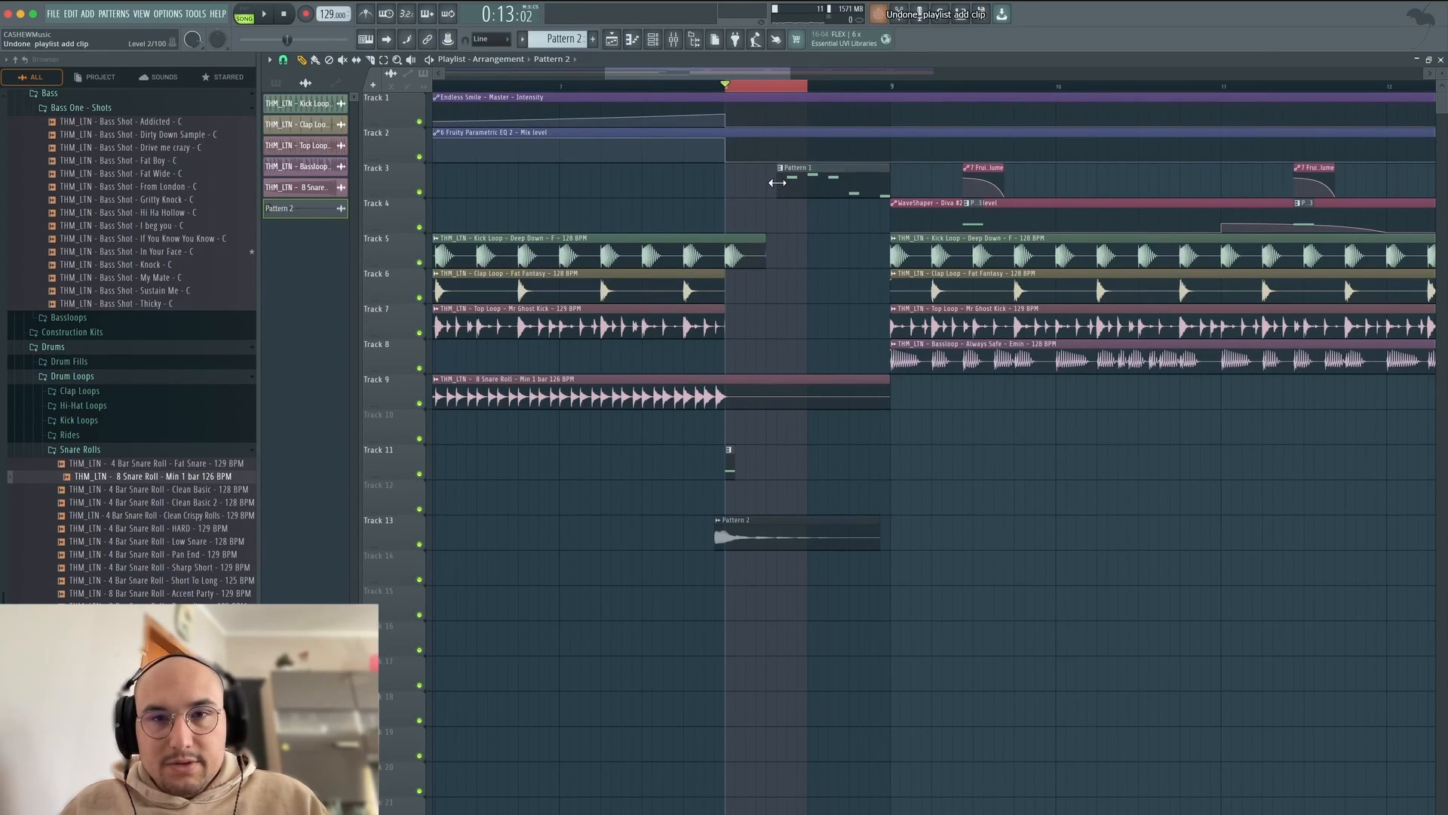
pyautogui.hotkey('ctrl', 'z')
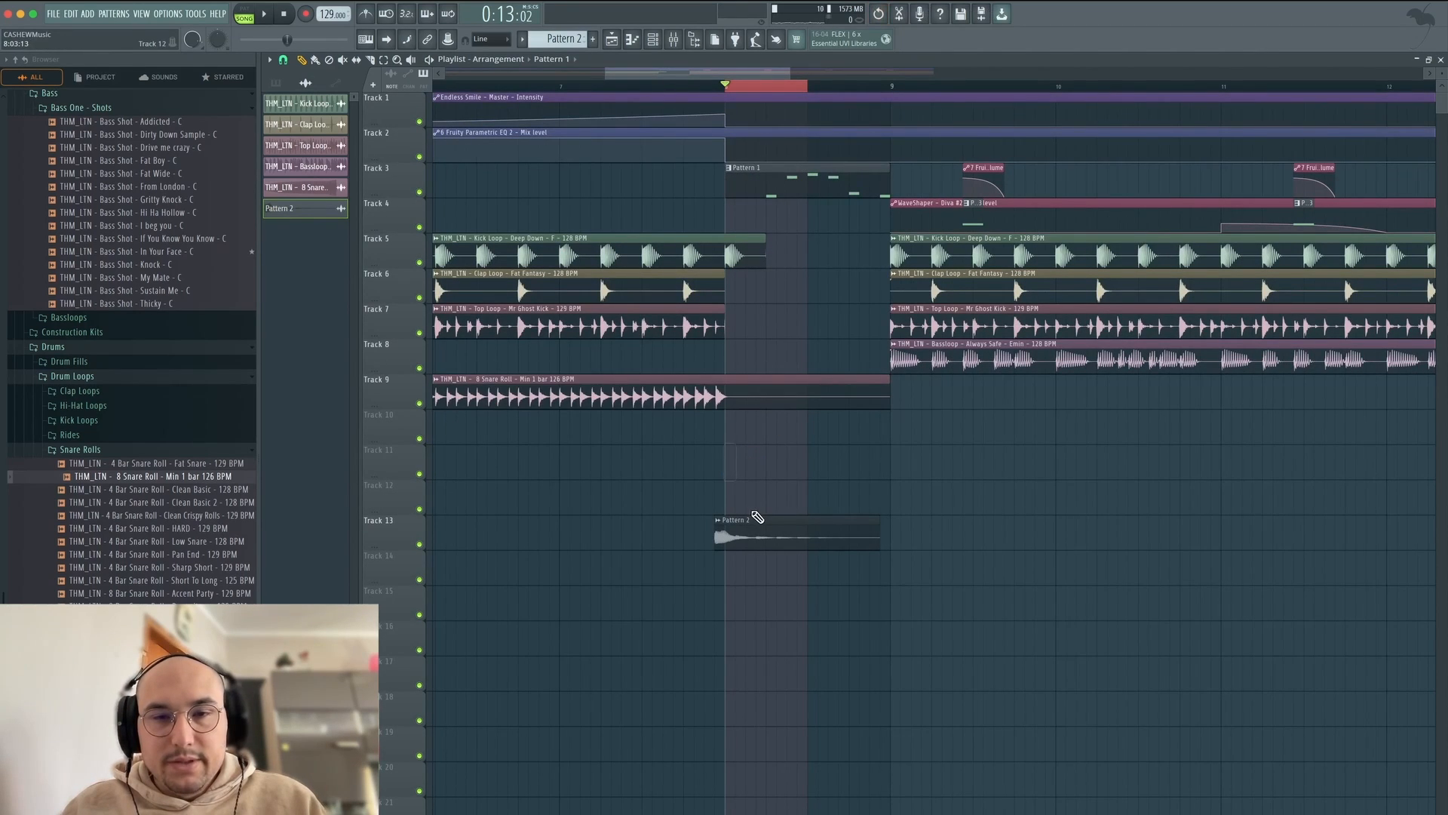
# - Move the Pattern 2 audio clip up to Track 12 so that it starts at 8:01:00
pyautogui.moveTo(754, 509); pyautogui.dragTo(757, 469)
pyautogui.moveTo(740, 537); pyautogui.dragTo(762, 501)
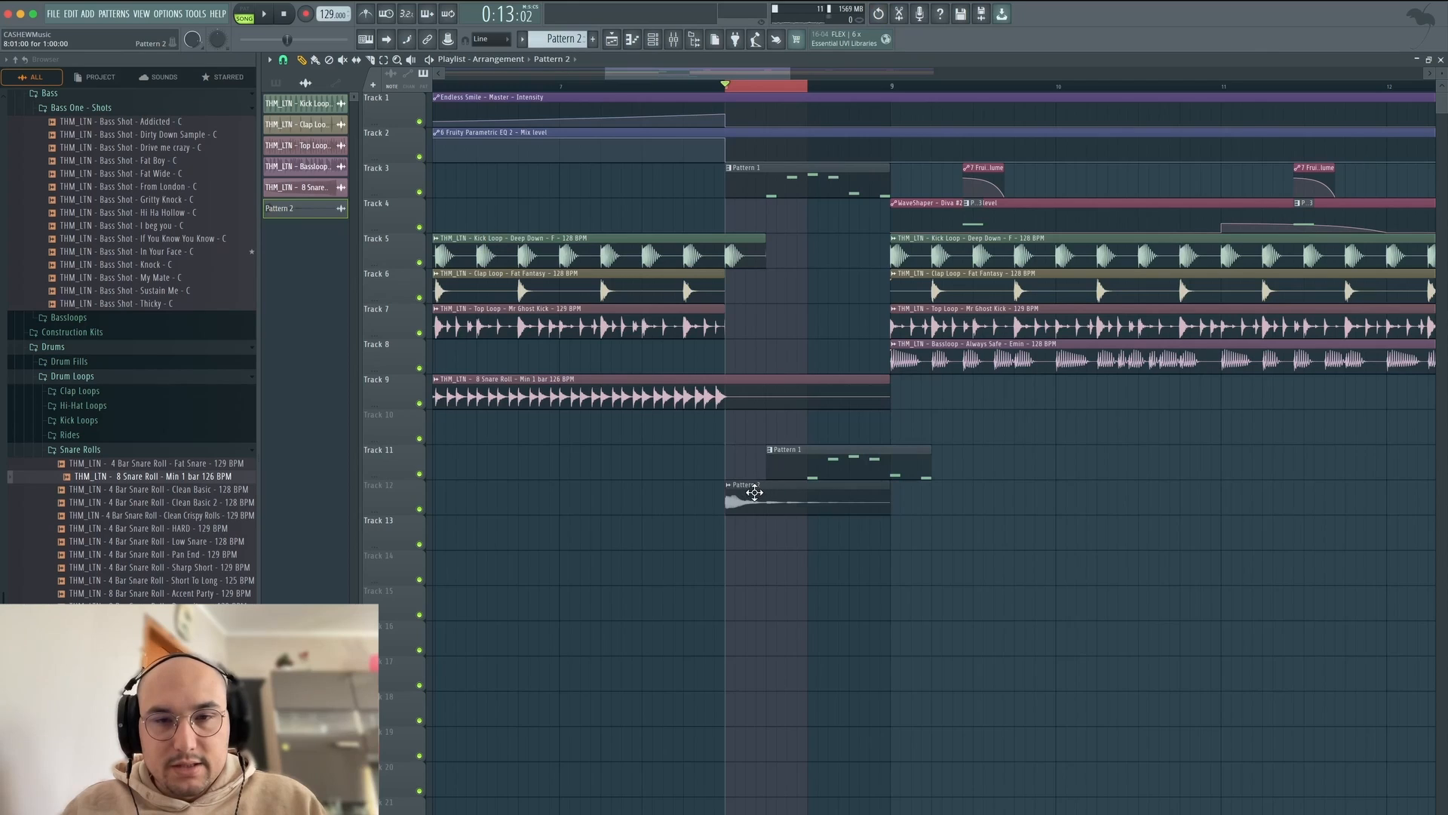
# - Remove the leftover Pattern 1 clip from Track 11 and open the Pattern 2 audio sample in Edison for editing
pyautogui.rightClick(775, 474)
pyautogui.doubleClick(743, 485)
pyautogui.rightClick(597, 337)
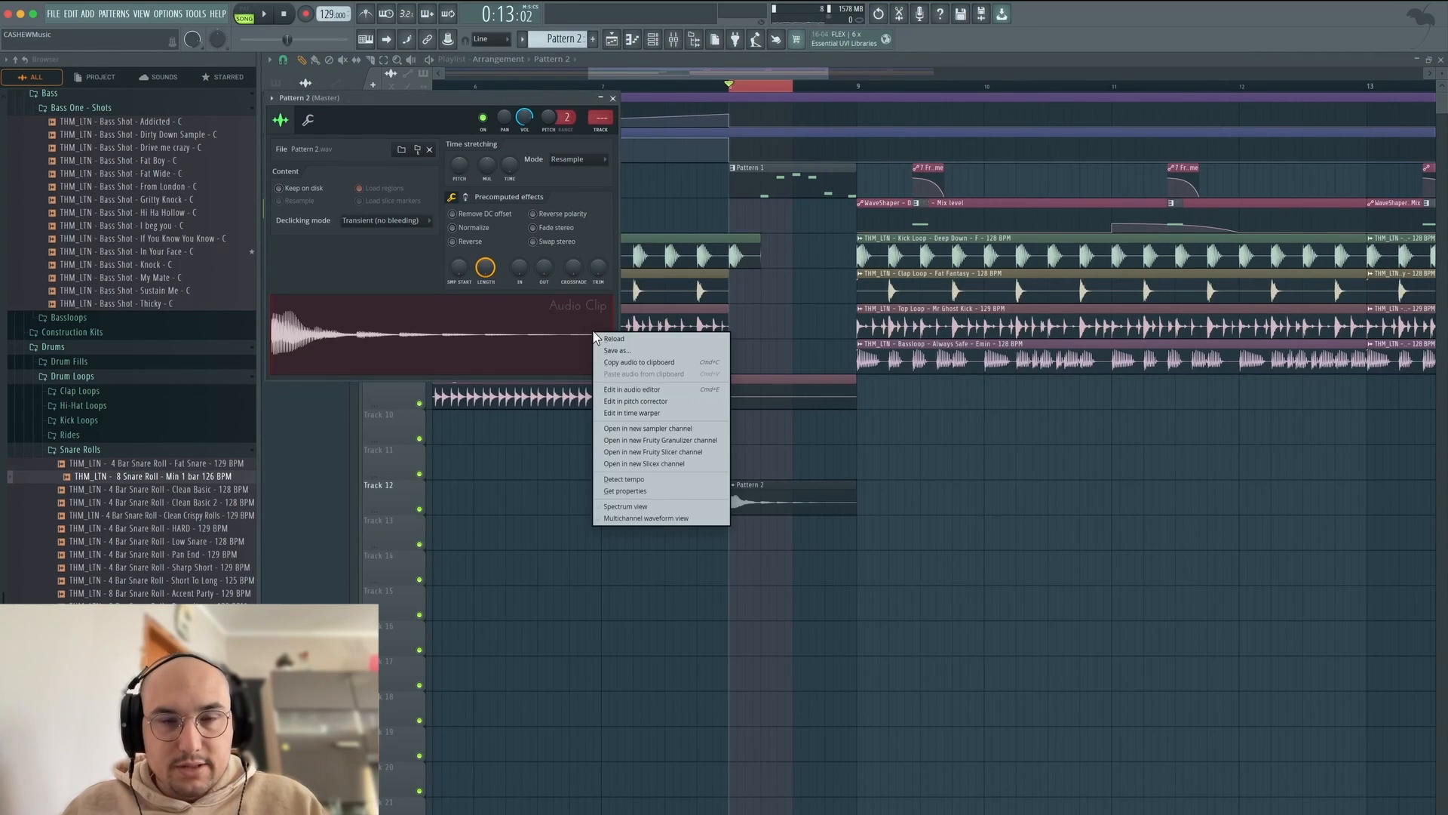
pyautogui.click(631, 389)
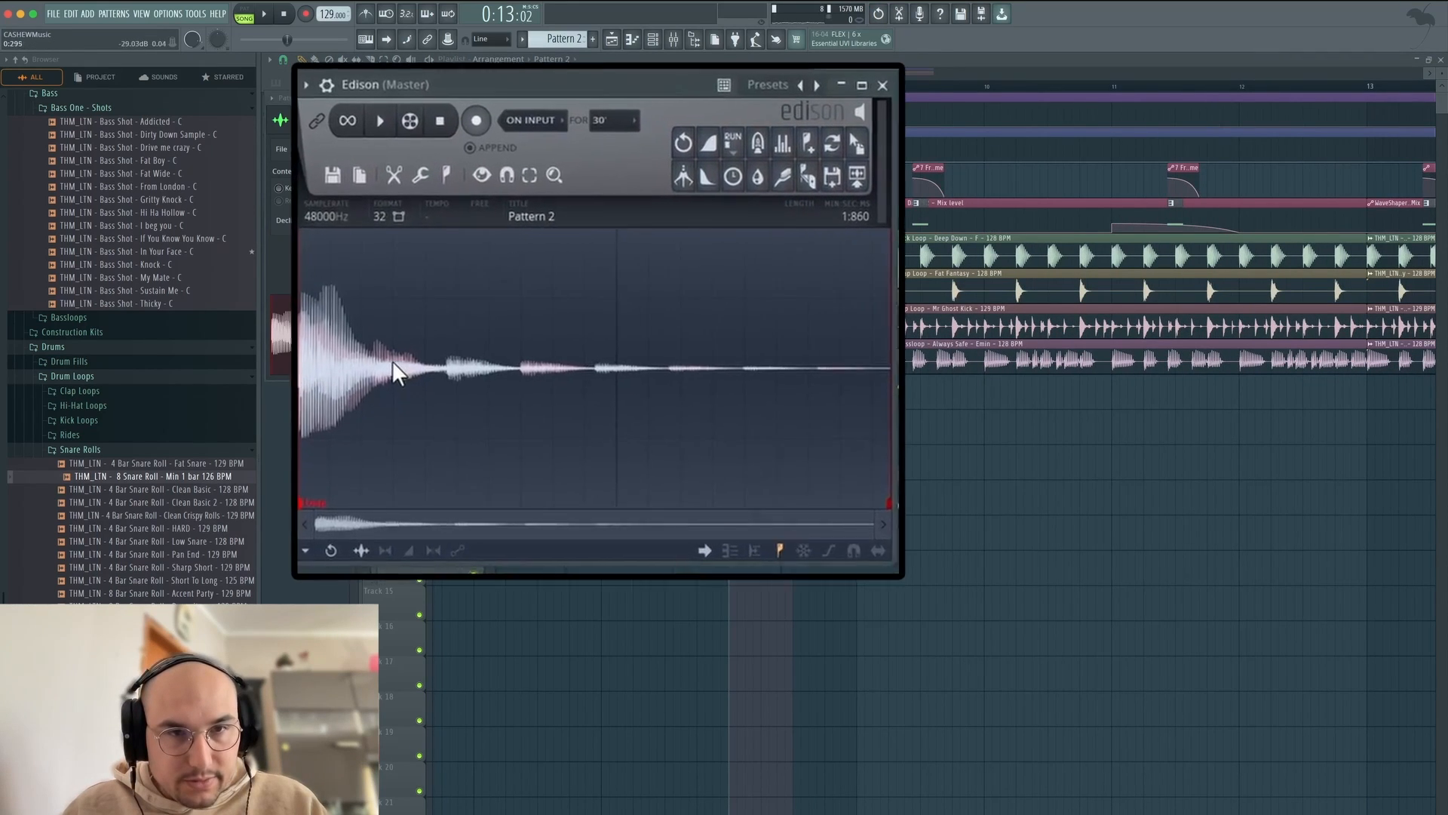
# - Cut the sample's long tail so about 0.235 s remains, fade out its end and audition it
pyautogui.press('Delete')
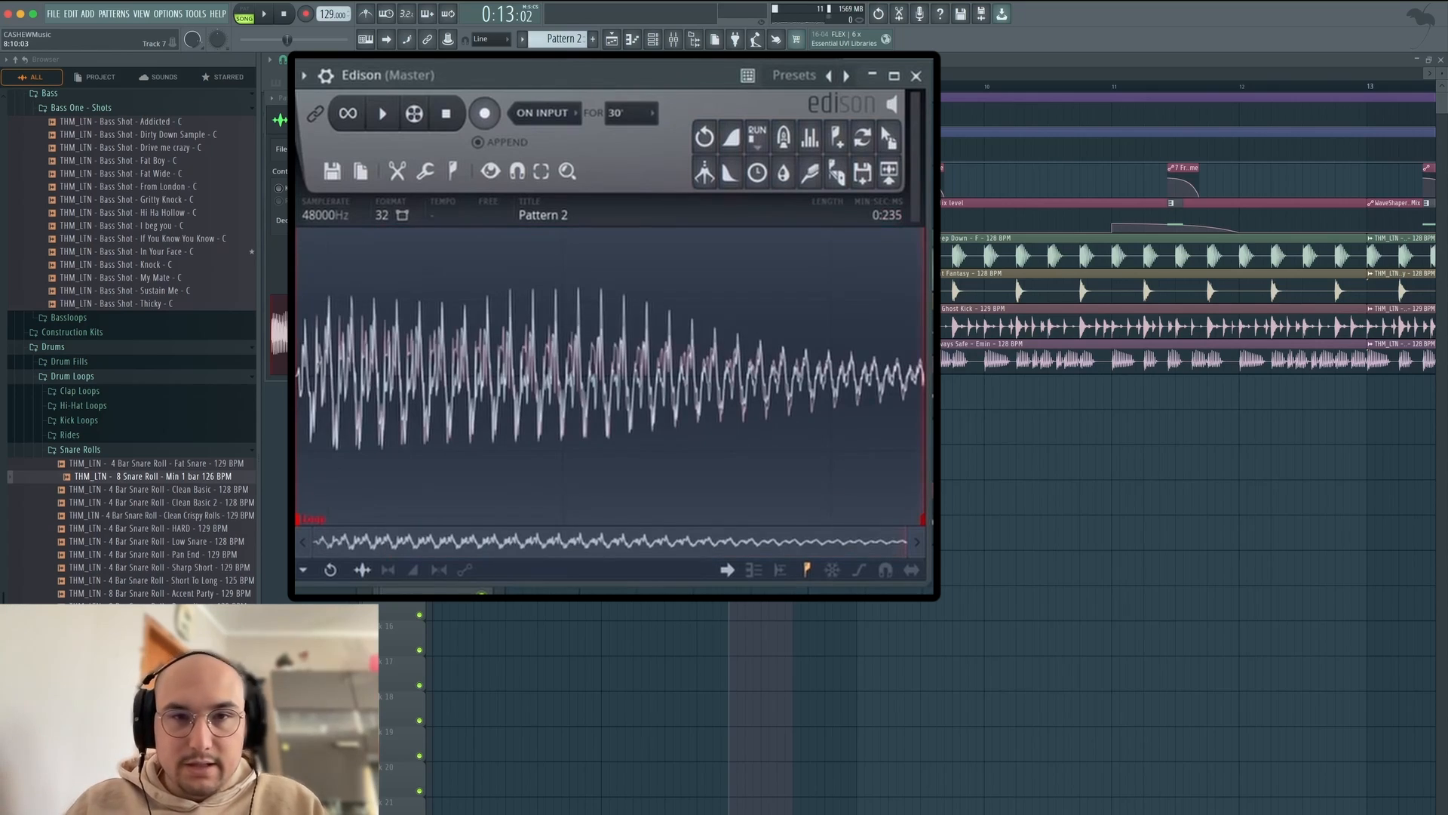
pyautogui.click(729, 173)
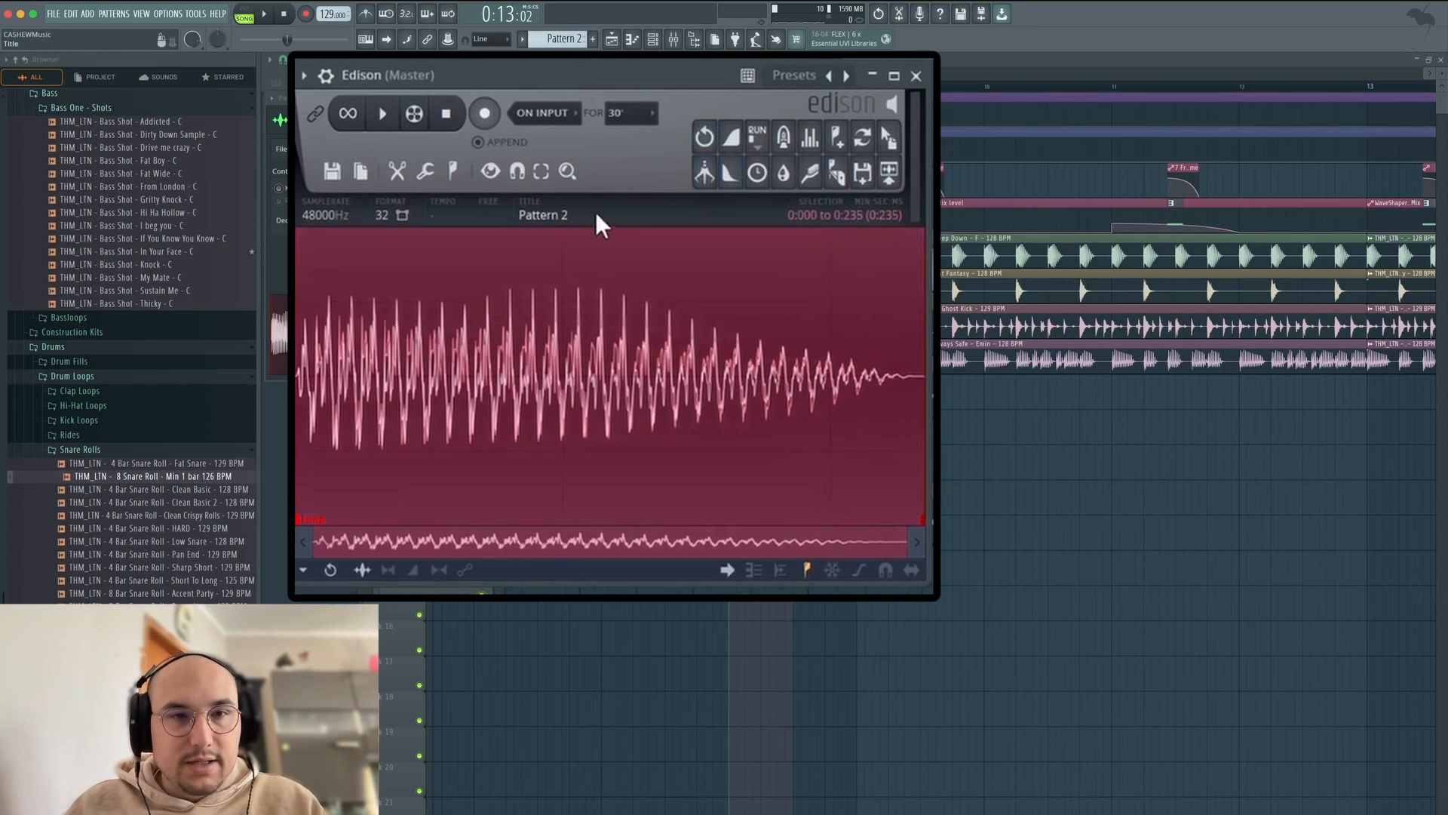
pyautogui.click(407, 113)
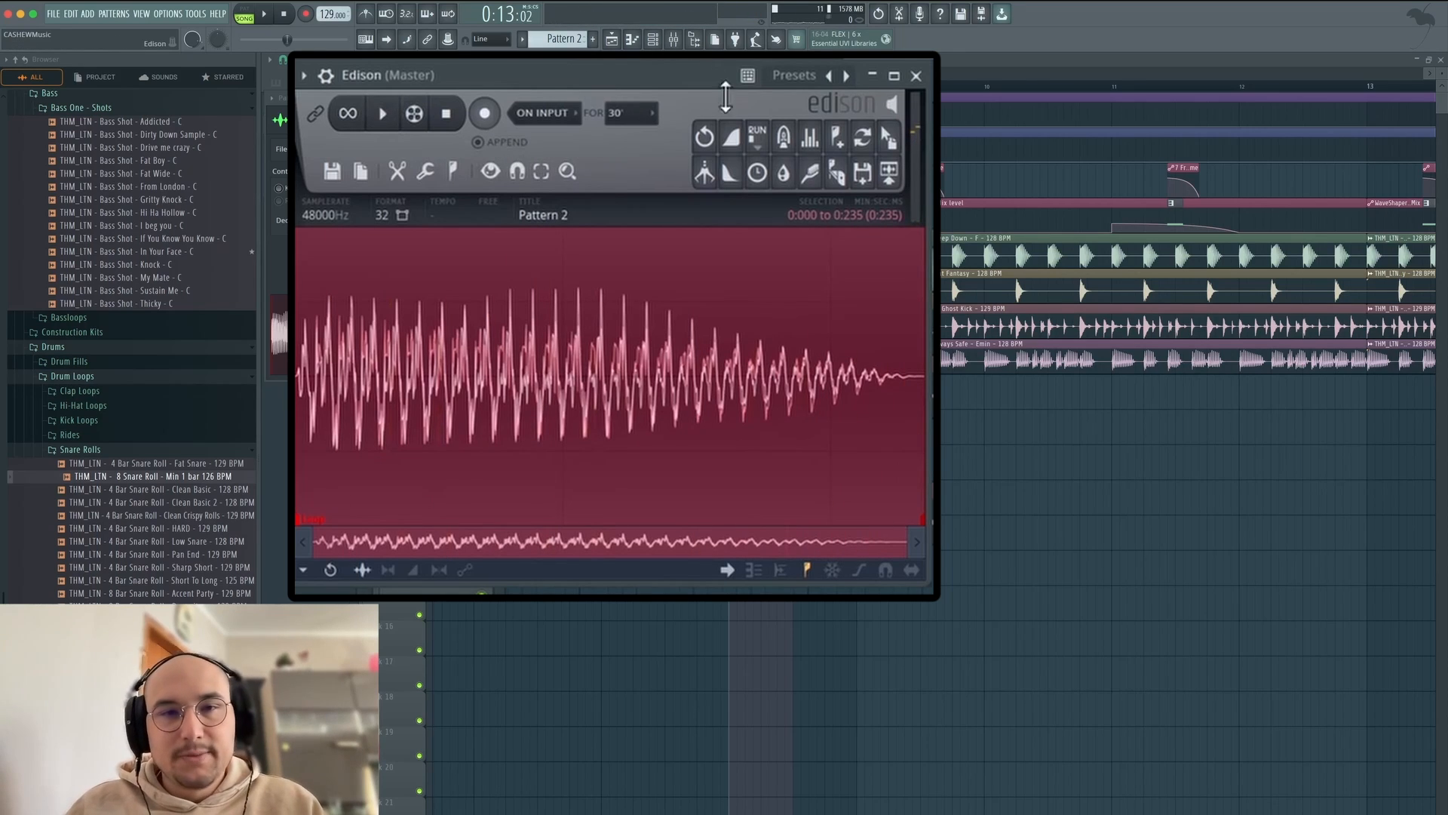
# - Place the trimmed sample on Track 13 at the start of bar 8 and delete the original Pattern 2 clip from Track 12
pyautogui.moveTo(726, 97); pyautogui.dragTo(729, 537)
pyautogui.rightClick(753, 491)
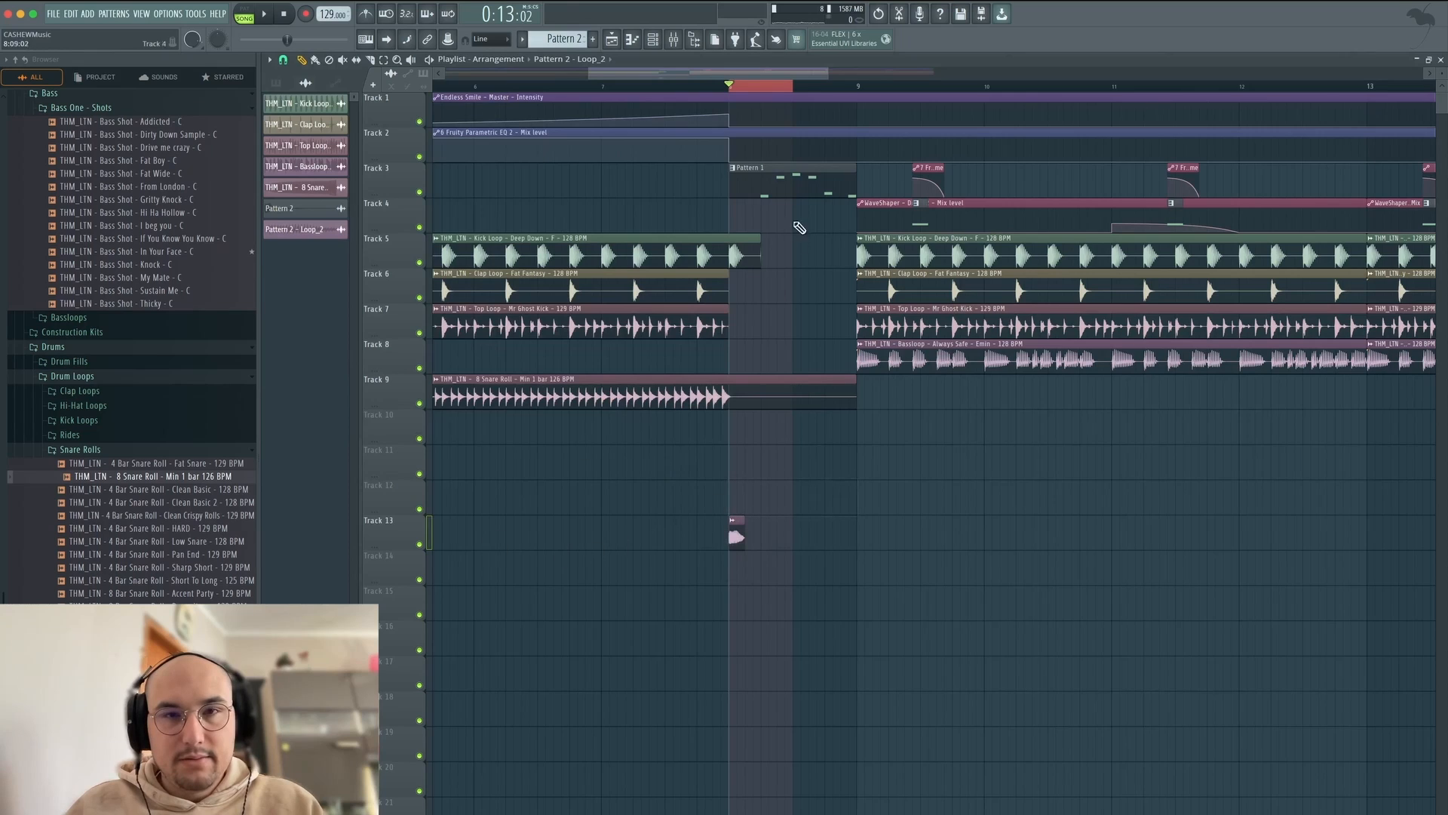
# - Extend the playlist time selection to the end of bar 8, solo Track 13 and move its short clip to bar 7
pyautogui.moveTo(798, 96); pyautogui.dragTo(857, 129)
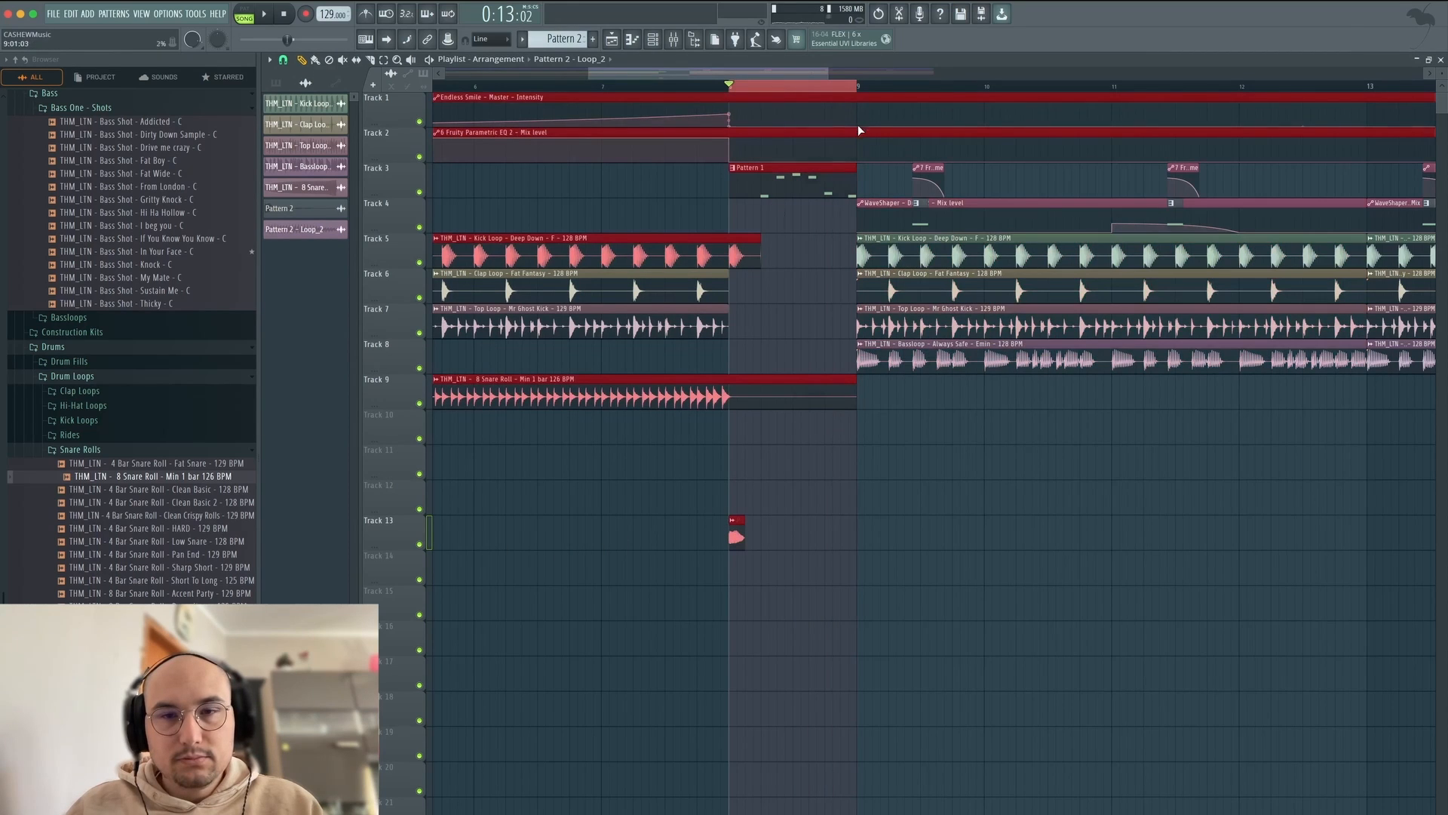
pyautogui.rightClick(419, 544)
pyautogui.scroll(-3, 623, 457)
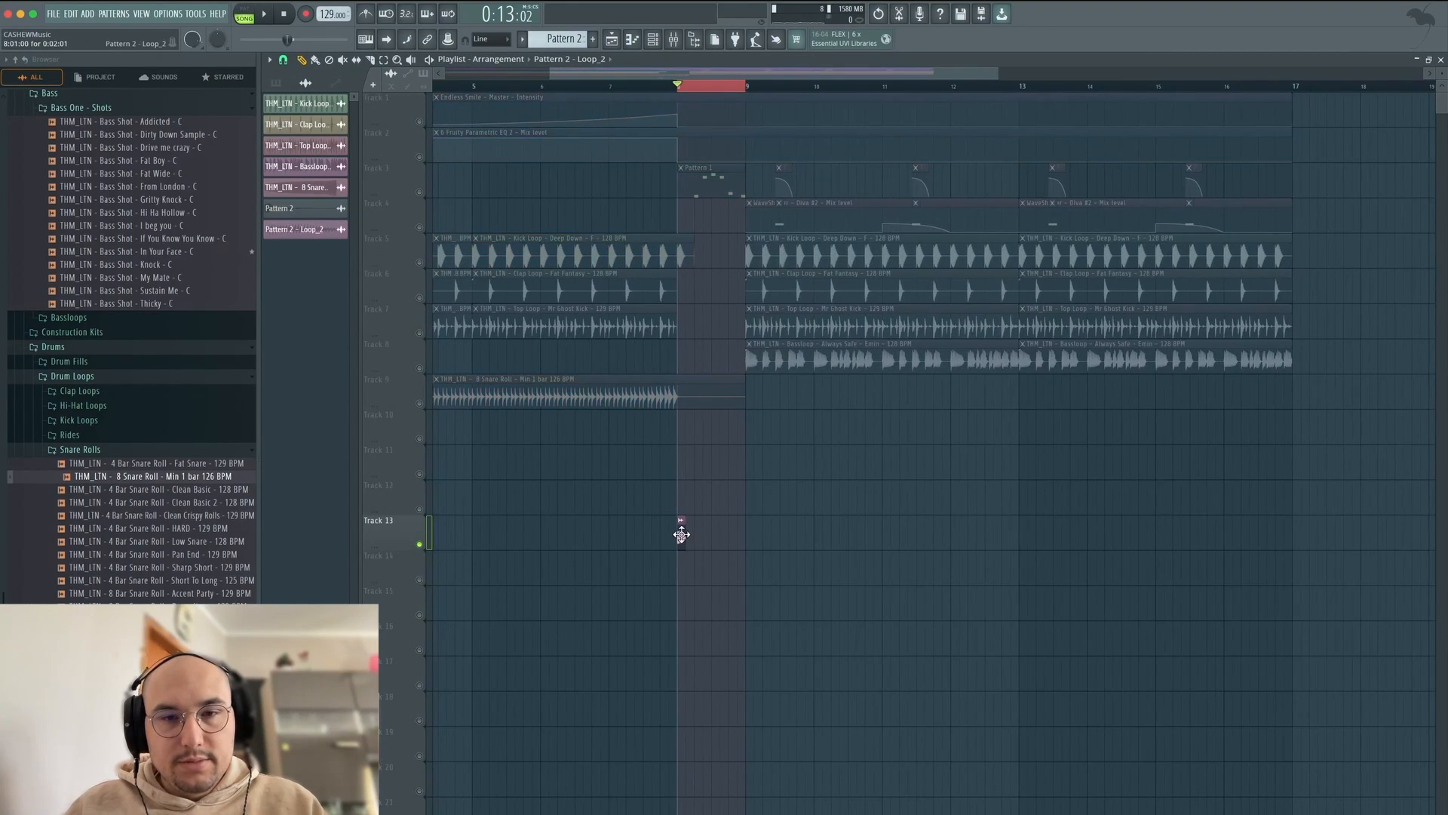
pyautogui.moveTo(685, 91); pyautogui.dragTo(611, 98)
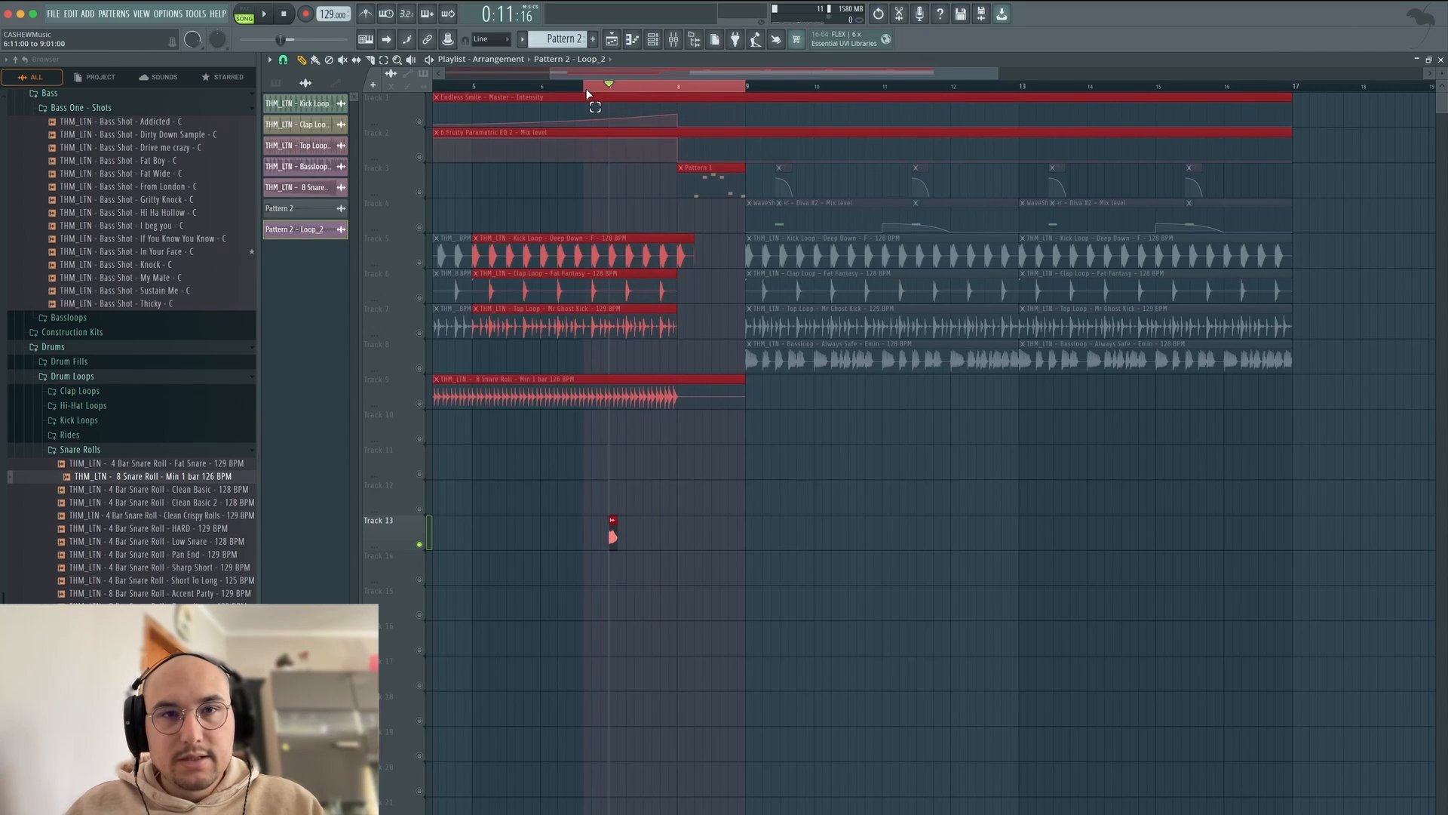
# - Audition the soloed short clip with bars 7 and 8 as the playback selection
pyautogui.press('space')
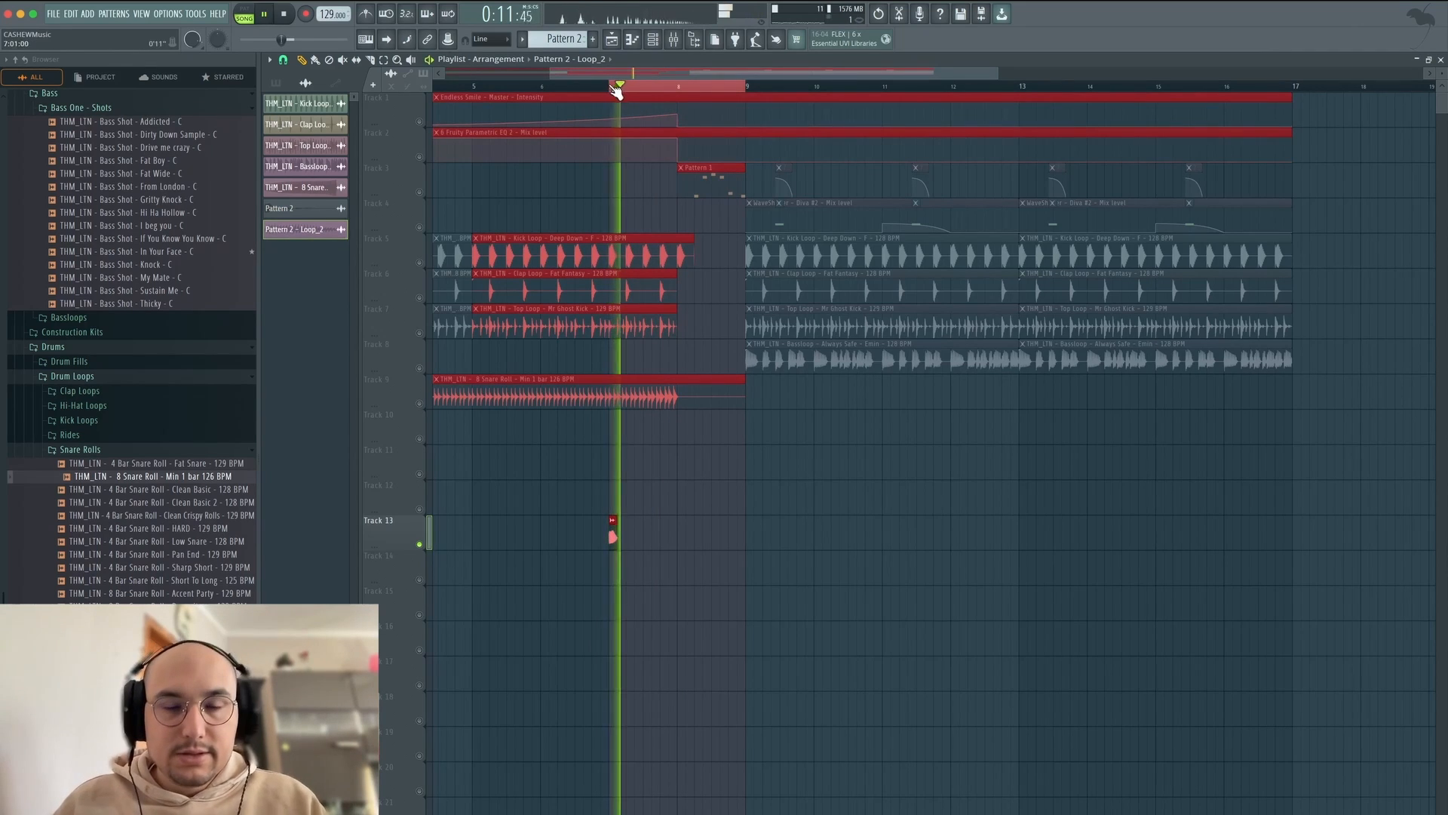
pyautogui.scroll(3, 546, 554)
pyautogui.press('space')
pyautogui.keyDown('ctrl'); pyautogui.click(708, 538); pyautogui.keyUp('ctrl')
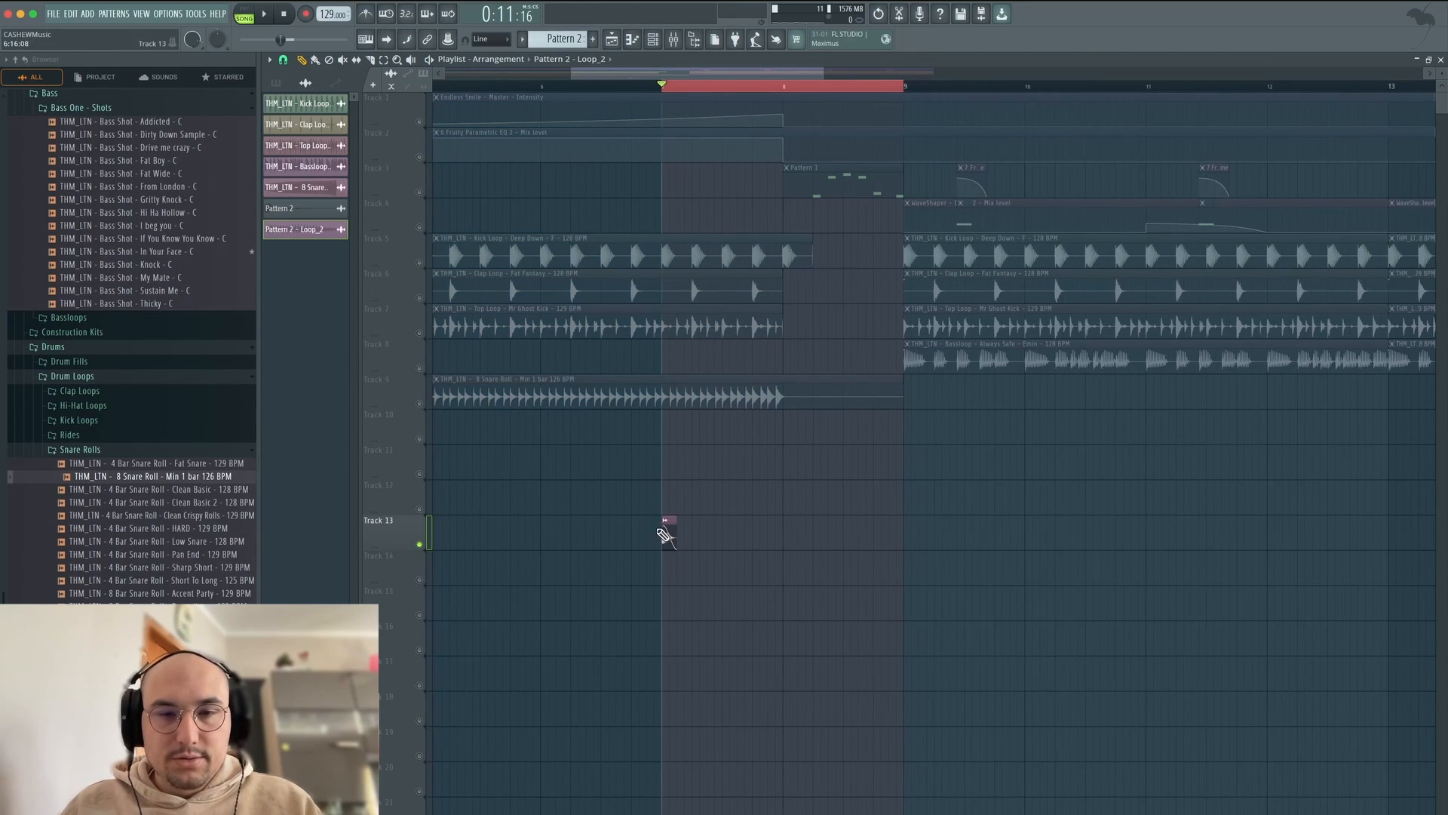
pyautogui.press('space')
pyautogui.press('space')
# - Route the Pattern 2 - Loop_2 clip to mixer insert 6 and add Fruity Reeverb 2 in its first effect slot
pyautogui.click(679, 41)
pyautogui.click(650, 325)
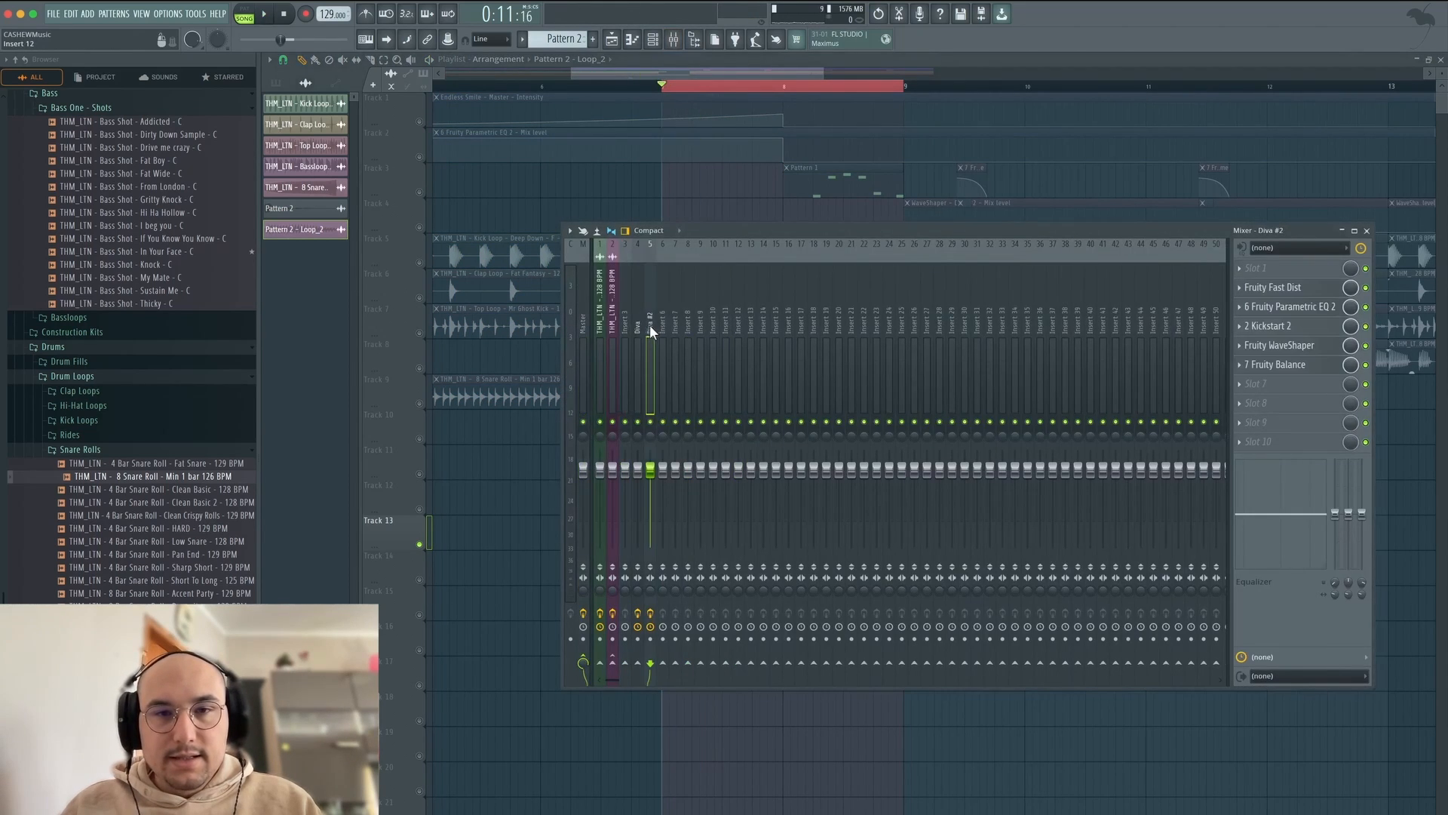
pyautogui.click(661, 325)
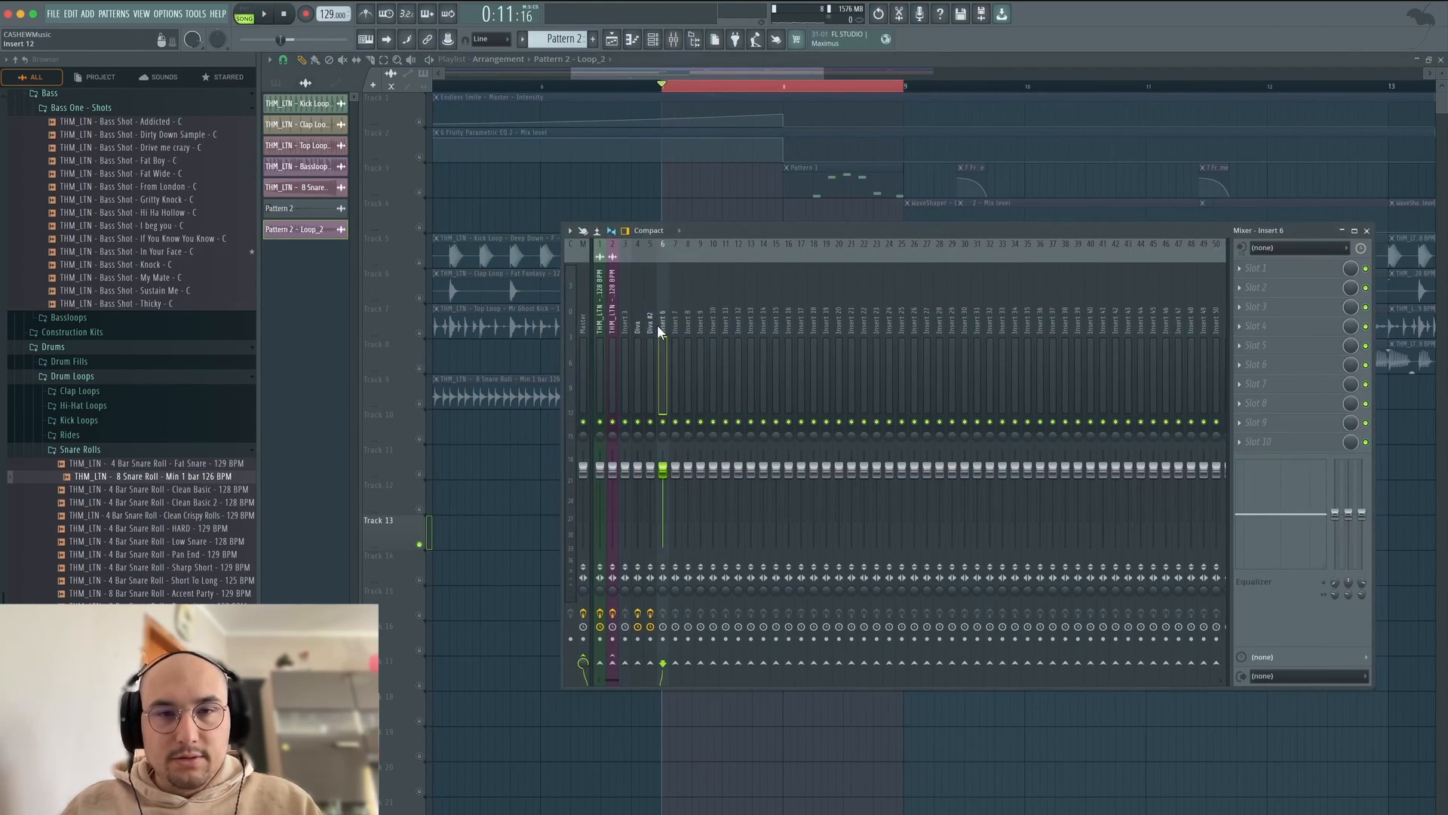
pyautogui.click(1239, 268)
pyautogui.click(1056, 423)
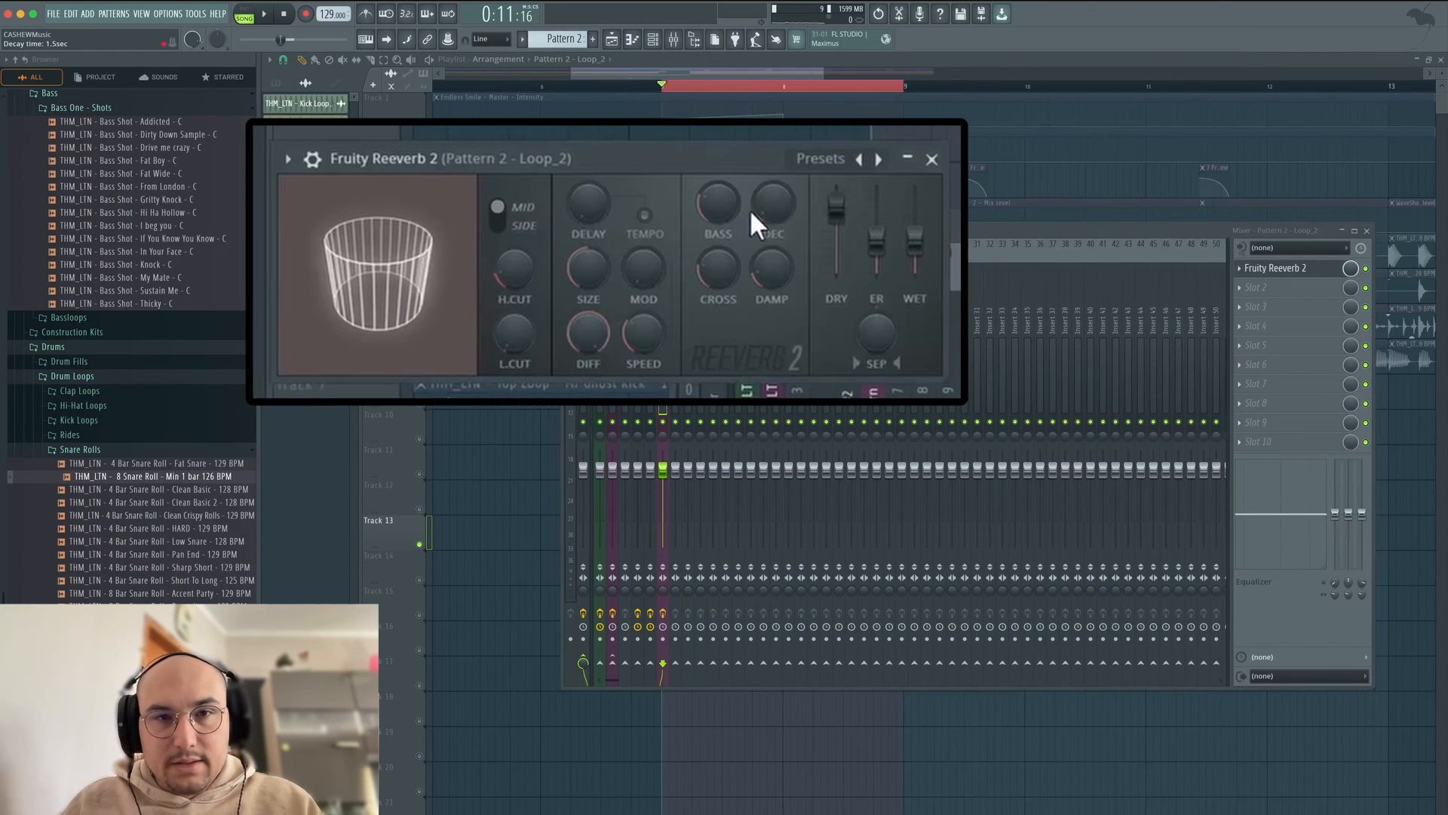
# - Set the reverb's decay to 10.8 s, raise its low cut and wet level, and lower the dry level slightly
pyautogui.moveTo(612, 218); pyautogui.dragTo(612, 185)
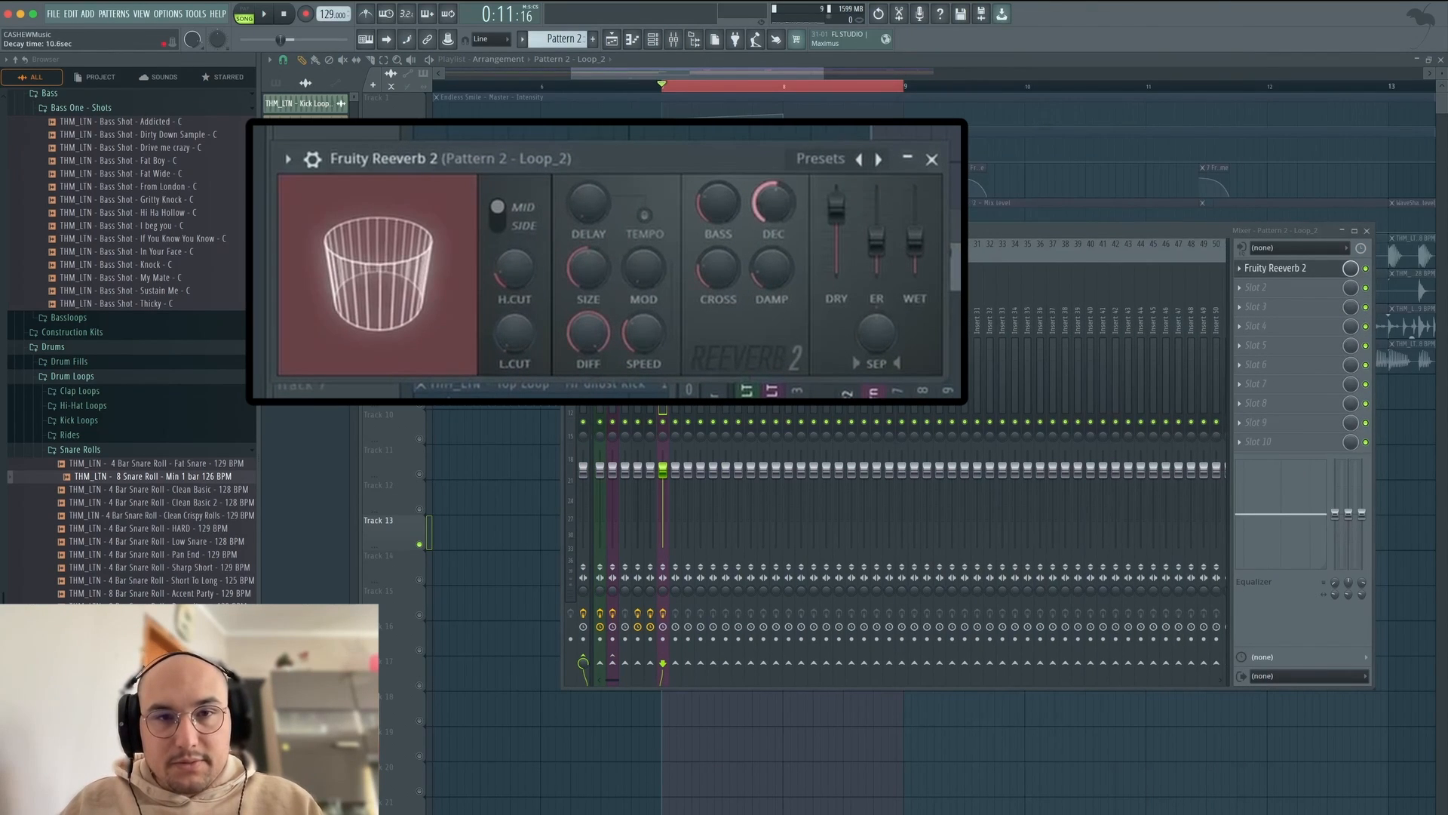
pyautogui.moveTo(514, 334); pyautogui.dragTo(514, 313)
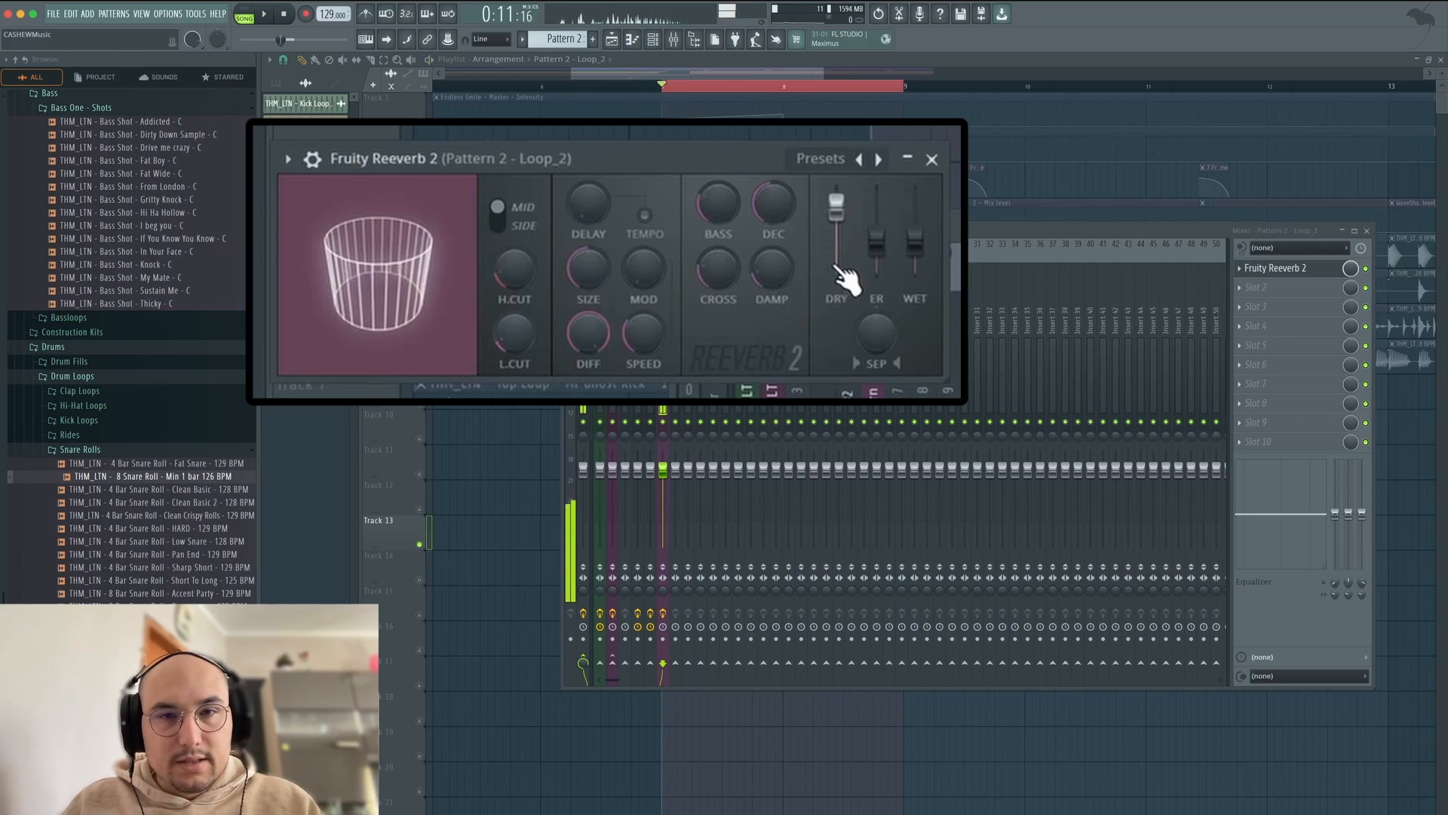
pyautogui.moveTo(915, 242); pyautogui.dragTo(915, 202)
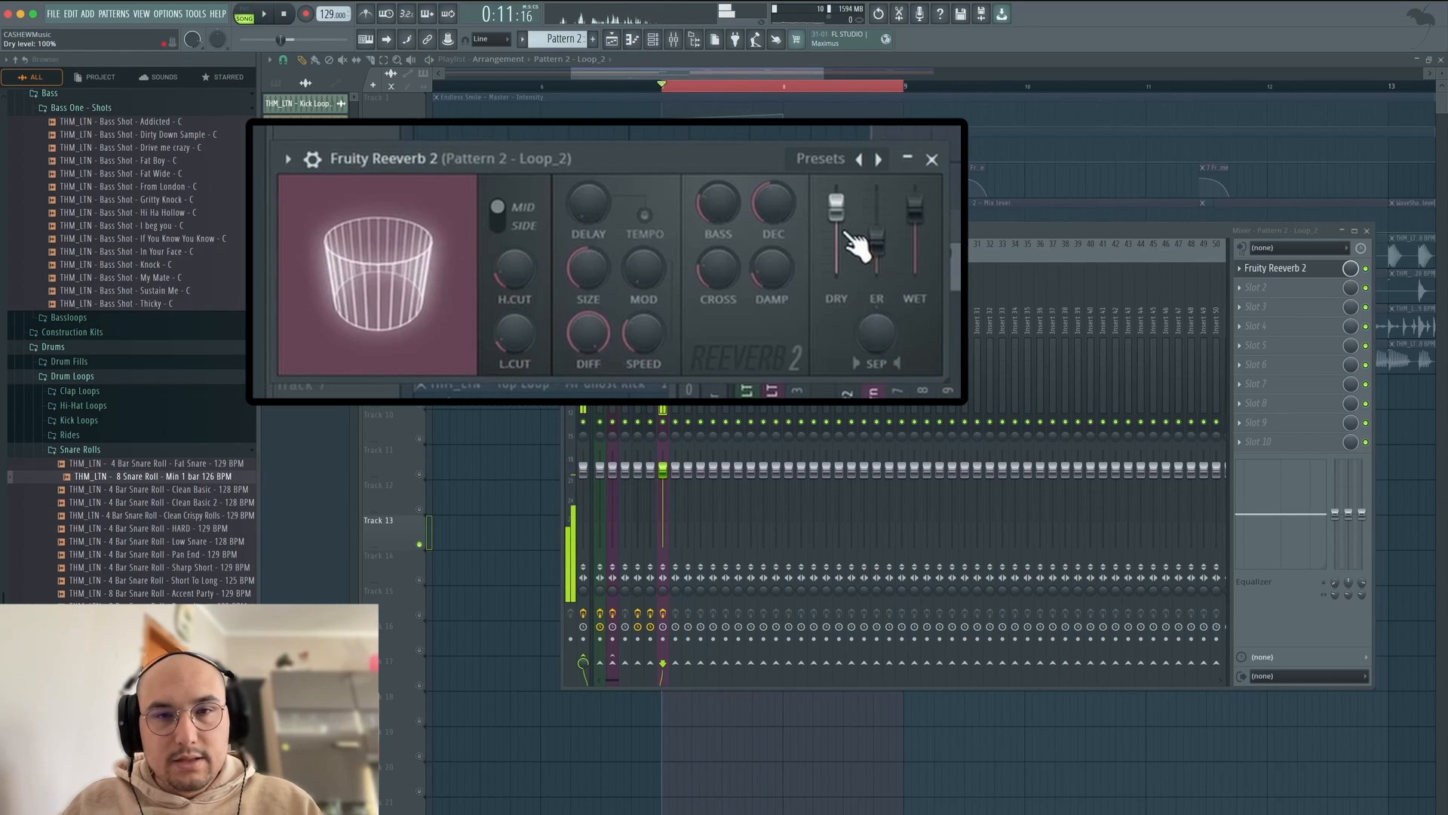
pyautogui.moveTo(847, 234); pyautogui.dragTo(857, 242)
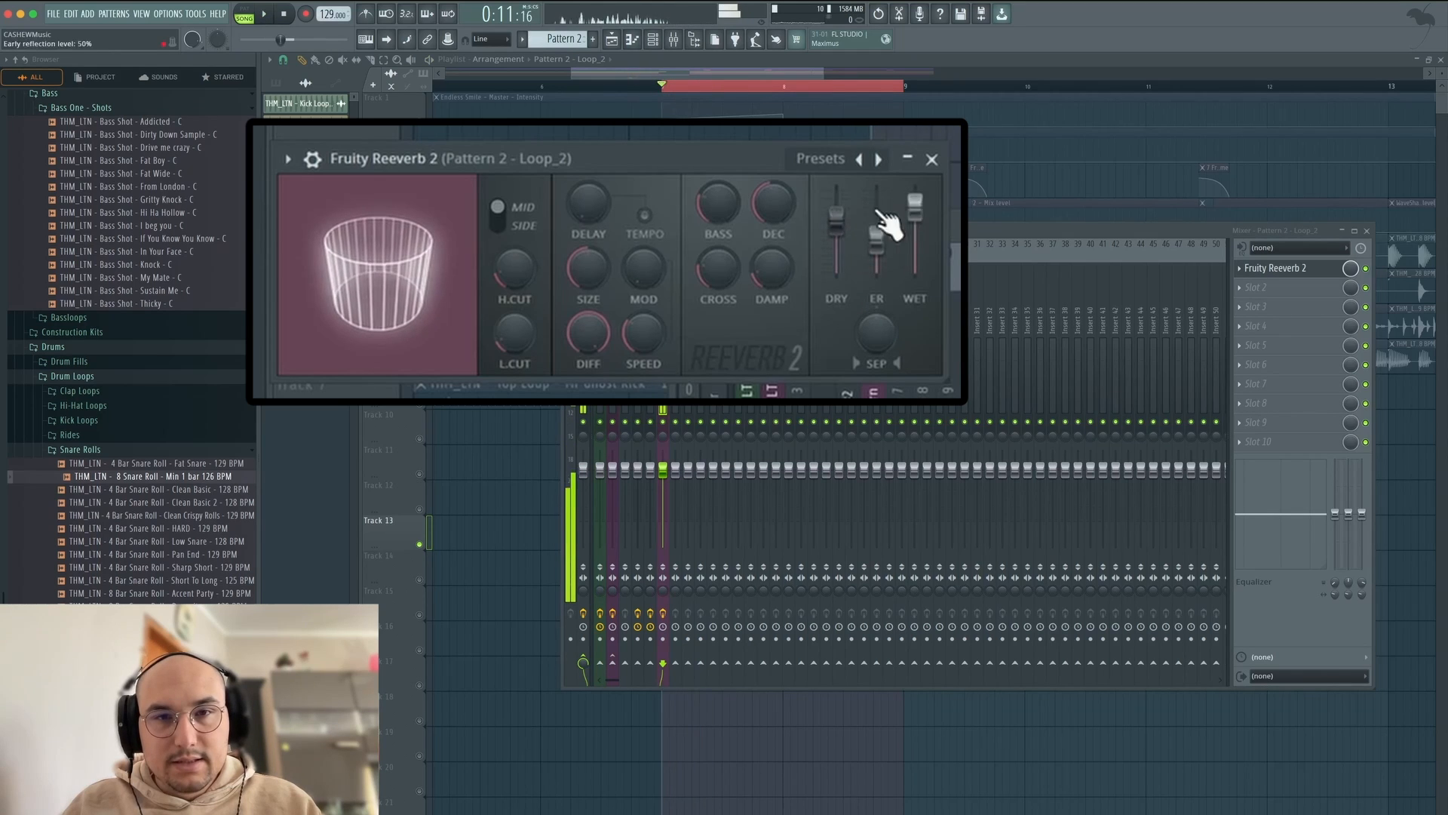
pyautogui.click(933, 160)
# - Add Fruity Parametric EQ 2 in slot 4 of the Pattern 2 - Loop_2 insert with its lowest band rolling off the lows
pyautogui.click(1259, 328)
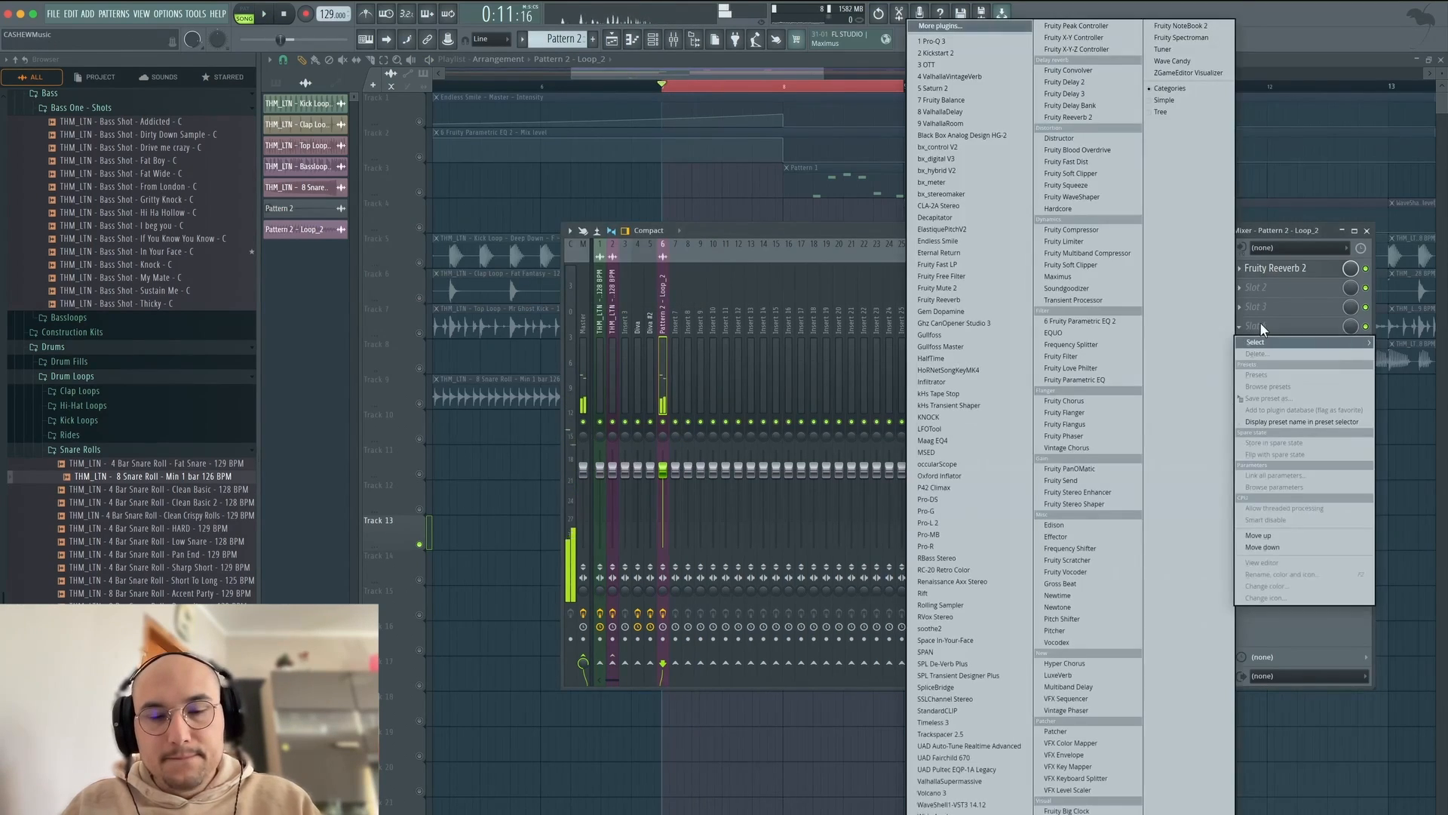
pyautogui.click(1087, 323)
pyautogui.click(650, 107)
pyautogui.click(651, 108)
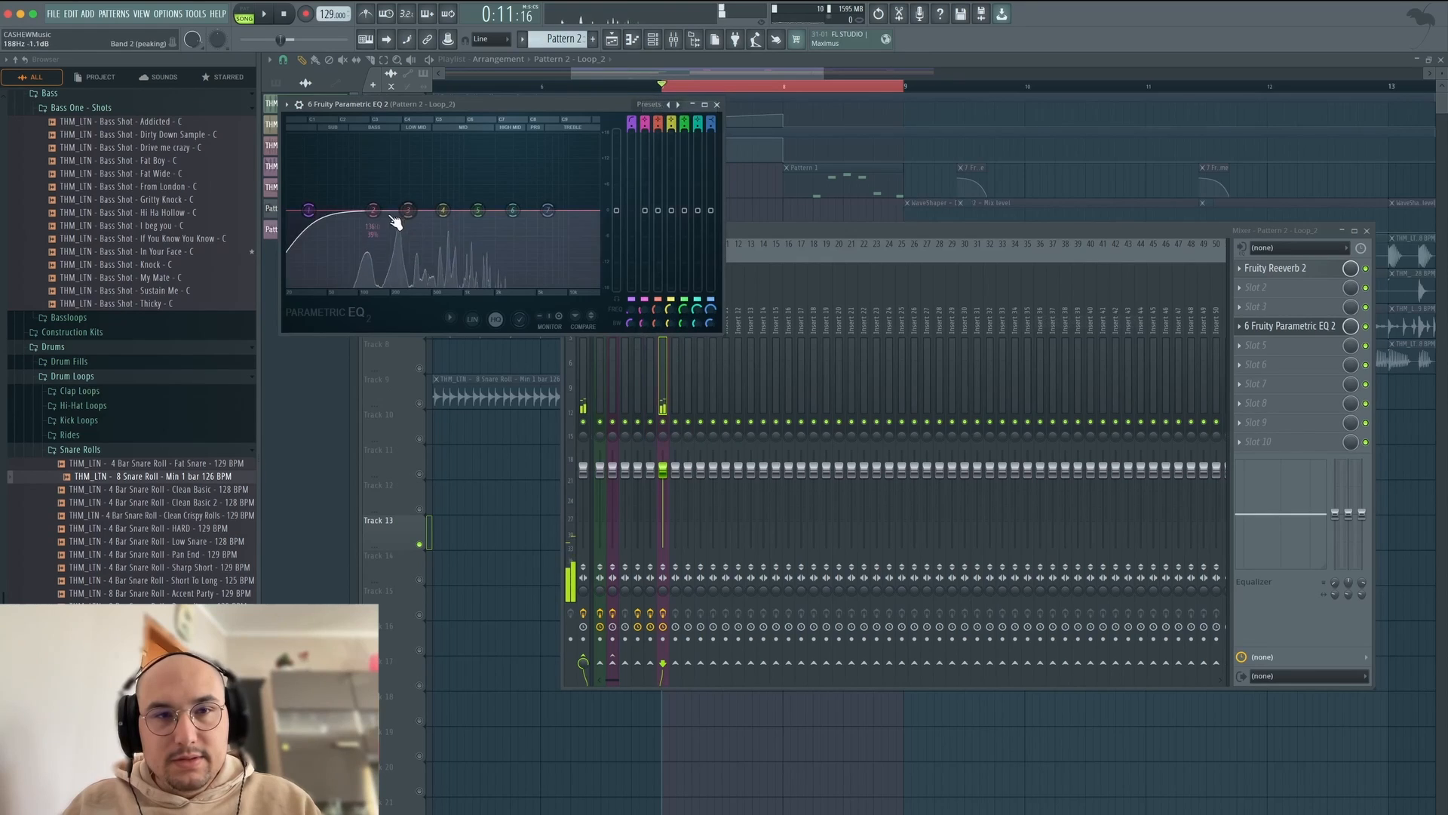
# - Shape the EQ while auditioning by slightly boosting the mid and high bands of the reverberated note
pyautogui.press('space')
pyautogui.moveTo(331, 214); pyautogui.dragTo(474, 194)
pyautogui.press('space')
pyautogui.press('space')
pyautogui.moveTo(513, 211); pyautogui.dragTo(518, 203)
pyautogui.moveTo(547, 211); pyautogui.dragTo(552, 200)
pyautogui.press('space')
pyautogui.press('space')
pyautogui.moveTo(519, 203); pyautogui.dragTo(516, 202)
pyautogui.moveTo(443, 210); pyautogui.dragTo(443, 203)
pyautogui.press('space')
pyautogui.press('Escape')
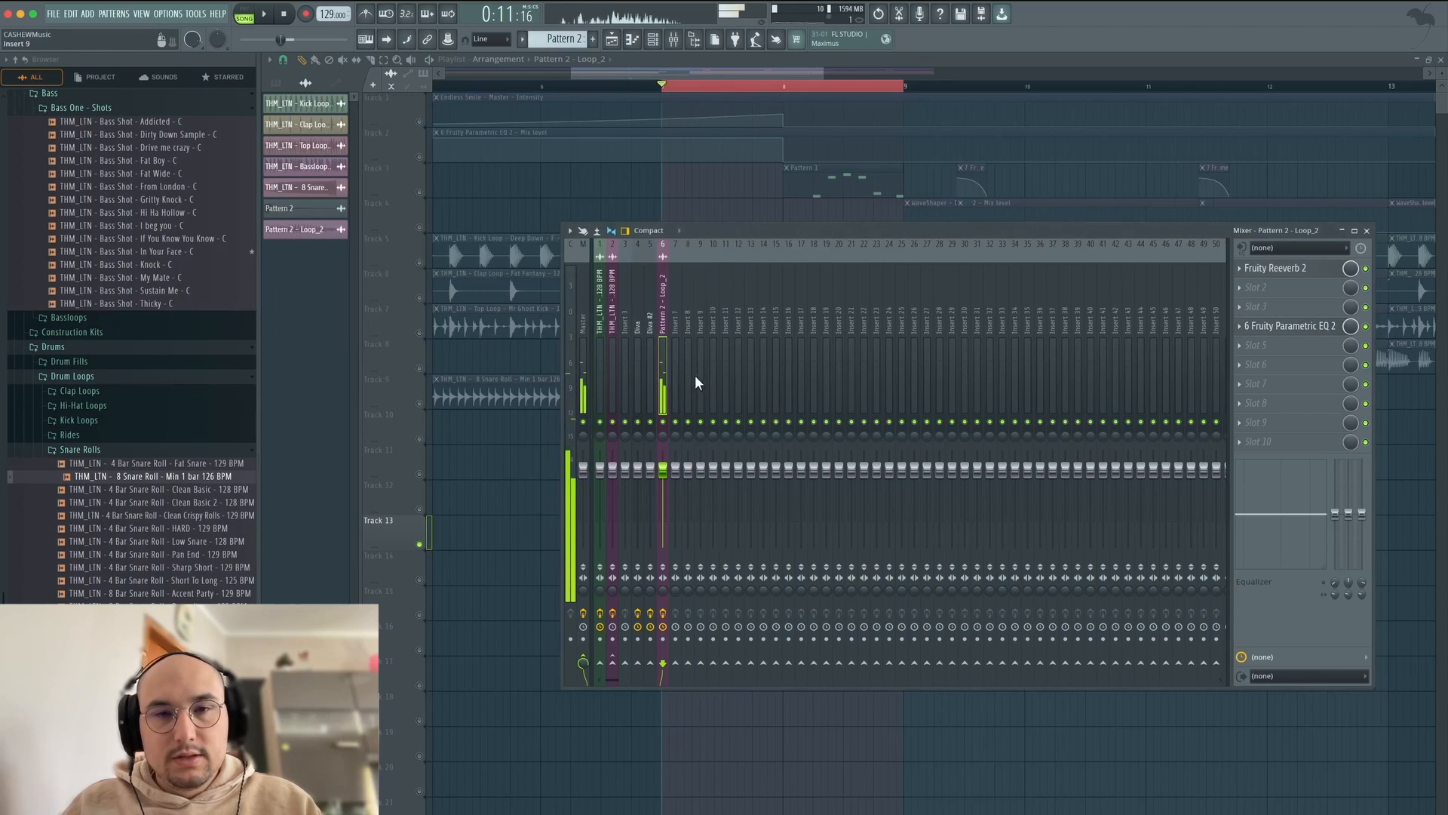
pyautogui.press('Escape')
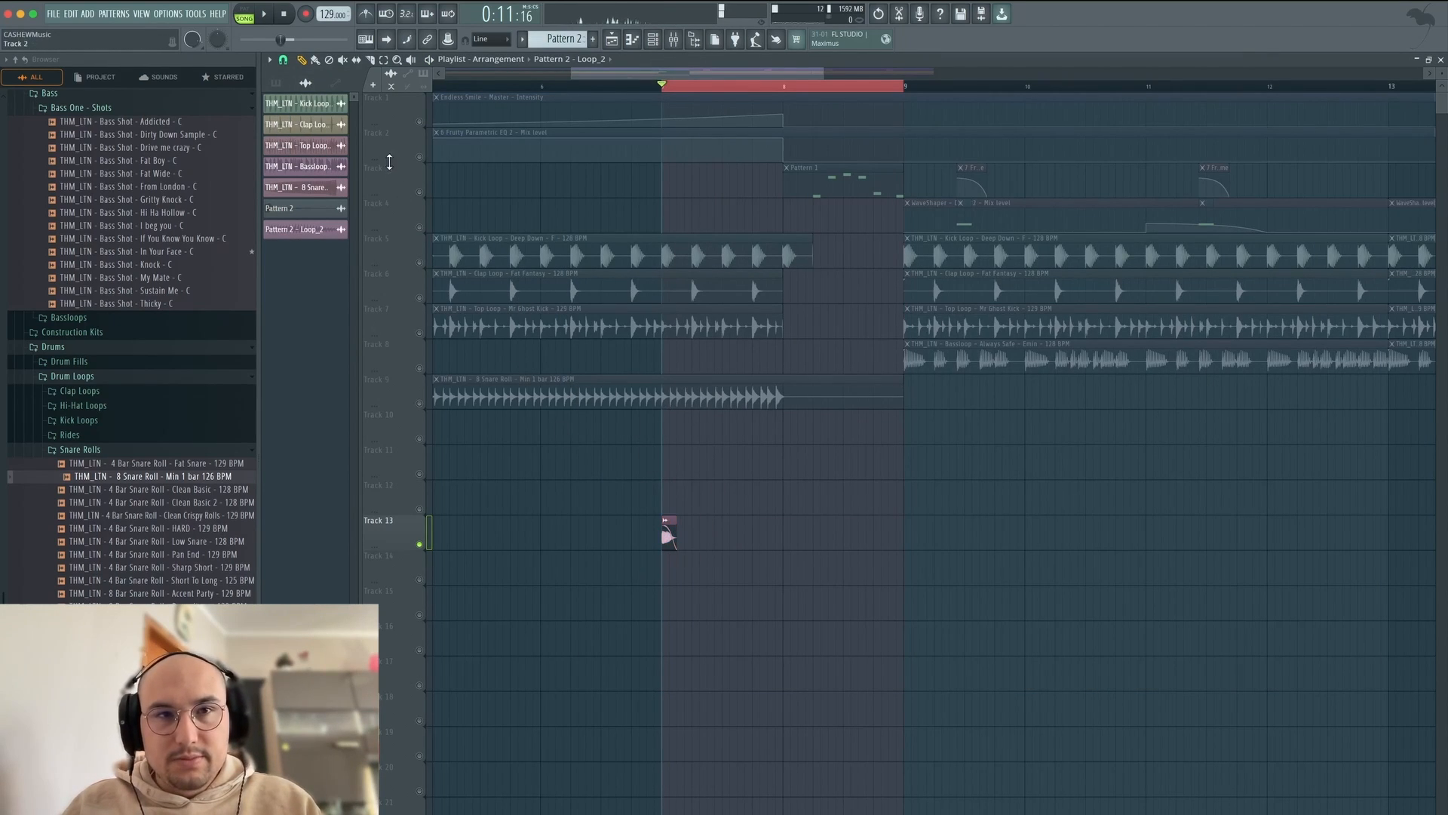
# - Open Edison on the Master track, start a new empty sample and set recording to On Play
pyautogui.click(672, 42)
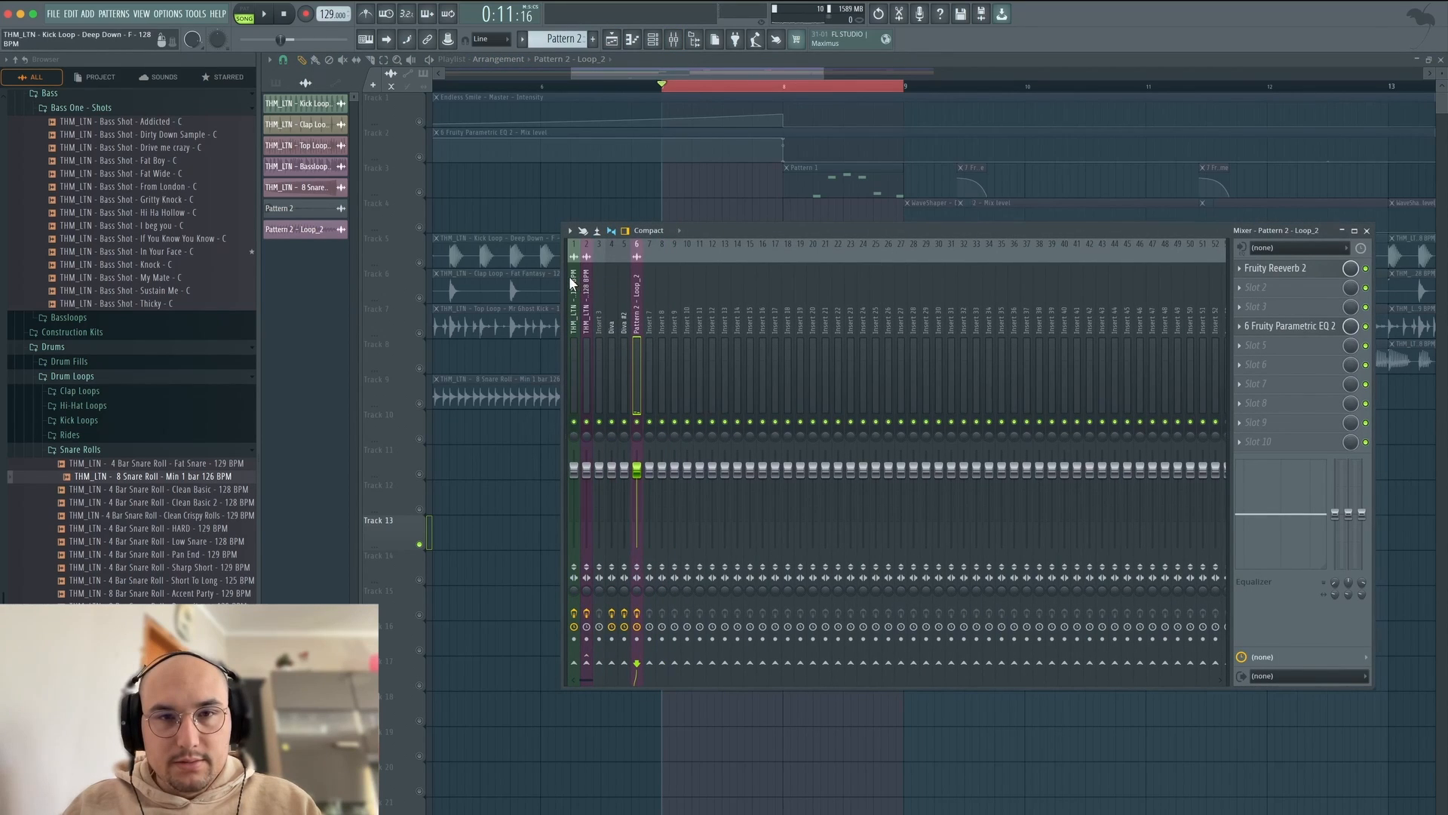
pyautogui.click(571, 283)
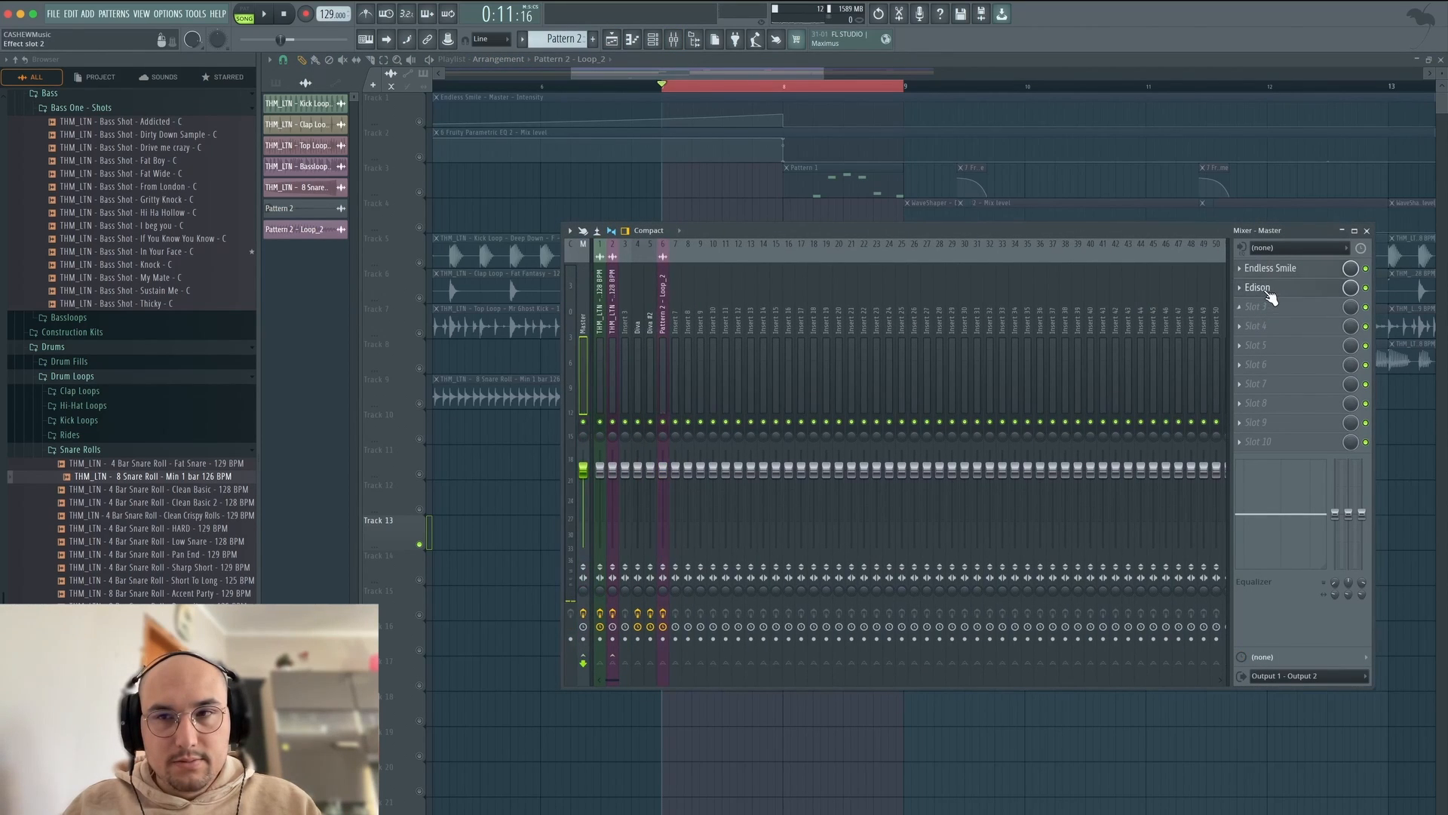
pyautogui.click(1257, 287)
pyautogui.rightClick(578, 259)
pyautogui.click(636, 264)
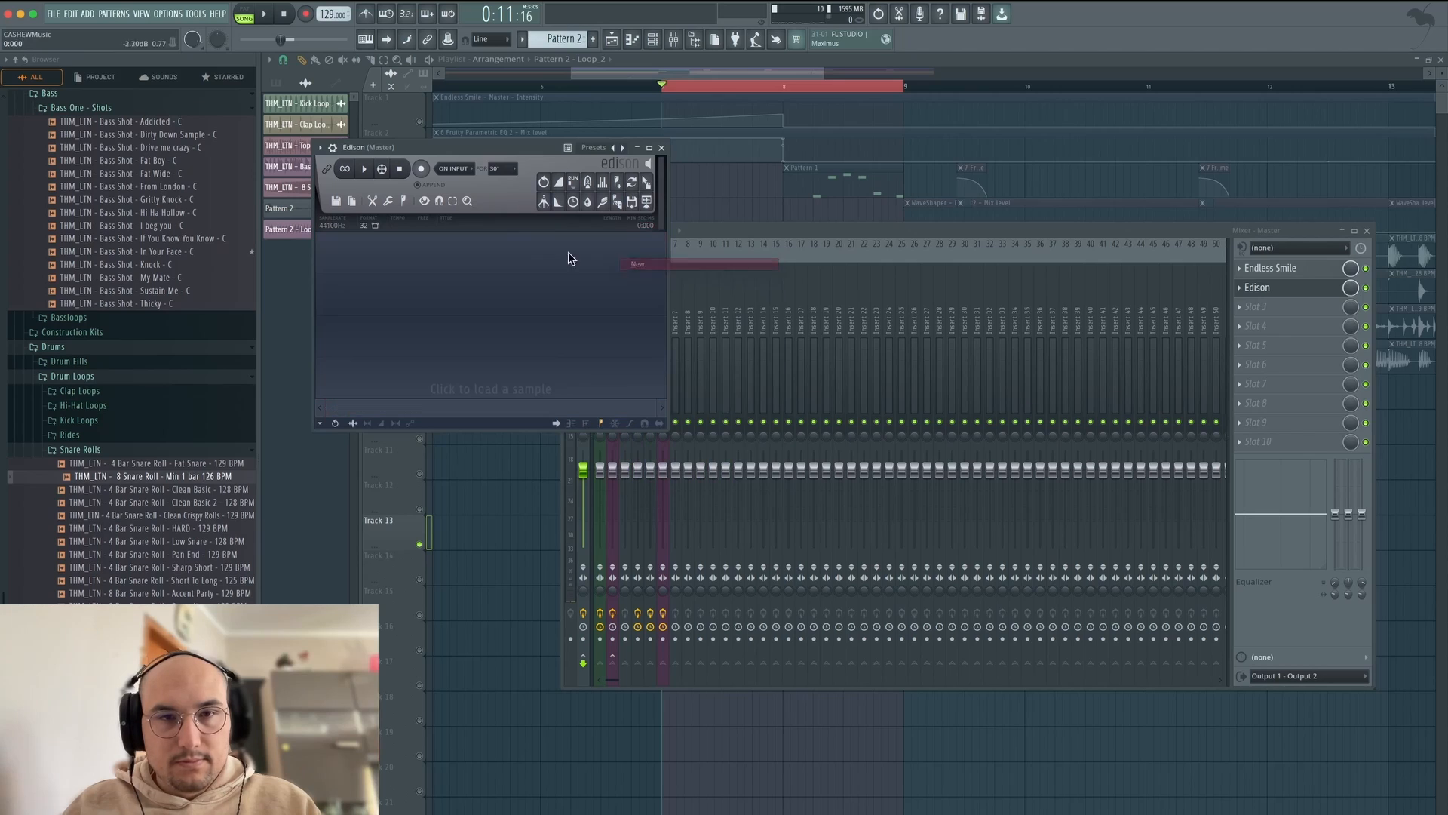
pyautogui.click(453, 168)
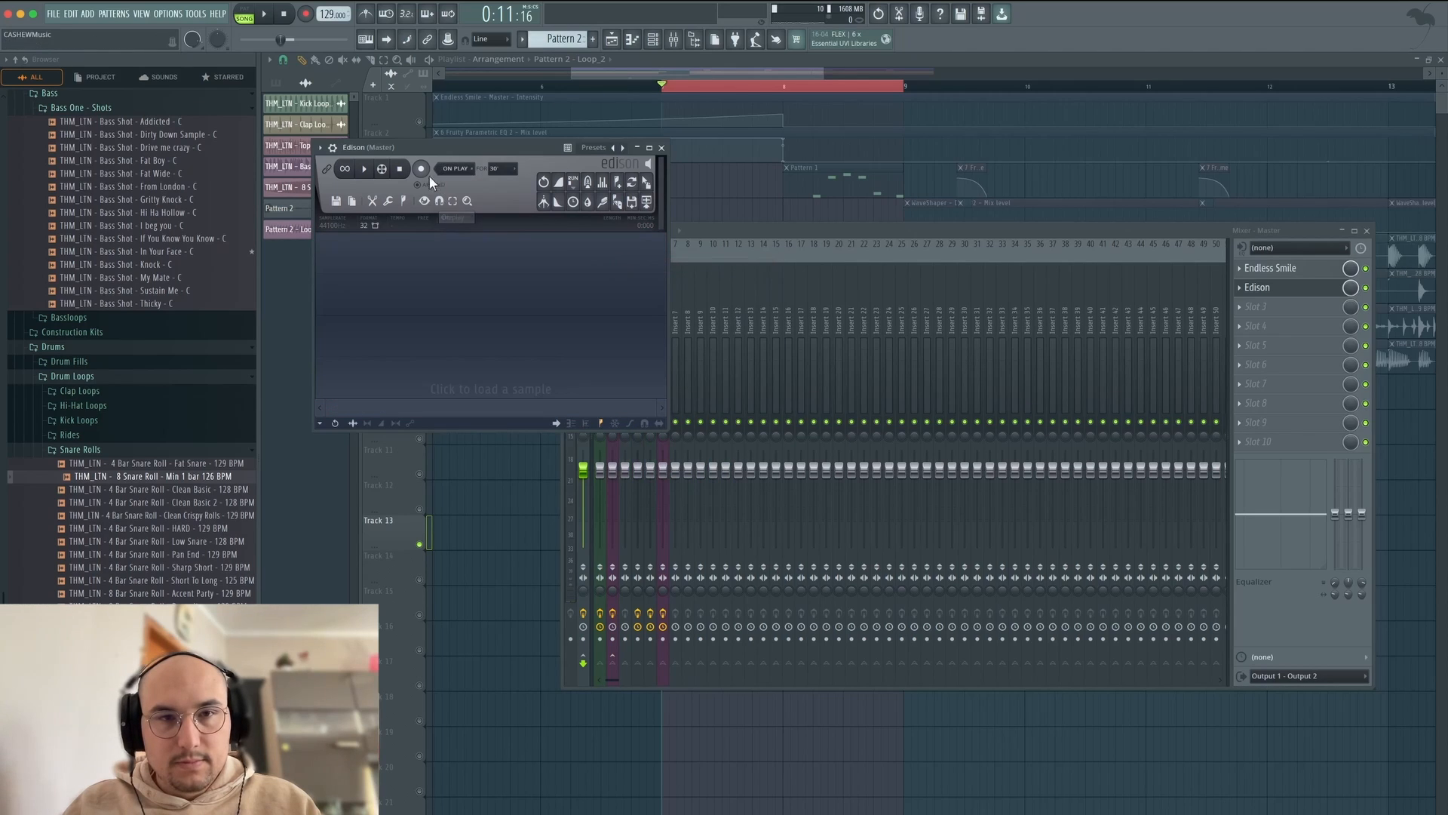
# - Record the looping reverb note into Edison and delete everything after the second song jump marker
pyautogui.press('space')
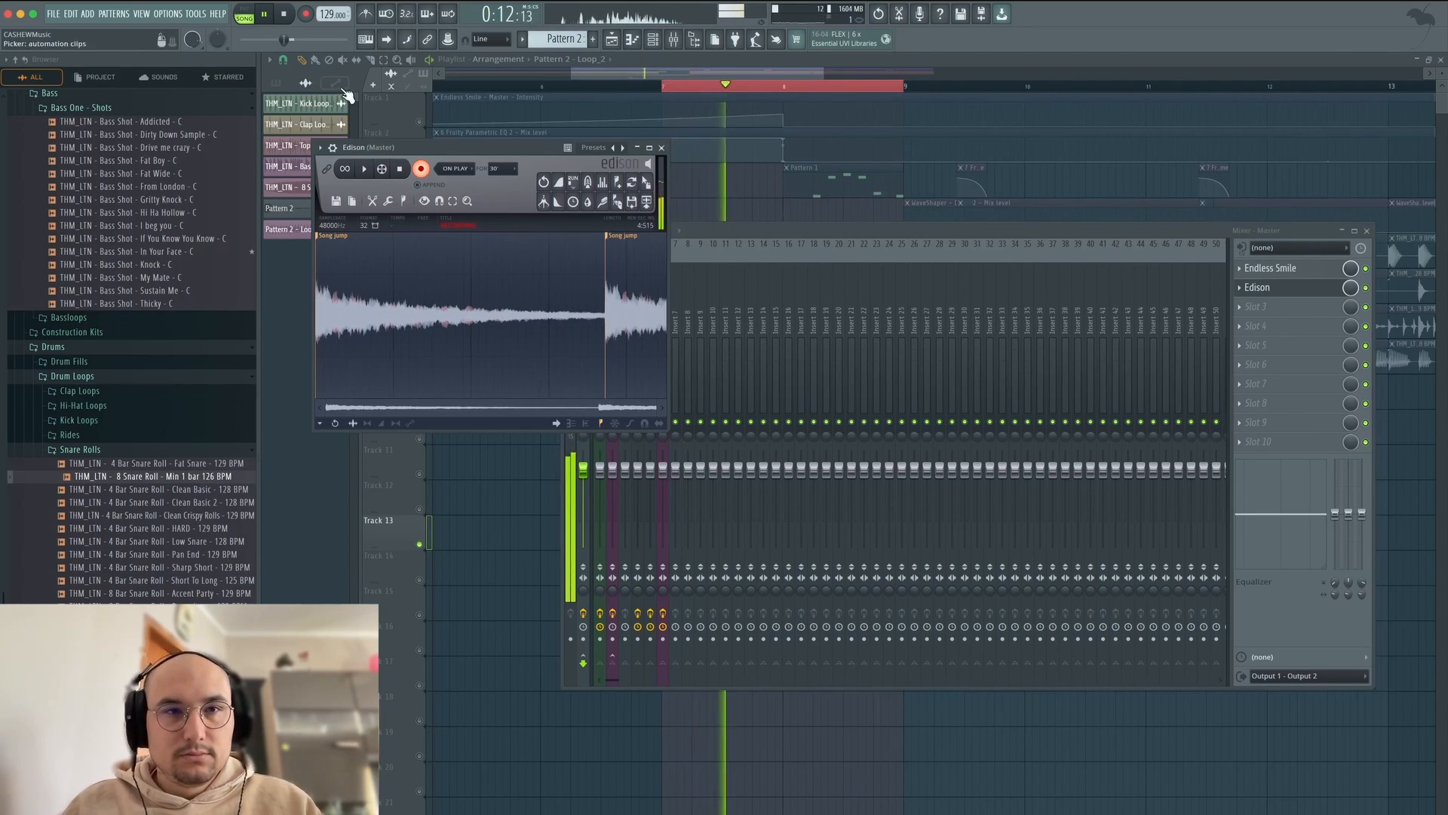
pyautogui.click(421, 169)
pyautogui.click(285, 15)
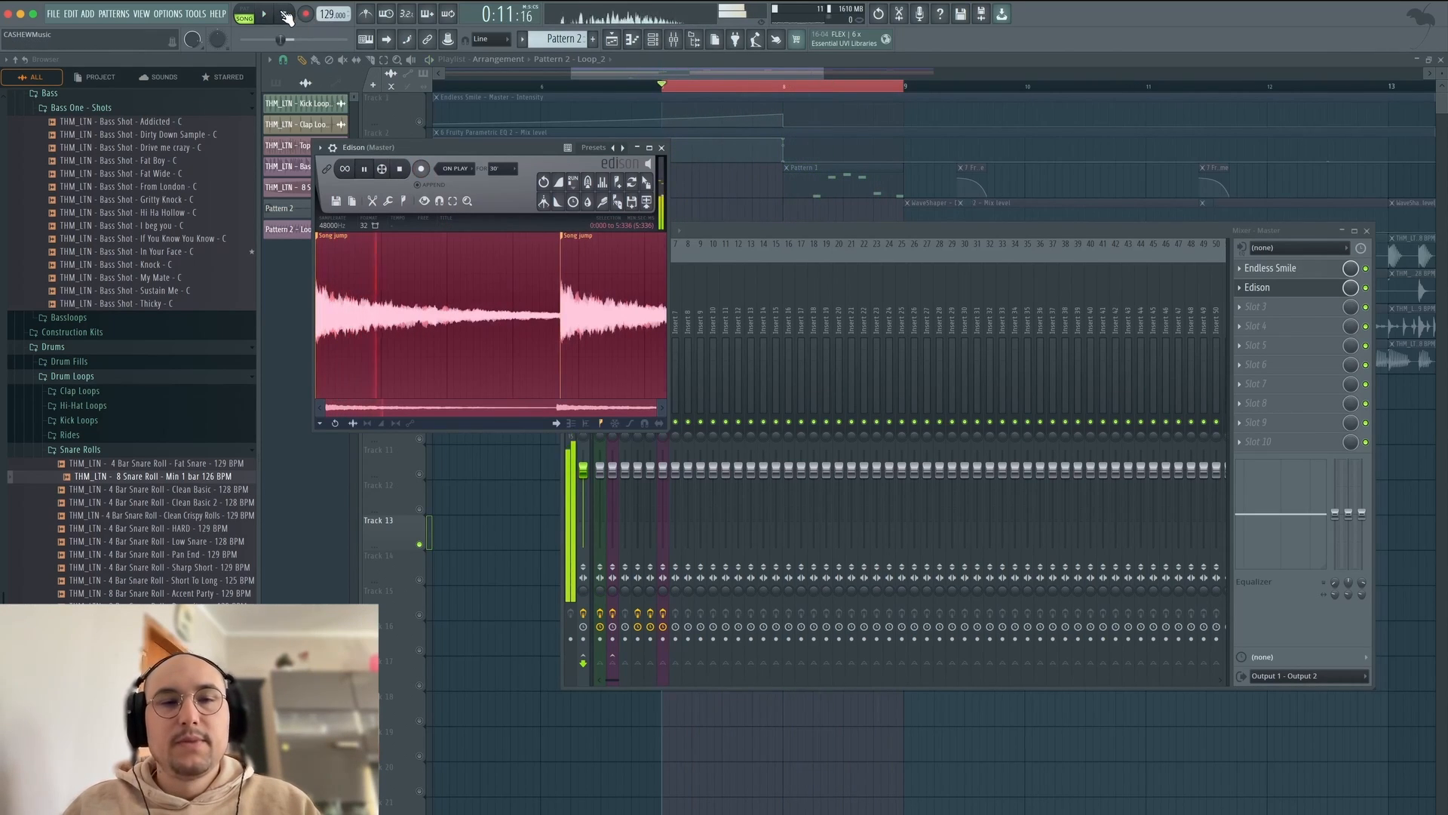
pyautogui.click(571, 236)
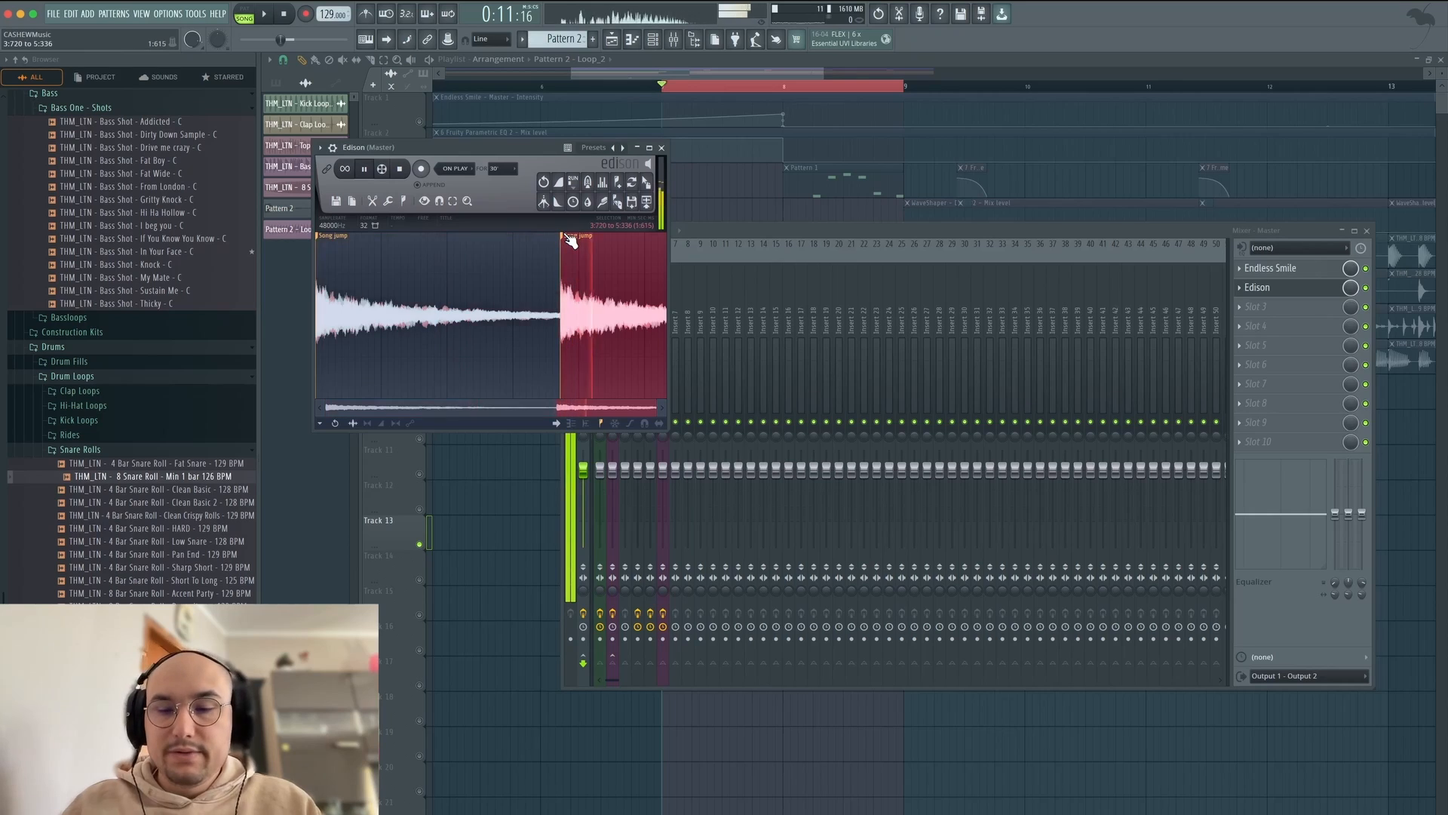
pyautogui.press('Delete')
# - Reverse the entire recorded reverb tail and fade in its quiet beginning
pyautogui.hotkey('ctrl', 'a')
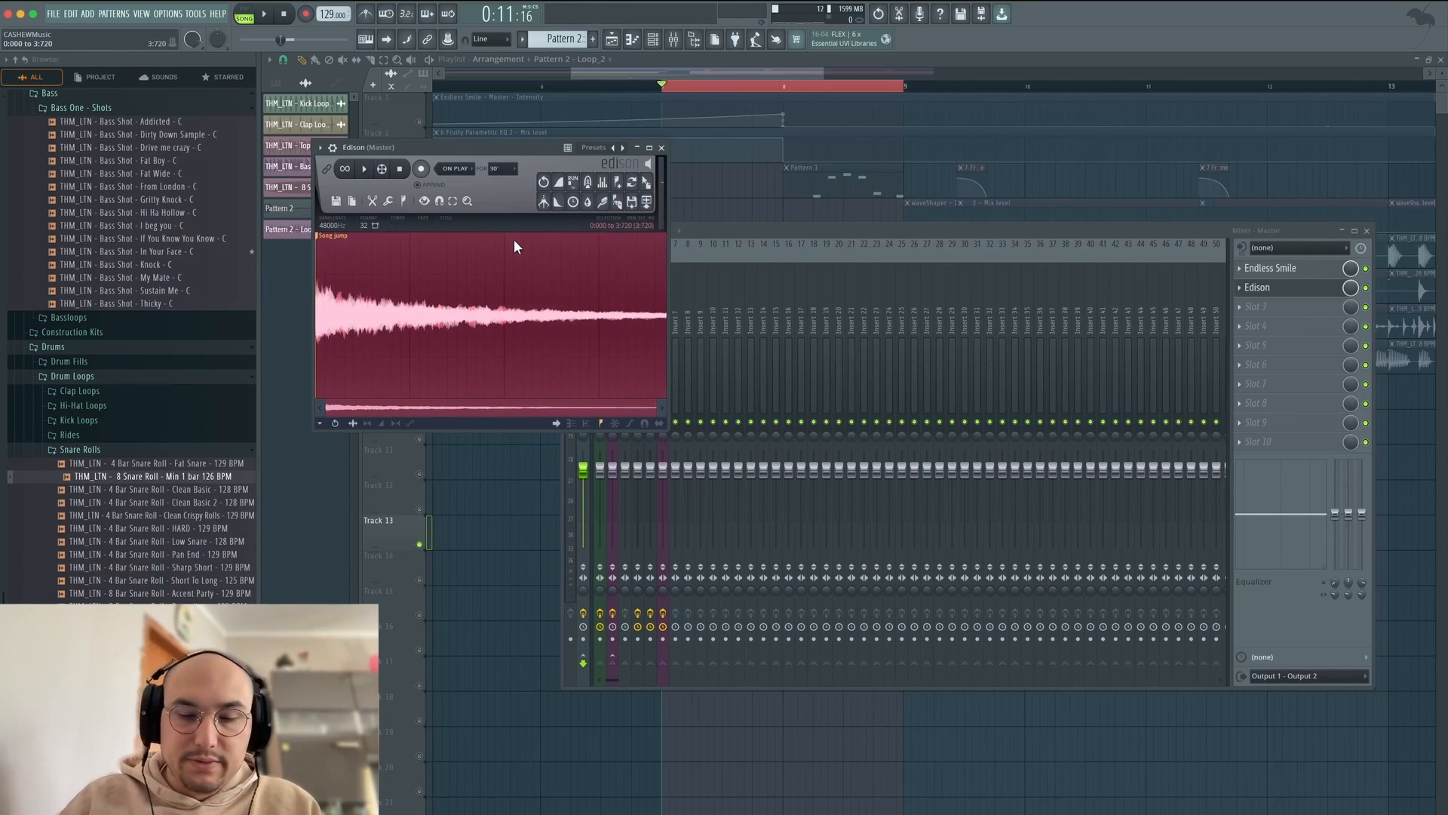
pyautogui.hotkey('ctrl', 'r')
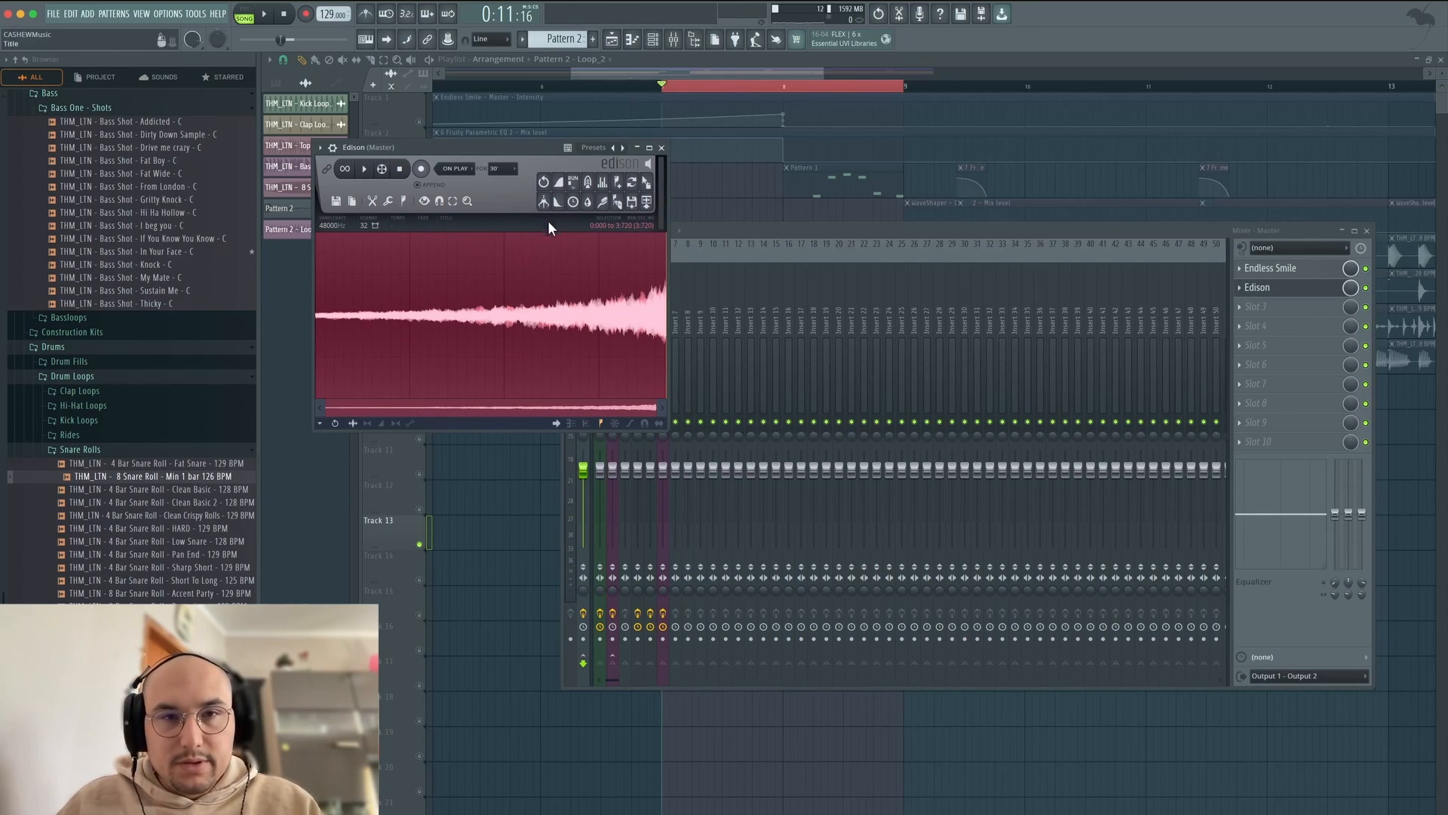
pyautogui.click(559, 198)
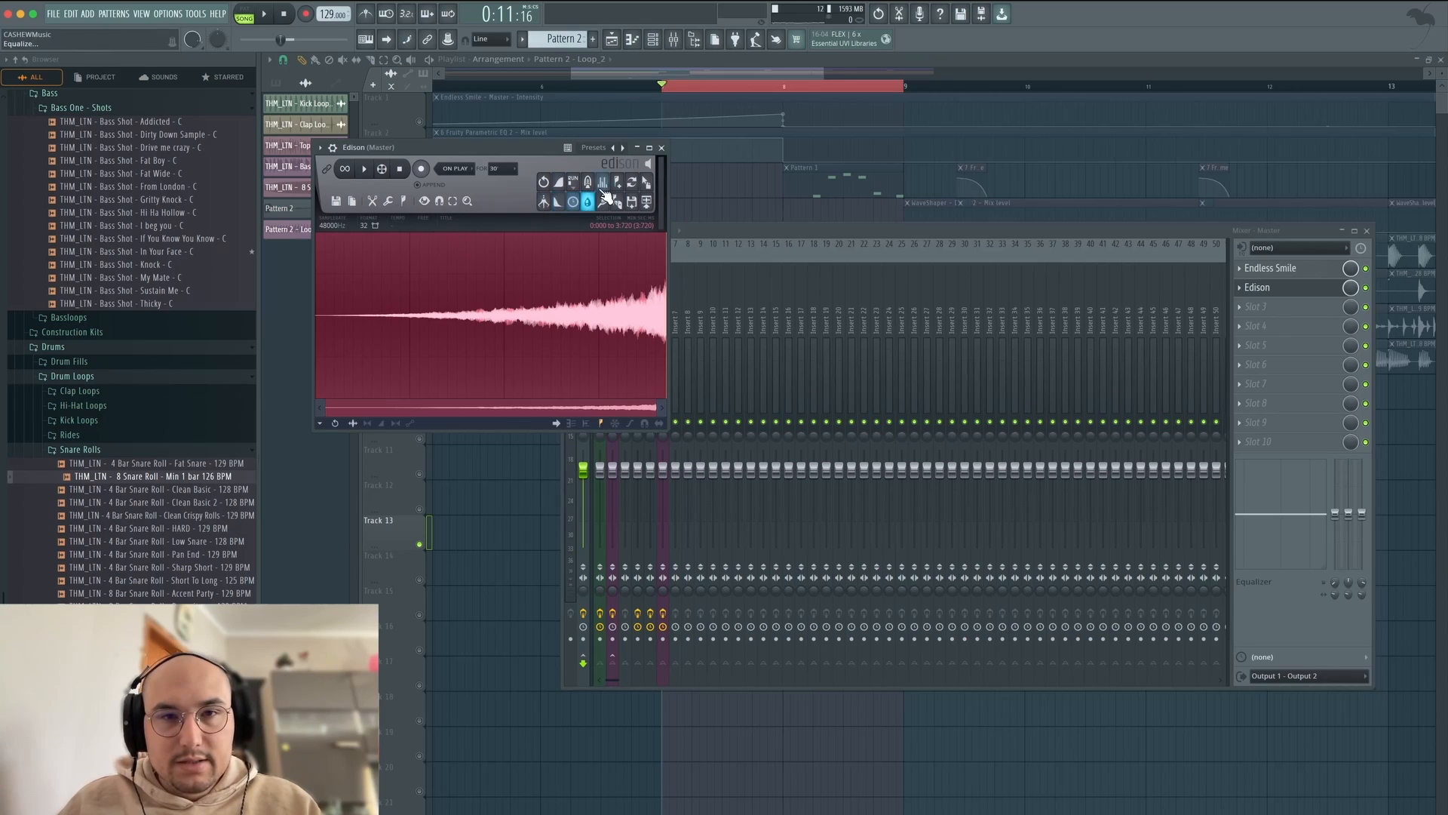
# - Place the reversed reverb recording on Track 11 and turn off the solo on Track 13
pyautogui.moveTo(606, 198); pyautogui.dragTo(550, 460)
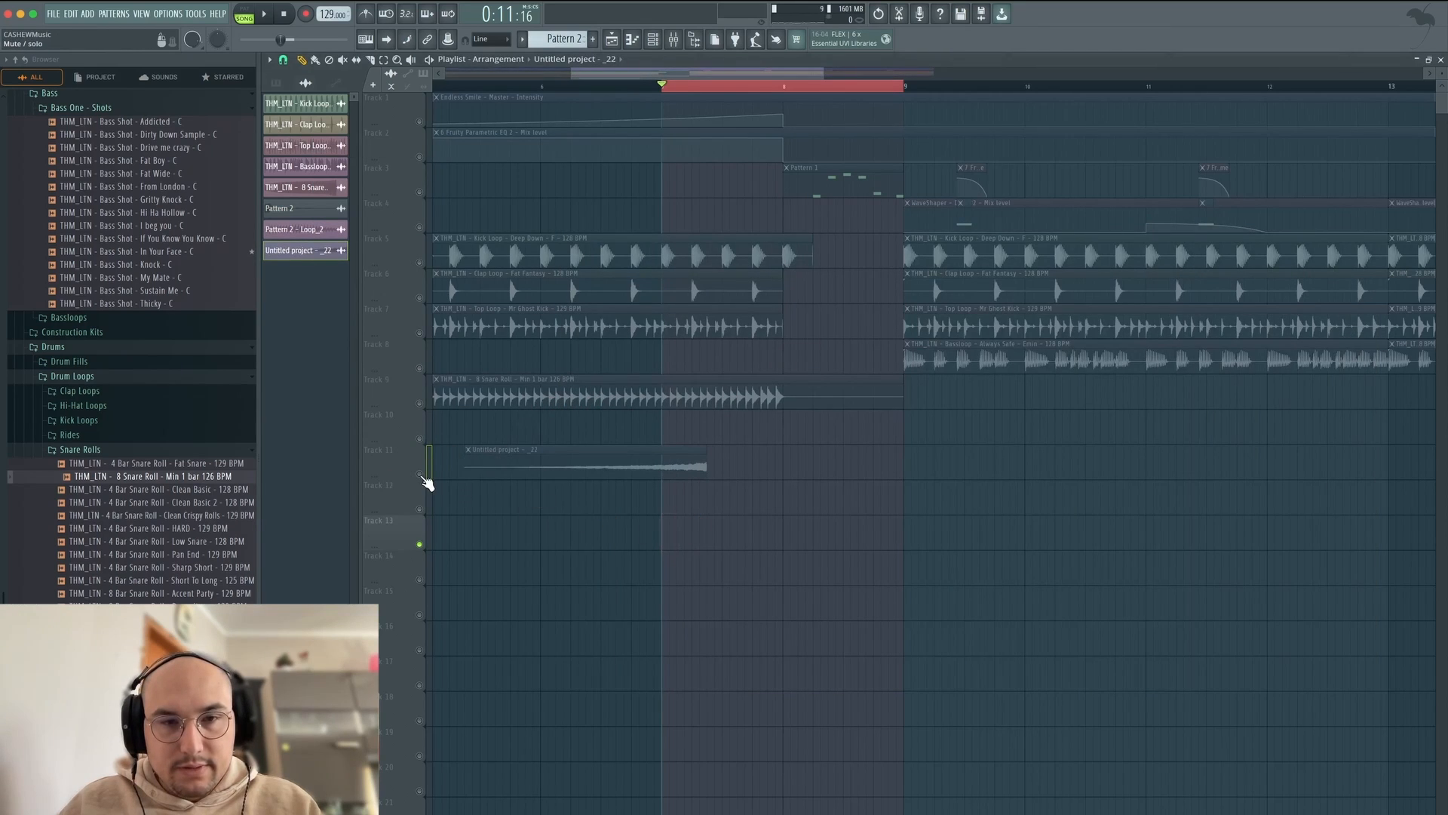
pyautogui.moveTo(426, 483); pyautogui.dragTo(443, 478)
# - Move the reversed reverb clip to Track 3 directly before Pattern 1, starting at bar 6, and give it a full-length fade-in
pyautogui.moveTo(561, 466); pyautogui.dragTo(653, 483)
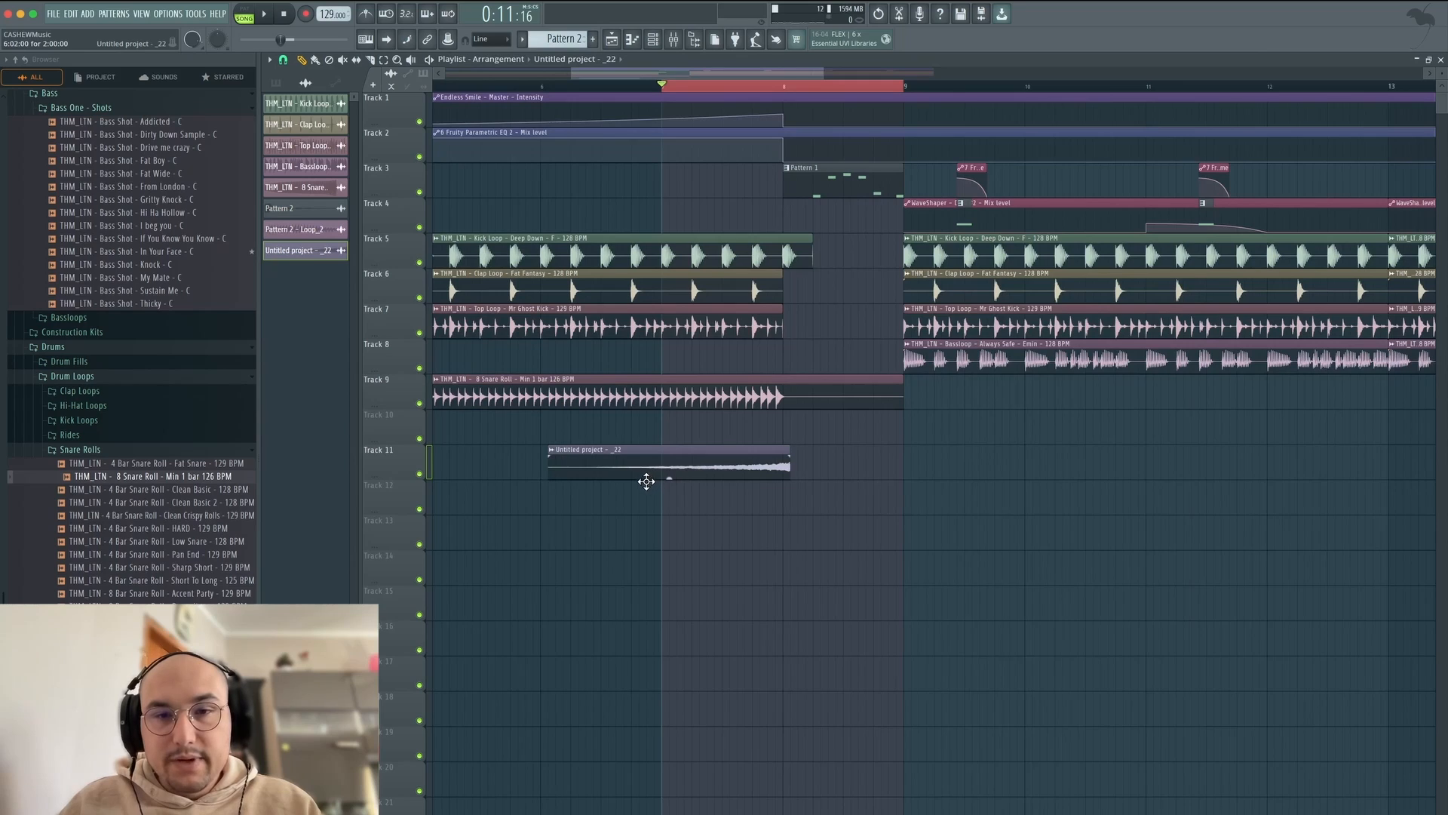
pyautogui.moveTo(760, 462); pyautogui.dragTo(744, 154)
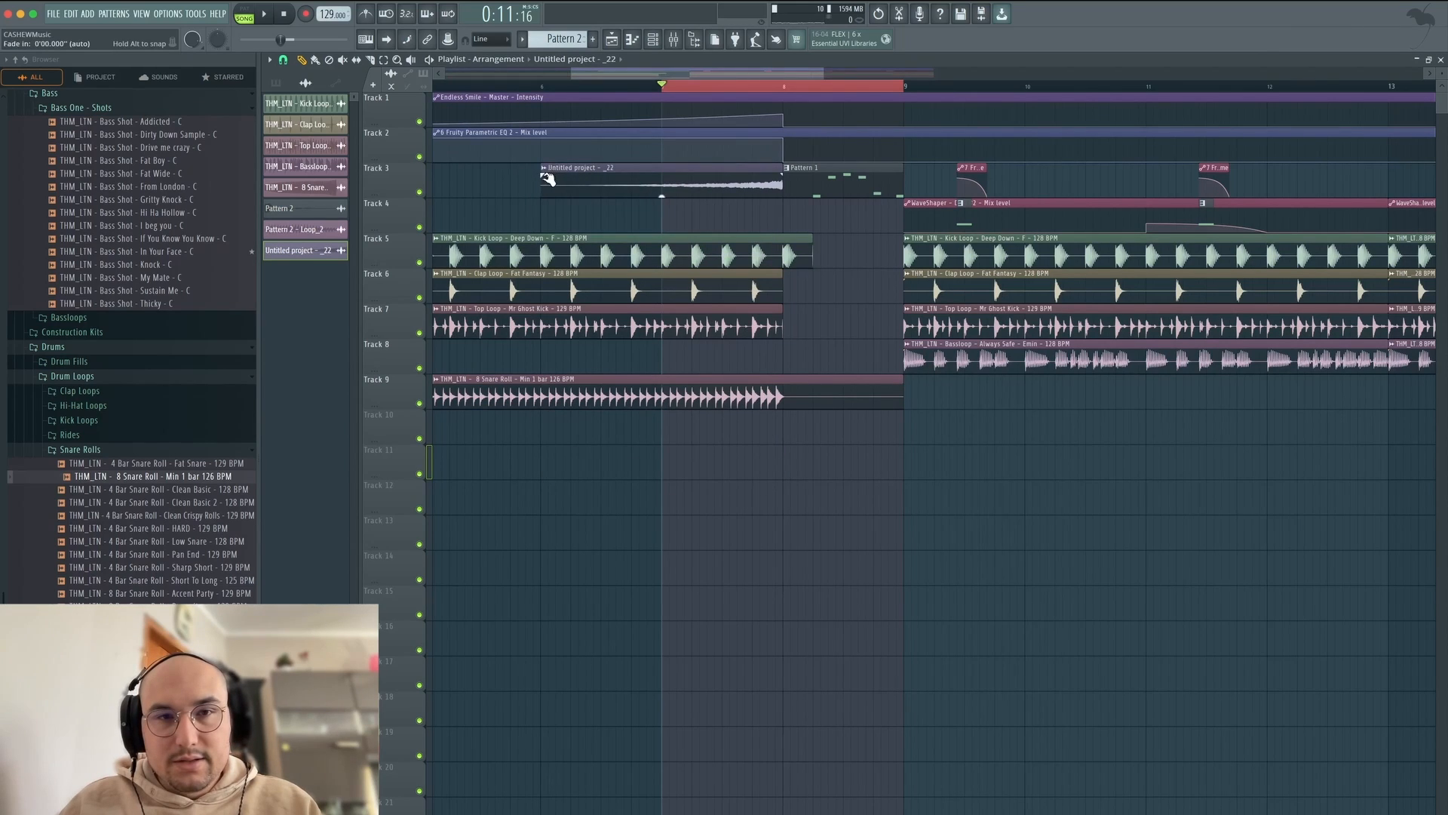
pyautogui.moveTo(547, 179); pyautogui.dragTo(852, 189)
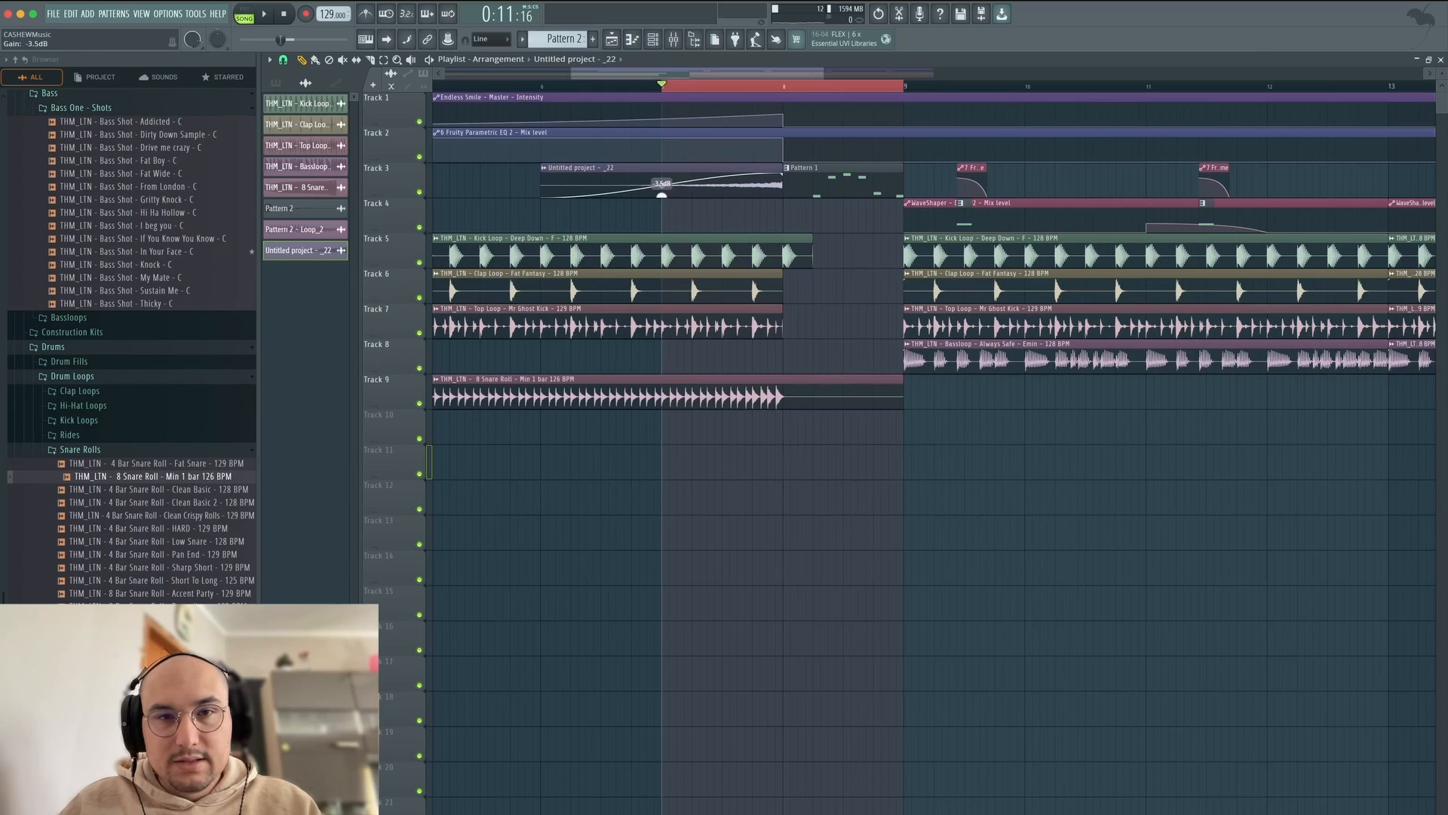
# - Route the reversed reverb clip to mixer track 7 and load ValhallaDelay in its second effect slot
pyautogui.doubleClick(670, 172)
pyautogui.click(679, 42)
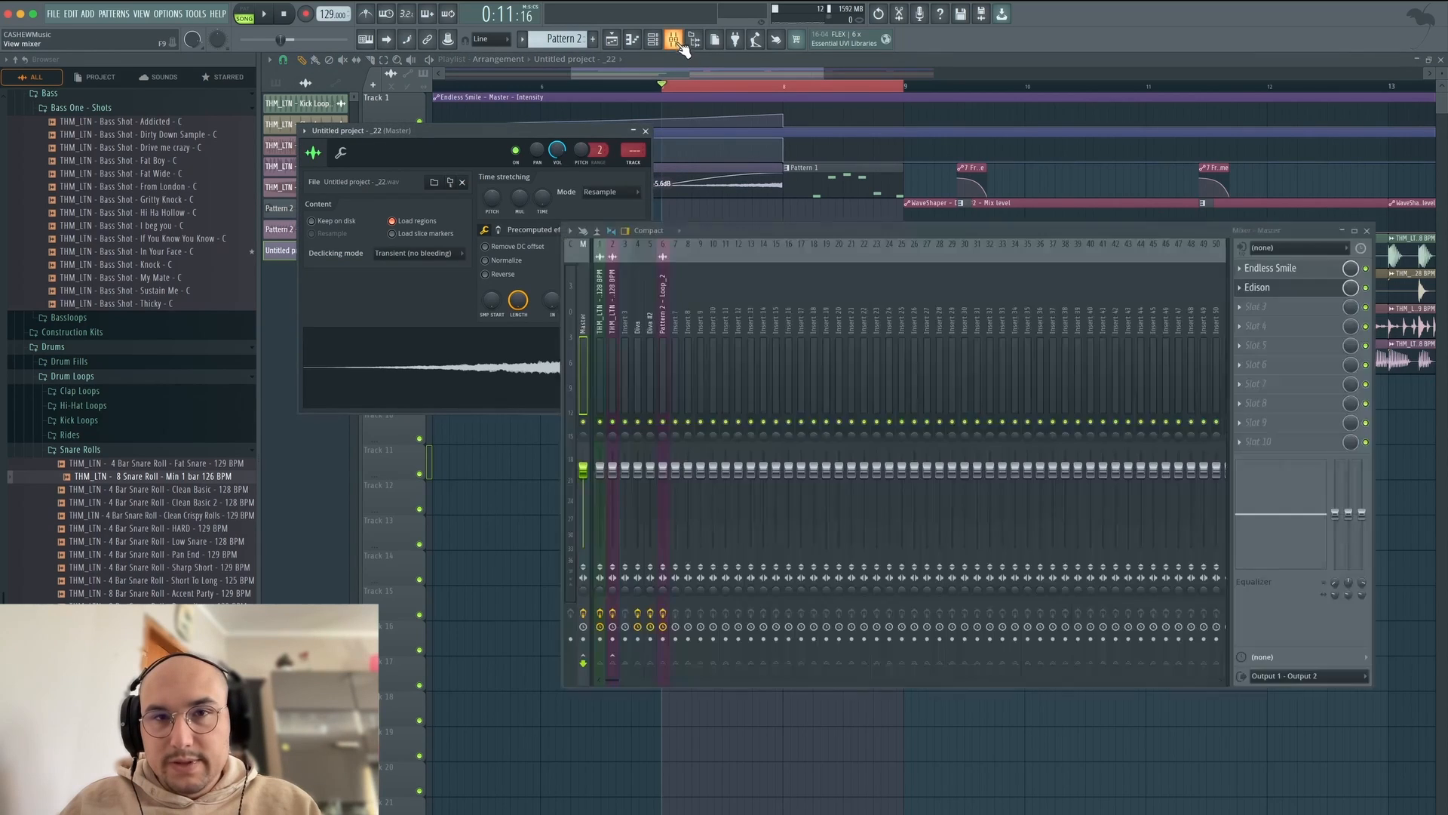
pyautogui.click(675, 323)
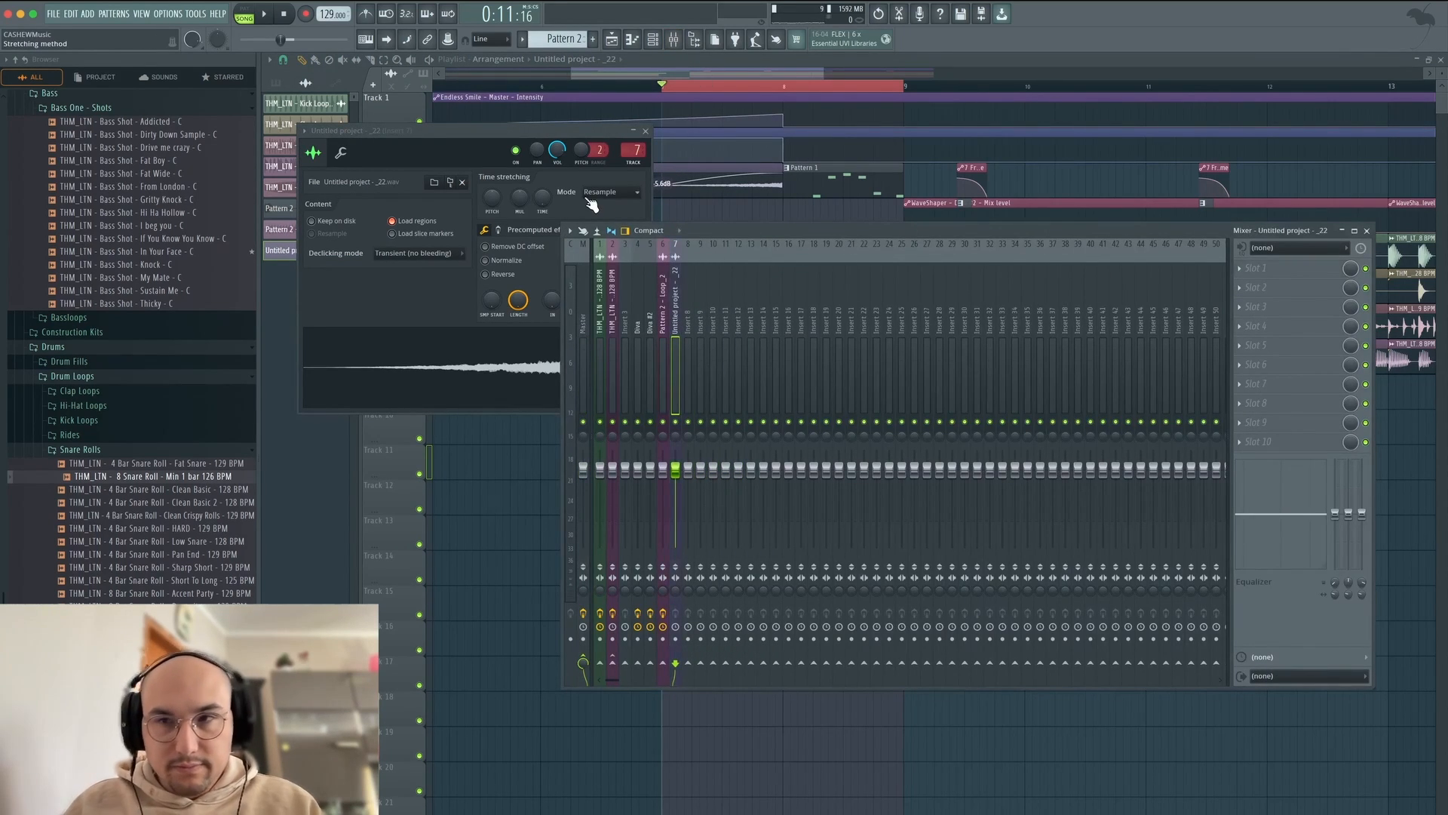
pyautogui.click(1258, 291)
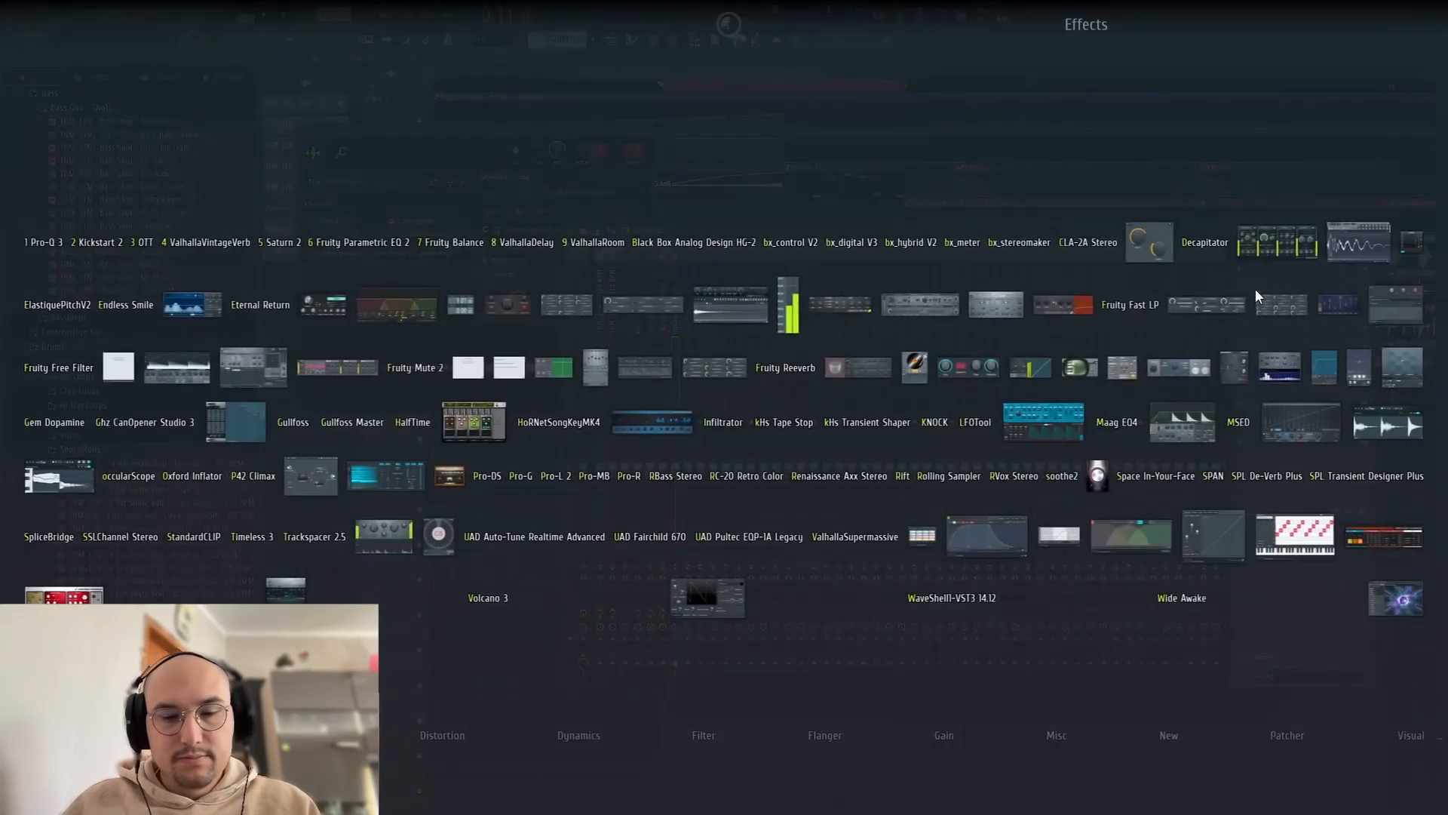
pyautogui.write('delay')
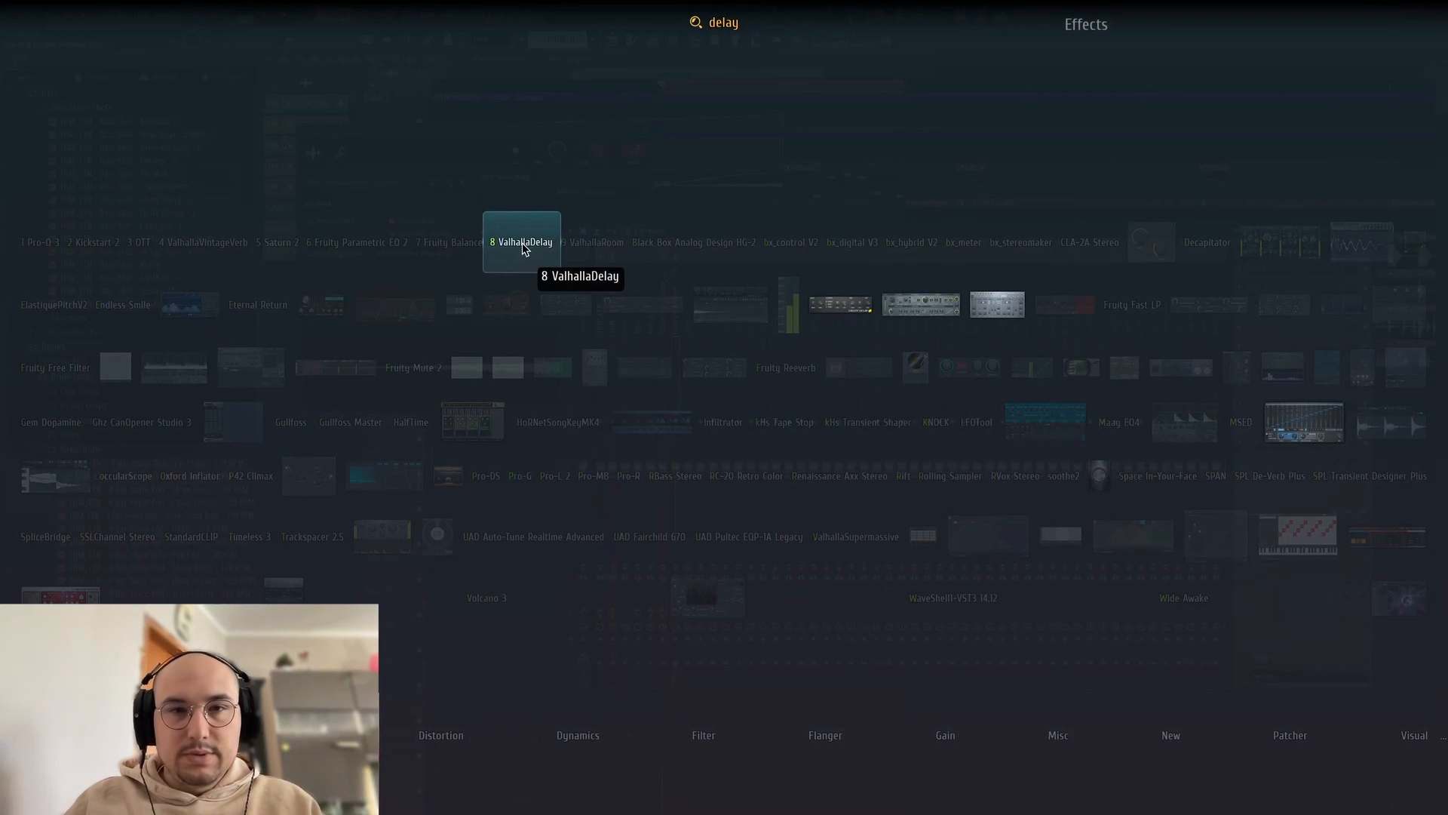
pyautogui.click(525, 249)
# - Sync ValhallaDelay to Note, set its delay to 1/2, and play the looped section with the effect
pyautogui.click(203, 245)
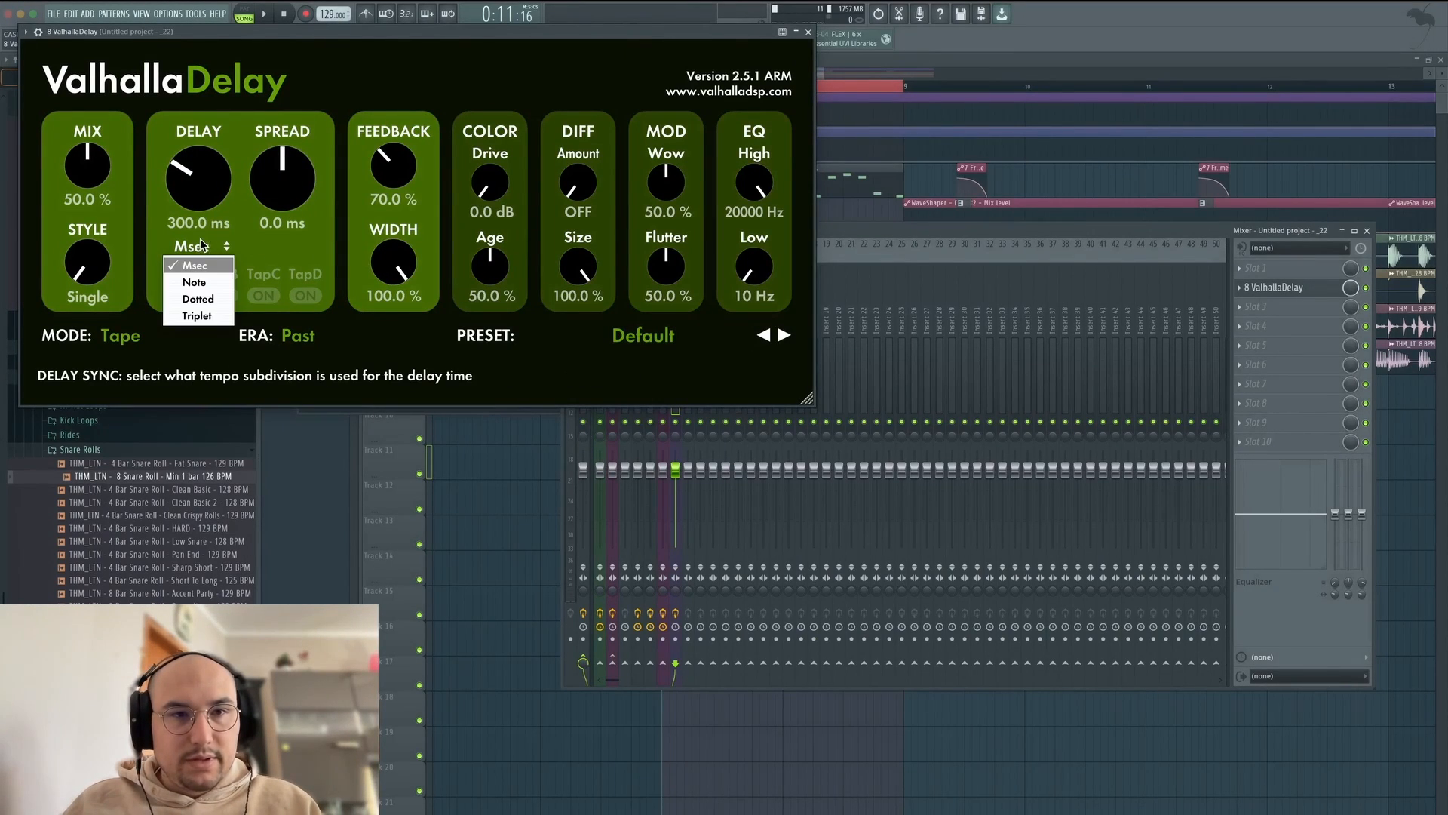
pyautogui.click(207, 281)
pyautogui.moveTo(198, 178); pyautogui.dragTo(233, 98)
pyautogui.press('space')
pyautogui.press('Escape')
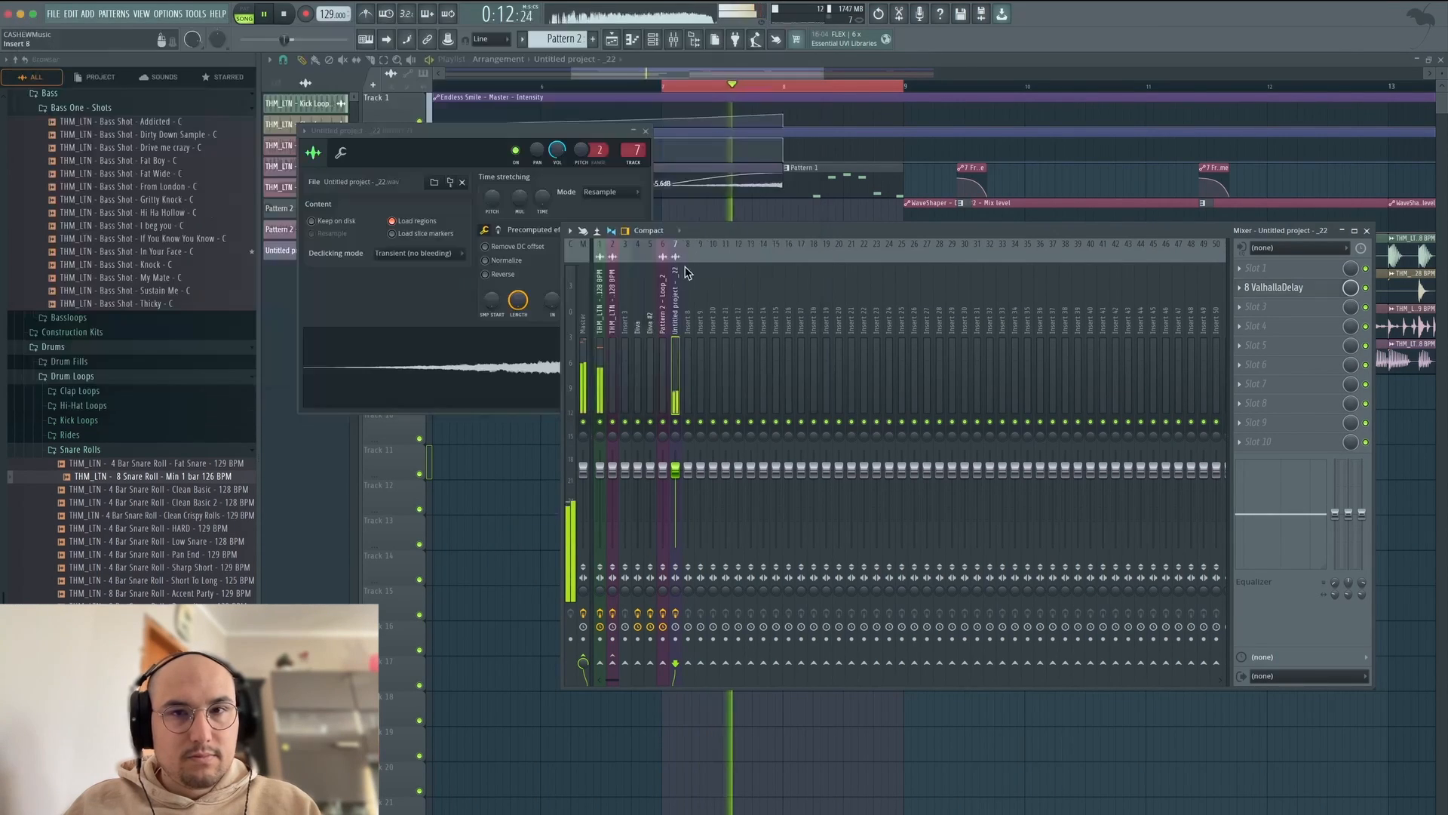
pyautogui.press('Escape')
pyautogui.press('Escape')
pyautogui.scroll(-5, 760, 289)
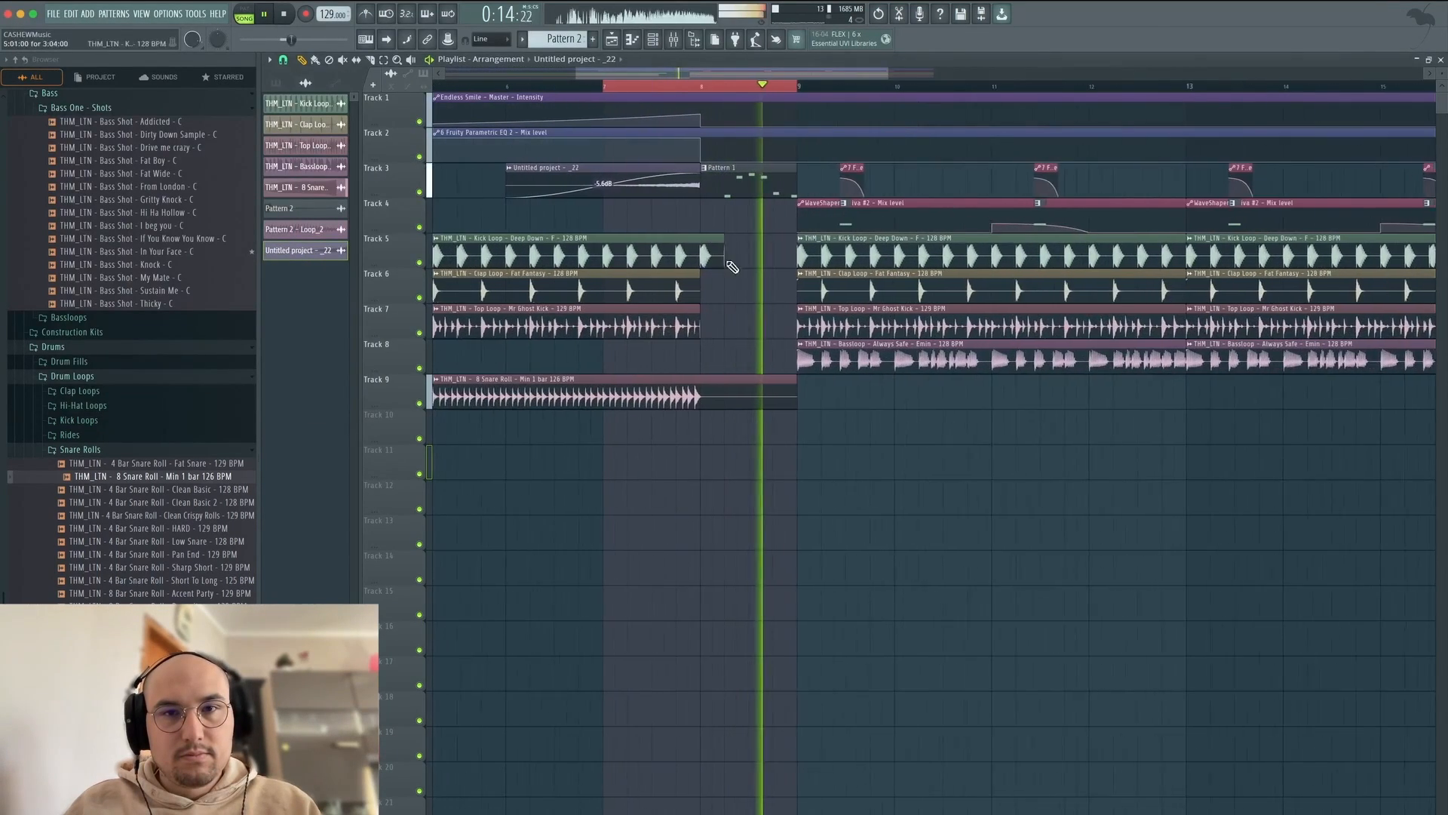
pyautogui.scroll(-1, 760, 289)
# - Lower the ValhallaDelay feedback on the reversed clip's mixer track while the loop plays
pyautogui.click(673, 39)
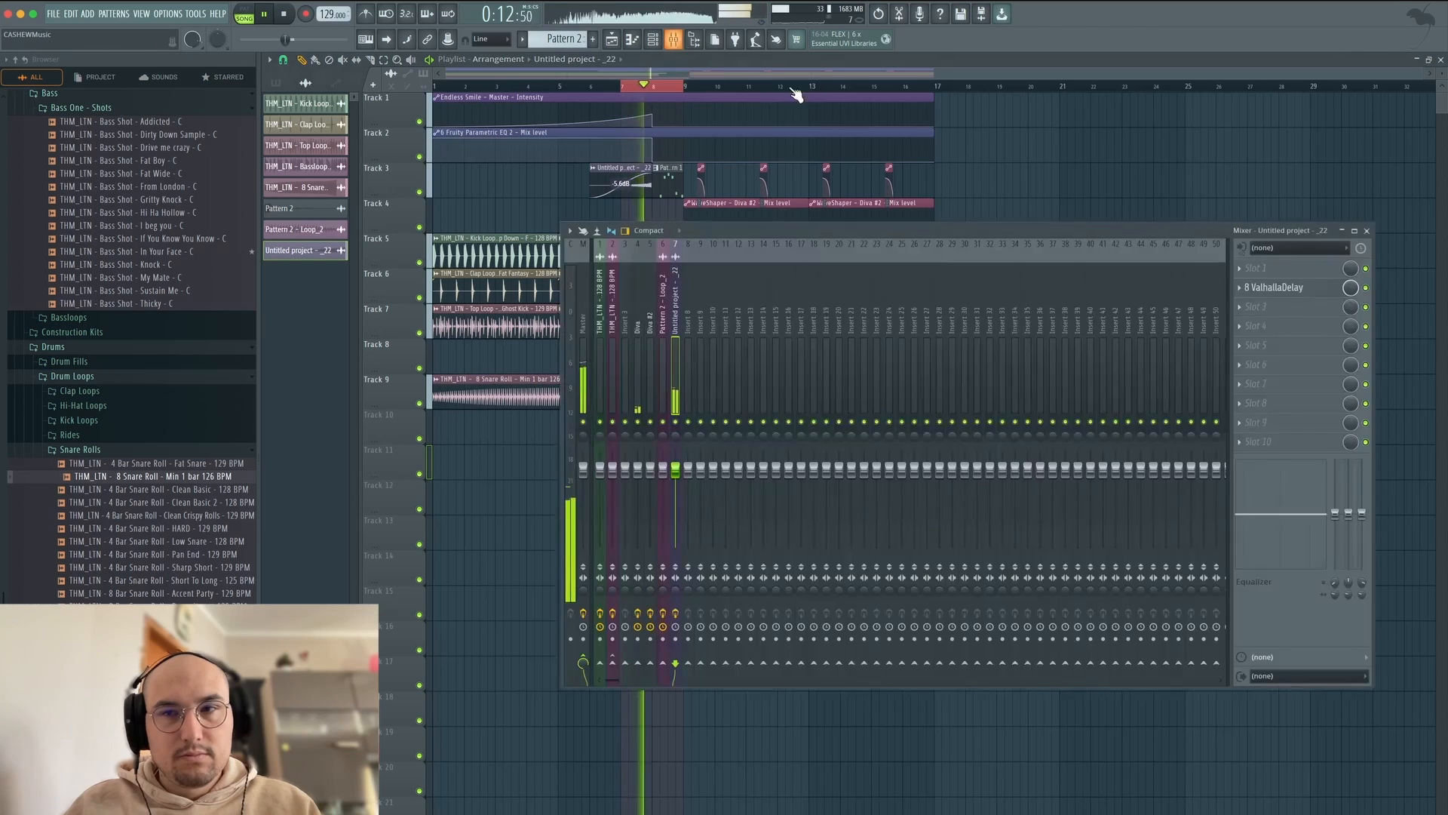
pyautogui.click(1329, 294)
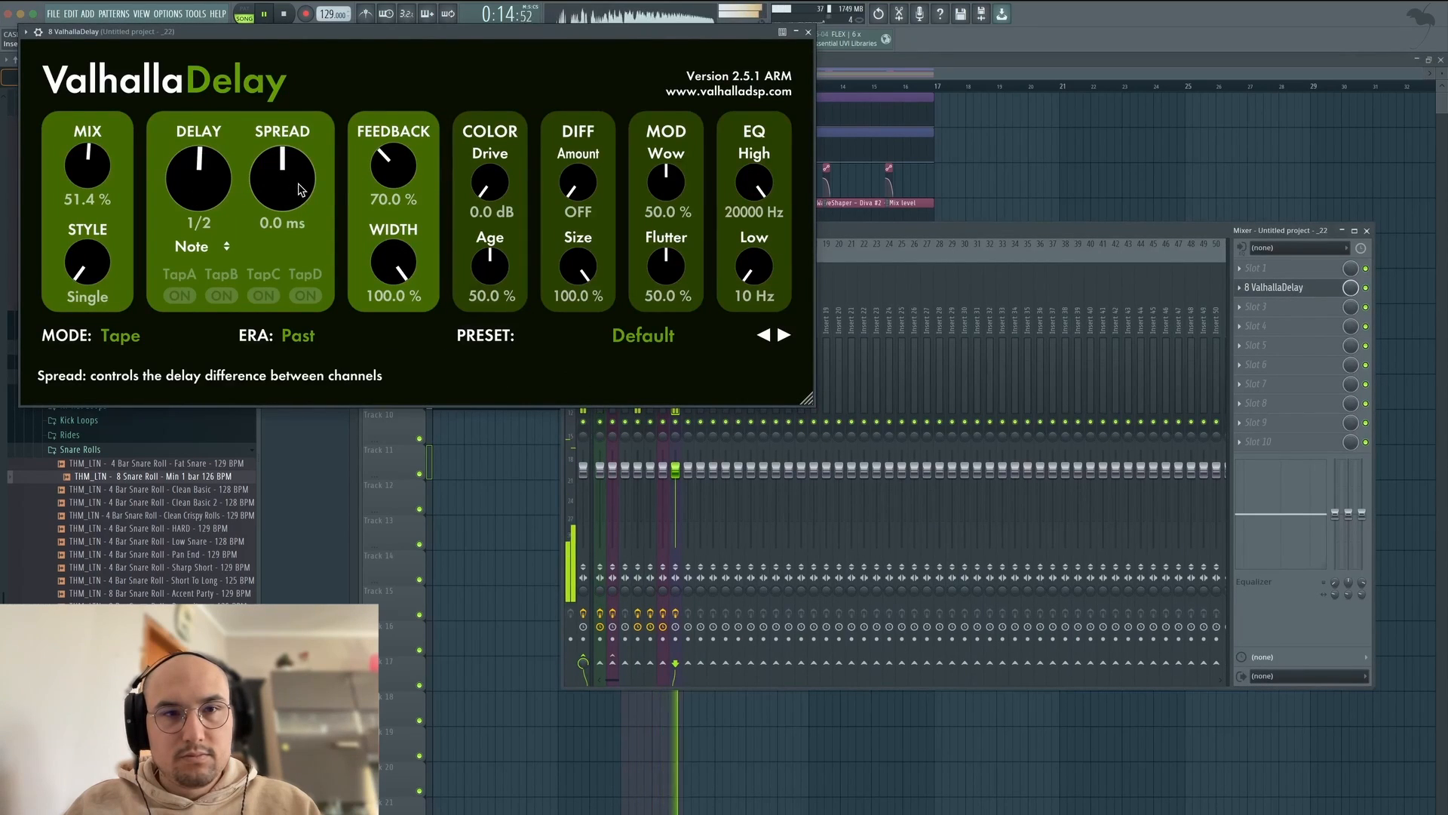
pyautogui.moveTo(384, 170); pyautogui.dragTo(381, 214)
pyautogui.press('Escape')
pyautogui.press('Escape')
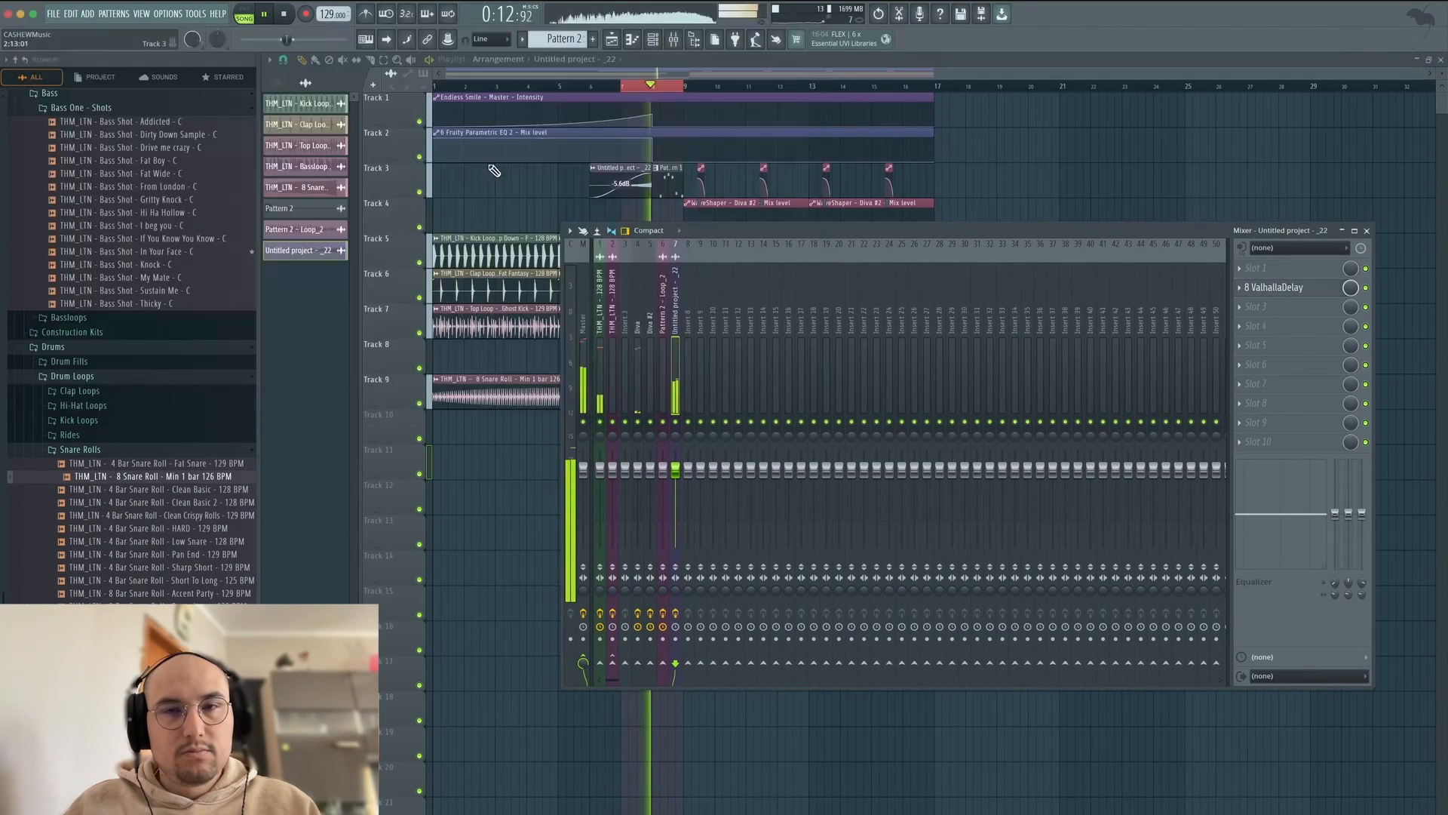
# - Clear the bar 7–9 loop selection and listen through the build-up into the drop
pyautogui.click(608, 85)
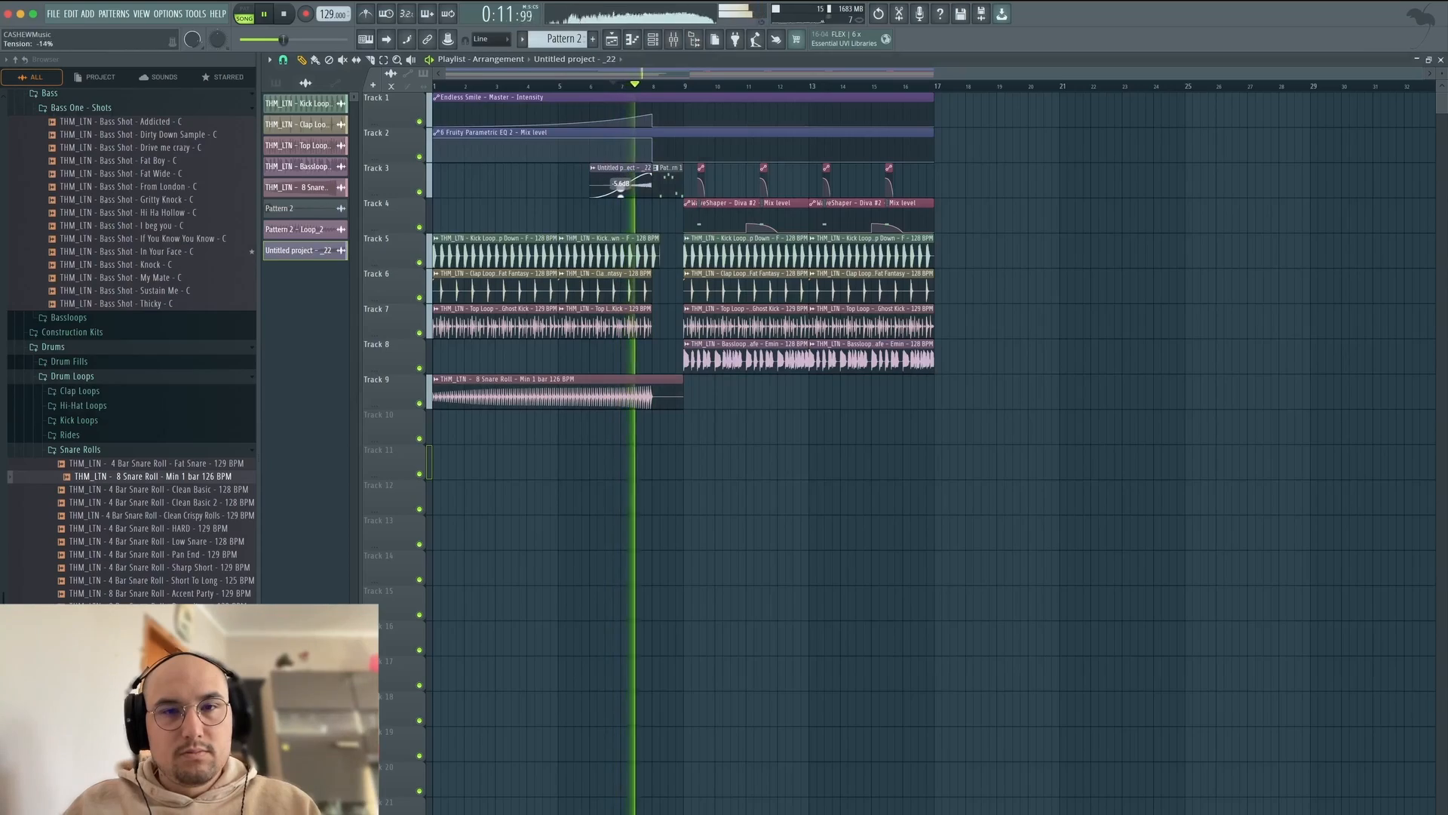
pyautogui.scroll(5, 652, 190)
pyautogui.scroll(-5, 653, 194)
pyautogui.scroll(5, 636, 251)
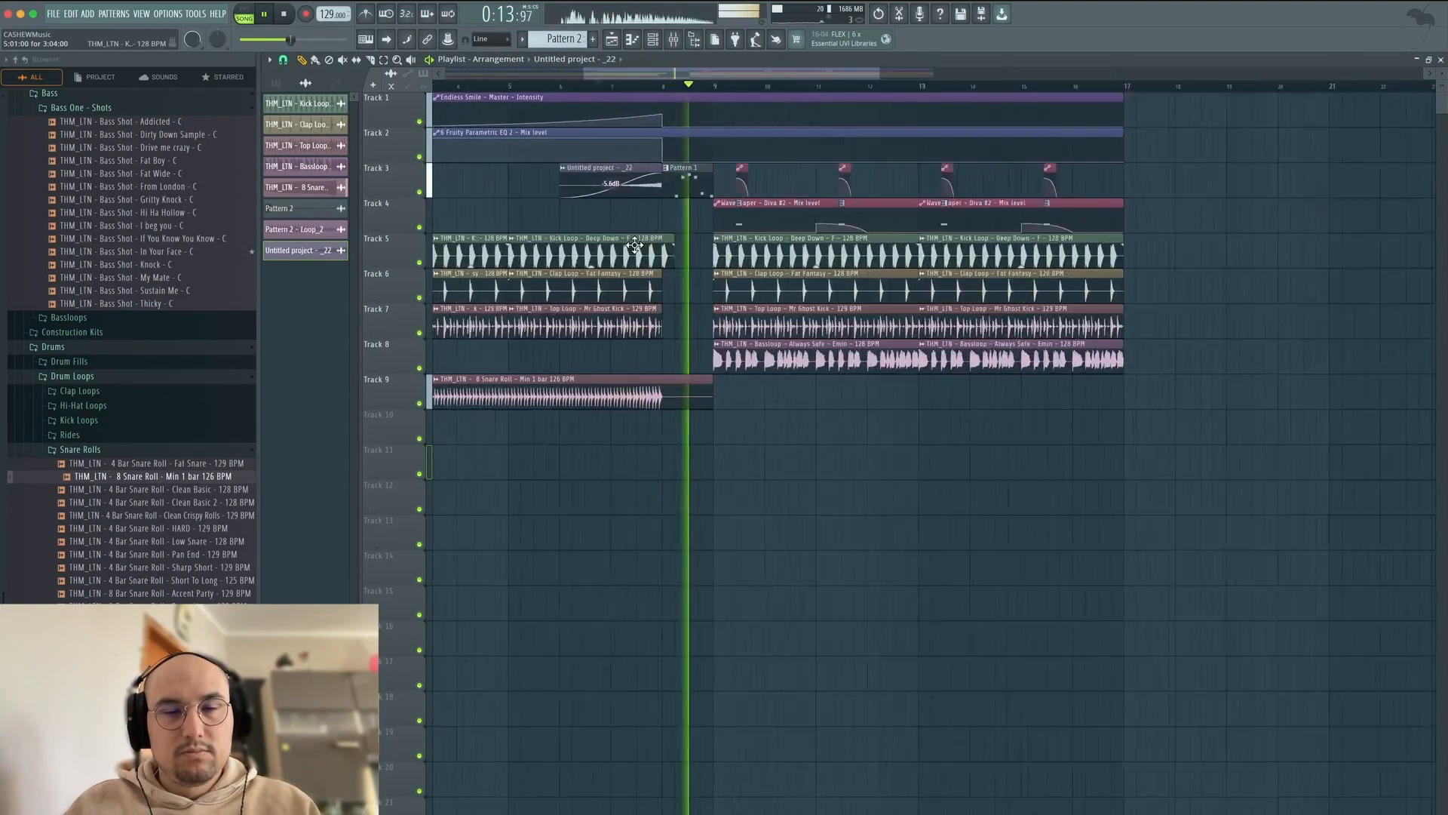
pyautogui.scroll(-4, 762, 270)
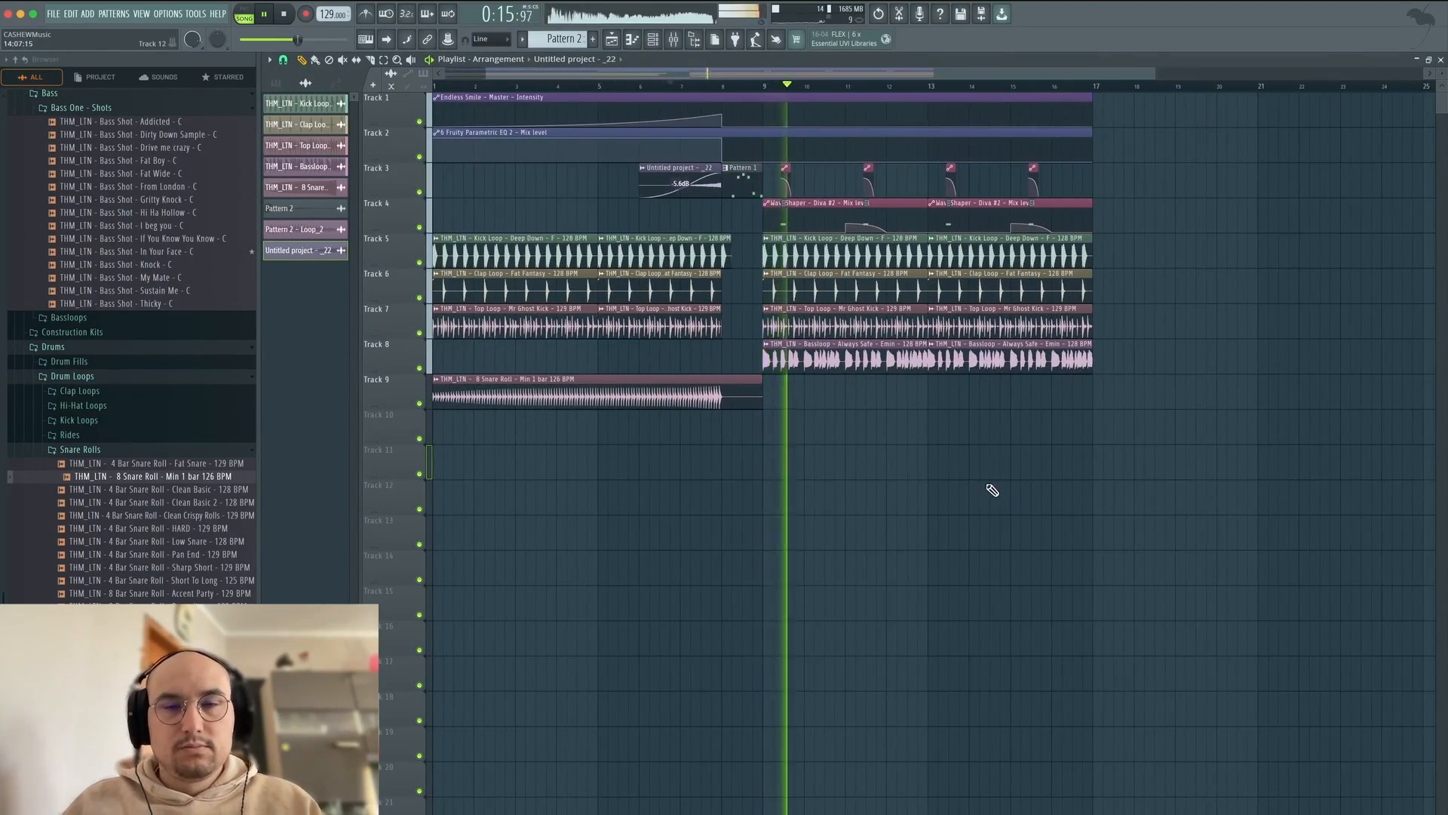
pyautogui.scroll(2, 992, 491)
pyautogui.scroll(-3, 701, 292)
pyautogui.scroll(2, 696, 197)
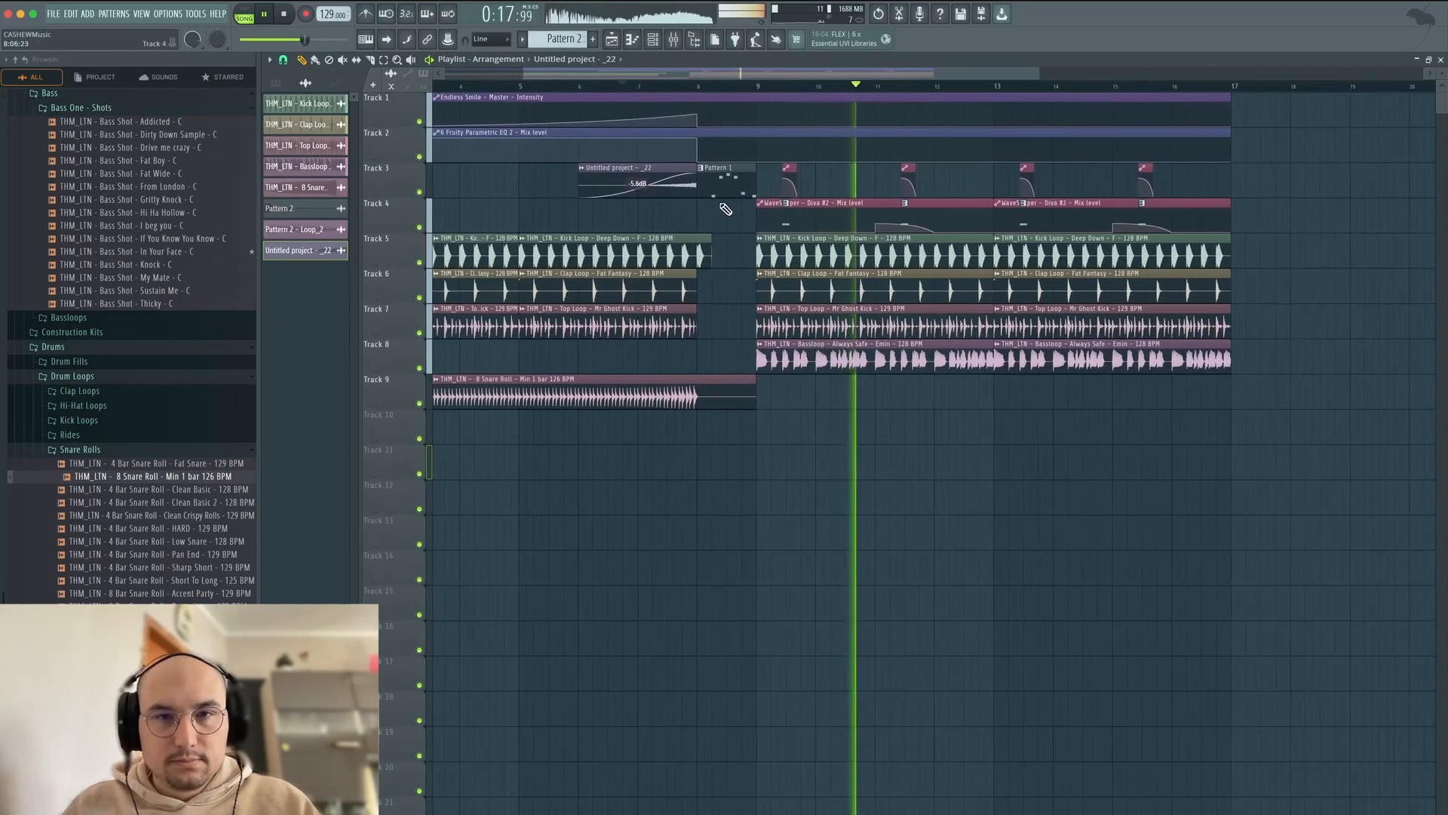
# - Move the reversed riser and Pattern 1 together to Track 10, with the riser starting at bar 14 and Pattern 1 at bar 16
pyautogui.moveTo(687, 207); pyautogui.dragTo(722, 444)
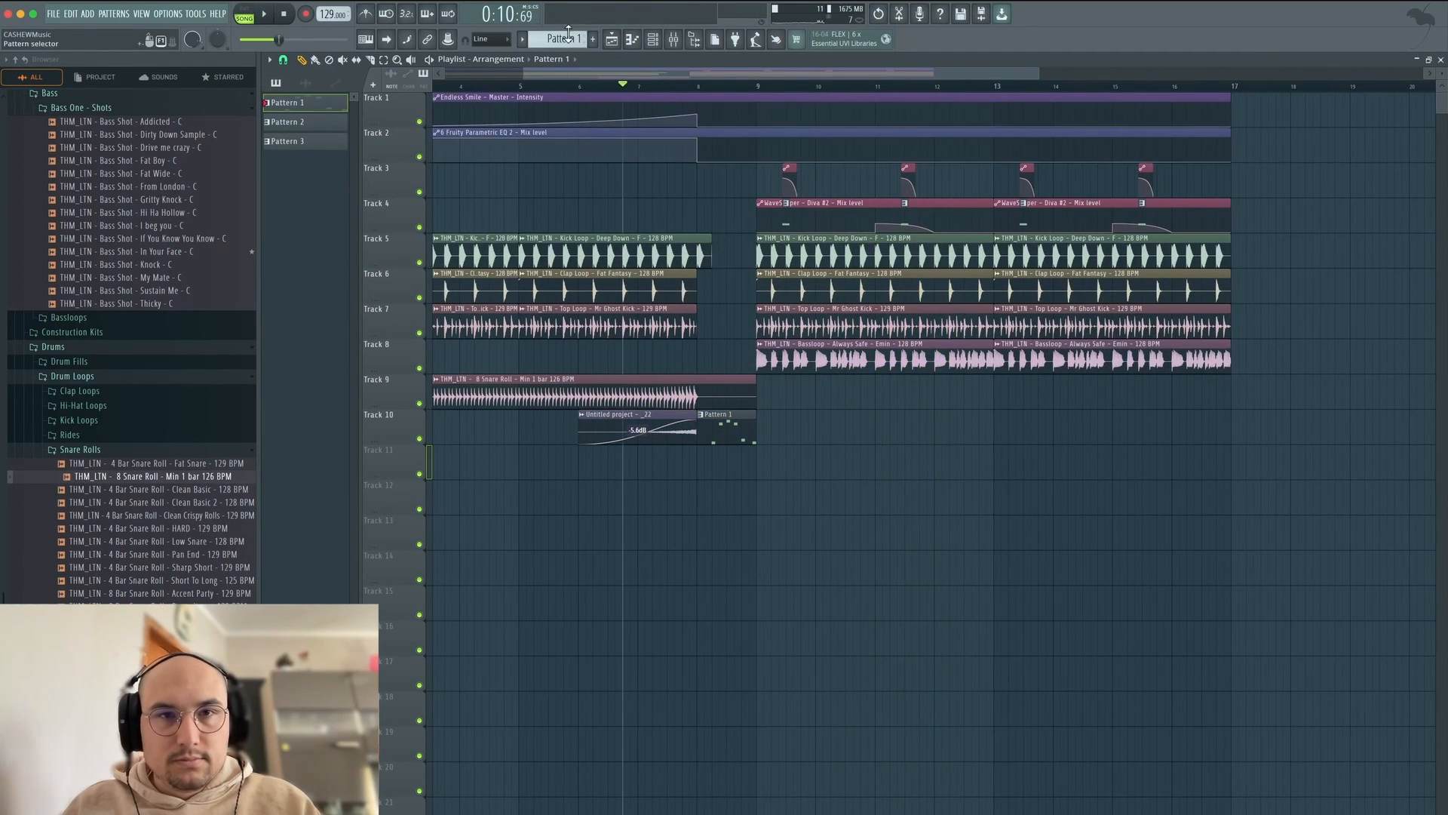
pyautogui.rightClick(567, 38)
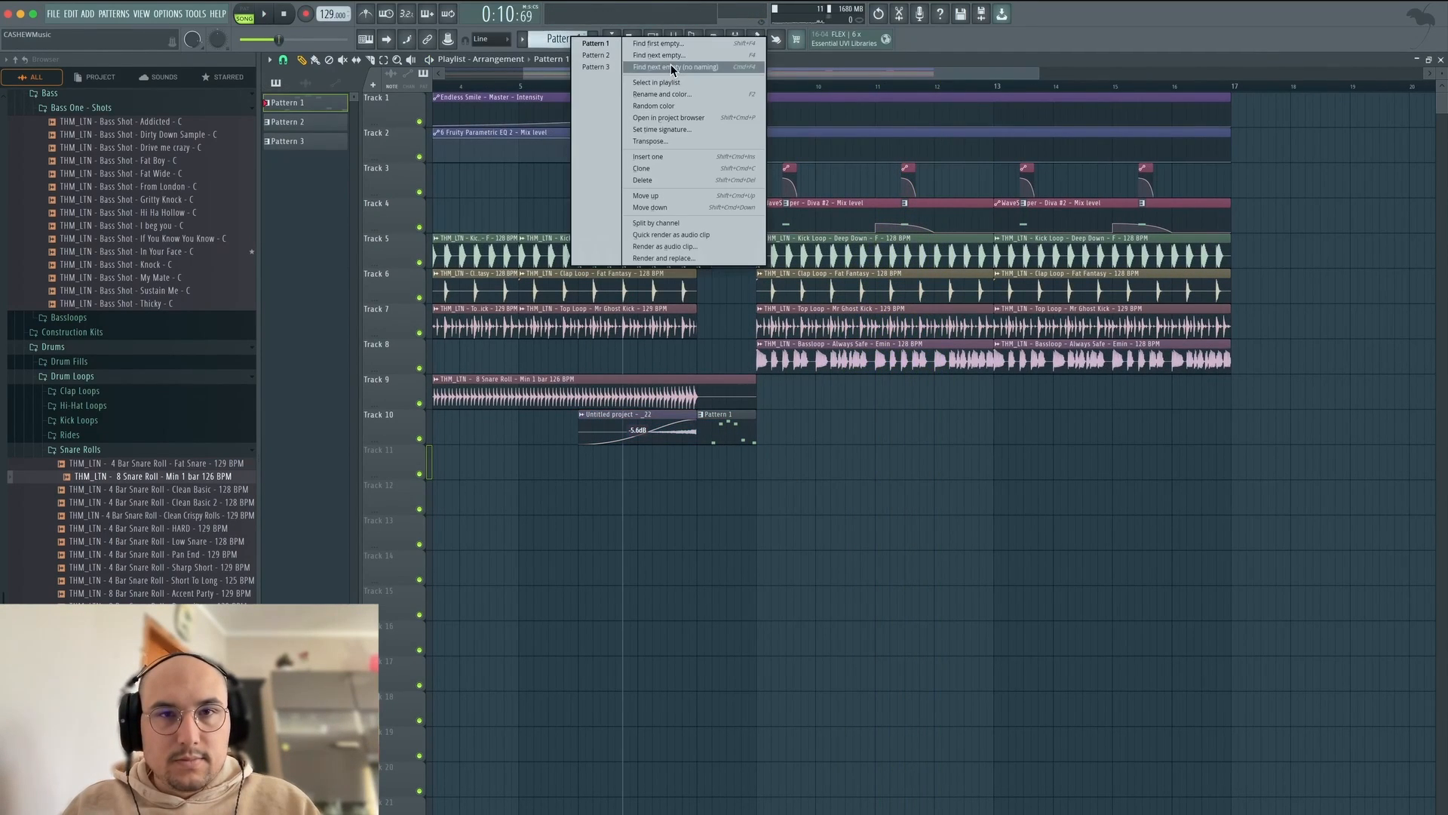
pyautogui.click(671, 67)
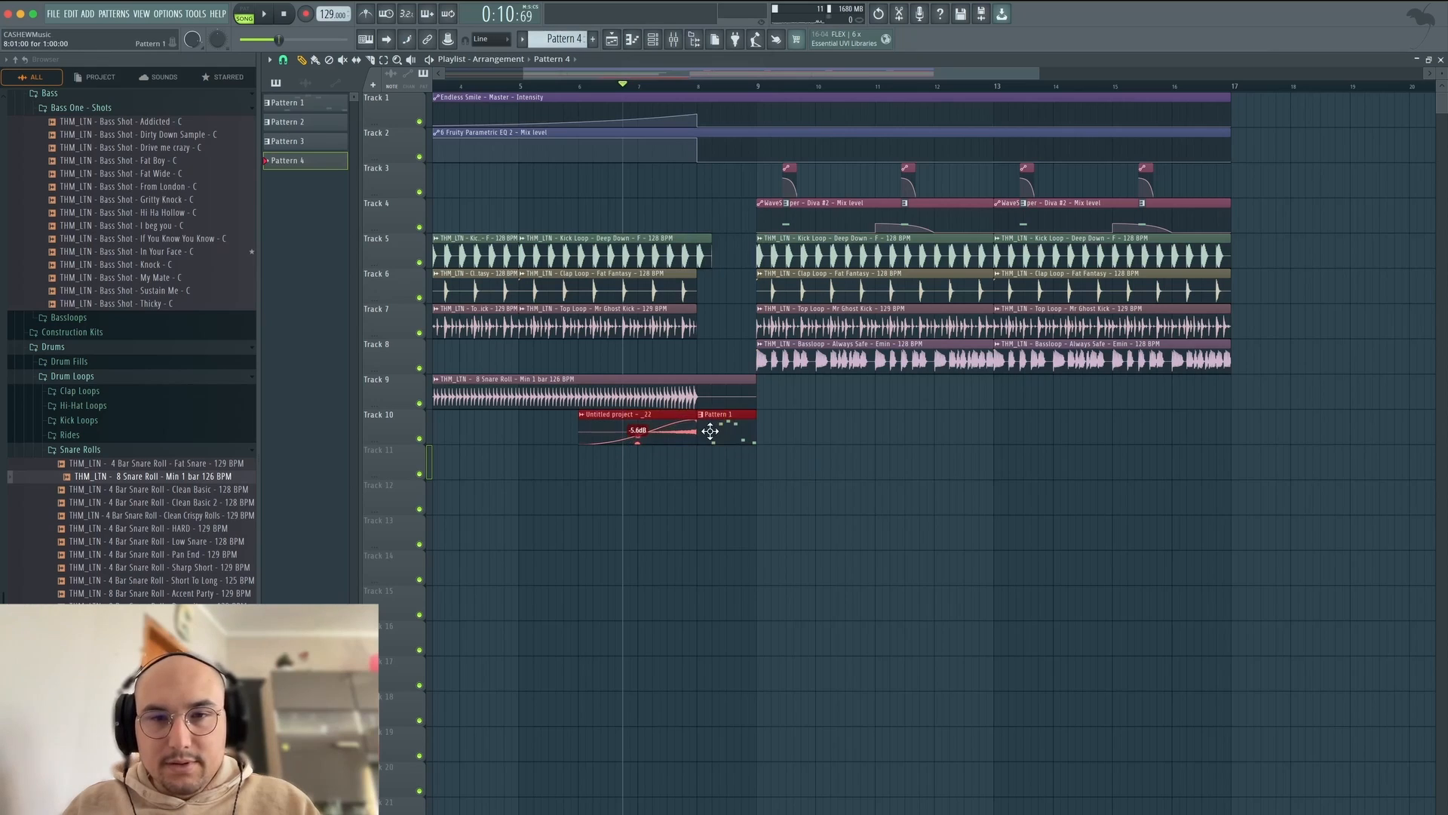
pyautogui.moveTo(711, 431); pyautogui.dragTo(1185, 430)
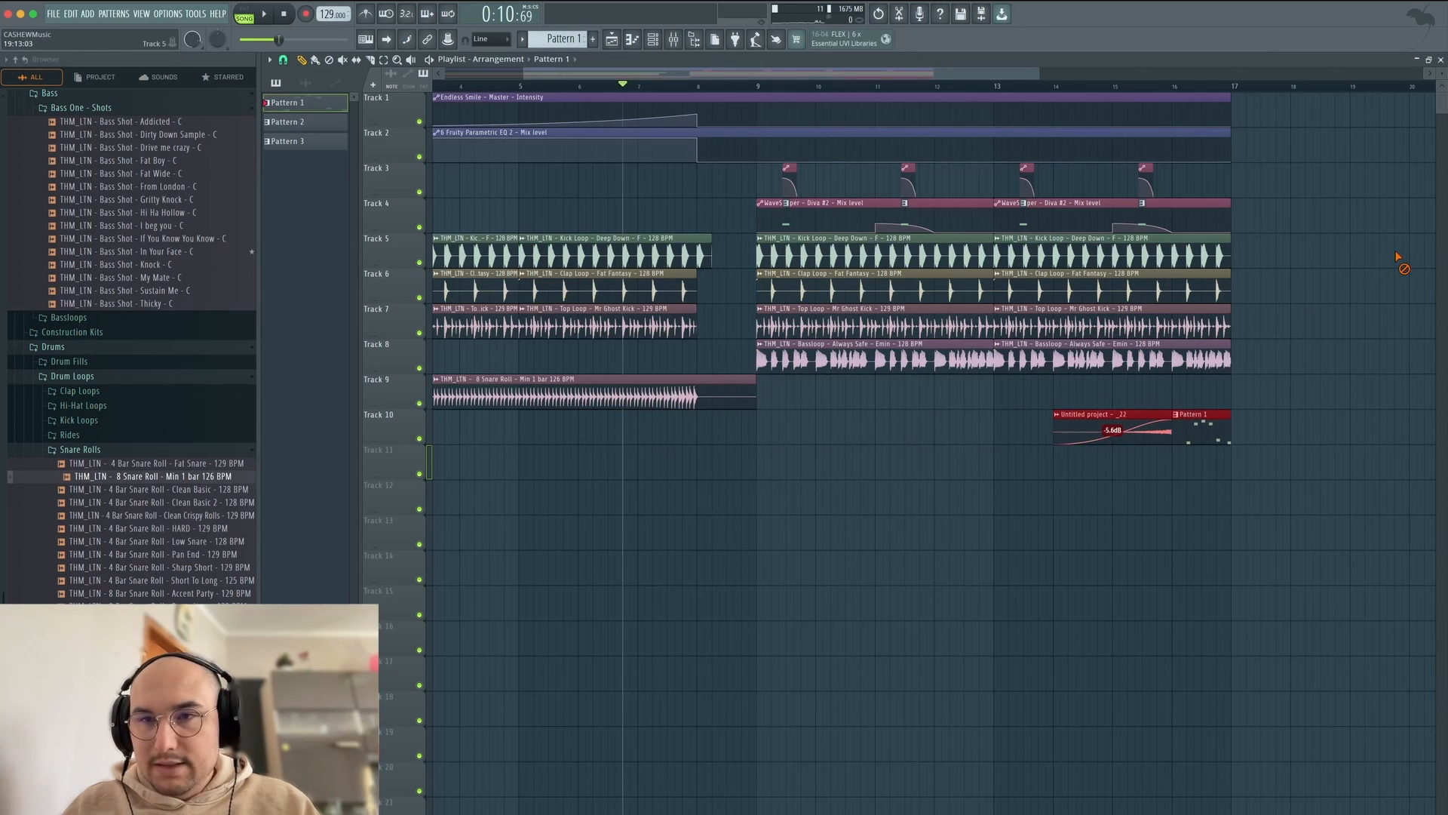
# - Raise the Fruity Parametric EQ 2 mix level automation from bar 16 to 17 and remove the bassloop in that bar
pyautogui.moveTo(1171, 151); pyautogui.dragTo(1233, 139)
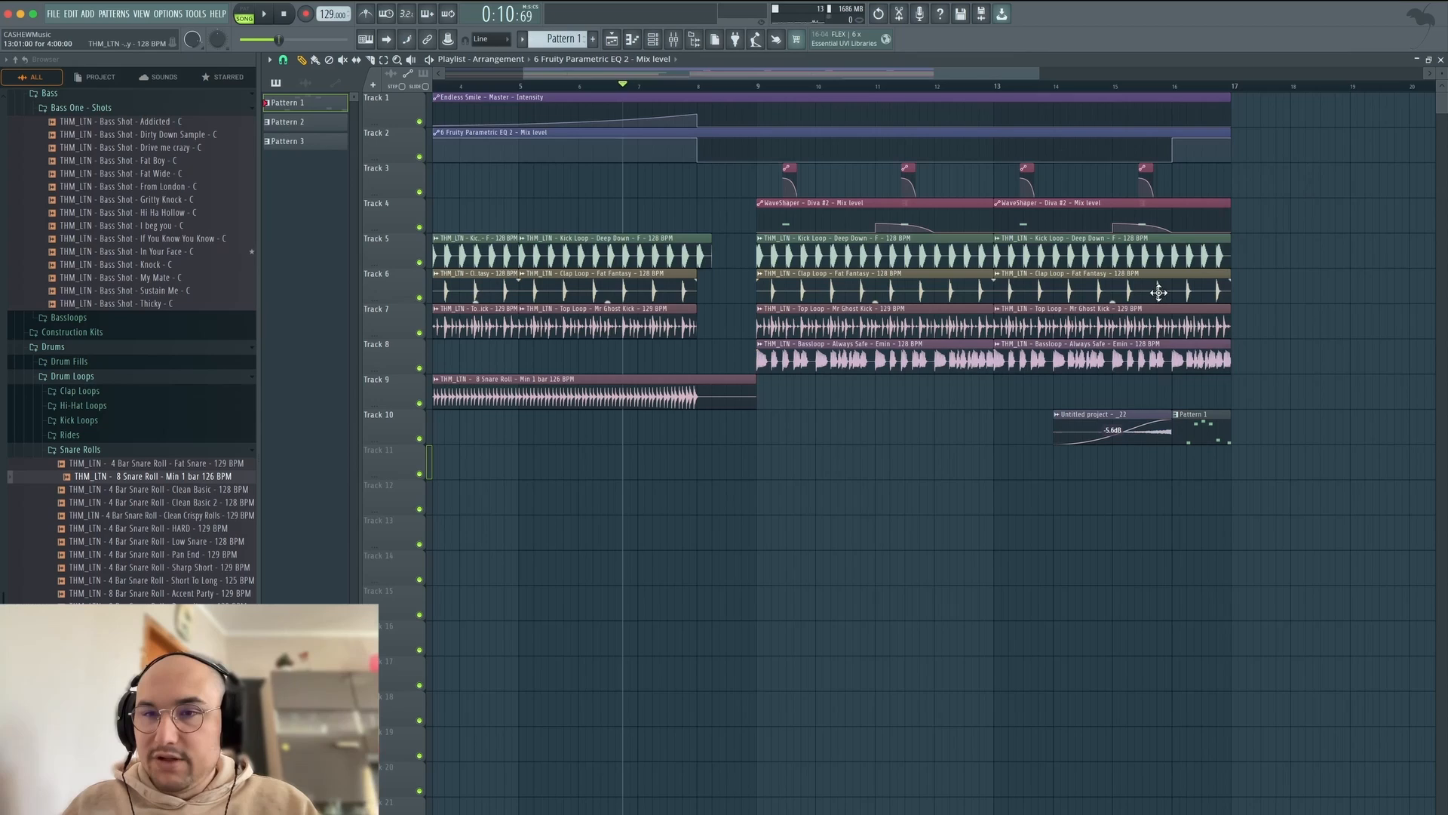
pyautogui.rightClick(1177, 357)
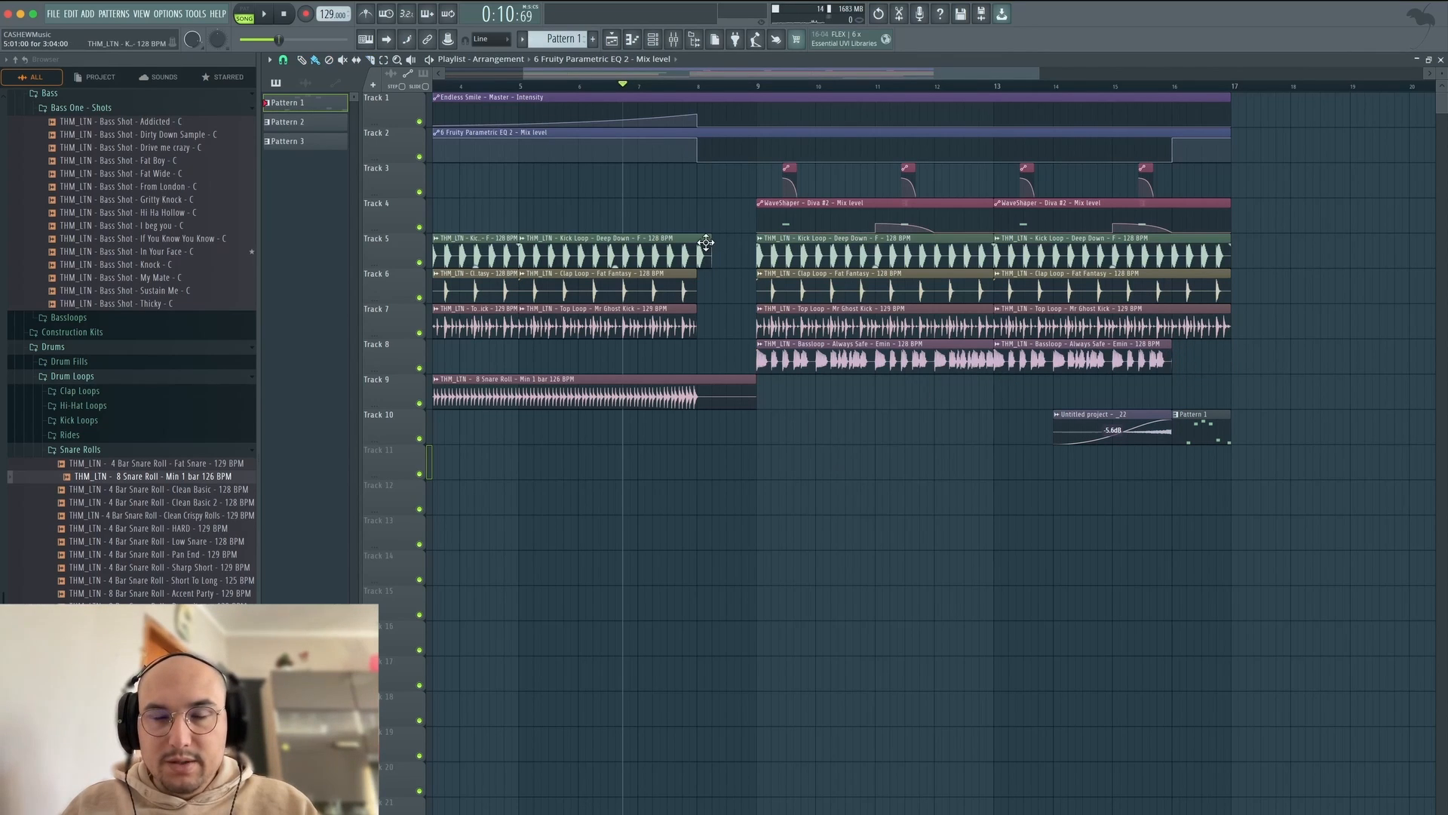
# - Open the FX folder of the THM x David LeSal - Tech House Vocals pack in the sample browser
pyautogui.scroll(-5, 76, 454)
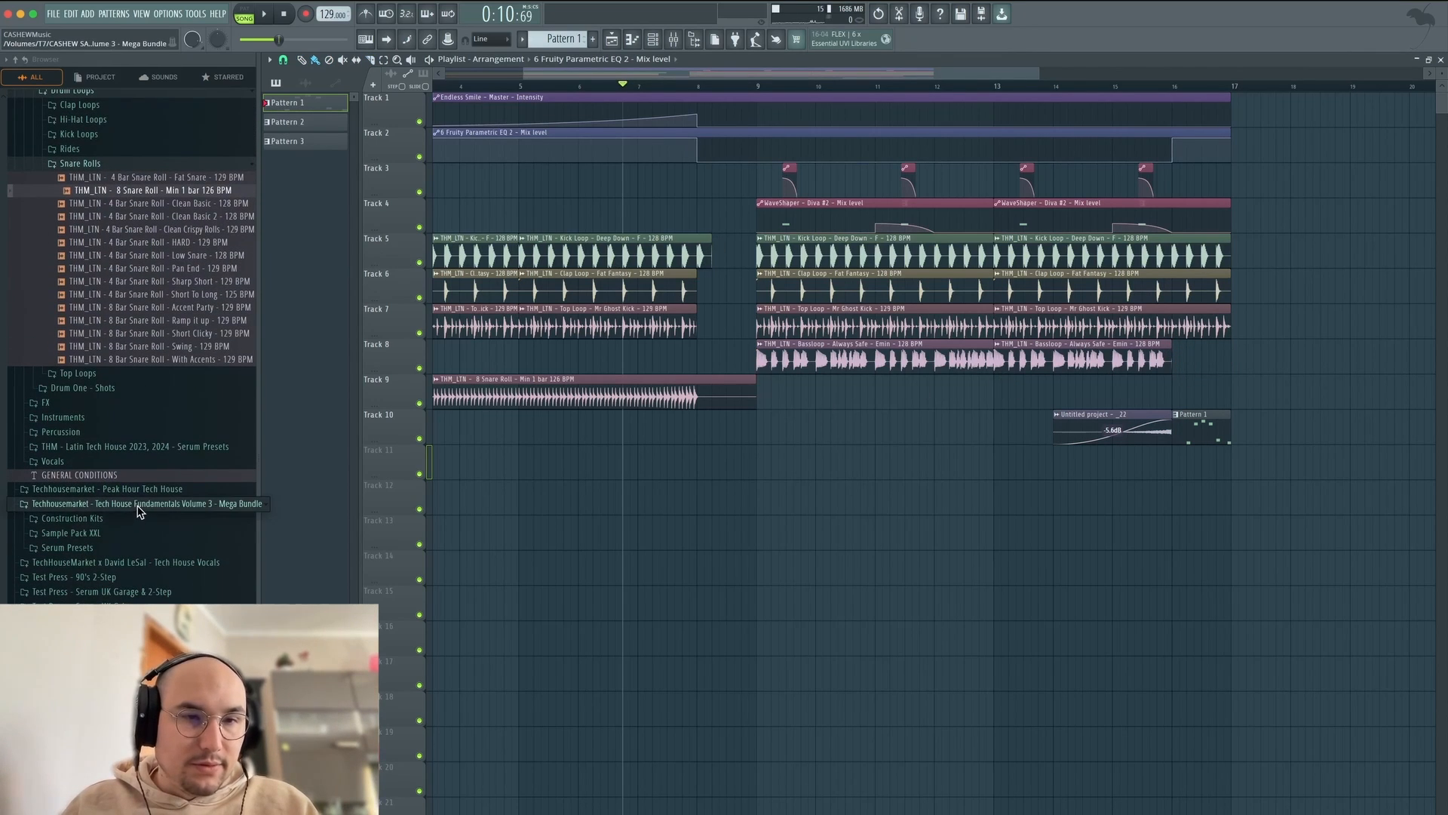
pyautogui.click(133, 564)
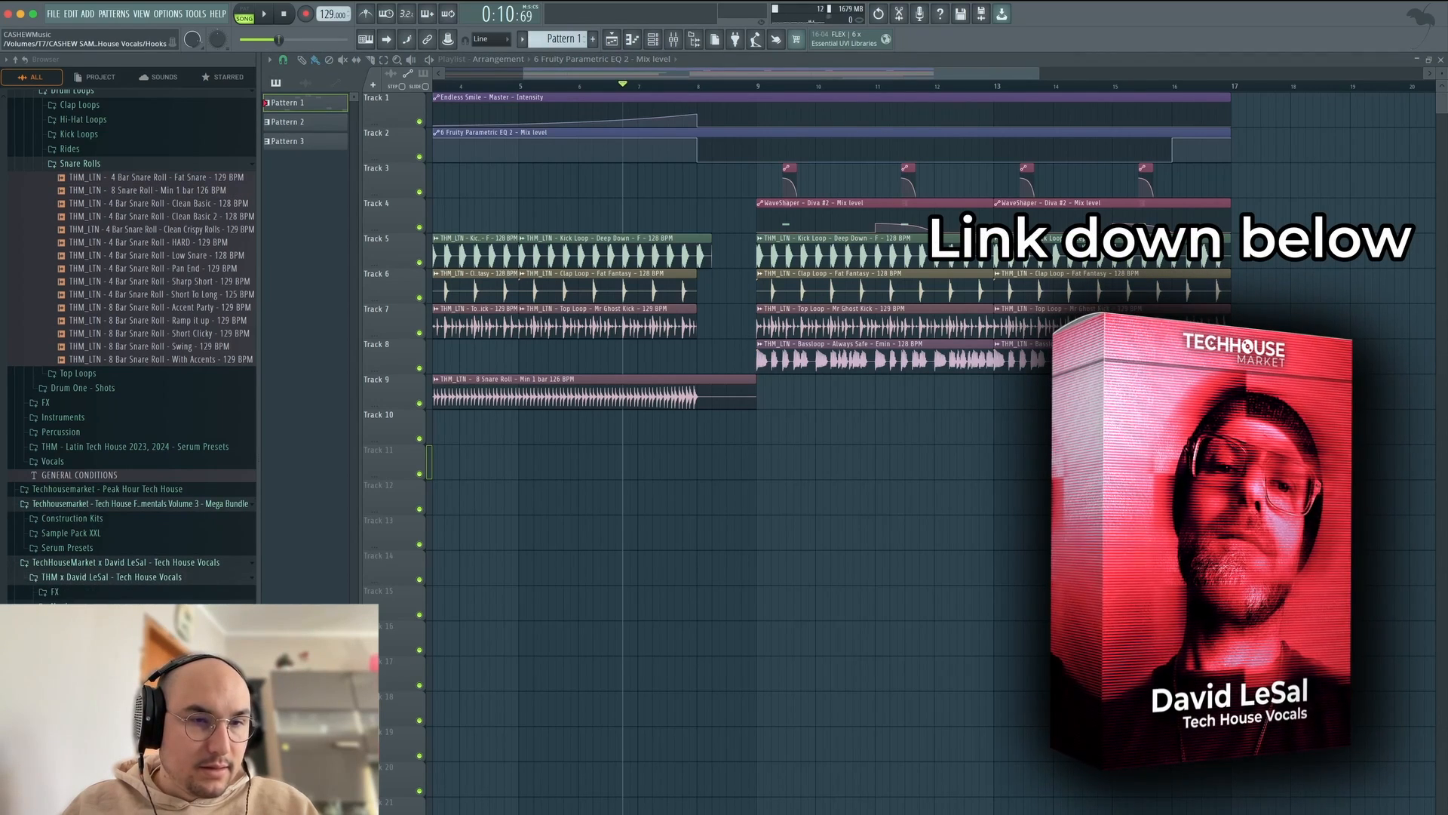
pyautogui.scroll(-4, 109, 468)
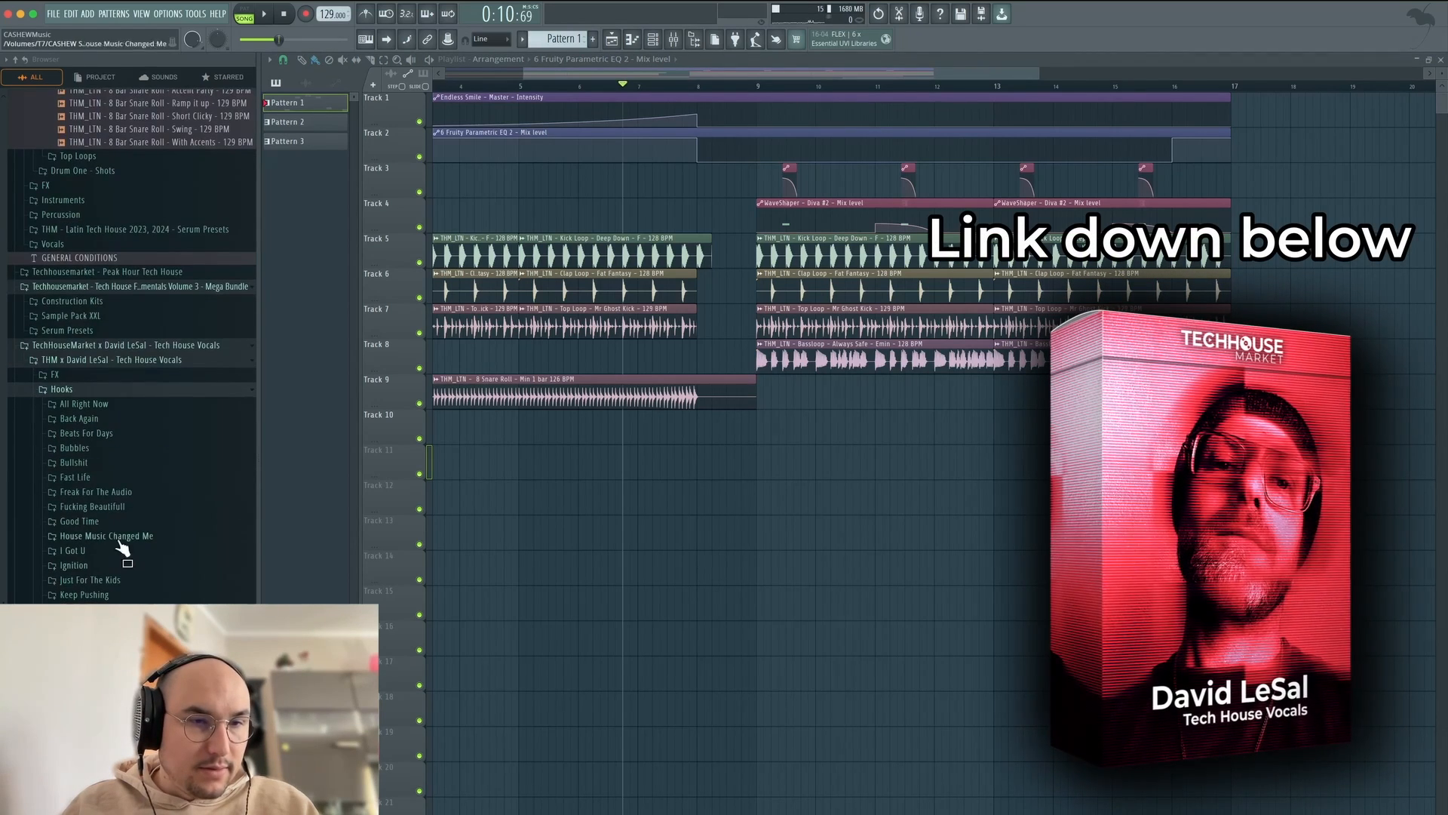
pyautogui.click(54, 375)
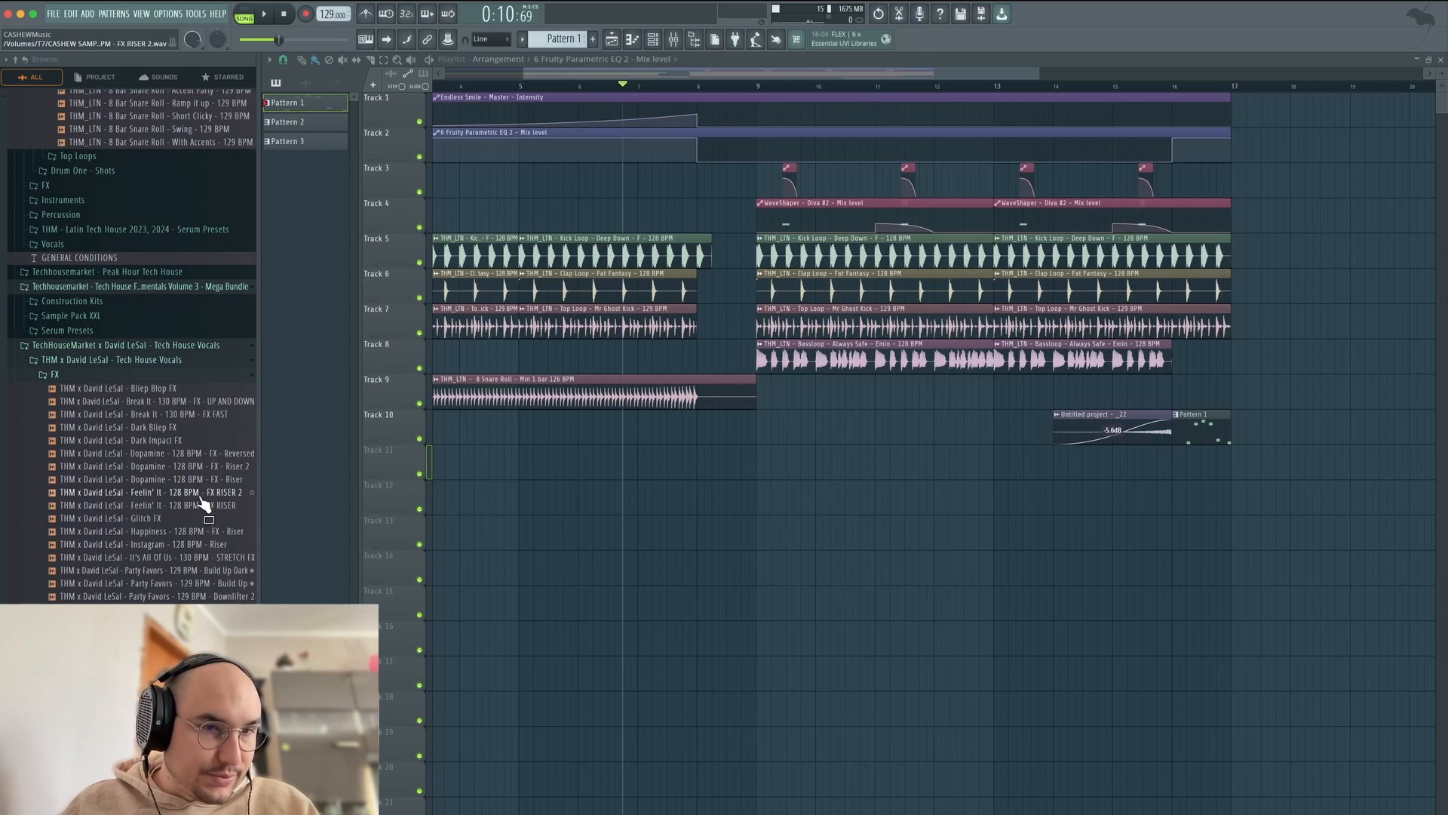
# - Audition the pack's risers and build-ups, and place Party Favors - 129 BPM - Build Up Dark on Track 11 at bar 5
pyautogui.click(199, 492)
pyautogui.click(199, 479)
pyautogui.click(200, 466)
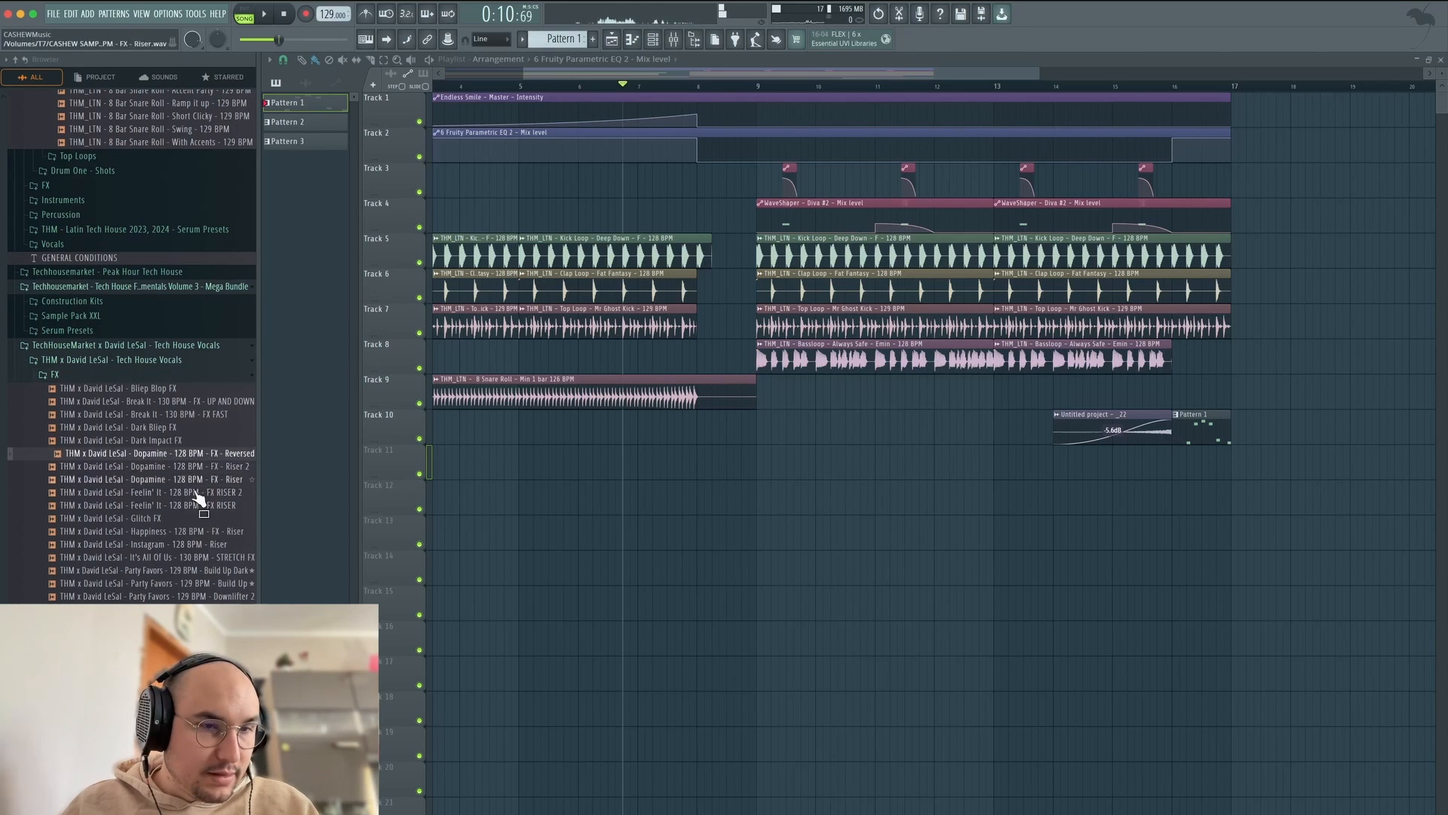
pyautogui.click(196, 531)
pyautogui.click(196, 544)
pyautogui.click(194, 557)
pyautogui.click(192, 570)
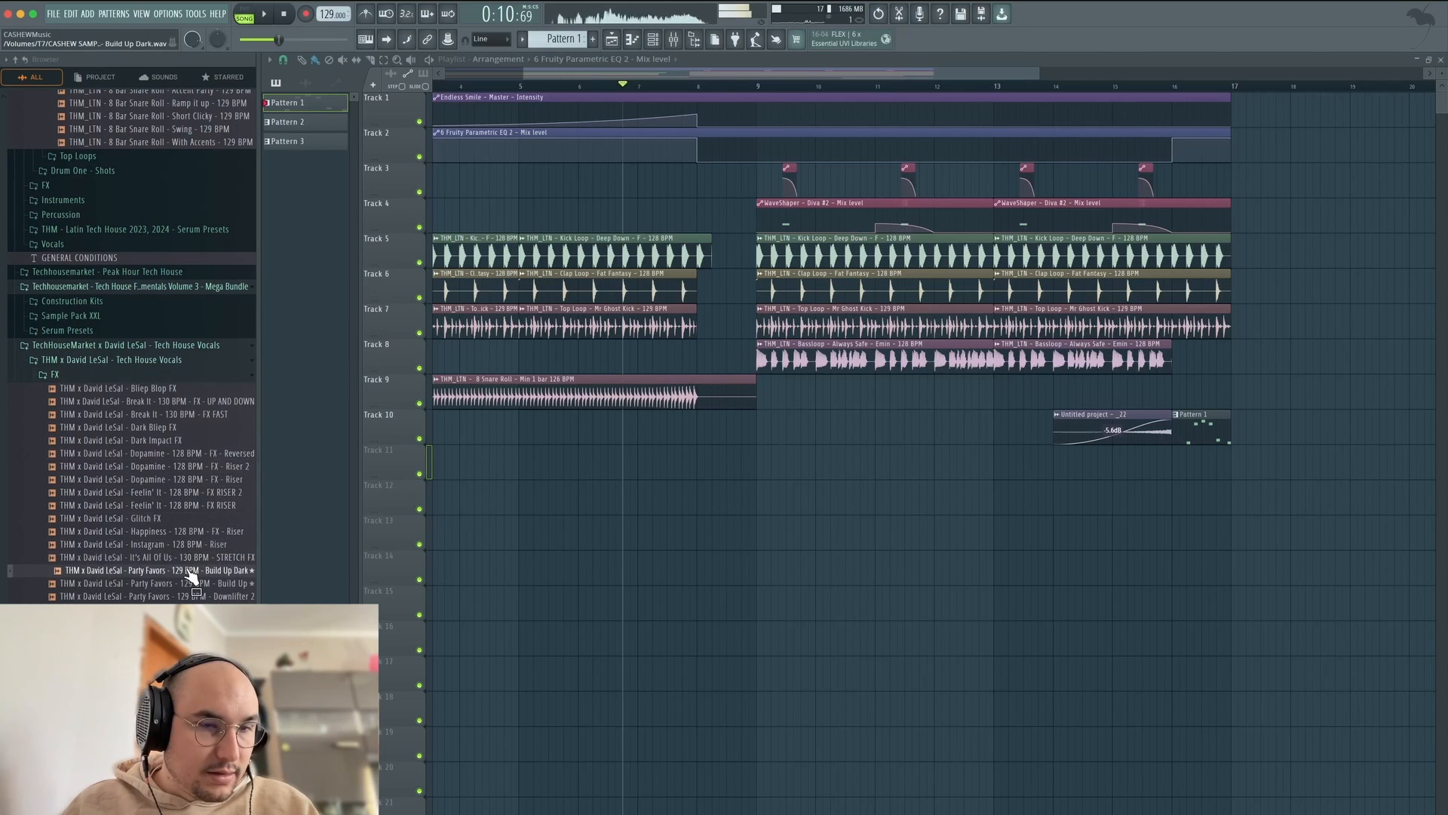
pyautogui.moveTo(191, 585); pyautogui.dragTo(619, 436)
# - Play the build-up from bar 5 and cut the kick, clap, top loop and snare roll clips so they end at bar 7
pyautogui.click(541, 86)
pyautogui.press('space')
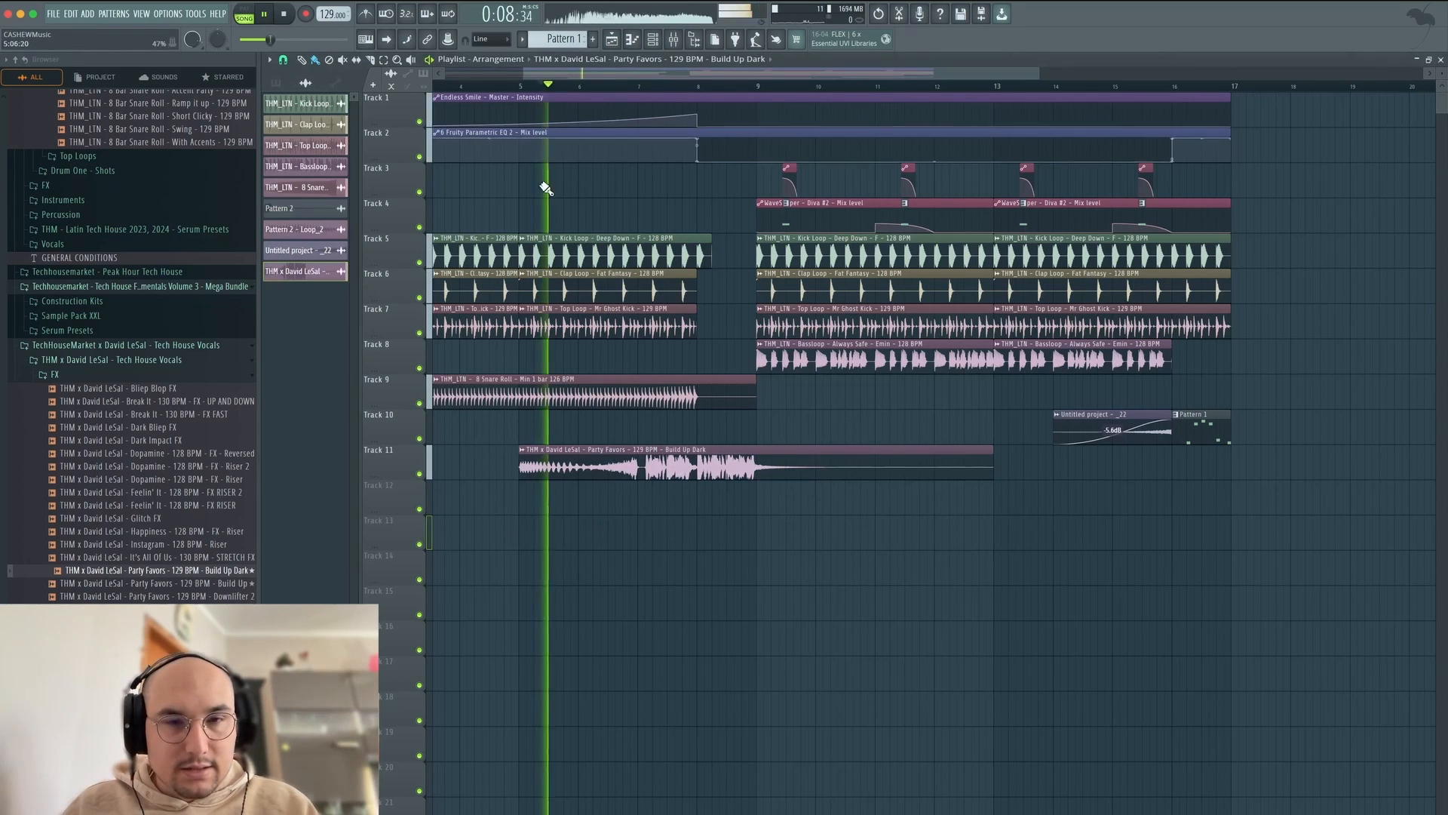
pyautogui.press('c')
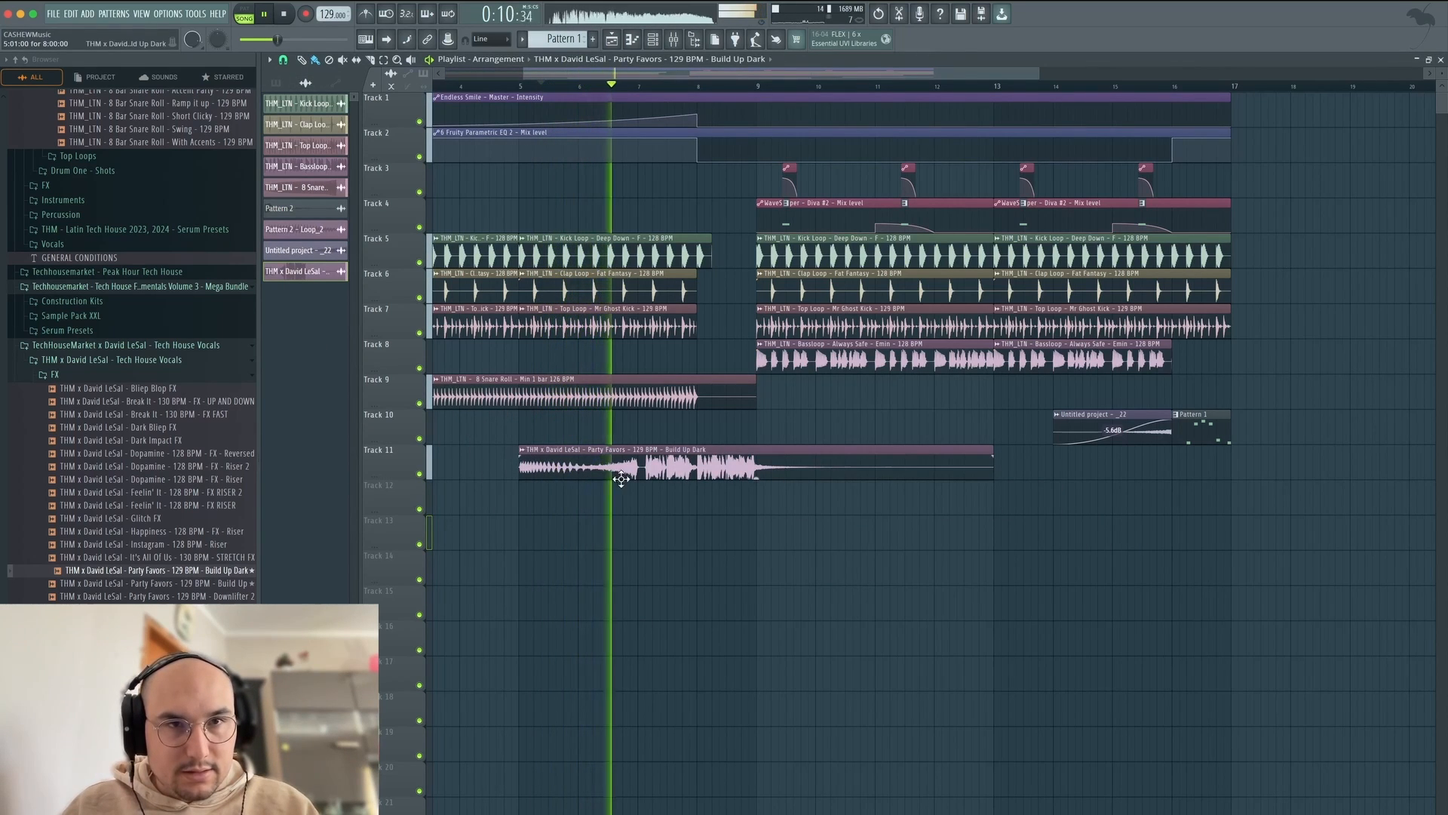
pyautogui.moveTo(661, 403); pyautogui.dragTo(652, 249)
pyautogui.press('p')
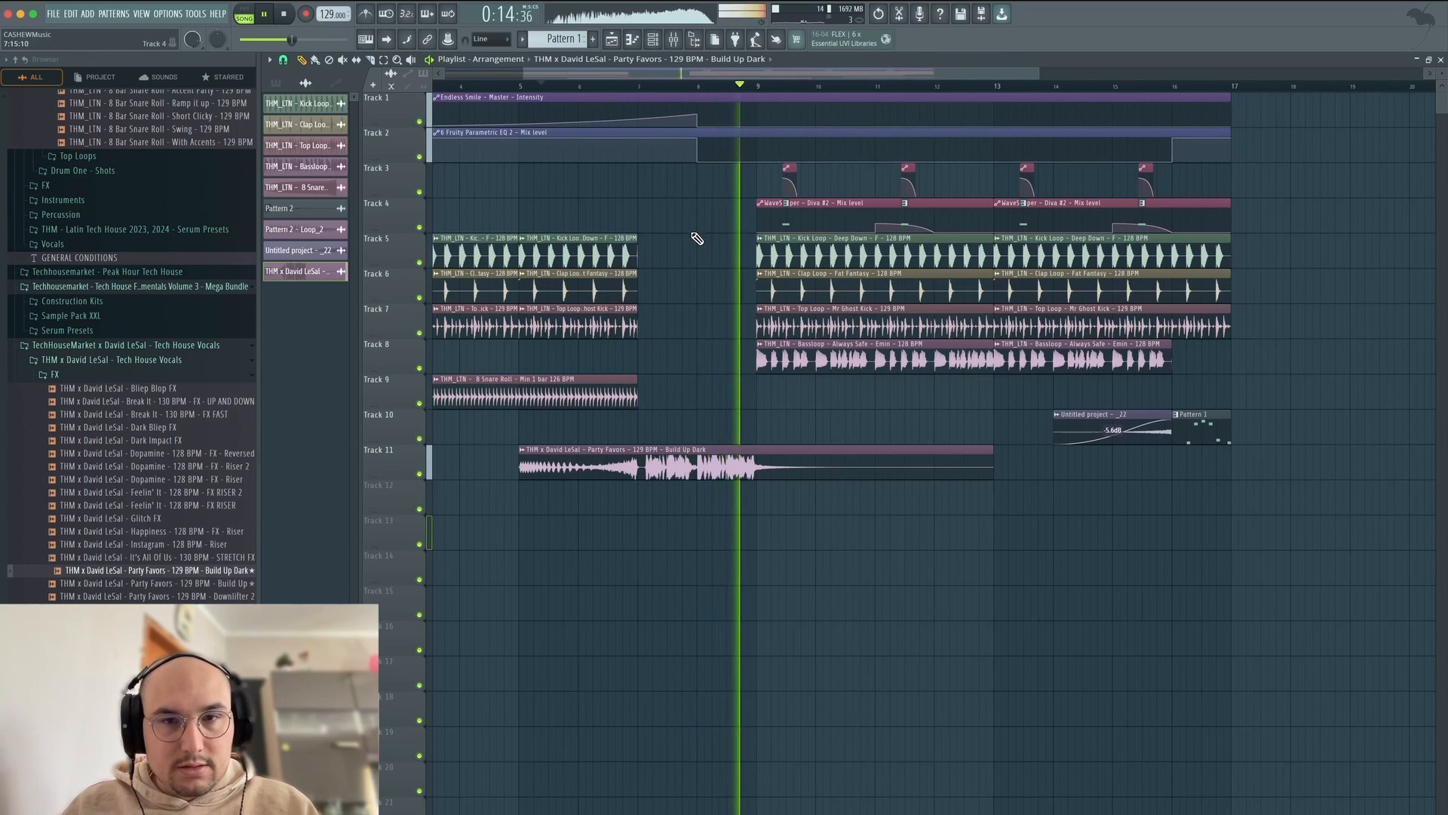
pyautogui.scroll(-2, 686, 242)
pyautogui.press('space')
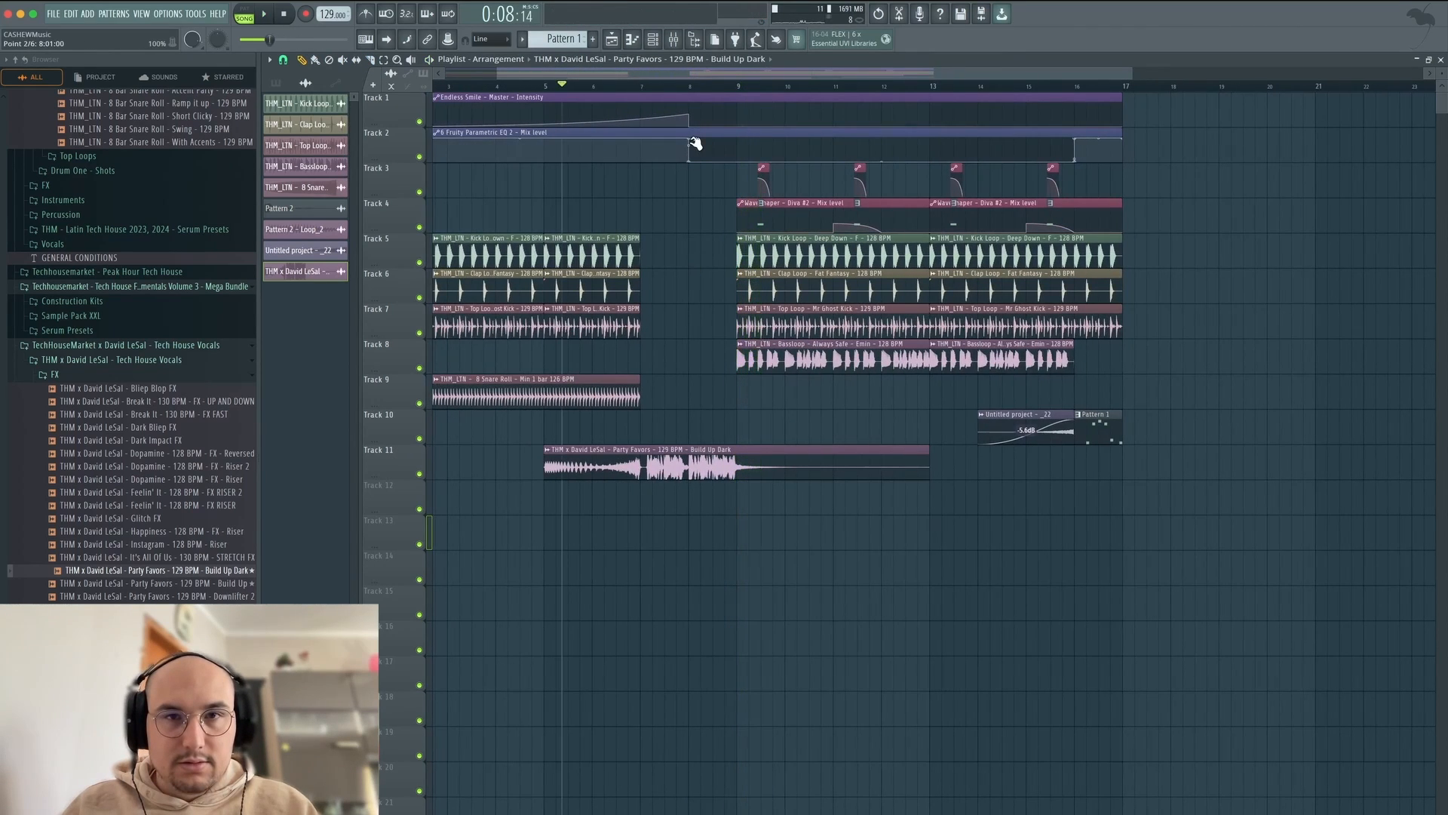
# - Move both automation drops to bar 7, curving the EQ mix level down to bar 8, and lower the Build Up Dark clip's gain to -3.6 dB
pyautogui.click(660, 136)
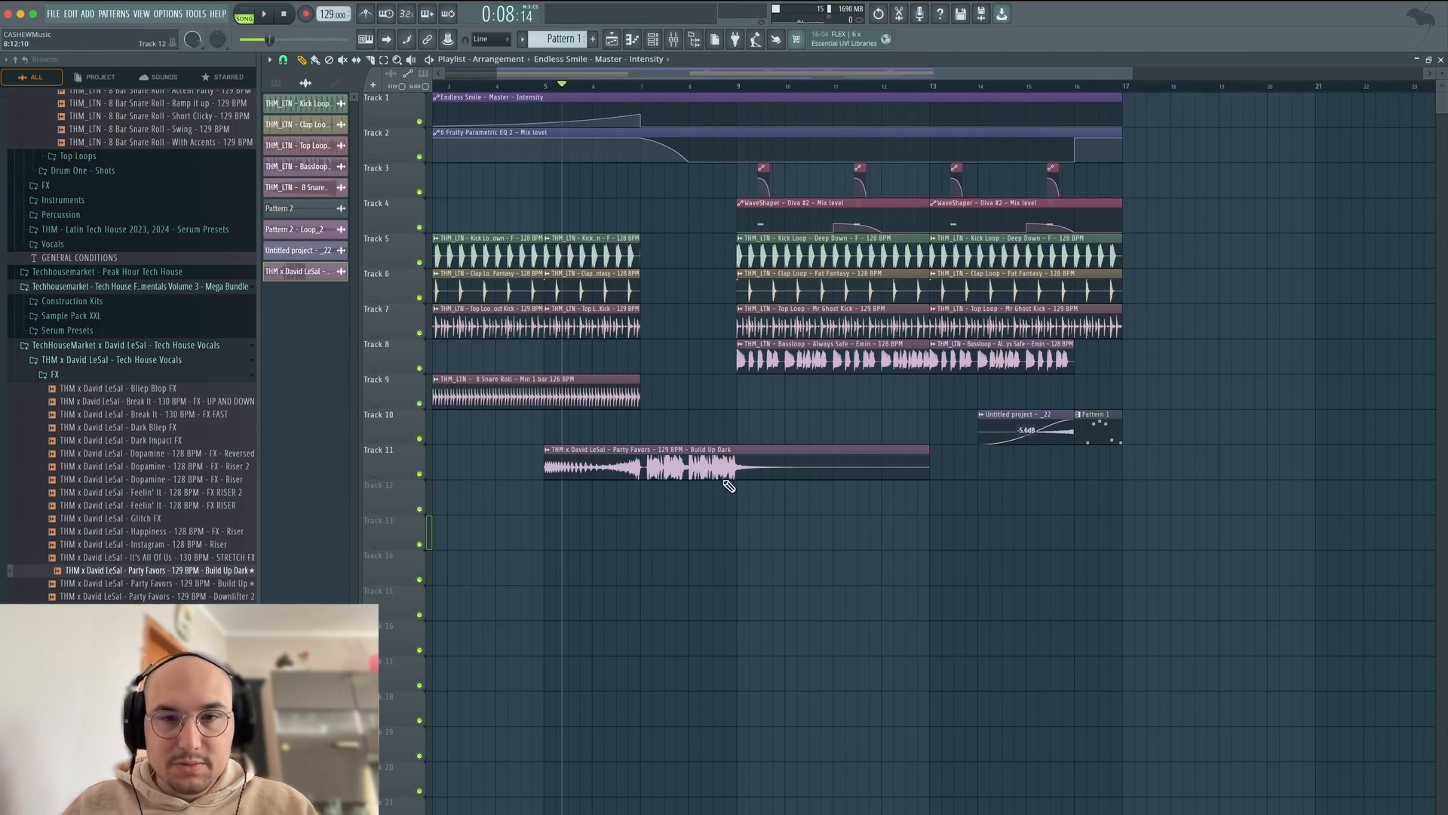
pyautogui.moveTo(741, 476); pyautogui.dragTo(736, 476)
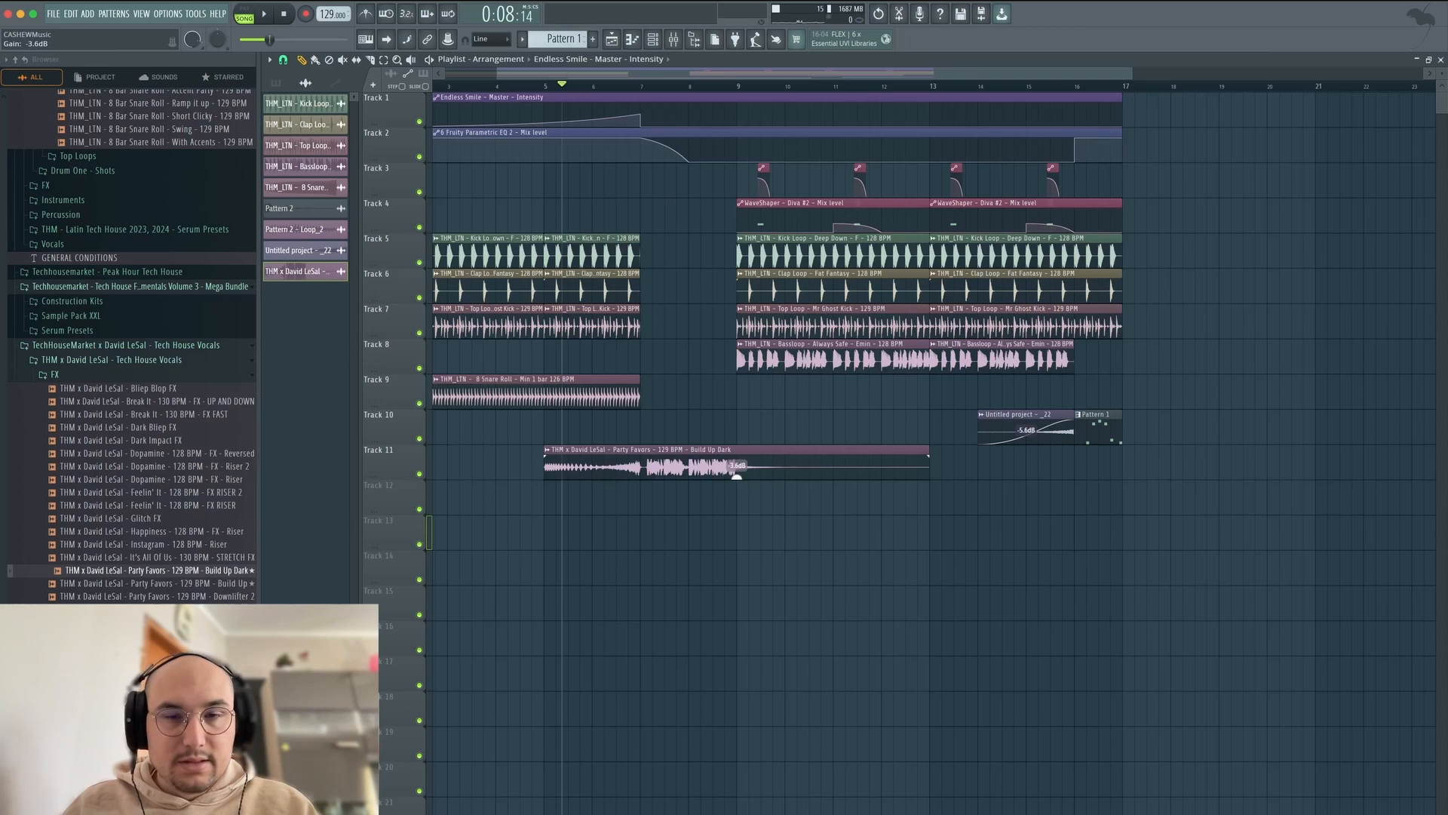
# - Create empty Pattern 4, place it on Track 9 at bar 9, and play the transition into the drop
pyautogui.click(543, 38)
pyautogui.click(689, 62)
pyautogui.press('space')
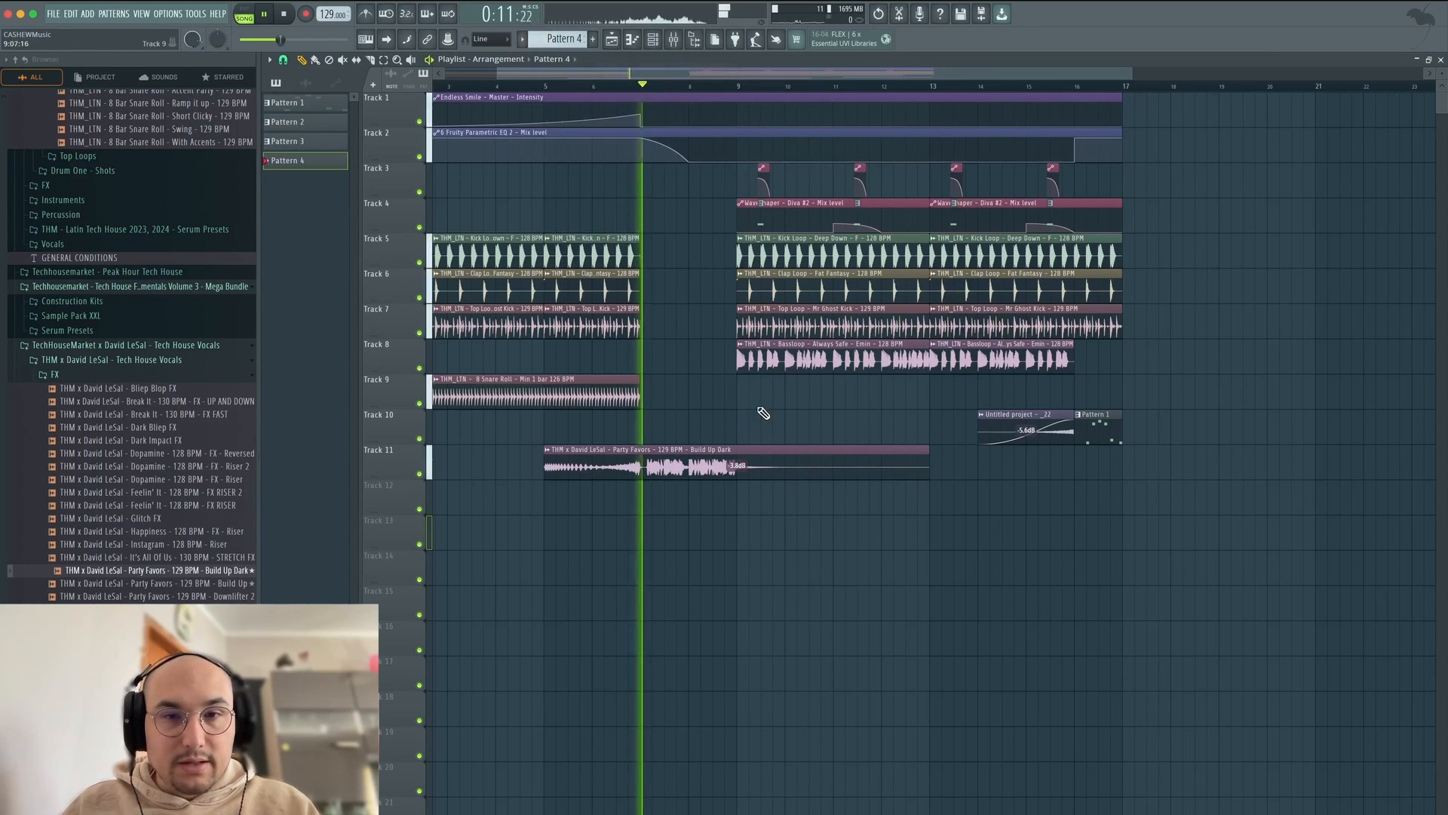
pyautogui.scroll(3, 731, 413)
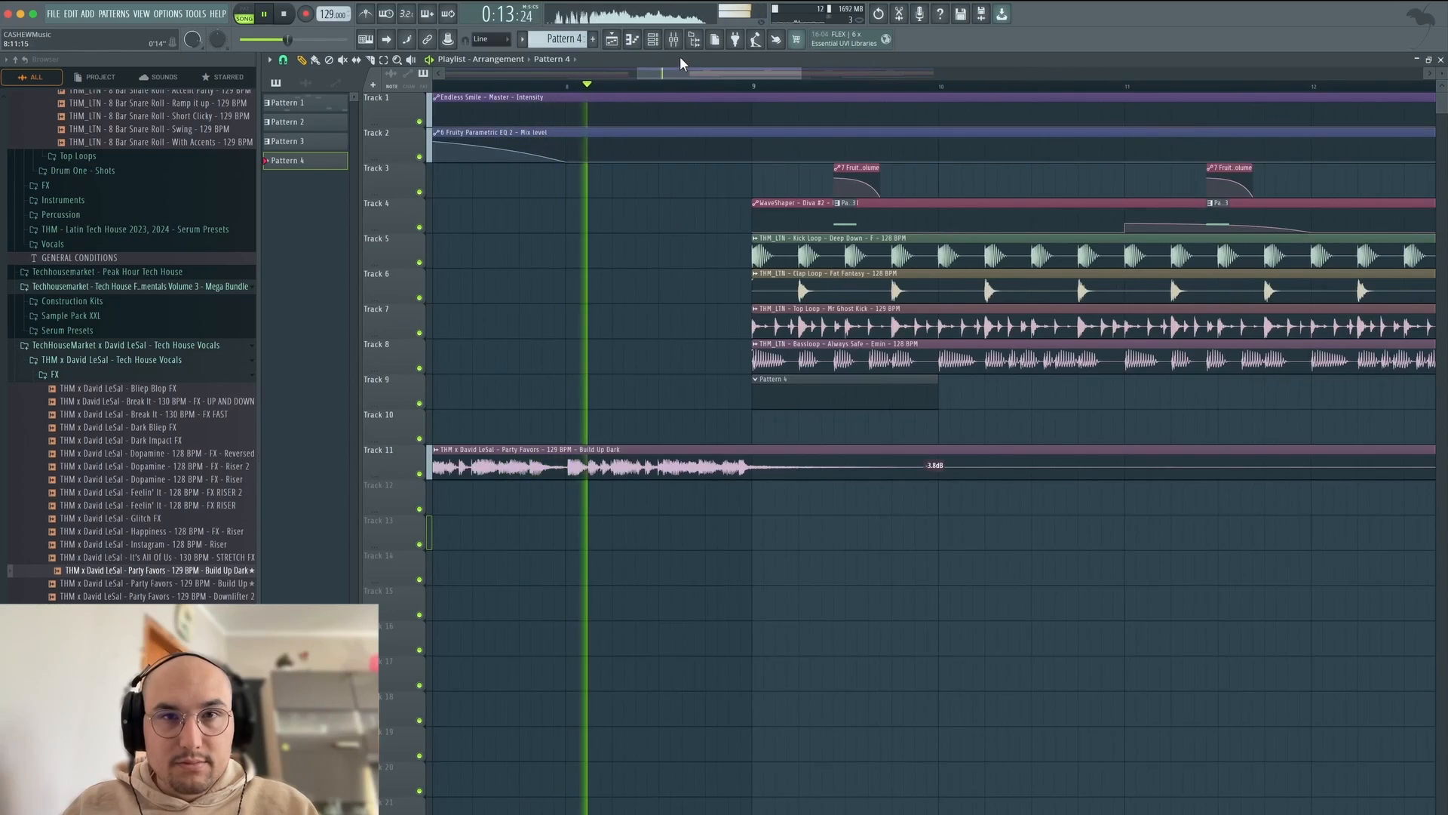
pyautogui.scroll(-5, 724, 233)
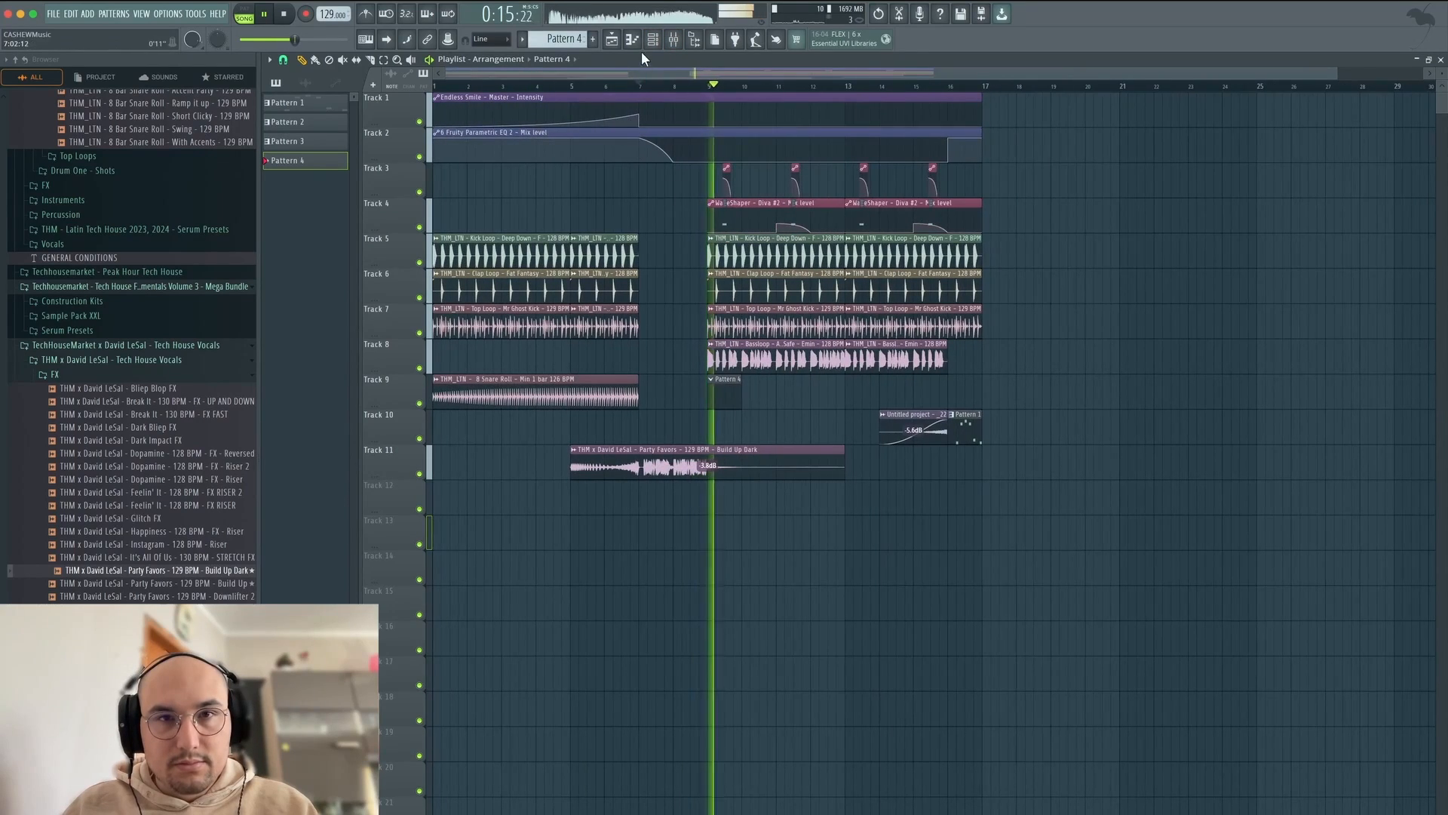
pyautogui.press('space')
pyautogui.press('space')
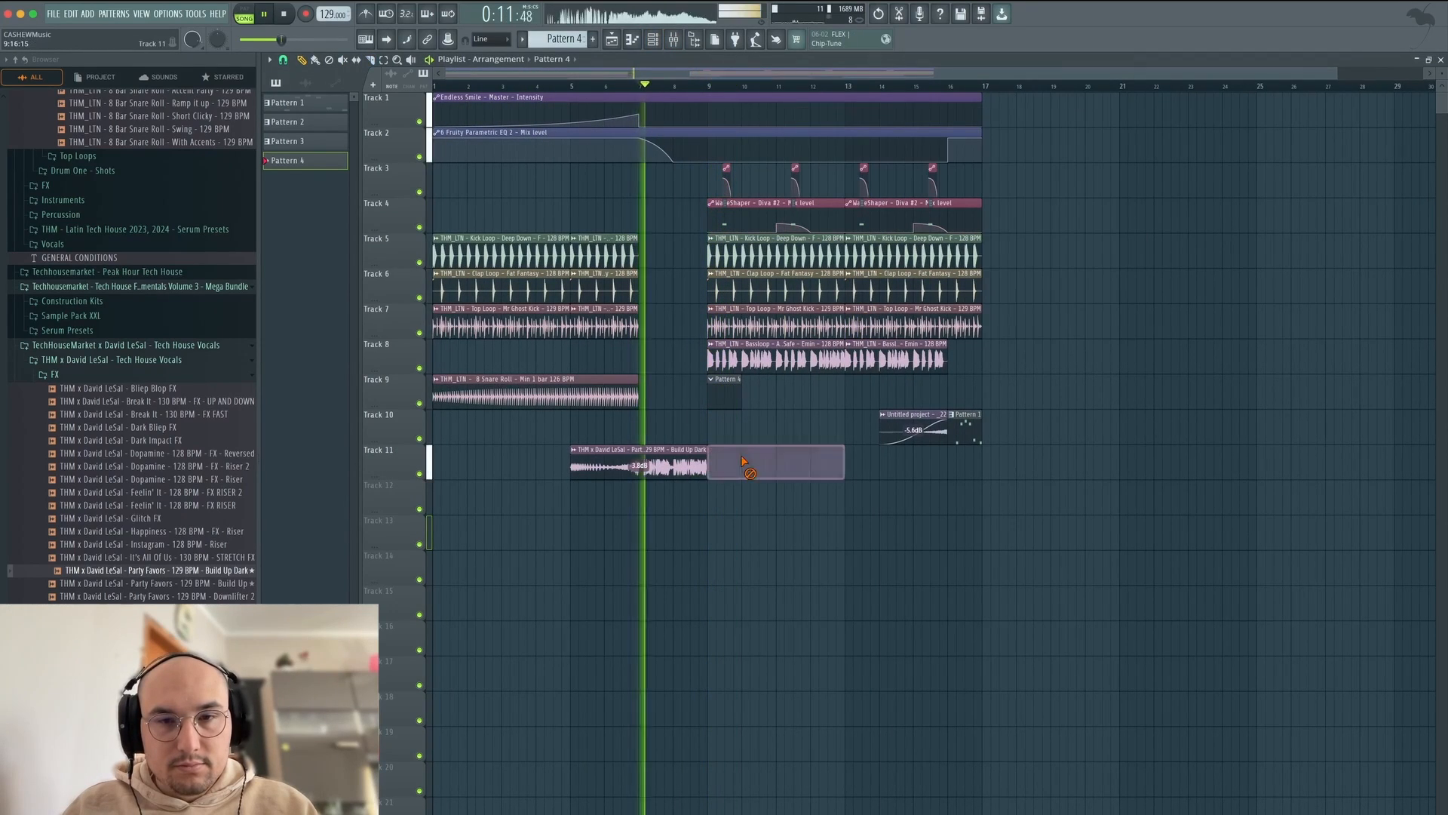
# - Clear the playlist time selection, add a new Diva instrument channel to the channel rack, and stop playback
pyautogui.moveTo(717, 473); pyautogui.dragTo(707, 473)
pyautogui.press('F6')
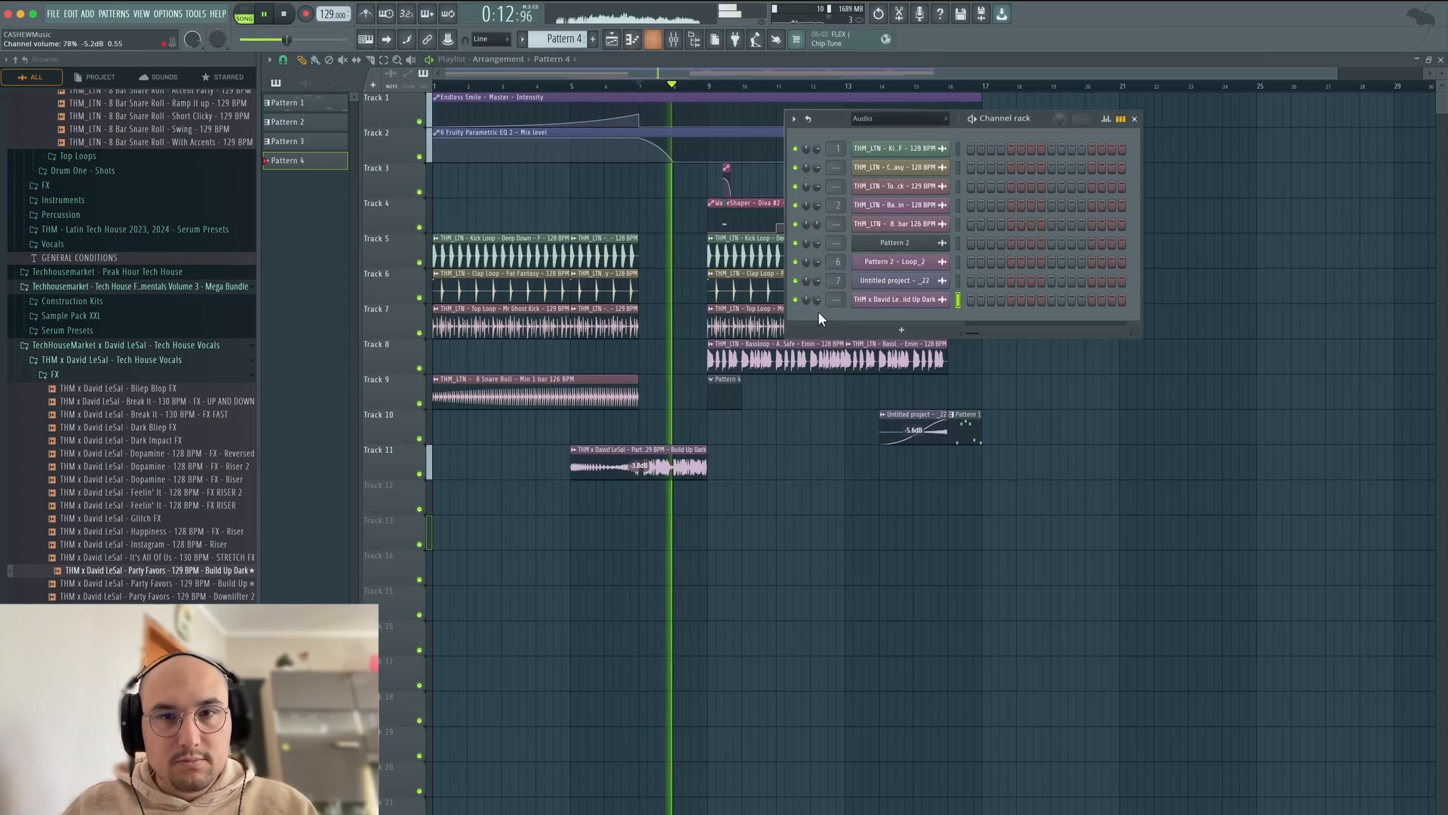
pyautogui.click(902, 330)
pyautogui.click(875, 87)
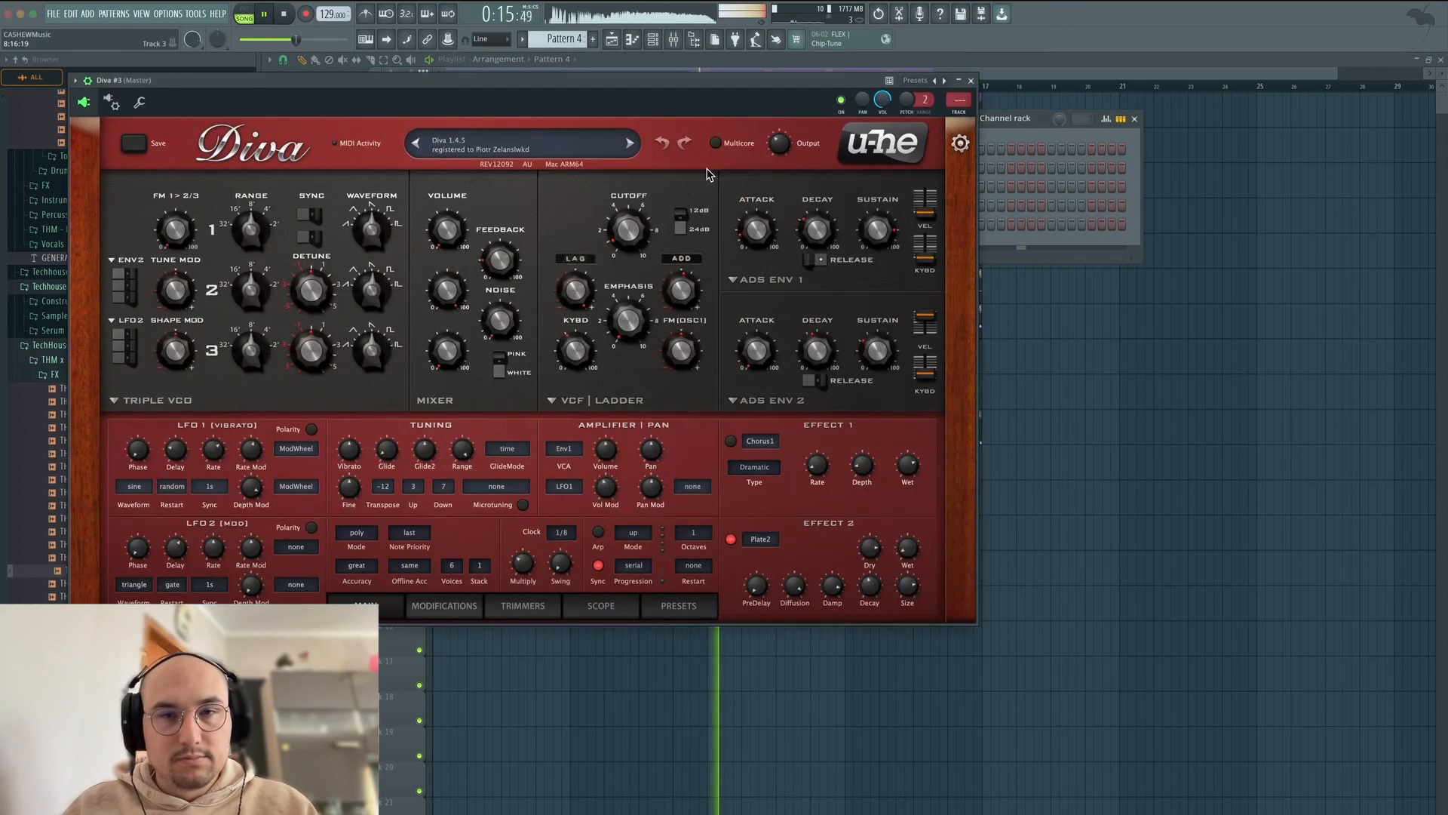
pyautogui.press('space')
# - Audition Diva presets in the THM - Fractals Tech House folder and load LD - Rave Cave
pyautogui.click(681, 607)
pyautogui.scroll(-5, 169, 472)
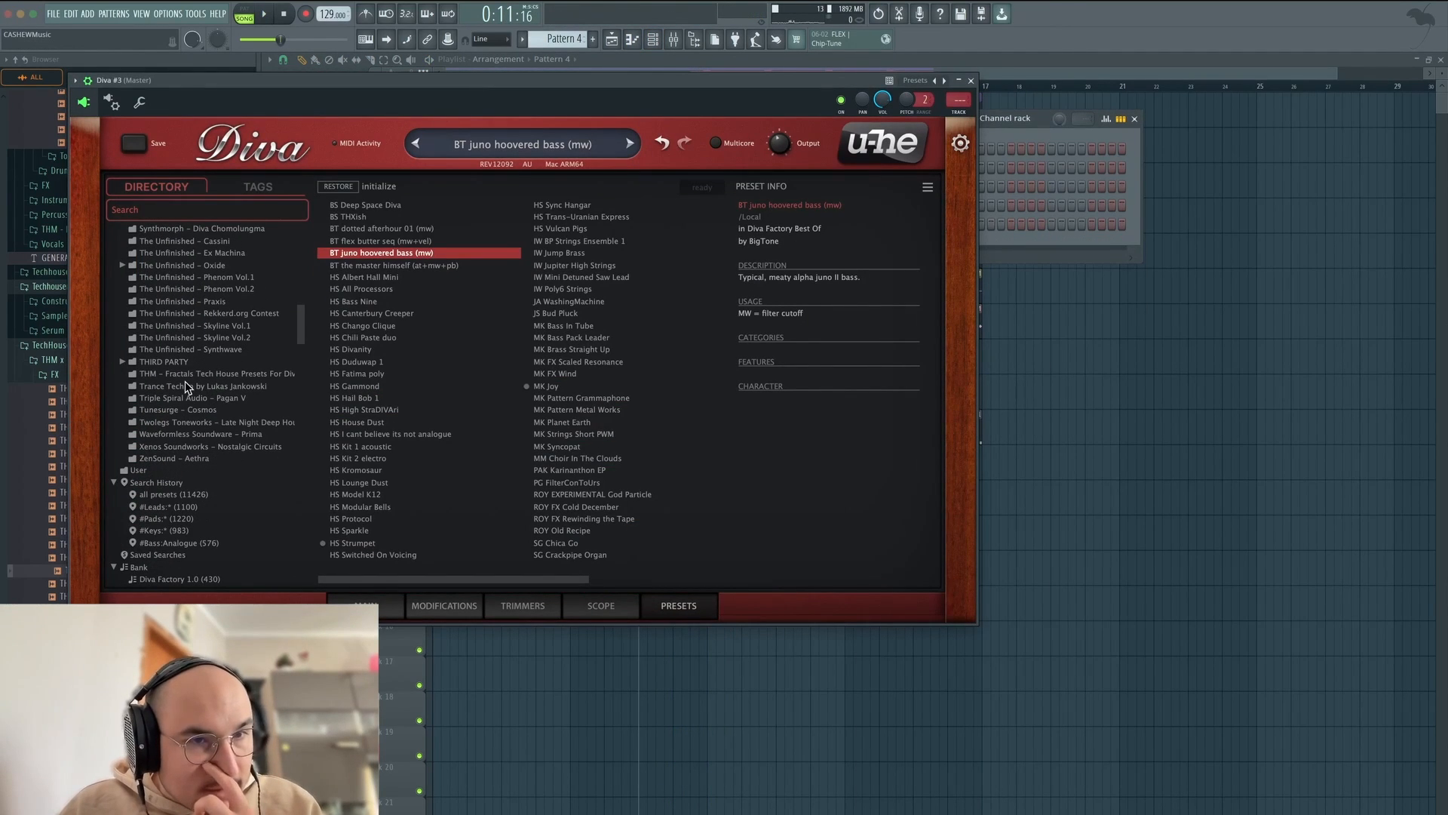
pyautogui.click(185, 375)
pyautogui.click(370, 217)
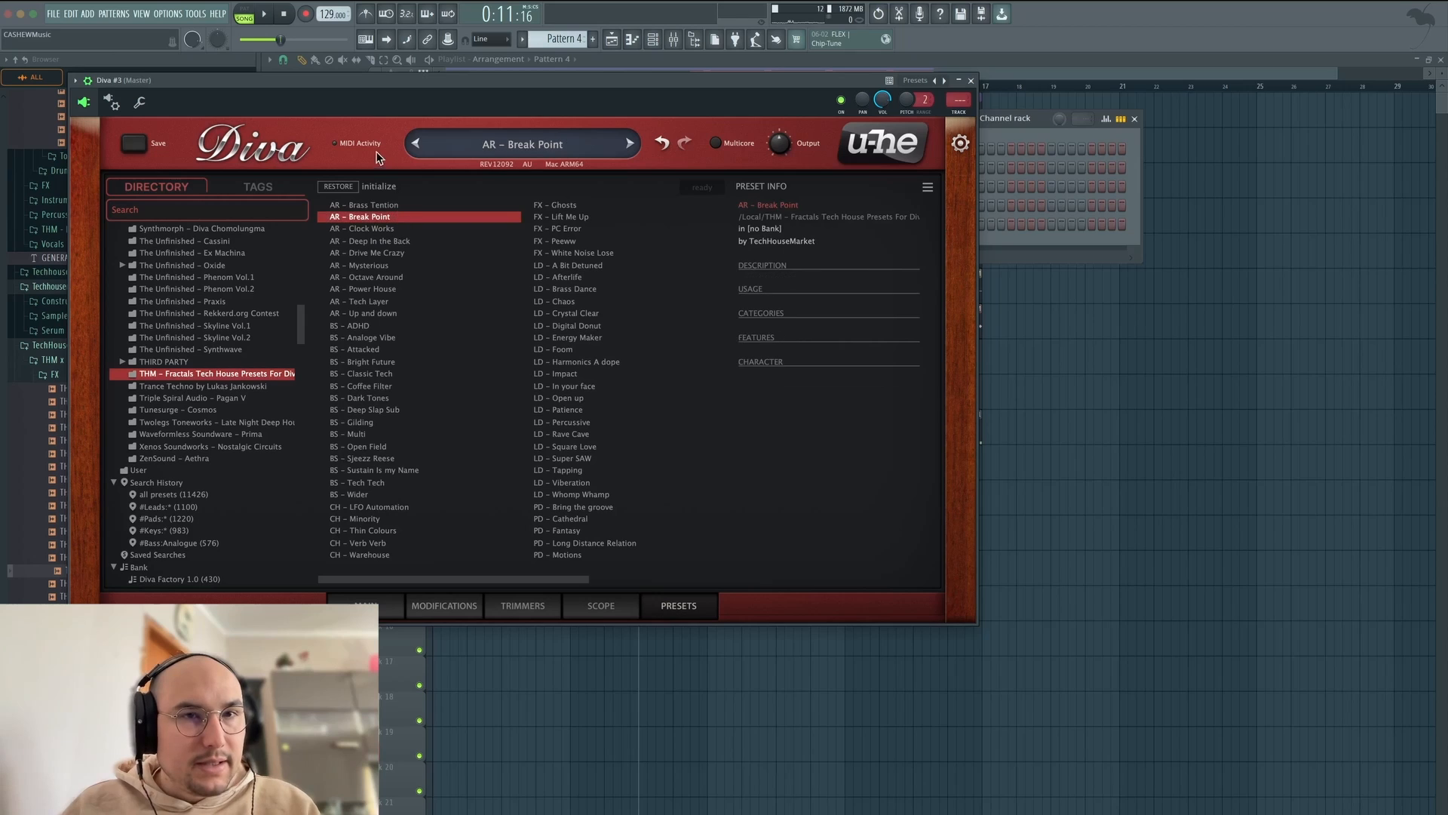
pyautogui.click(369, 265)
pyautogui.click(571, 434)
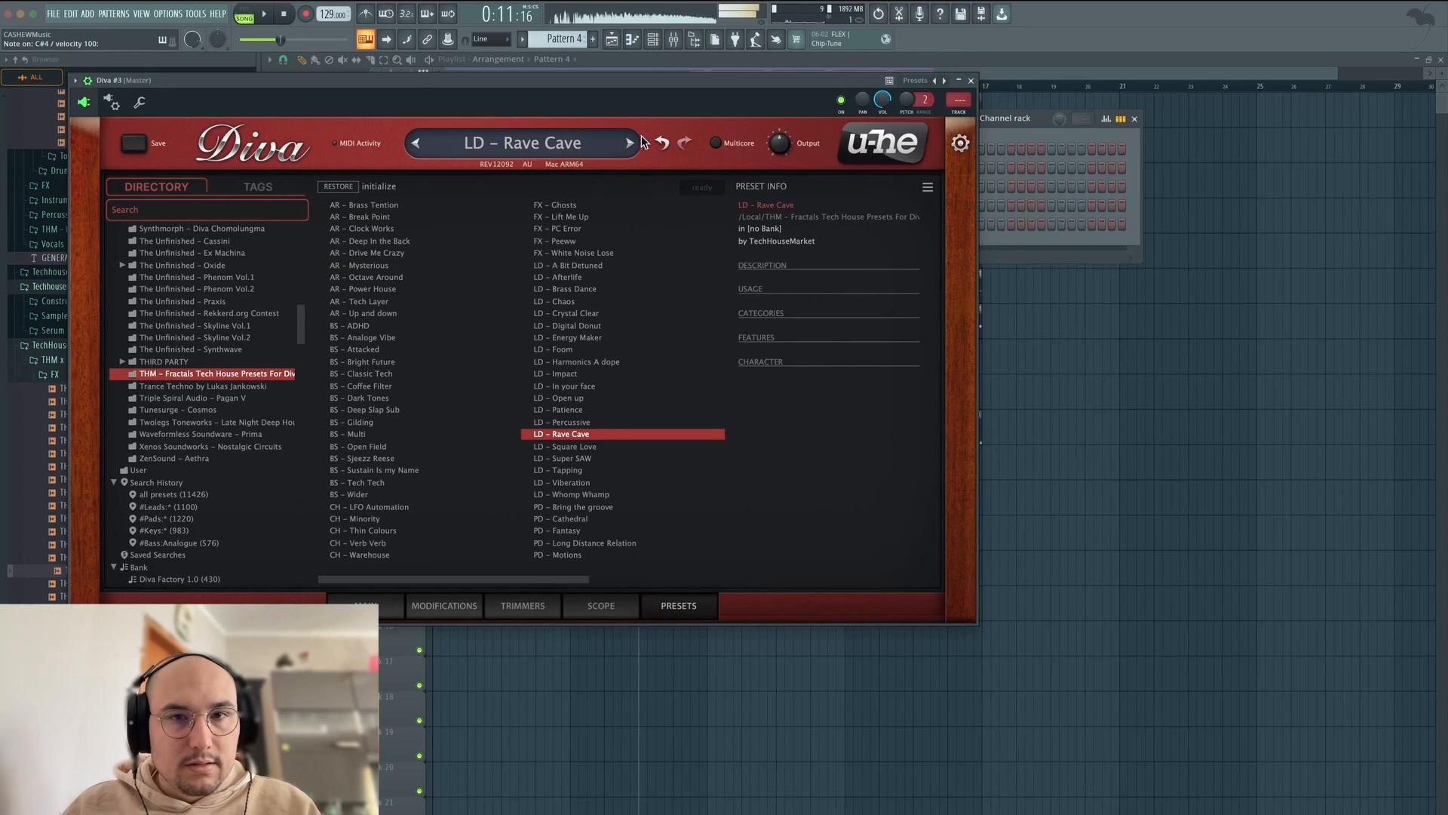
pyautogui.press('space')
pyautogui.press('Escape')
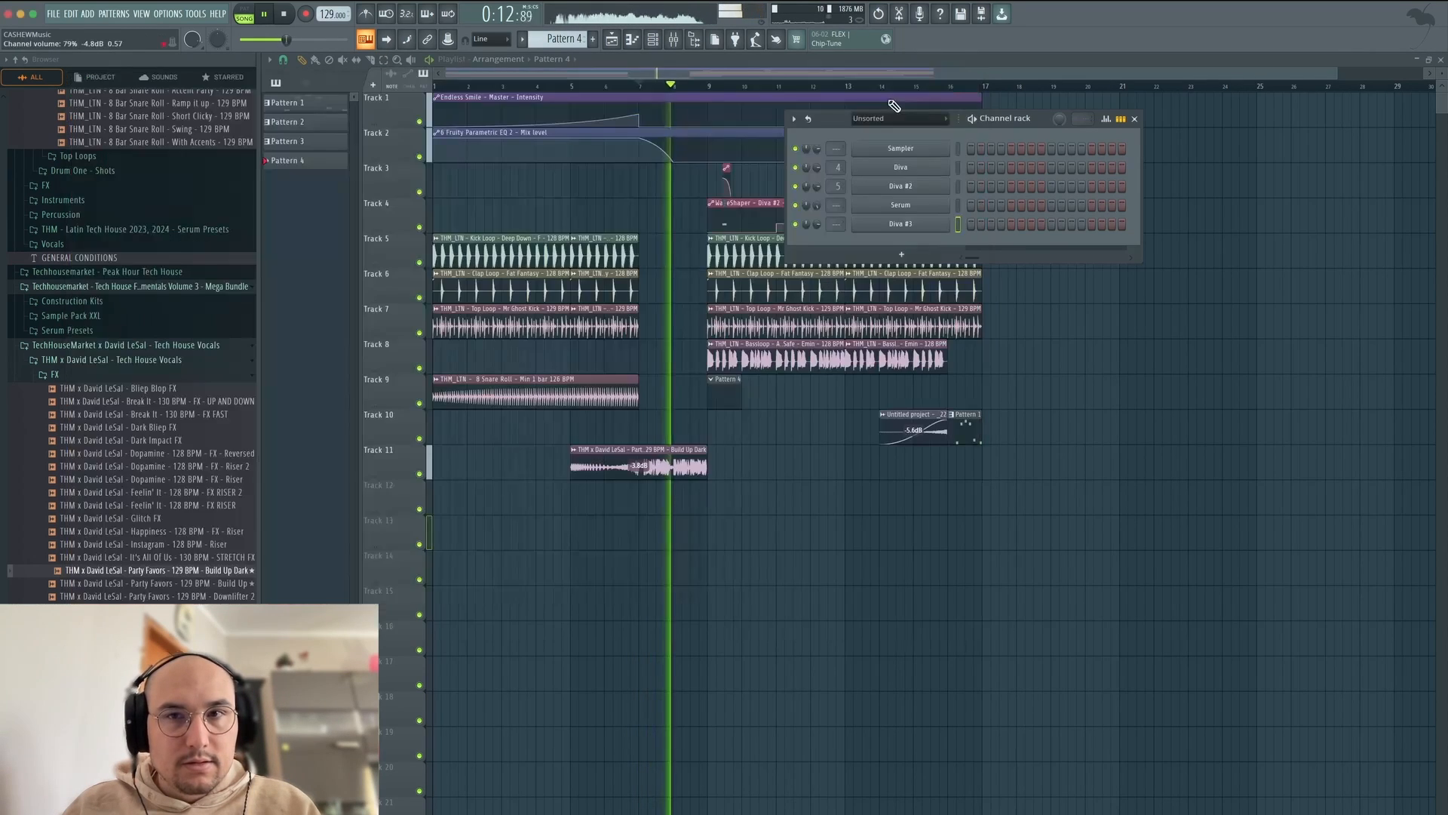
# - Draw one sustained note at the start of Pattern 4 in Diva #3's piano roll
pyautogui.rightClick(973, 224)
pyautogui.click(977, 226)
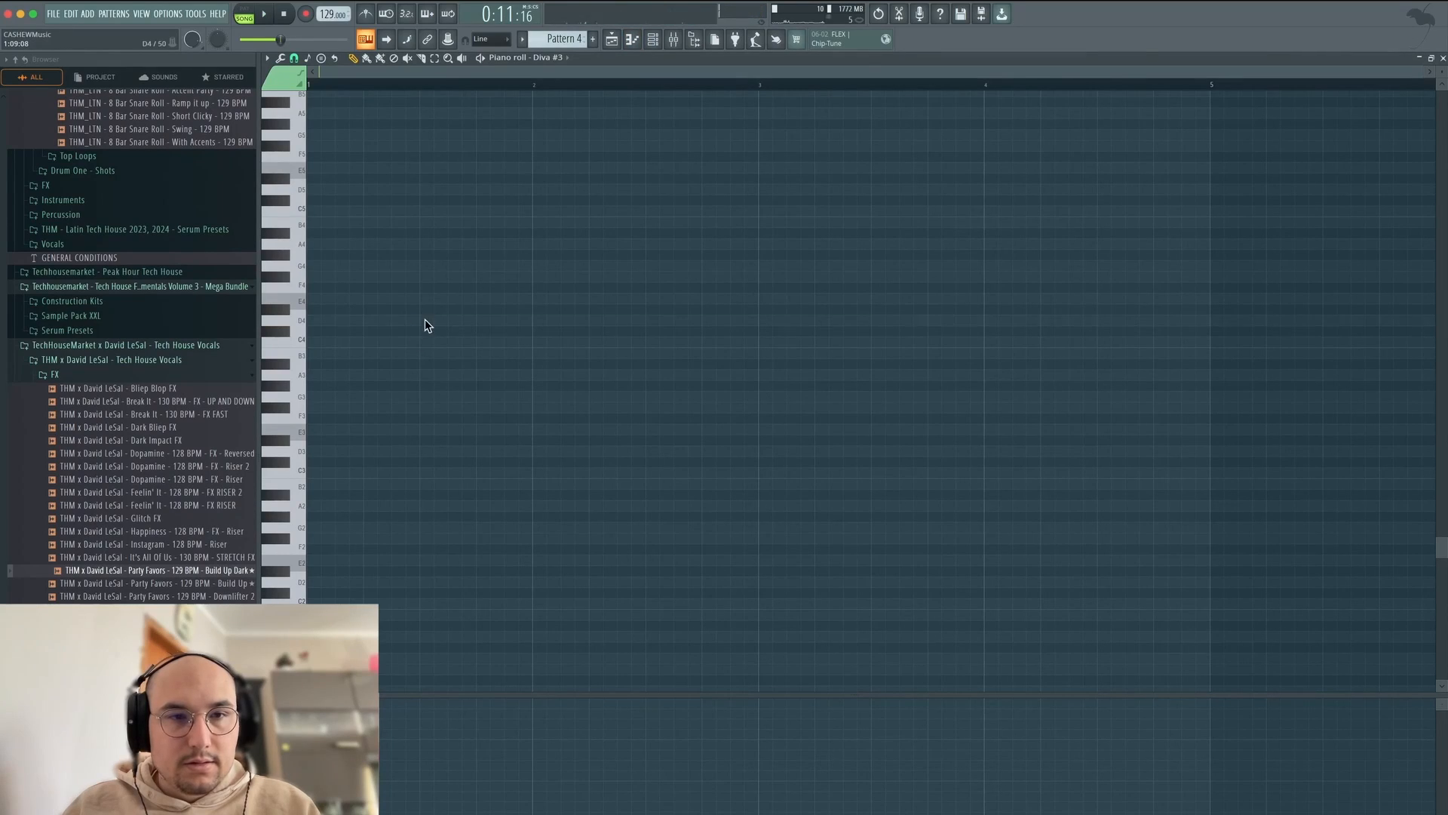
pyautogui.click(322, 297)
pyautogui.press('Escape')
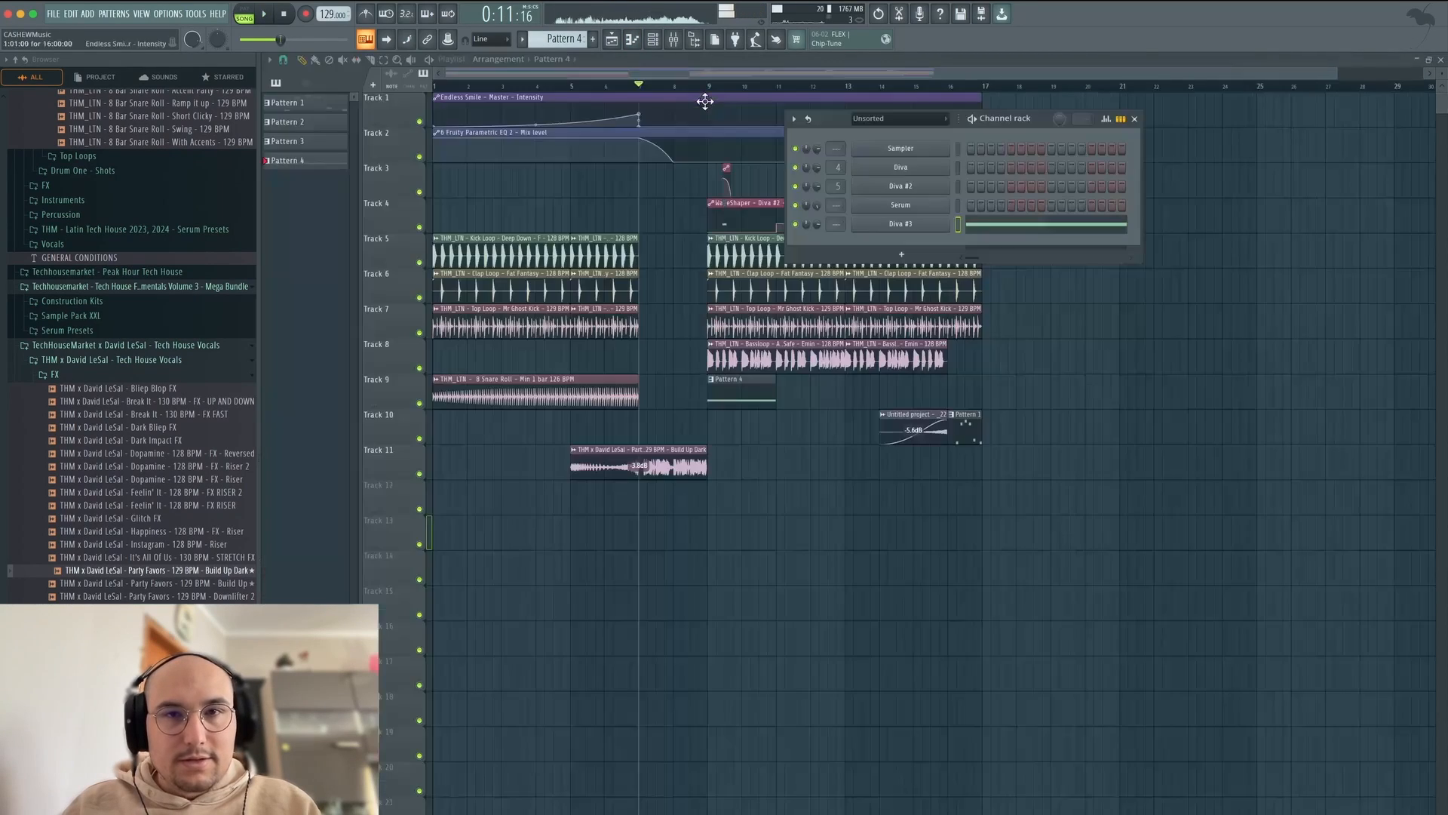
# - Route Diva #3 to mixer track 8 and load 6 Fruity Parametric EQ 2 in its second slot
pyautogui.click(673, 41)
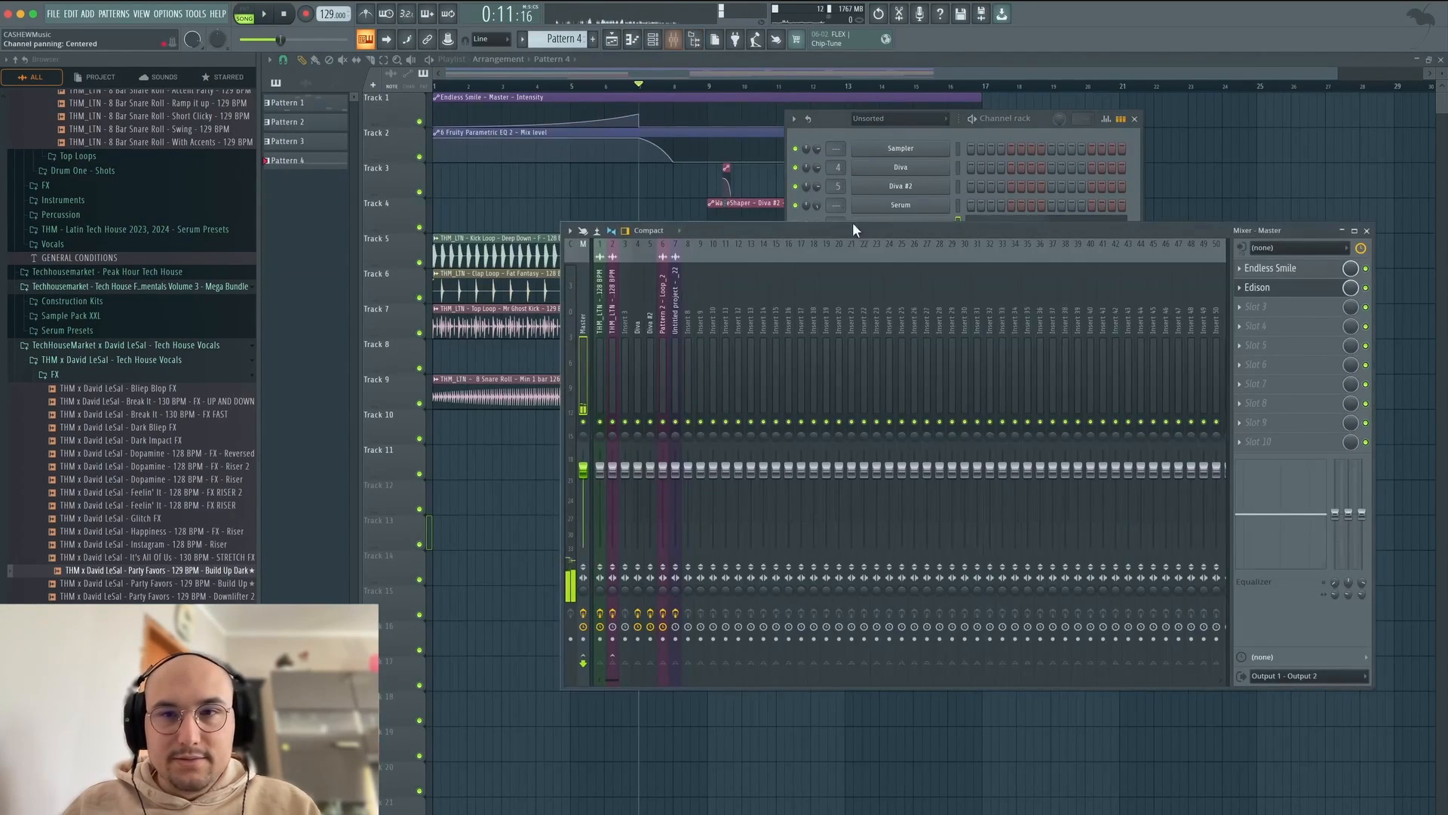
pyautogui.click(690, 330)
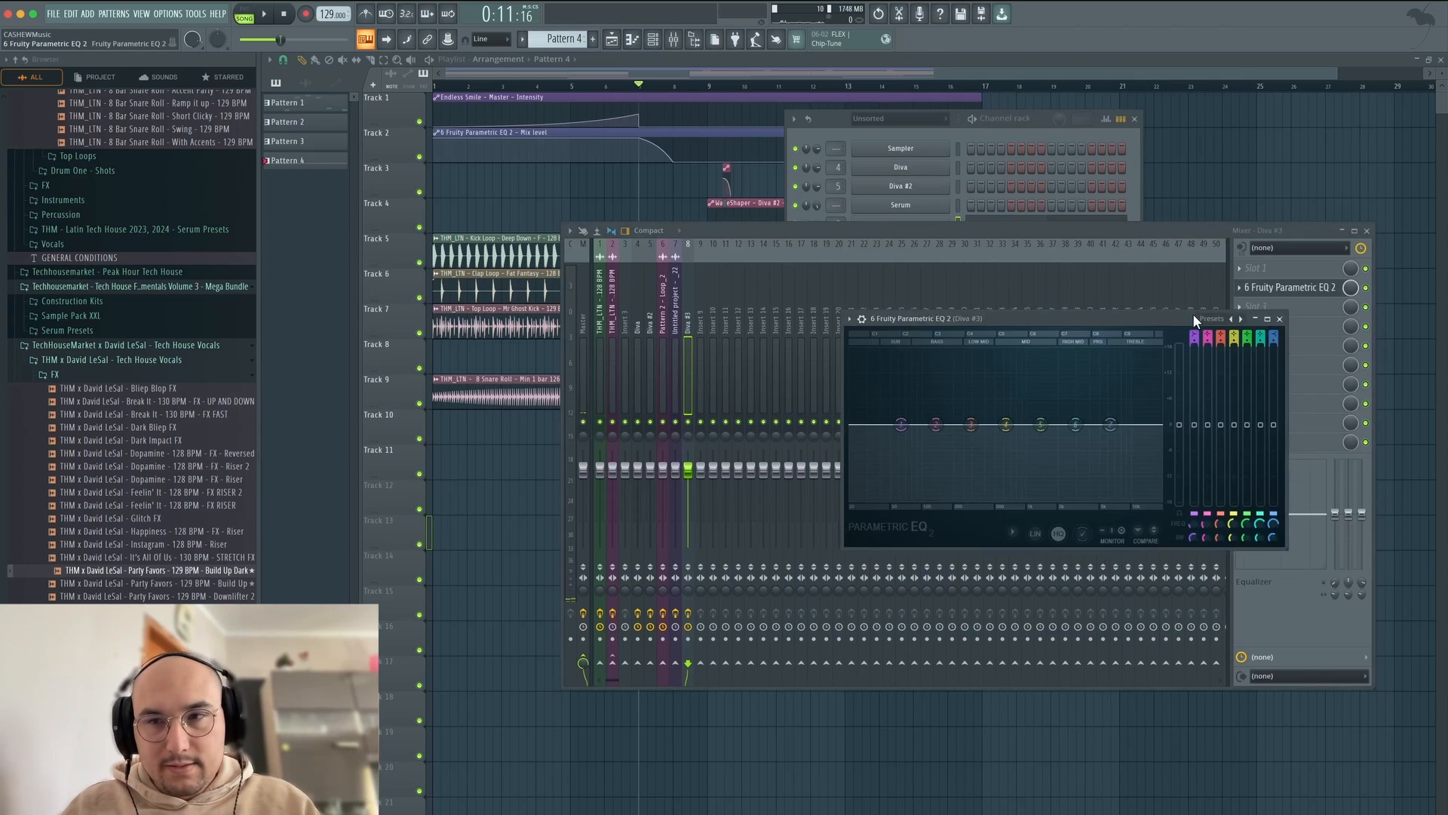
pyautogui.click(1205, 317)
# - High-pass Diva #3's lows with band 1, boost band 2 slightly, and raise the band 7 high shelf to 8.0 dB at 6324 Hz
pyautogui.click(1237, 463)
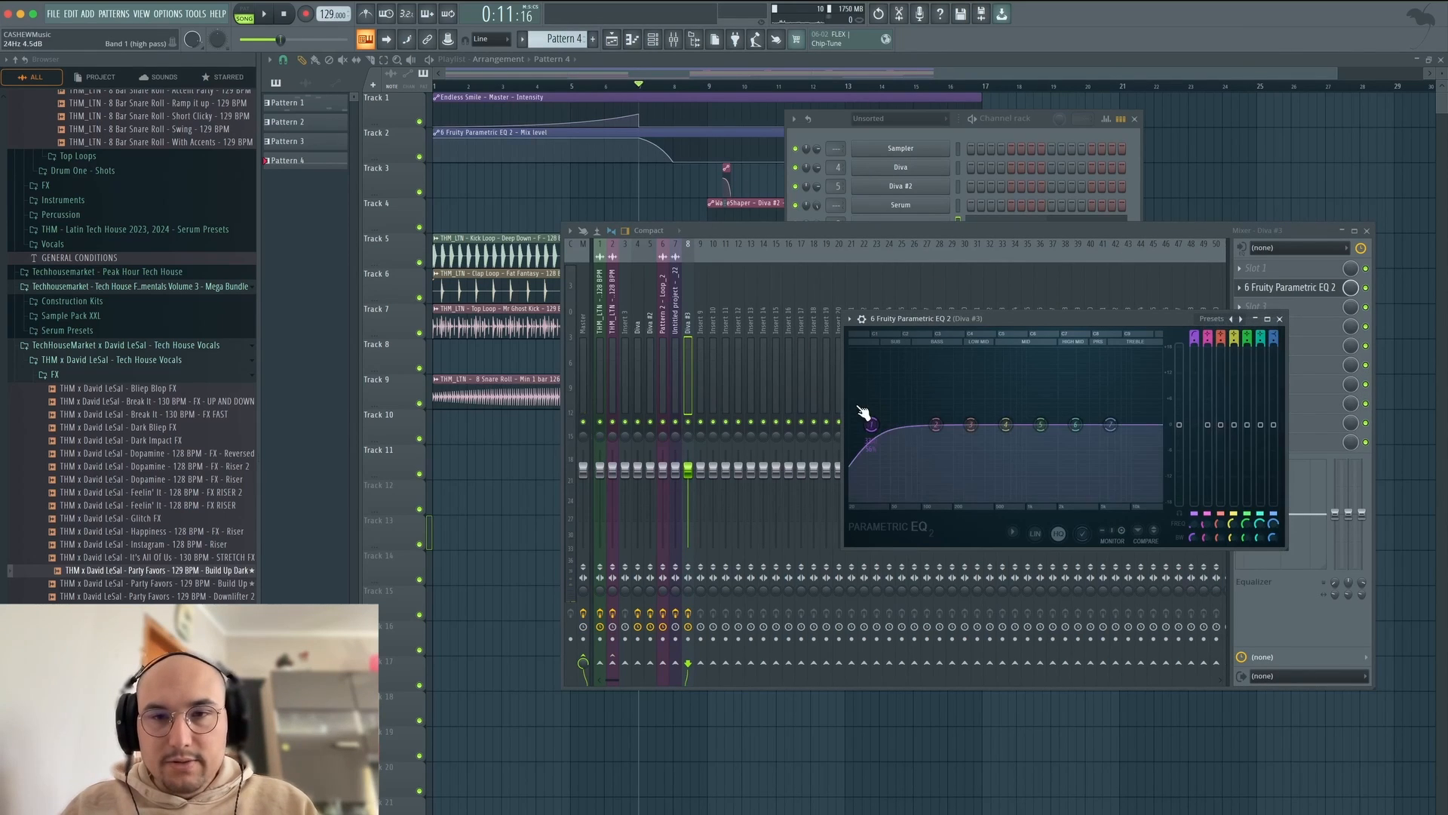
pyautogui.press('space')
pyautogui.moveTo(889, 424); pyautogui.dragTo(934, 413)
pyautogui.moveTo(1110, 425); pyautogui.dragTo(1109, 390)
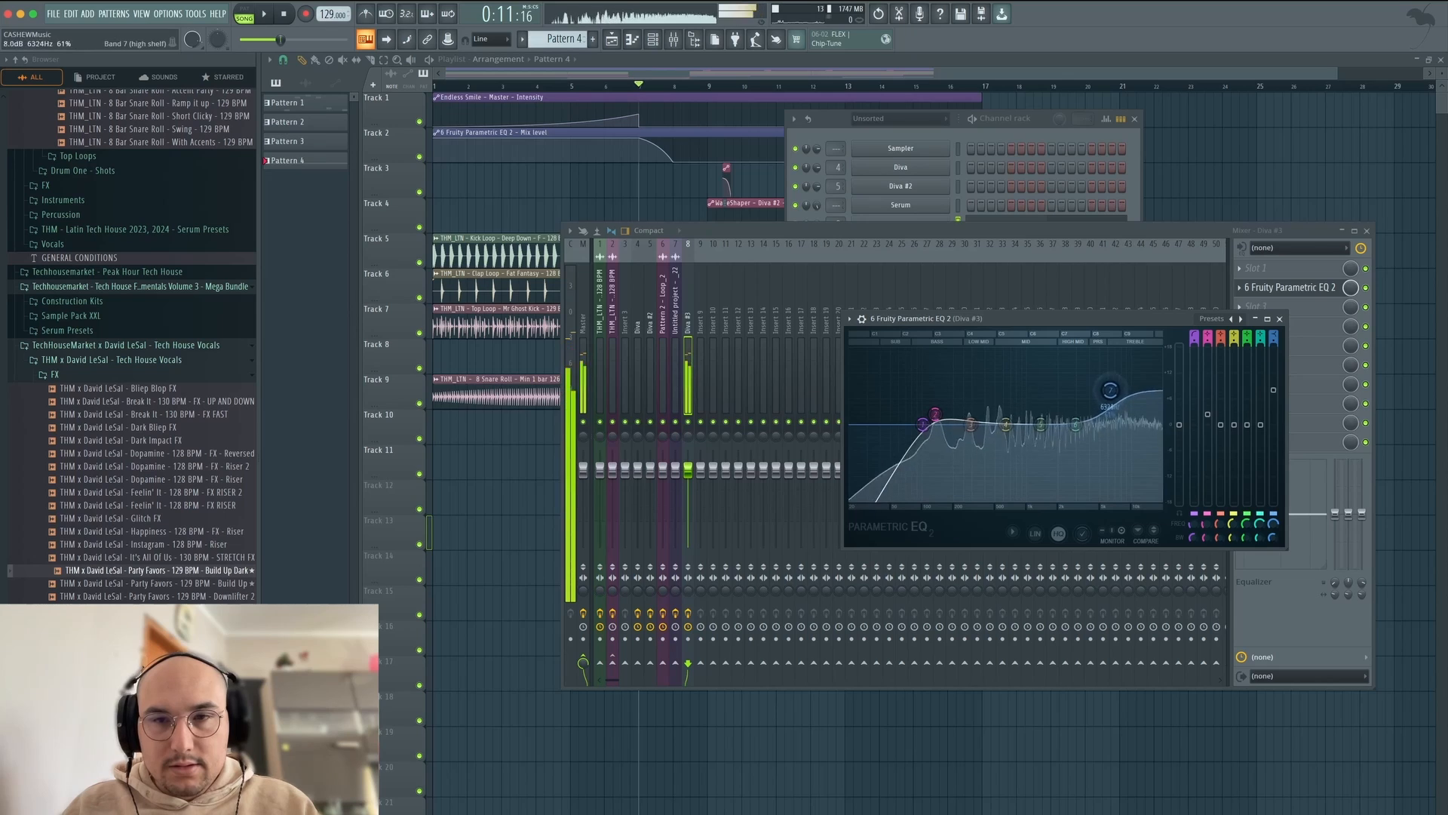
pyautogui.press('Escape')
pyautogui.press('Escape')
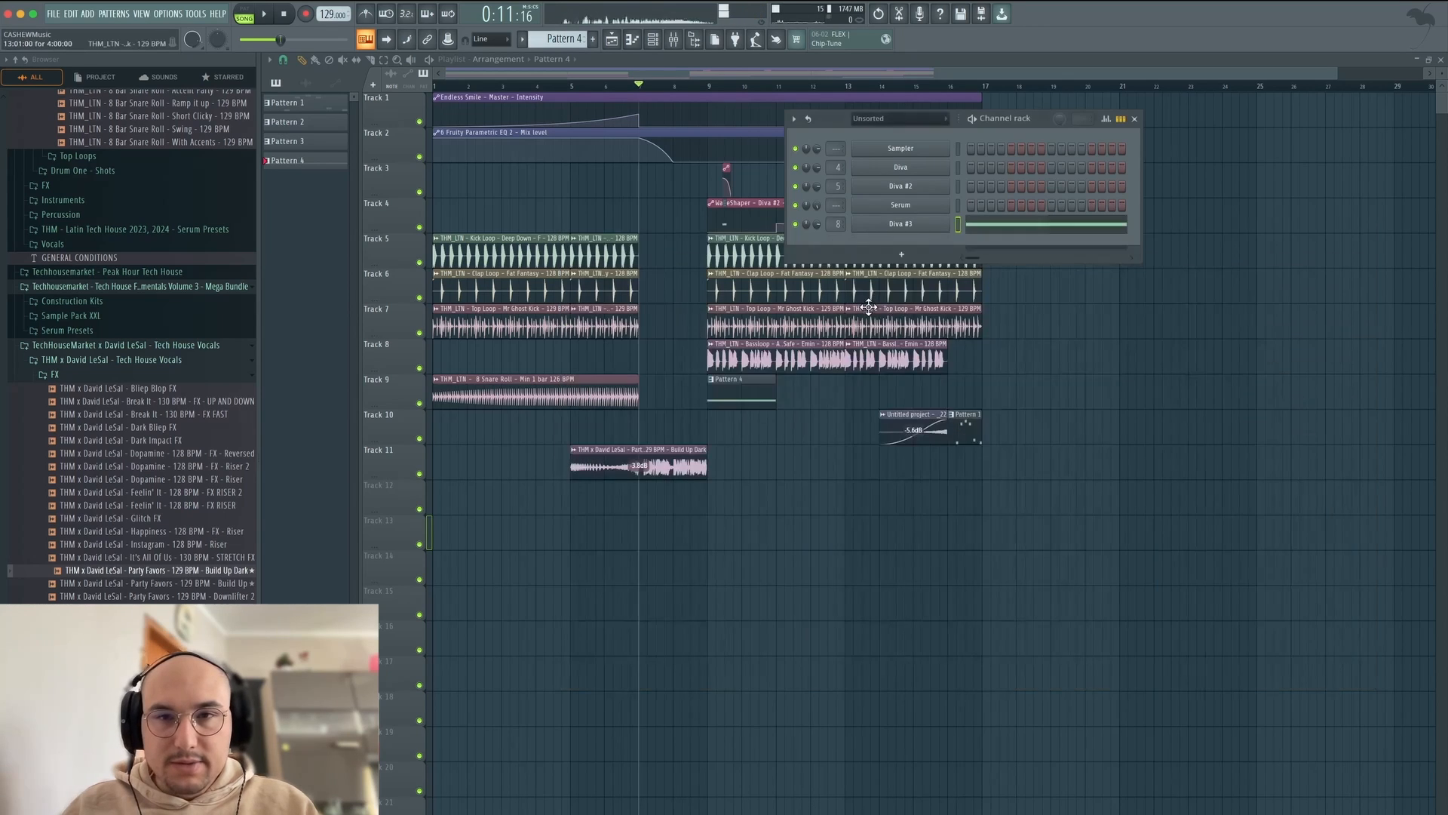
# - Check the oscillator, filter and effect settings on Diva #3's main page
pyautogui.click(901, 228)
pyautogui.click(391, 606)
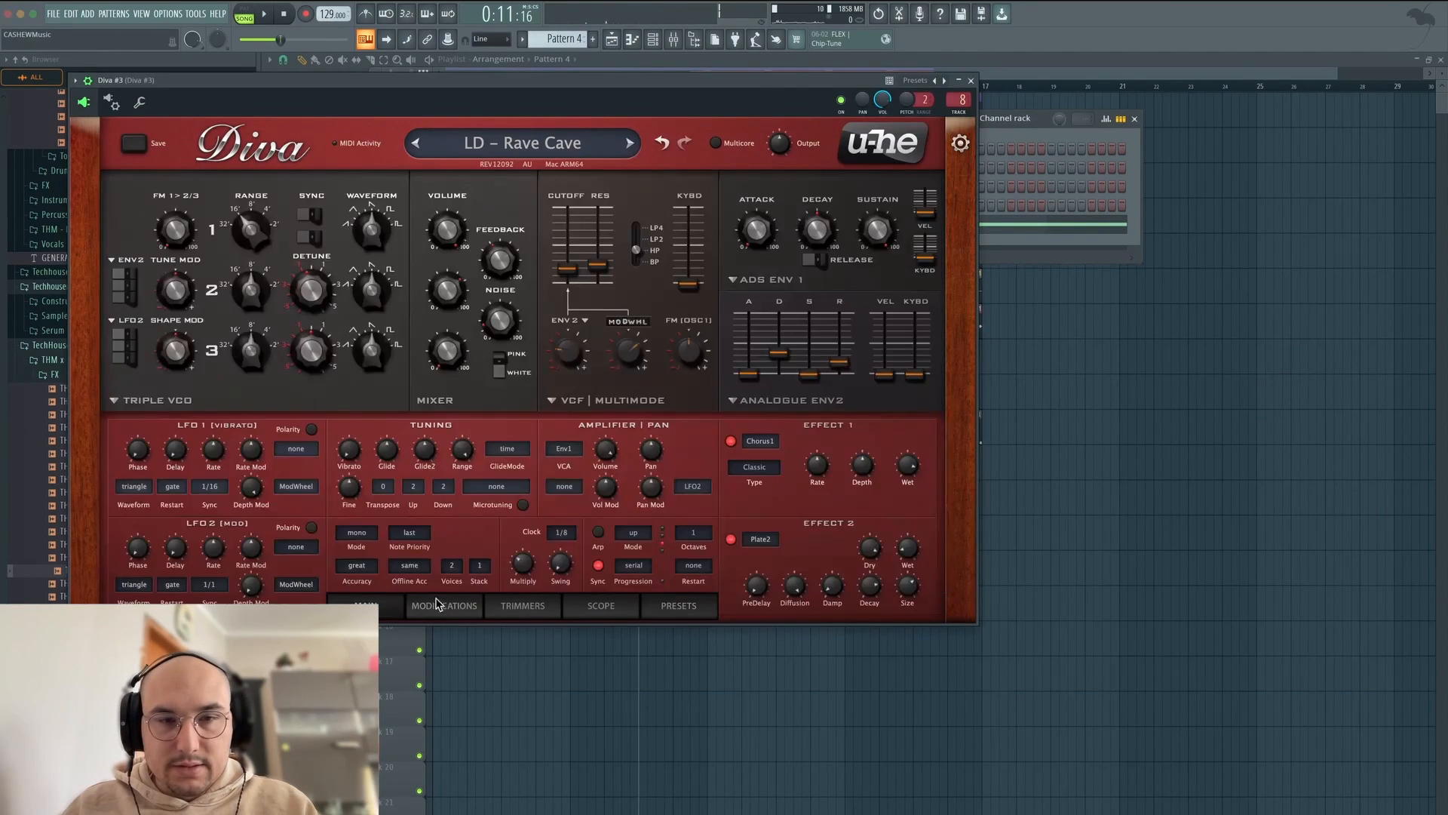
pyautogui.press('Escape')
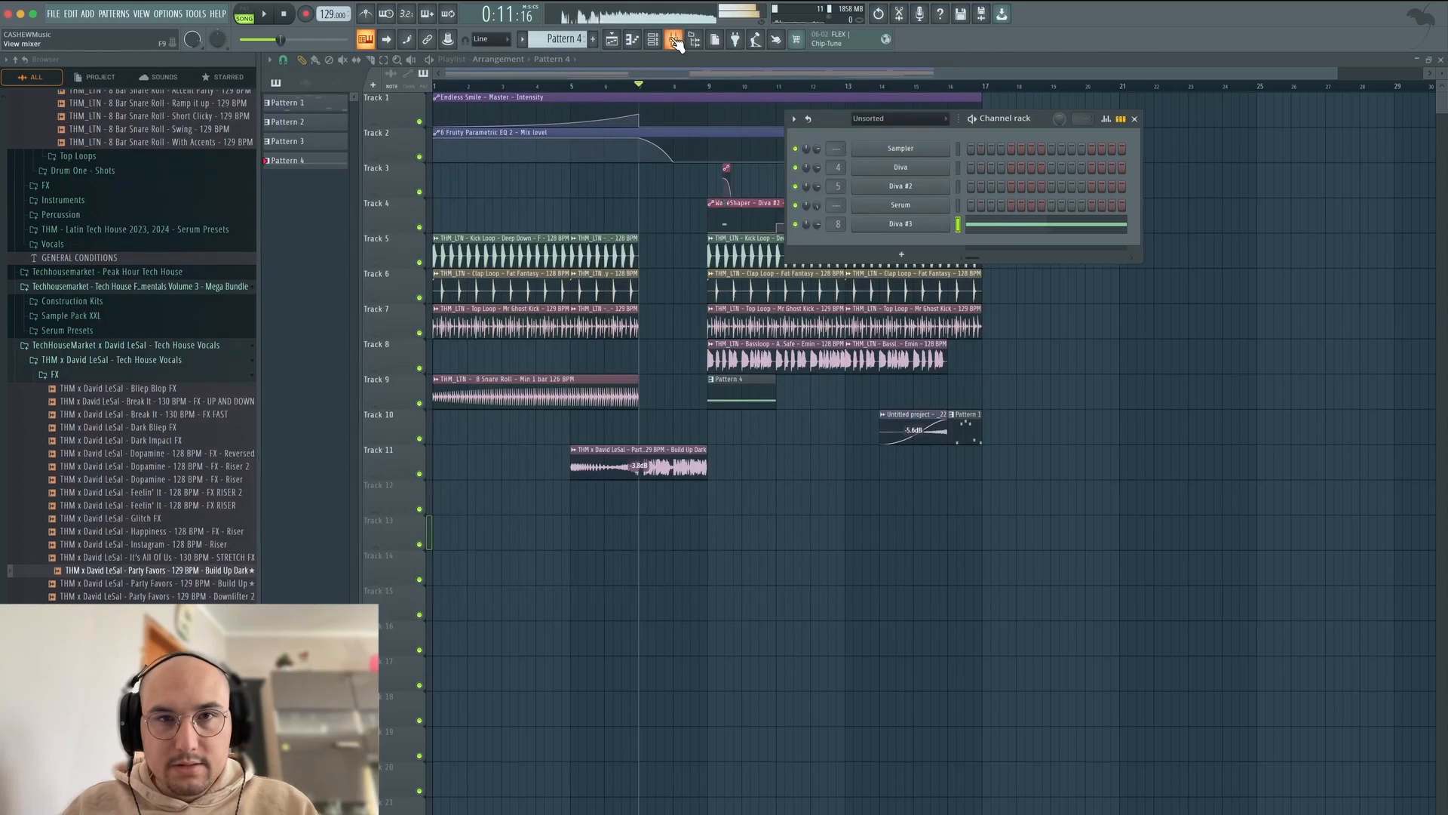
# - Insert Soundgoodizer in slot 1 of the Diva #3 track, choose mode D and lower its amount
pyautogui.press('F9')
pyautogui.click(1278, 270)
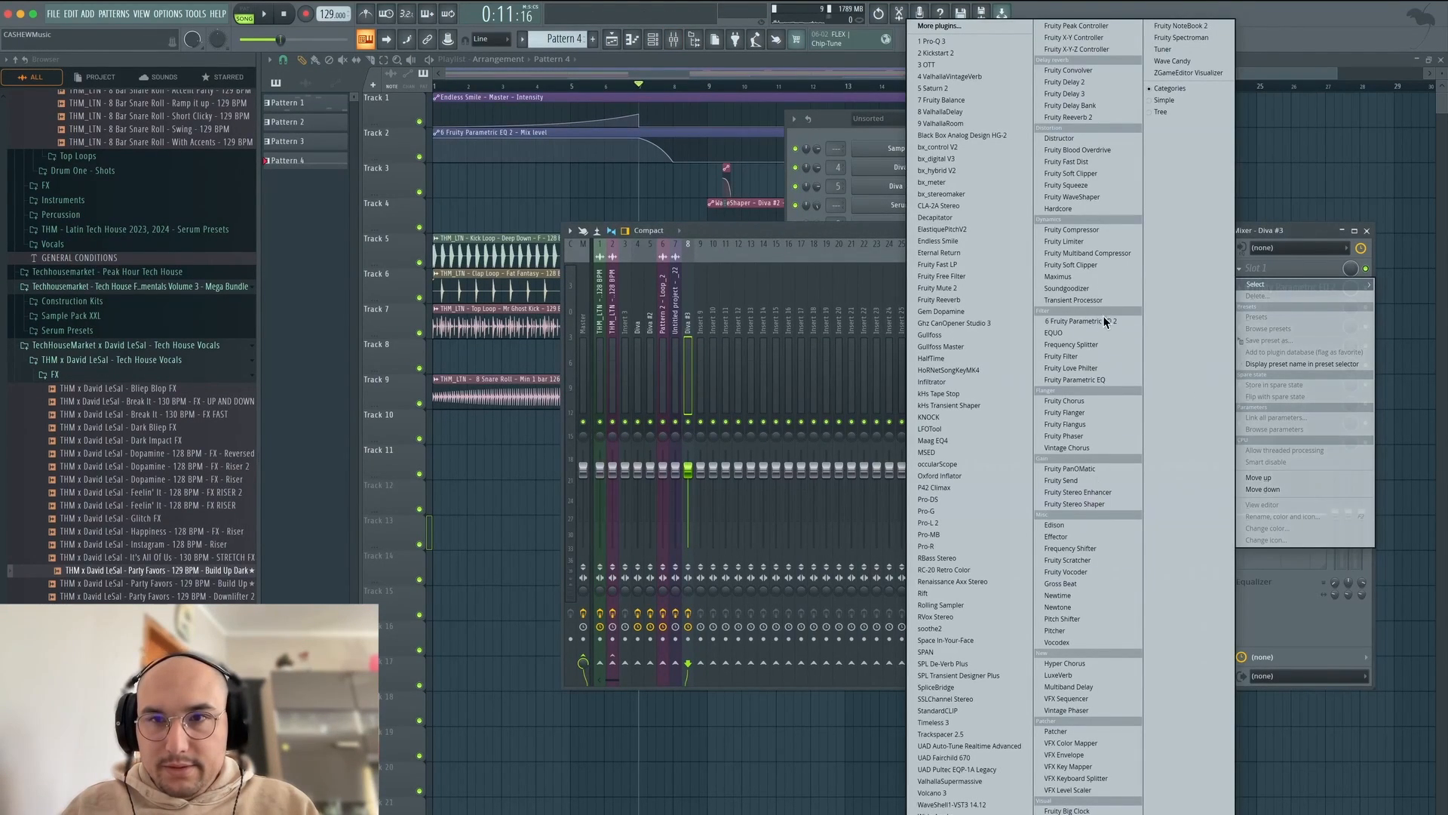
pyautogui.click(1094, 289)
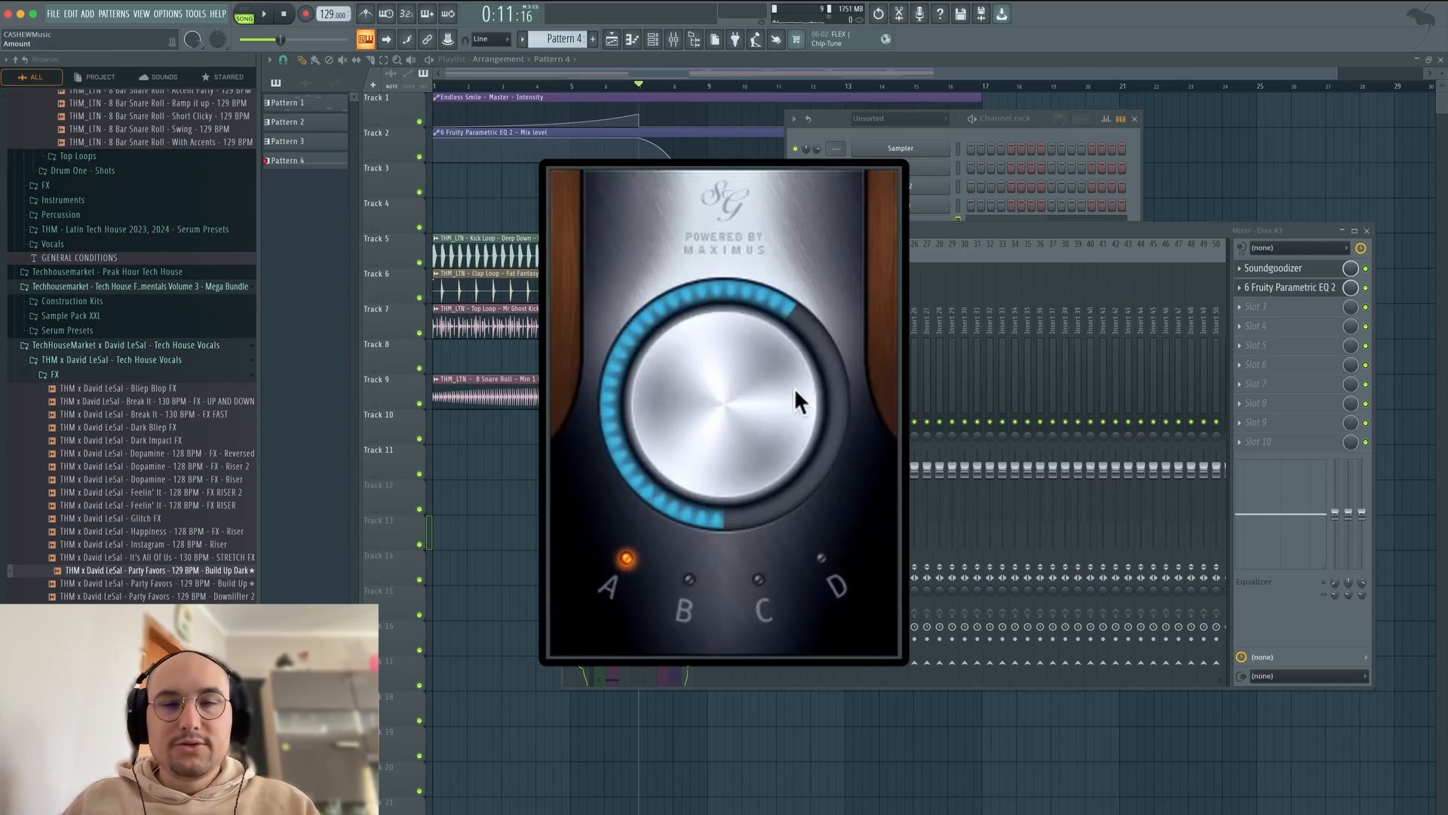
pyautogui.click(828, 590)
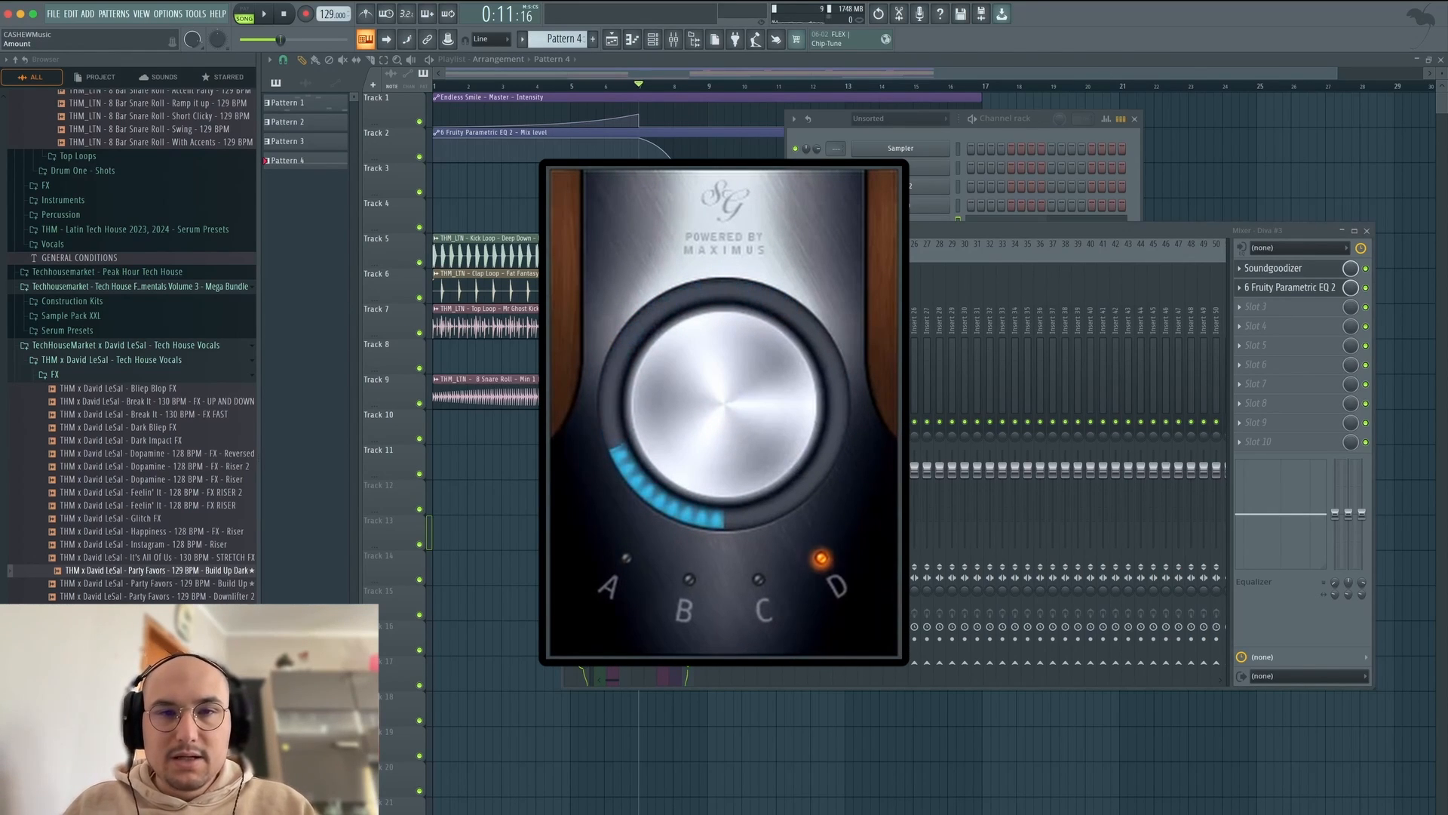
pyautogui.moveTo(781, 433); pyautogui.dragTo(750, 427)
pyautogui.click(1269, 268)
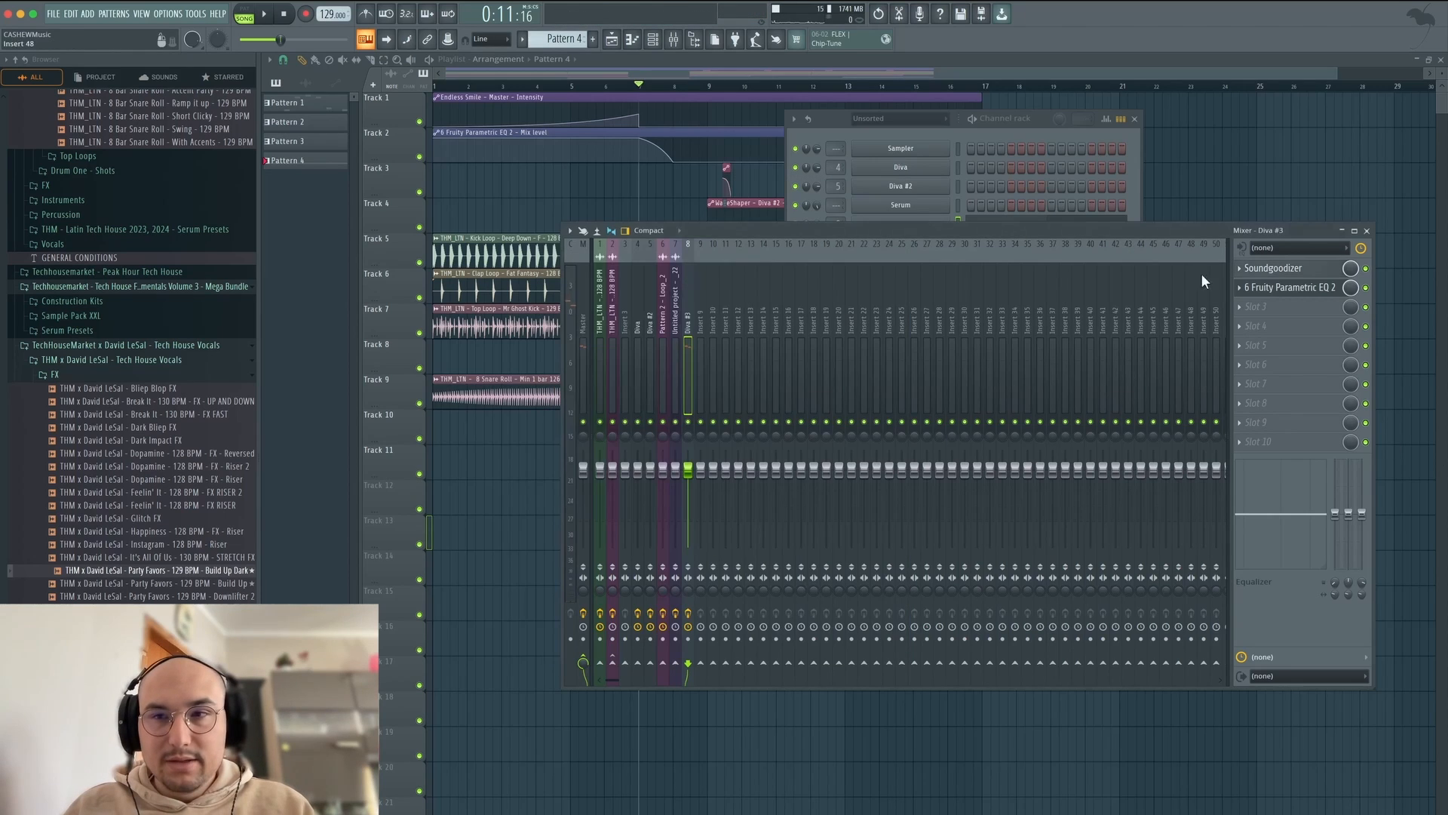
# - Insert Gem Dopamine in slot 3 of the Diva #3 track and lower its wet level
pyautogui.click(1268, 307)
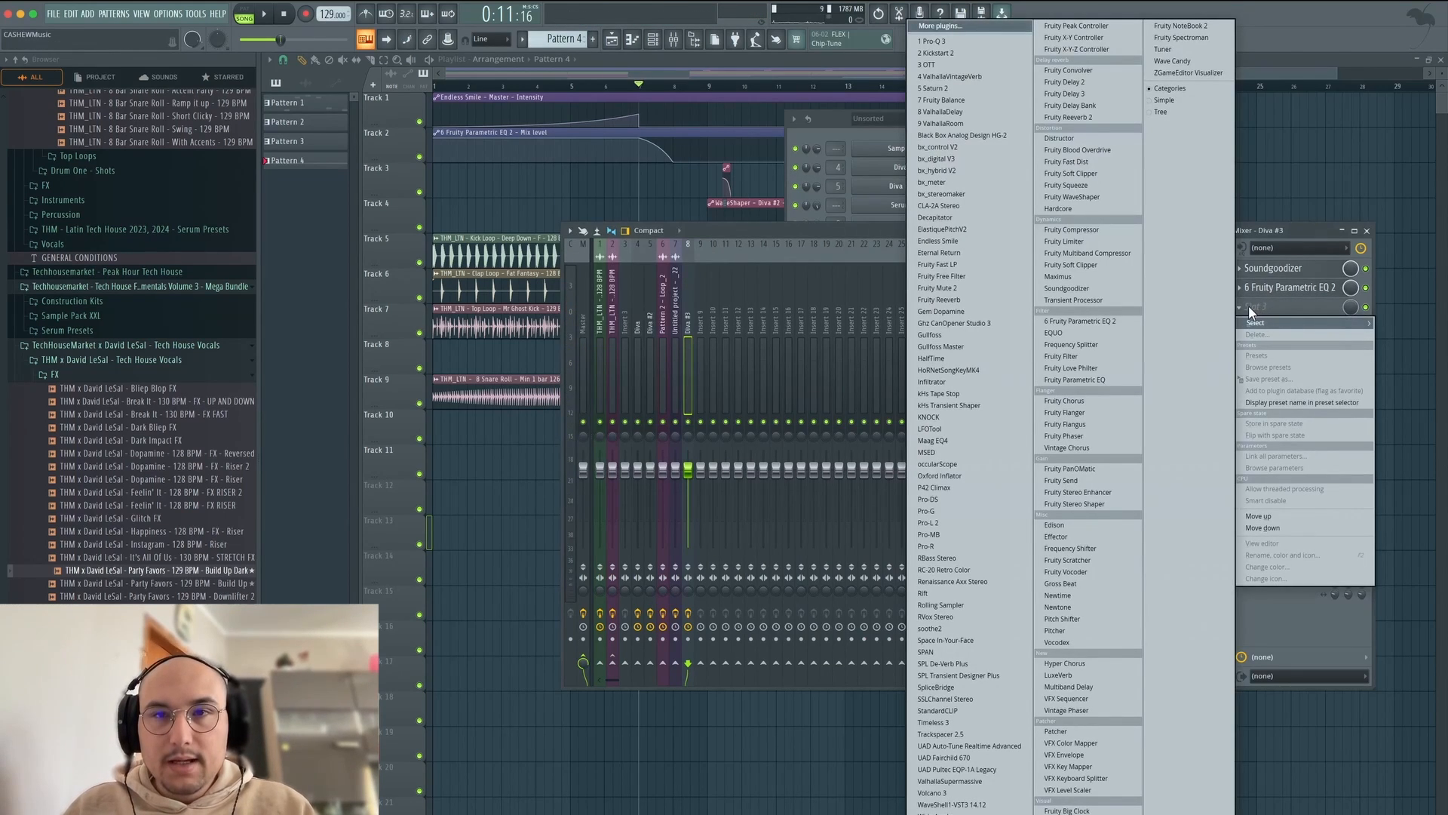
pyautogui.moveTo(1310, 323)
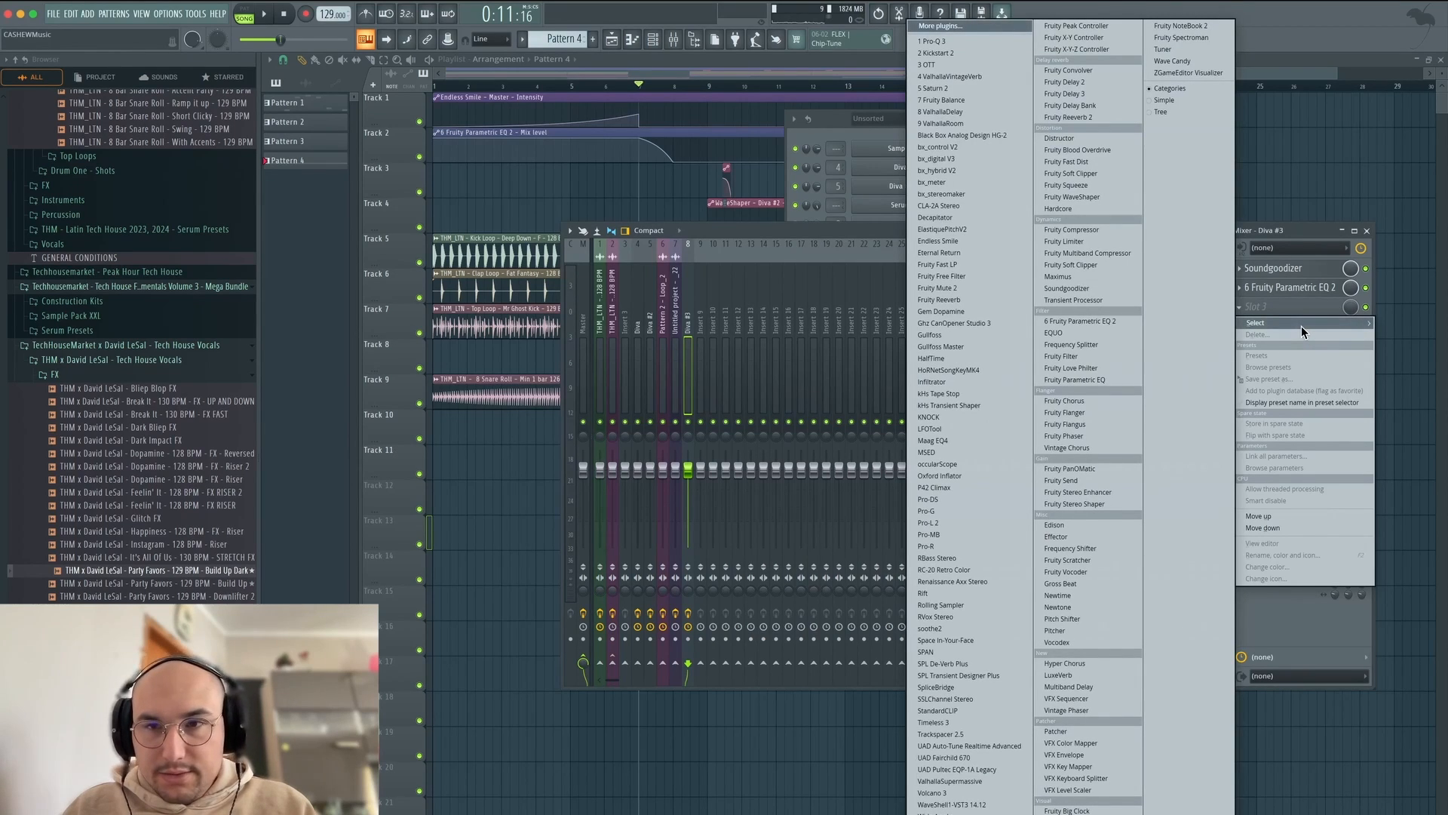
pyautogui.press('g')
pyautogui.press('Return')
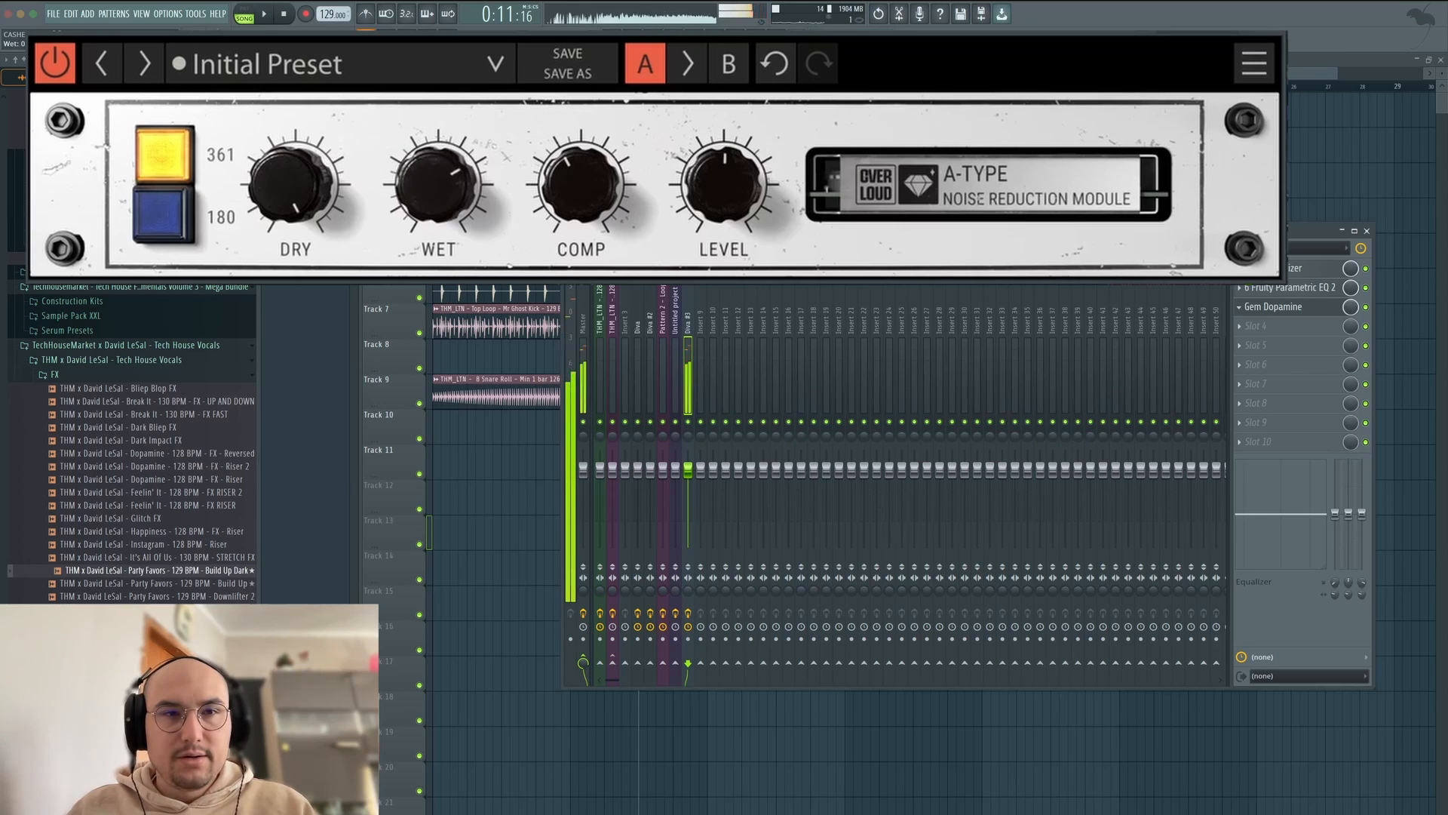
pyautogui.moveTo(459, 151); pyautogui.dragTo(459, 226)
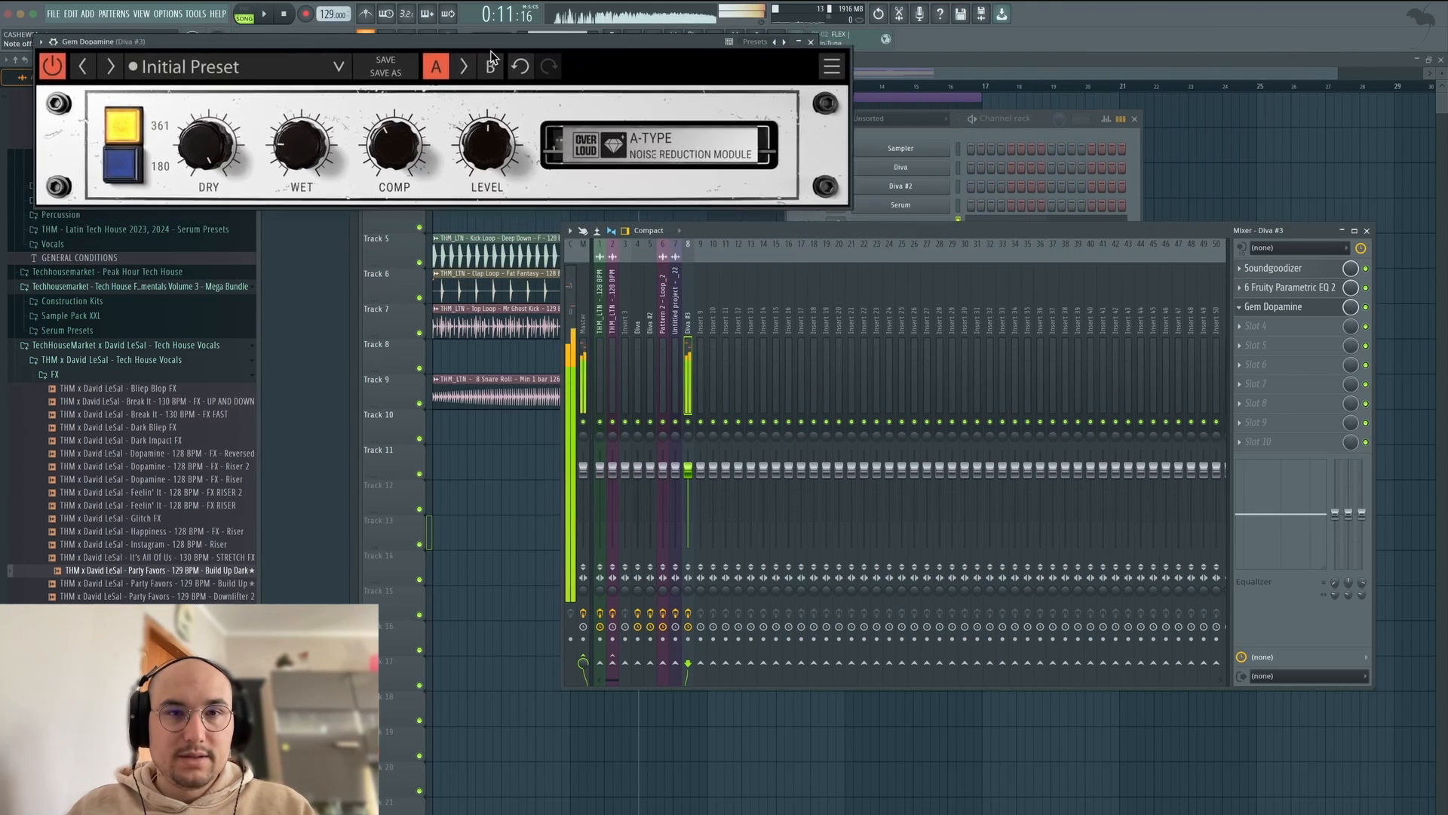
pyautogui.click(880, 106)
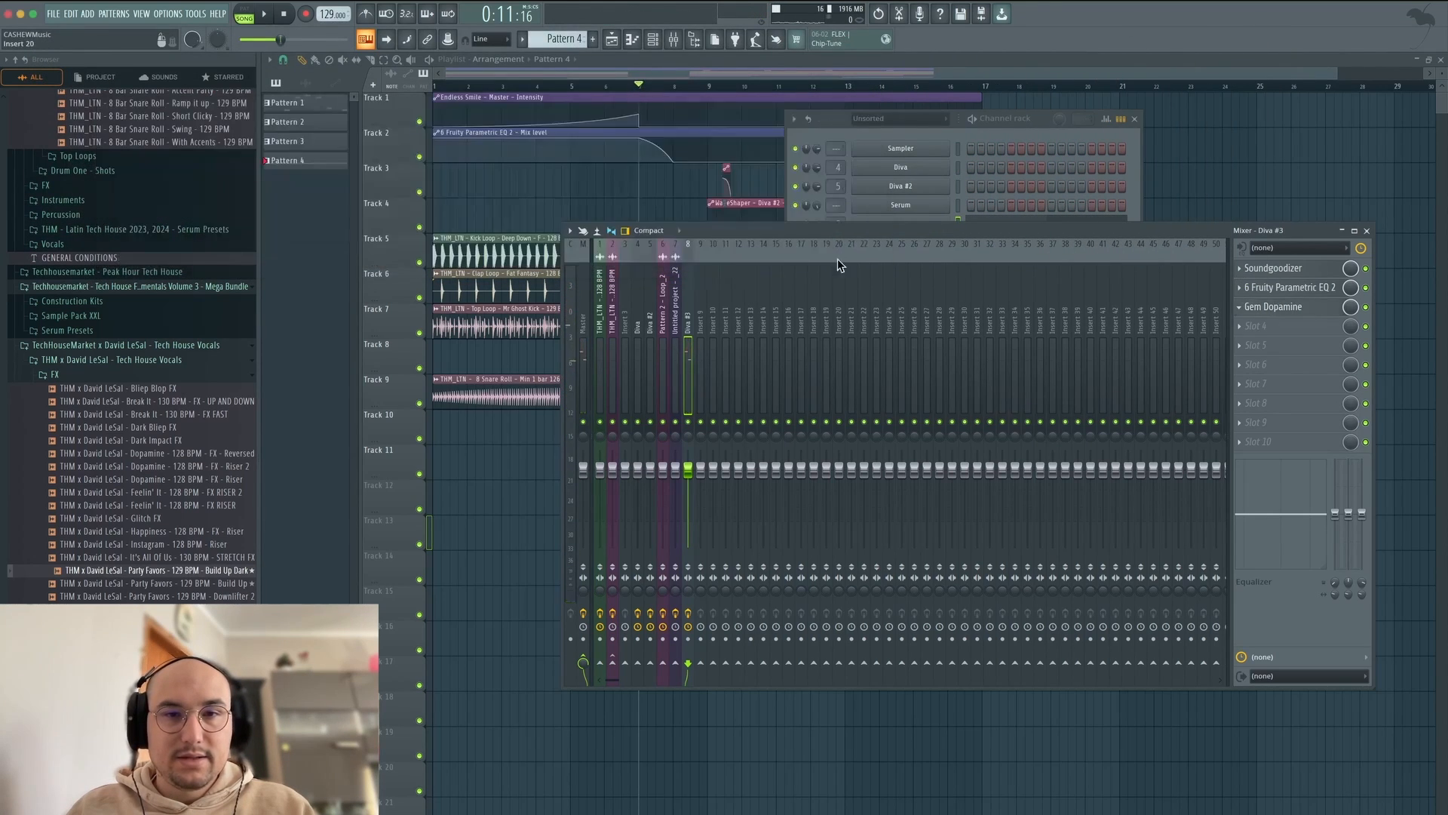
pyautogui.click(1286, 333)
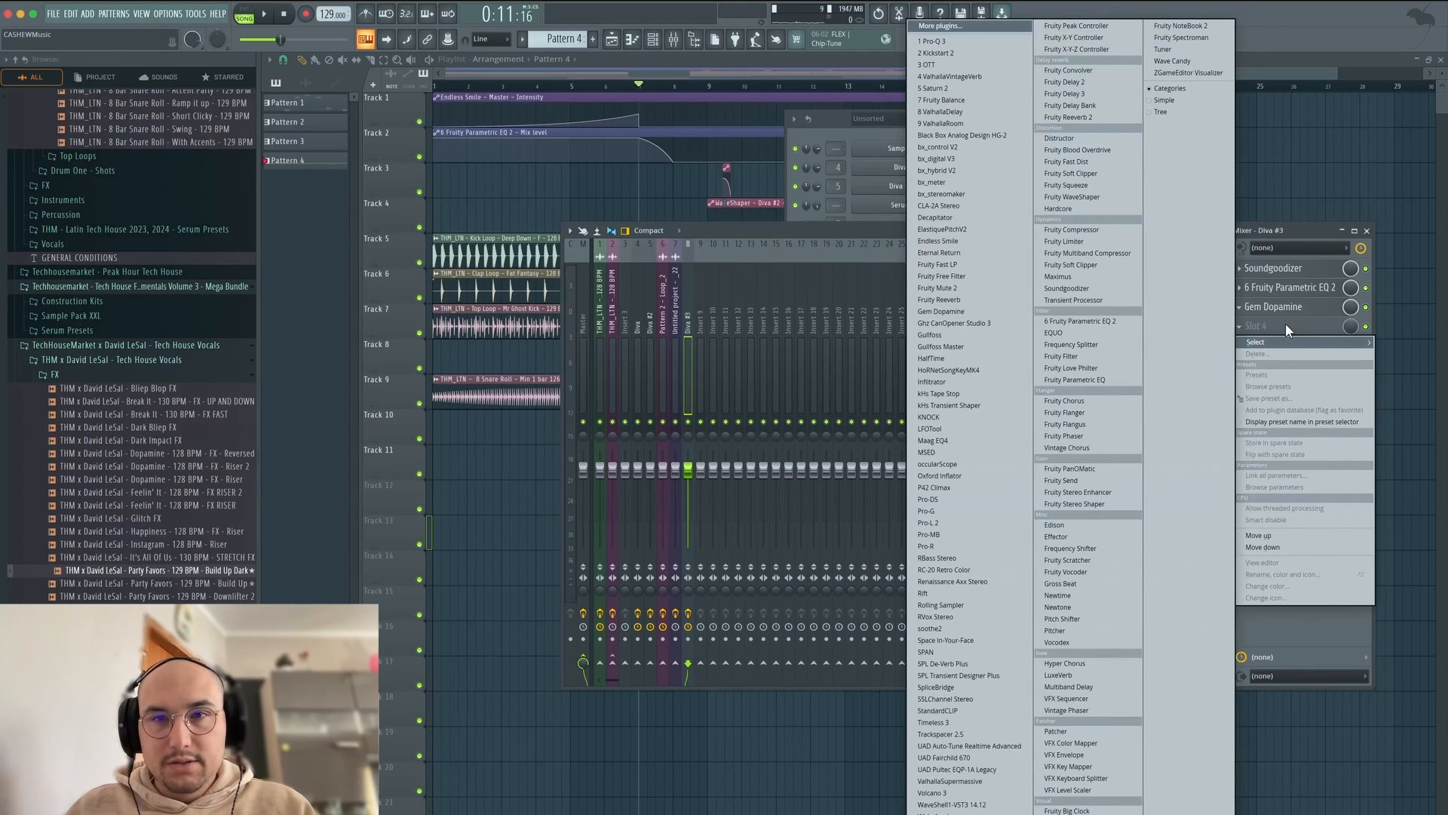
pyautogui.click(1091, 117)
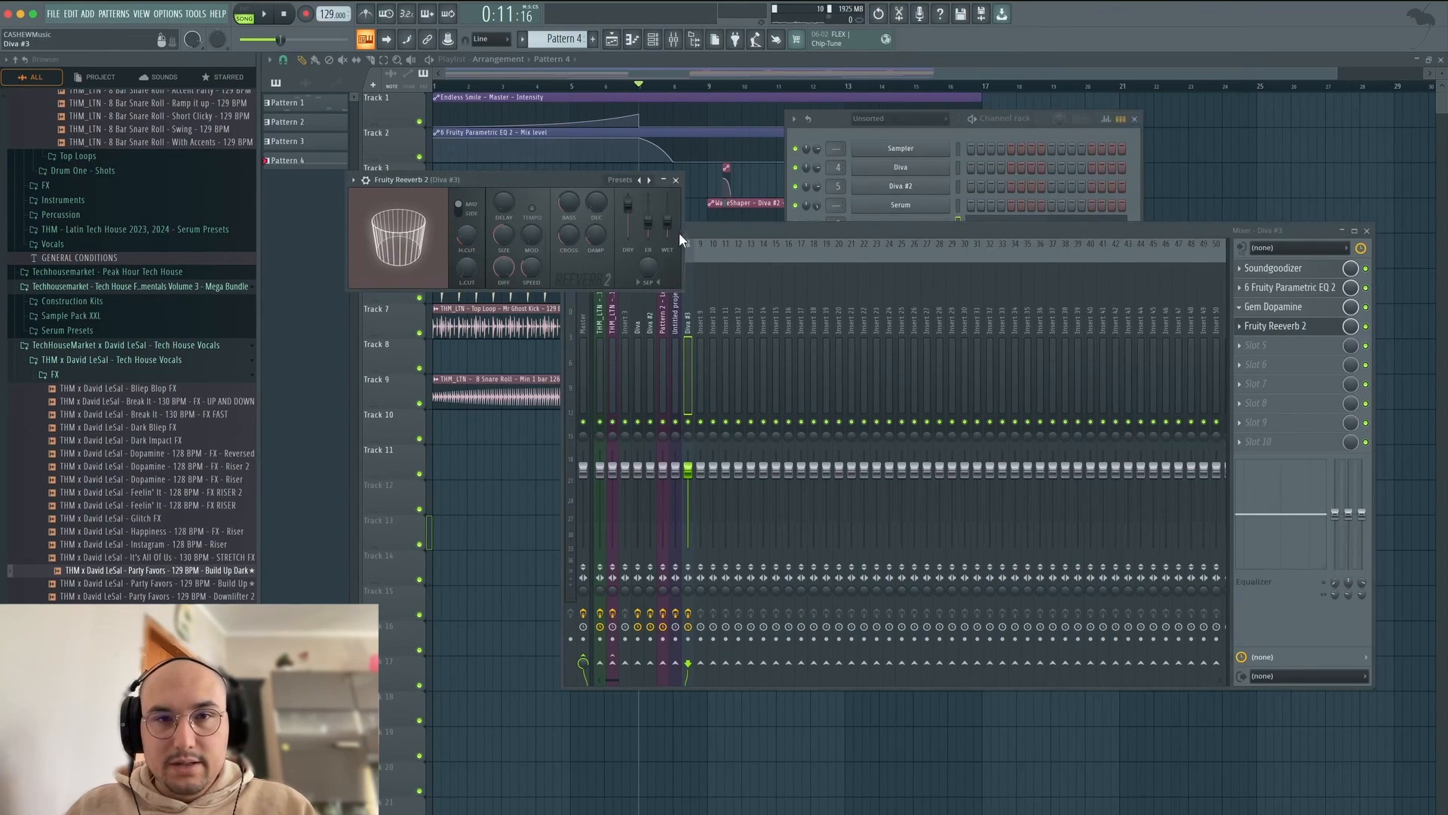
pyautogui.click(1237, 330)
pyautogui.click(1215, 334)
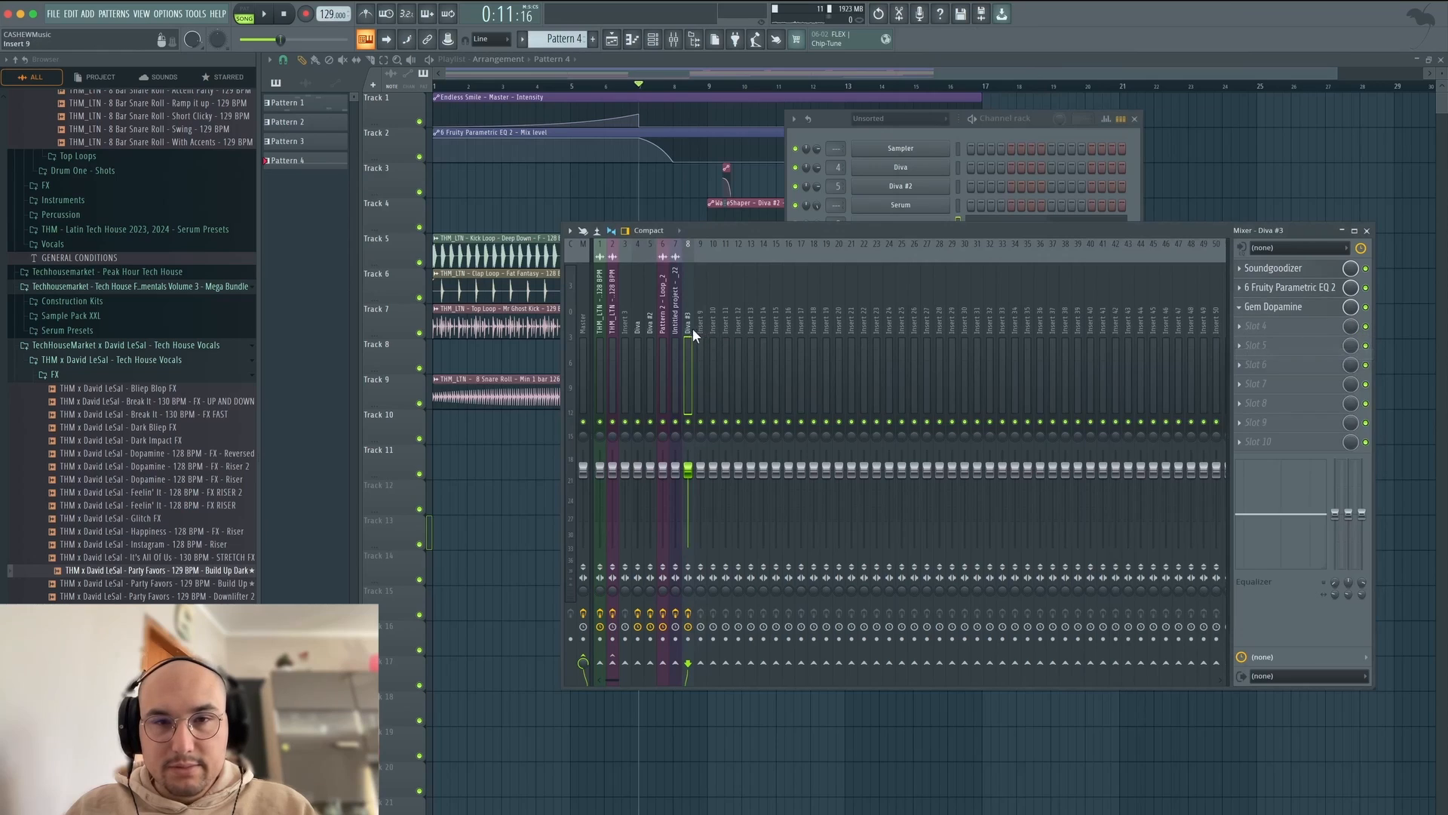
# - Copy the Patcher effect from the Diva mixer track into slot 4 of the Diva #3 track
pyautogui.click(664, 332)
pyautogui.click(648, 334)
pyautogui.click(643, 334)
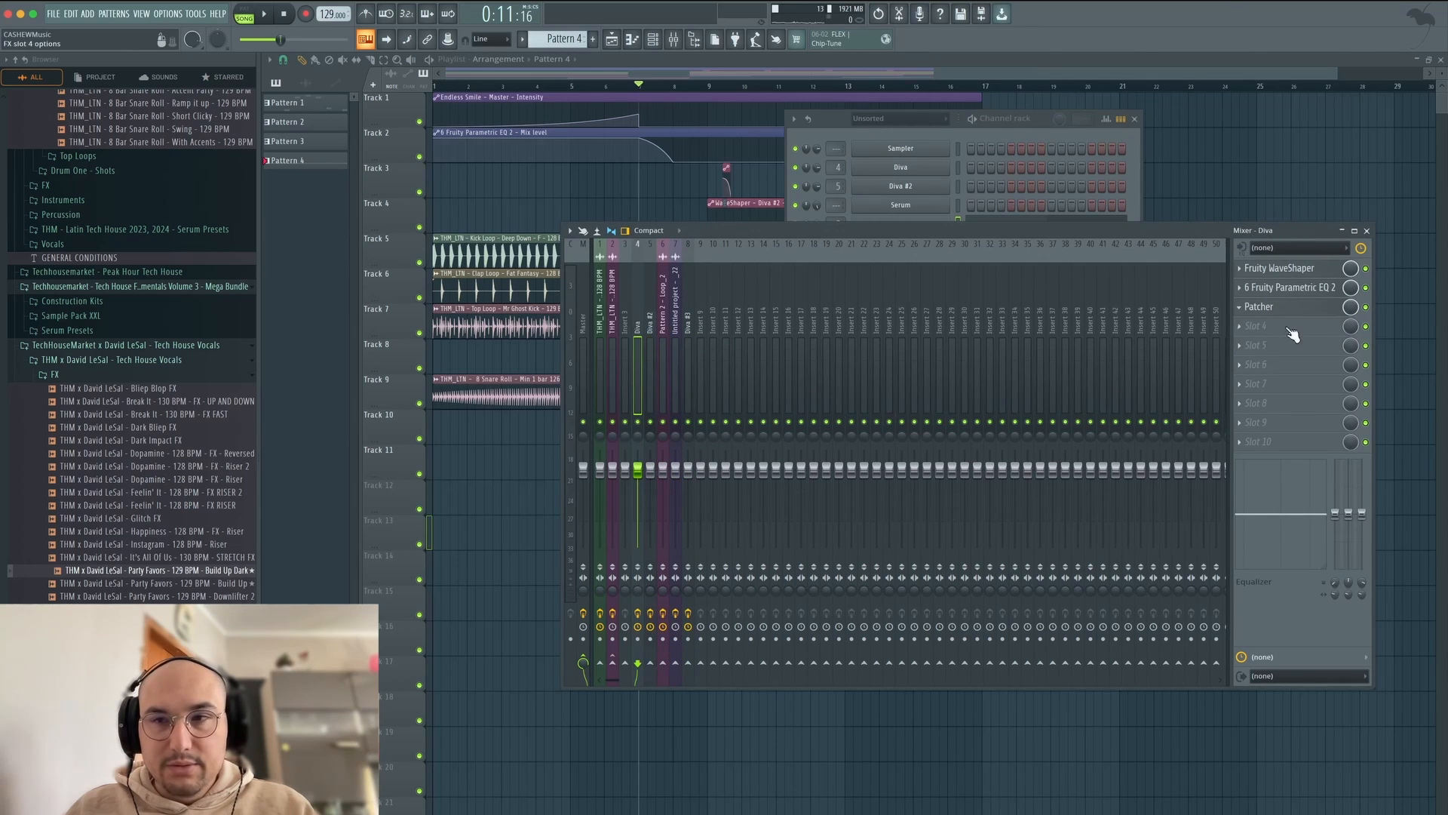
pyautogui.click(1238, 308)
pyautogui.click(1264, 381)
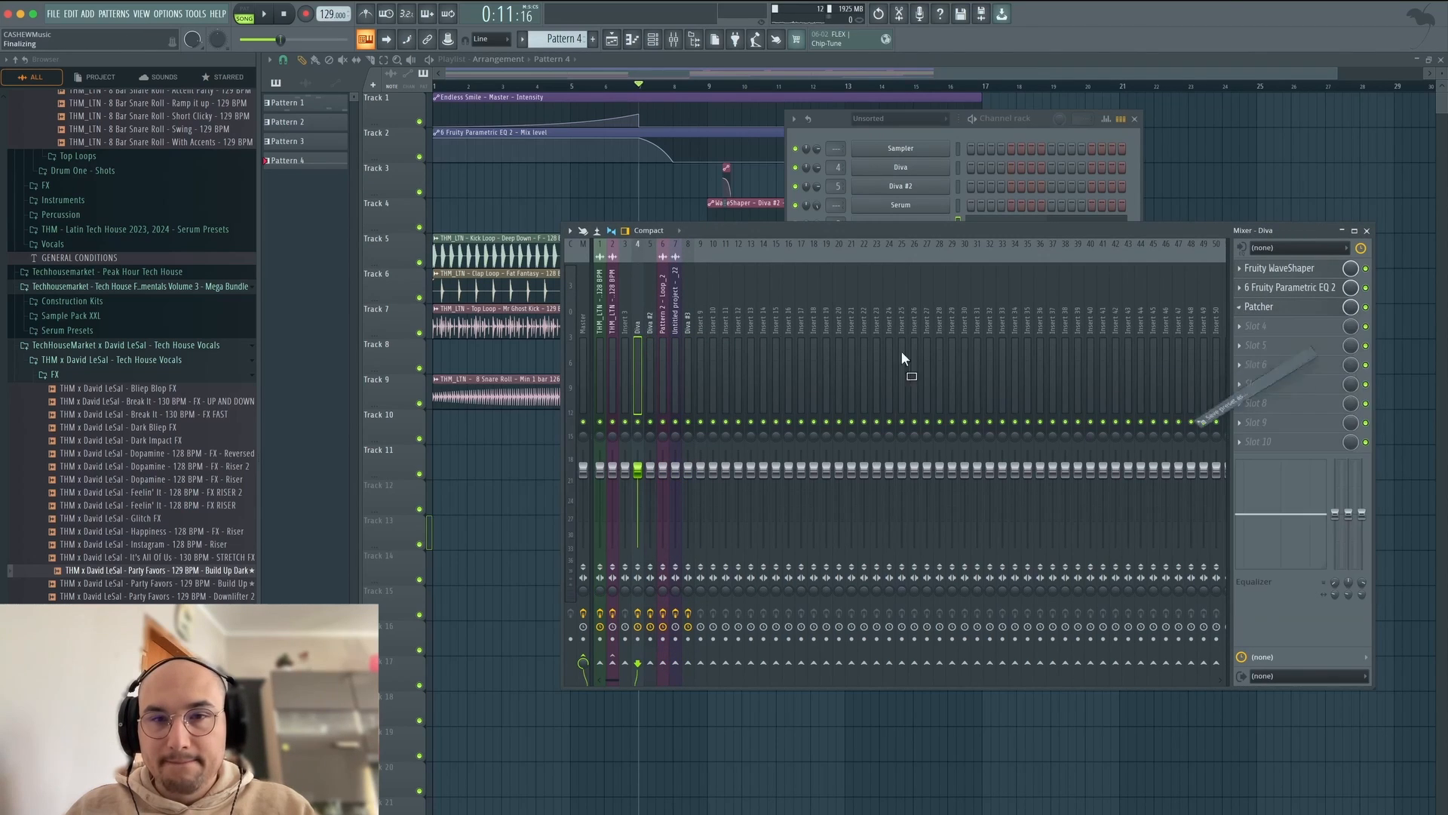
pyautogui.click(687, 299)
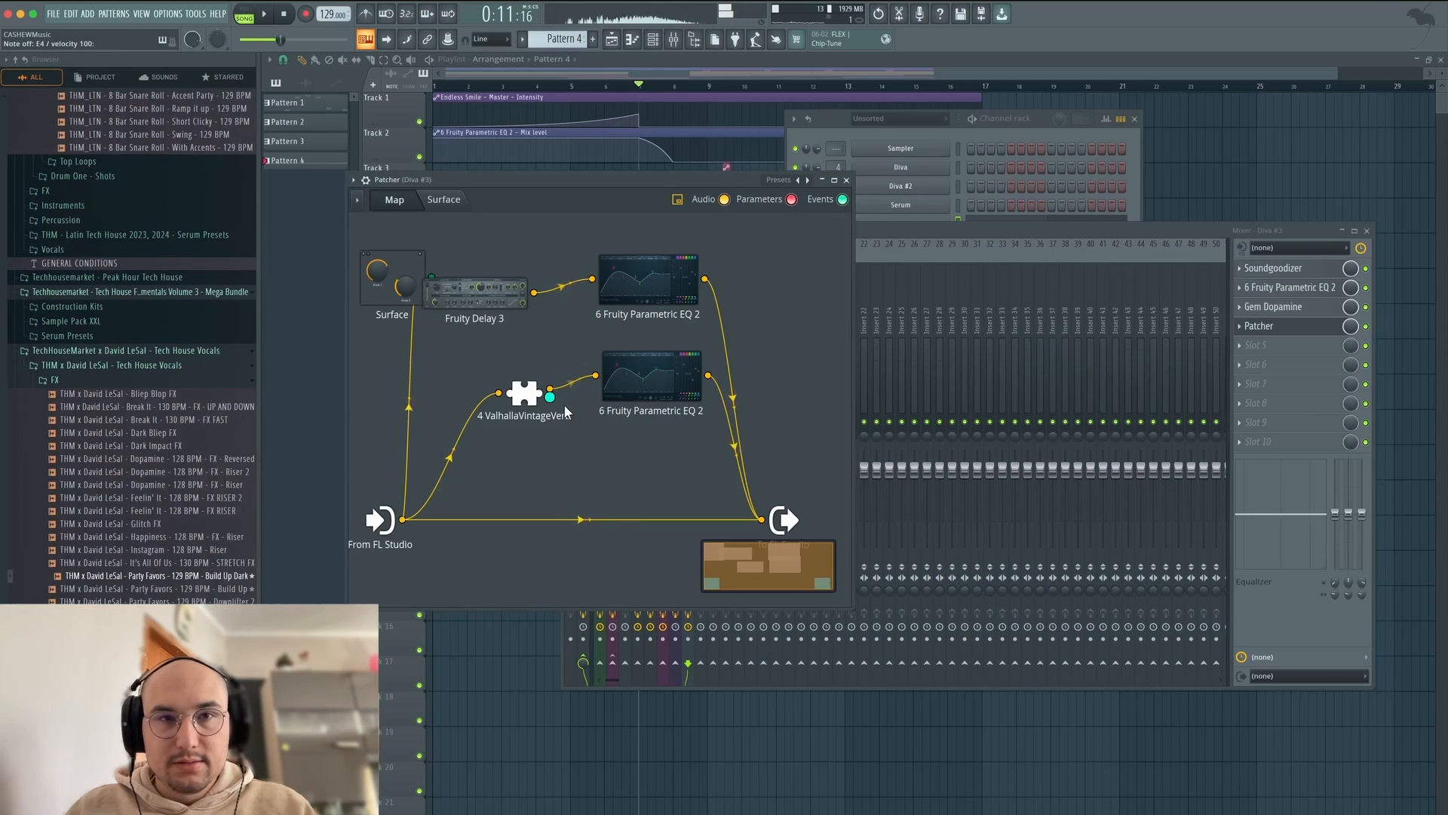
# - Inspect the Fruity Delay 3 settings inside the Diva #3 track's Patcher
pyautogui.click(506, 296)
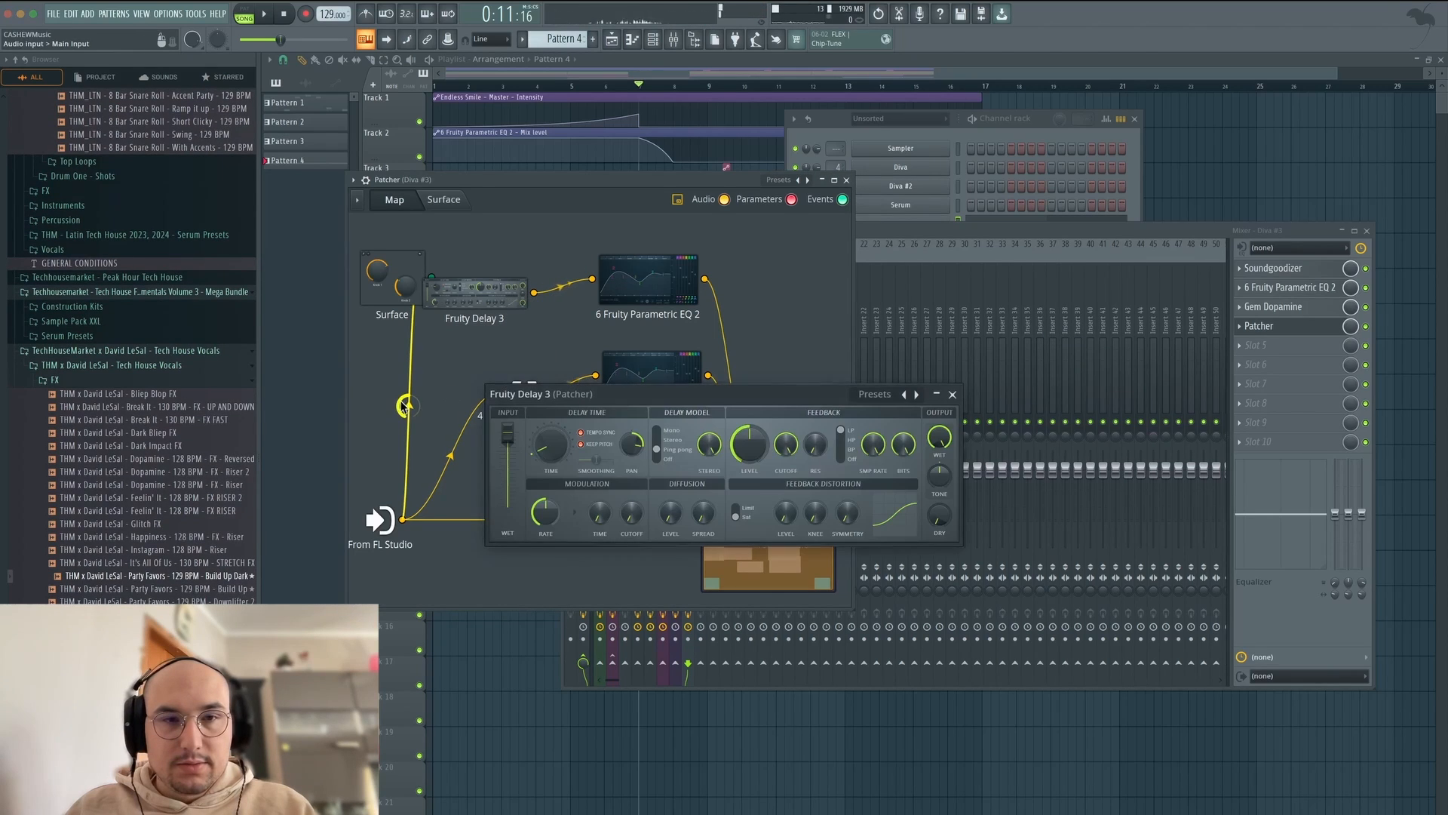
pyautogui.press('Escape')
pyautogui.press('Escape')
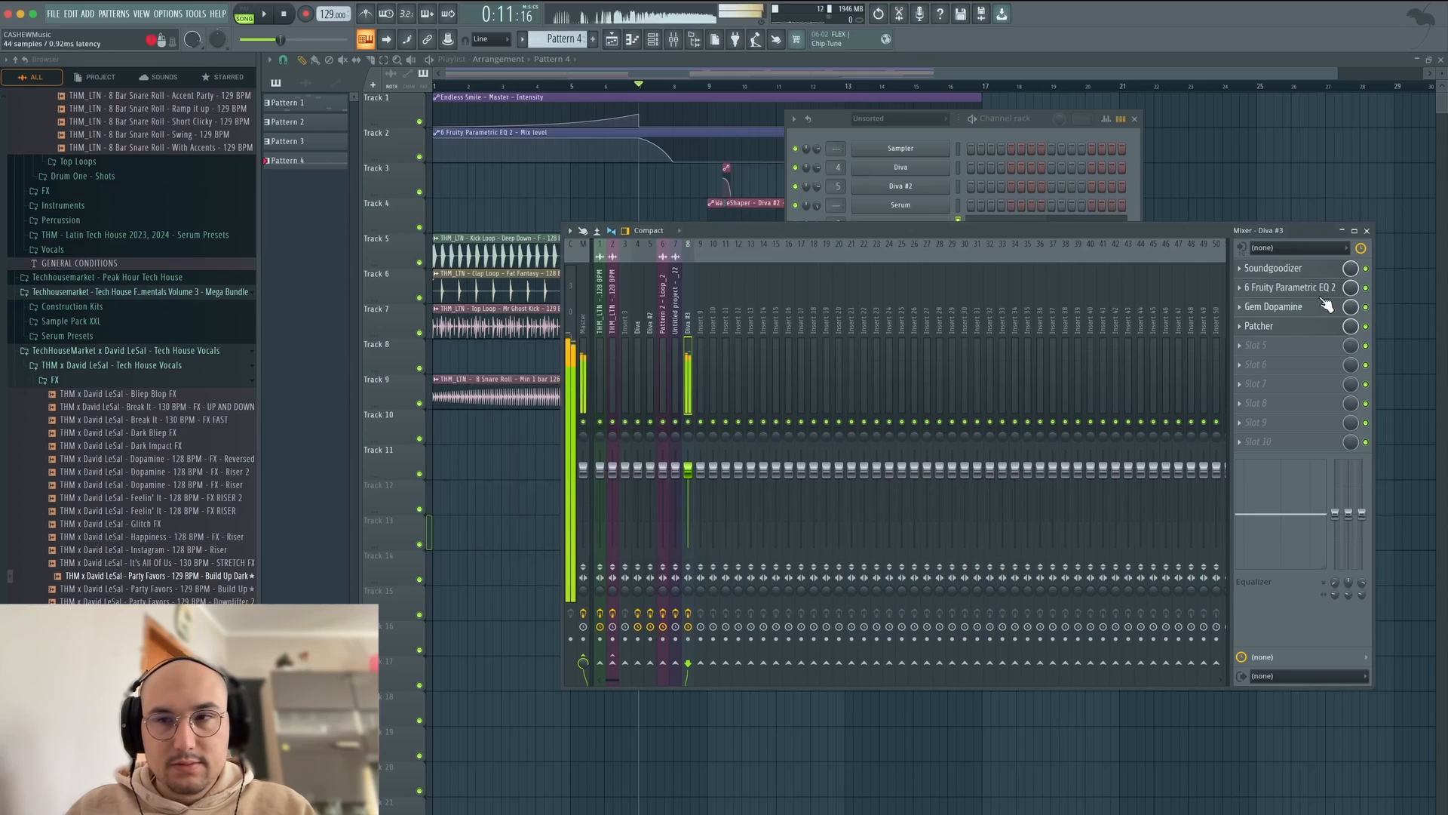
# - Set the Patcher's ValhallaVintageVerb to a 0.87 s decay and Plate mode
pyautogui.click(1299, 328)
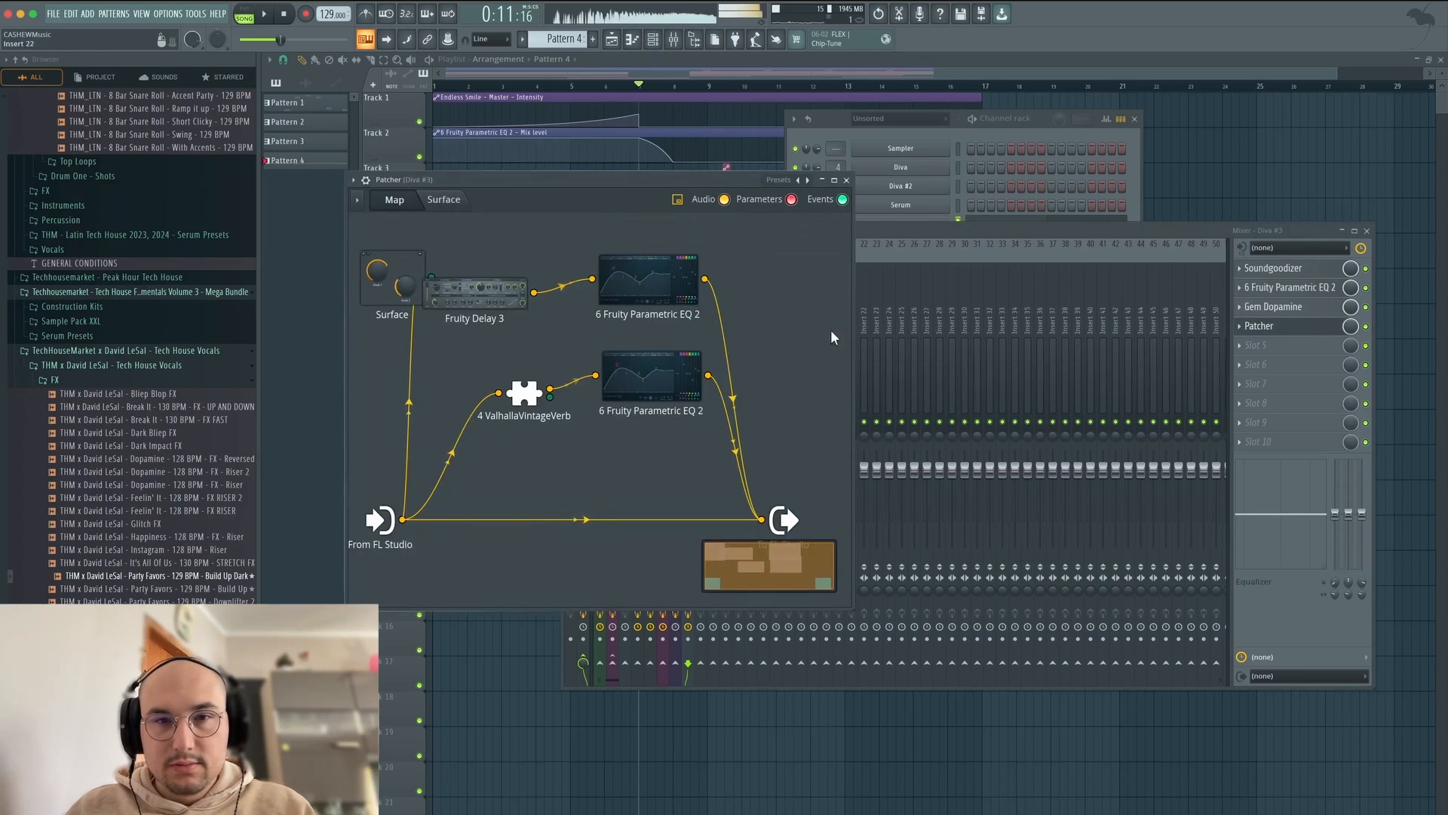
pyautogui.click(525, 405)
pyautogui.moveTo(541, 472); pyautogui.dragTo(541, 469)
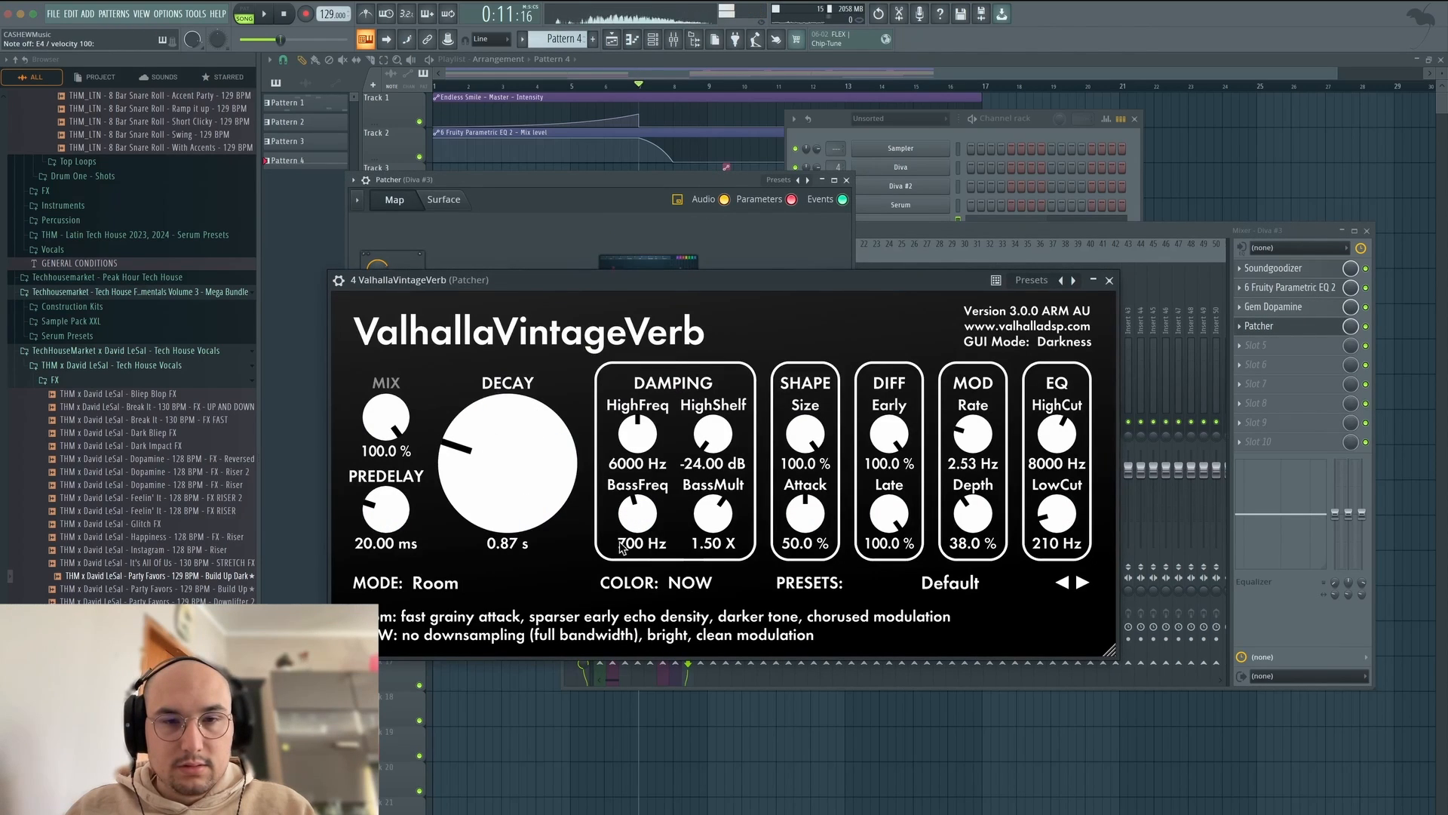
pyautogui.click(435, 582)
pyautogui.click(460, 184)
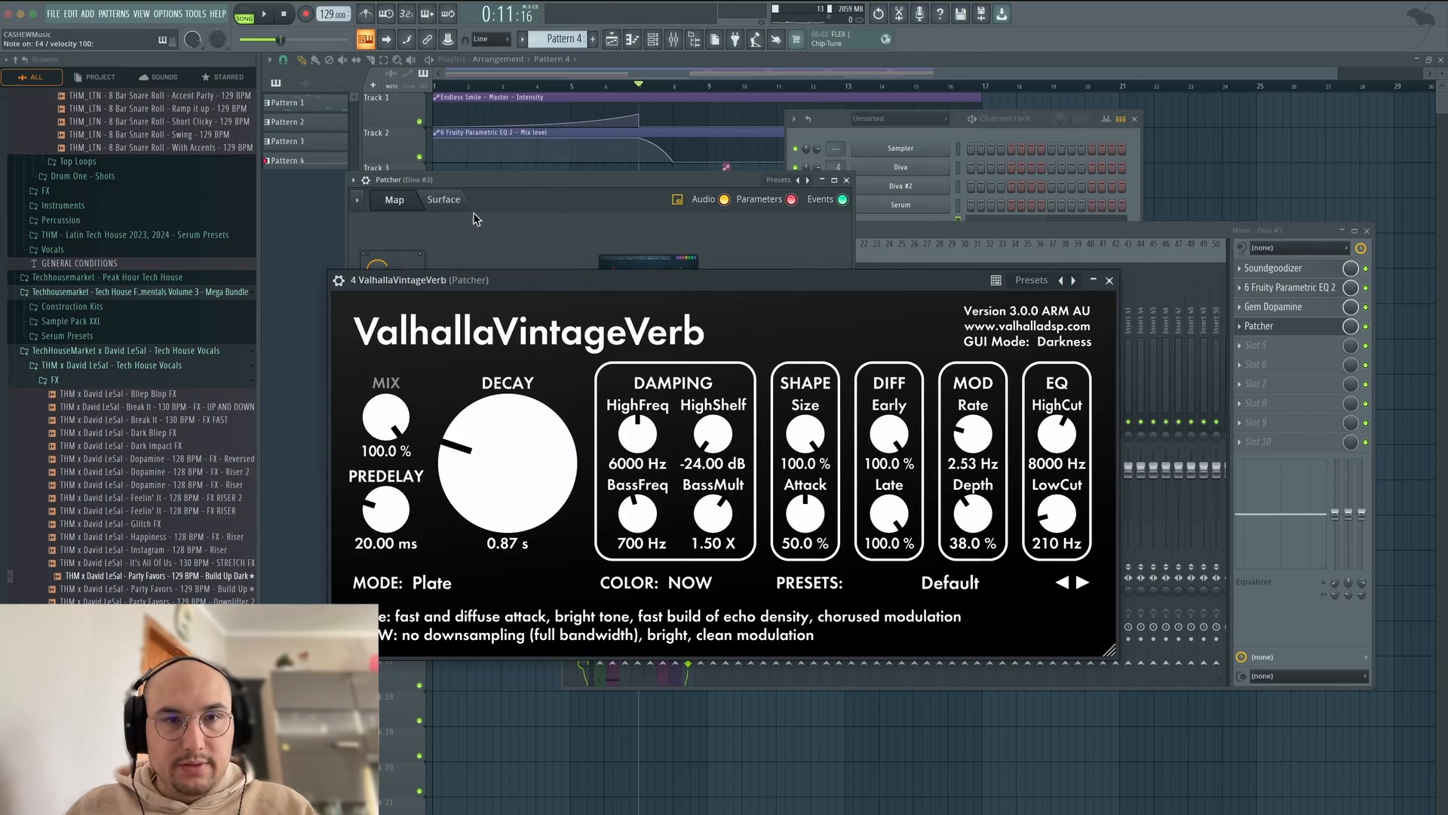
# - Lengthen the decay of the Patcher's ValhallaVintageVerb to about 1.55 s on the Diva #3 track and close both plugin windows
pyautogui.moveTo(494, 495); pyautogui.dragTo(503, 481)
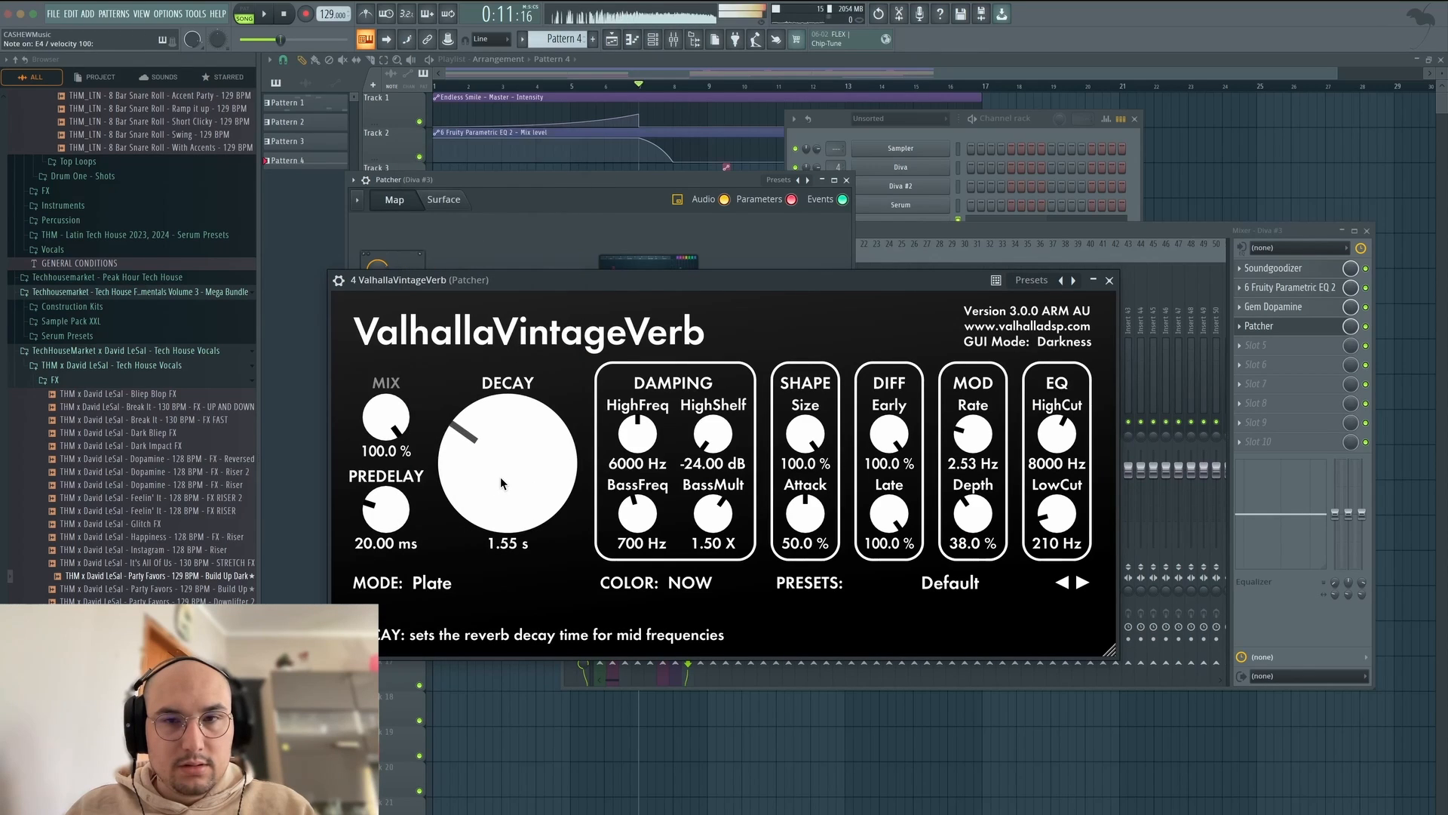
pyautogui.click(1110, 280)
pyautogui.click(846, 180)
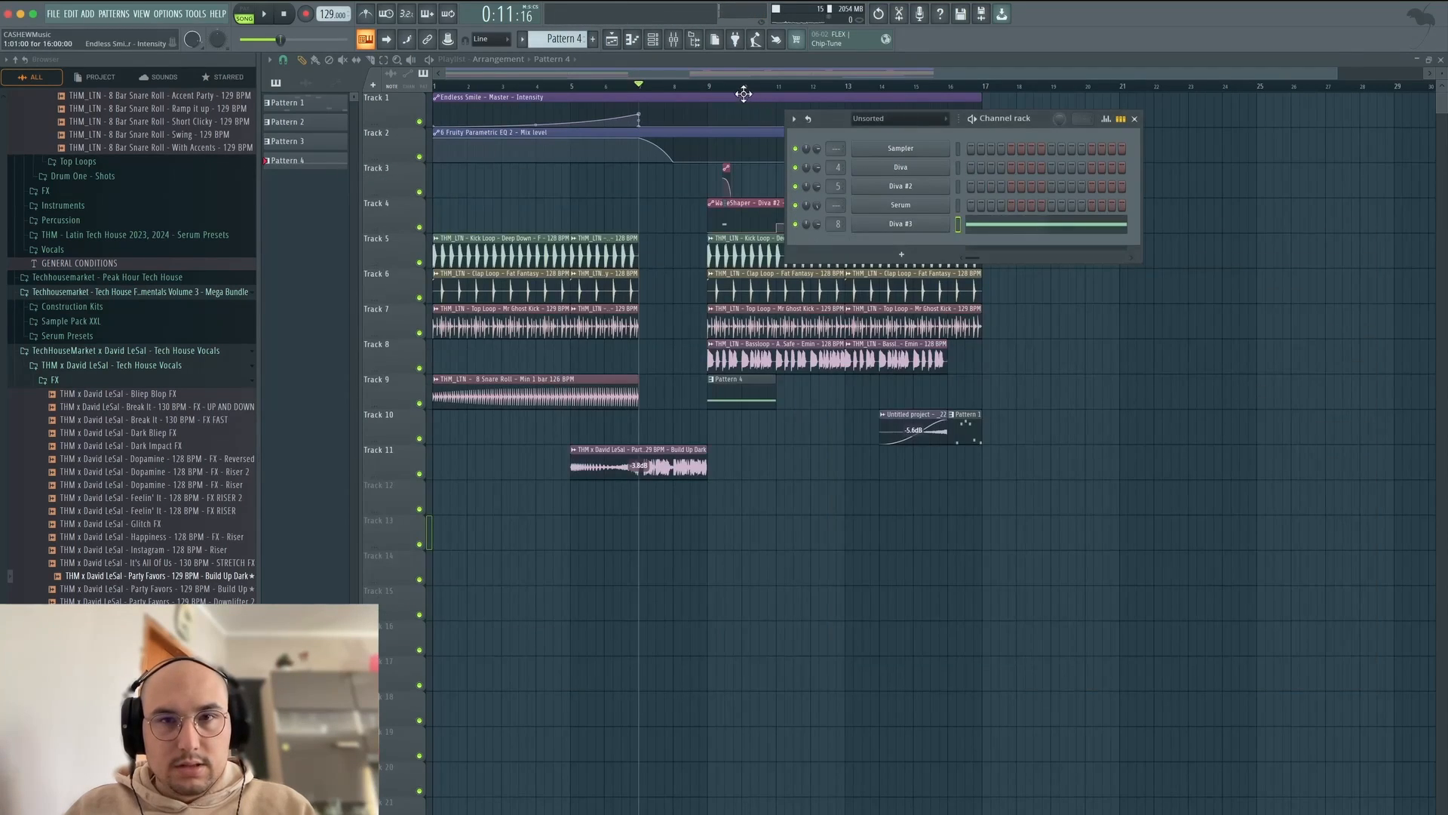
# - Play the build-up into the drop and add a fade-in to the Party Favors Build Up Dark clip on Track 11
pyautogui.click(608, 87)
pyautogui.press('space')
pyautogui.scroll(3, 738, 394)
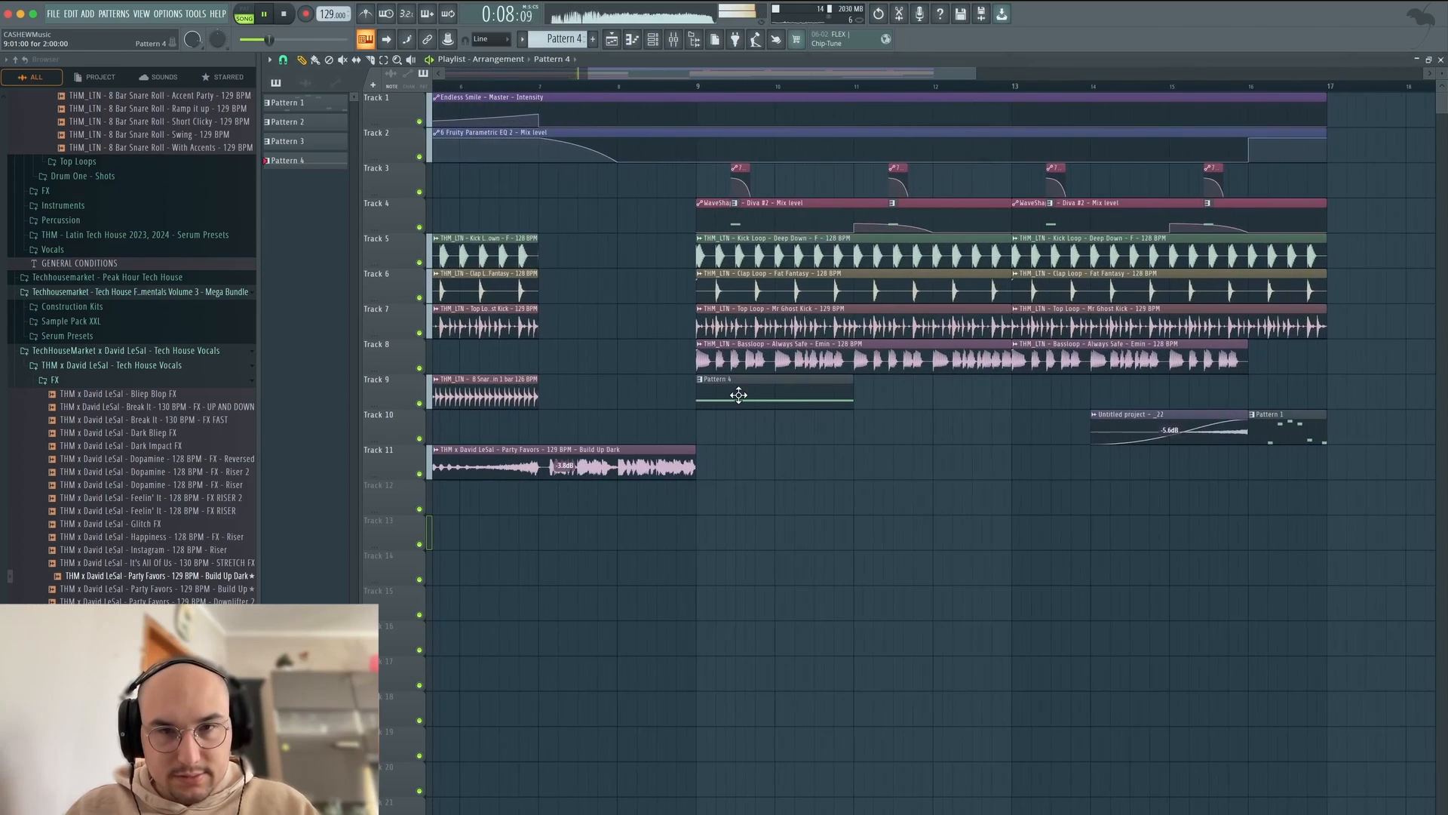
pyautogui.scroll(-11, 737, 396)
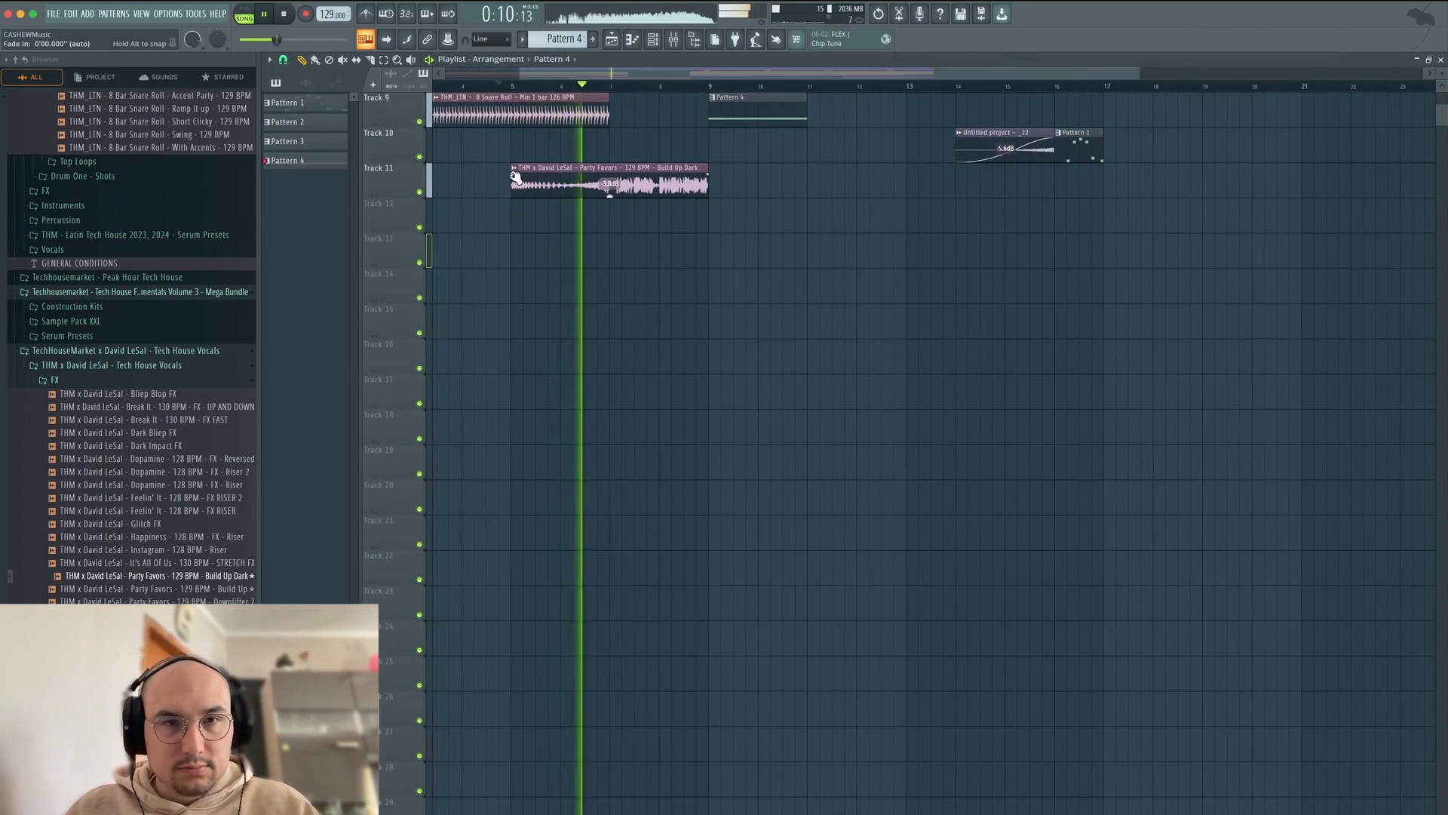
pyautogui.moveTo(516, 180); pyautogui.dragTo(605, 193)
pyautogui.scroll(8, 656, 356)
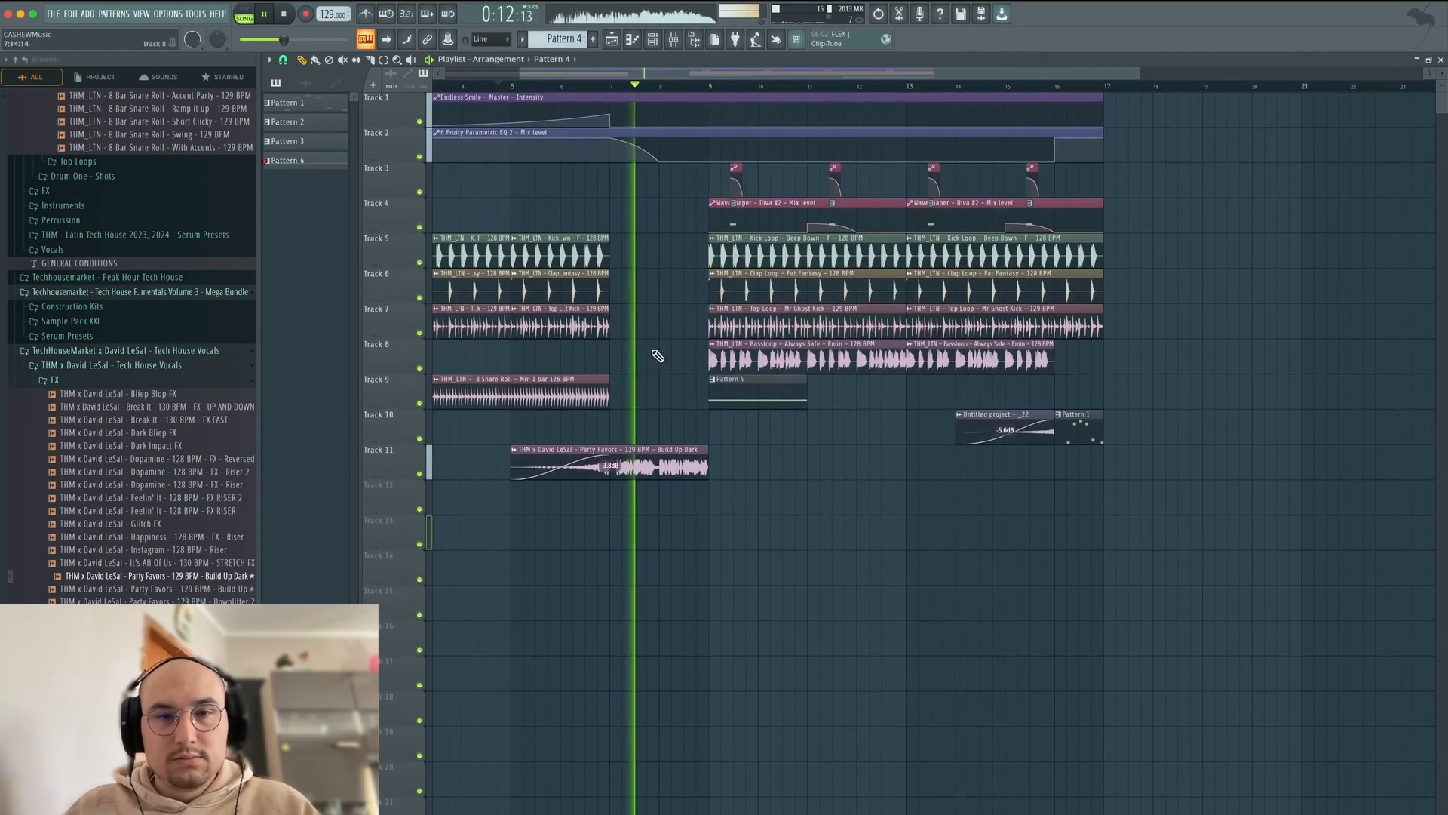
pyautogui.scroll(3, 752, 256)
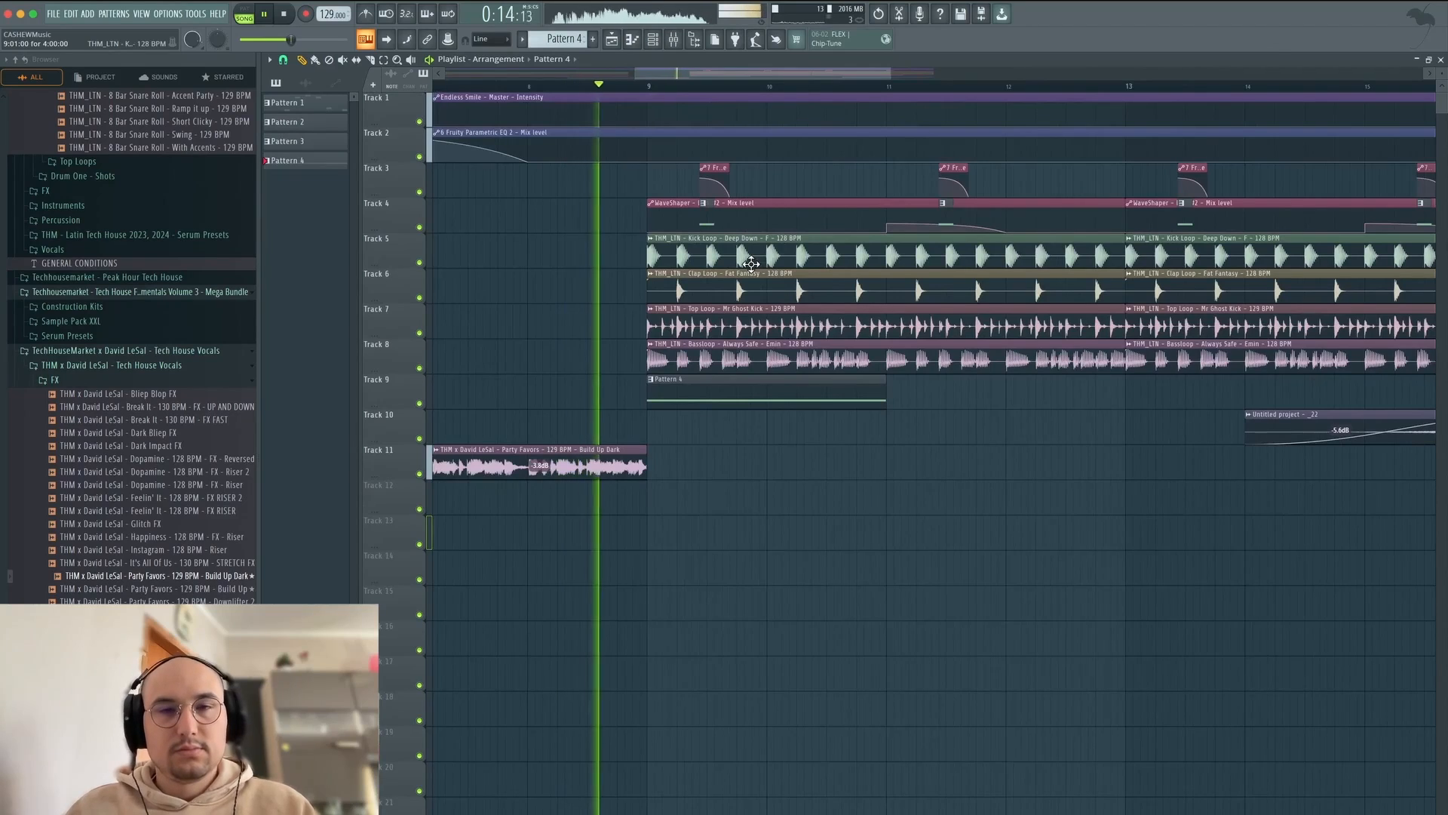
pyautogui.scroll(-5, 724, 302)
pyautogui.scroll(4, 725, 460)
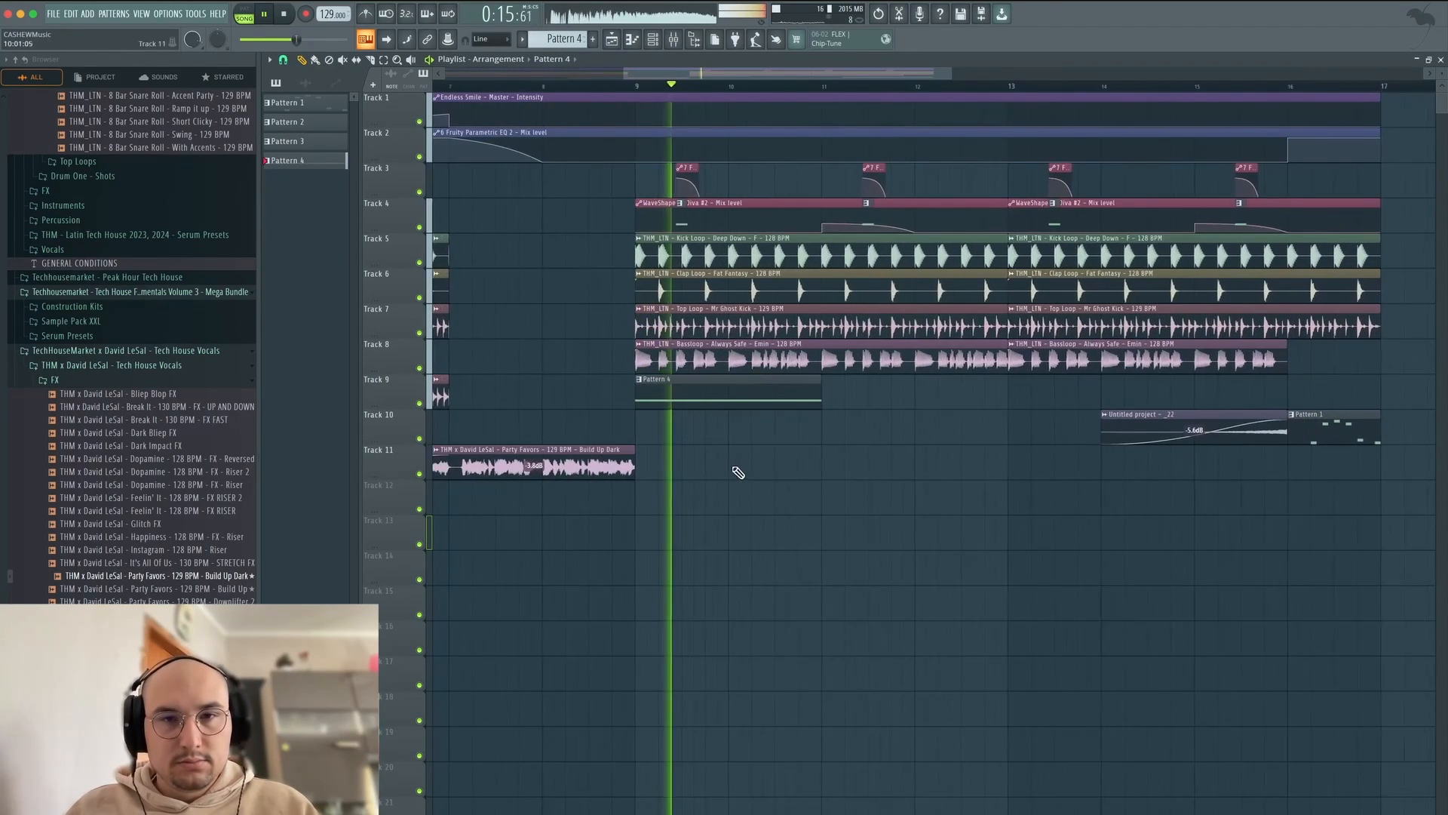
# - Insert Kickstart 2 in slot 5 of the Diva #3 mixer track and choose the second curve shape
pyautogui.doubleClick(730, 394)
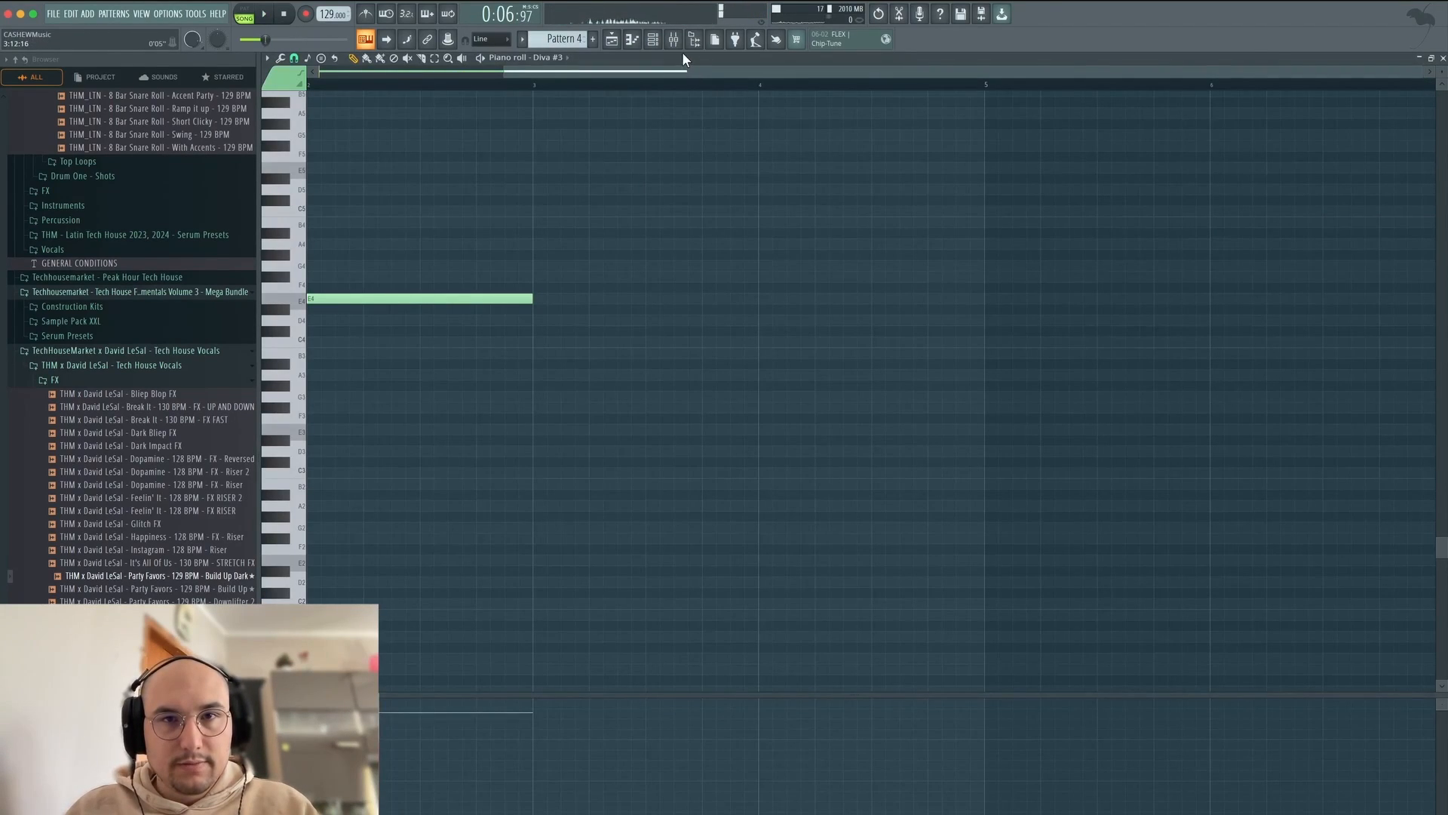
pyautogui.press('F9')
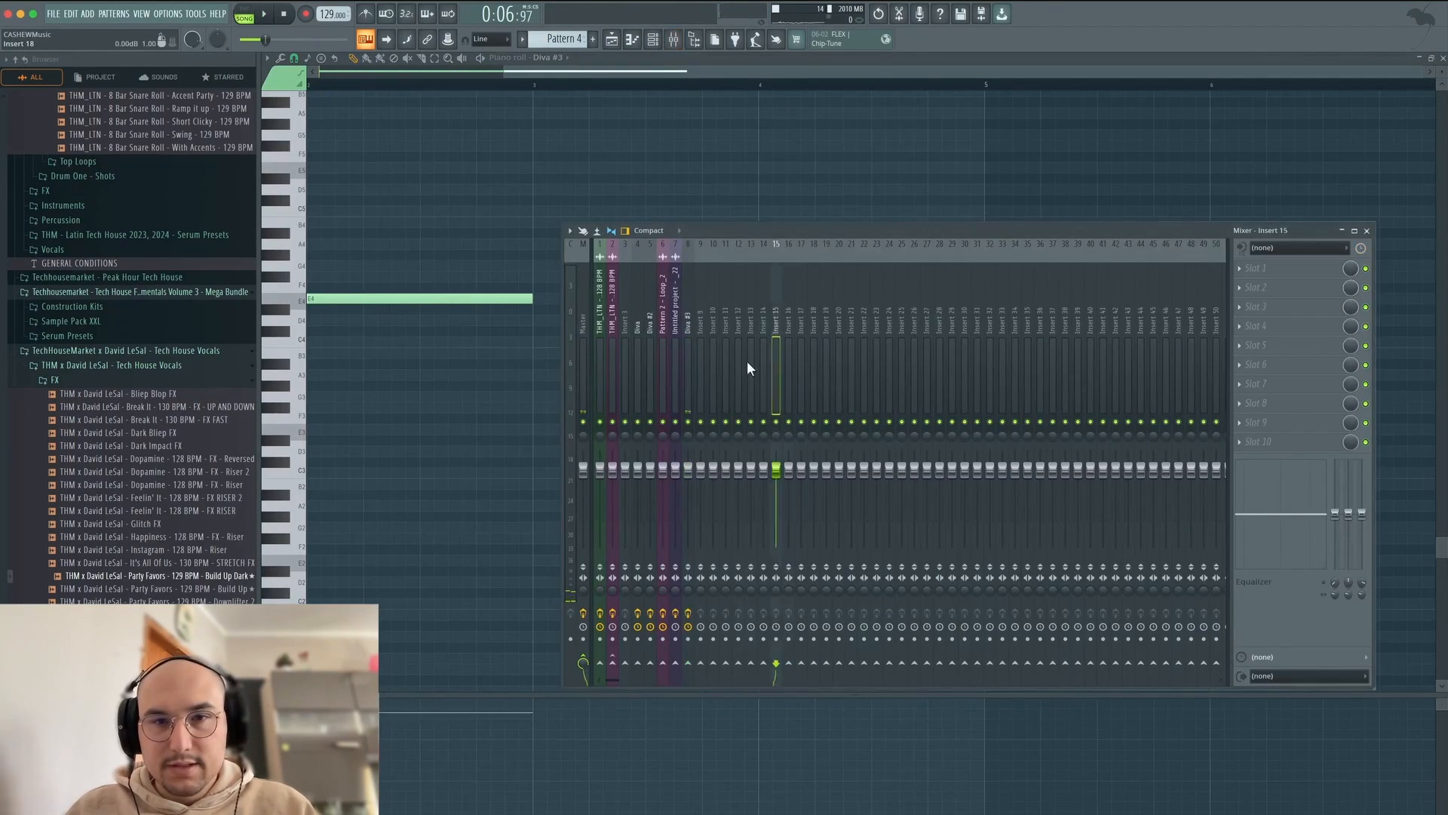
pyautogui.click(692, 361)
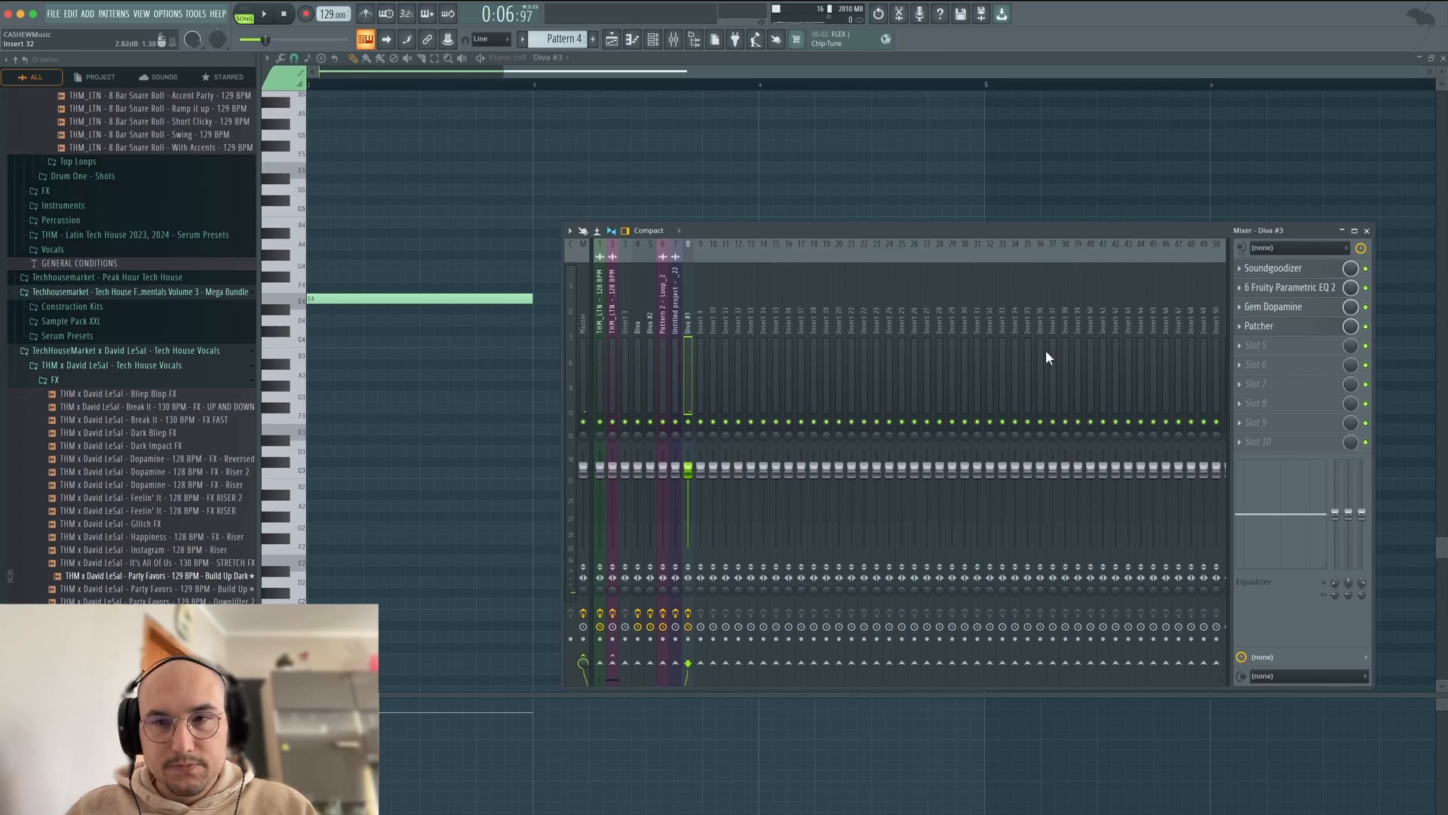
pyautogui.click(1297, 343)
pyautogui.click(1248, 351)
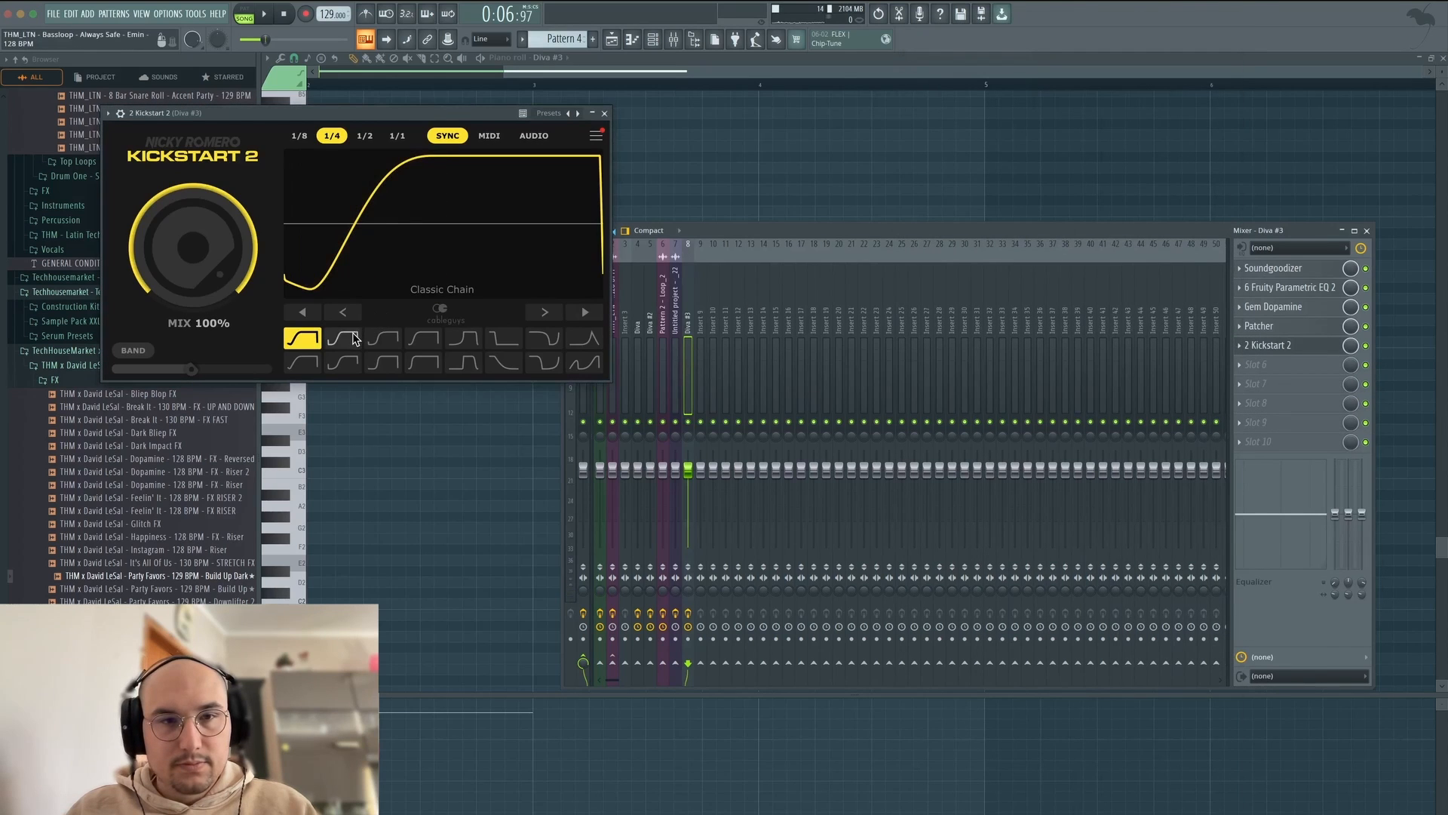
pyautogui.click(346, 337)
pyautogui.press('Escape')
pyautogui.press('F9')
pyautogui.press('F5')
# - Replace the long E4 note in Pattern 4 with a bar-one riff of short E4, F4, F4 and E4 stabs
pyautogui.click(566, 86)
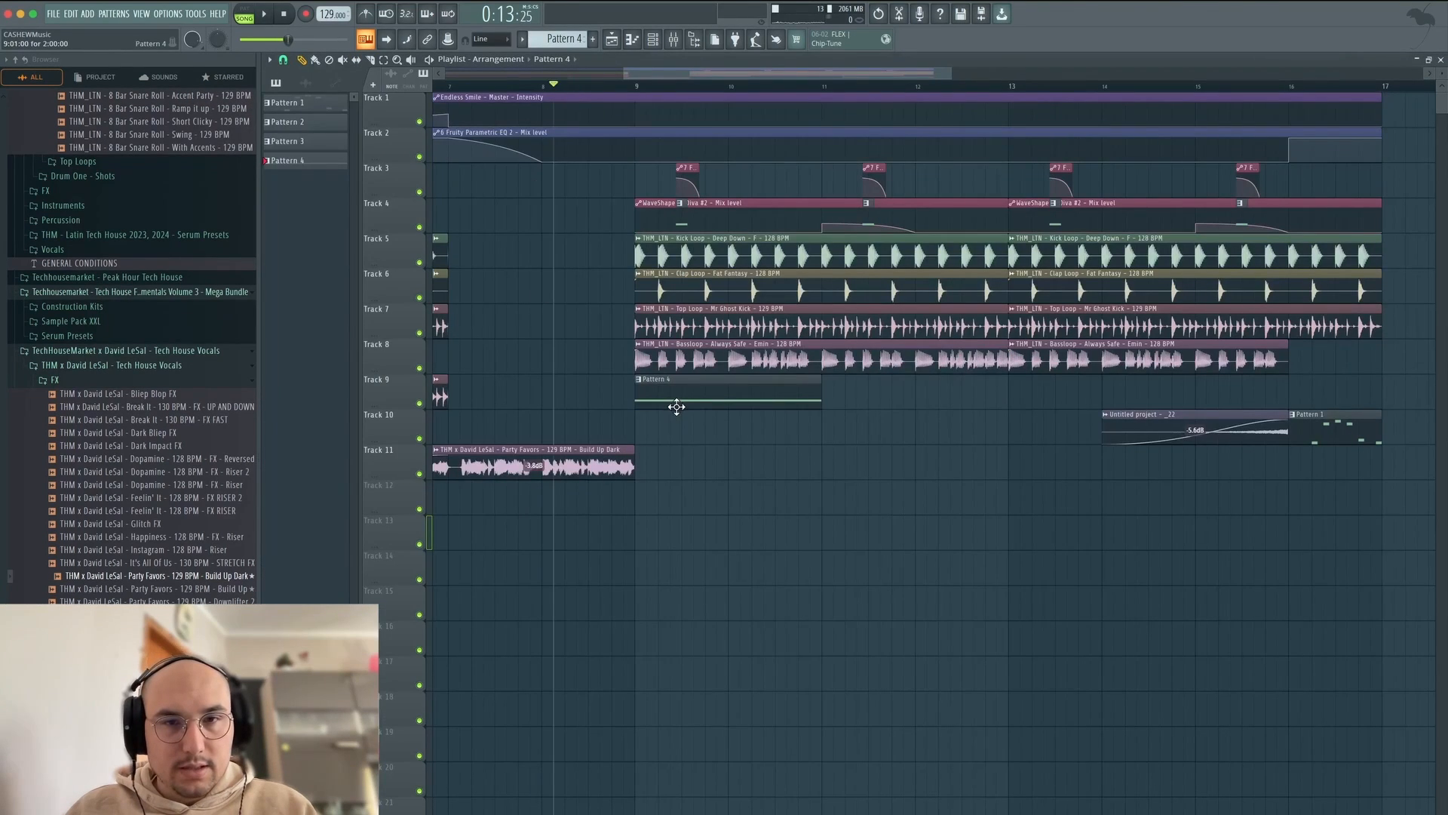
pyautogui.doubleClick(677, 406)
pyautogui.rightClick(457, 298)
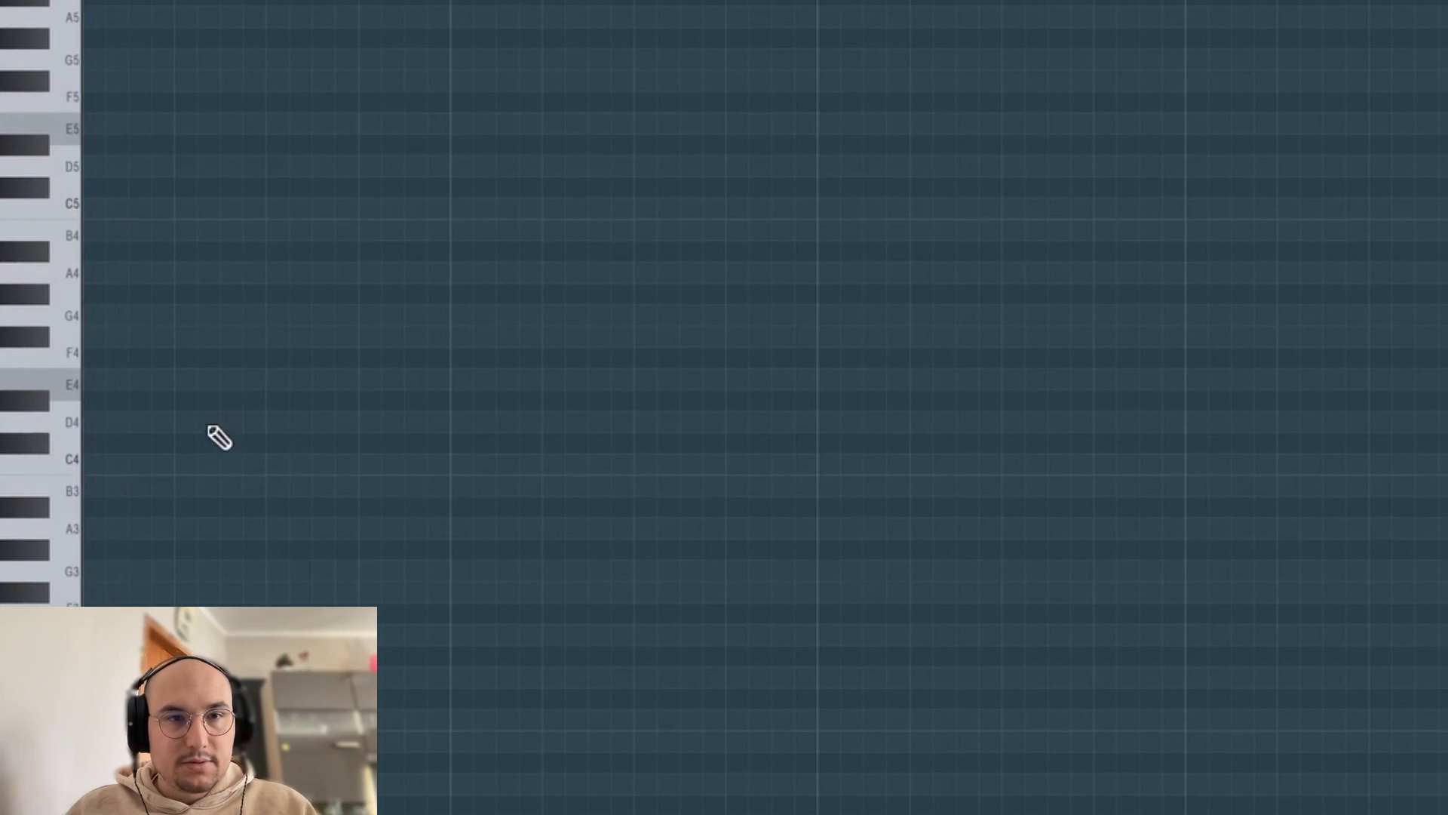
pyautogui.click(181, 380)
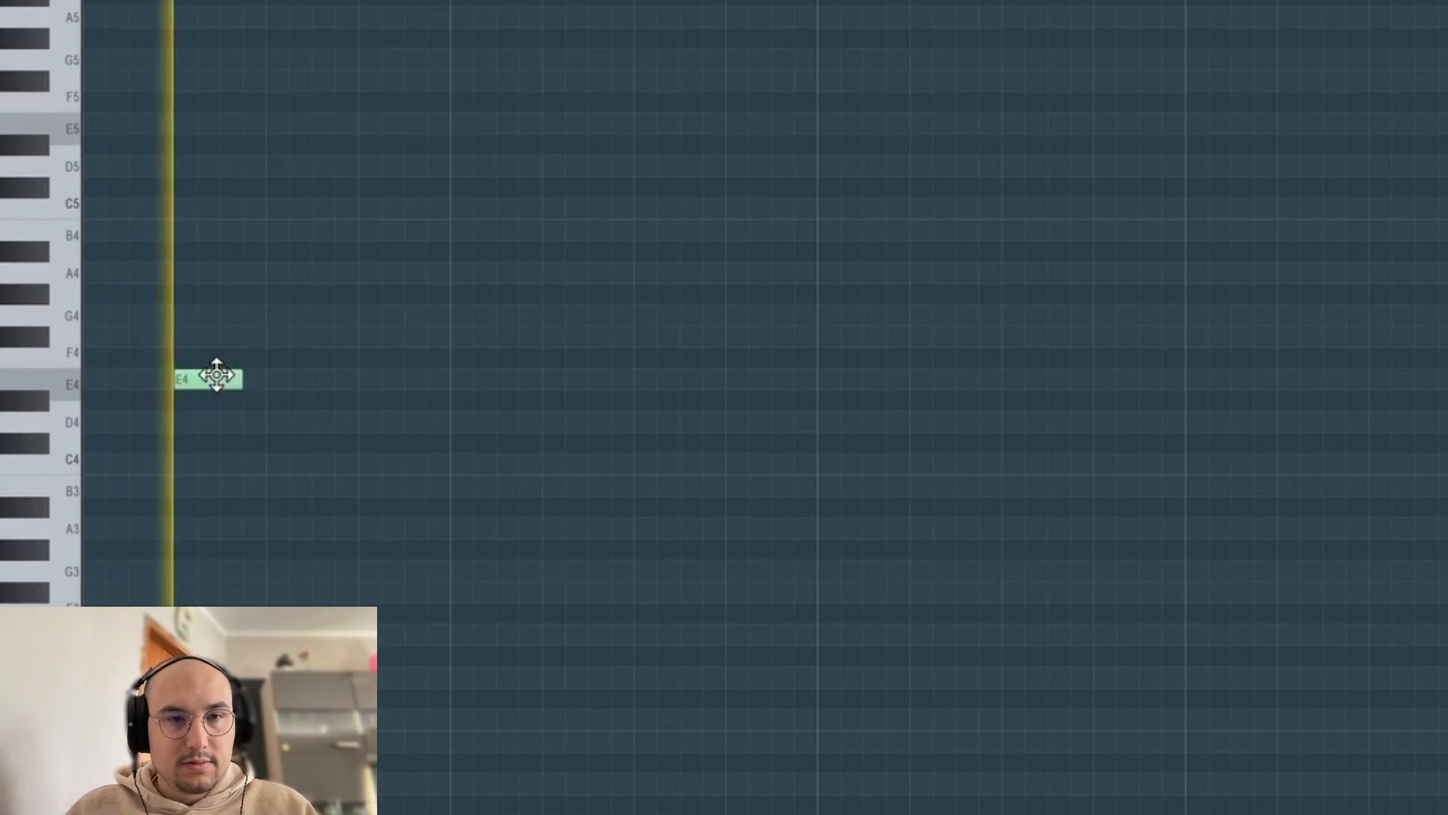
pyautogui.moveTo(214, 377); pyautogui.dragTo(286, 376)
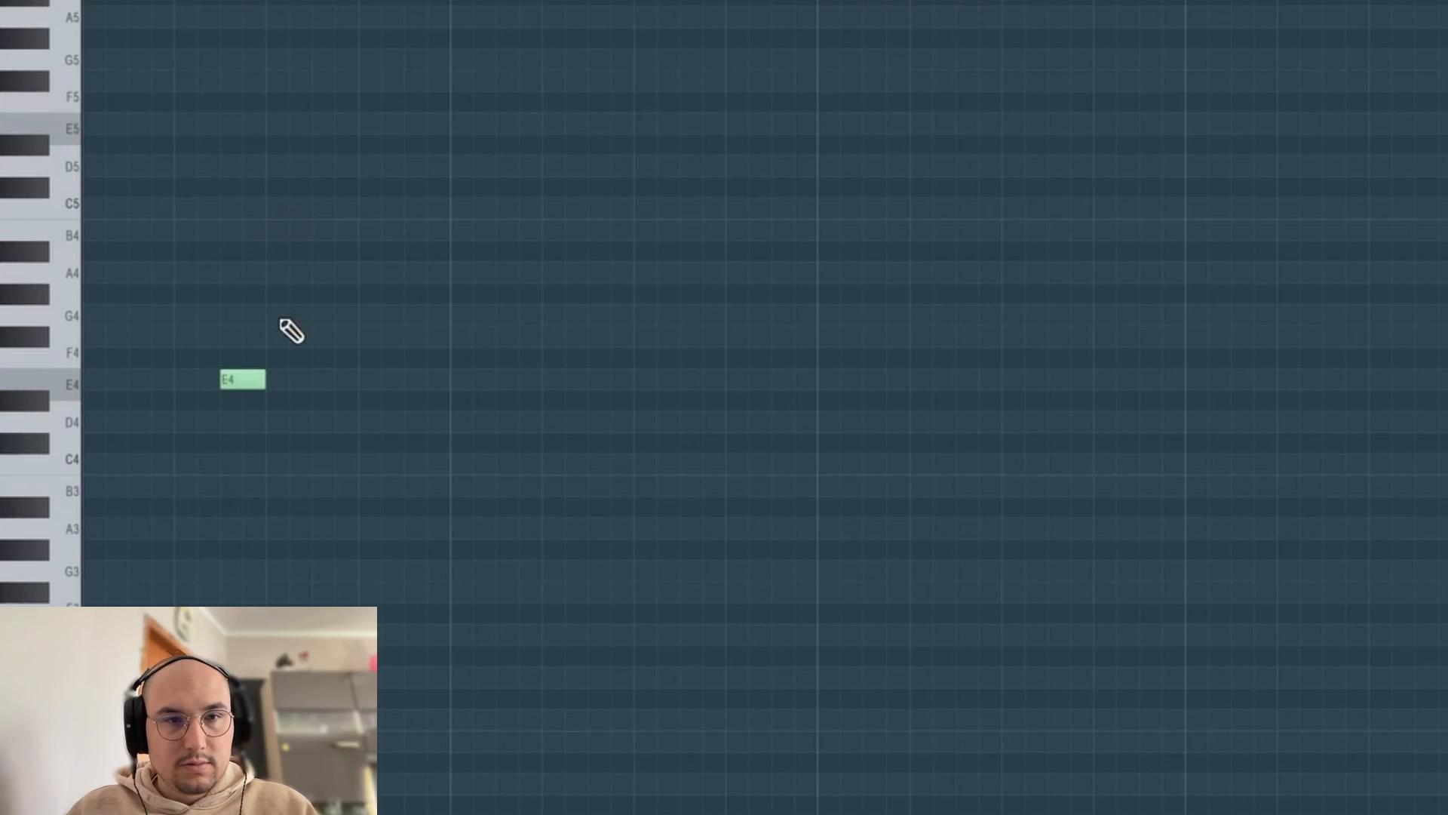
pyautogui.click(277, 357)
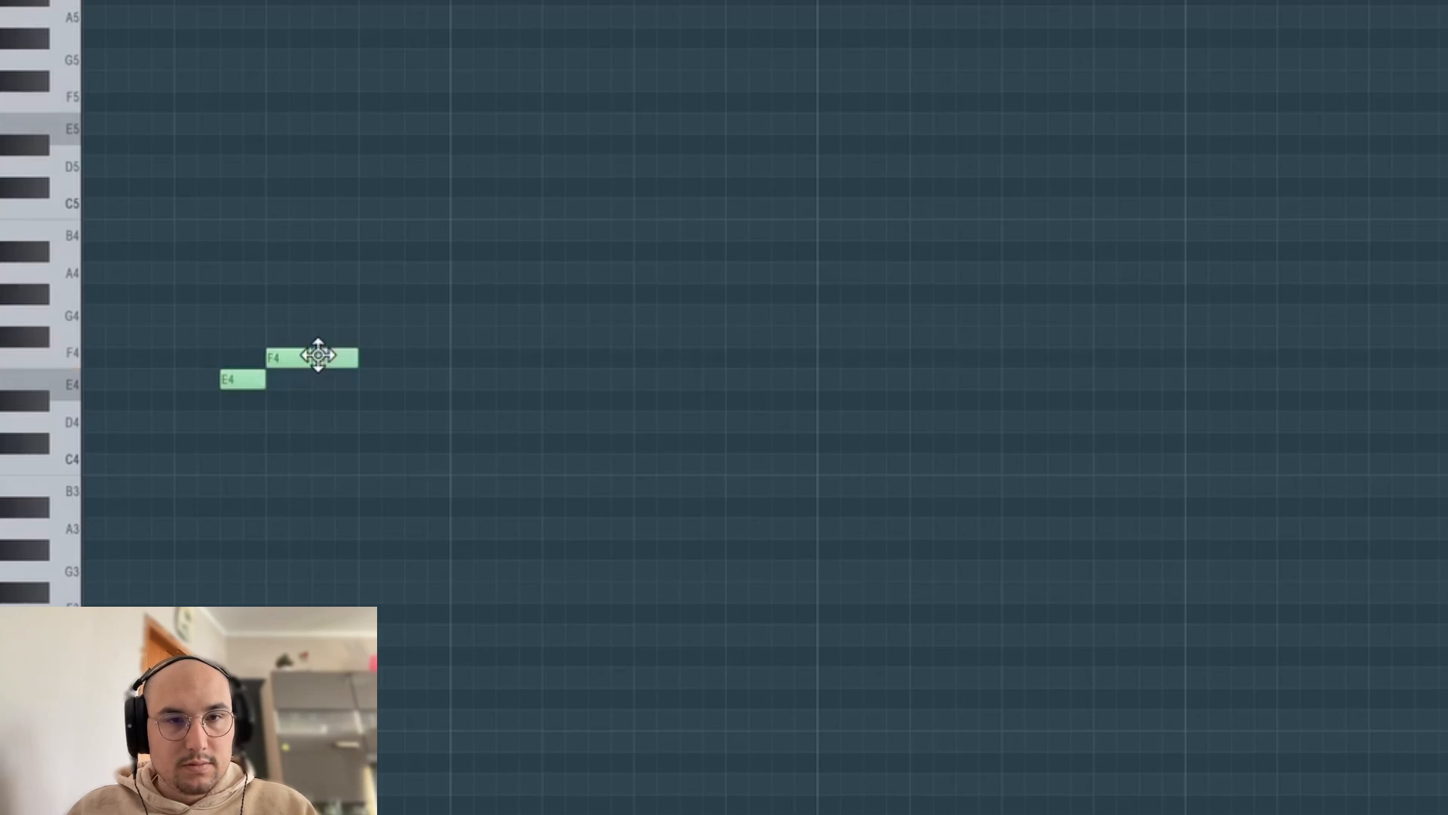
pyautogui.click(364, 358)
pyautogui.click(434, 379)
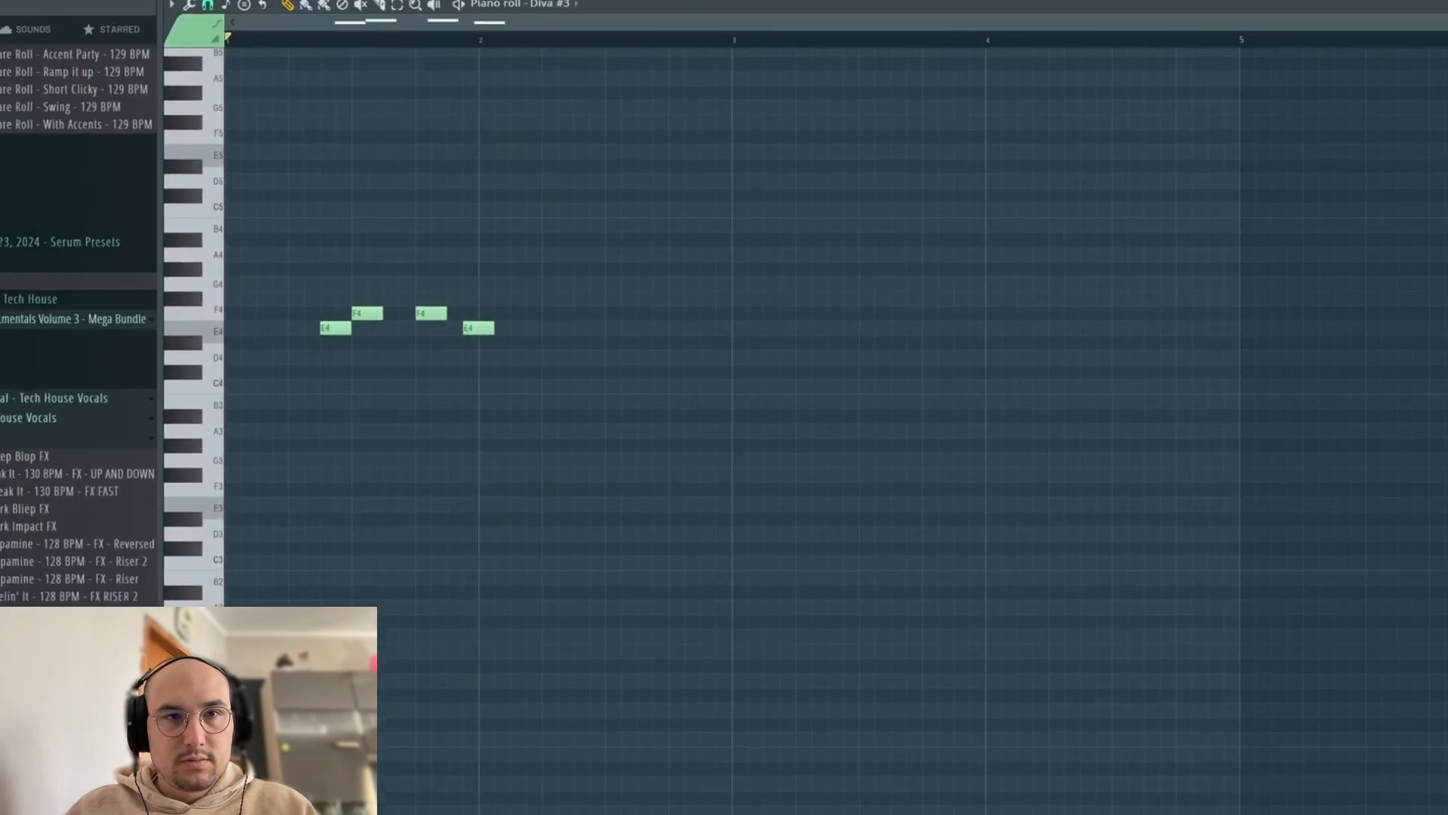
# - Play the arrangement in song mode from the build-up into the drop to check the Pattern 4 riff
pyautogui.press('F5')
pyautogui.press('l')
pyautogui.hscroll(-3, 618, 114)
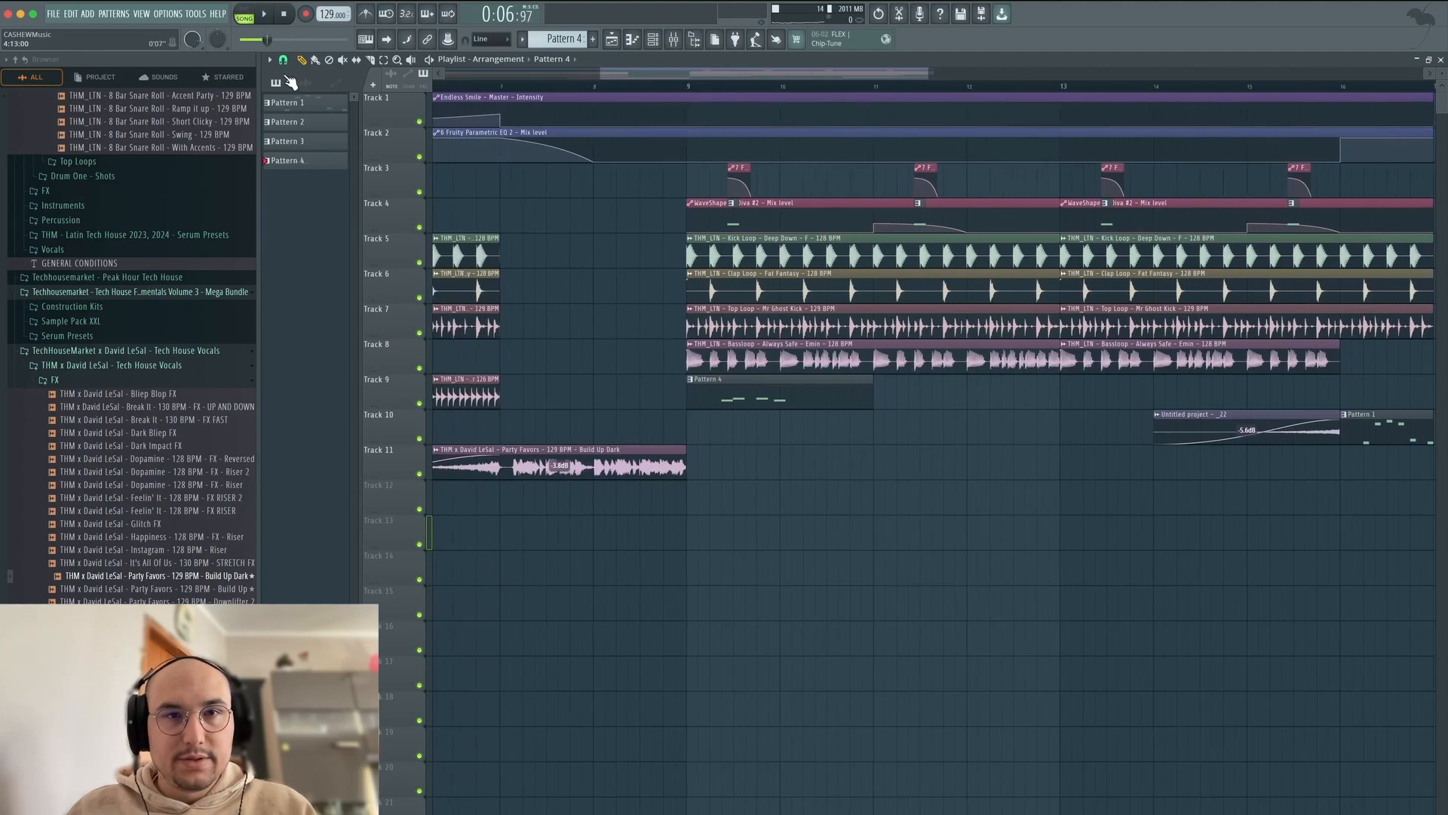
pyautogui.click(615, 86)
pyautogui.press('space')
pyautogui.scroll(-3, 568, 247)
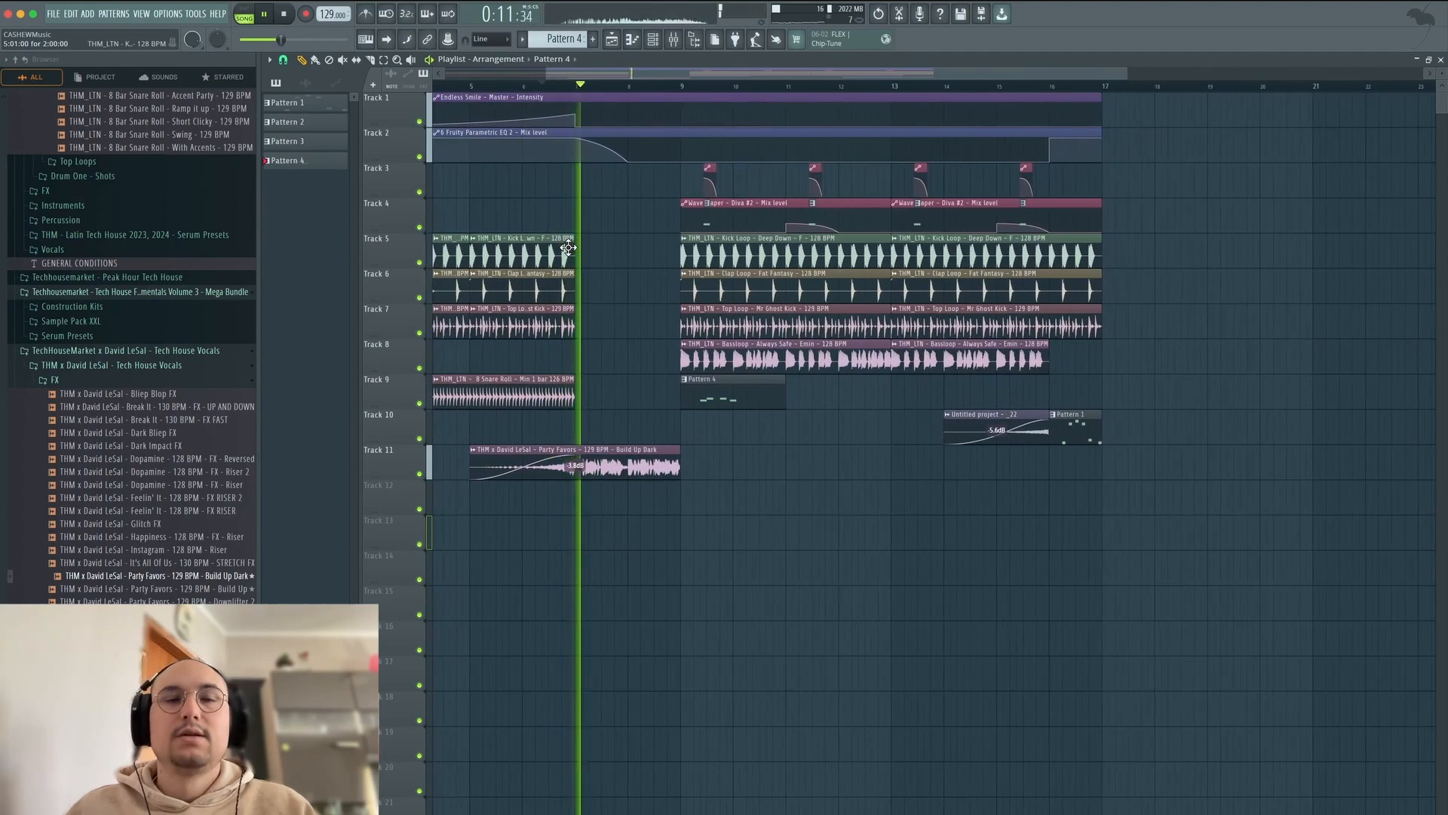
pyautogui.scroll(3, 640, 327)
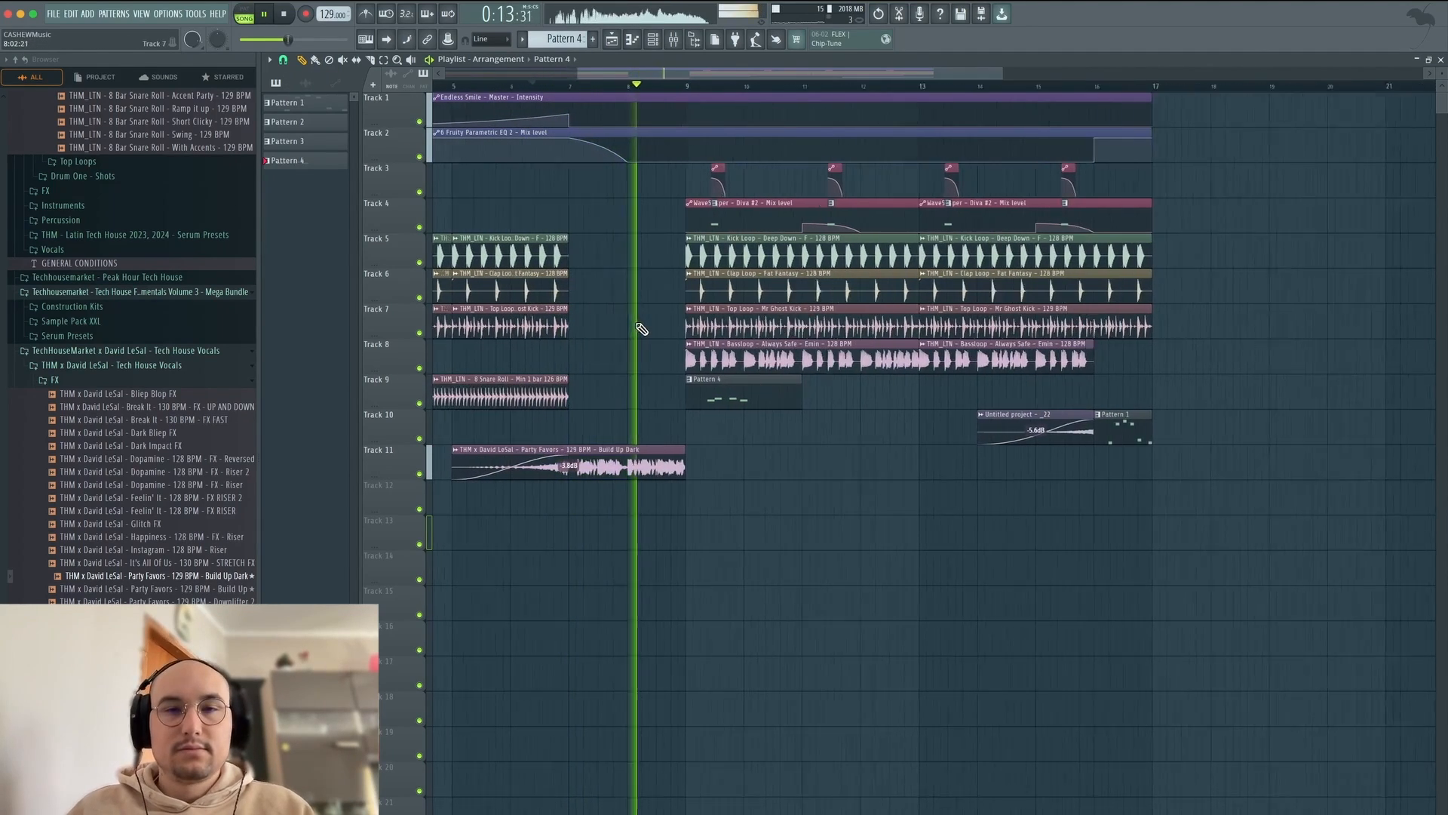
pyautogui.scroll(-5, 706, 347)
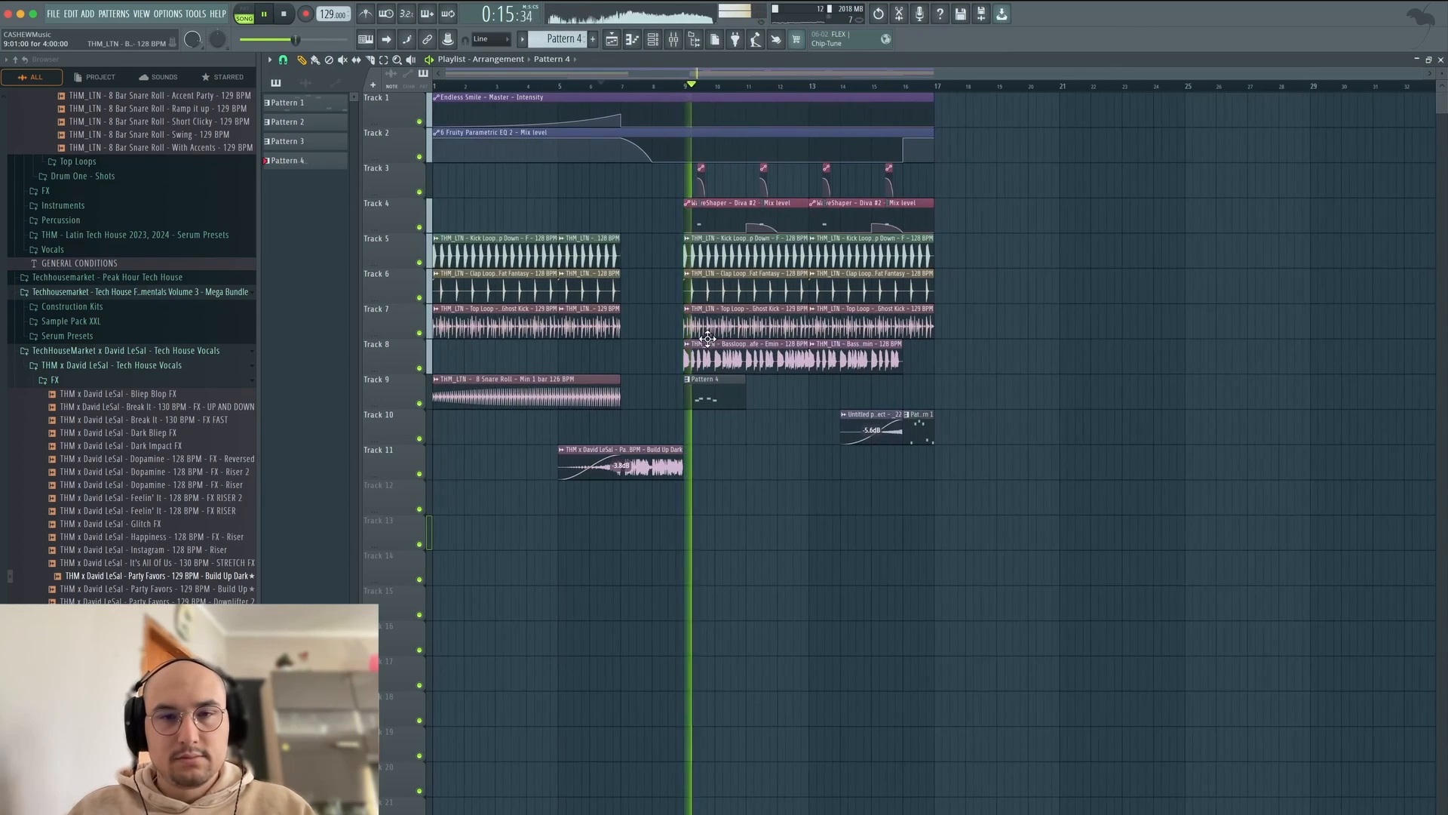
pyautogui.scroll(4, 705, 347)
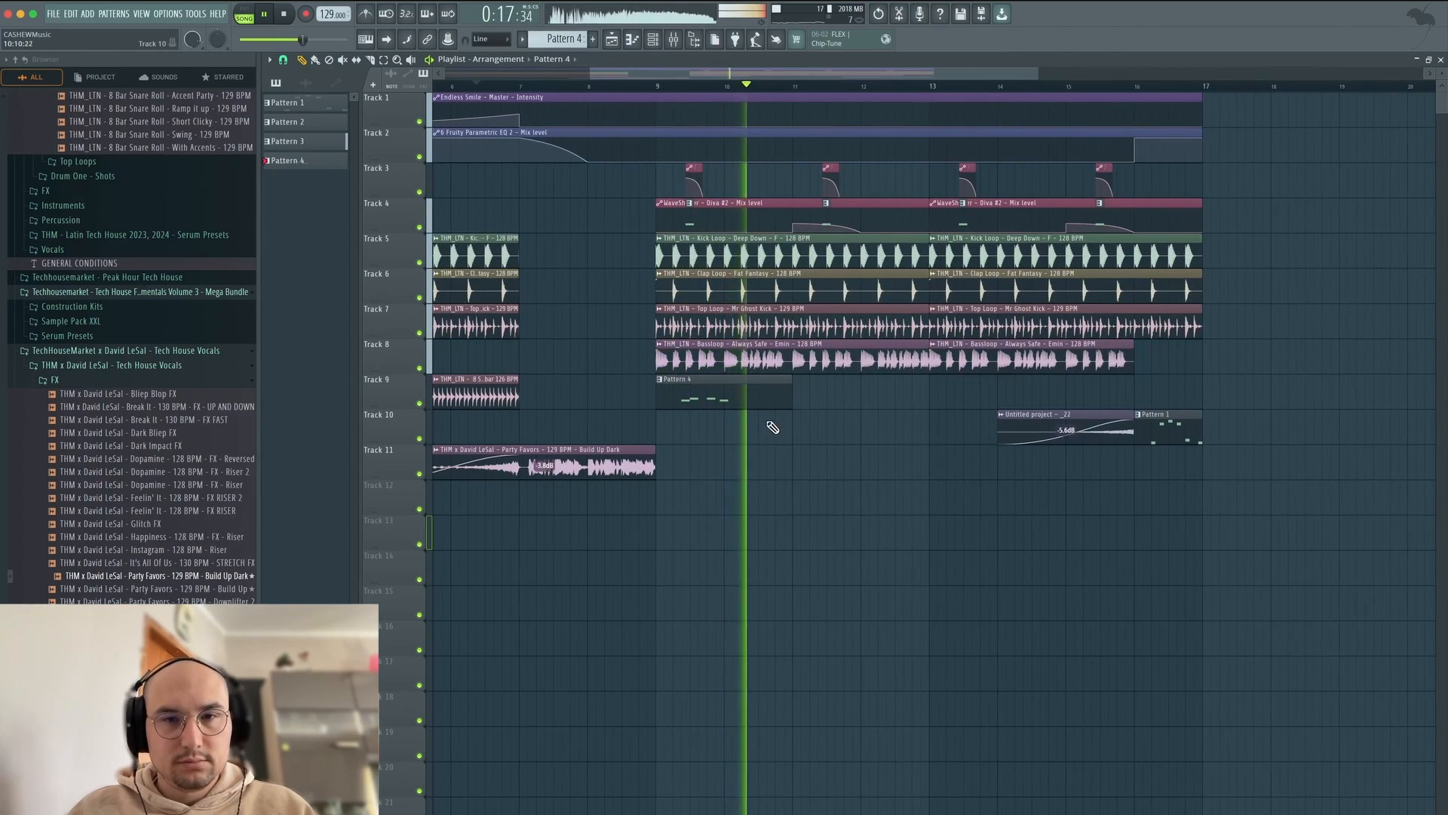
# - Add a four-step E4 note at 2:13:00 in Pattern 4 and place a second Pattern 4 clip at bar 13 on Track 9
pyautogui.doubleClick(766, 404)
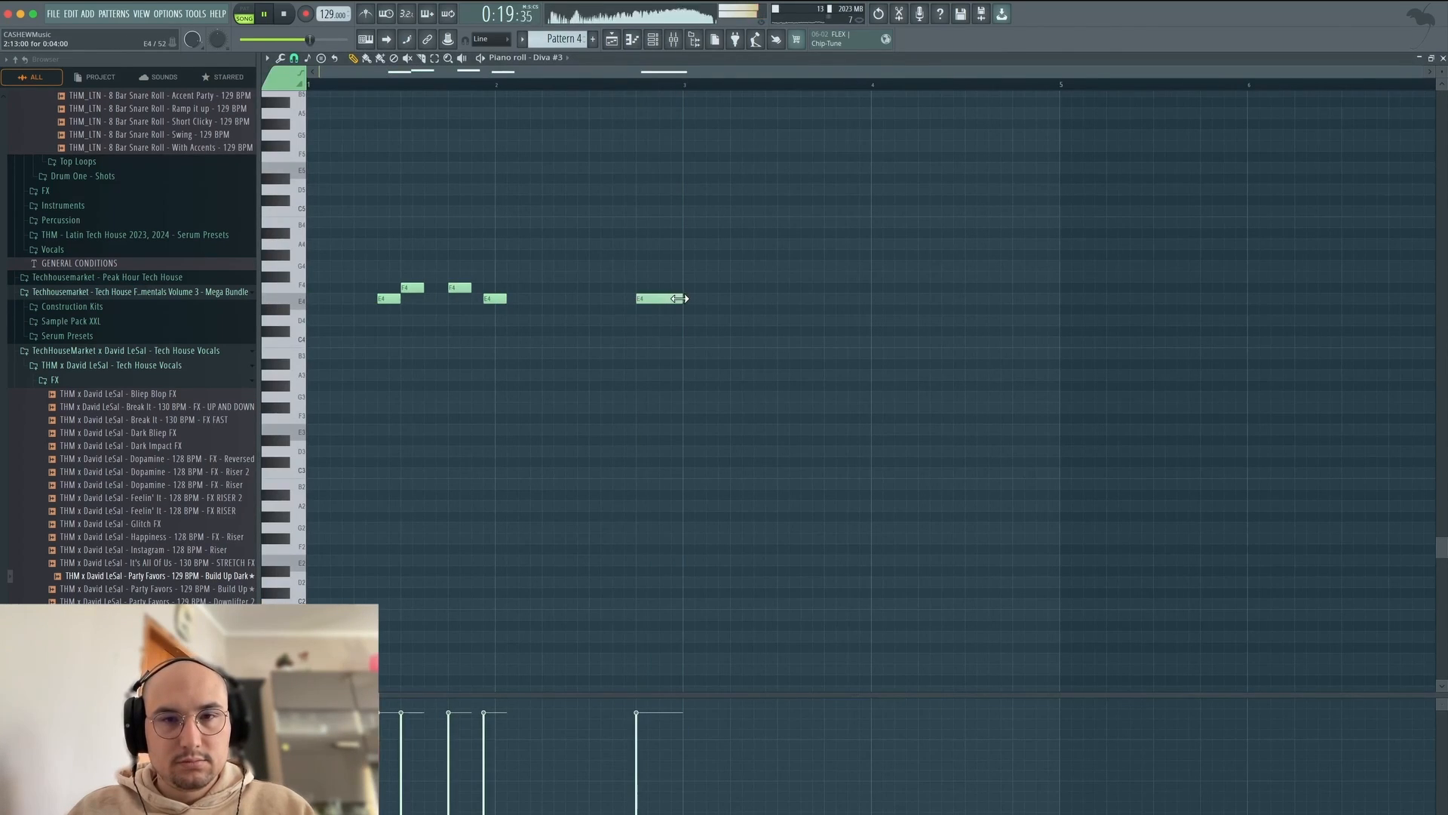
pyautogui.press('Escape')
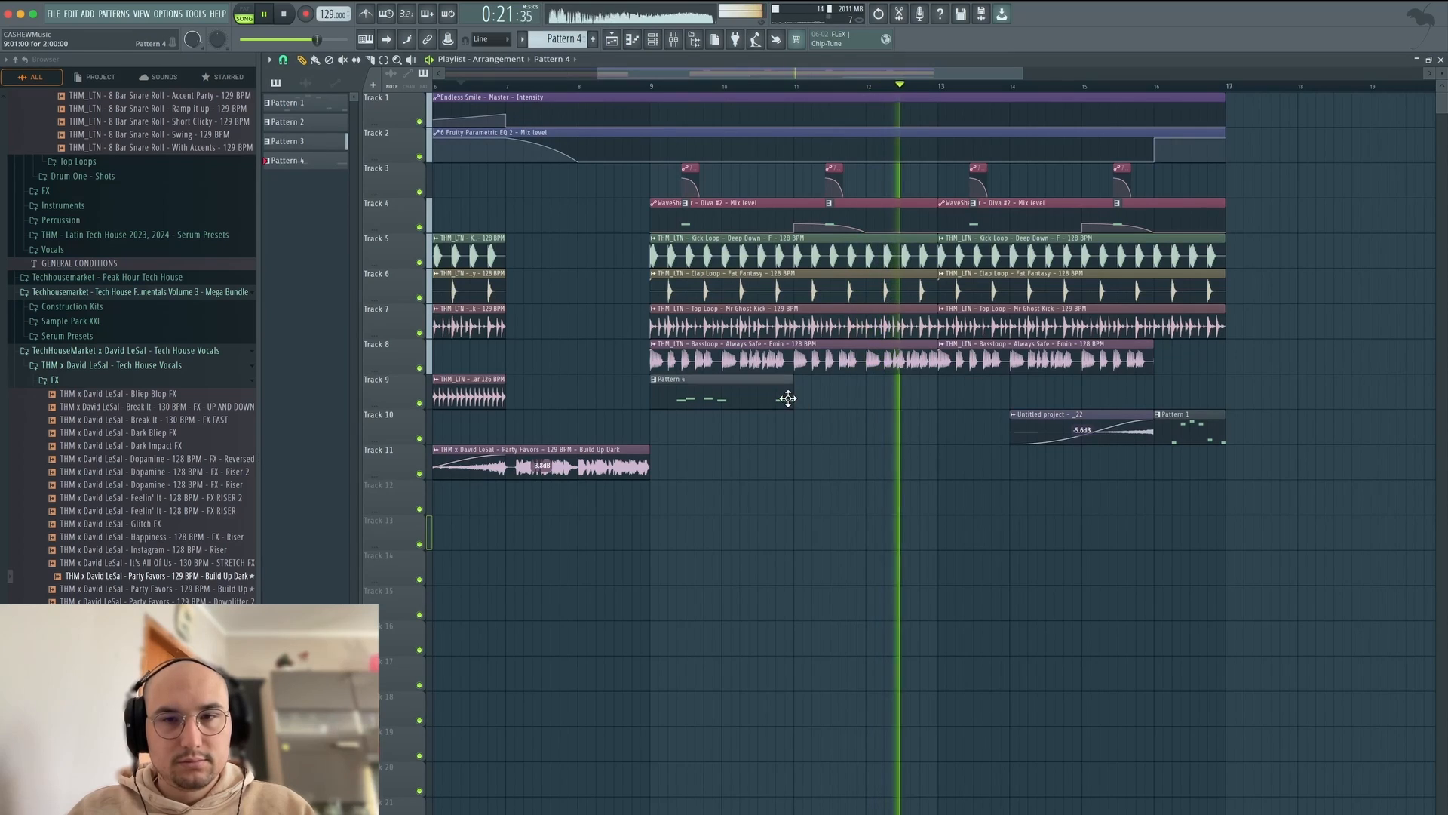
pyautogui.click(866, 391)
pyautogui.press('space')
pyautogui.moveTo(866, 391); pyautogui.dragTo(929, 402)
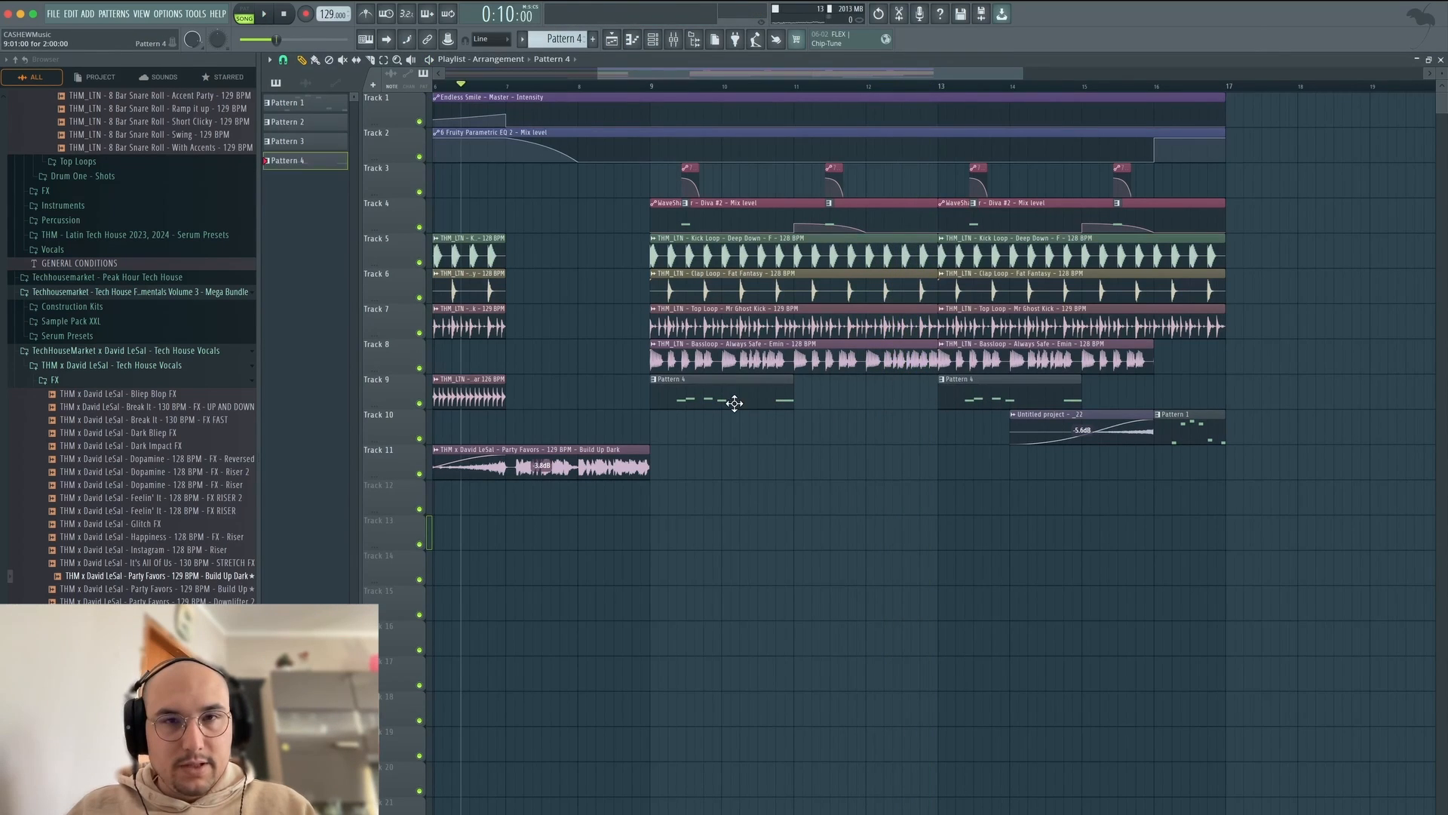
# - Switch to pattern mode, clone the Diva #3 channel and open the clone's Diva synth
pyautogui.doubleClick(734, 404)
pyautogui.click(249, 11)
pyautogui.press('F6')
pyautogui.rightClick(924, 230)
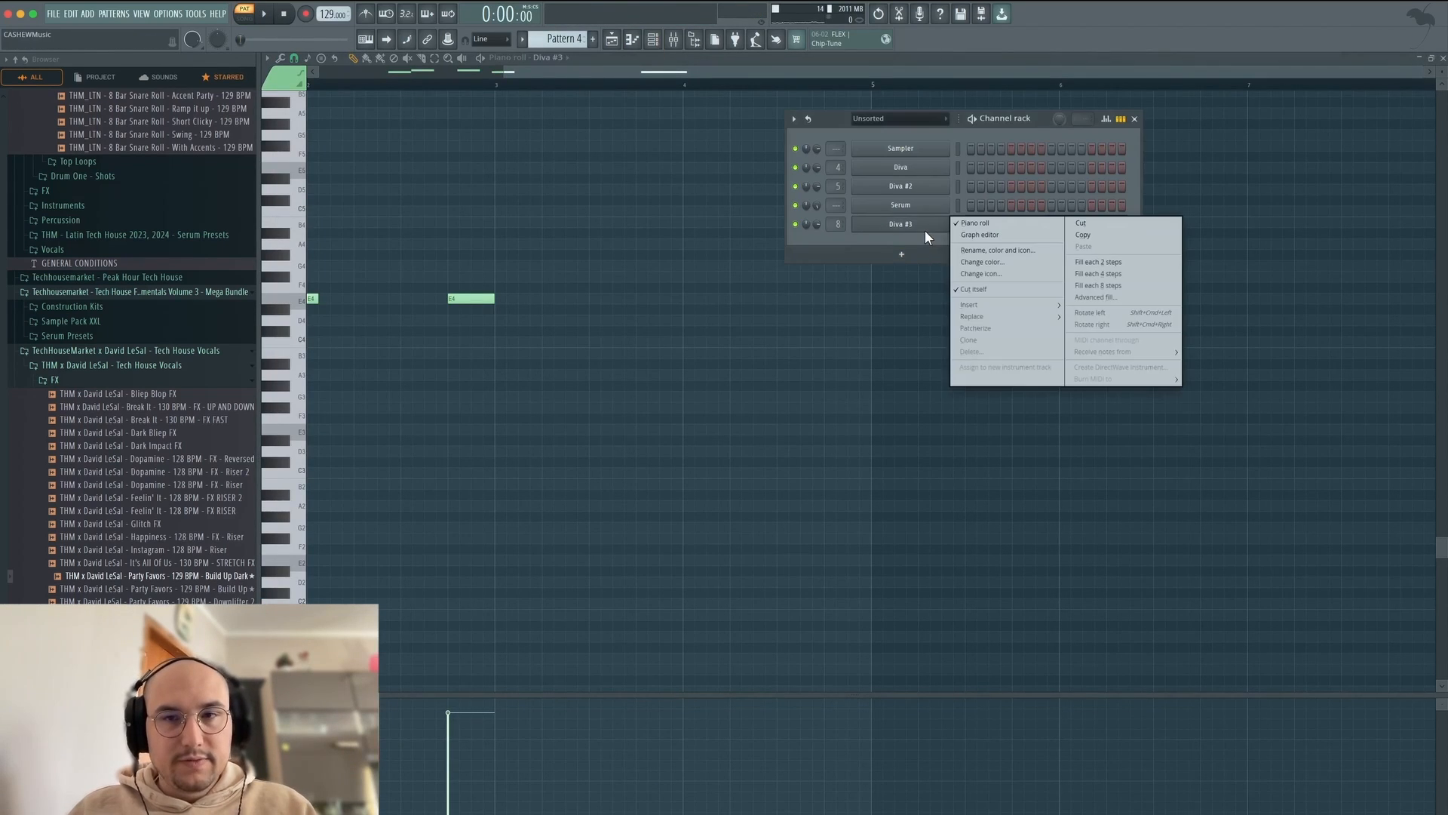
pyautogui.press('c')
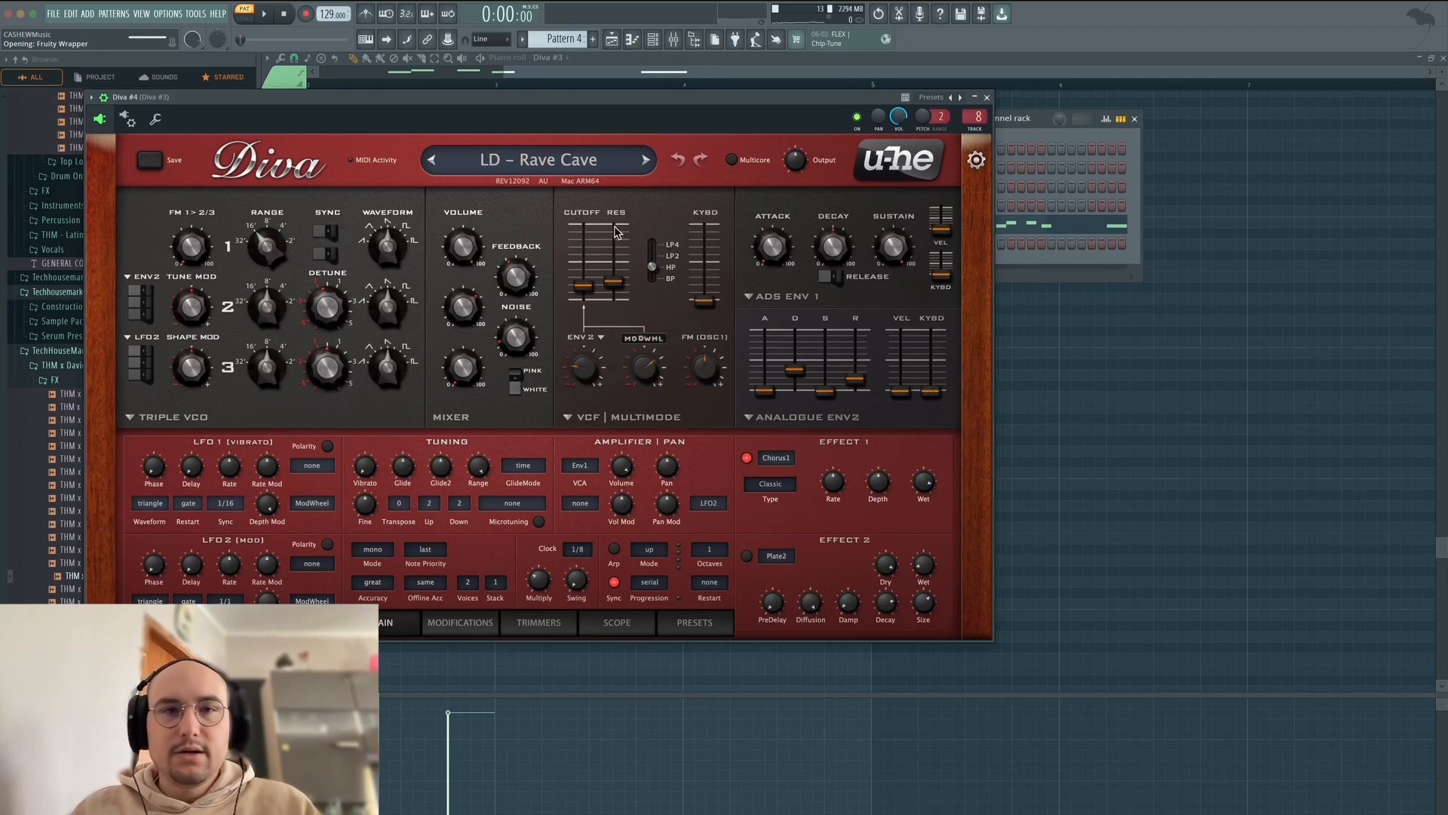
pyautogui.press('Escape')
pyautogui.click(928, 241)
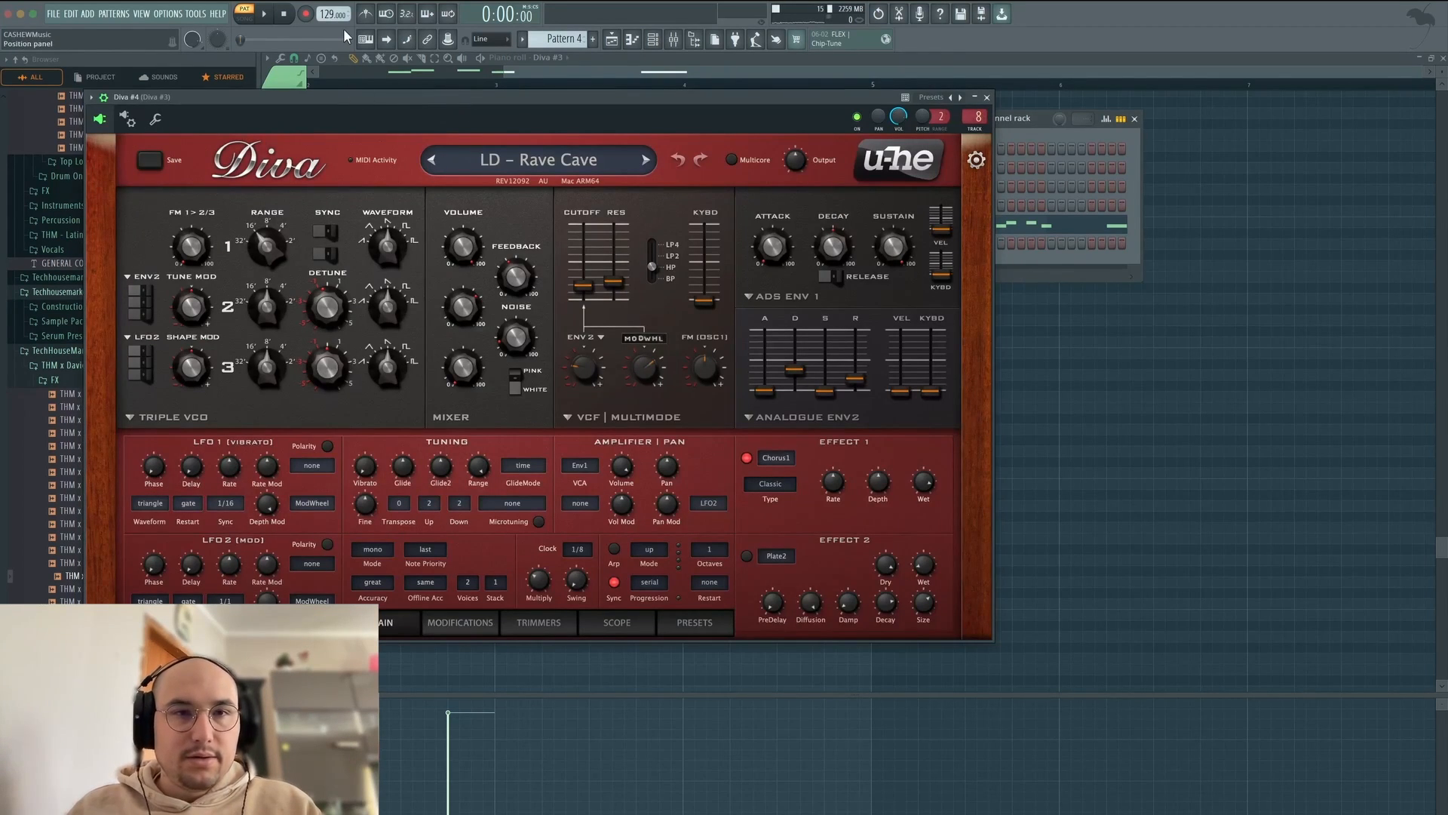
# - Audition lead presets in the cloned Diva and load LD - Whomp Whamp
pyautogui.click(648, 160)
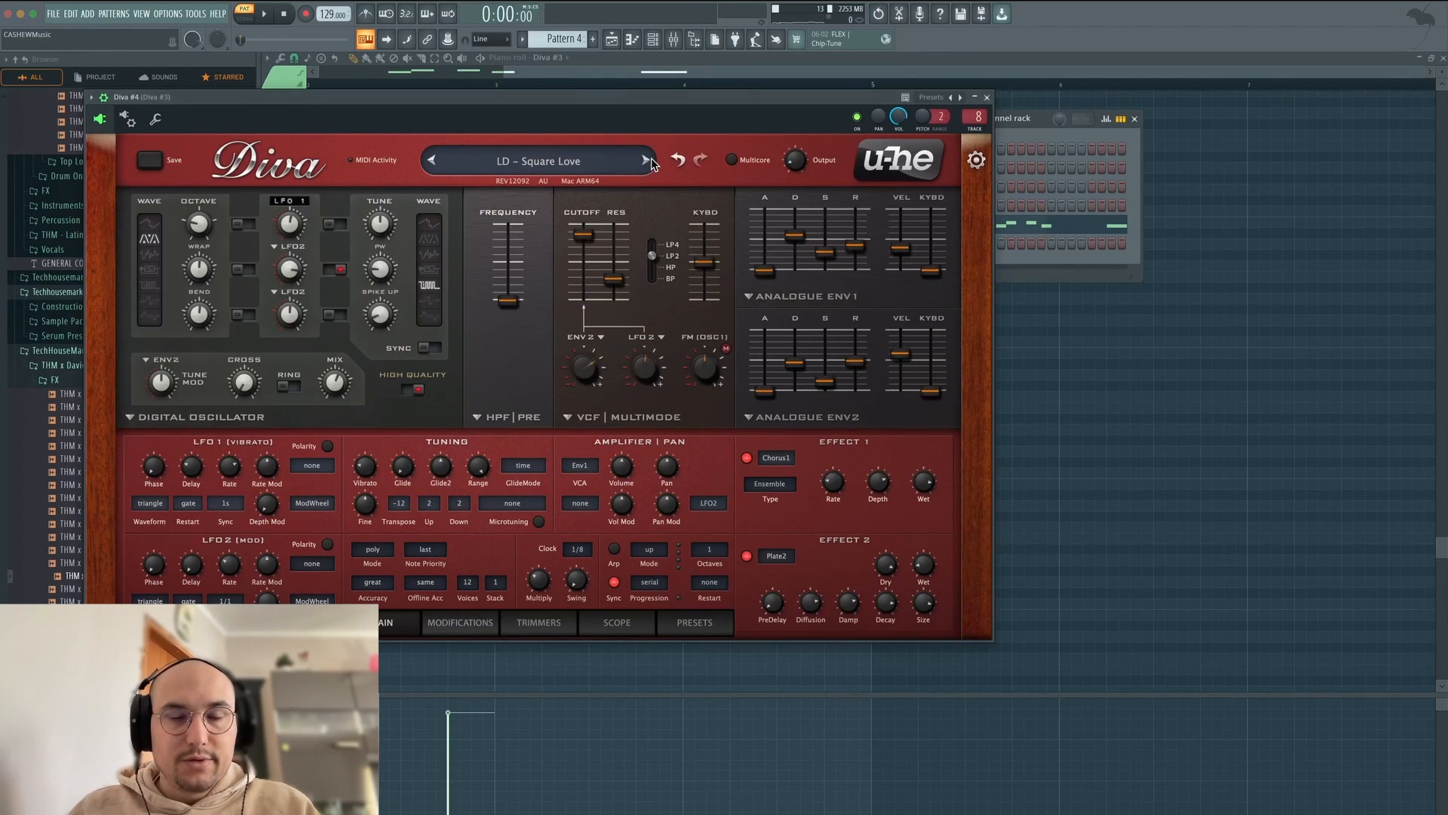
pyautogui.click(648, 160)
pyautogui.click(648, 160)
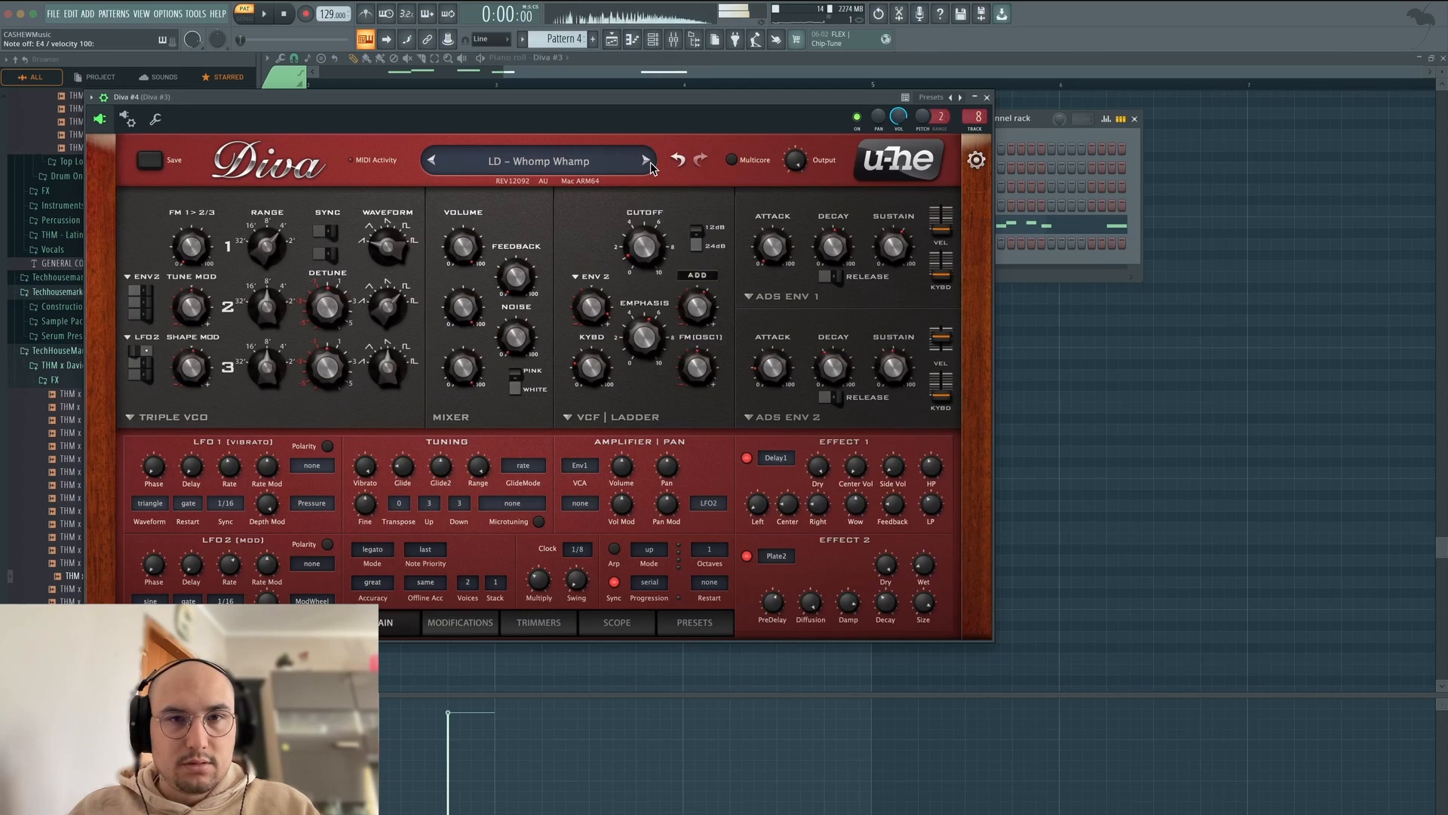
pyautogui.press('Escape')
# - Add a four-step E2 note at 1:03:00 for the Diva #4 channel in Pattern 4
pyautogui.rightClick(890, 241)
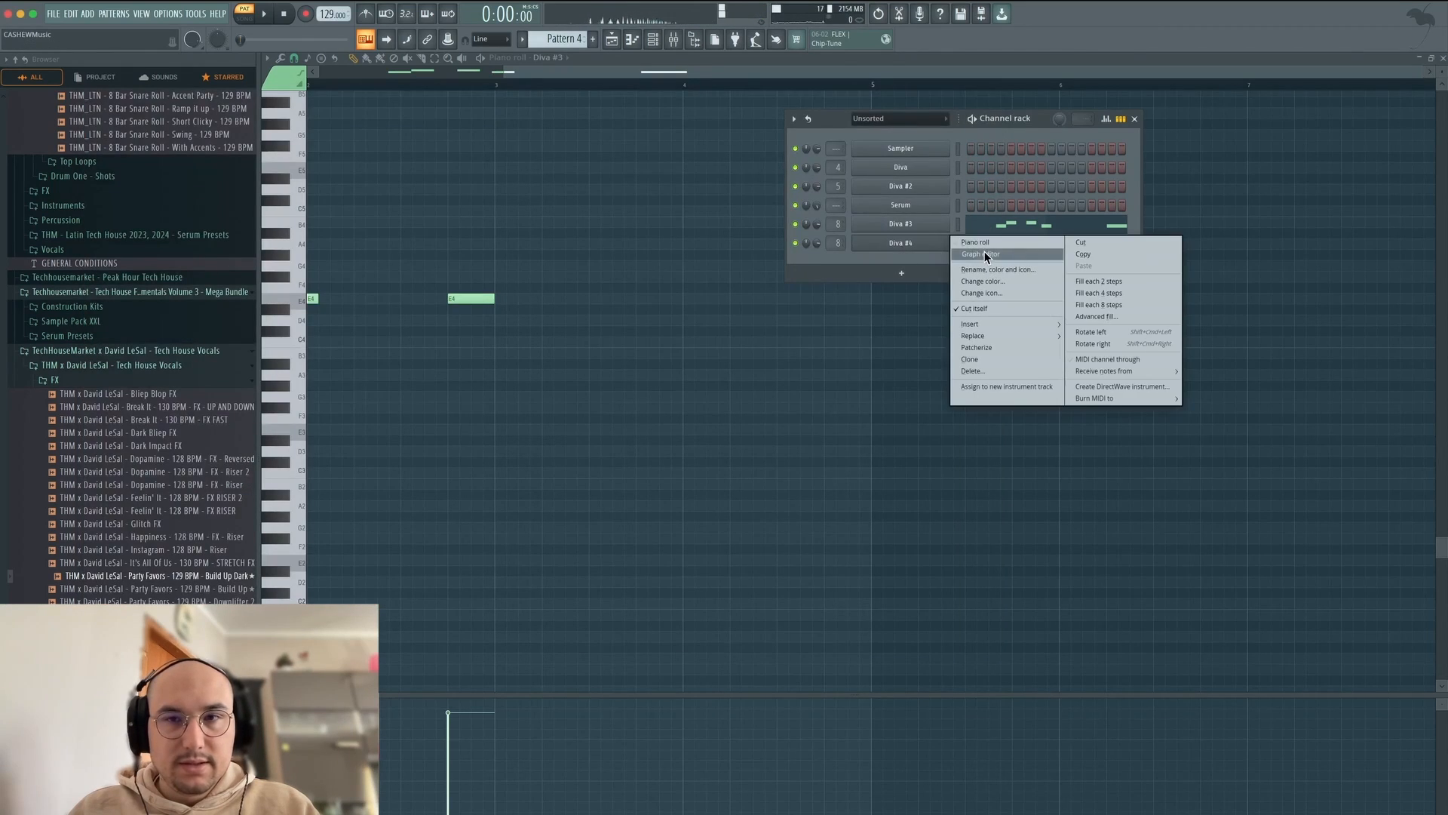
pyautogui.click(981, 243)
pyautogui.moveTo(350, 444); pyautogui.dragTo(339, 563)
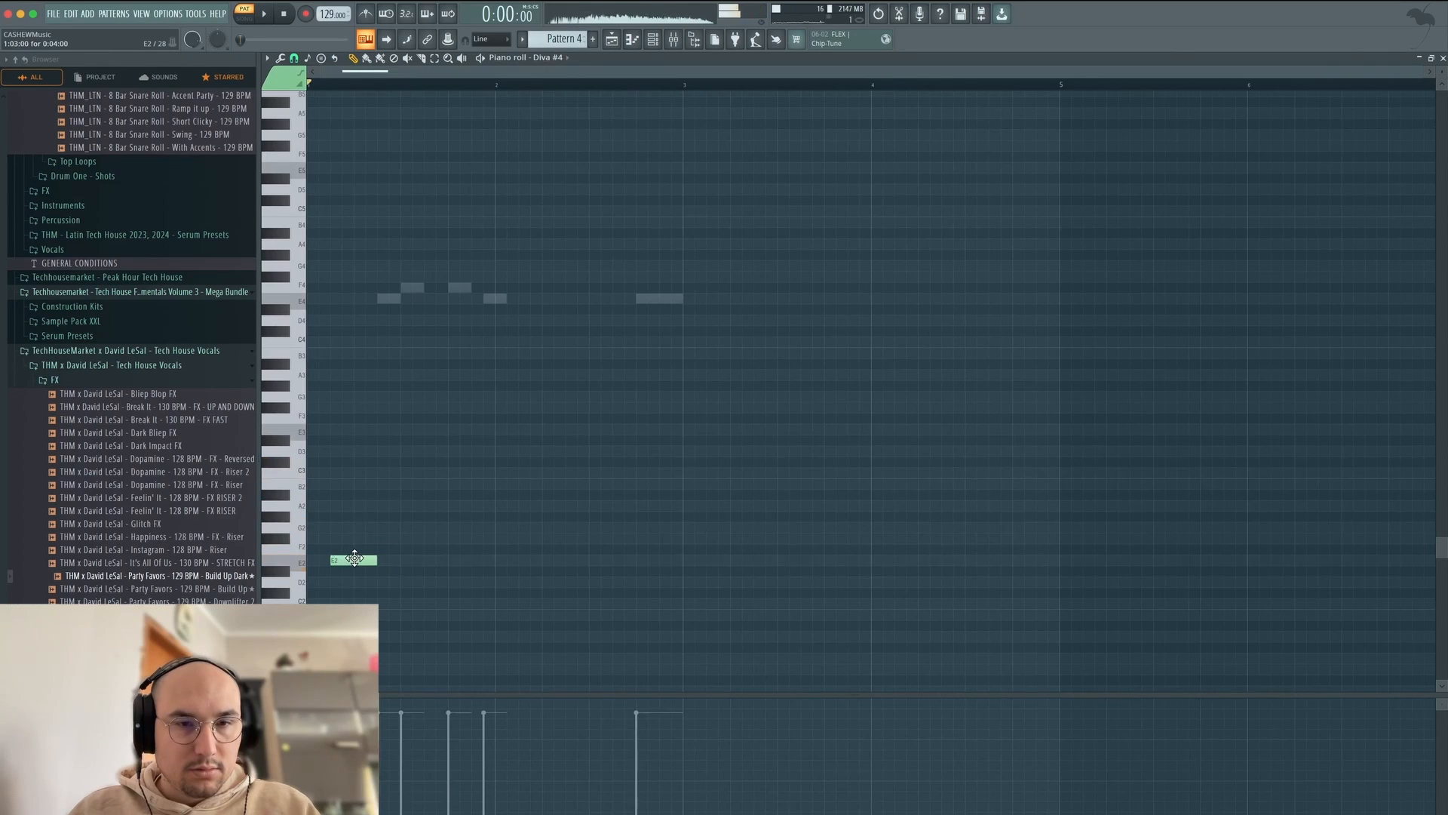
pyautogui.press('Escape')
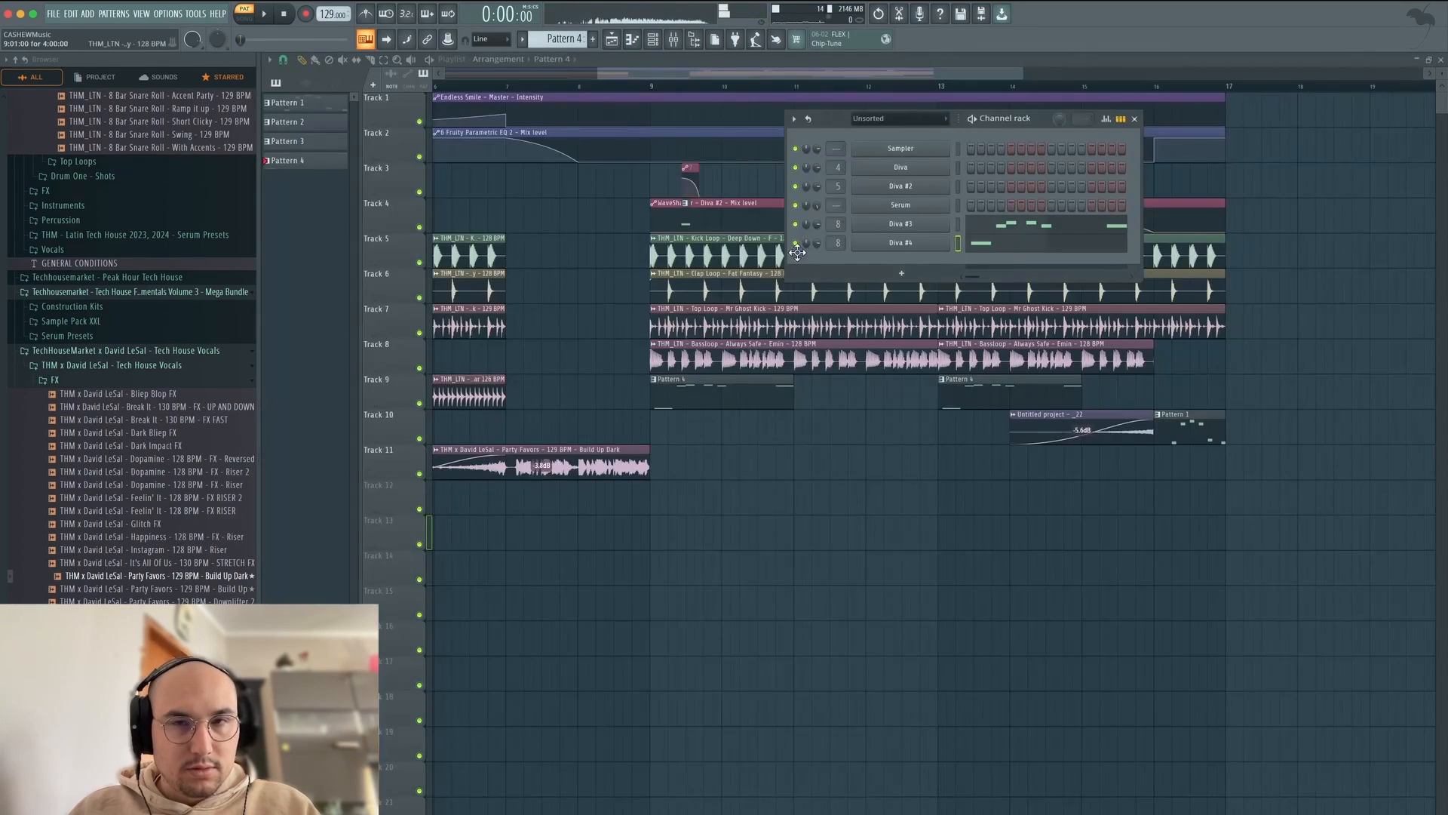
# - Shorten the decay of the ValhallaVintageVerb inside the Diva #3 mixer track's Patcher
pyautogui.click(677, 40)
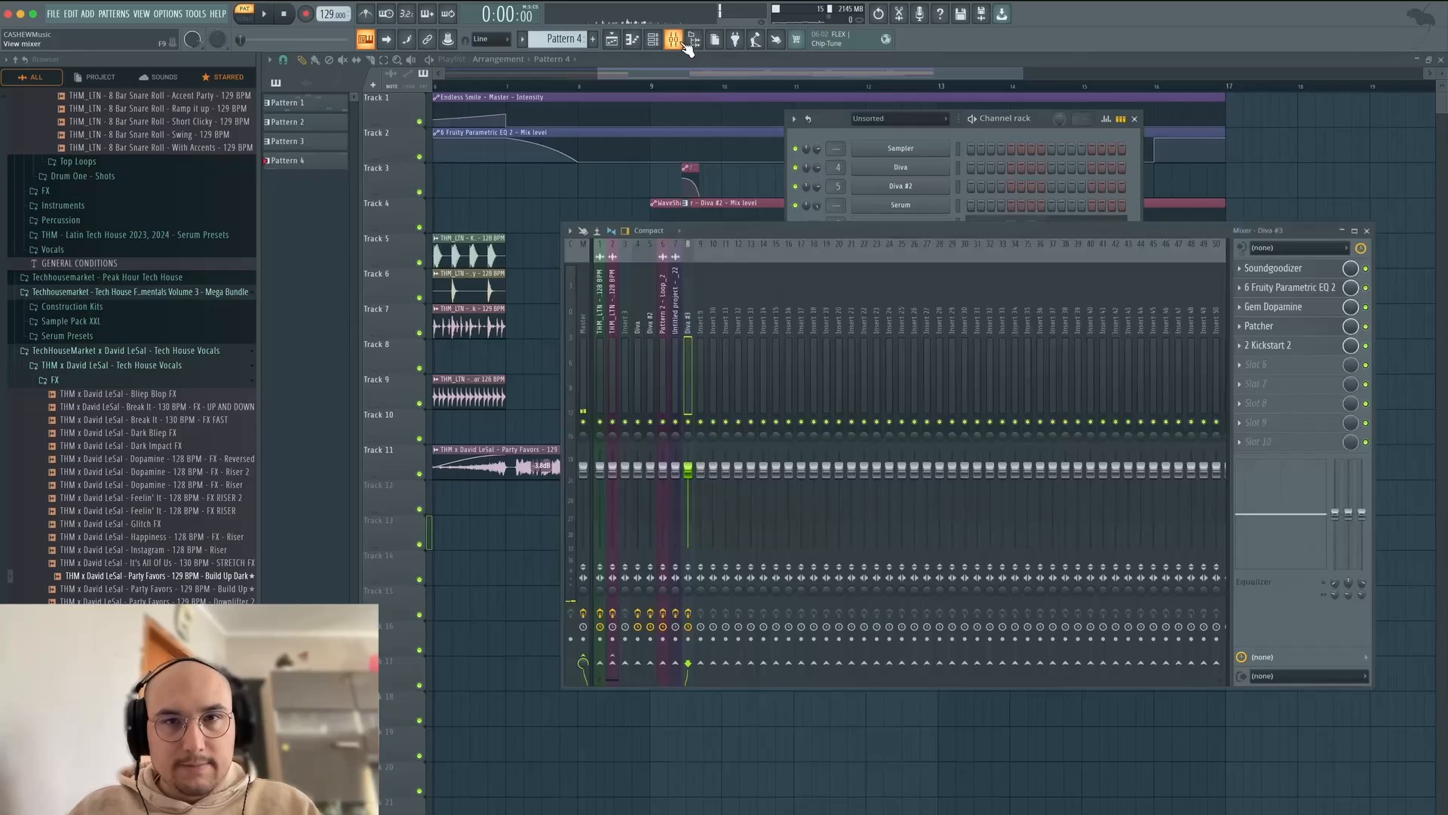
pyautogui.click(1259, 327)
pyautogui.doubleClick(526, 399)
pyautogui.moveTo(498, 446); pyautogui.dragTo(492, 470)
pyautogui.press('Escape')
pyautogui.press('Escape')
# - Play the arrangement from the end of the build-up into the drop to check the layered Pattern 4 stabs
pyautogui.moveTo(588, 86); pyautogui.dragTo(561, 99)
pyautogui.press('space')
pyautogui.scroll(2, 600, 272)
pyautogui.scroll(1, 600, 272)
pyautogui.scroll(4, 732, 415)
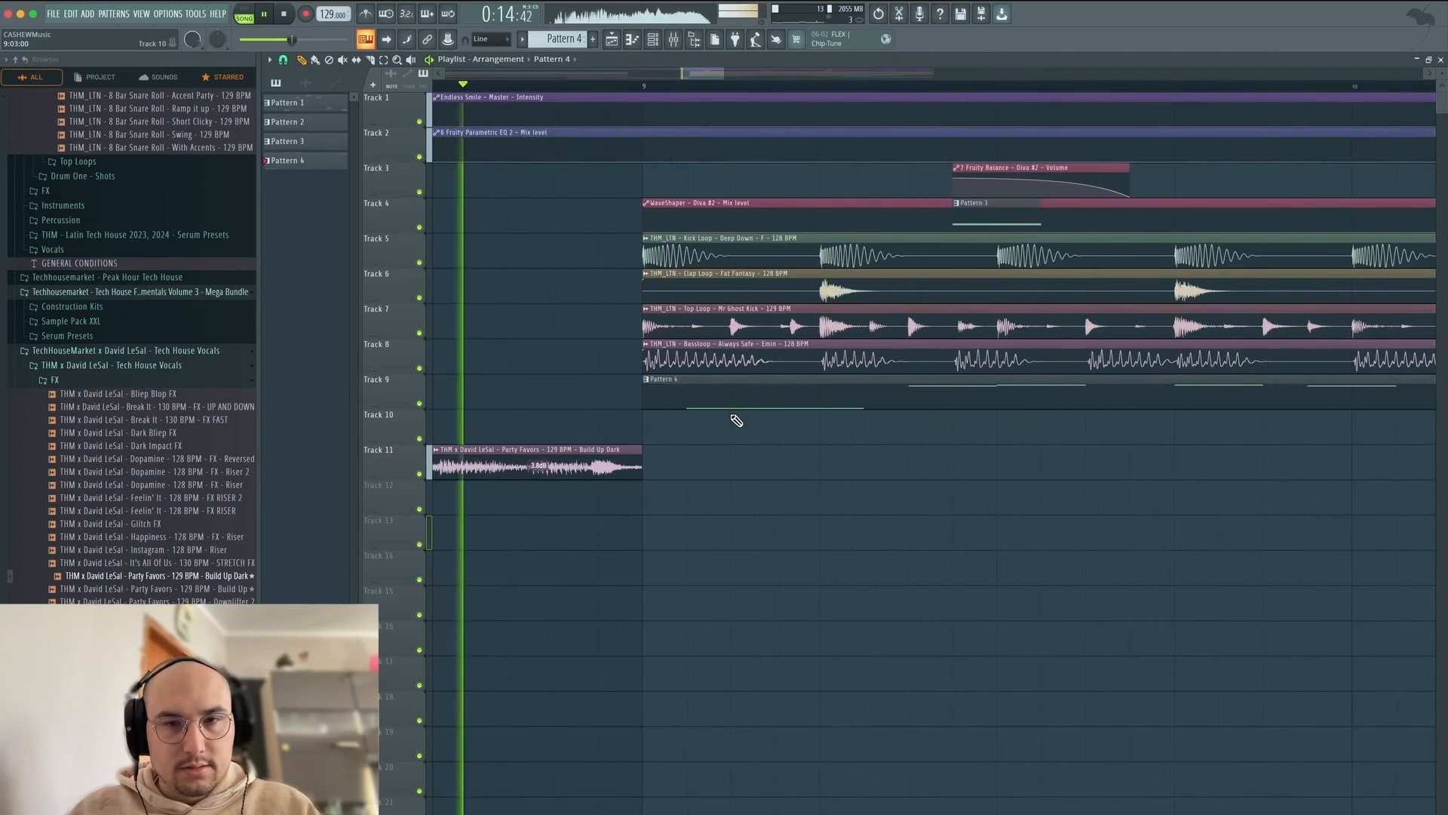
pyautogui.scroll(-7, 713, 393)
pyautogui.scroll(1, 744, 445)
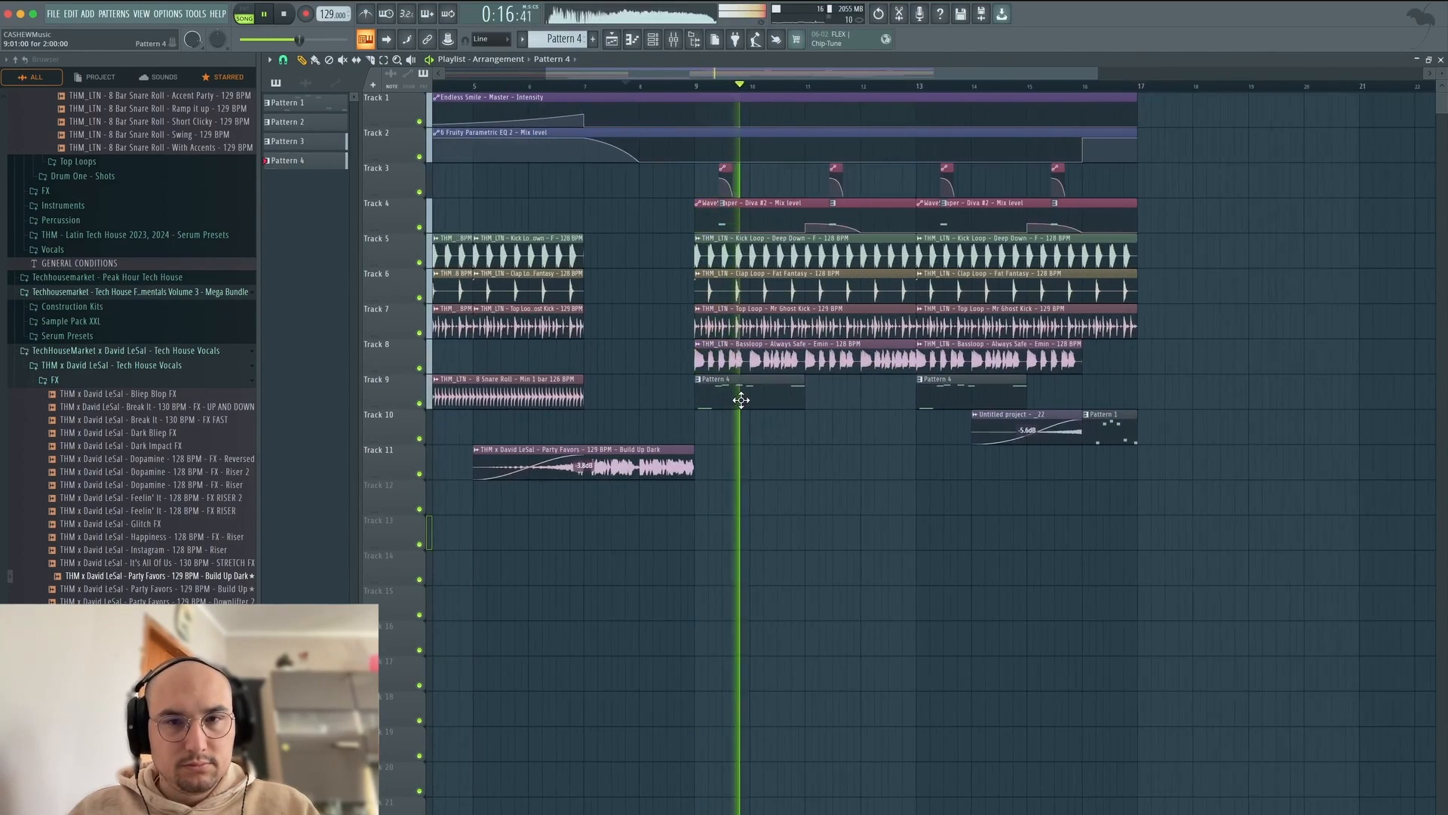
# - Listen to the first half of the drop with the Pattern 4 stabs in place
pyautogui.doubleClick(737, 398)
pyautogui.press('Escape')
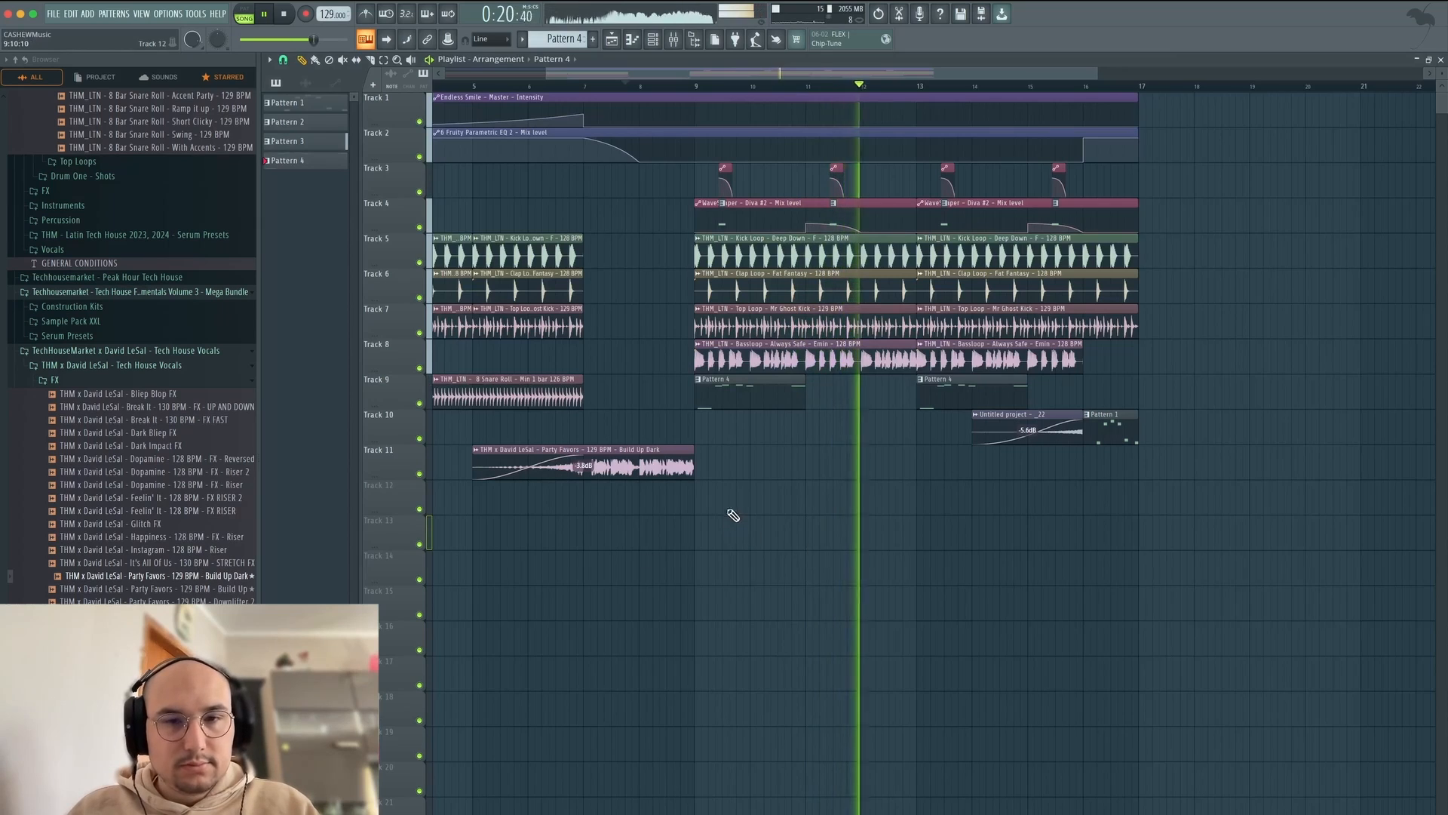
pyautogui.press('space')
# - Slice the Party Favors Build Up Dark clip at bar 8 and copy its final one-bar piece to bar 12 on Track 11
pyautogui.click(639, 469)
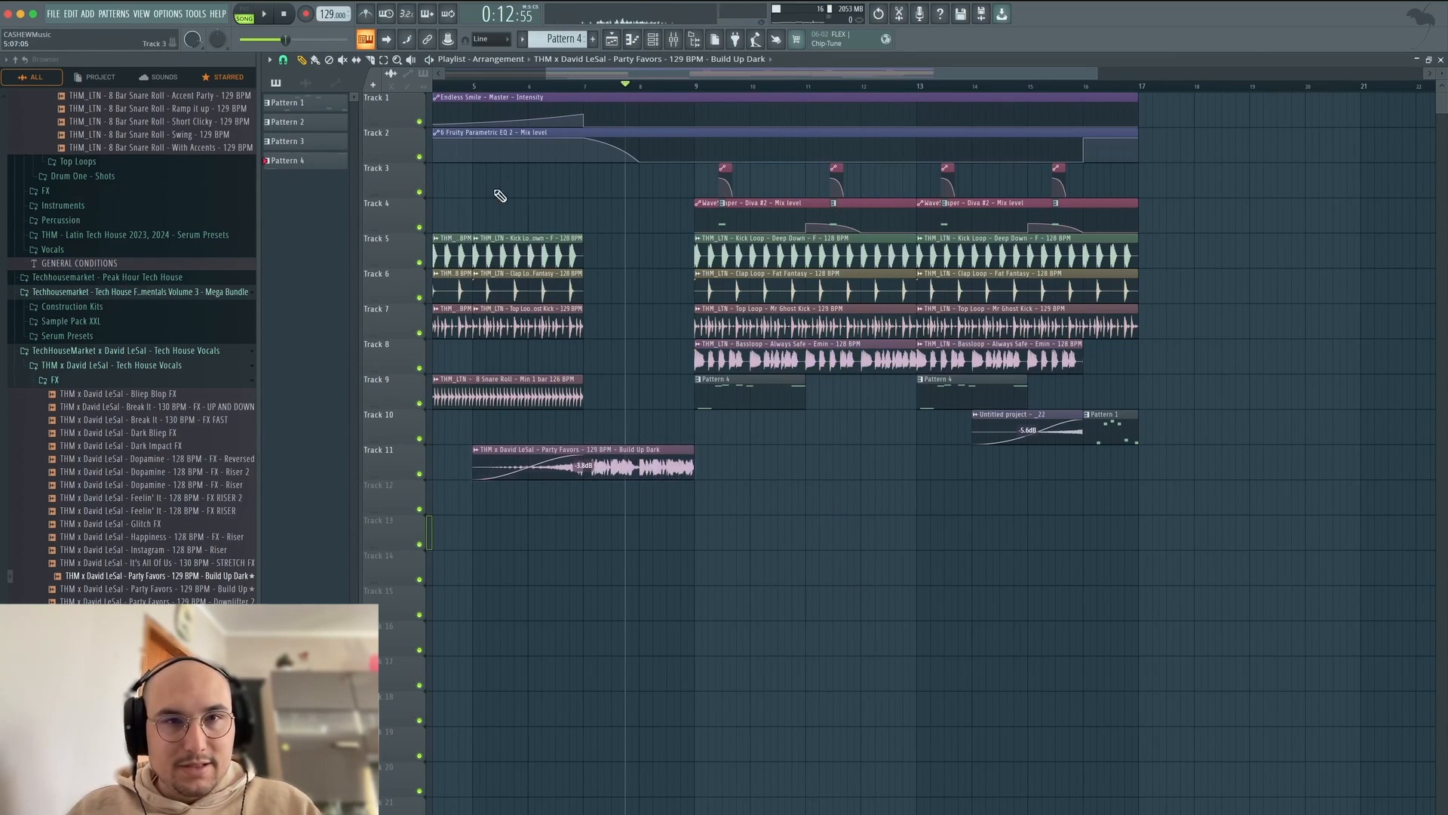
pyautogui.click(646, 468)
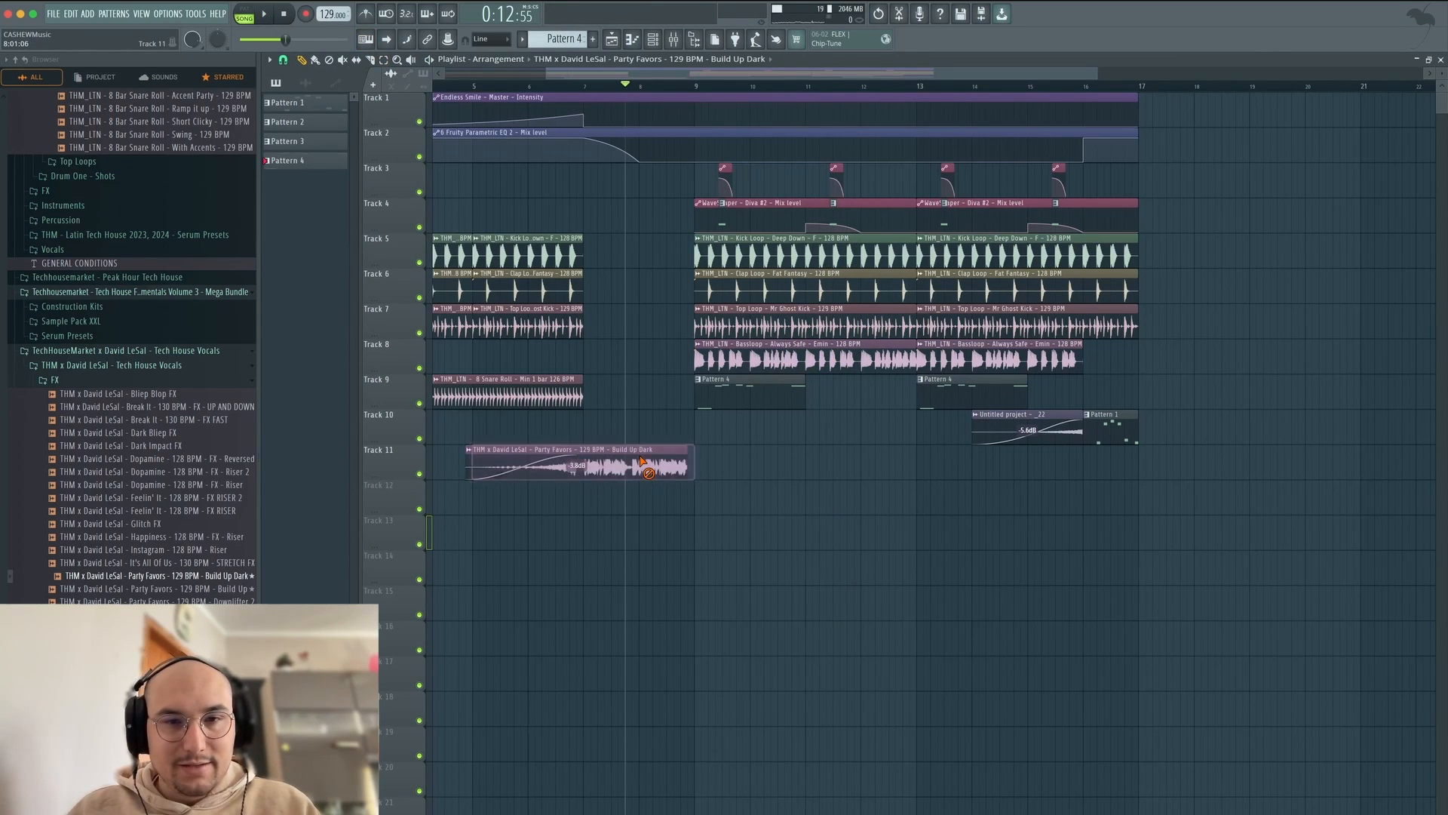
pyautogui.press('c')
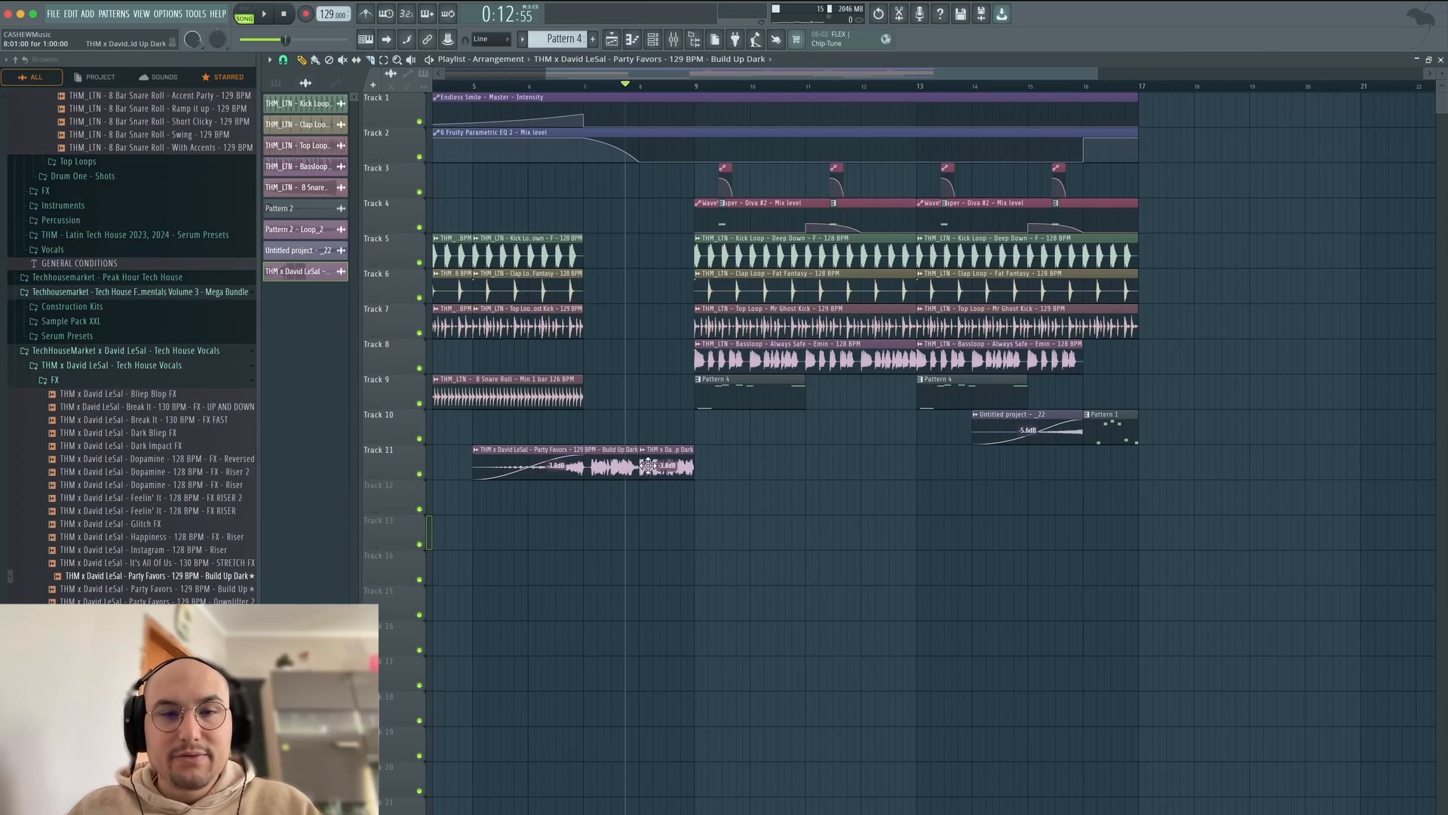
pyautogui.moveTo(648, 465); pyautogui.dragTo(830, 465)
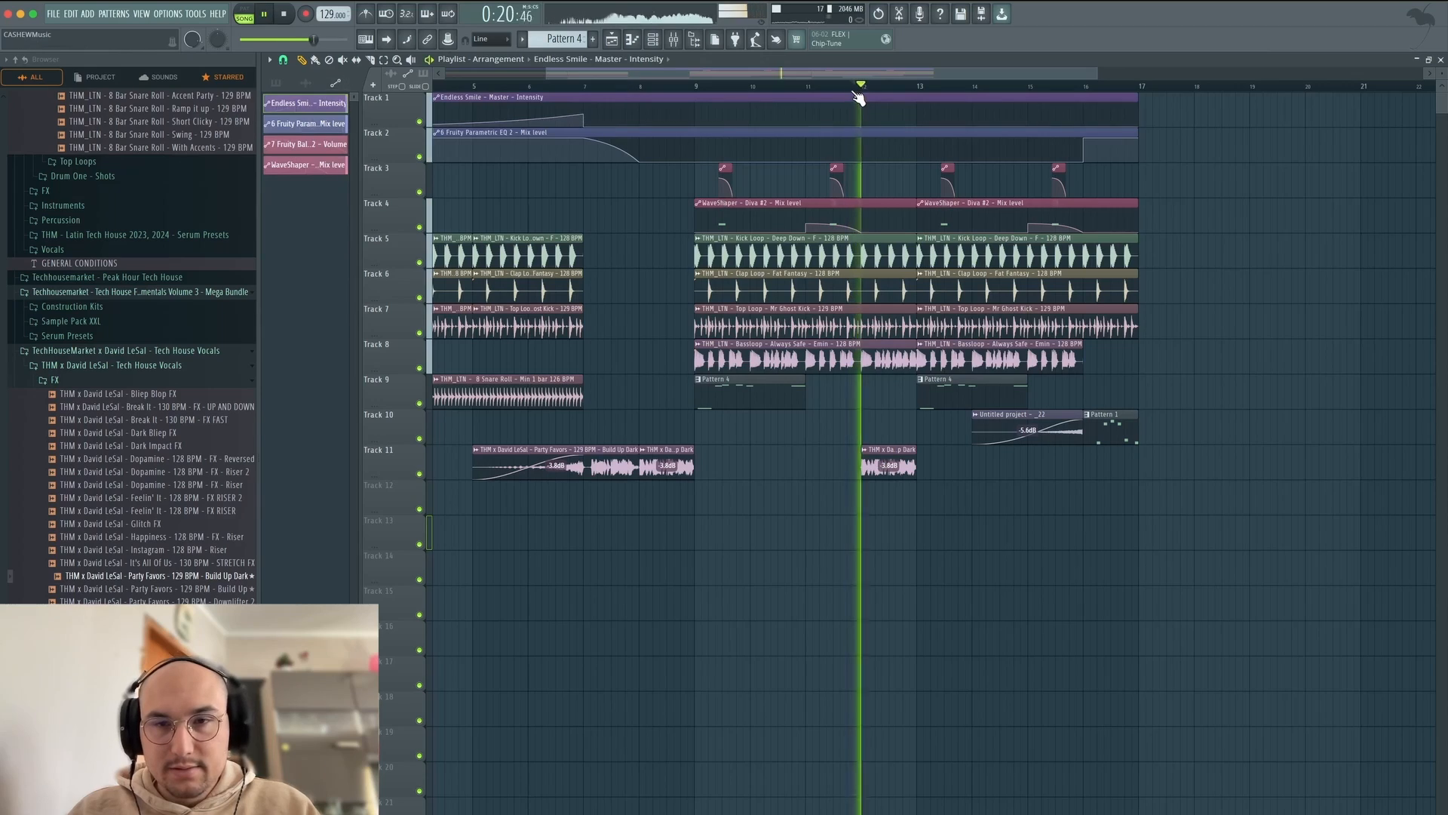
# - Play the transition into bar 13 to check the copied vocal slice
pyautogui.scroll(-5, 899, 571)
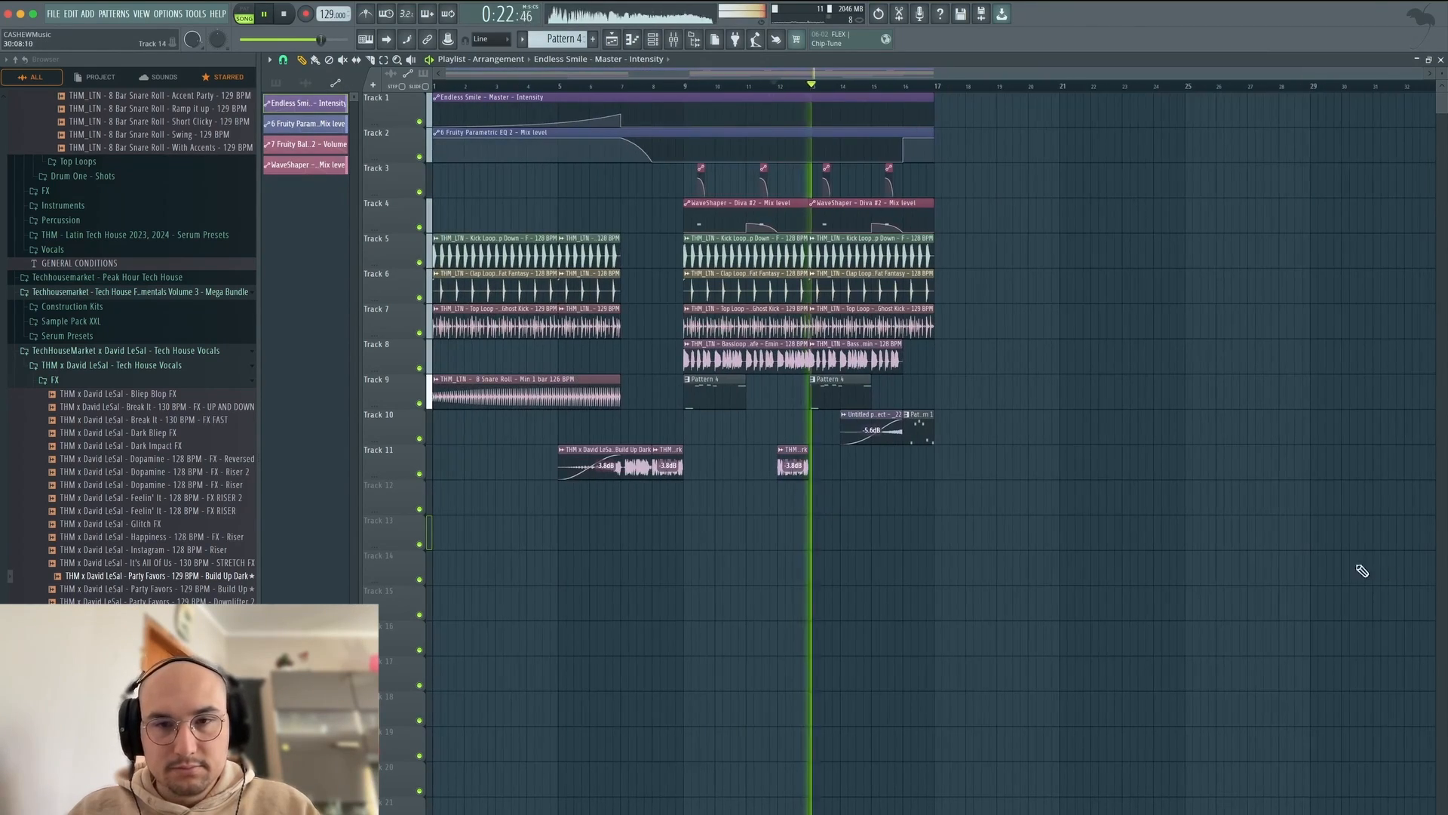
pyautogui.scroll(6, 829, 506)
pyautogui.press('space')
# - Make the Pattern 4 clip at bar 13 unique as Pattern 5 and extend its Diva #4 E2 note across most of the two bars
pyautogui.click(804, 379)
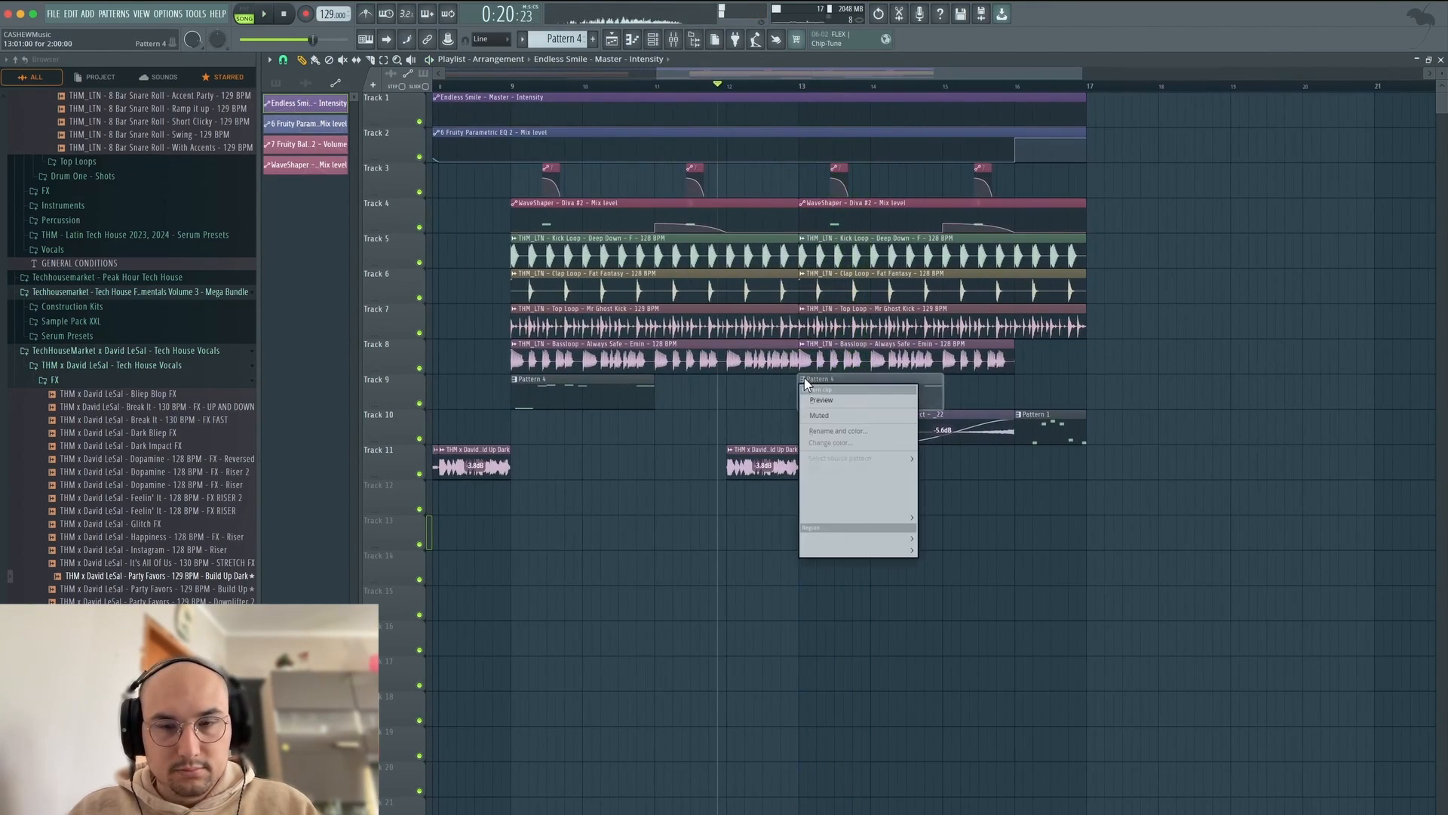
pyautogui.press('u')
pyautogui.doubleClick(818, 384)
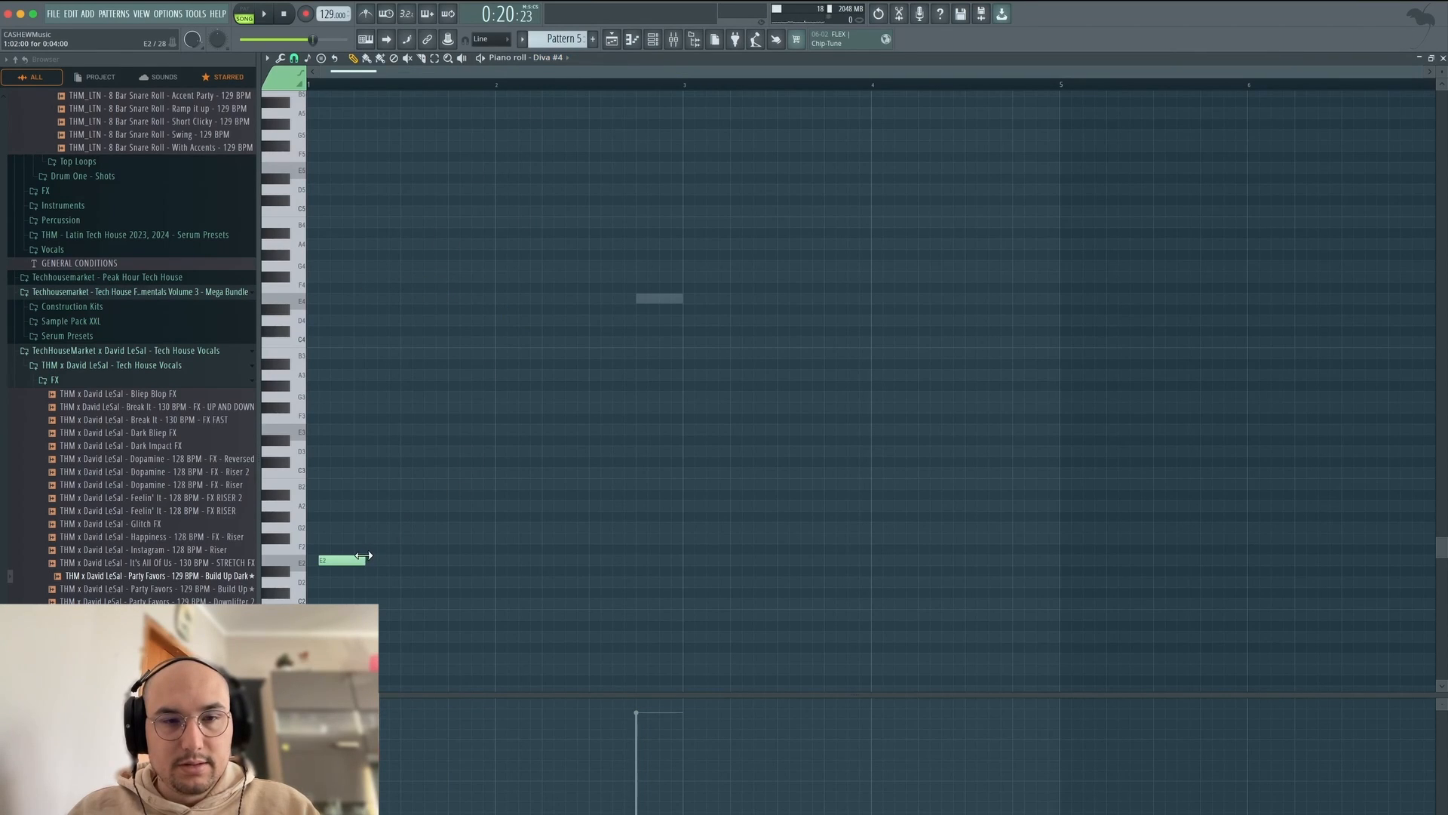
pyautogui.press('F5')
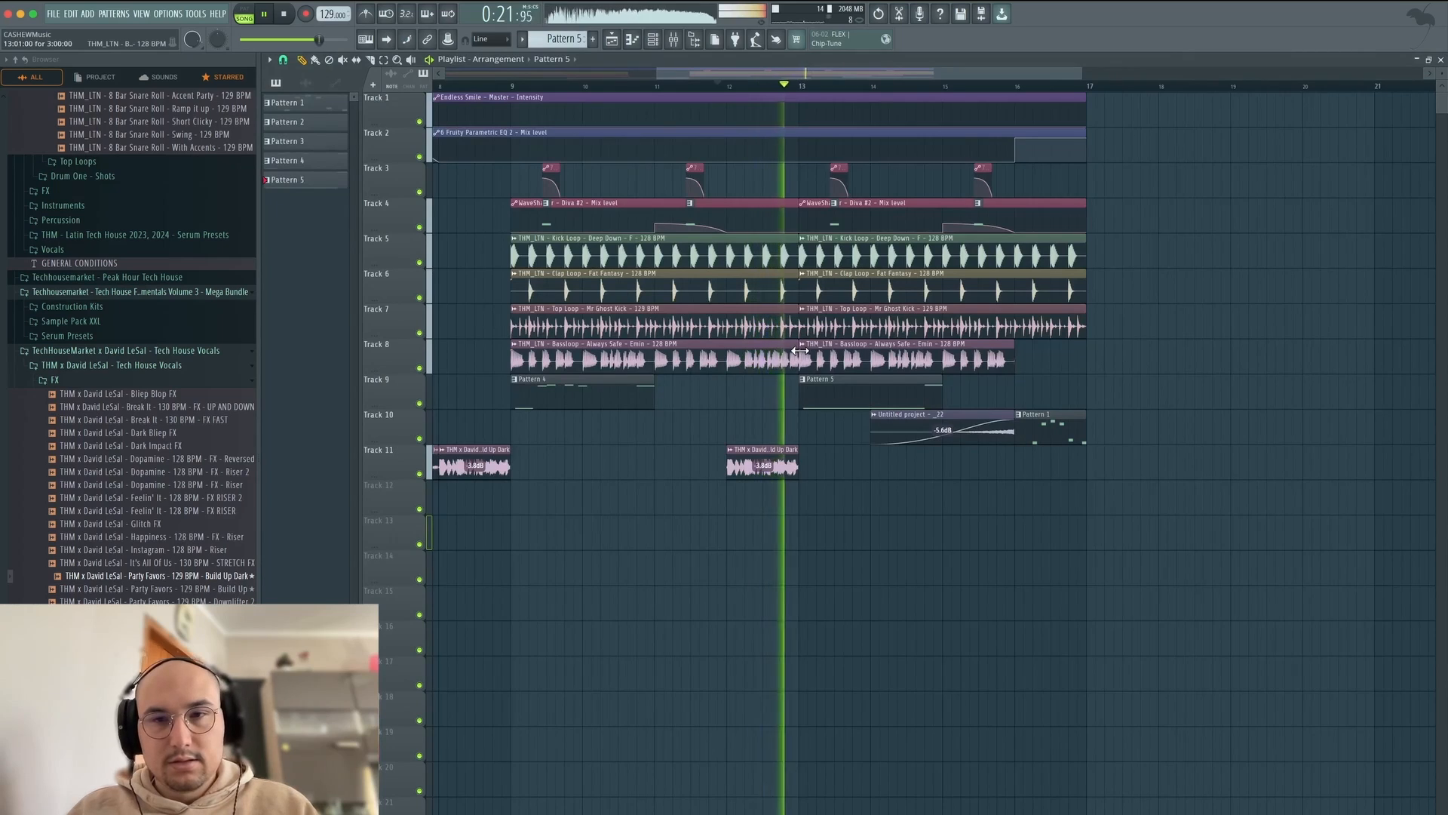
# - Play the second half of the drop to check the long Diva #4 note and the ending transition
pyautogui.scroll(-2, 800, 351)
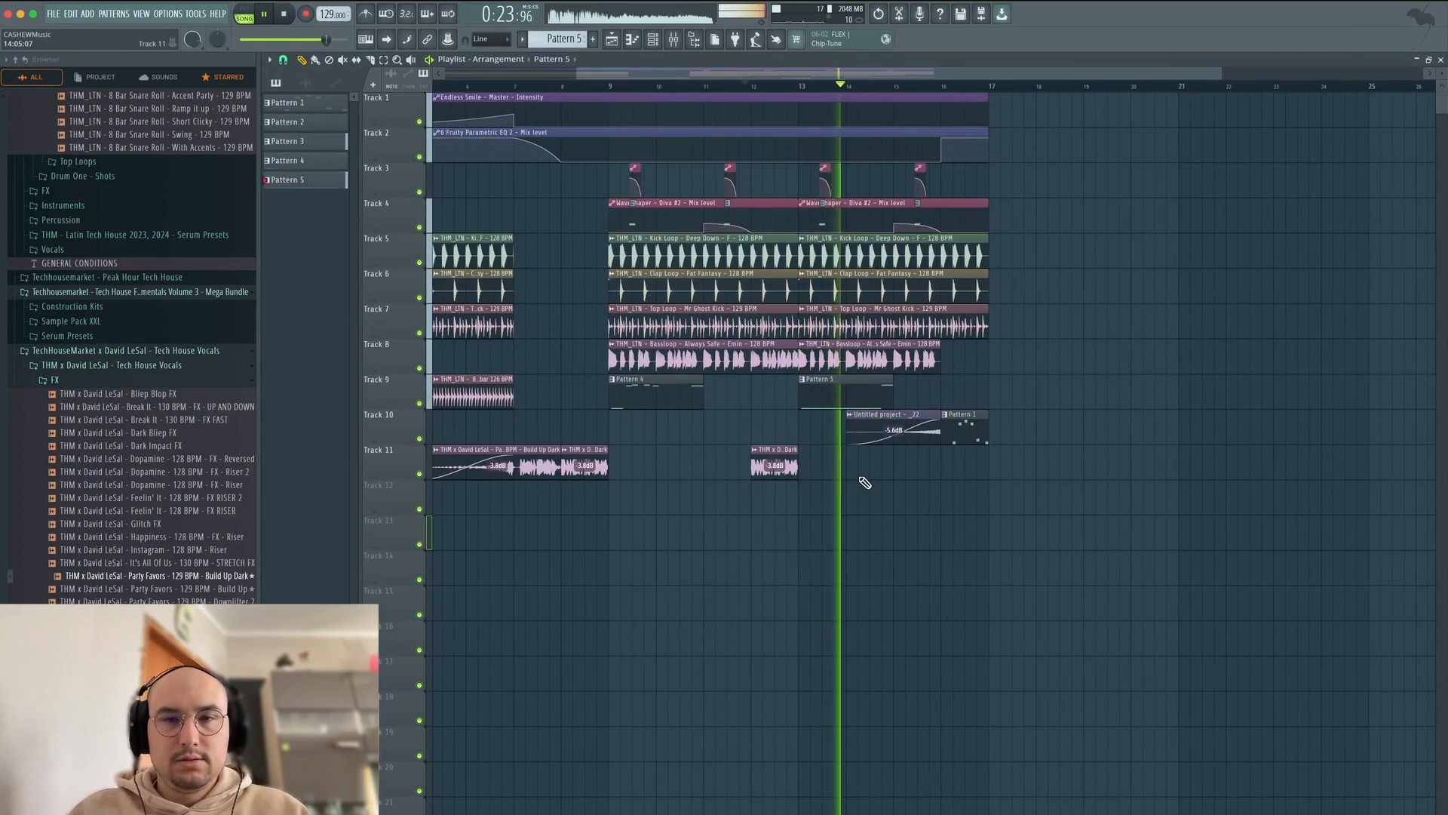
pyautogui.scroll(-3, 861, 480)
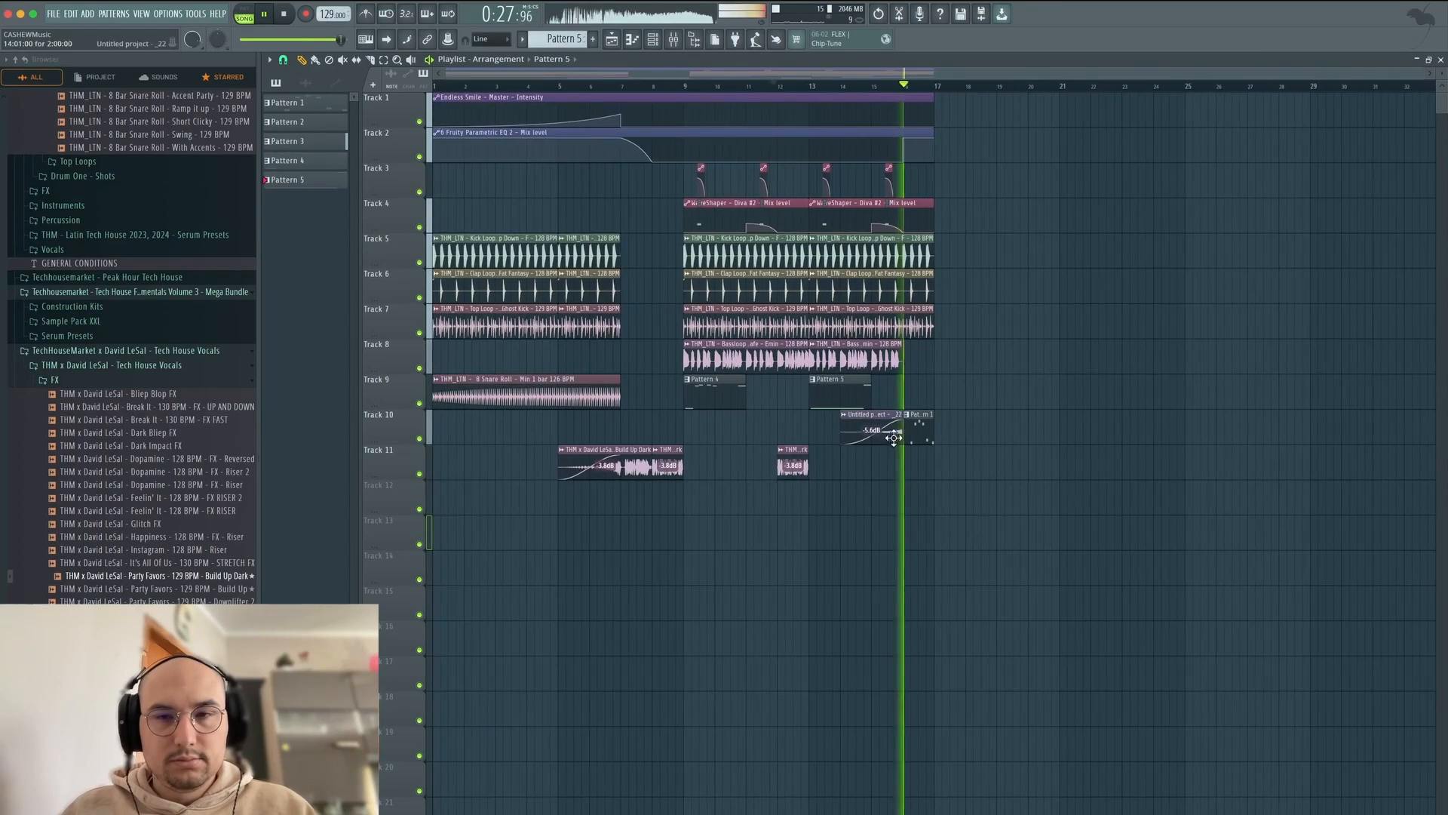
pyautogui.scroll(2, 953, 423)
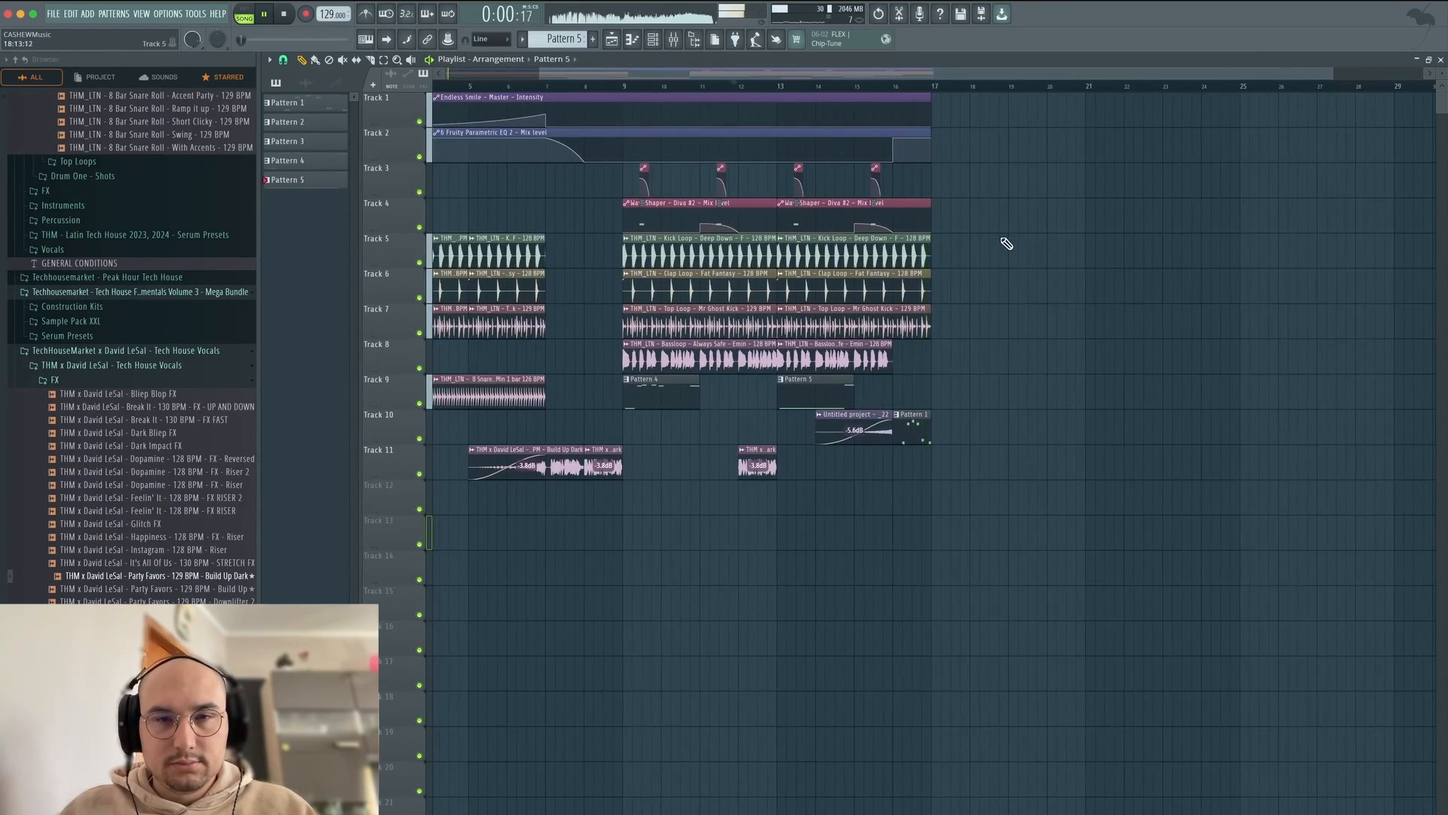
pyautogui.moveTo(1022, 160); pyautogui.dragTo(647, 514)
pyautogui.scroll(2, 641, 537)
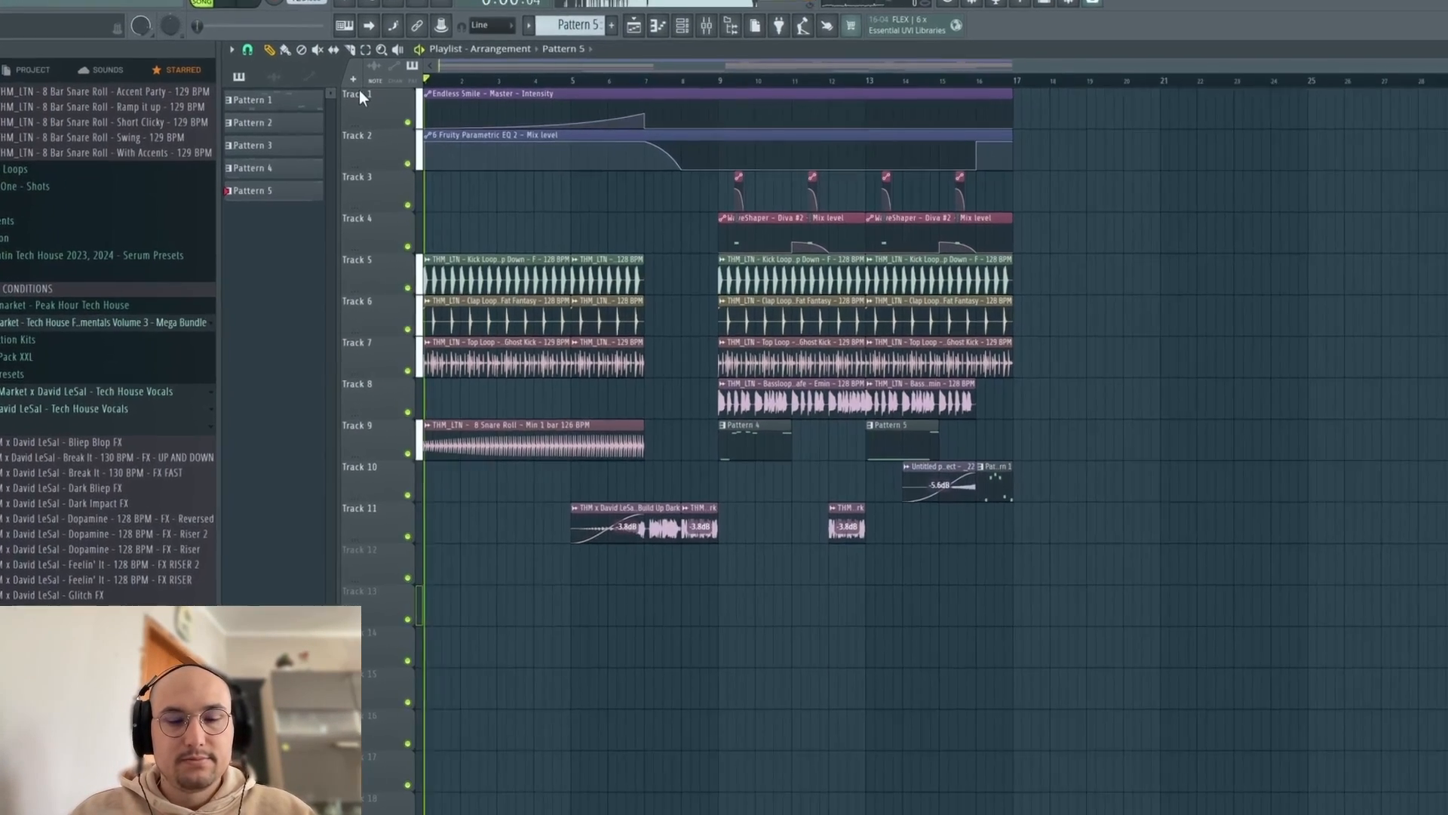
# - Play the full arrangement from bar 1 through the drop and glance at the mixer levels
pyautogui.press('space')
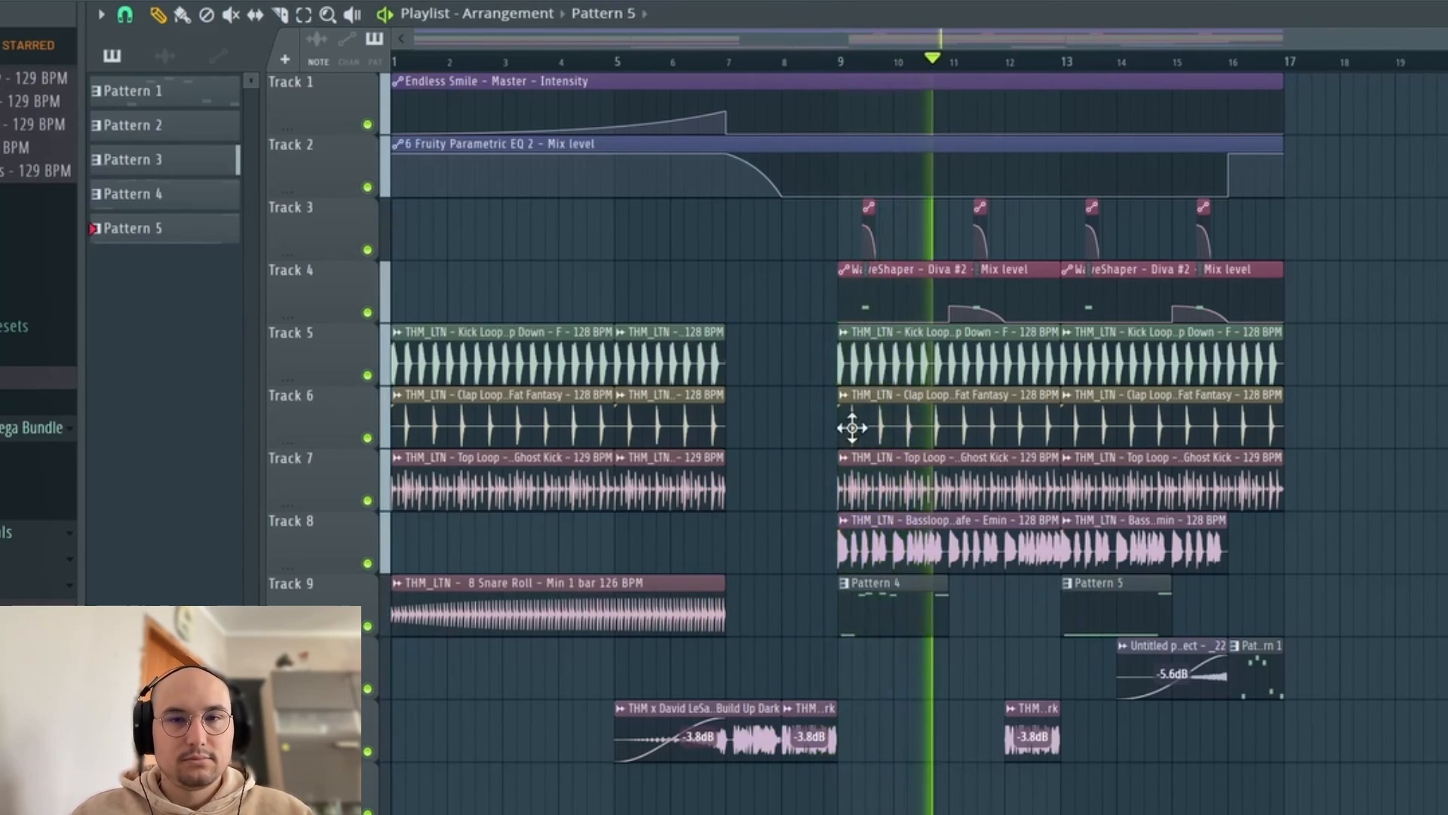
pyautogui.press('F9')
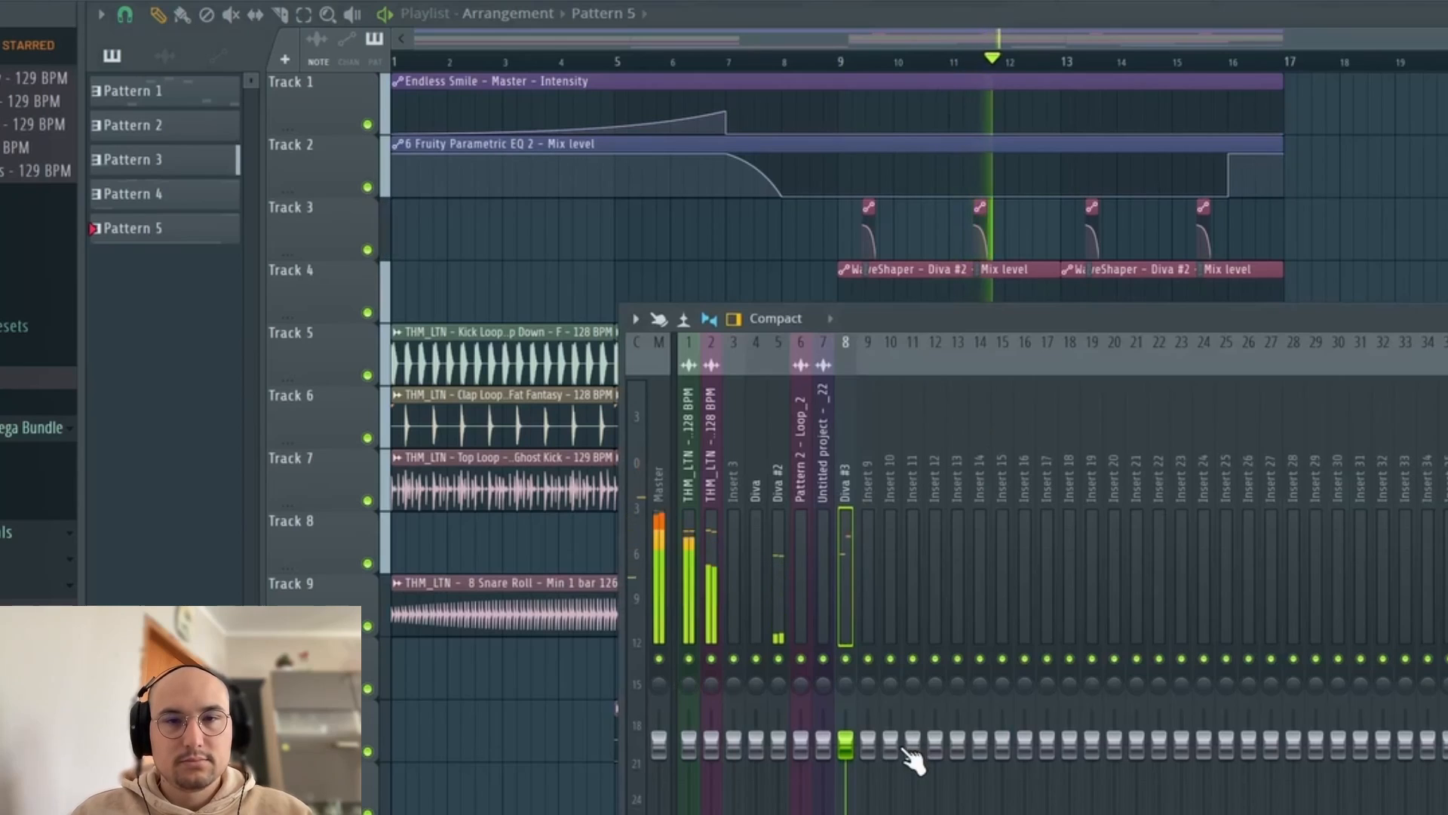
pyautogui.press('F9')
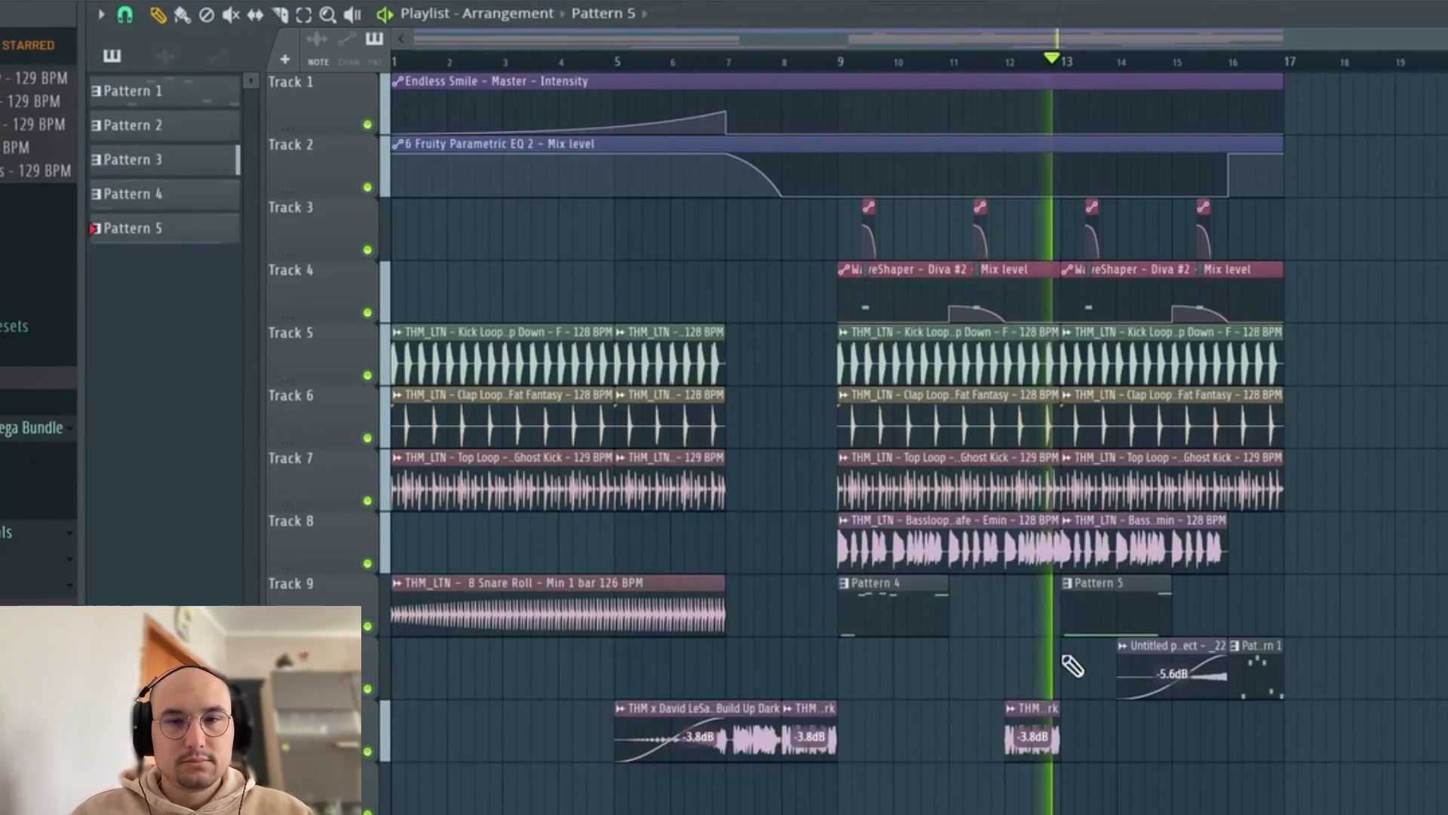